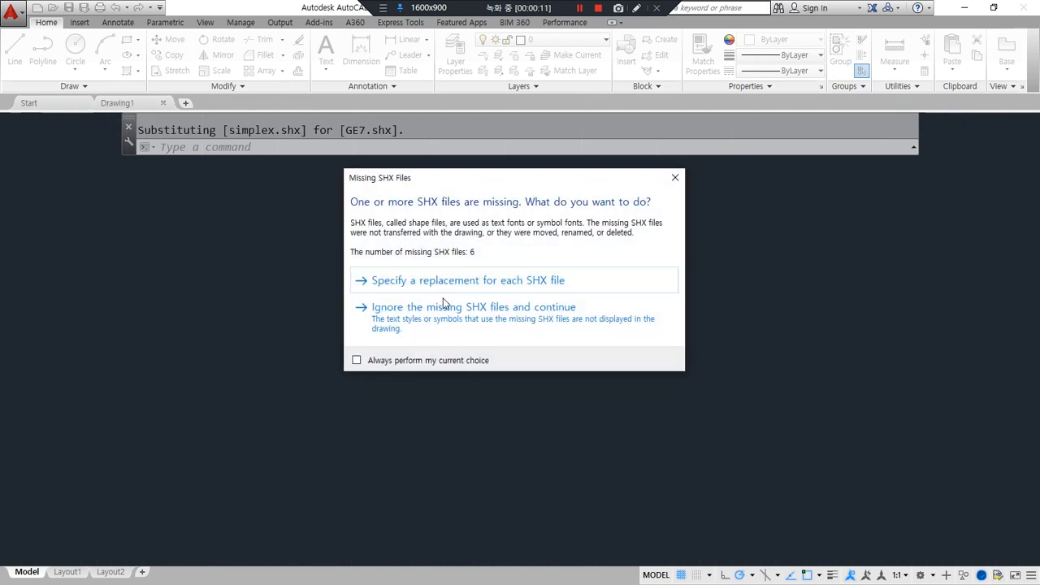
Step: Finish opening the 캐드소스-1-1 drawing by ignoring the missing SHX files, and look over its lighting symbols and door elevations
left_click(435, 323)
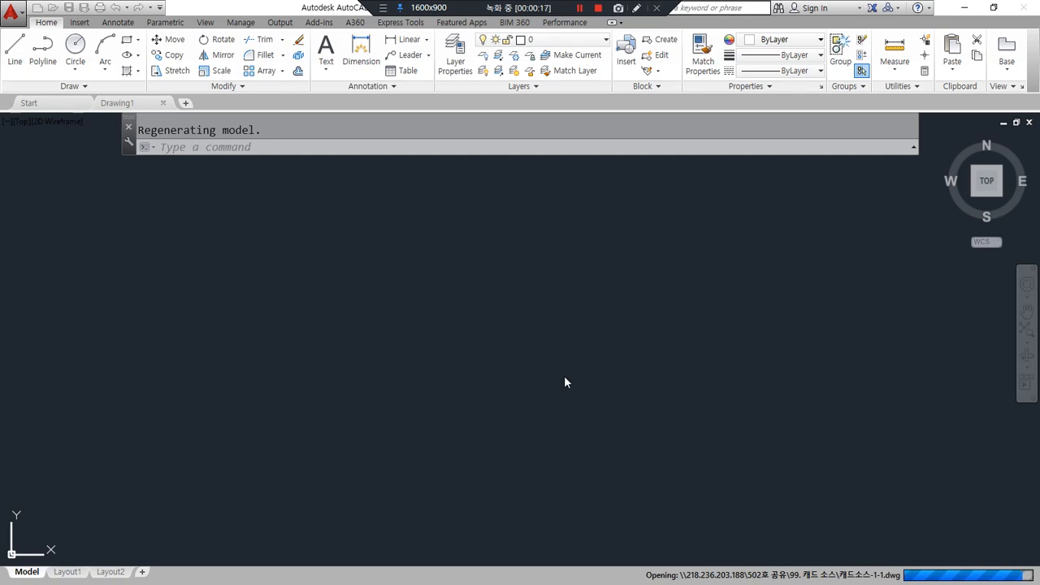
scroll(425, 349, "down", 2)
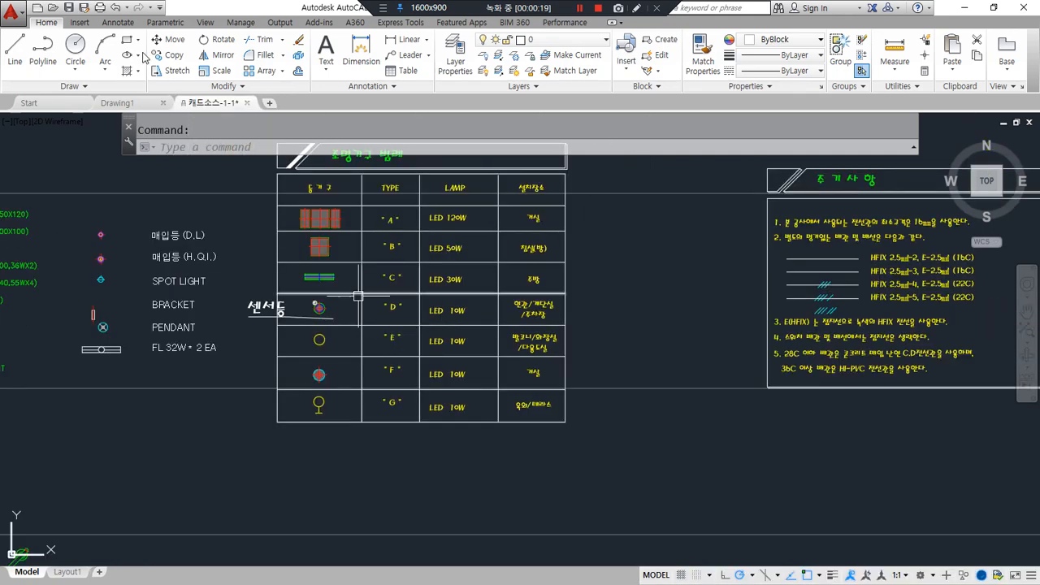
middle_click_drag(196, 228, 464, 495)
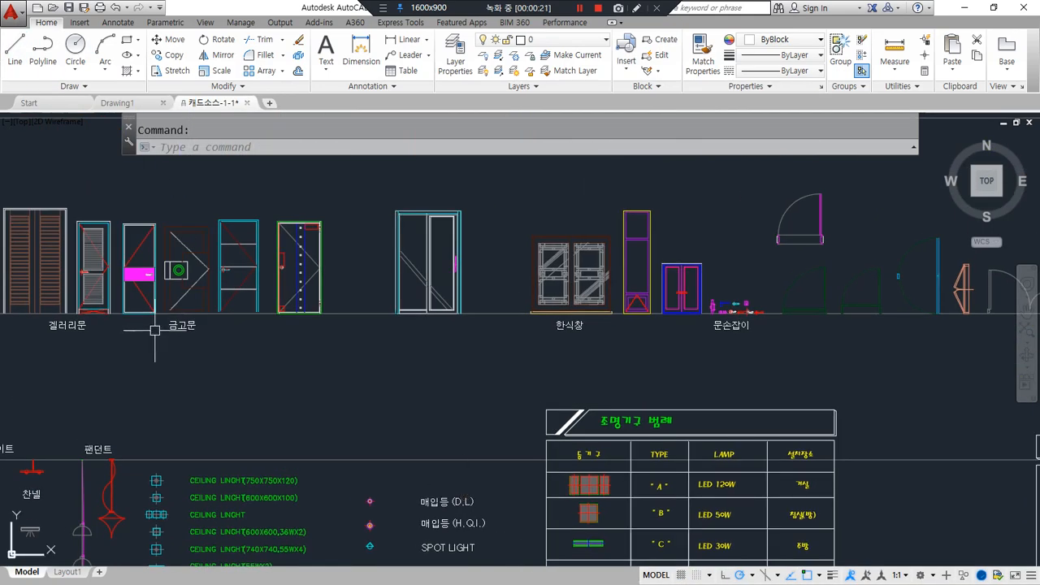
middle_click_drag(155, 329, 369, 428)
Step: Open the recent drawing 00. 예제도면000.dwg, ignoring the missing SHX file, and display all its sheets in model space
left_click(11, 11)
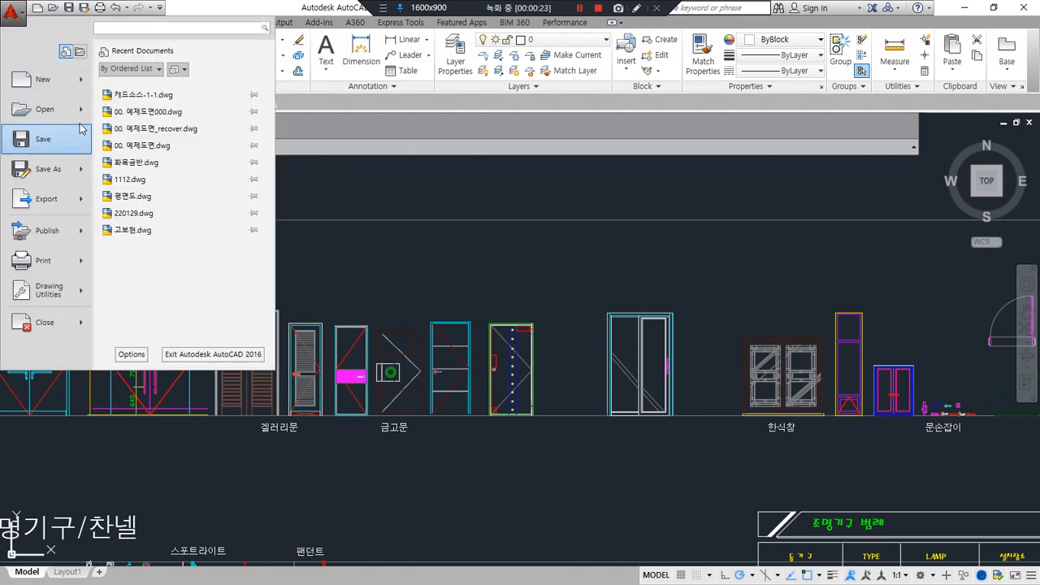
left_click(188, 95)
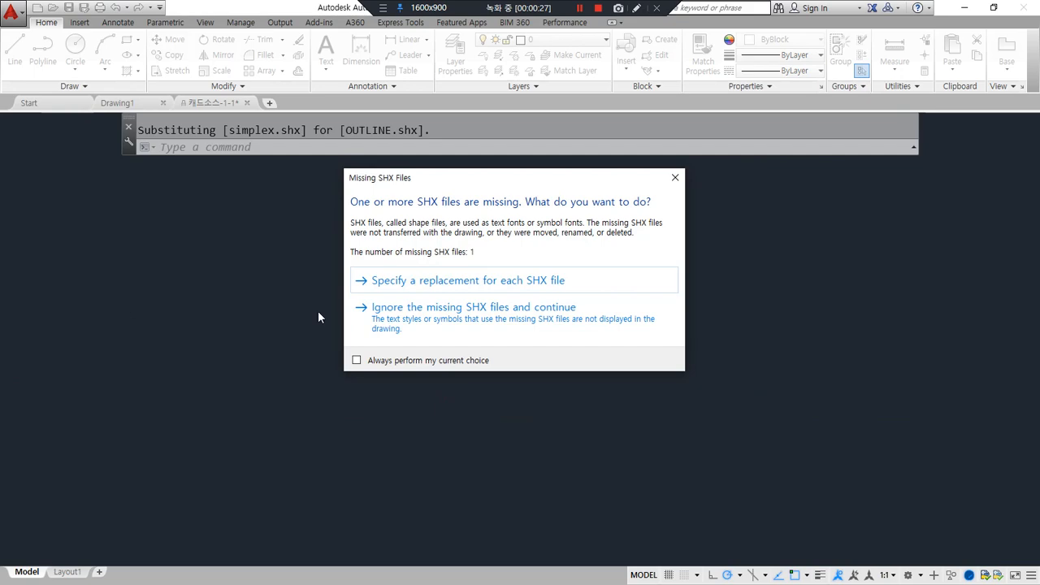
left_click(489, 323)
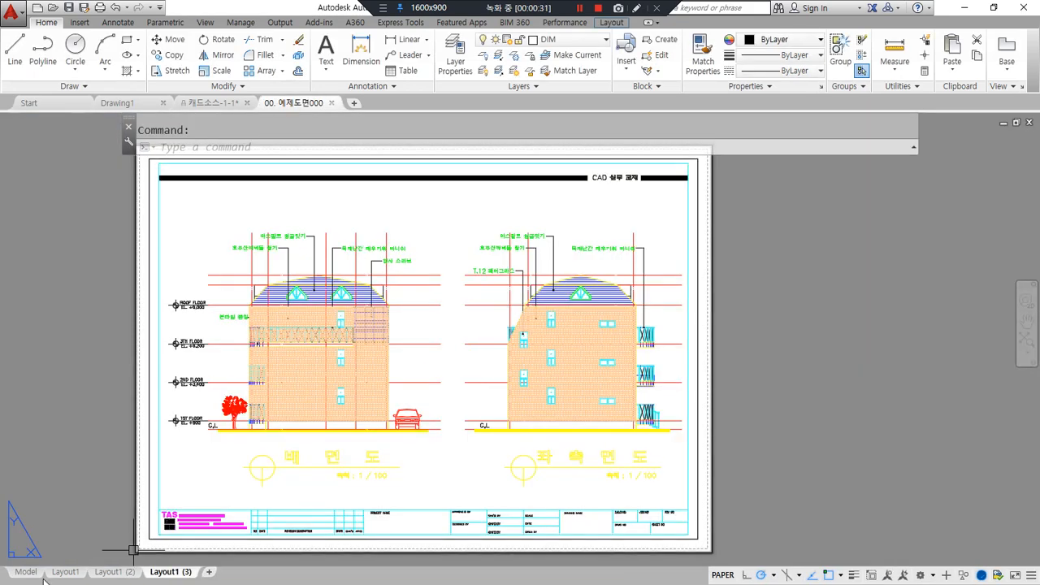
left_click(27, 573)
scroll(252, 357, "down", 5)
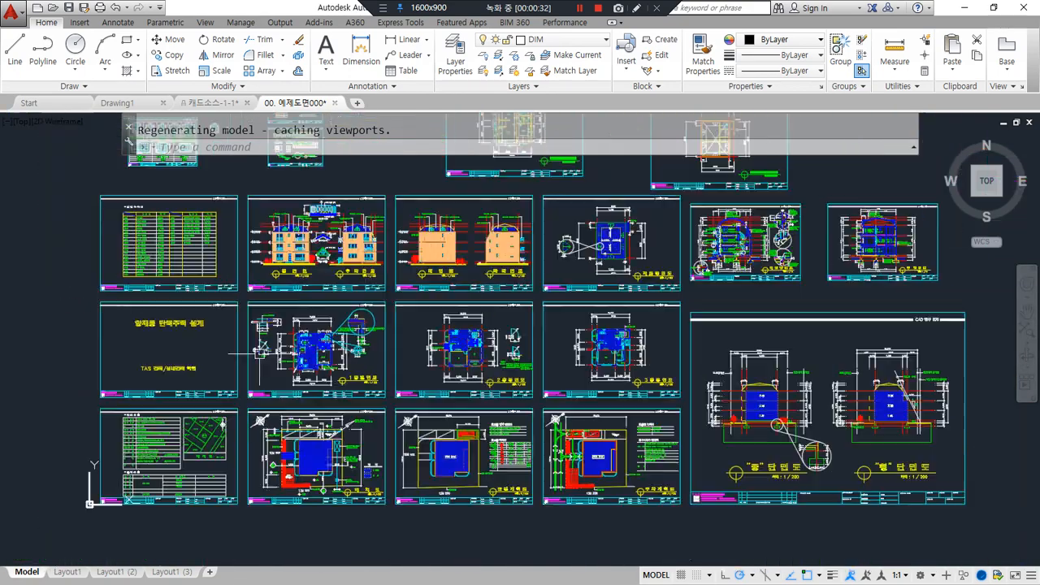
middle_click_drag(252, 357, 248, 437)
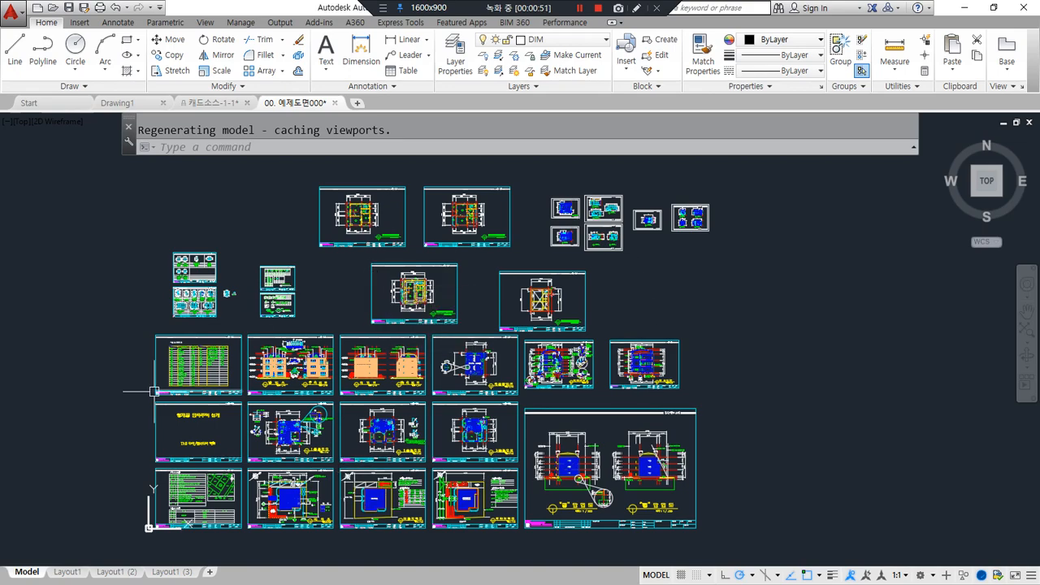
Step: Copy the whole title sheet reading 양재동 단독주택 설계 to the clipboard
scroll(165, 411, "up", 4)
middle_click_drag(249, 475, 342, 389)
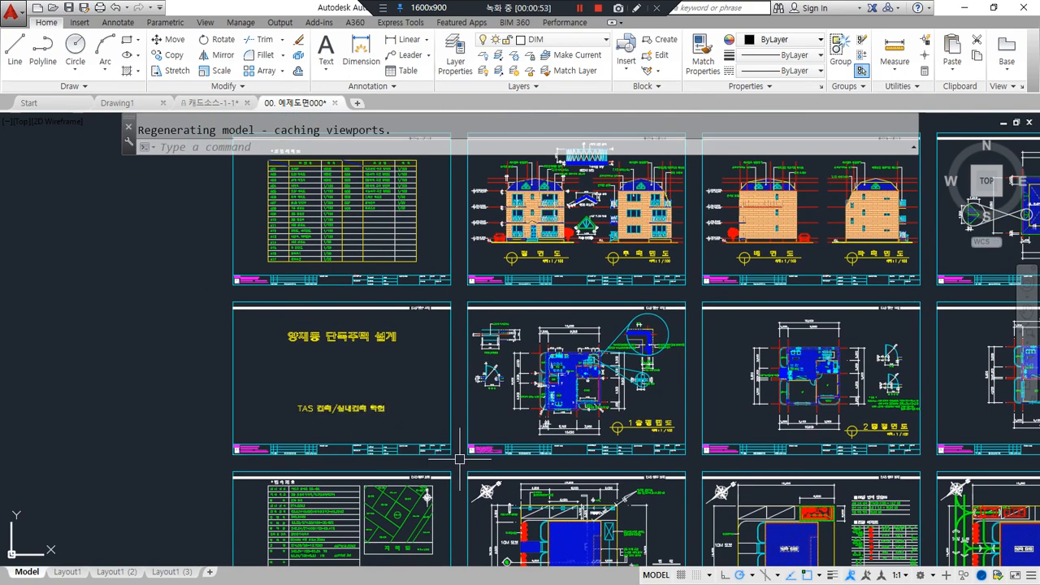
left_click(459, 459)
left_click(213, 295)
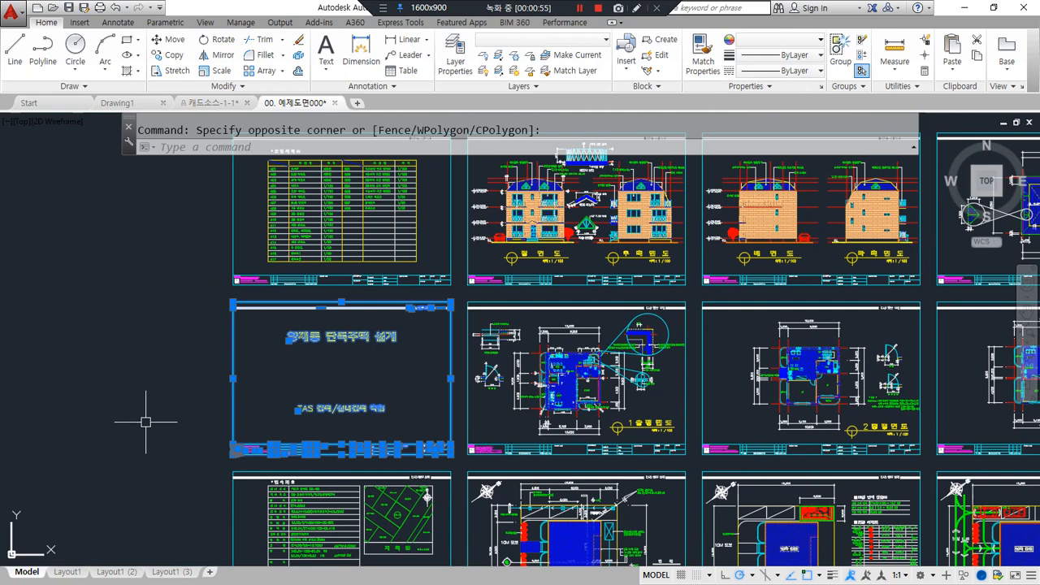
key("ctrl+c")
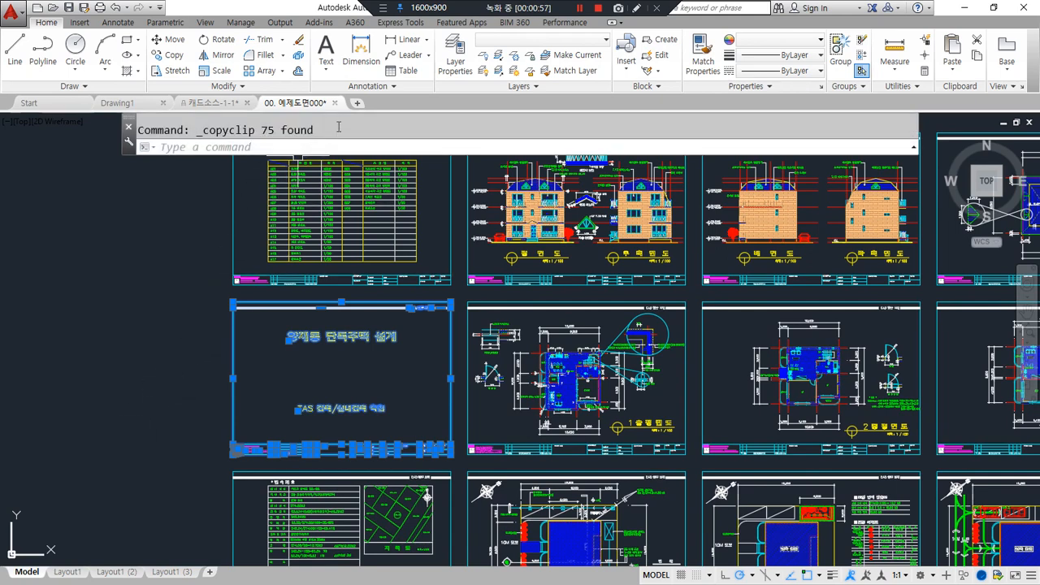
Step: Paste the copied title sheet into Drawing1 with its insertion point at 0,0
left_click(123, 103)
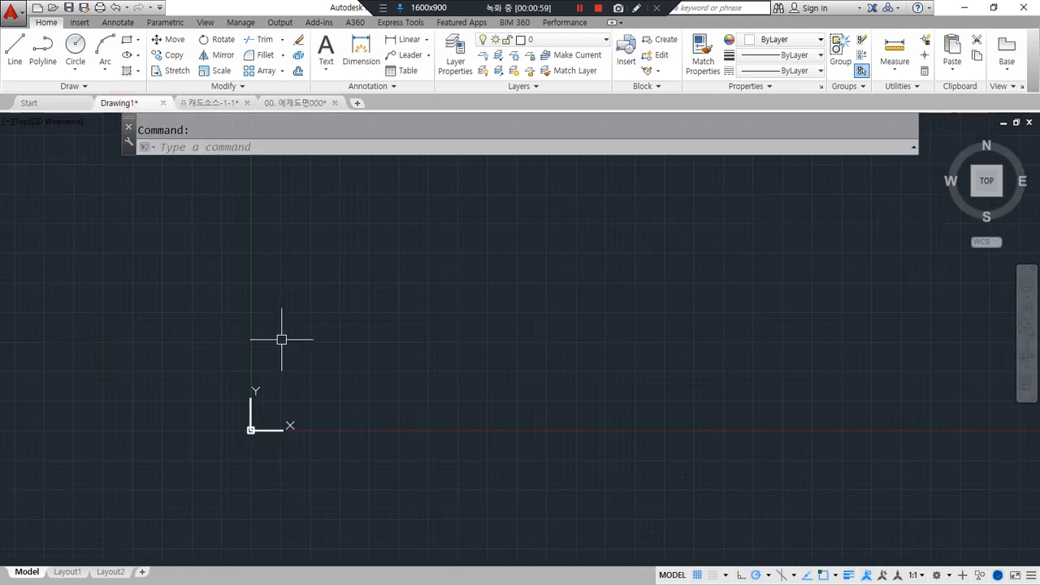
key("ctrl+v")
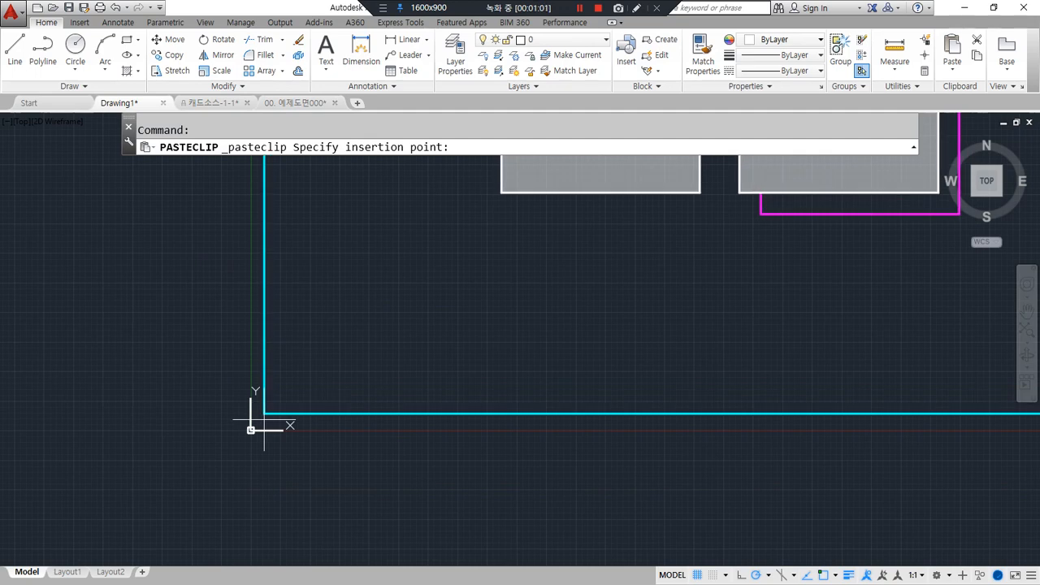
type("0,0")
key("Return")
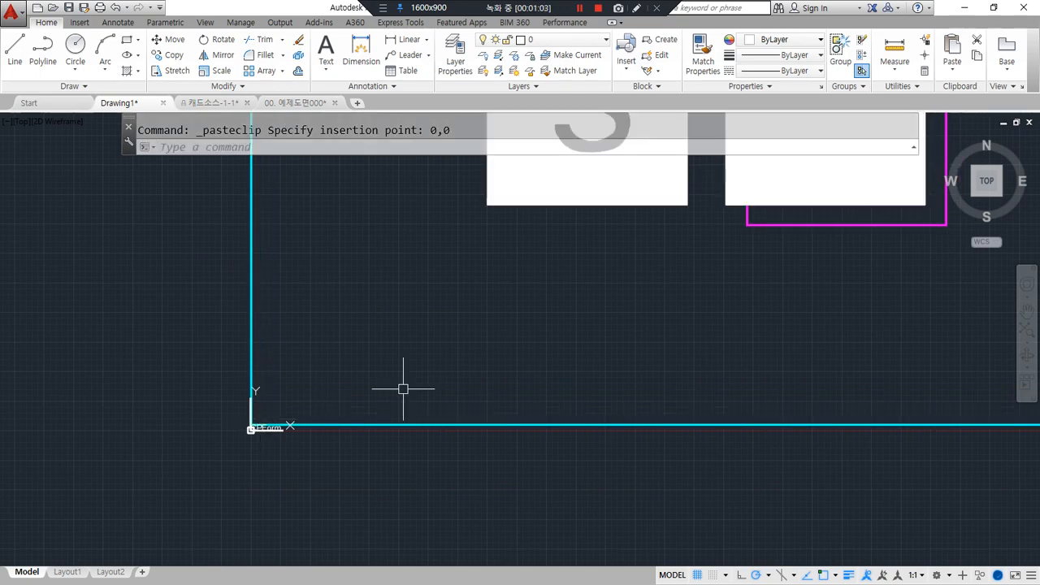
scroll(401, 383, "down", 5)
scroll(434, 376, "down", 5)
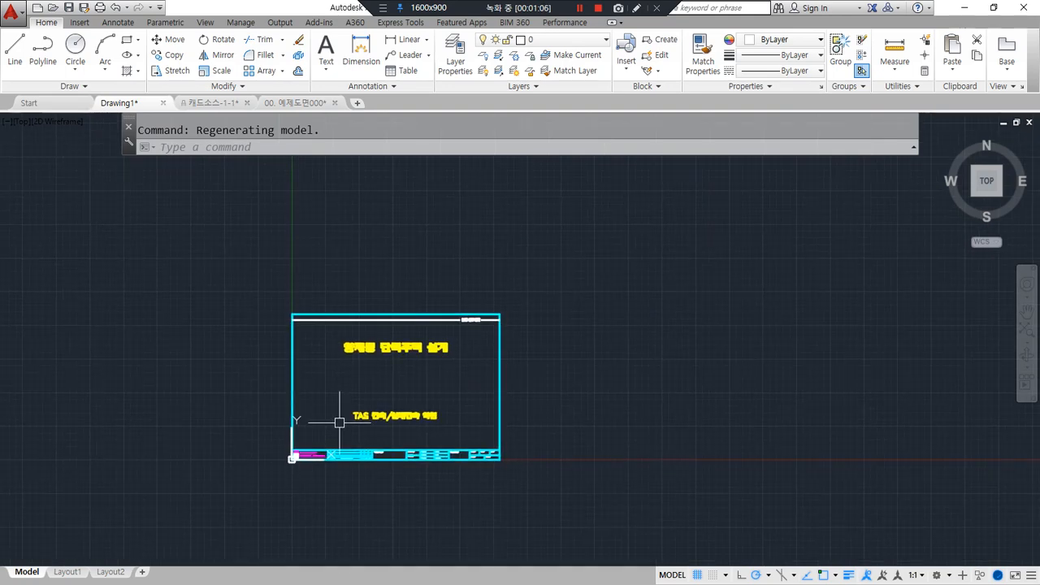
key("ctrl+s")
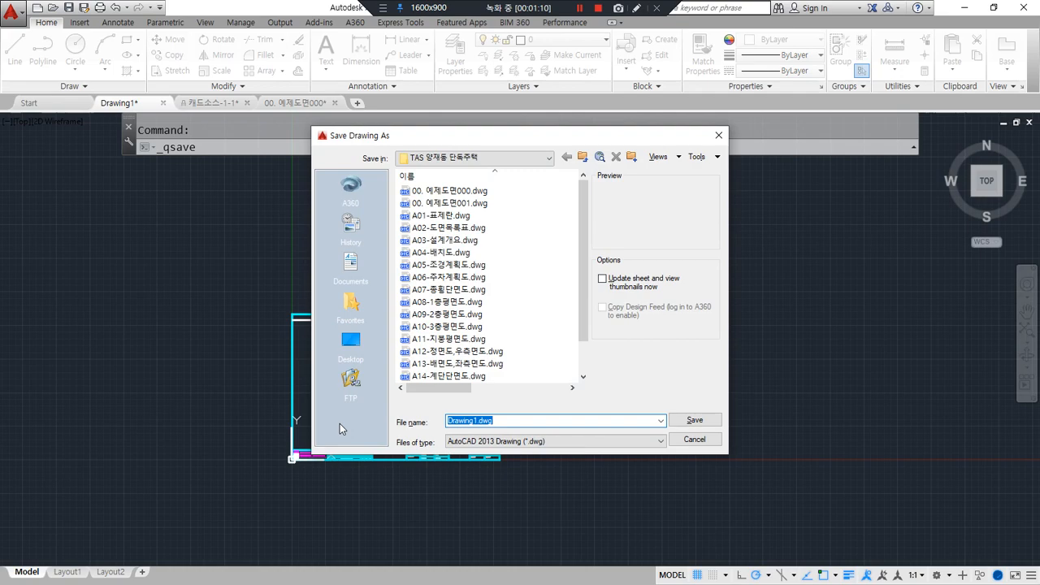
key("Escape")
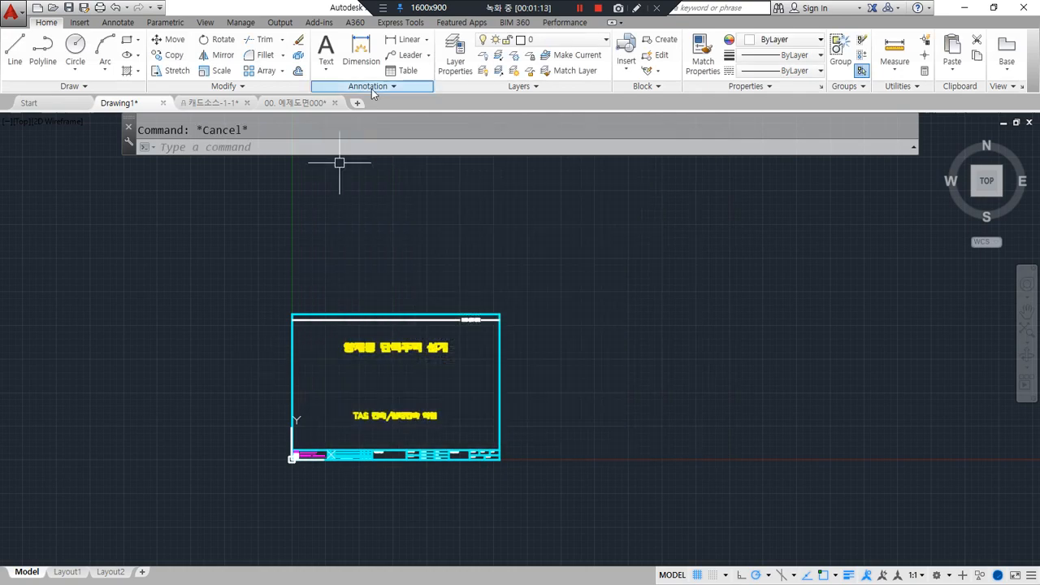
left_click(229, 103)
Step: Return to the 00. 예제도면000 drawing, find the door and window schedule sheet, and start the WBLOCK command
left_click(294, 102)
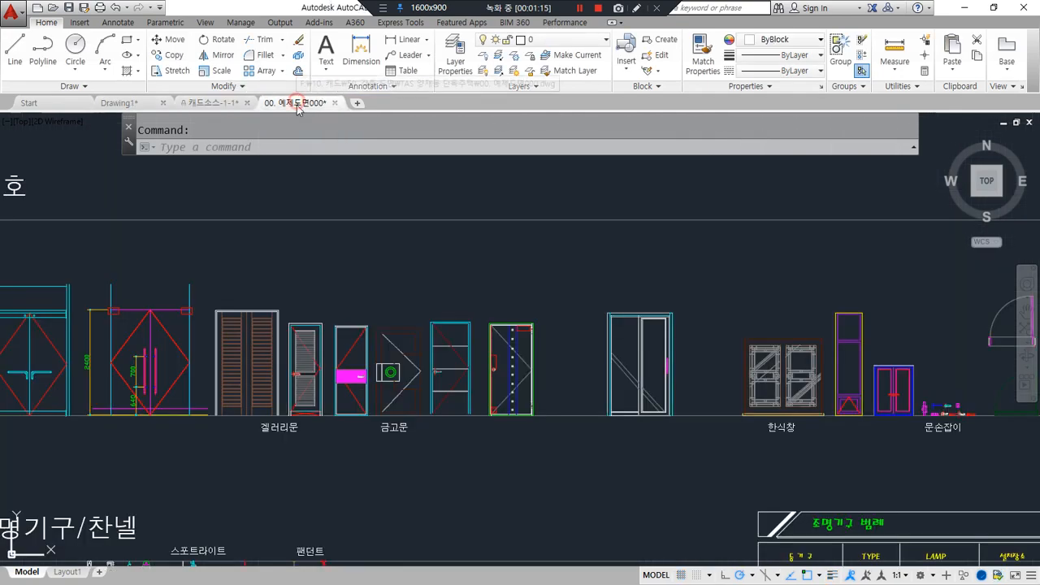
middle_click_drag(340, 271, 324, 355)
scroll(287, 295, "up", 2)
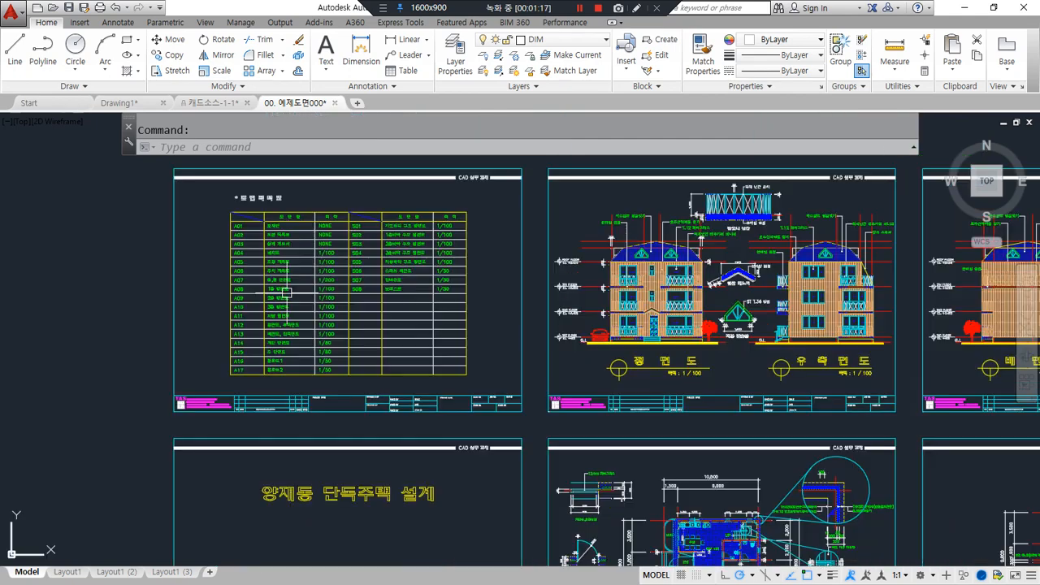
middle_click_drag(303, 273, 316, 545)
scroll(314, 274, "up", 4)
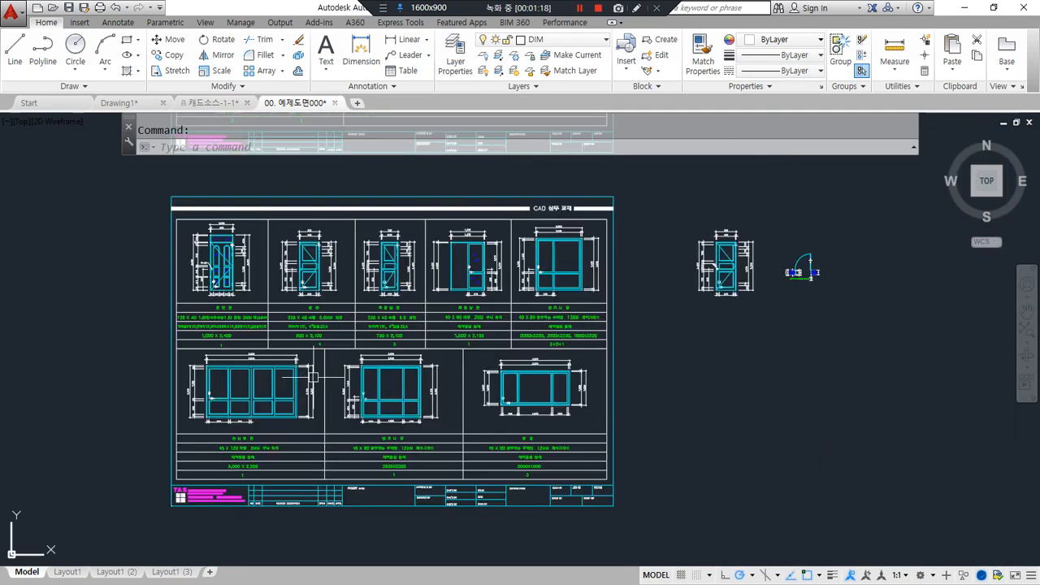
type("w")
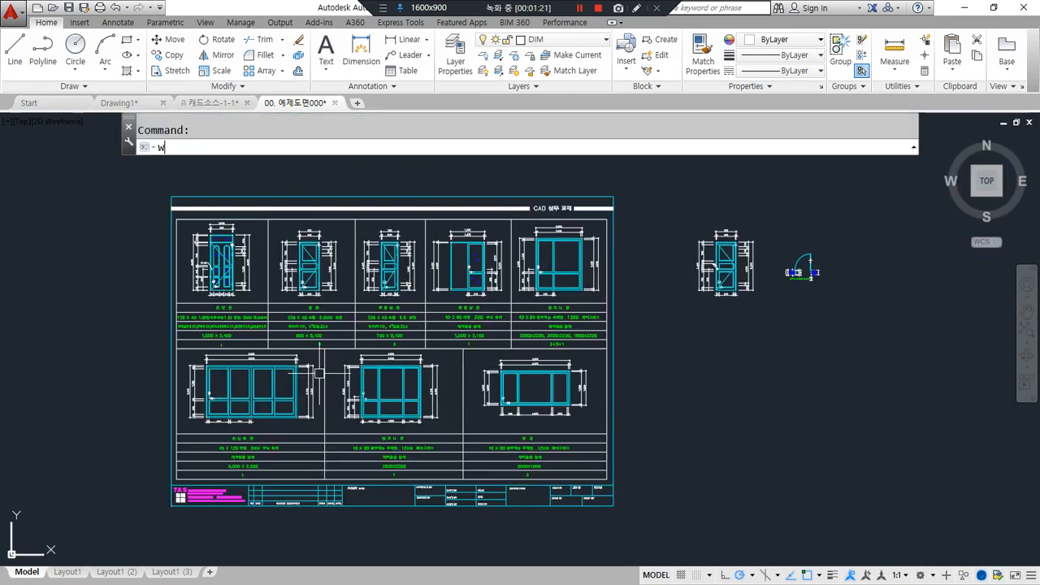
type("block")
key("Return")
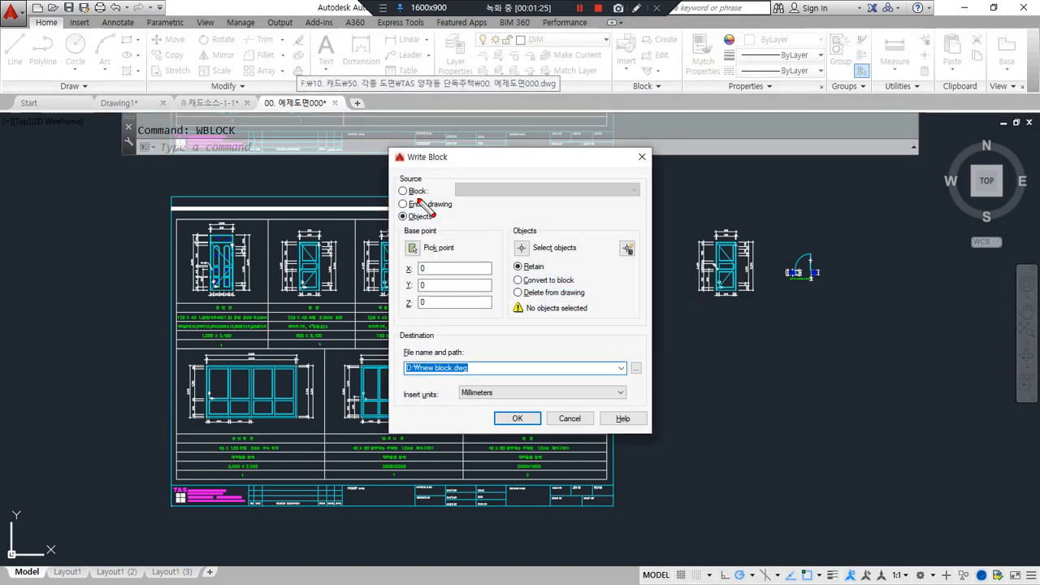
mouse_move(419, 173)
left_mouse_down()
mouse_move(391, 213)
mouse_move(469, 224)
mouse_move(467, 195)
mouse_move(430, 180)
left_mouse_up()
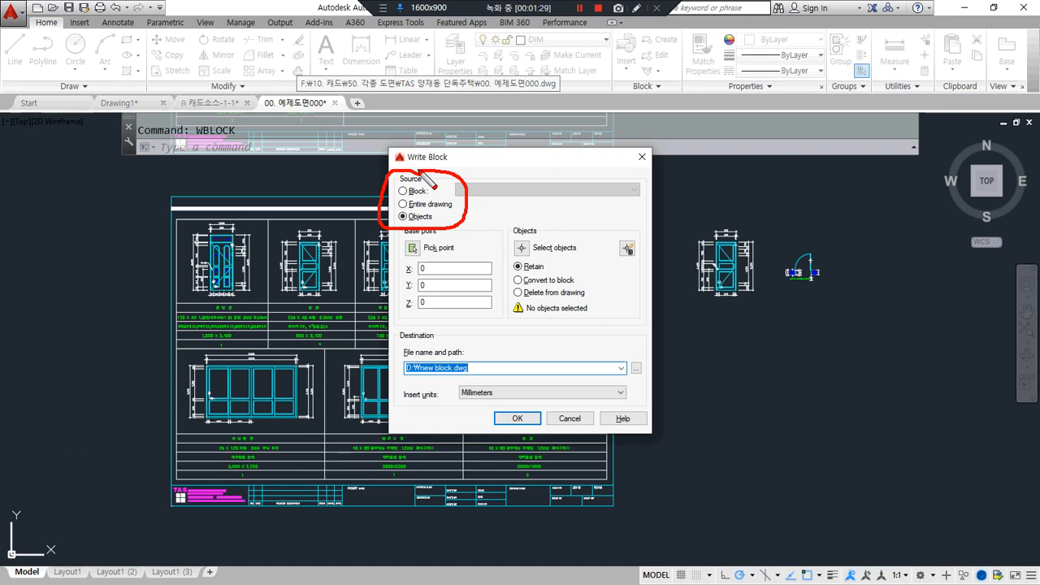
left_click_drag(427, 191, 448, 168)
left_click_drag(434, 220, 398, 219)
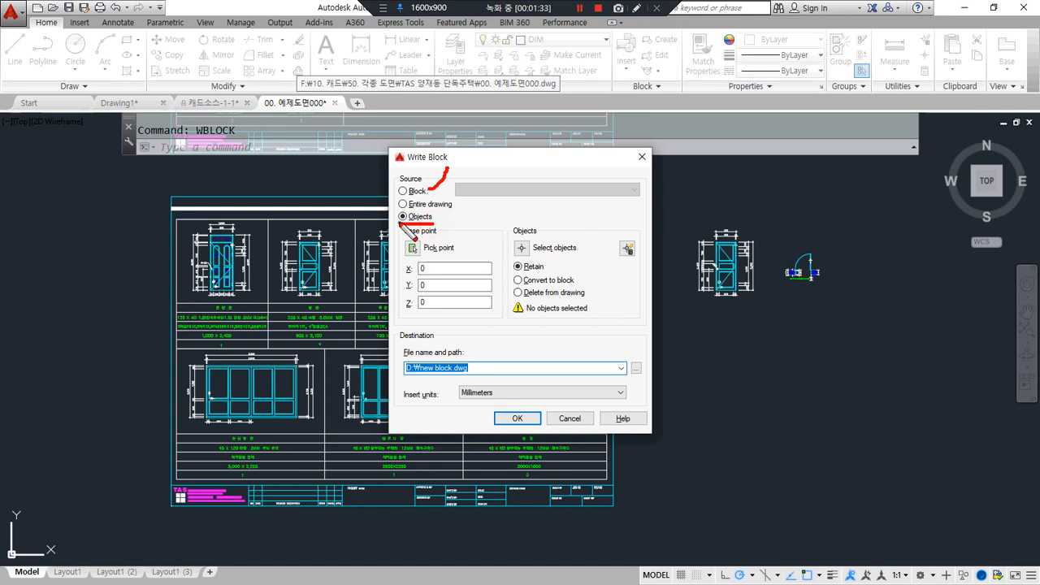
left_click(422, 266)
mouse_move(446, 268)
left_mouse_down()
mouse_move(410, 258)
mouse_move(471, 257)
mouse_move(424, 263)
left_mouse_up()
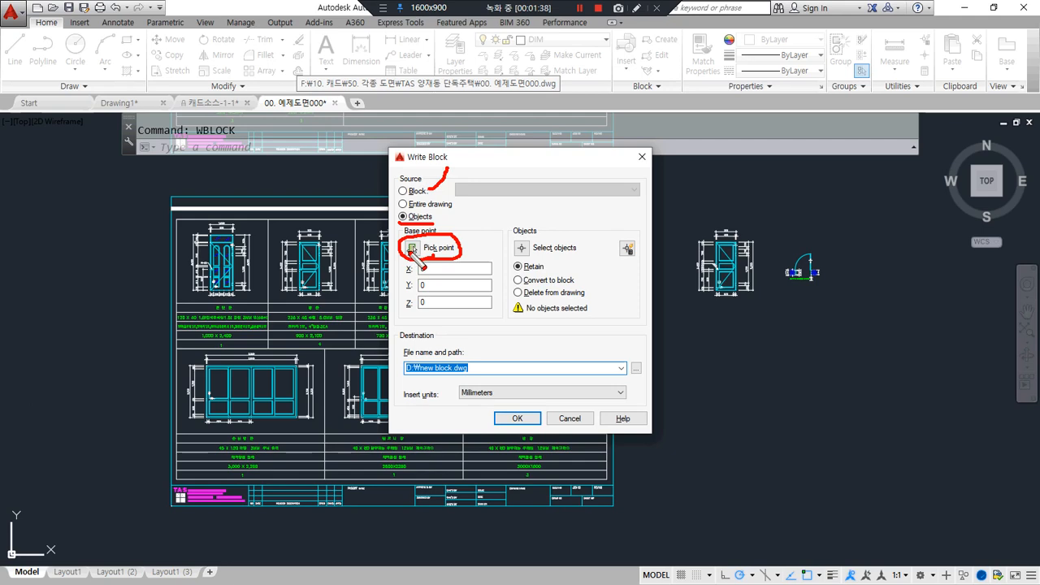
key("Escape")
Step: Set the block's base point at the schedule sheet's lower-left border corner and select the entire door and window schedule sheet as its objects
left_click(411, 248)
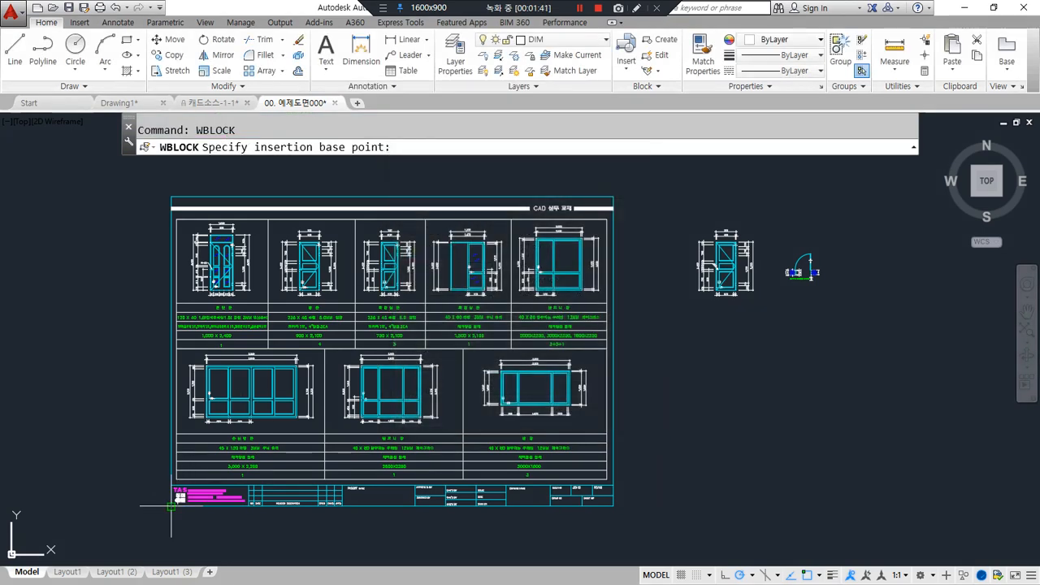
left_click(170, 505)
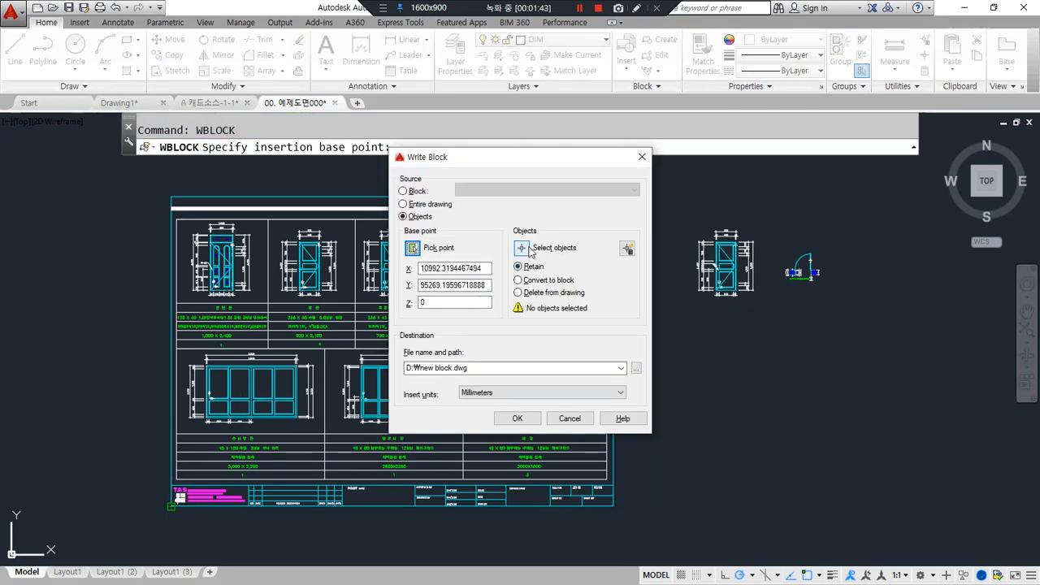
left_click(528, 248)
left_click(629, 178)
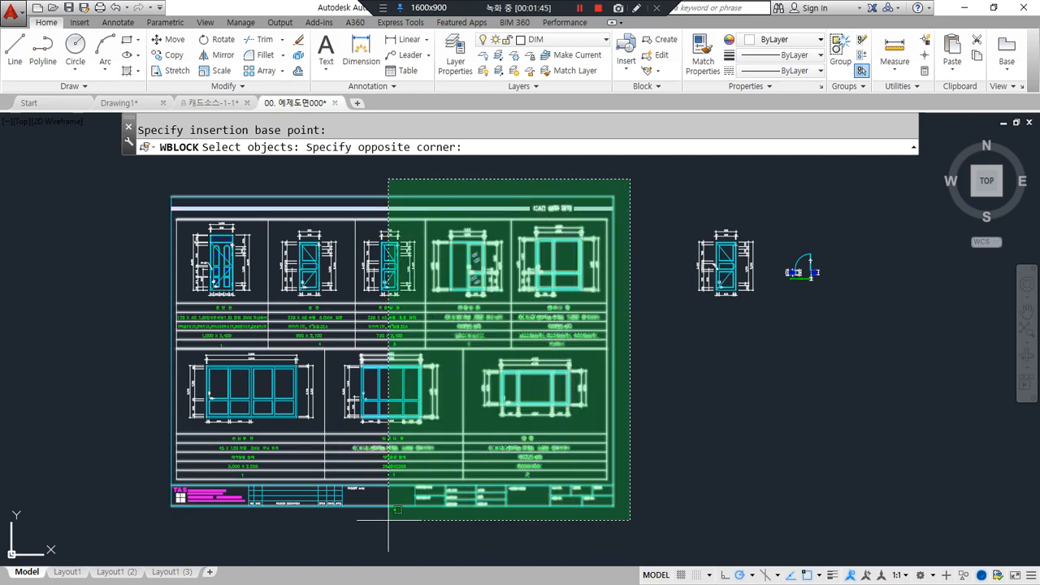
left_click(180, 511)
left_click(656, 533)
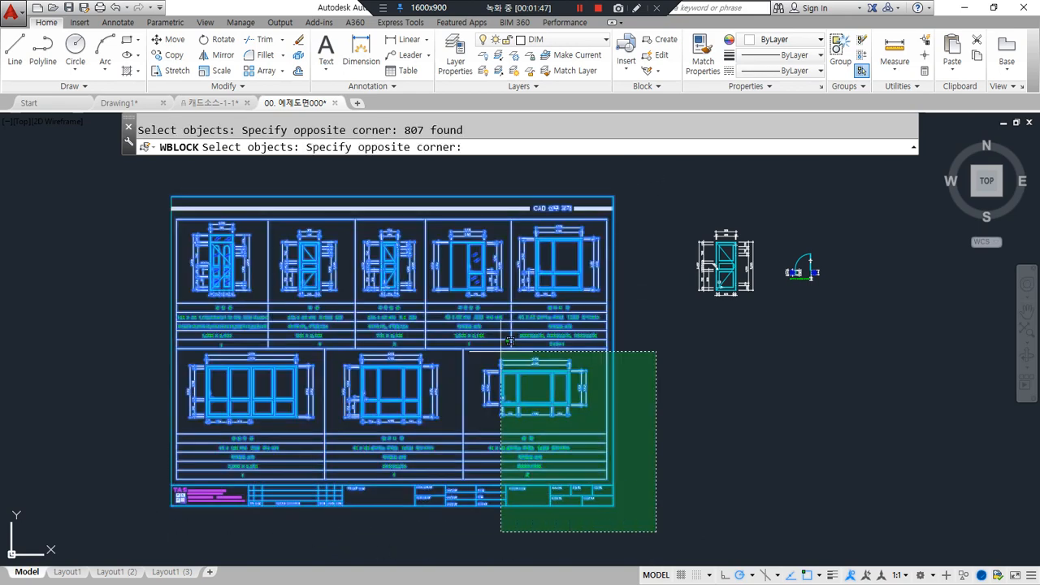
left_click(154, 185)
key("Return")
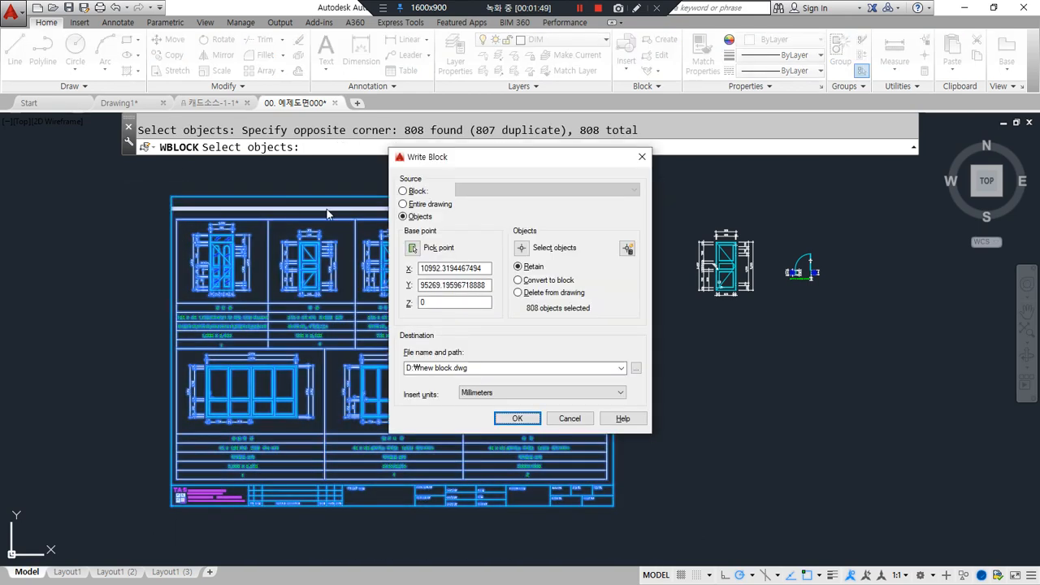
left_click_drag(578, 255, 510, 257)
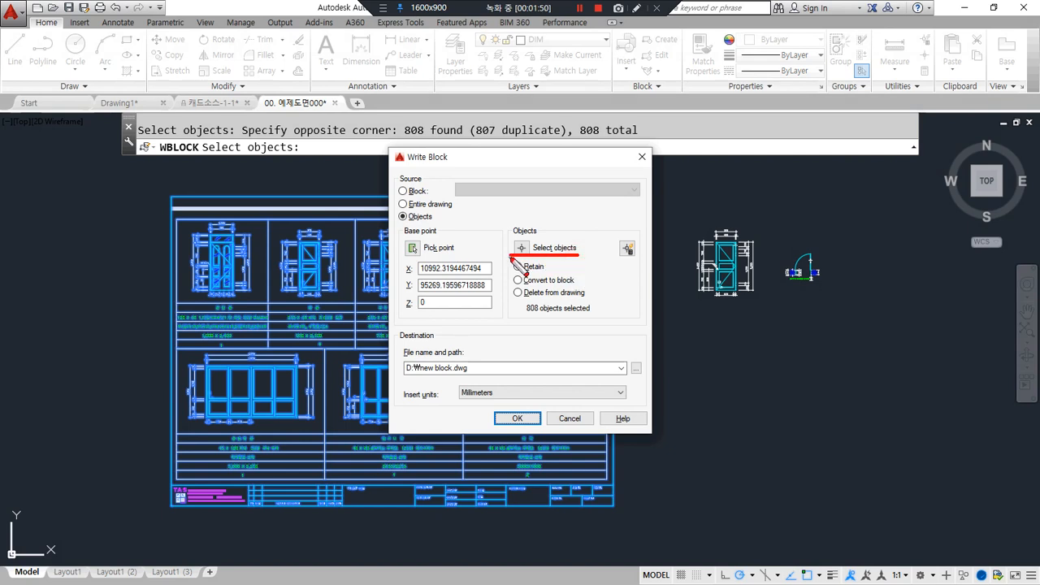
left_click_drag(430, 263, 385, 265)
mouse_move(552, 266)
left_mouse_down()
mouse_move(532, 289)
mouse_move(559, 290)
left_mouse_up()
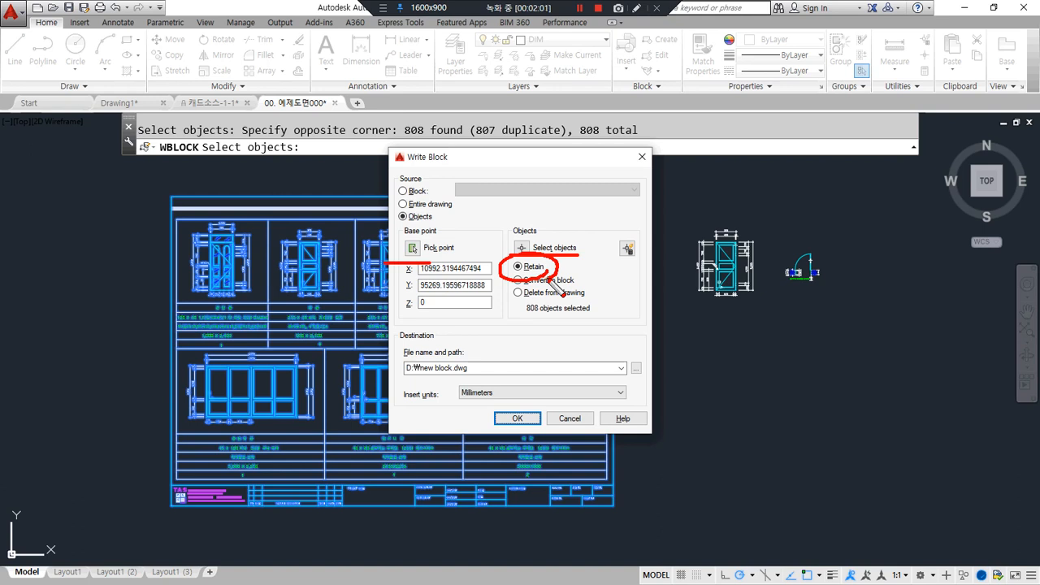
mouse_move(416, 376)
left_mouse_down()
mouse_move(394, 377)
mouse_move(656, 379)
left_mouse_up()
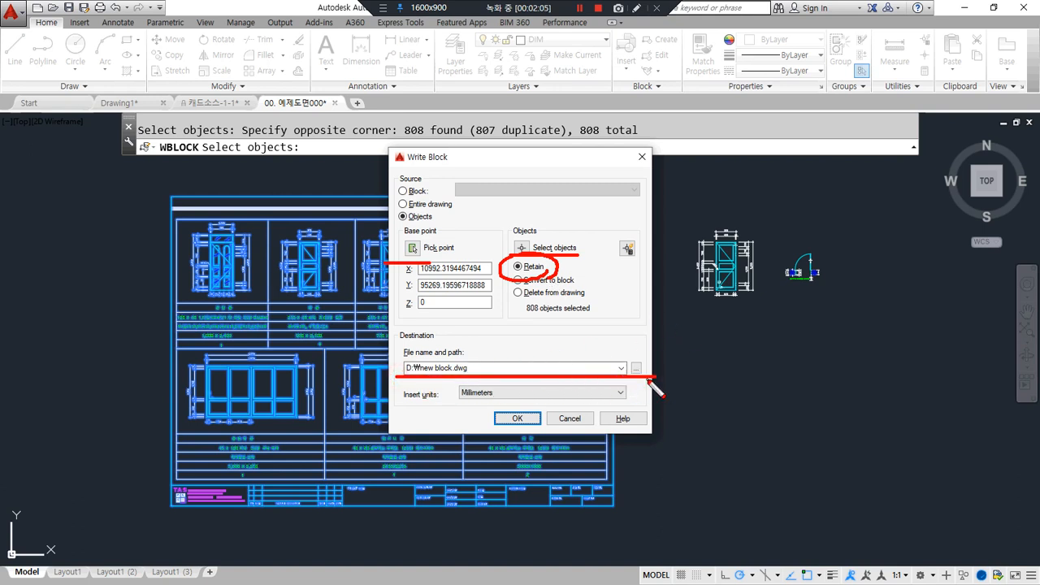
mouse_move(161, 337)
left_mouse_down()
mouse_move(186, 344)
mouse_move(59, 398)
left_mouse_up()
mouse_move(53, 359)
left_mouse_down()
mouse_move(42, 404)
mouse_move(59, 360)
left_mouse_up()
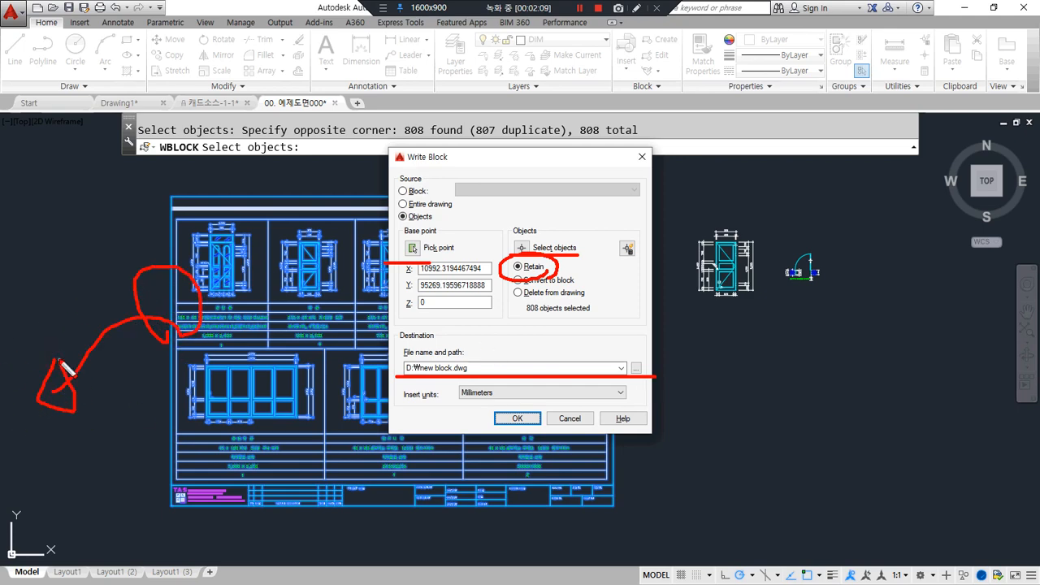
key("Escape")
Step: Name the block's destination file 001.창호도.dwg on the D: drive and write out the block
left_click(637, 369)
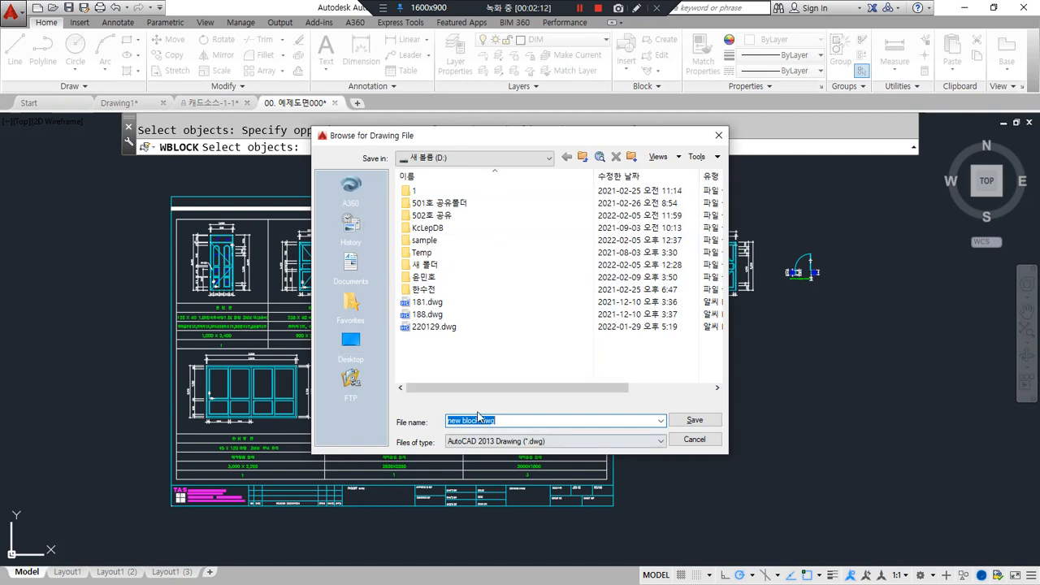
left_click_drag(480, 422, 427, 436)
type("작")
type("호")
type("도")
key("Home")
type("001.")
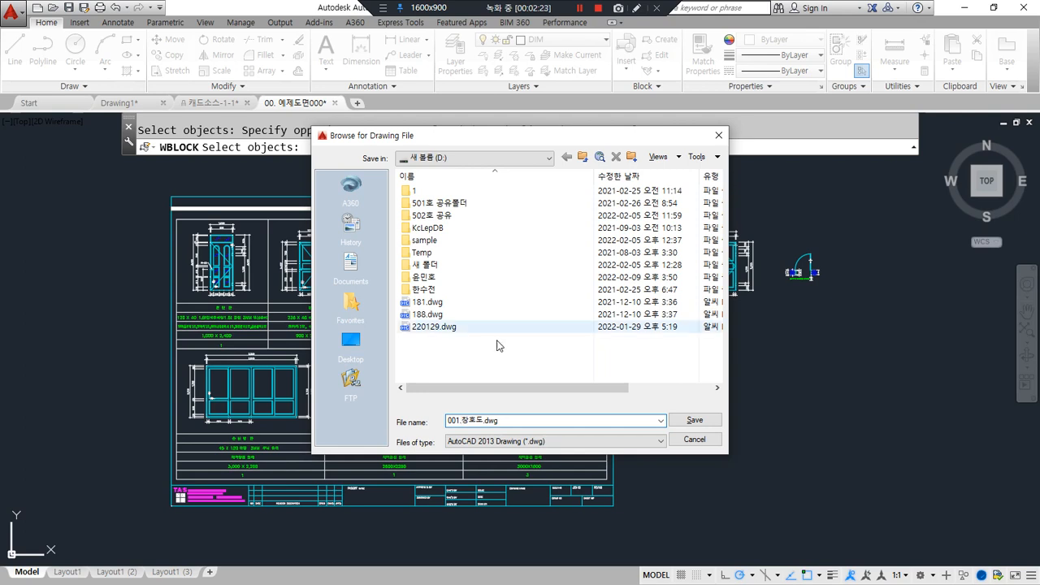
left_click(697, 420)
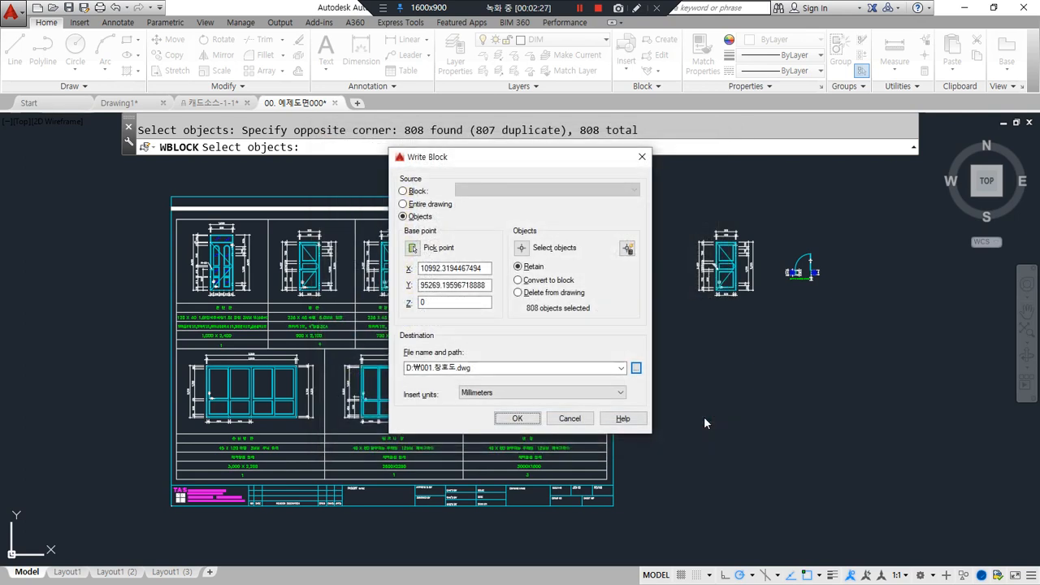
left_click_drag(497, 448, 540, 402)
mouse_move(24, 10)
left_mouse_down()
mouse_move(3, 118)
mouse_move(172, 159)
mouse_move(126, 8)
mouse_move(23, 4)
left_mouse_up()
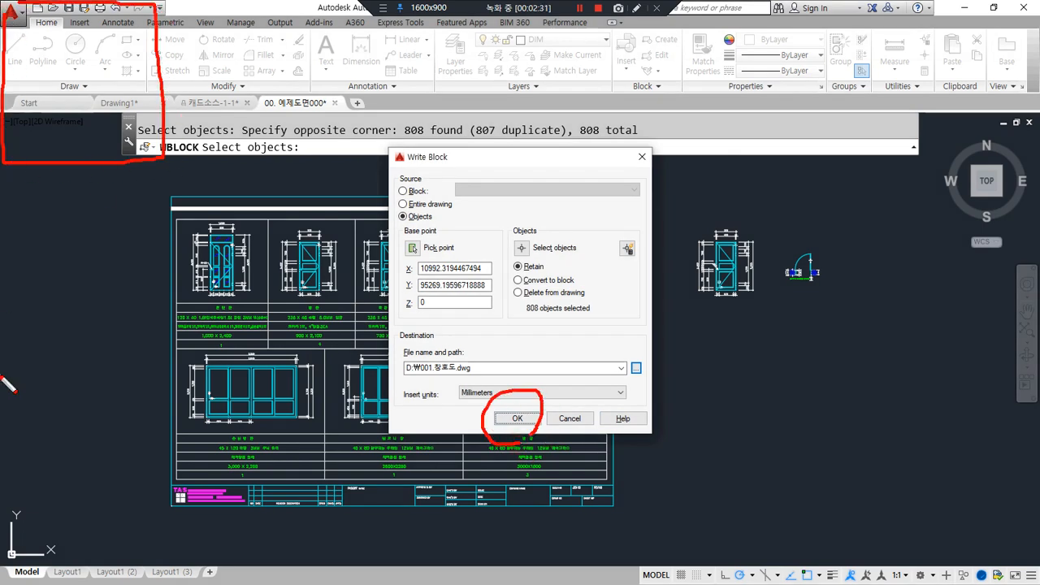
left_click(512, 417)
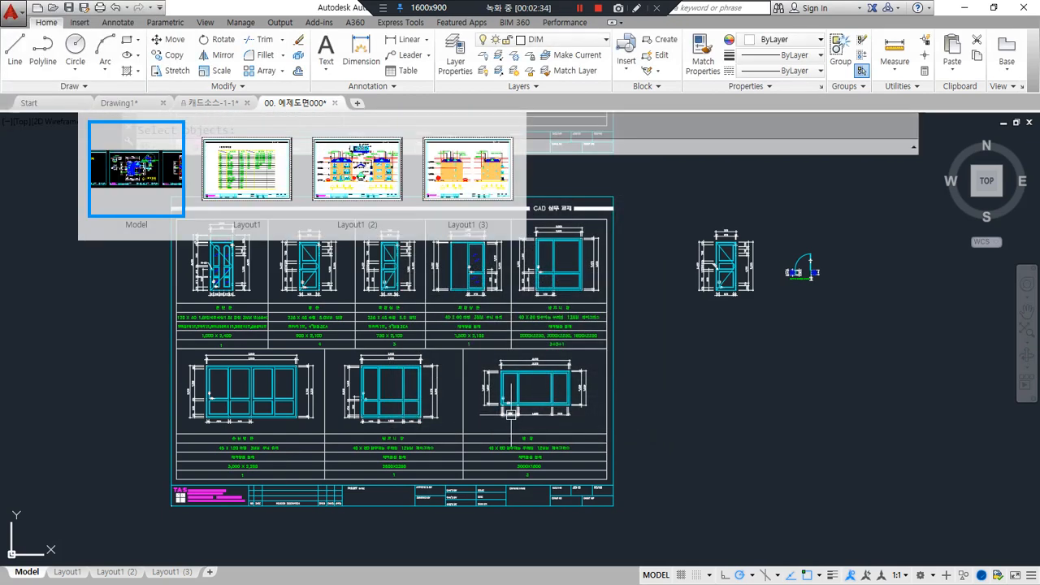
Step: Find 001.창호도.dwg on the D: drive in File Explorer and open it as a drawing in AutoCAD
mouse_move(49, 4)
left_mouse_down()
mouse_move(104, 193)
mouse_move(42, 14)
left_mouse_up()
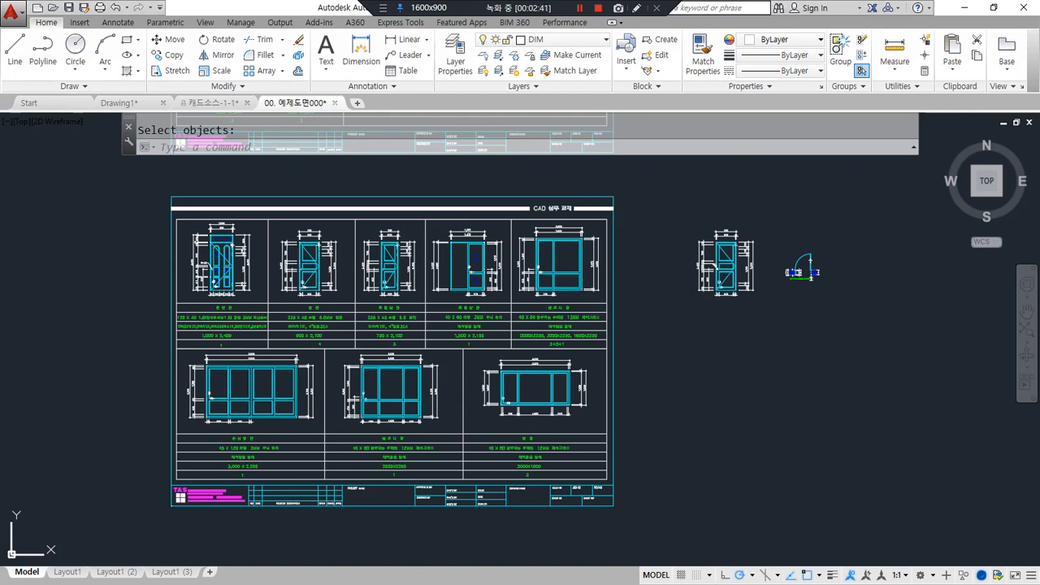
left_click_drag(0, 104, 432, 82)
mouse_move(385, 372)
left_mouse_down()
mouse_move(372, 274)
mouse_move(385, 371)
left_mouse_up()
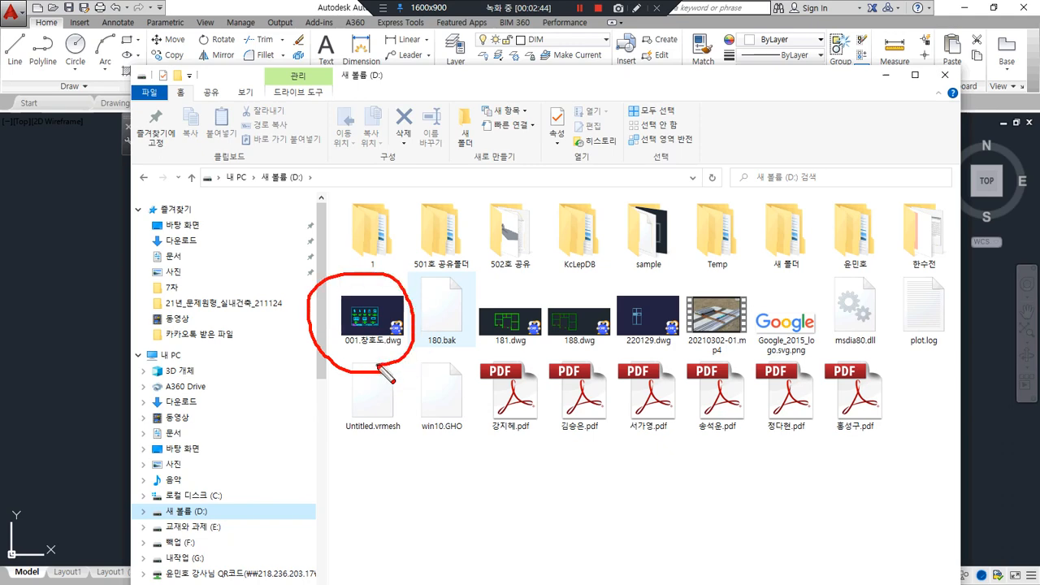
key("Escape")
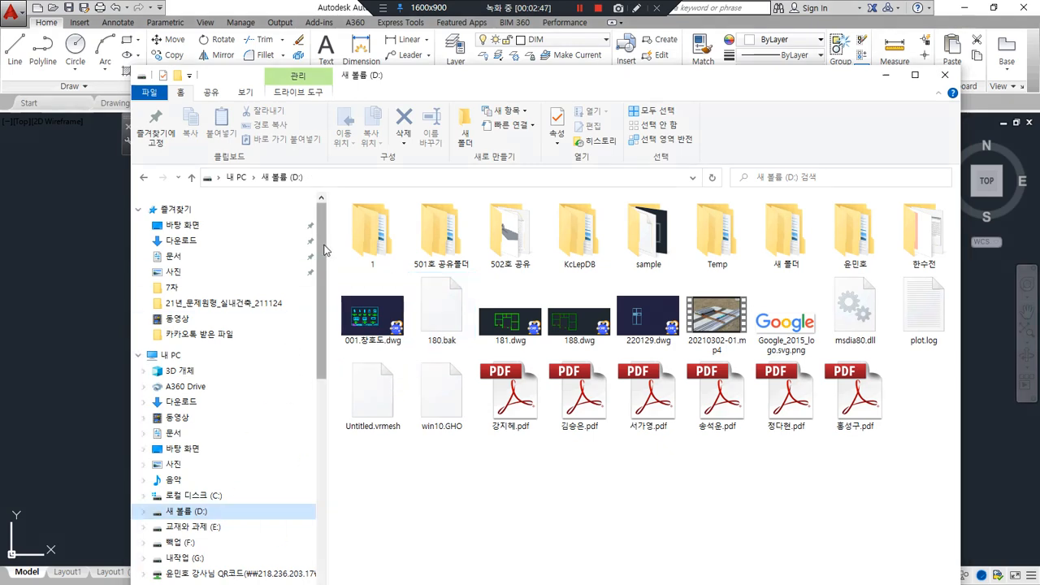
left_click_drag(371, 315, 278, 12)
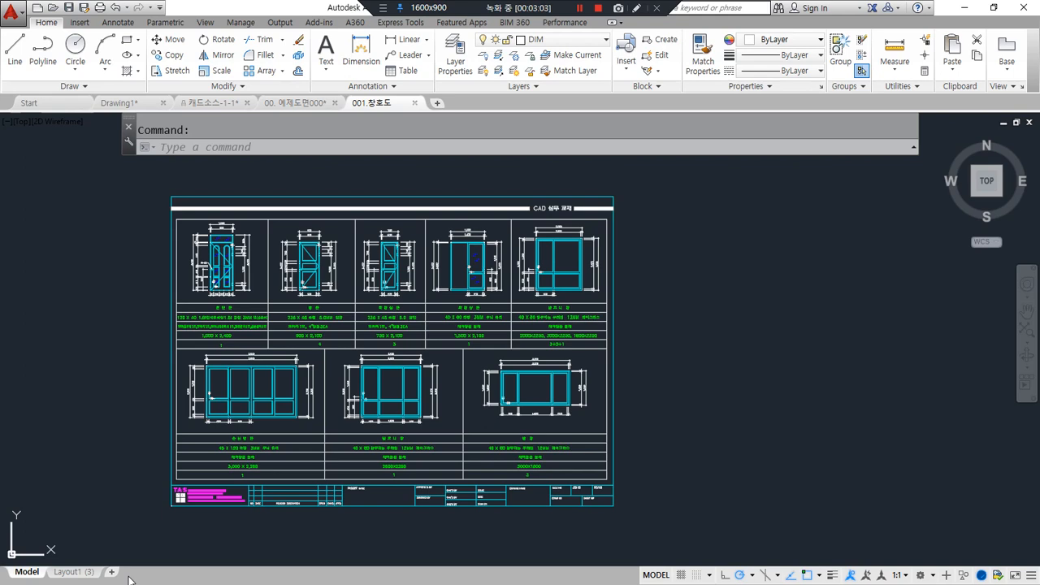
Step: Switch to the Notepad lesson notes and append "- 선택한 객체 파일로 저장하기" to the WBlock line
key("ctrl+Tab")
key("alt+Tab")
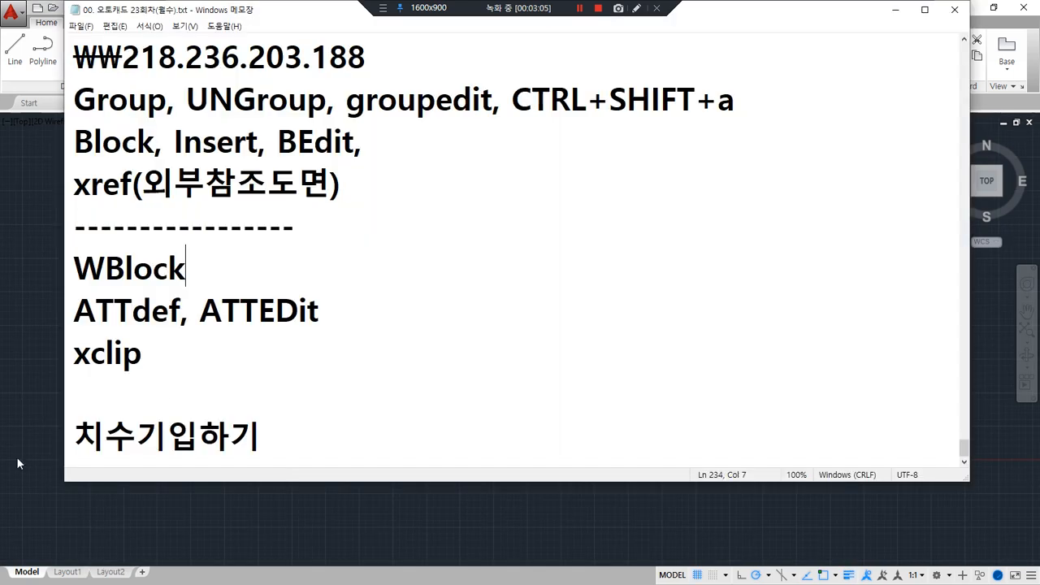
type("- 선ㅌ")
type("택한 객체 파")
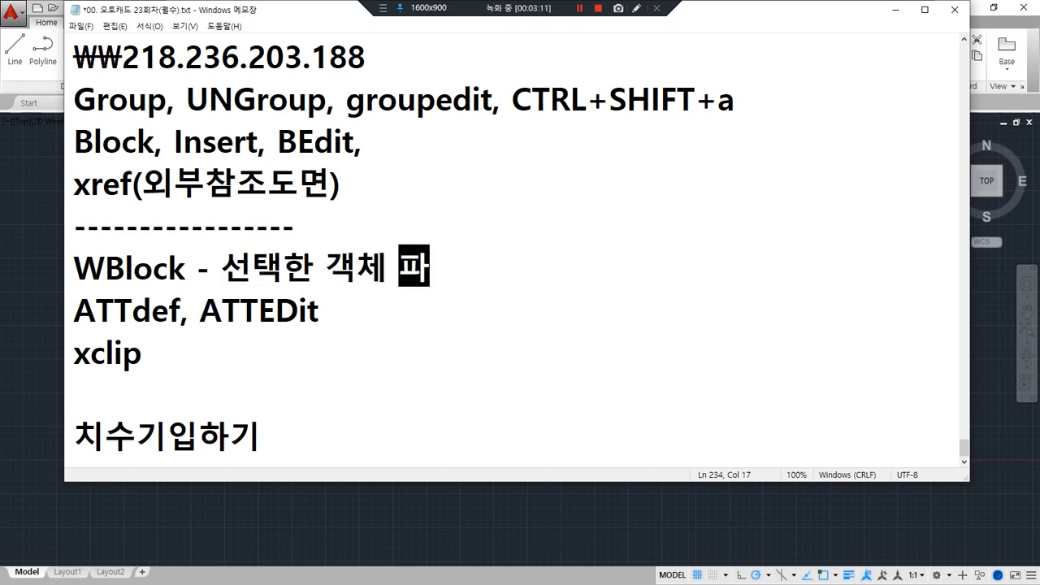
type("일로 저장하기")
Step: Append "- 블록 속성 정의" to the ATTdef, ATTEDit line in the notes and return to Drawing1 in AutoCAD
key("Down")
type("- 브")
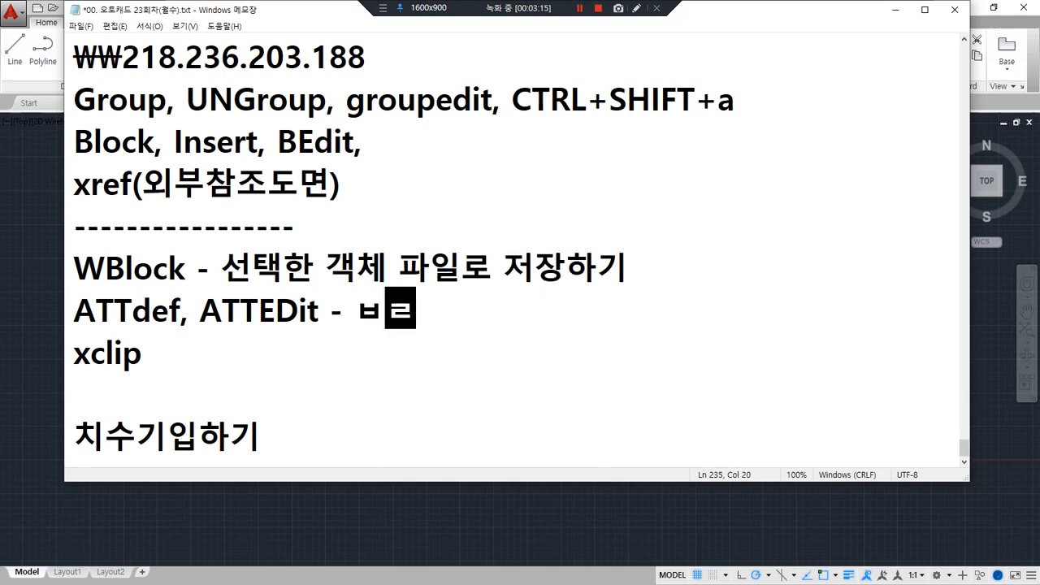
type("ㄹ록 서")
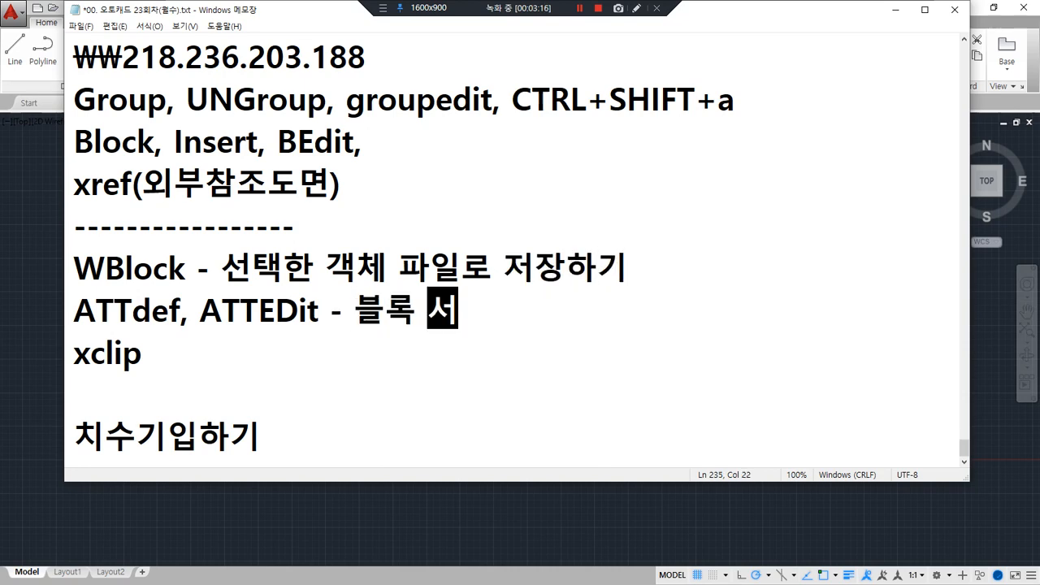
key("BackSpace")
type("ㅗㅅ")
type("성 정의")
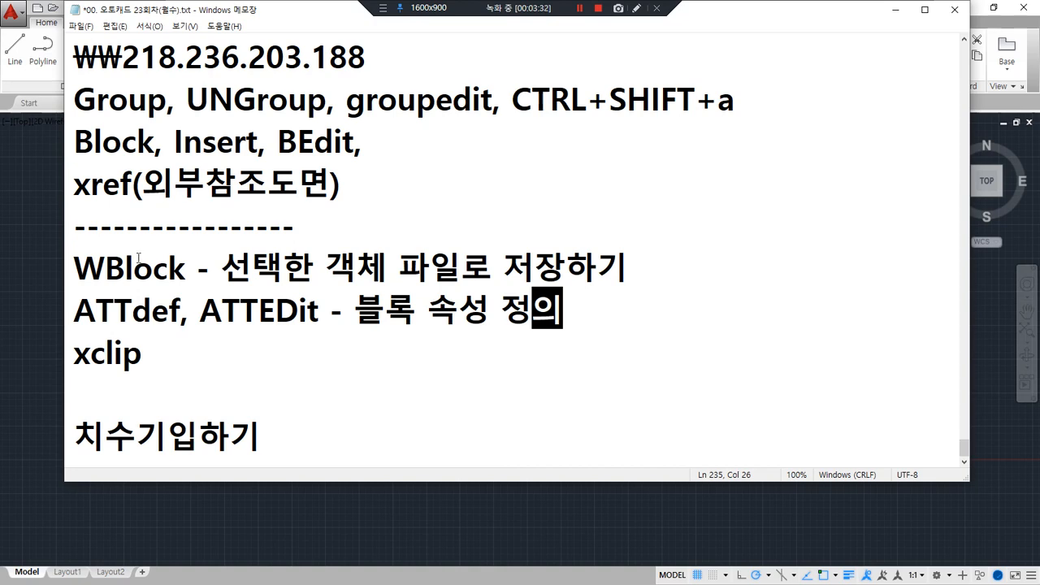
left_click_drag(208, 310, 322, 318)
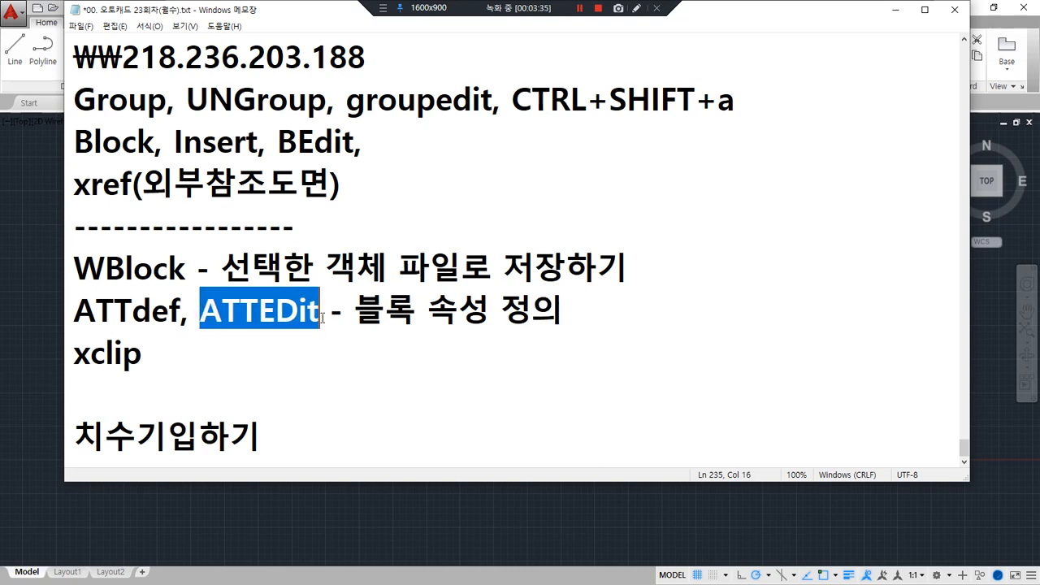
left_click(315, 529)
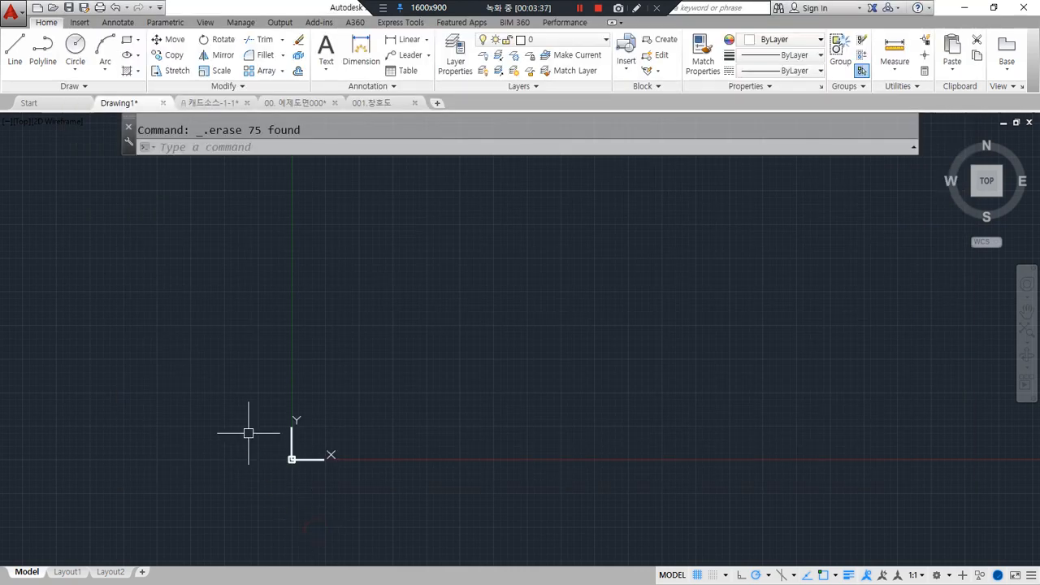
type("ㅋ")
key("Return")
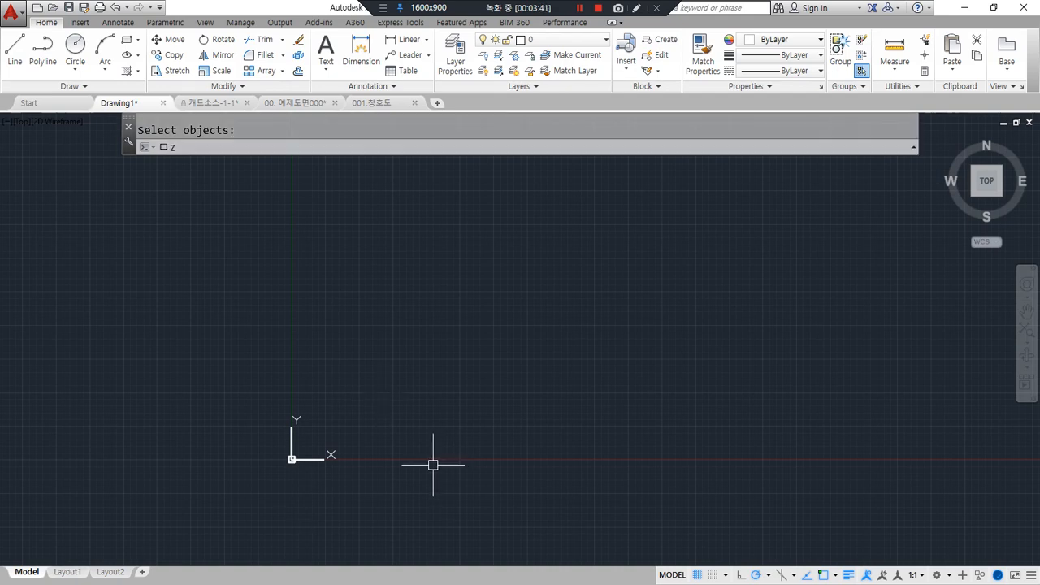
key("BackSpace")
type("a")
key("space")
type("l")
key("Return")
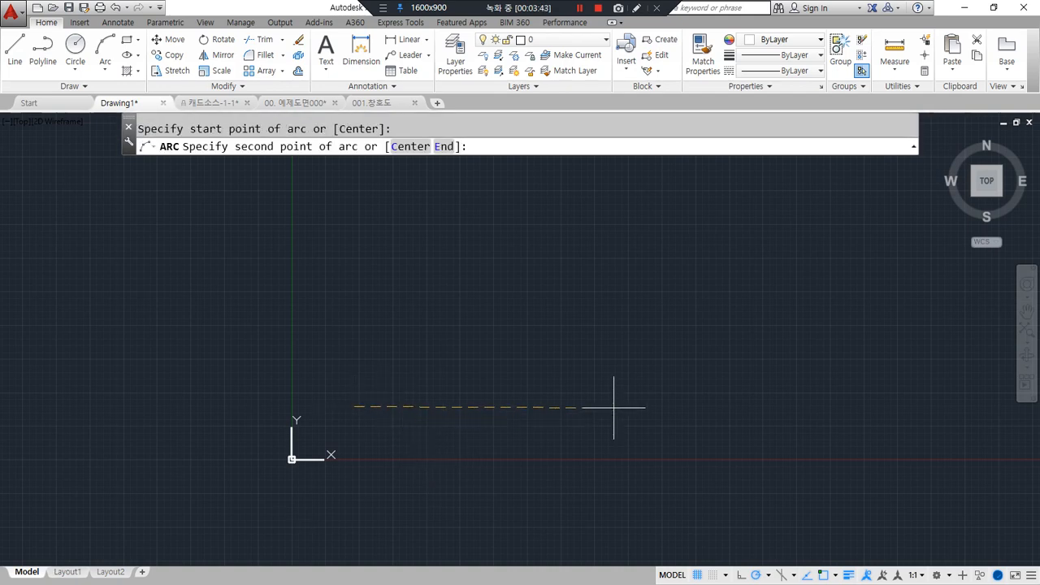
key("Escape")
Step: Draw a horizontal line above and to the right of the origin
type("l")
key("Return")
left_click(384, 398)
left_click(540, 398)
key("Return")
Step: Offset the horizontal line upward by 8
scroll(387, 403, "up", 8)
scroll(183, 390, "up", 5)
type("o")
key("Return")
type("8")
key("Return")
left_click(118, 391)
left_click(114, 360)
key("Return")
Step: Offset the upper line upward twice more at the same distance of 8 to form three table rows
scroll(87, 392, "up", 10)
middle_click_drag(78, 441, 139, 427)
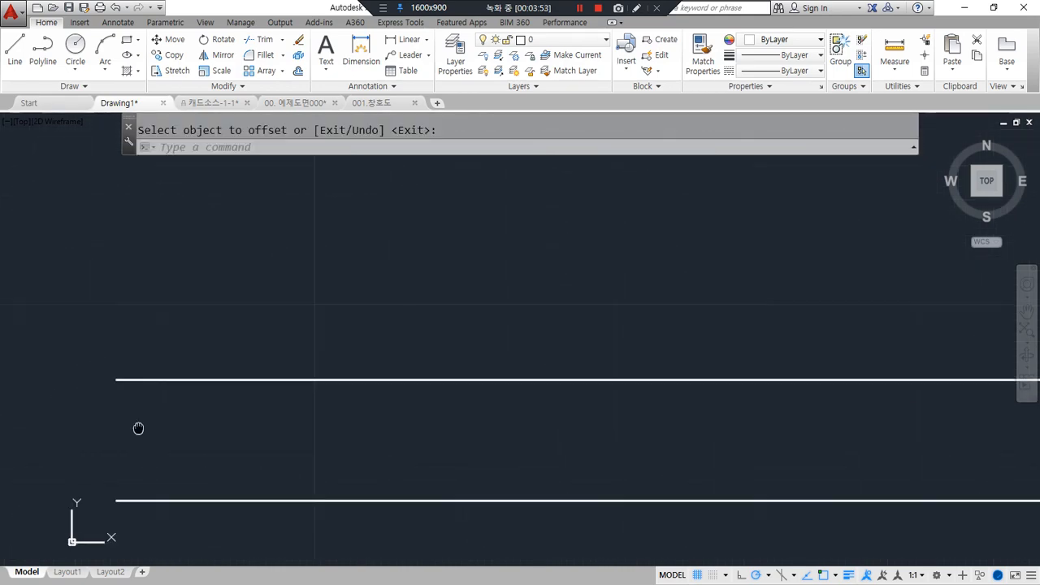
key("Return")
key("Return")
left_click(192, 377)
left_click(198, 262)
left_click(197, 257)
left_click(195, 241)
scroll(195, 242, "down", 2)
middle_click_drag(195, 244, 155, 333)
key("Return")
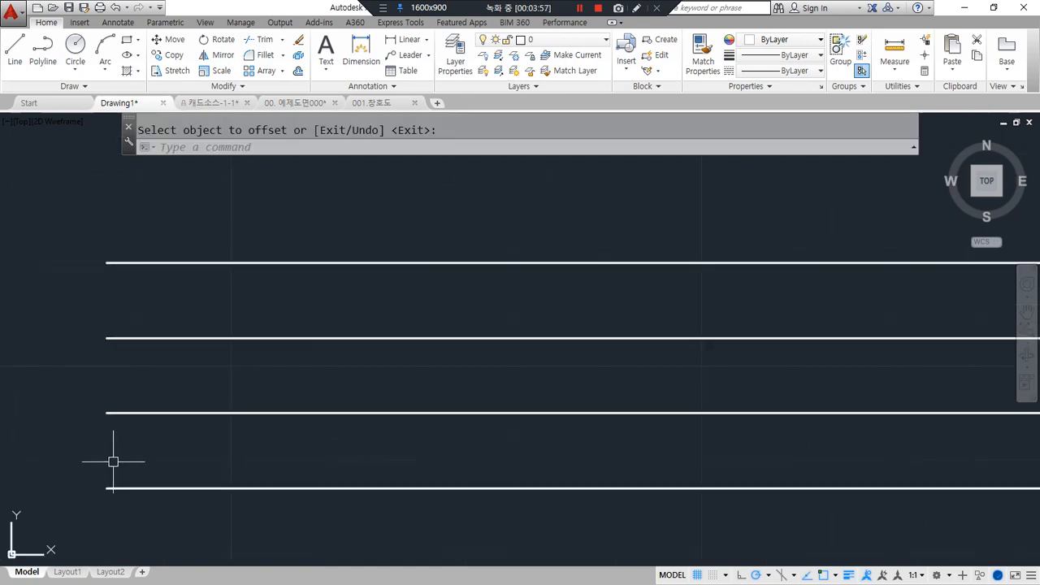
Step: Draw a vertical line joining the left ends of the bottom and top horizontal lines
type("l")
key("Return")
left_click(107, 486)
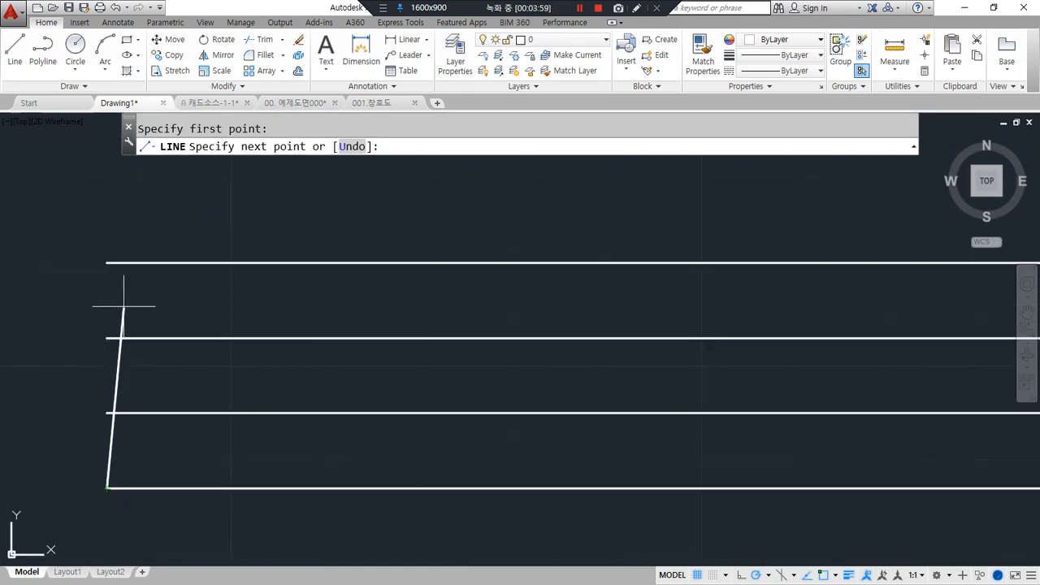
left_click(107, 262)
key("Return")
Step: Offset the table's left edge line to the right by 20
type("o")
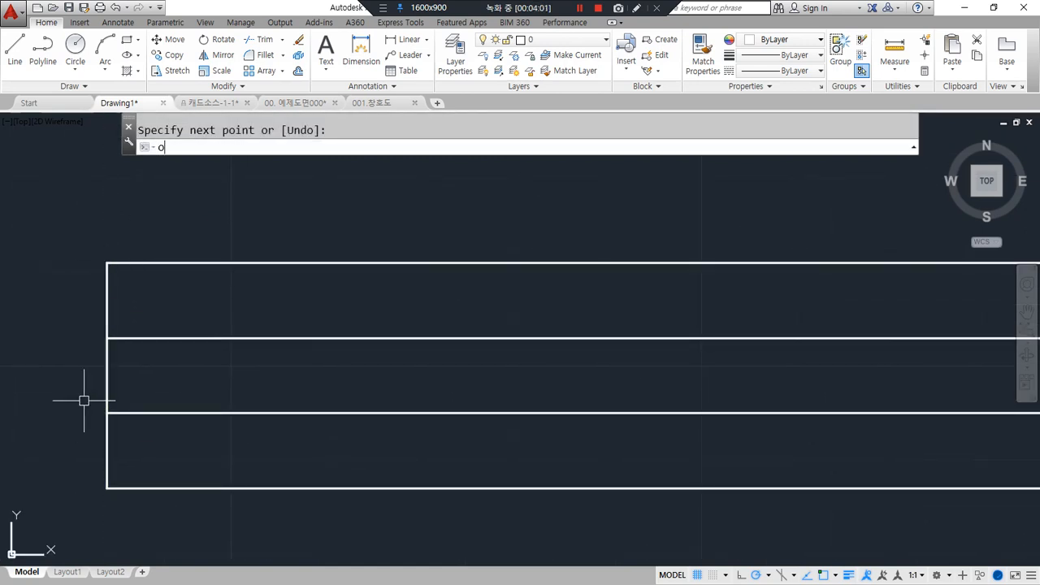
key("Return")
type("20")
key("Return")
left_click(107, 381)
left_click(175, 375)
key("Return")
Step: Offset the inner vertical line to the right by 30 to form the second column
key("Return")
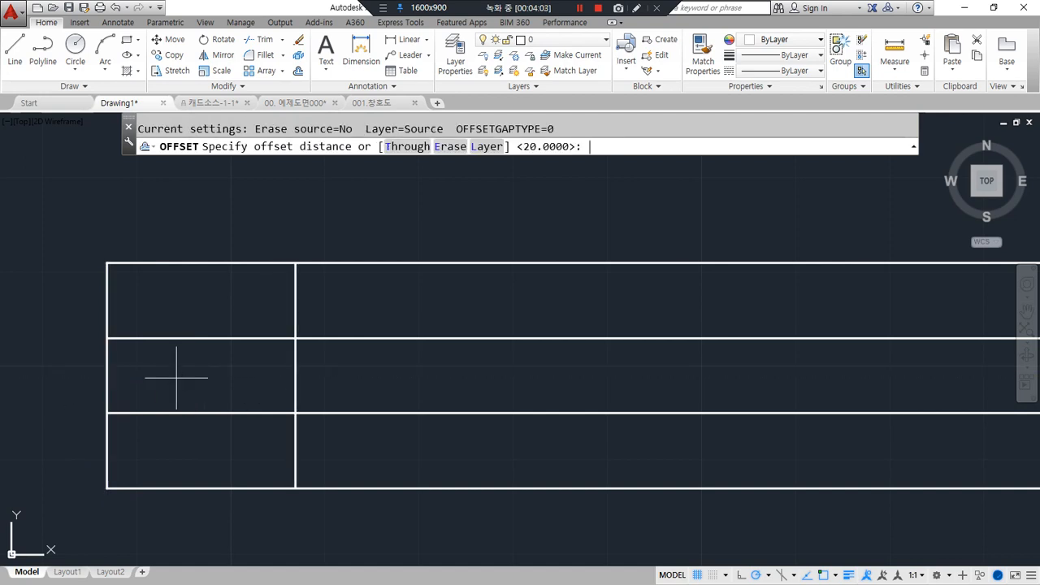
type("3-")
key("Return")
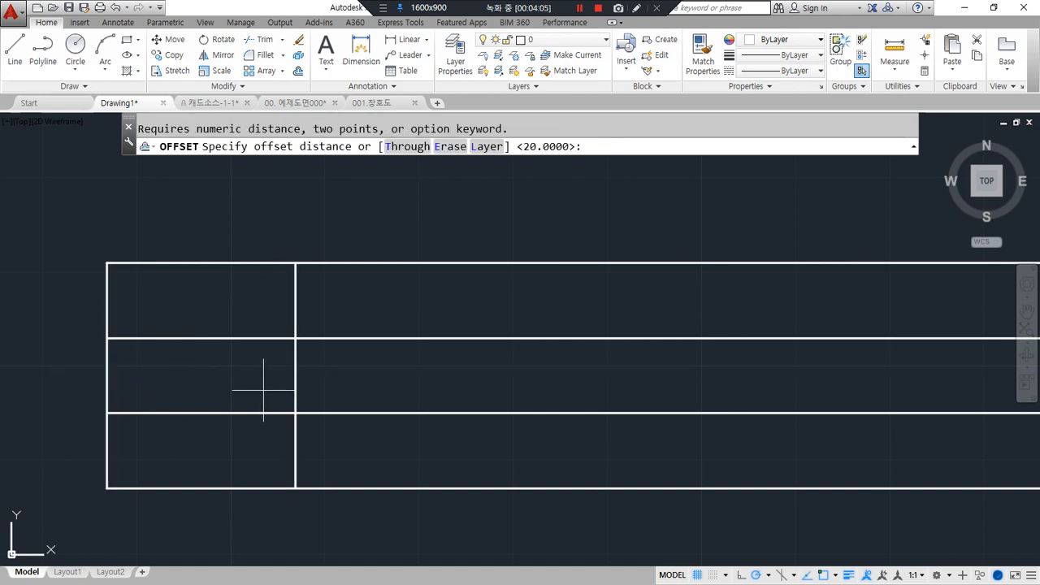
type("30")
key("Return")
left_click(292, 394)
left_click(363, 386)
key("Return")
Step: Trim the four horizontal lines where they extend past the rightmost vertical line
type("tr")
key("Return")
key("Return")
left_click(718, 520)
left_click(658, 266)
key("Return")
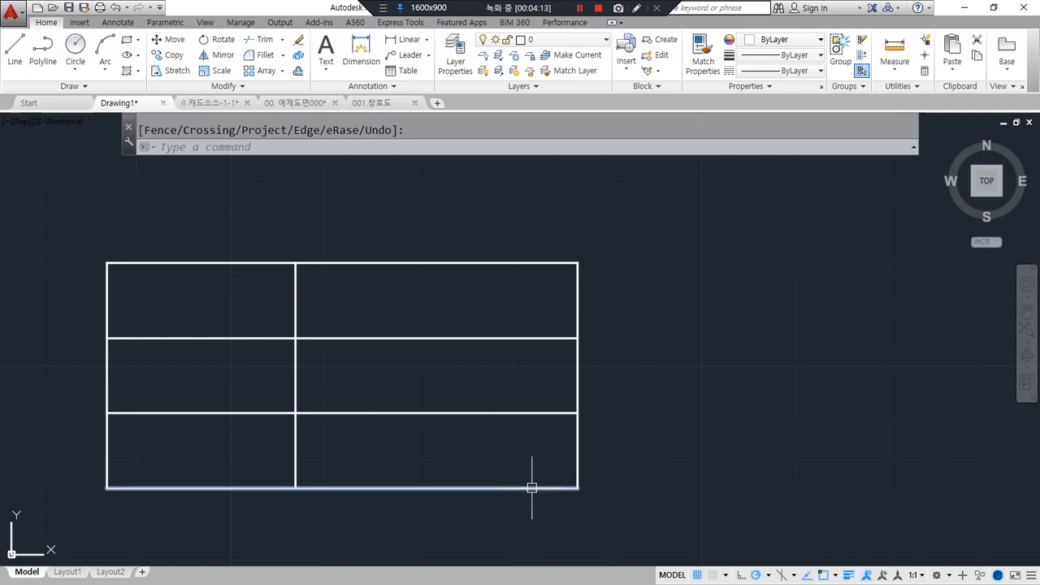
Step: Fill the first column's top cell with multiline text reading "도 명", justified Middle Center
type("t")
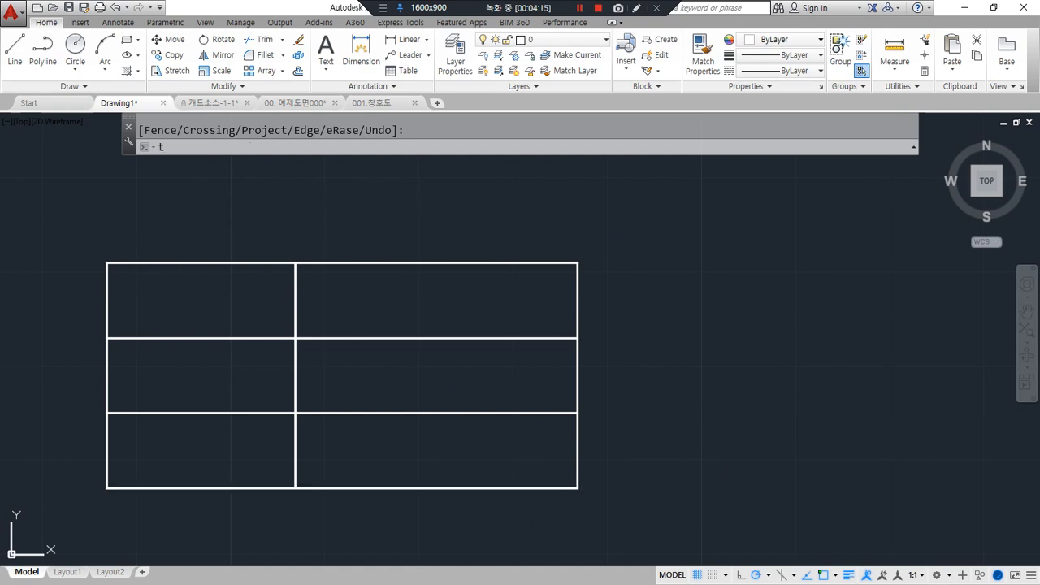
key("Return")
left_click(108, 263)
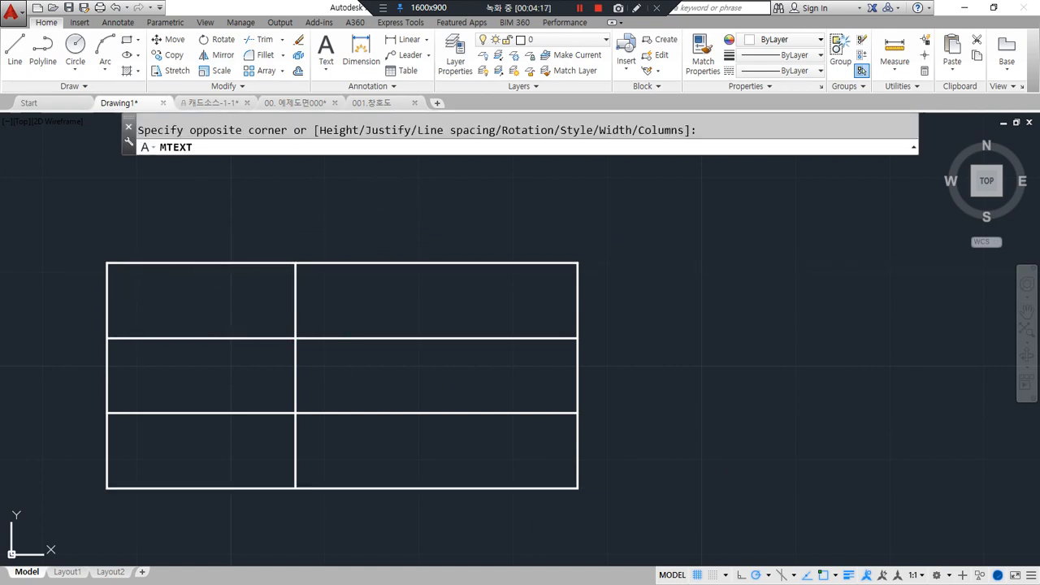
left_click(295, 334)
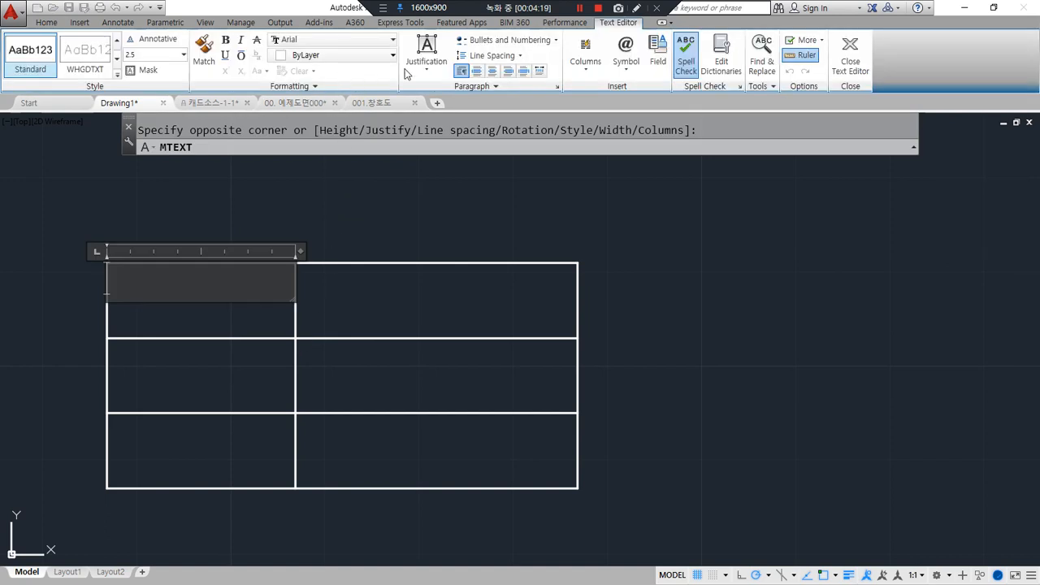
left_click(444, 73)
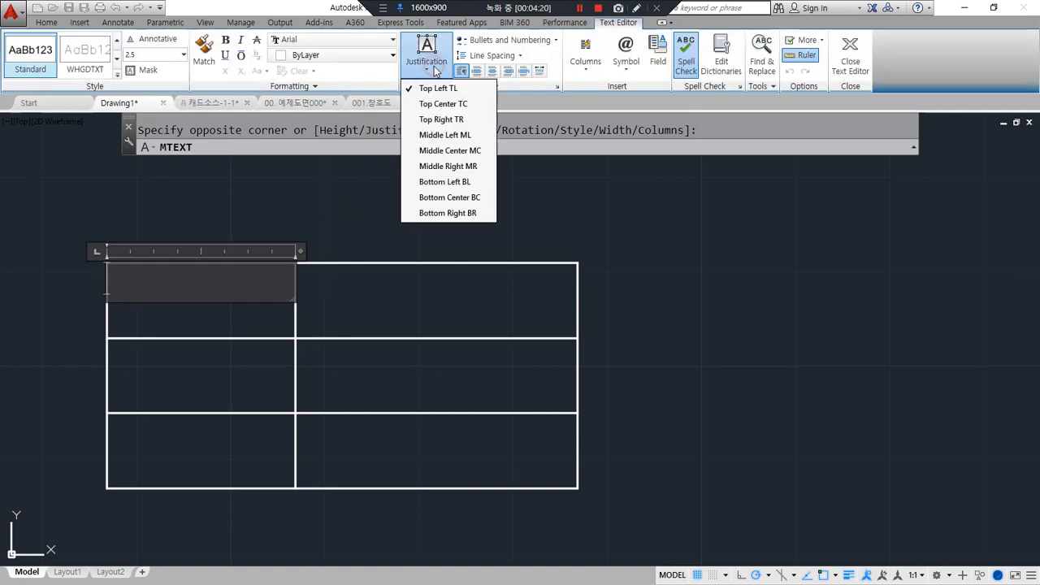
left_click(439, 159)
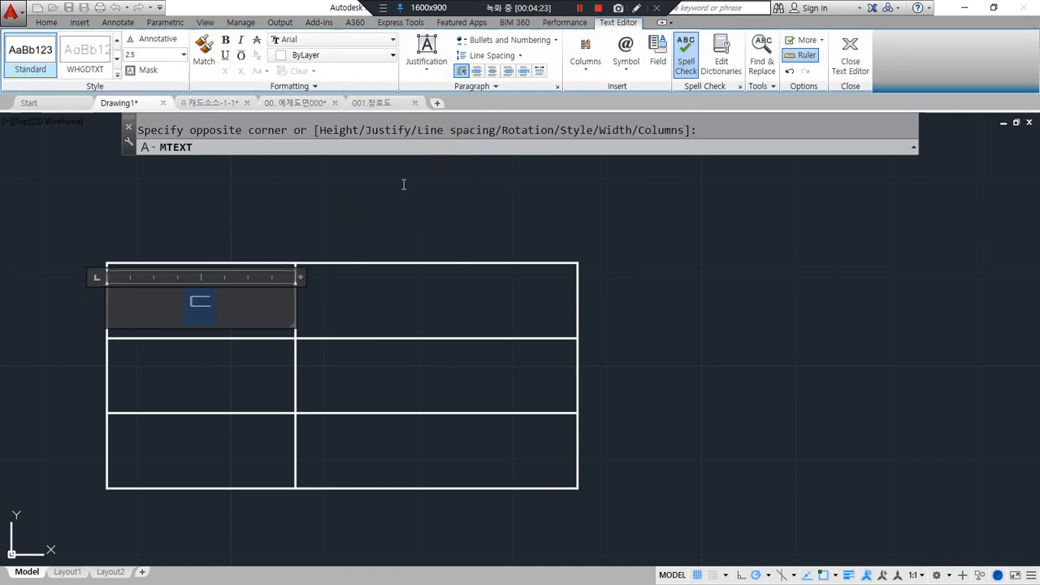
type("도  명")
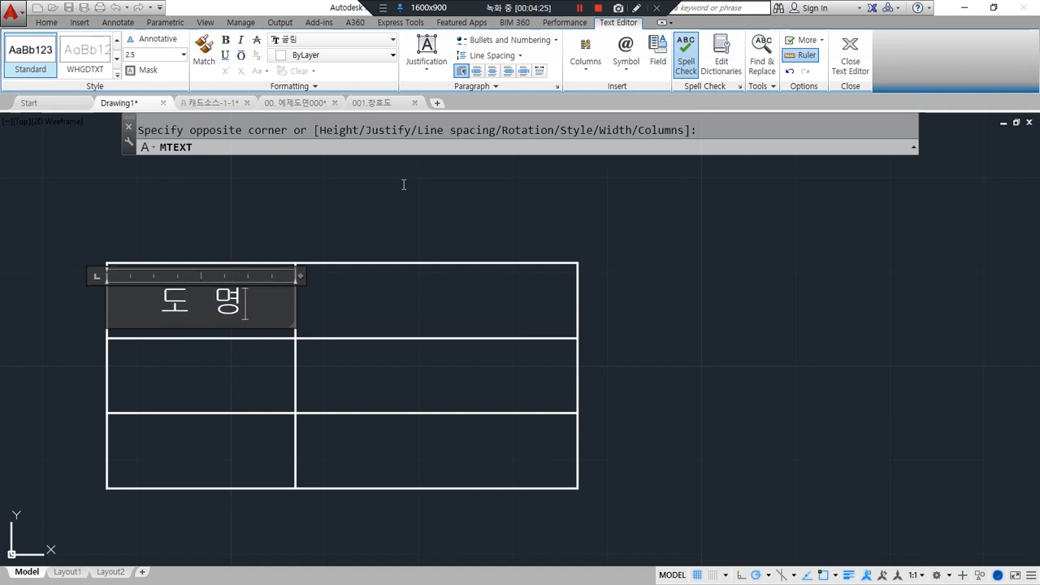
left_click(403, 181)
Step: Fill the first column's middle cell with multiline text reading "날 짜", justified Middle Center
key("Return")
left_click(107, 338)
left_click(294, 413)
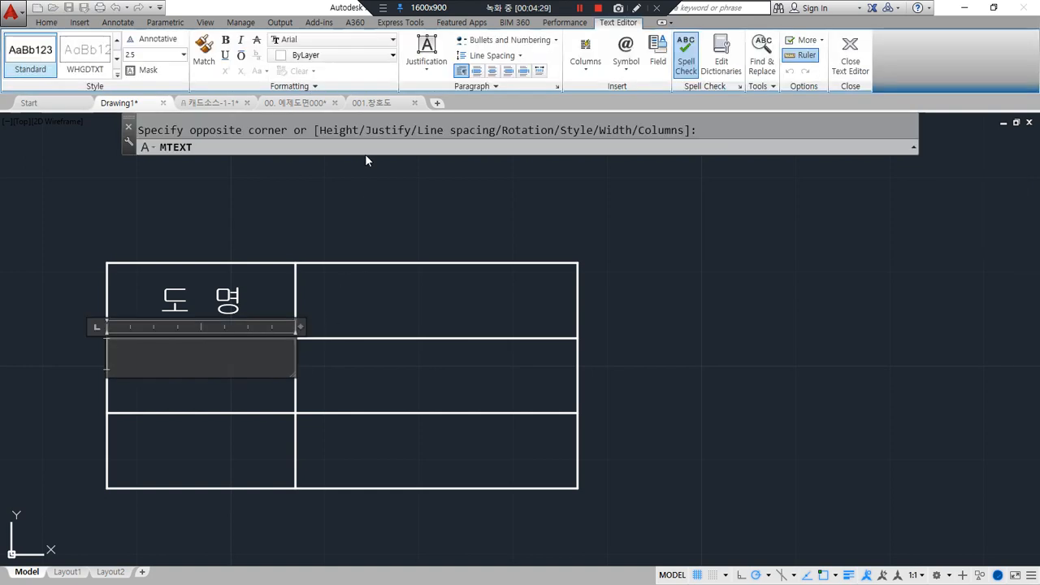
left_click(427, 66)
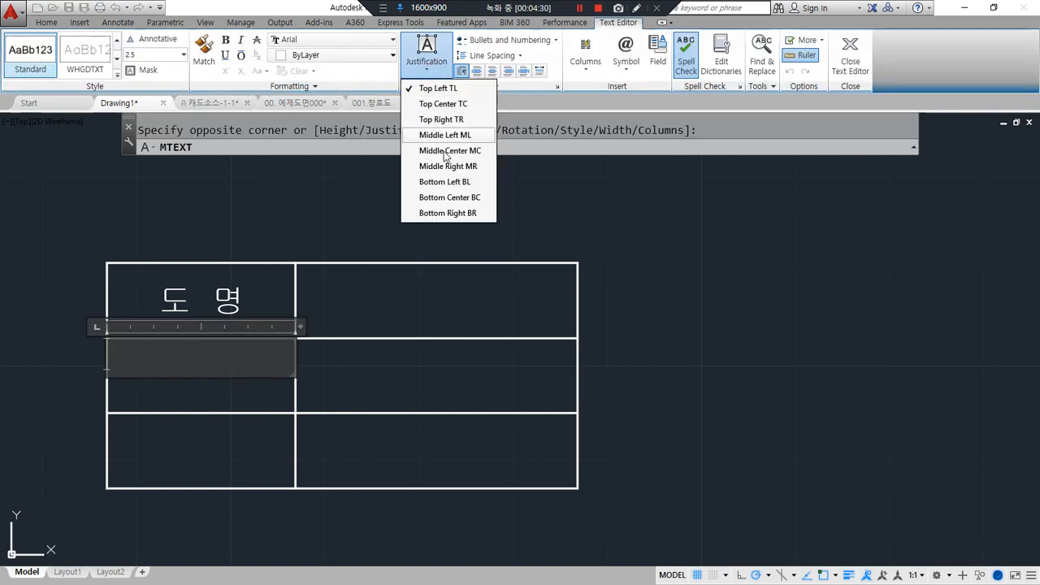
left_click(470, 152)
type("sk")
key("BackSpace")
key("BackSpace")
key("Hangul")
type("나")
type("ㄹ ")
type("짜")
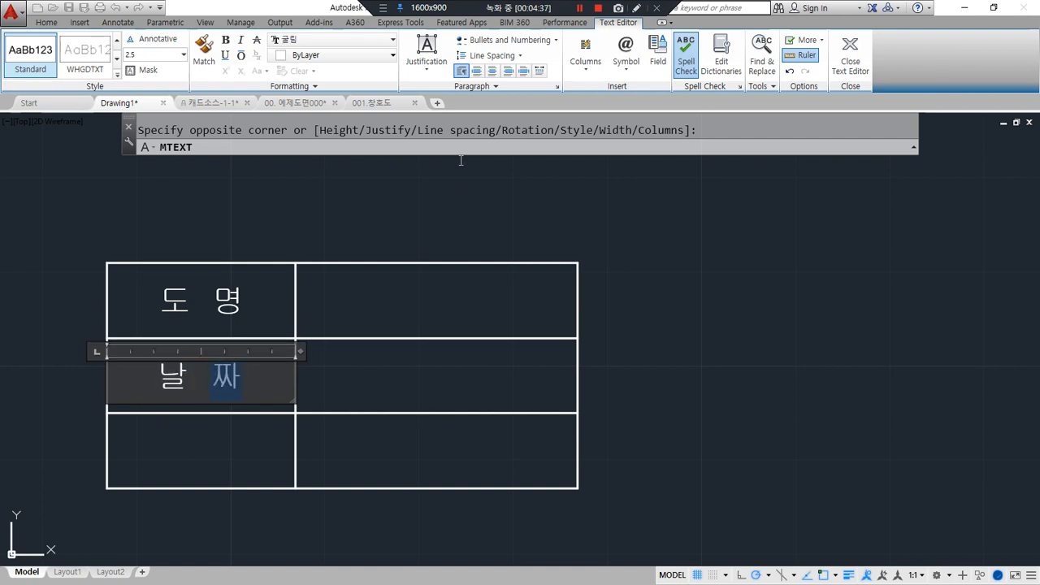
left_click(460, 160)
Step: Fill the first column's bottom cell with multiline text reading "설 계", justified Middle Center
key("space")
left_click(107, 415)
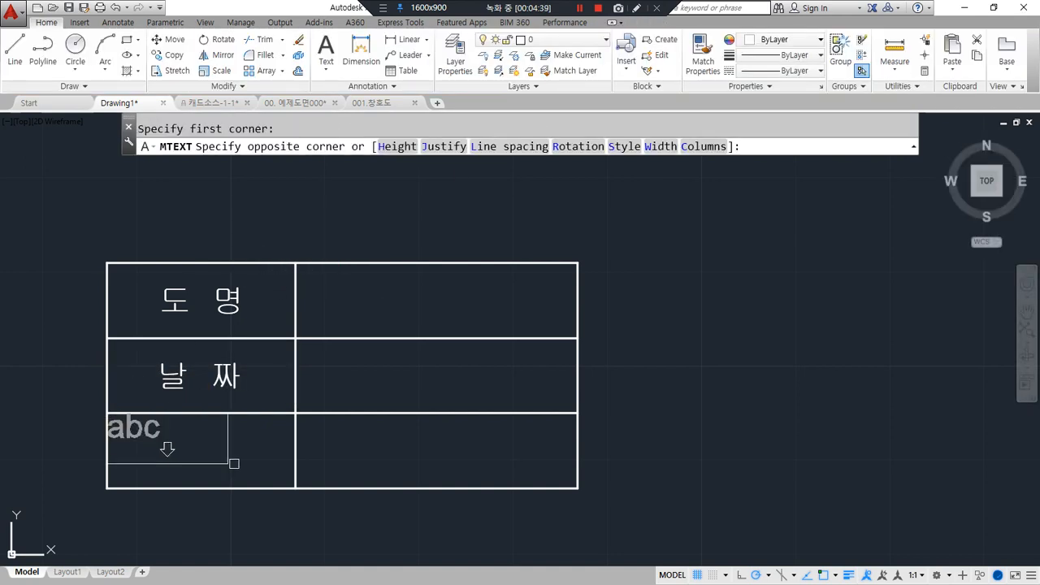
left_click(294, 487)
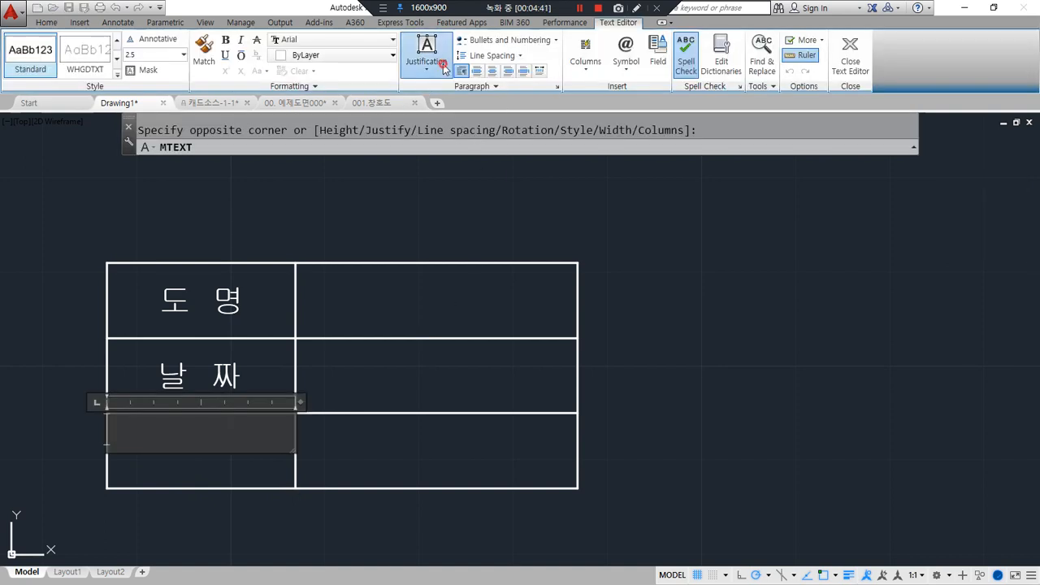
left_click(442, 64)
left_click(446, 161)
type("tjf")
key("BackSpace")
key("BackSpace")
type("설")
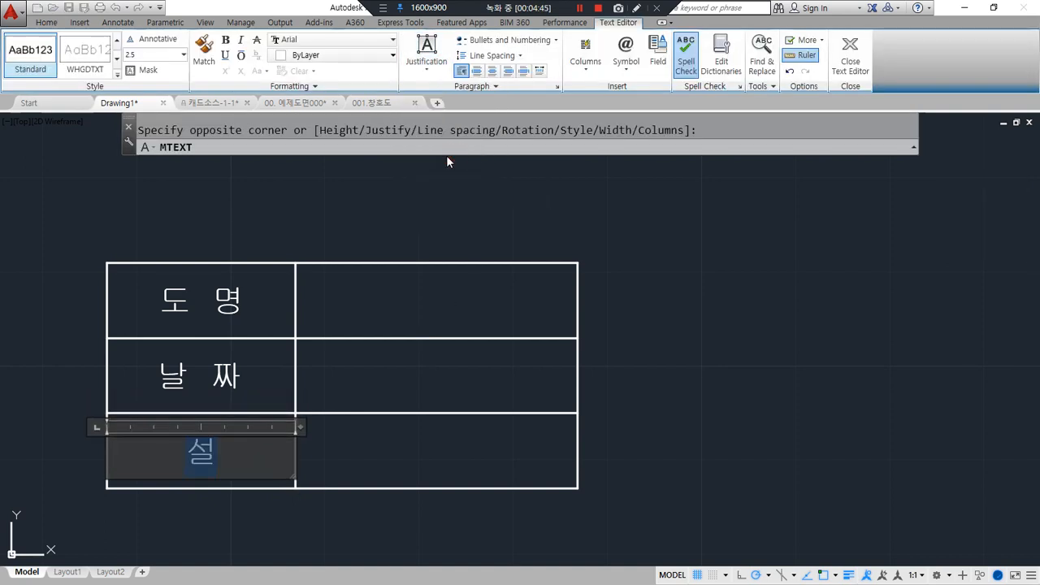
type(" 계")
left_click(446, 156)
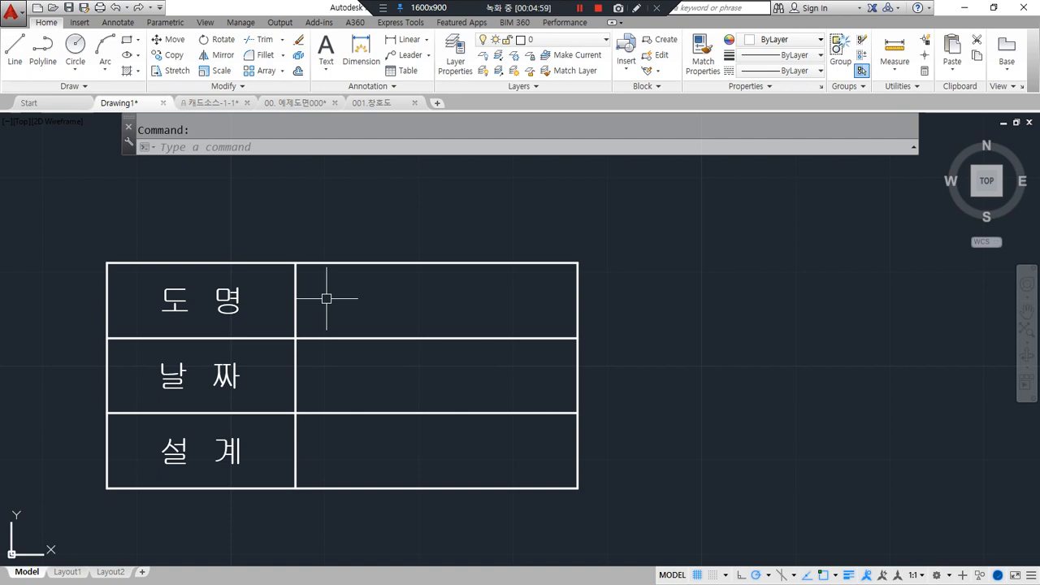
Step: Offset the table's inner vertical line by 2 to the right as a guide line
type("i")
key("Return")
type("2")
key("Return")
left_click(296, 299)
left_click(333, 301)
key("Return")
Step: Offset the top edge and the two inner row lines downward by 4 to make a mid-height guide in each row
type("o")
key("Return")
type("4")
key("Return")
left_click(367, 268)
left_click(372, 304)
left_click(376, 338)
left_click(370, 375)
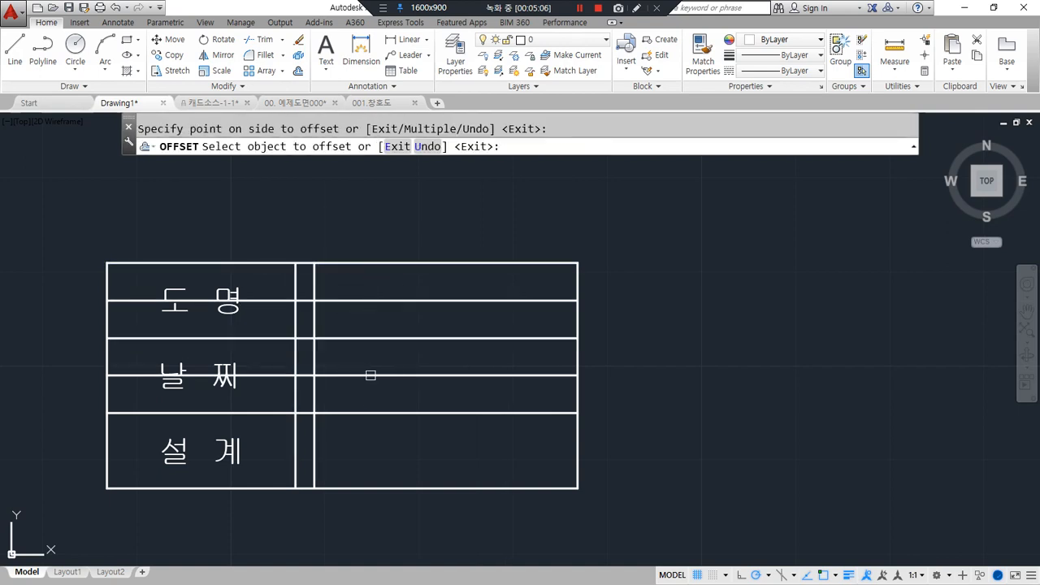
left_click(371, 413)
left_click(361, 455)
key("Return")
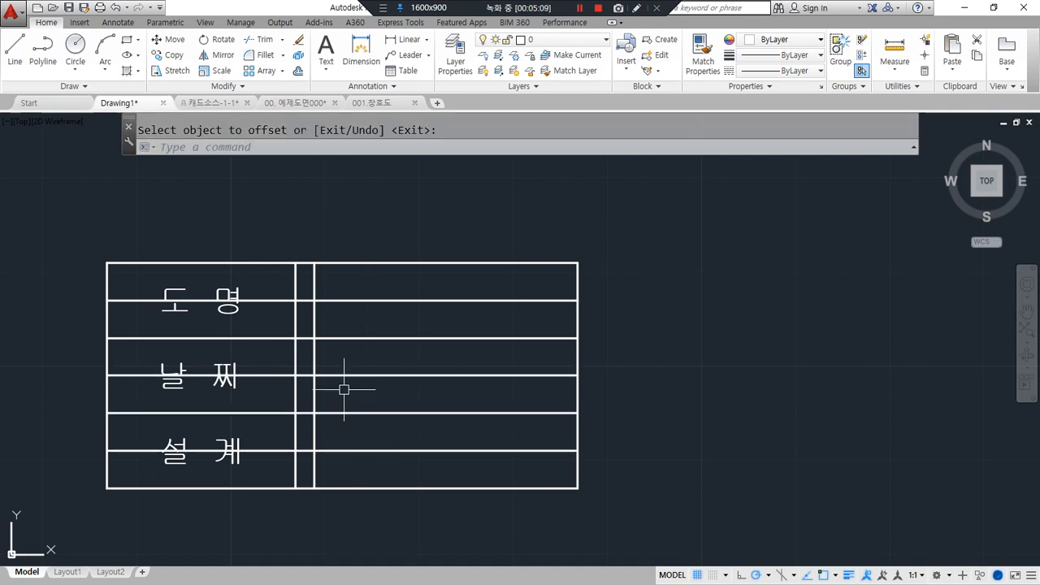
Step: Trim the three mid-row guide lines where they extend left of the vertical guide line
type("tr")
key("Return")
left_click(313, 353)
key("Return")
left_click(268, 375)
left_click(268, 450)
key("Return")
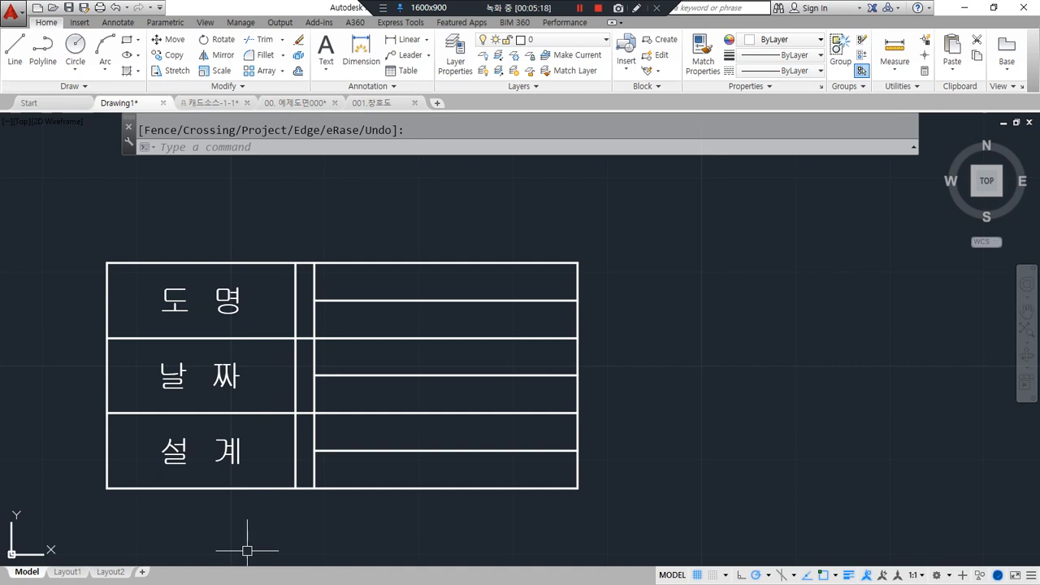
Step: Start a new attribute definition for the table
type("att")
key("Return")
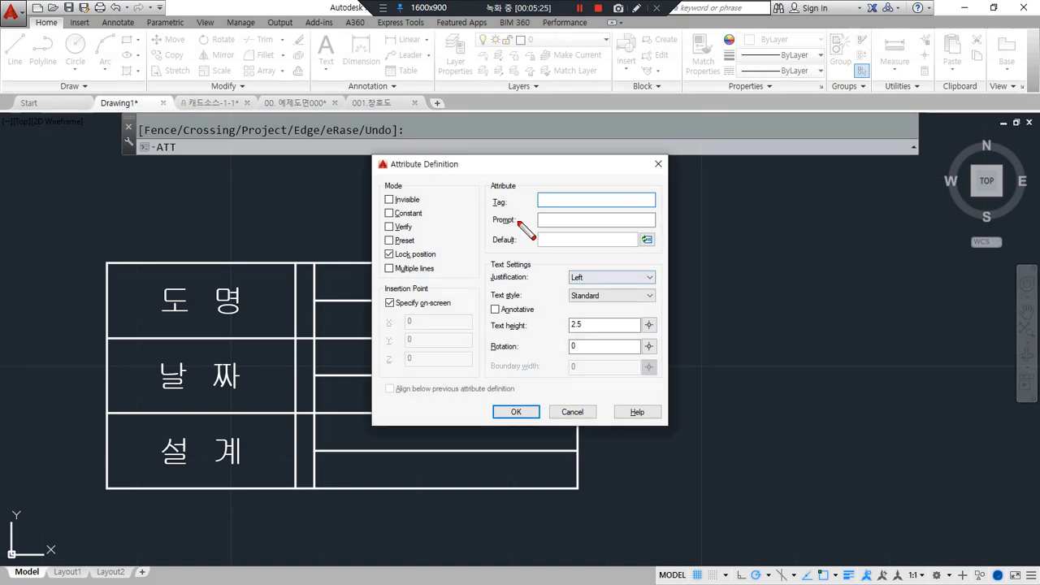
left_click_drag(491, 221, 539, 204)
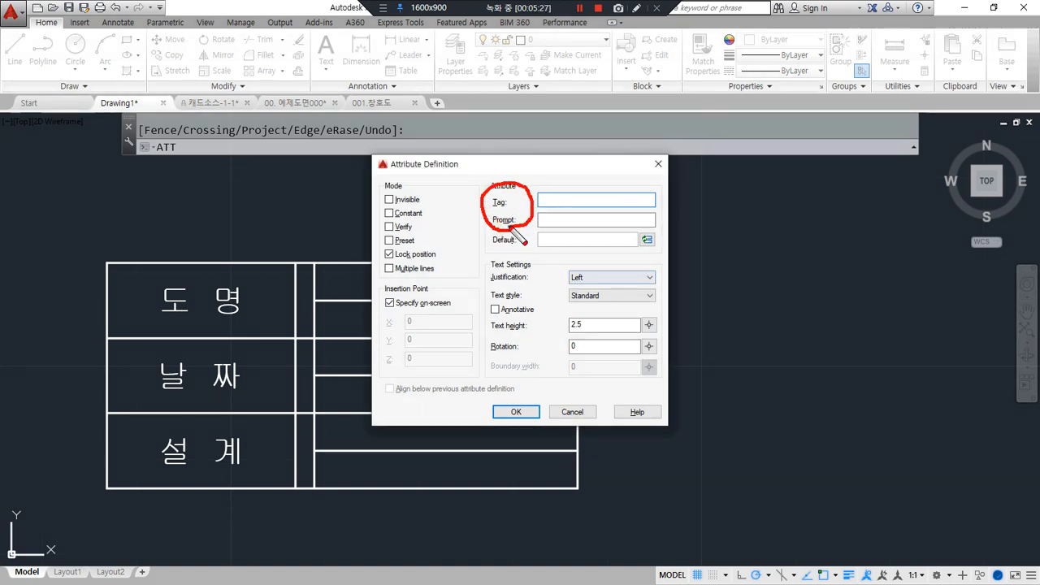
mouse_move(488, 206)
left_mouse_down()
mouse_move(382, 230)
mouse_move(332, 293)
left_mouse_up()
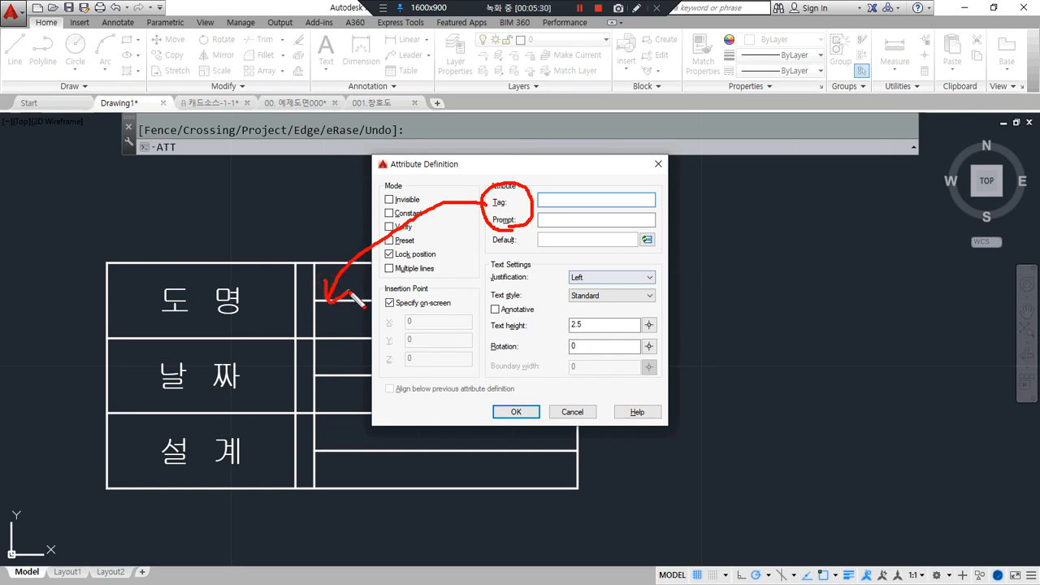
mouse_move(533, 229)
left_mouse_down()
mouse_move(695, 333)
mouse_move(722, 315)
left_mouse_up()
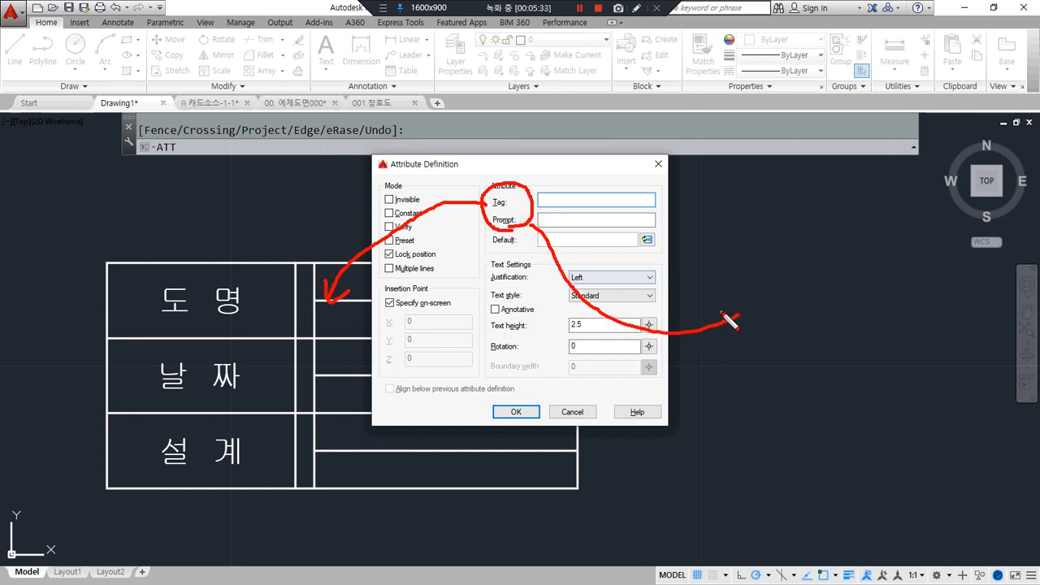
mouse_move(767, 233)
left_mouse_down()
mouse_move(768, 296)
mouse_move(848, 358)
mouse_move(919, 268)
left_mouse_up()
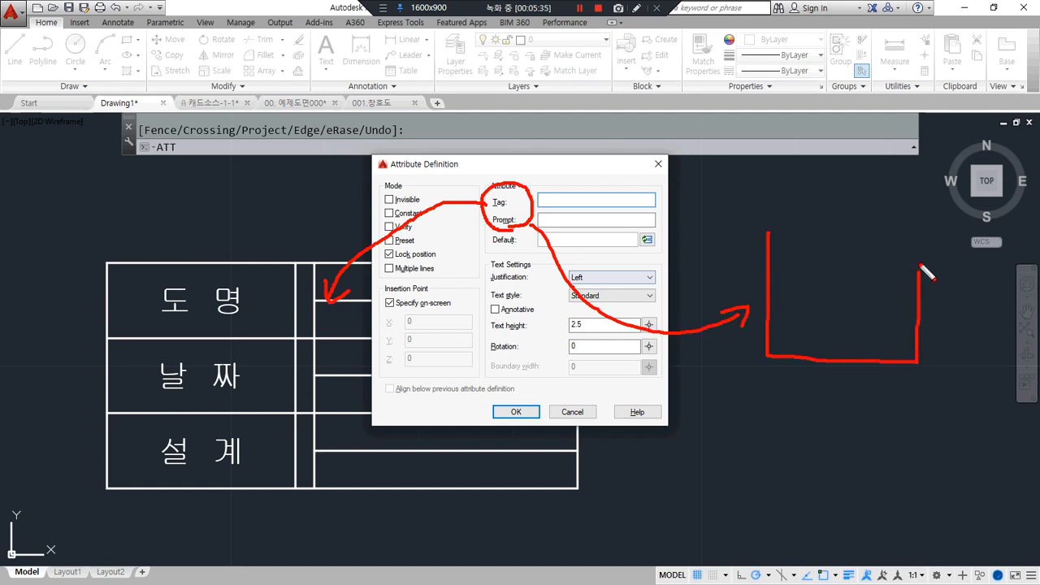
left_click_drag(862, 225, 740, 220)
mouse_move(253, 481)
left_mouse_down()
mouse_move(168, 487)
mouse_move(252, 473)
left_mouse_up()
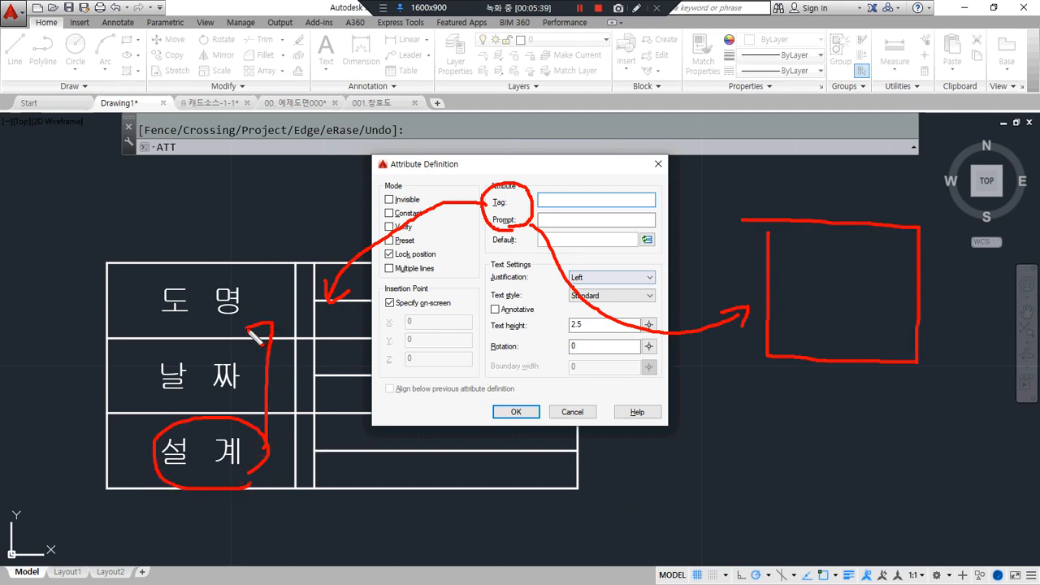
mouse_move(249, 471)
left_mouse_down()
mouse_move(262, 455)
mouse_move(355, 431)
mouse_move(507, 217)
mouse_move(542, 227)
left_mouse_up()
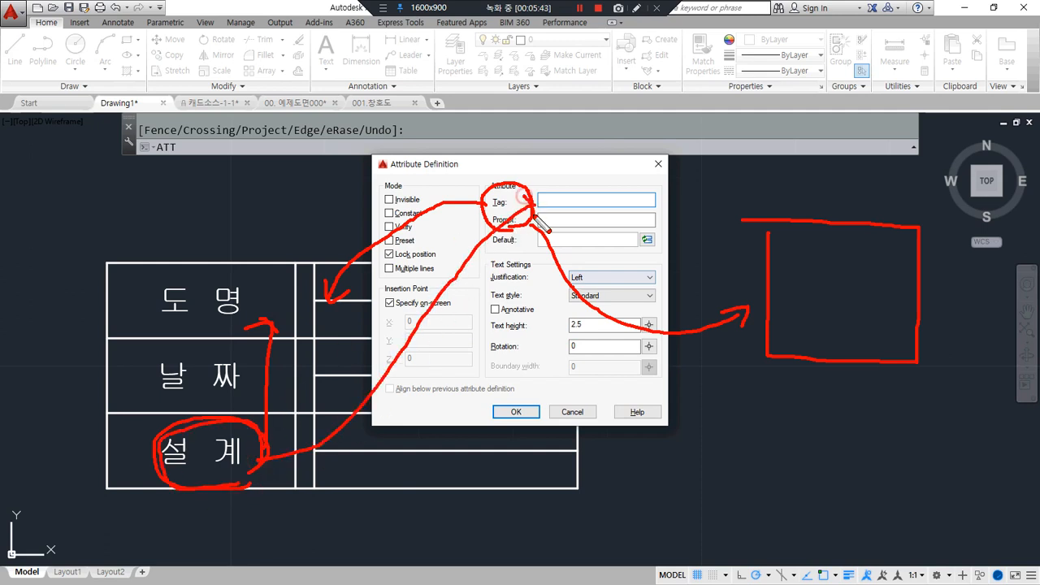
key("Escape")
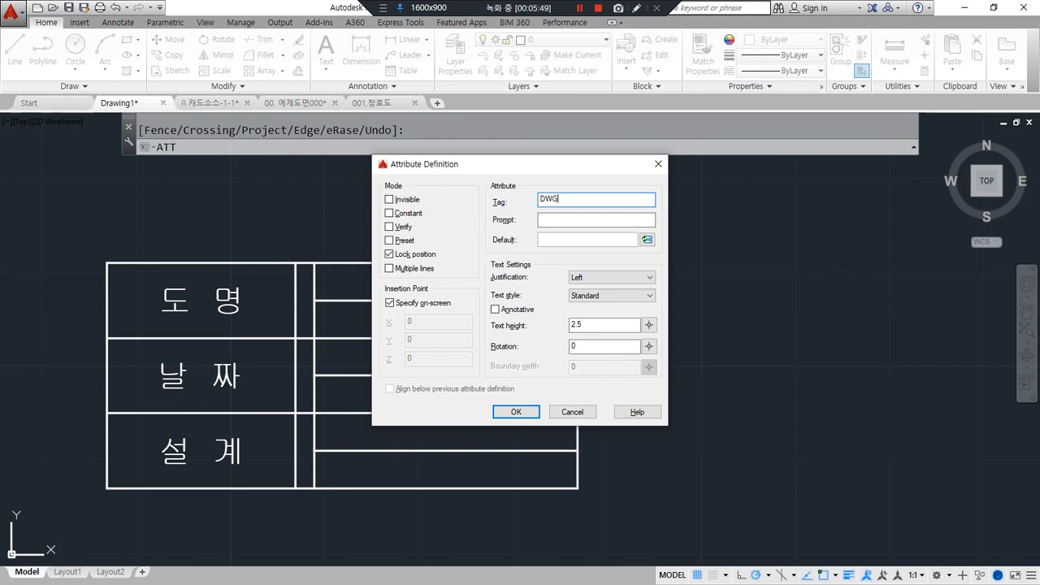
Step: Define attribute DWG with prompt 설계자 and Middle left justification, placed at the left end of the 설 계 row's guide line
left_click(626, 220)
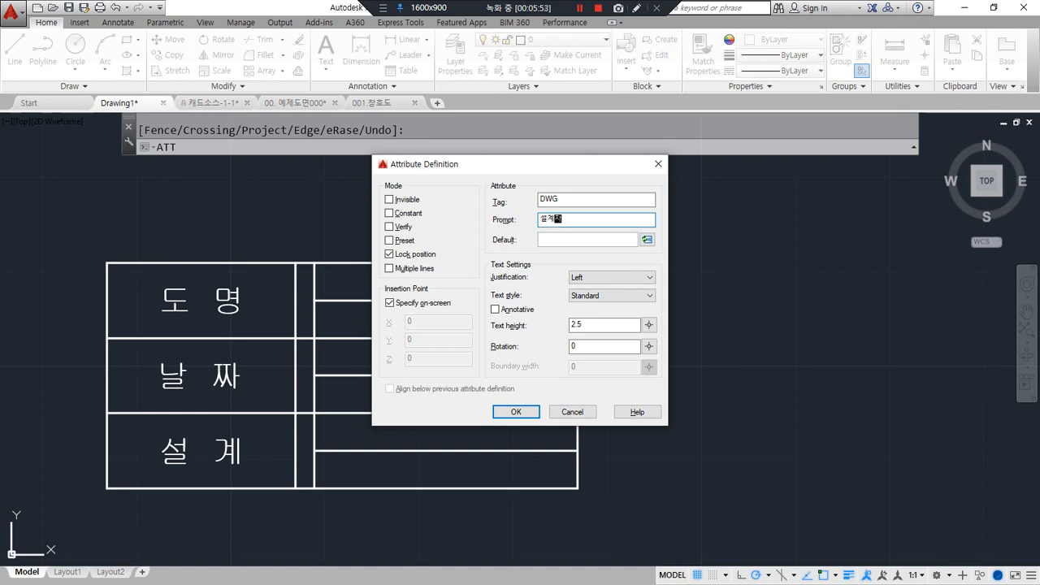
mouse_move(532, 297)
left_mouse_down()
mouse_move(495, 253)
mouse_move(629, 264)
mouse_move(628, 331)
mouse_move(497, 301)
left_mouse_up()
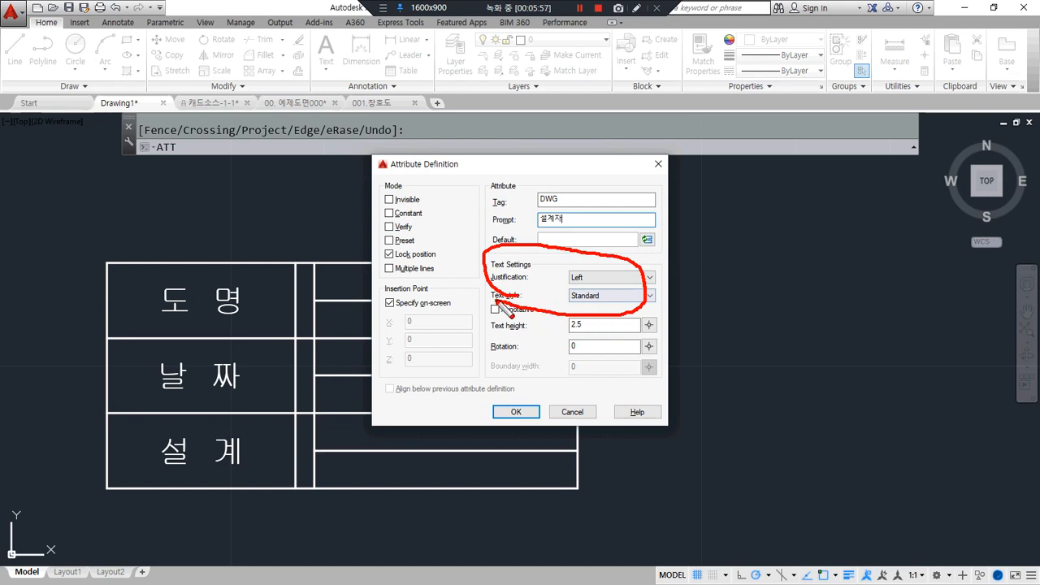
left_click(605, 277)
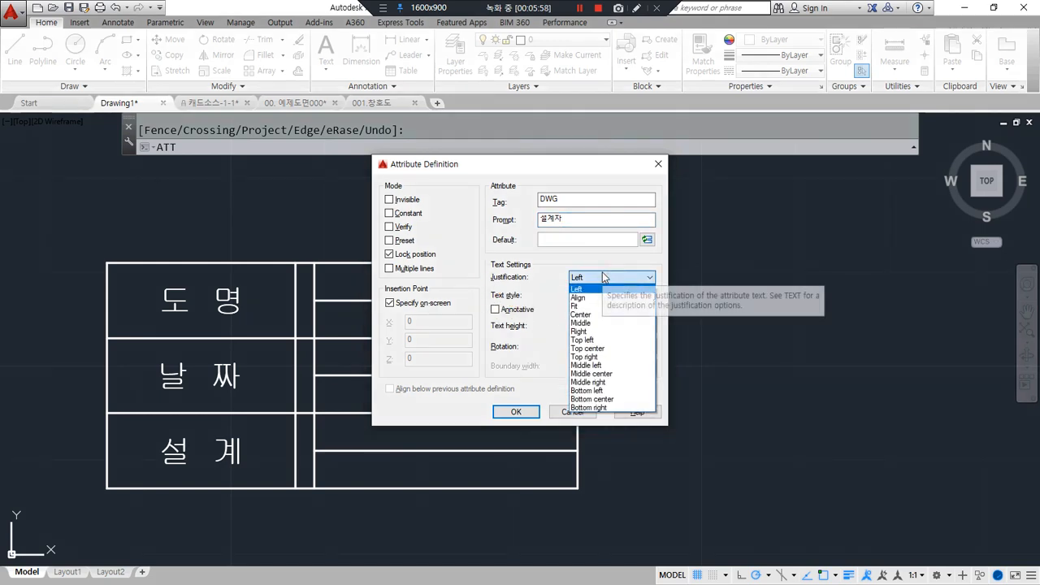
left_click(626, 365)
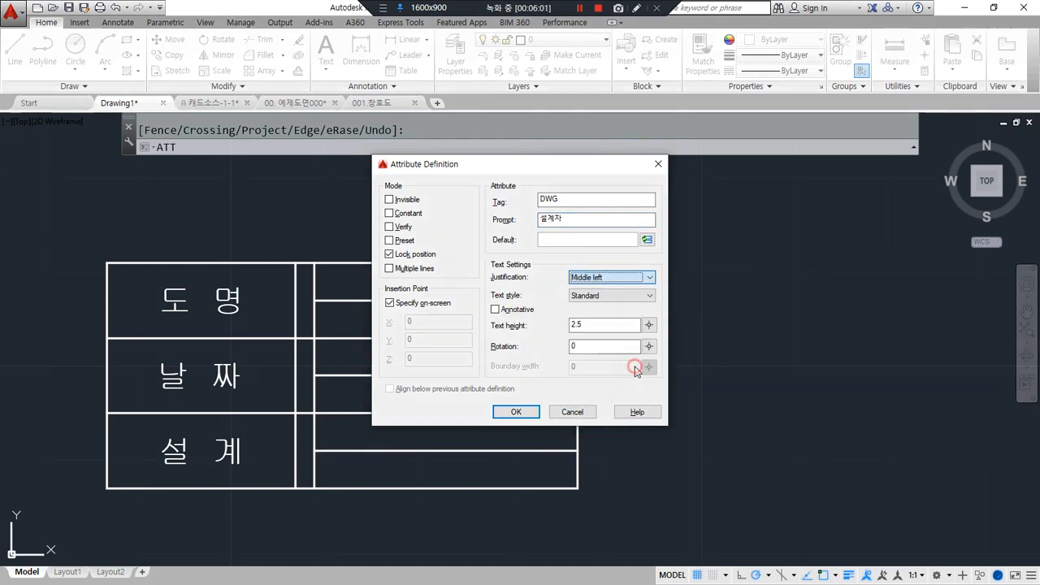
left_click(517, 412)
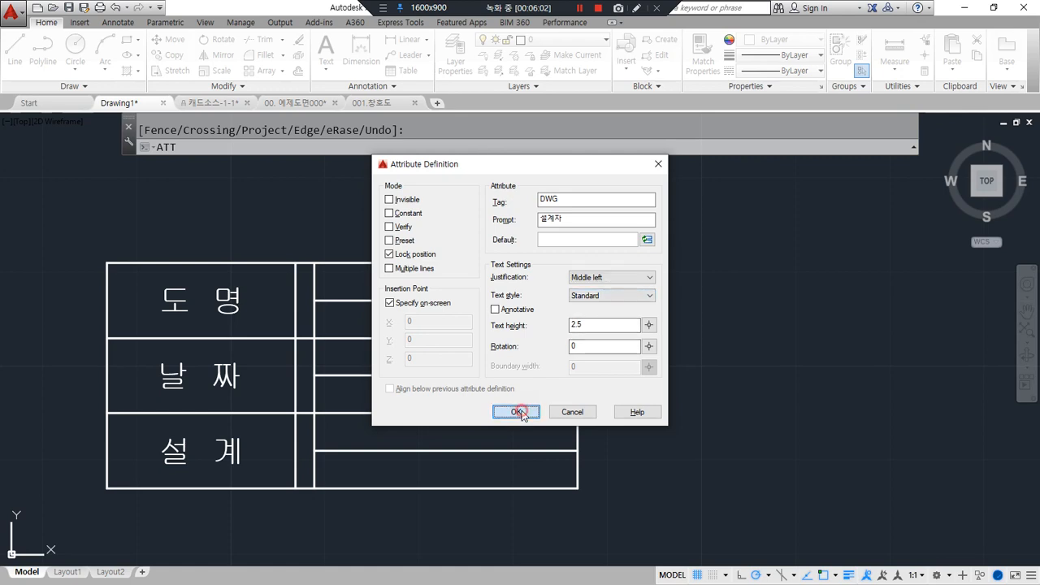
left_click(314, 451)
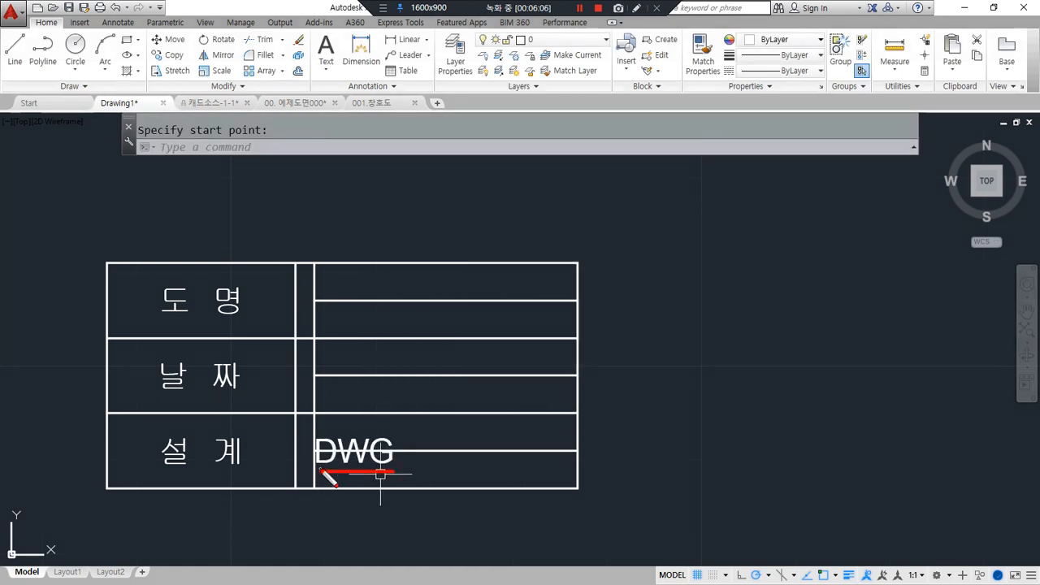
Step: Erase the horizontal guide line running through the DWG attribute in the bottom row
left_click(441, 450)
type("e")
key("Return")
Step: Define attribute DATE with prompt 날짜 and Middle left justification, placed at the left end of the 날 짜 row's guide line
type("att")
key("Return")
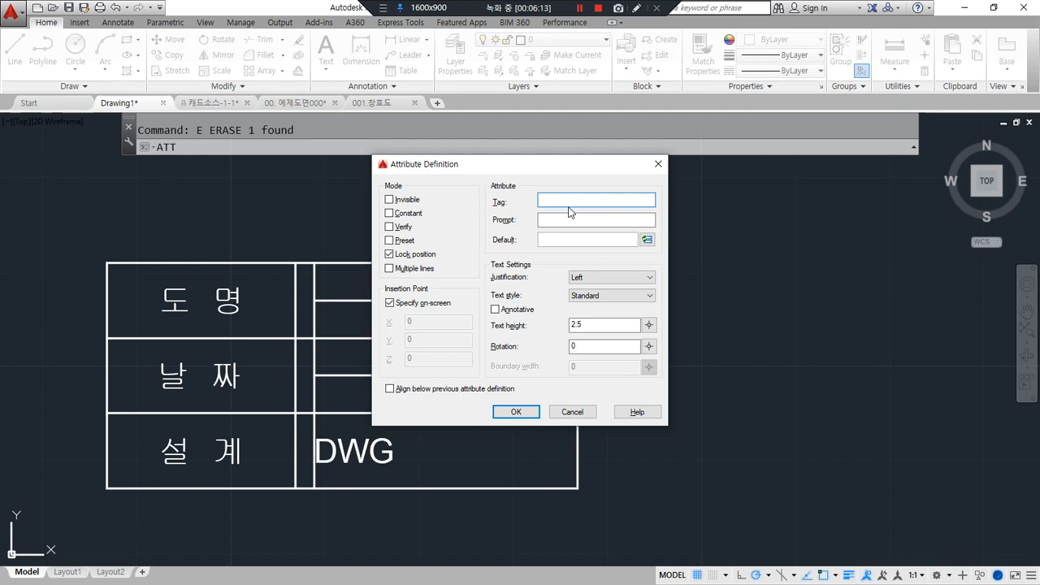
type("DATE")
left_click(567, 221)
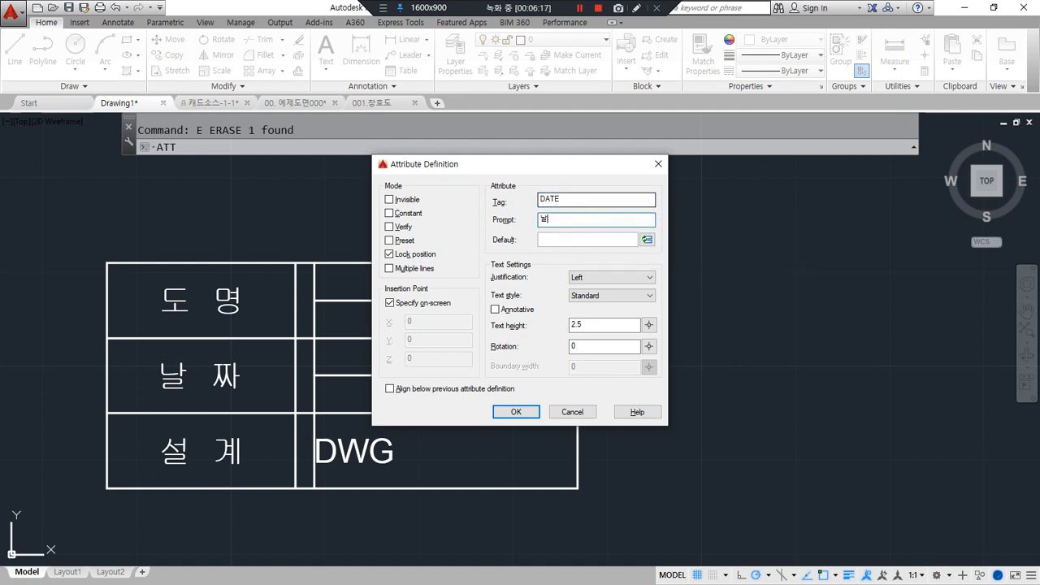
type("날짜")
left_click(601, 278)
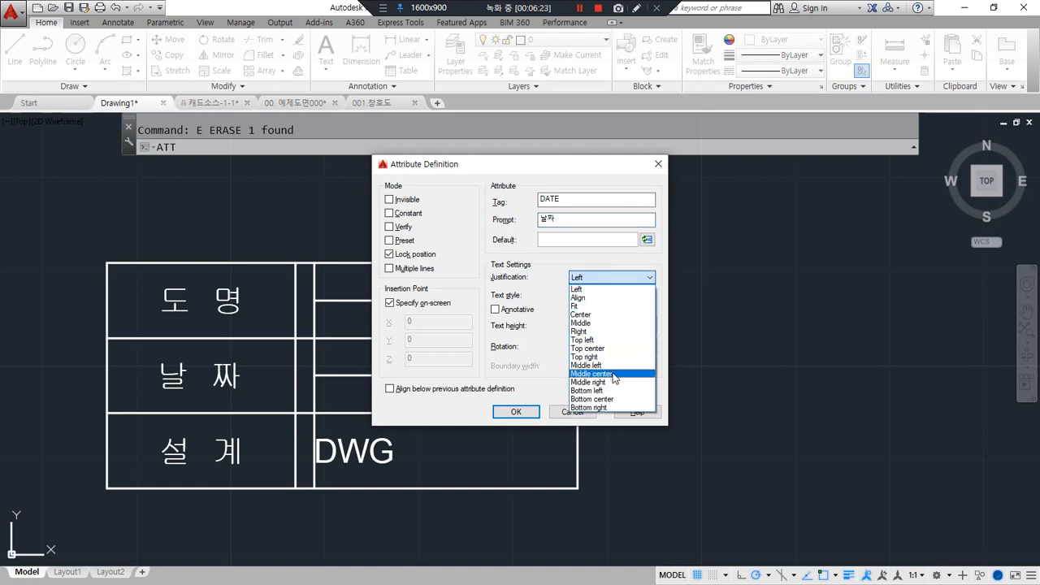
left_click(613, 374)
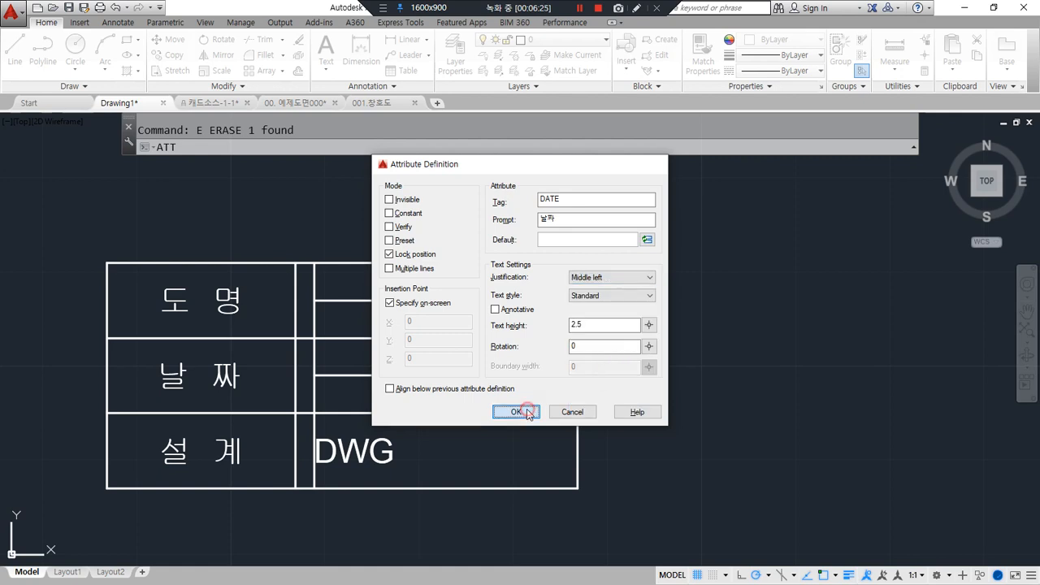
left_click(517, 411)
left_click(314, 370)
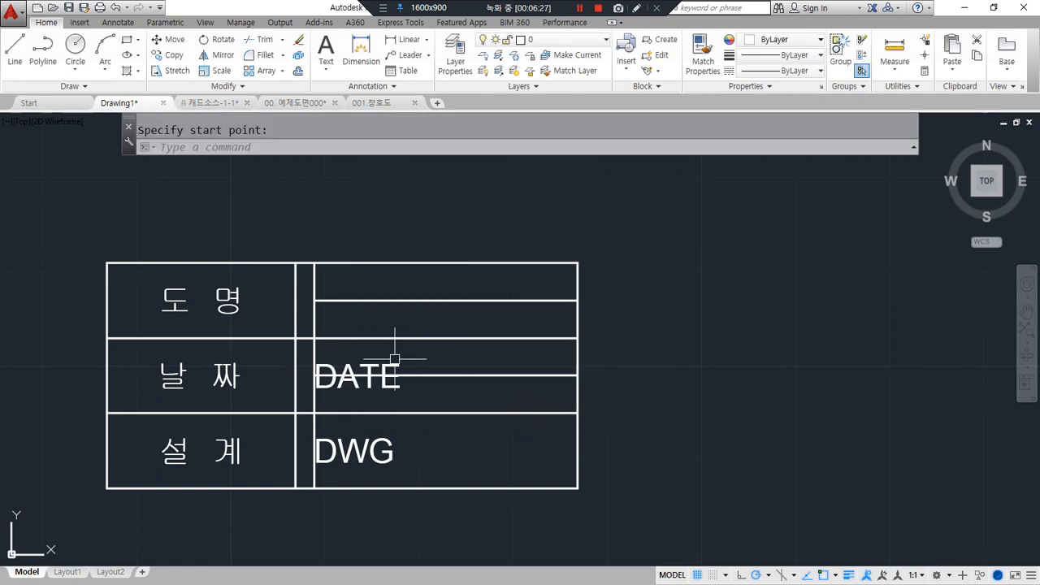
Step: Erase the horizontal guide line running through the DATE attribute in the middle row
left_click(455, 375)
type("e")
key("Return")
Step: Define attribute DWG_NAME with prompt 도명 and Middle left justification, placed at the left end of the 도 명 row's guide line
type("att")
key("Return")
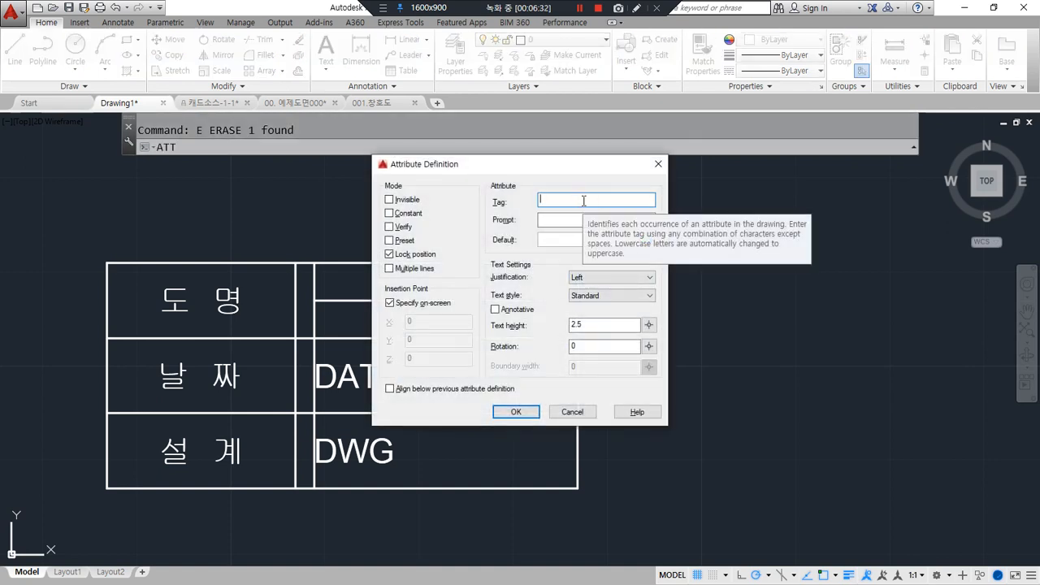
type("DWG_NAME")
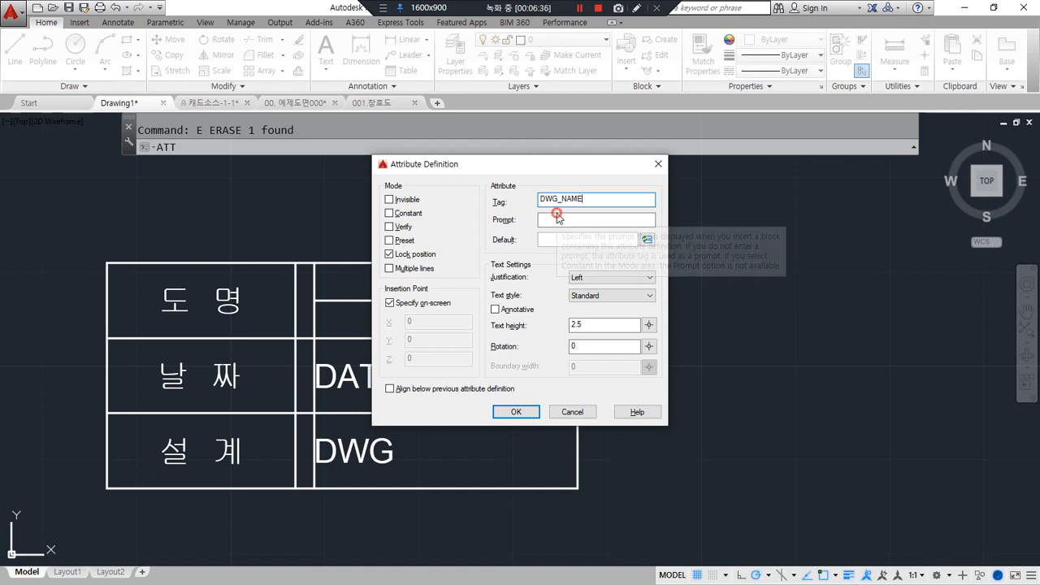
left_click(557, 217)
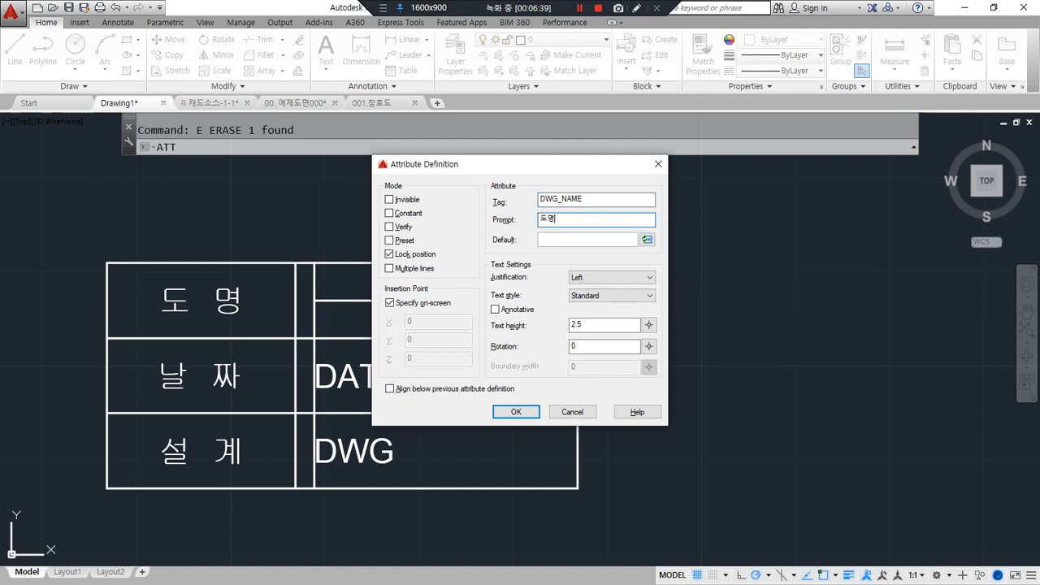
left_click(608, 277)
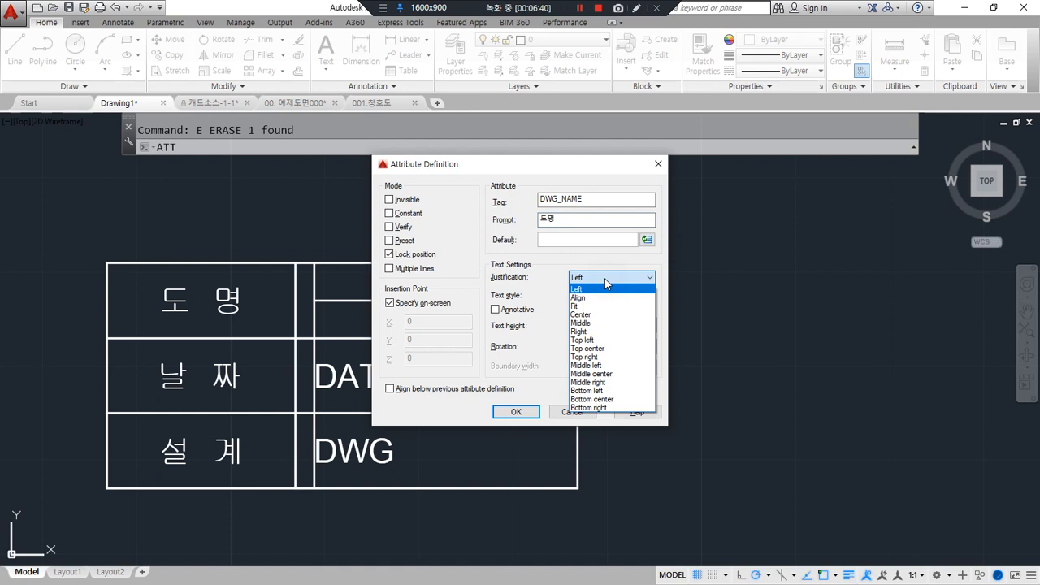
left_click(619, 365)
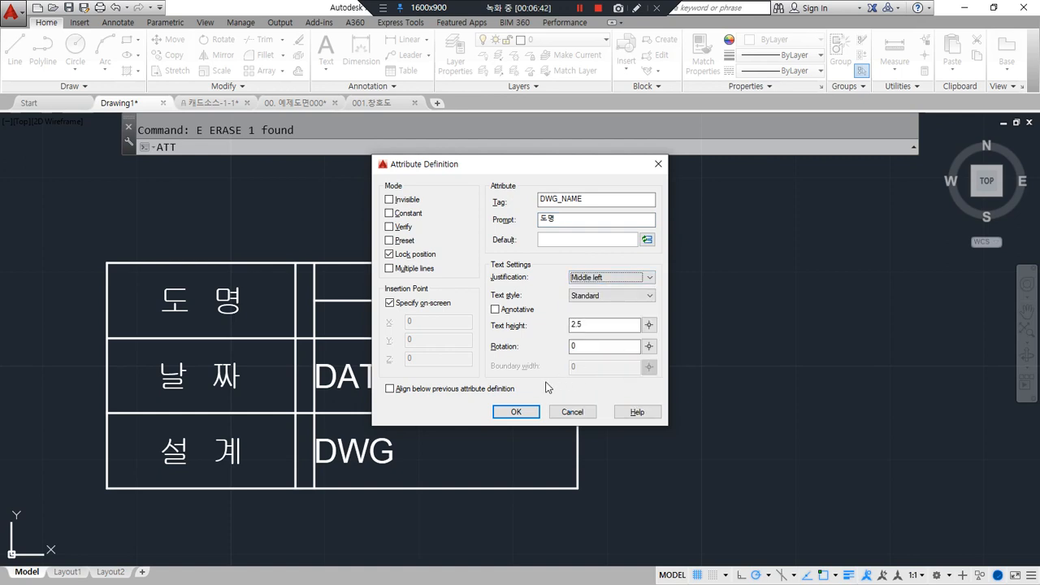
left_click(515, 411)
left_click(315, 301)
Step: Erase the top row's horizontal guide line and the vertical guide line beside the attributes
left_click(524, 300)
left_click(523, 305)
left_click(313, 355)
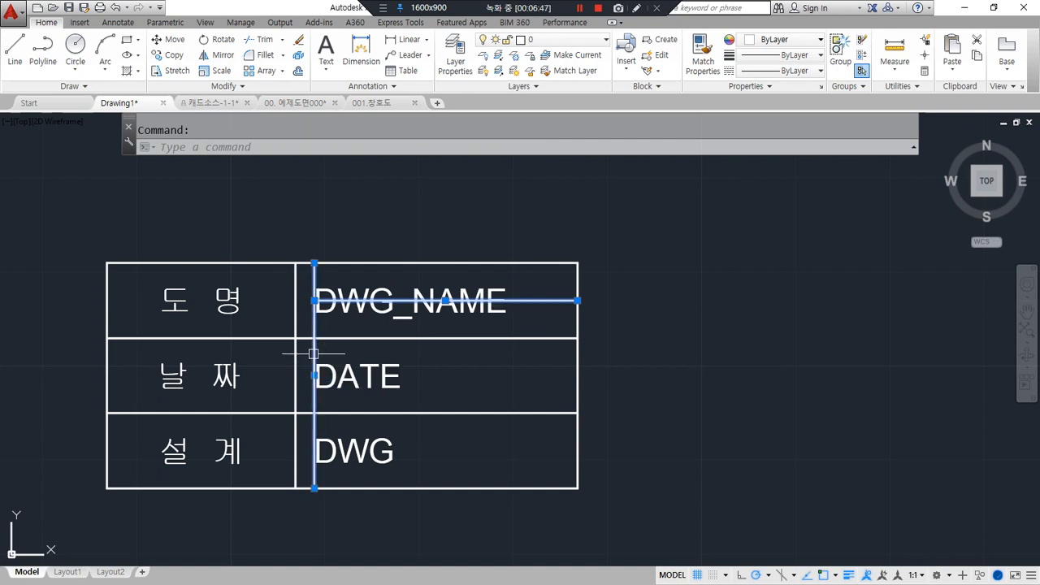
type("e")
key("space")
Step: Start a block definition named 표 with its base point at the table's lower-left corner
mouse_move(440, 544)
left_mouse_down()
mouse_move(223, 471)
mouse_move(512, 335)
mouse_move(379, 526)
left_mouse_up()
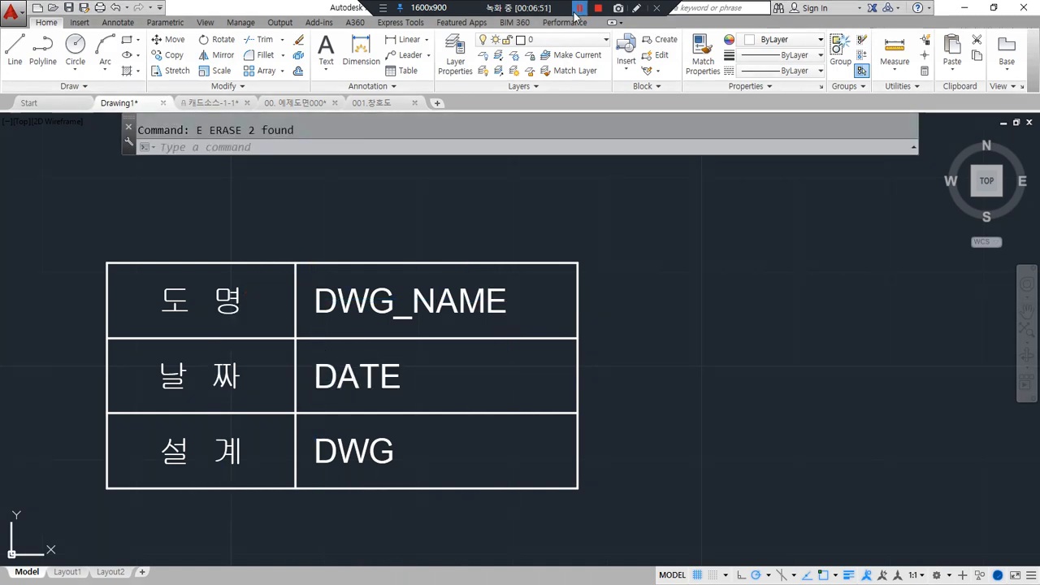
type("B")
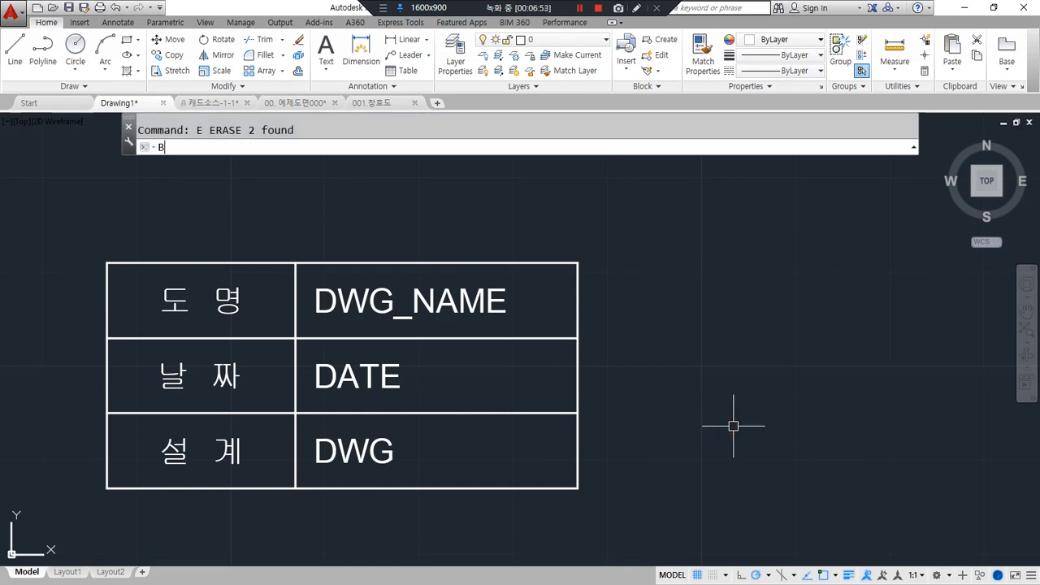
key("Return")
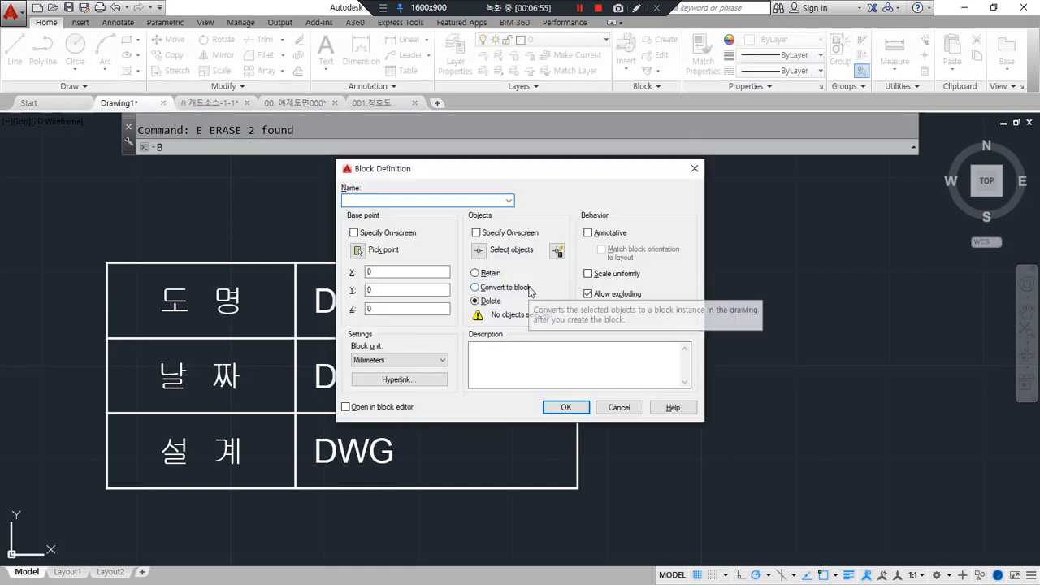
type("픠")
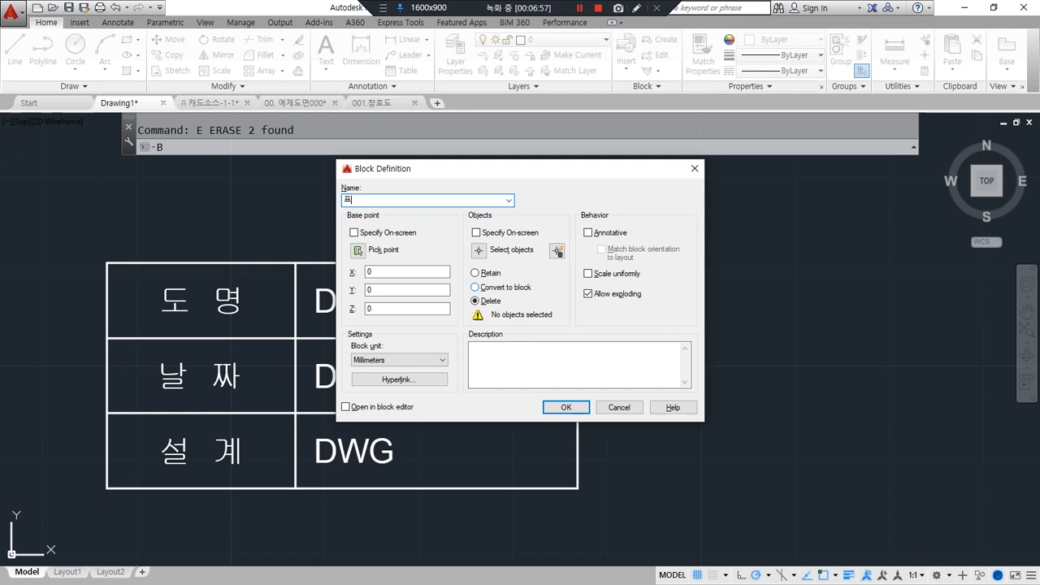
left_click(357, 252)
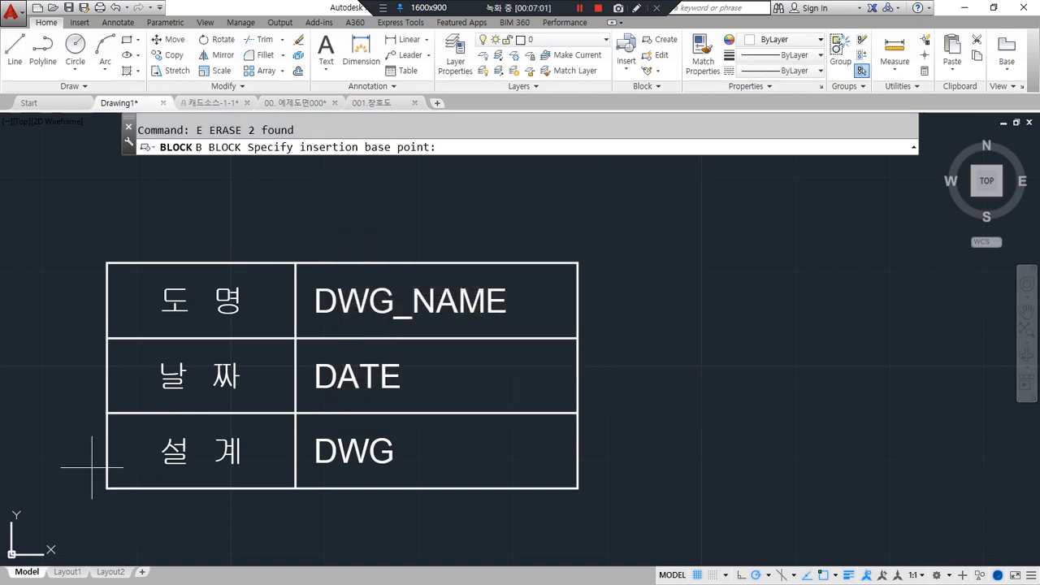
left_click(106, 488)
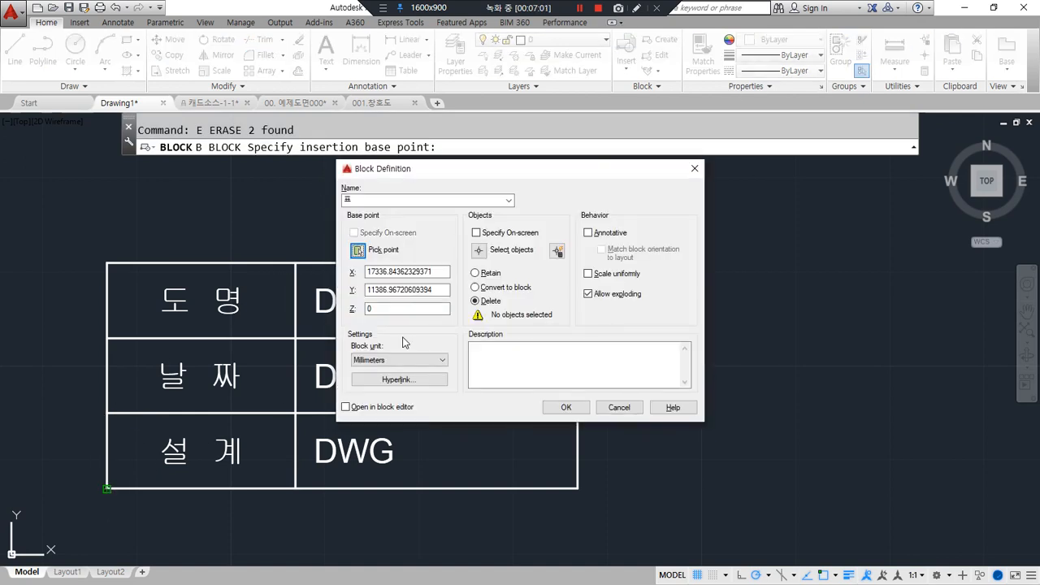
Step: Select the whole table with its labels and attributes and create the block with the Delete option
left_click(478, 253)
left_click(642, 521)
left_click(179, 270)
key("Return")
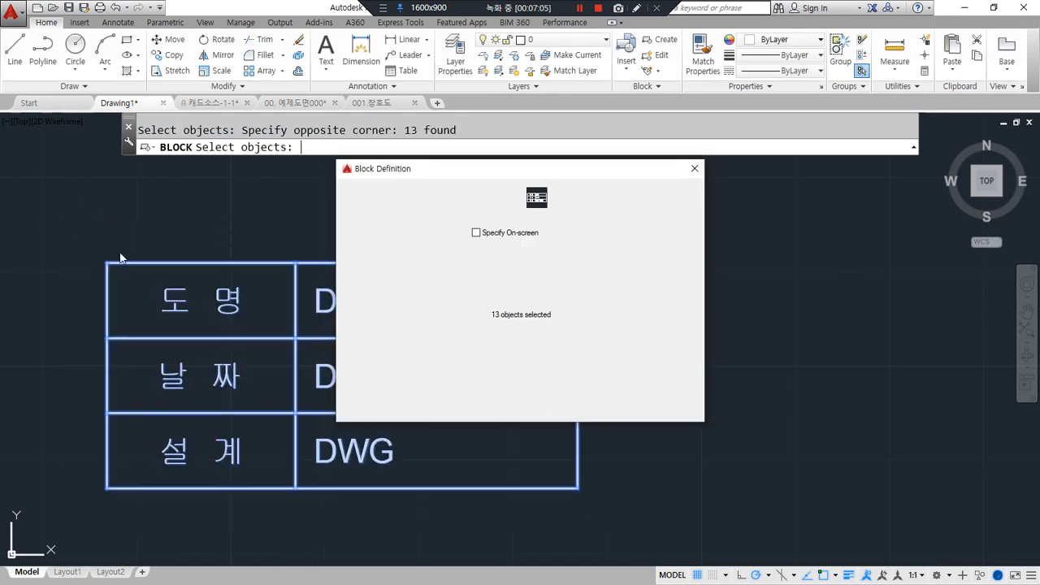
key("ctrl+alt+d")
left_click_drag(504, 308, 457, 312)
key("Escape")
left_click(561, 407)
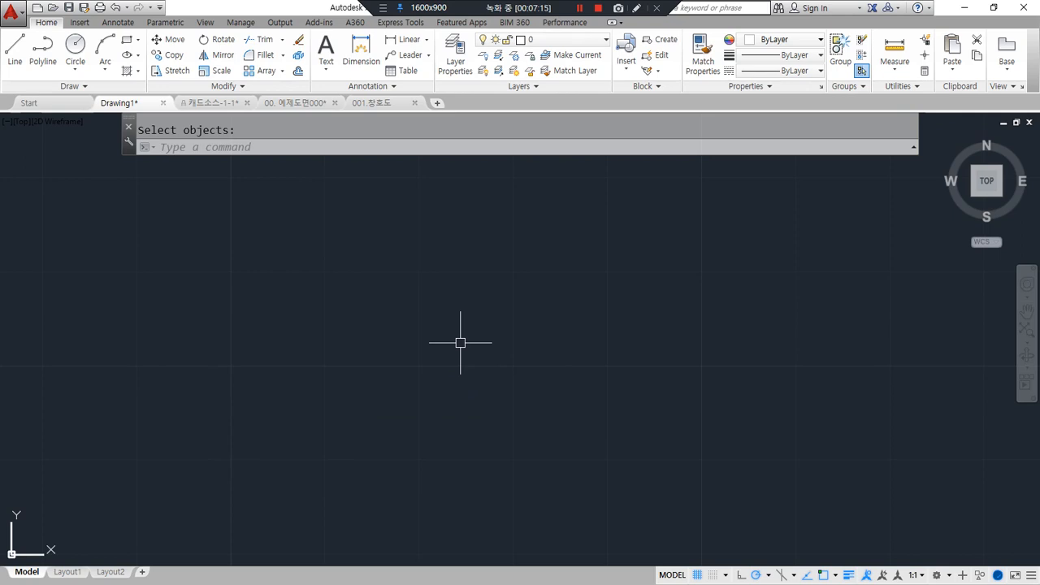
Step: Insert the 표 block into the empty drawing area at scale 1 with a rotation angle of 0
type("i")
key("Return")
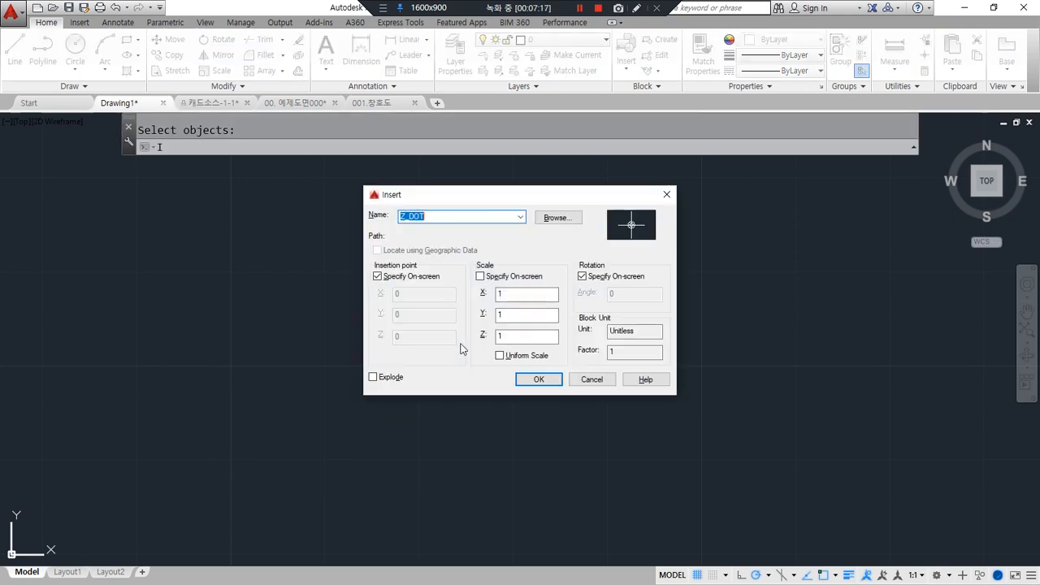
left_click(521, 216)
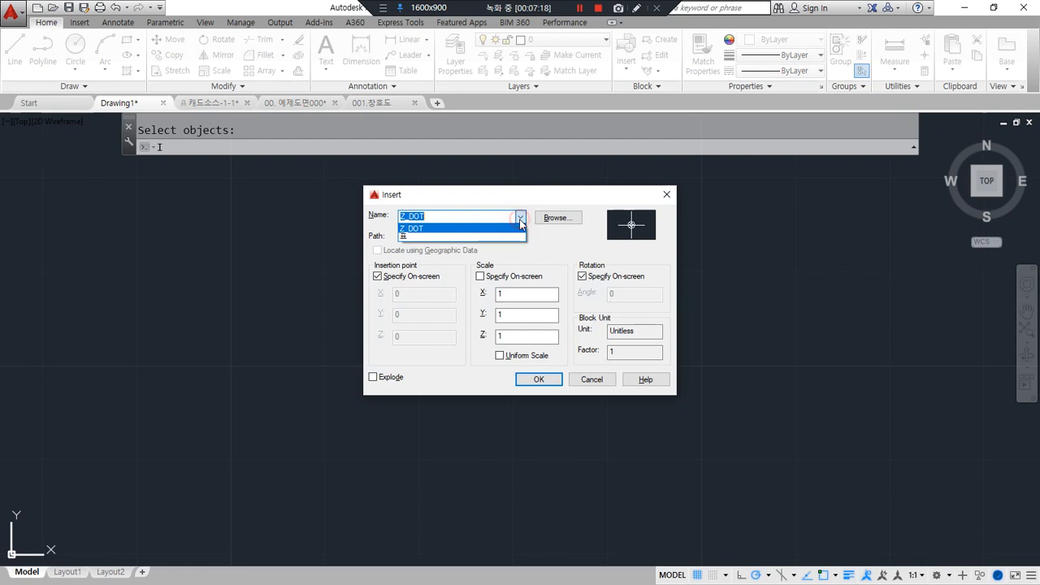
left_click(500, 237)
left_click(532, 381)
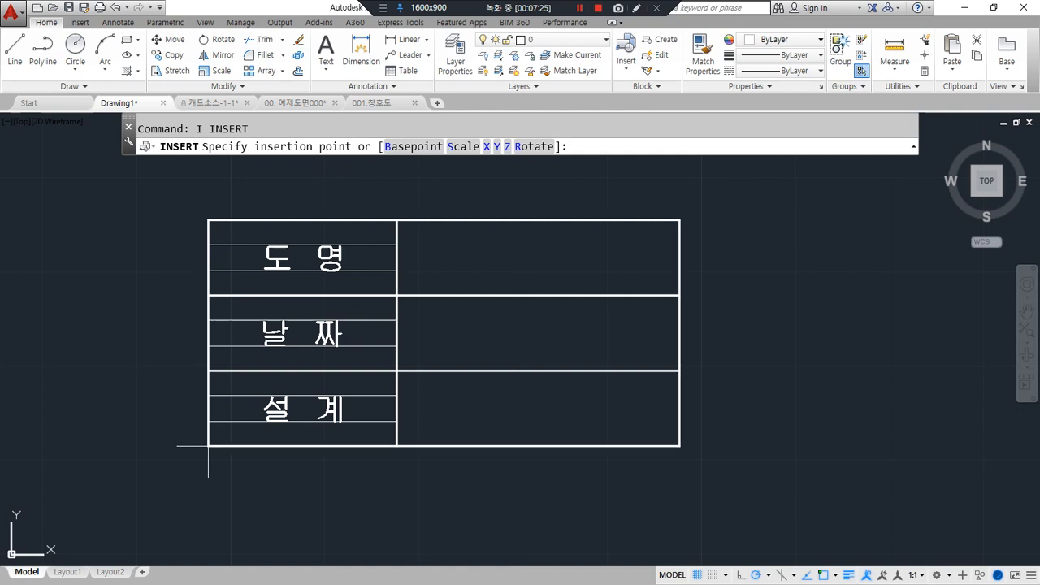
mouse_move(486, 290)
left_mouse_down()
mouse_move(469, 239)
mouse_move(472, 288)
left_mouse_up()
mouse_move(492, 357)
left_mouse_down()
mouse_move(480, 297)
mouse_move(493, 356)
left_mouse_up()
mouse_move(487, 432)
left_mouse_down()
mouse_move(490, 394)
mouse_move(503, 437)
left_mouse_up()
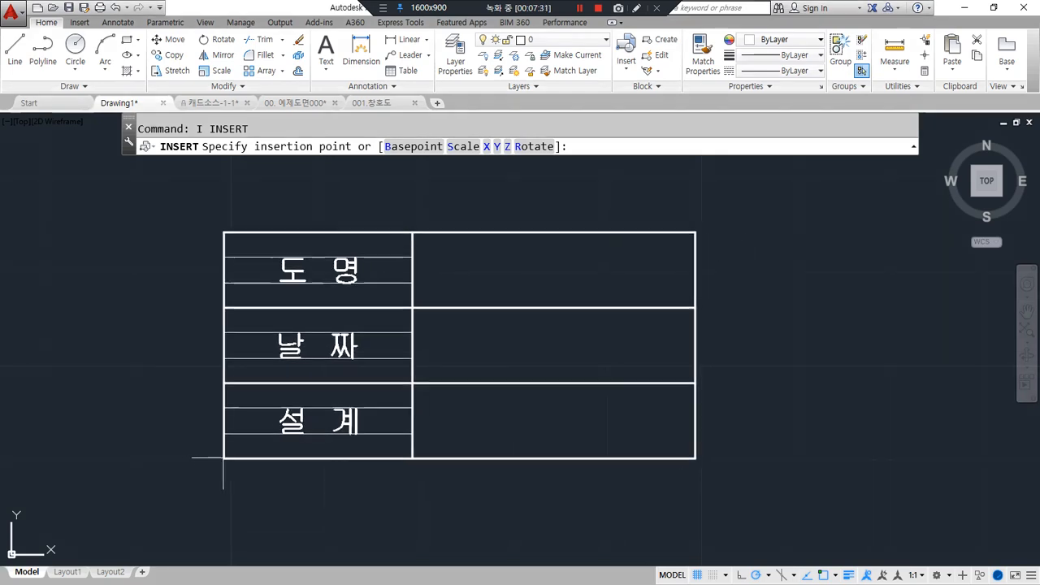
left_click(216, 458)
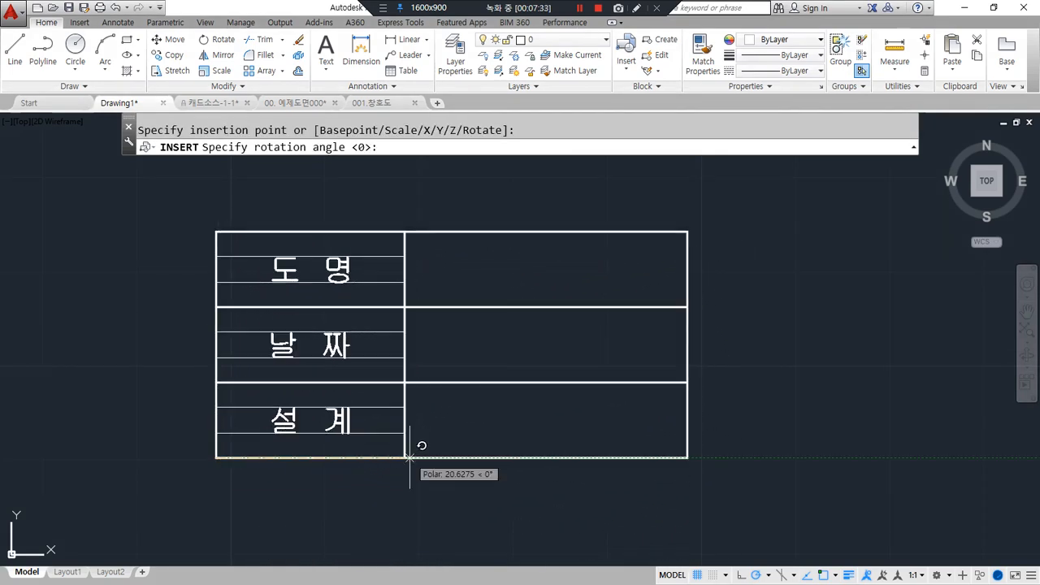
left_click(420, 444)
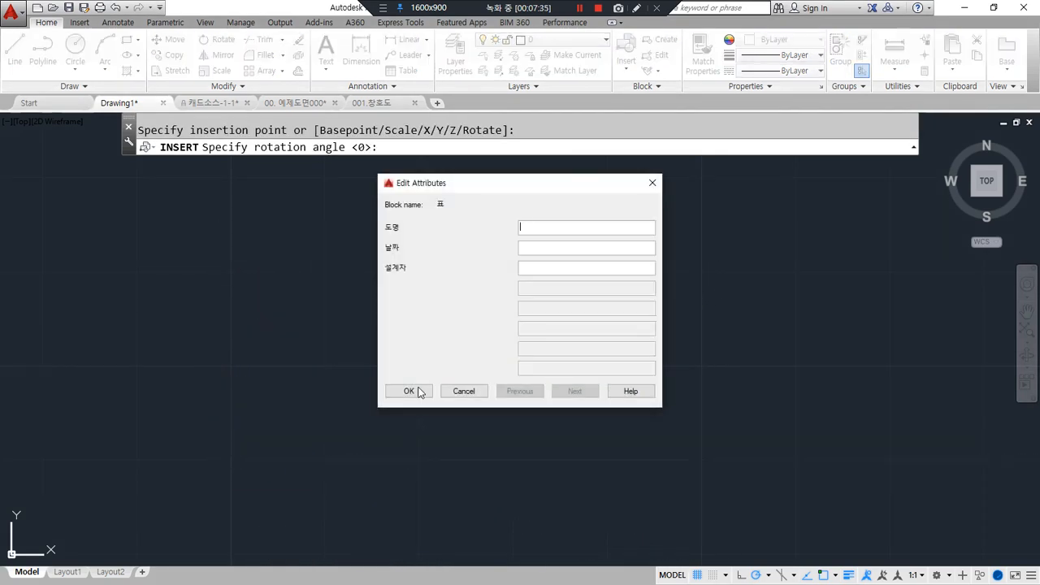
Step: Fill in the block's attributes: 도명 우리집, 날짜 2022-02-14 and the designer's name for 설계자
left_click_drag(374, 238, 656, 239)
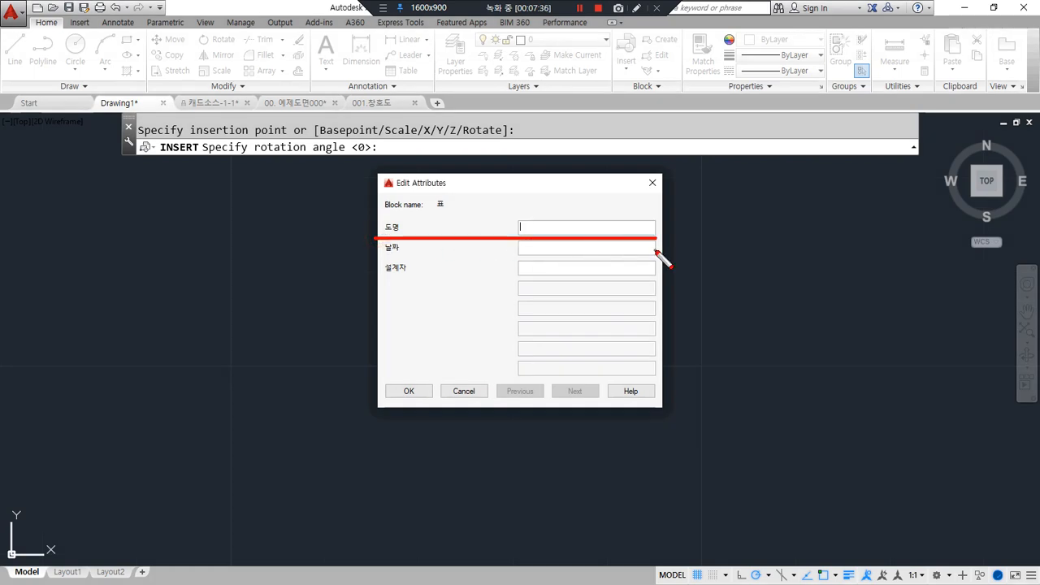
key("Escape")
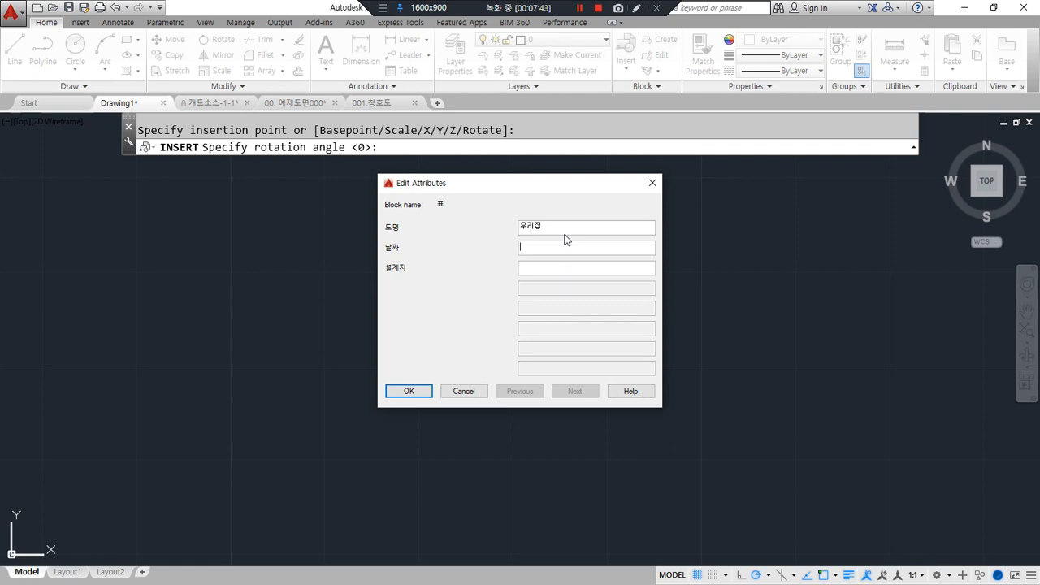
type("2022-02-14")
left_click(409, 390)
mouse_move(449, 501)
left_mouse_down()
mouse_move(414, 431)
mouse_move(571, 236)
mouse_move(532, 488)
mouse_move(448, 485)
left_mouse_up()
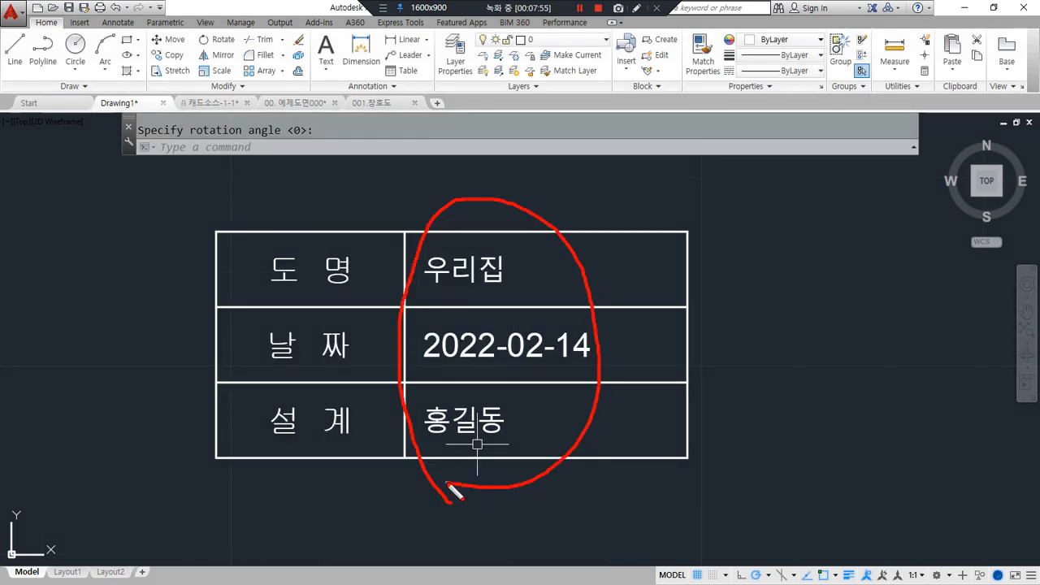
mouse_move(571, 152)
left_mouse_down()
mouse_move(522, 232)
mouse_move(532, 240)
left_mouse_up()
mouse_move(703, 225)
left_mouse_down()
mouse_move(561, 341)
mouse_move(571, 339)
left_mouse_up()
mouse_move(689, 487)
left_mouse_down()
mouse_move(538, 422)
mouse_move(580, 401)
left_mouse_up()
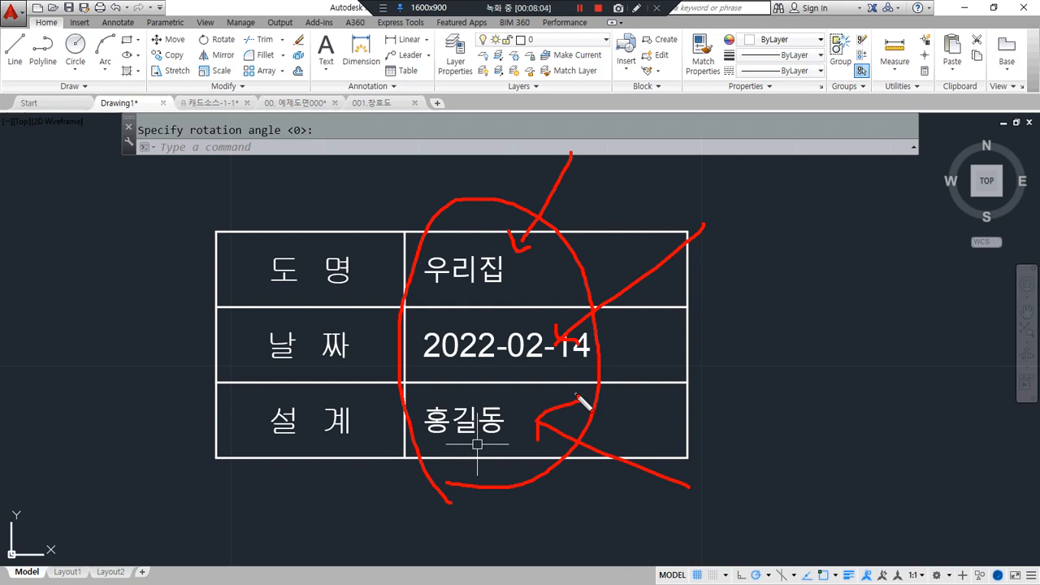
key("Escape")
Step: Insert a second 표 block at the first table's lower-right corner, unrotated, with 도명 학원, 날짜 2022-01-01 and the designer's name
middle_click_drag(751, 357, 610, 363)
key("space")
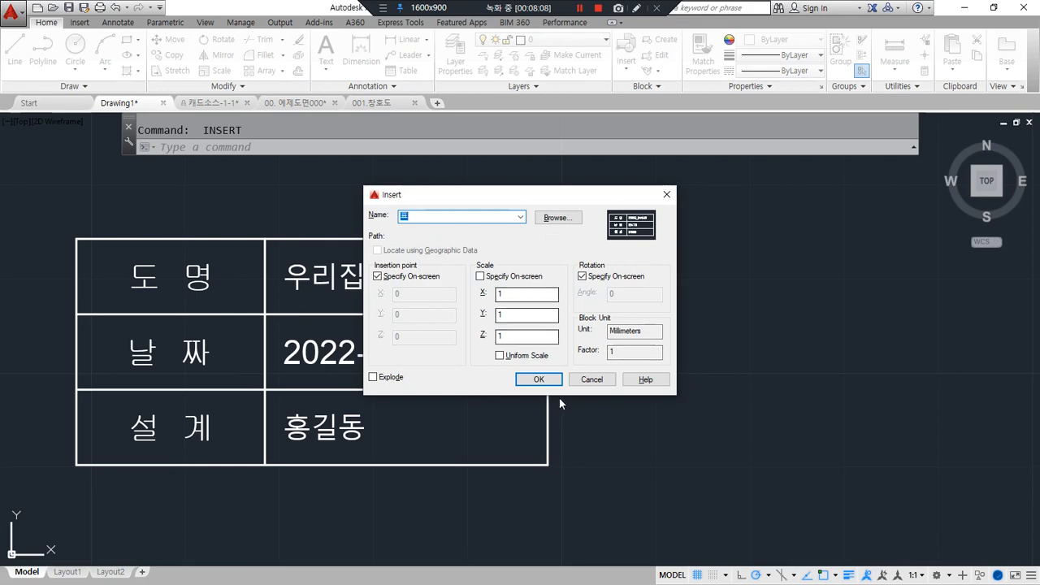
left_click(538, 377)
left_click(548, 465)
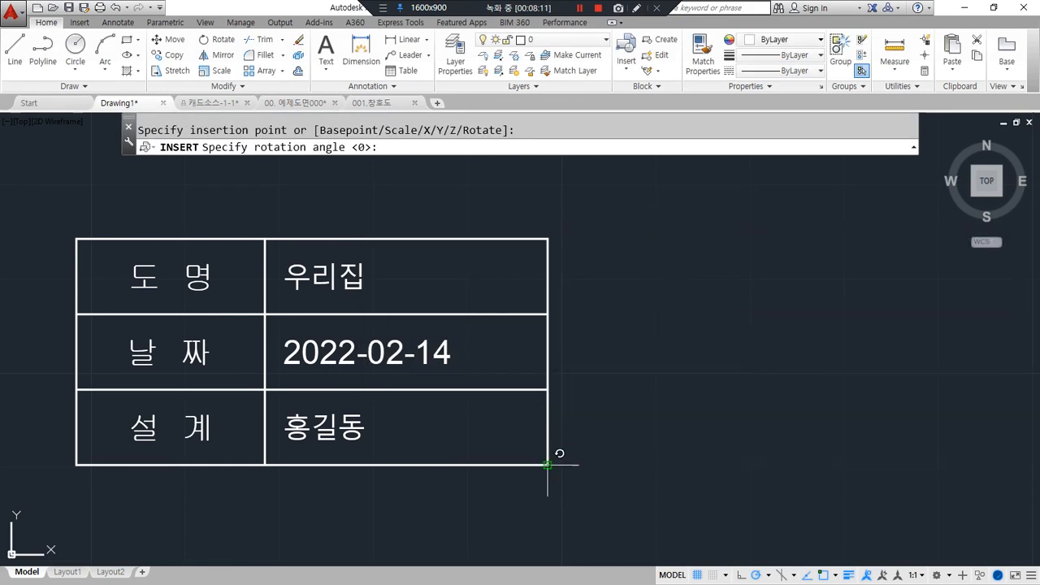
middle_click_drag(675, 464, 519, 453)
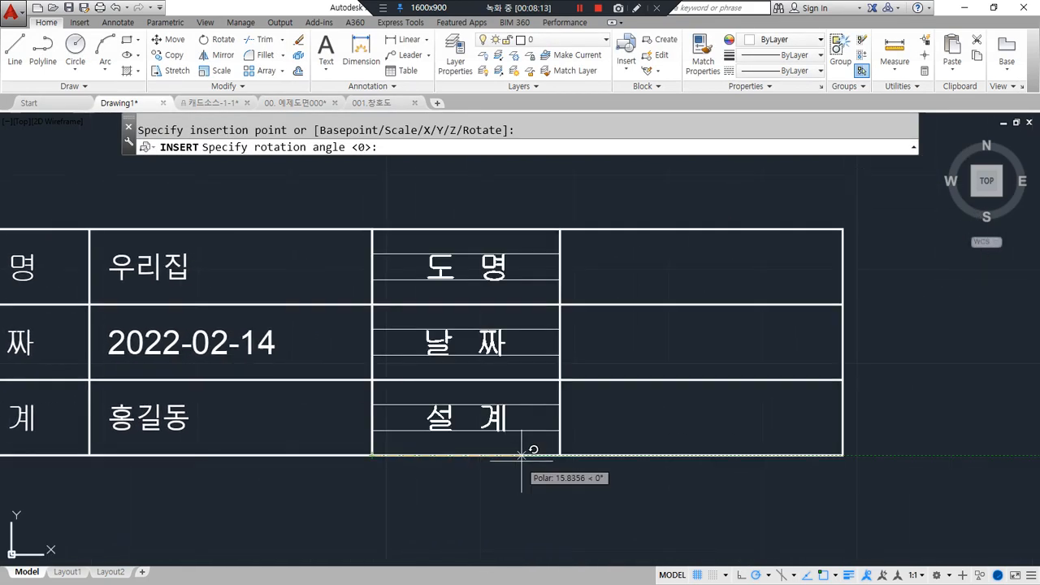
key("Return")
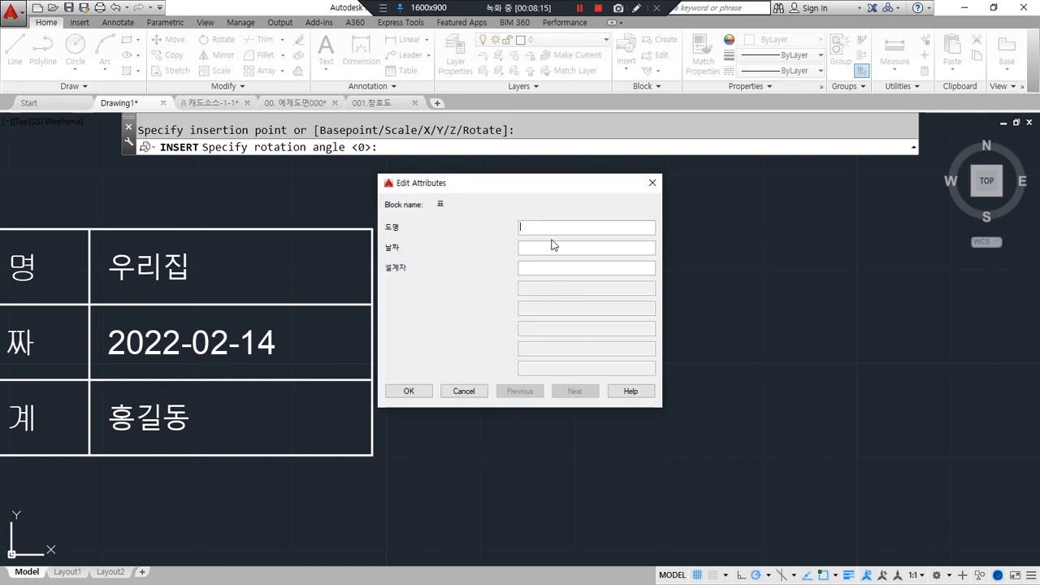
key("Tab")
left_click(409, 390)
mouse_move(636, 513)
left_mouse_down()
mouse_move(413, 376)
mouse_move(704, 312)
mouse_move(598, 485)
left_mouse_up()
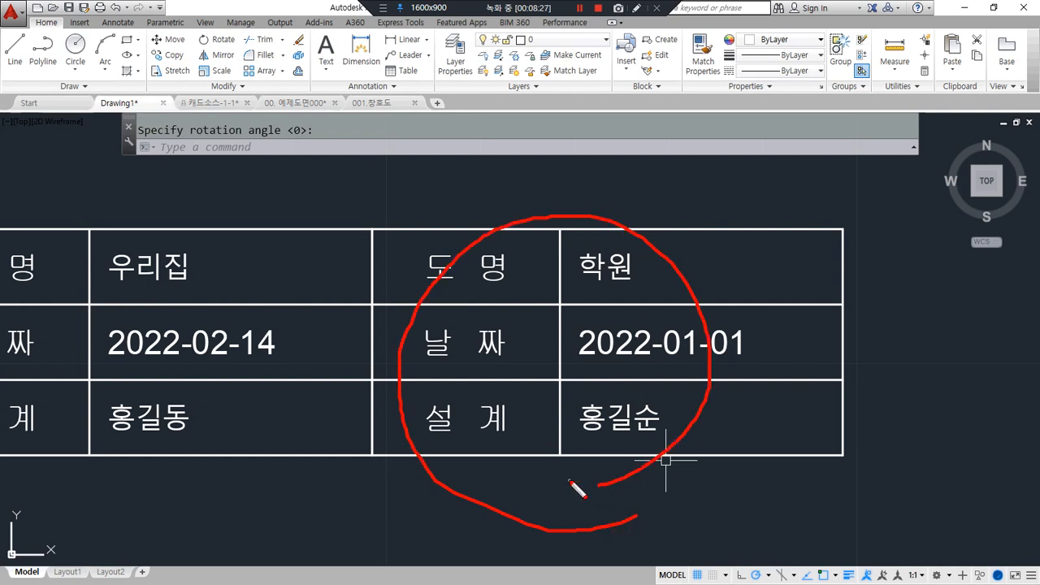
key("Escape")
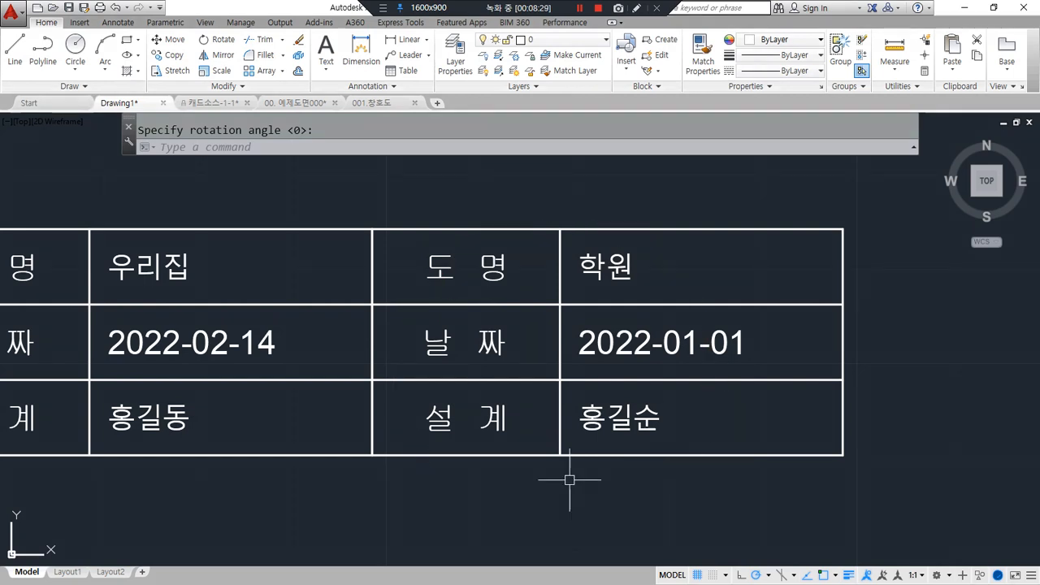
mouse_move(209, 466)
left_mouse_down()
mouse_move(134, 475)
mouse_move(243, 244)
mouse_move(212, 447)
left_mouse_up()
key("Escape")
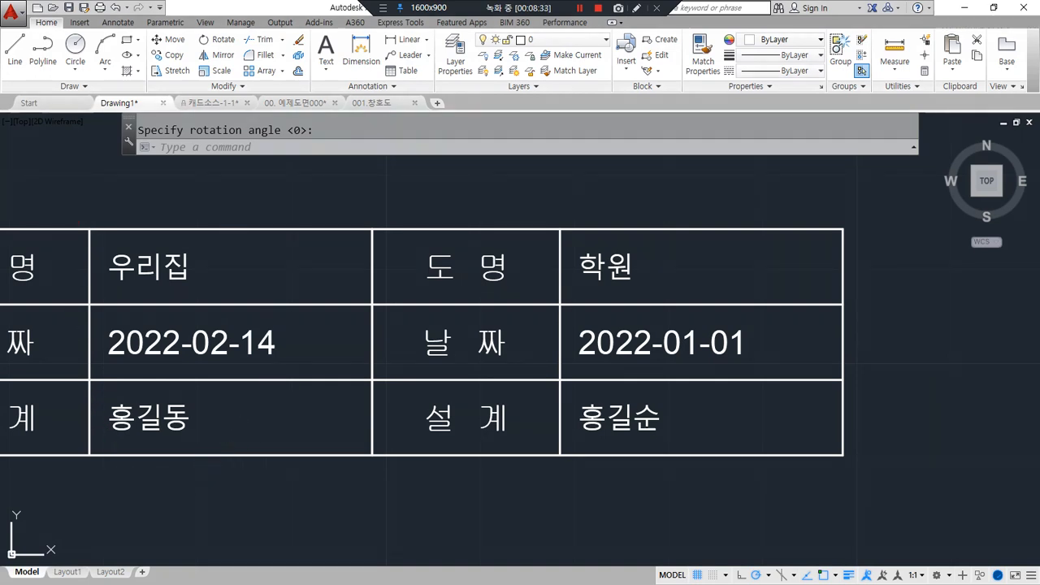
Step: View the first table block's attribute values with ATTEDIT and leave without changing them
middle_click_drag(249, 395, 364, 397)
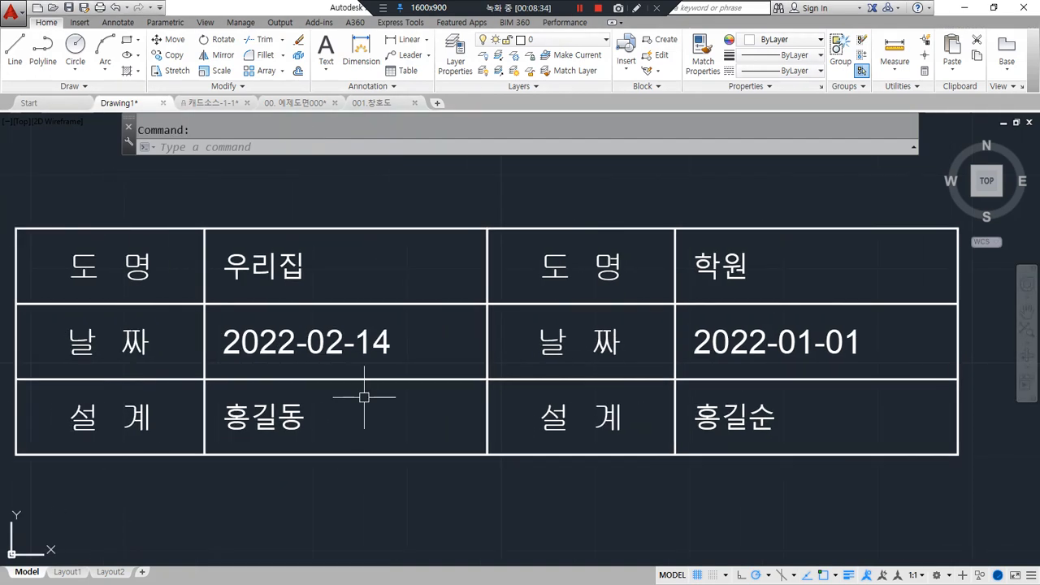
type("ATT")
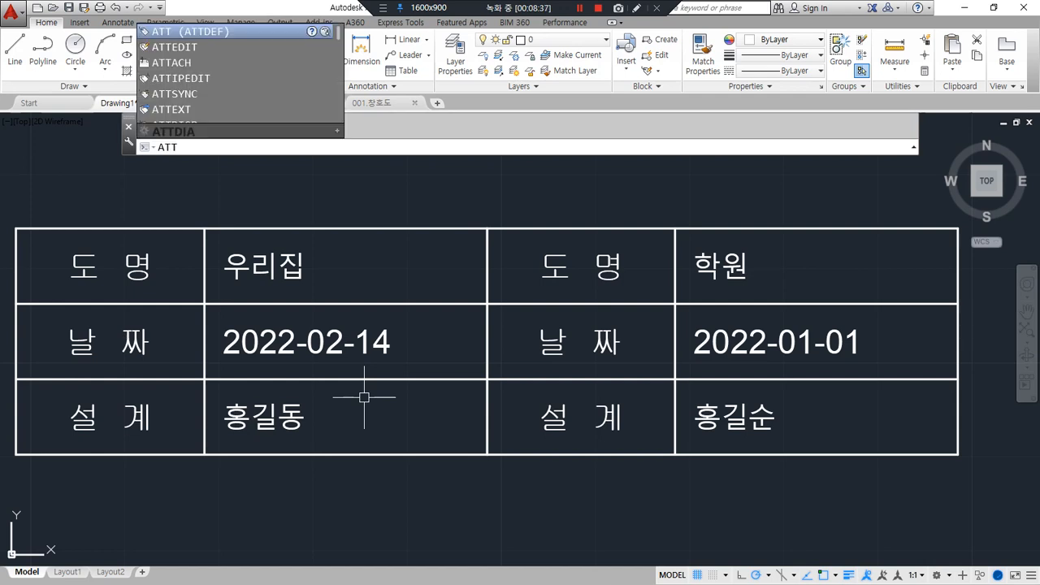
type("EDIT")
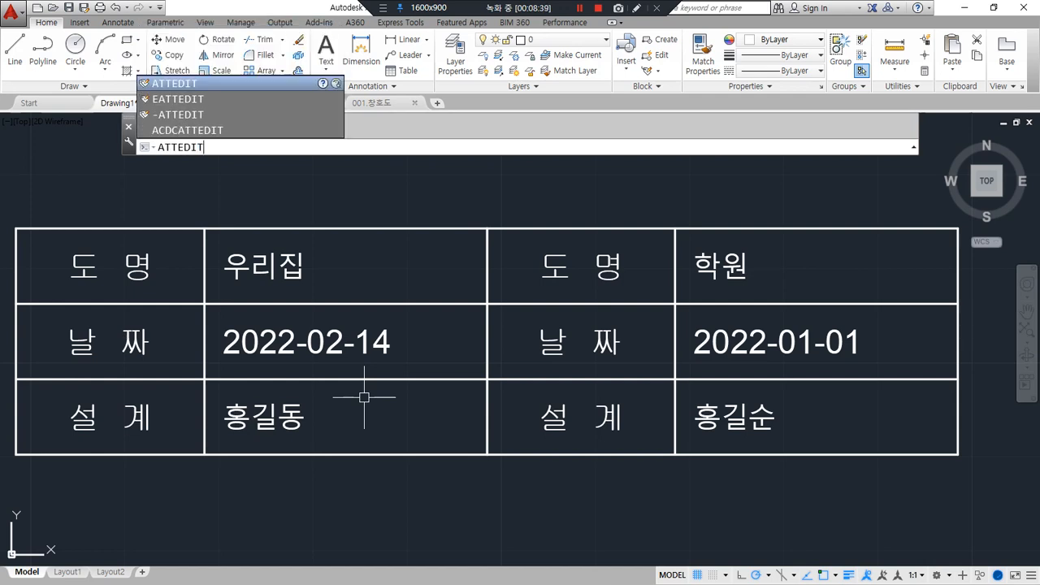
key("Return")
left_click(279, 260)
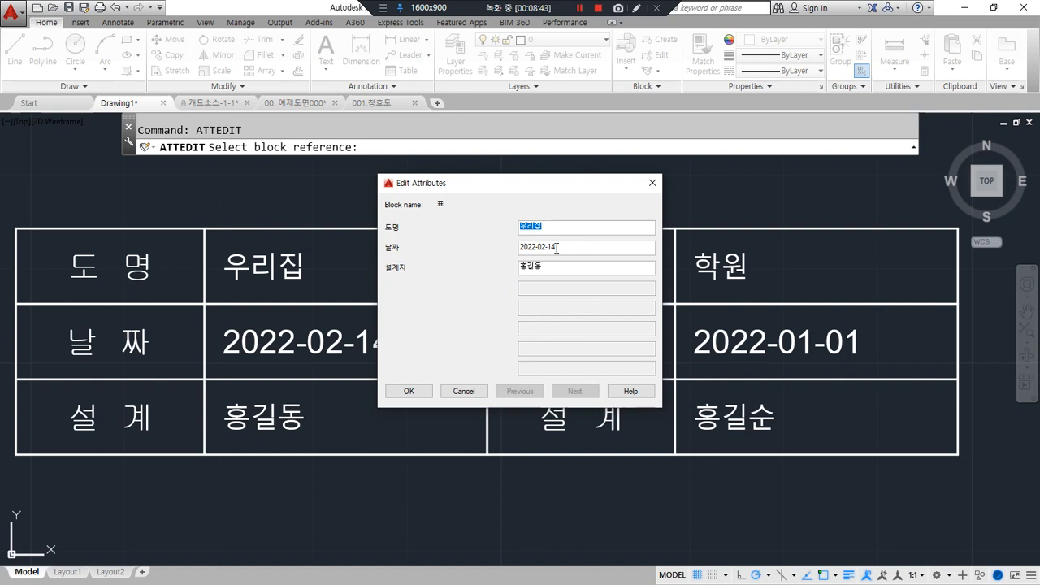
key("Escape")
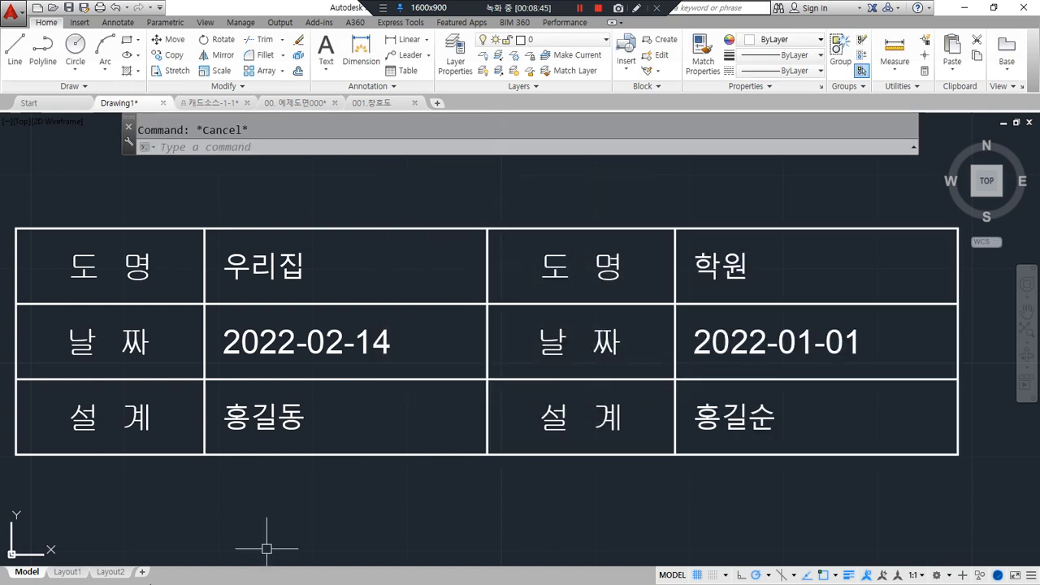
Step: Examine the DWG_NAME, DATE and DWG entries of the first table block in the Enhanced Attribute Editor, then close it
double_click(262, 264)
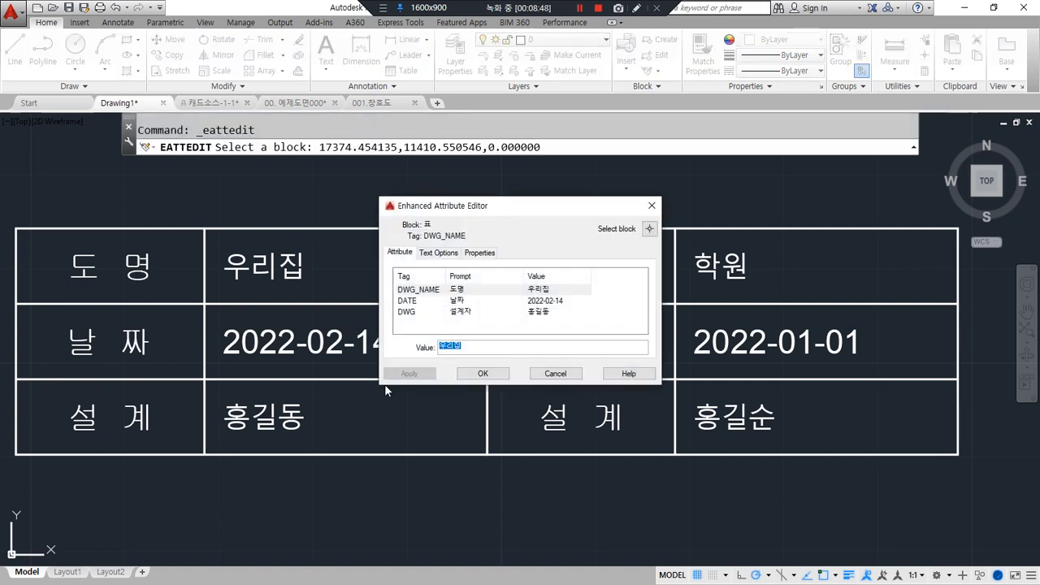
mouse_move(402, 295)
left_mouse_down()
mouse_move(540, 295)
mouse_move(423, 309)
mouse_move(538, 318)
left_mouse_up()
key("Escape")
left_click(461, 290)
mouse_move(461, 360)
left_mouse_down()
mouse_move(421, 340)
mouse_move(465, 363)
left_mouse_up()
key("Escape")
left_click(455, 306)
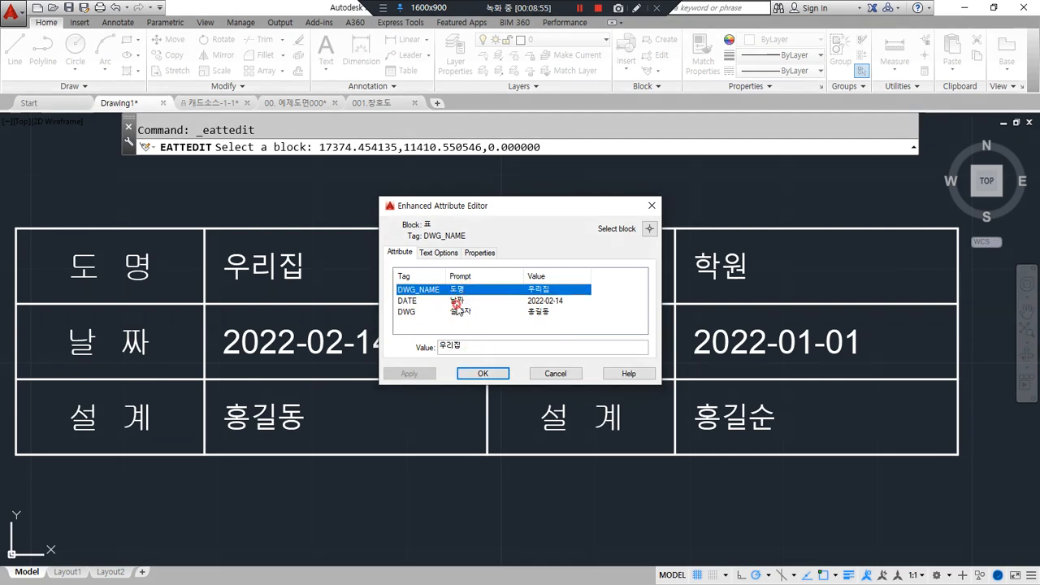
left_click(462, 313)
left_click_drag(461, 348, 417, 351)
key("Escape")
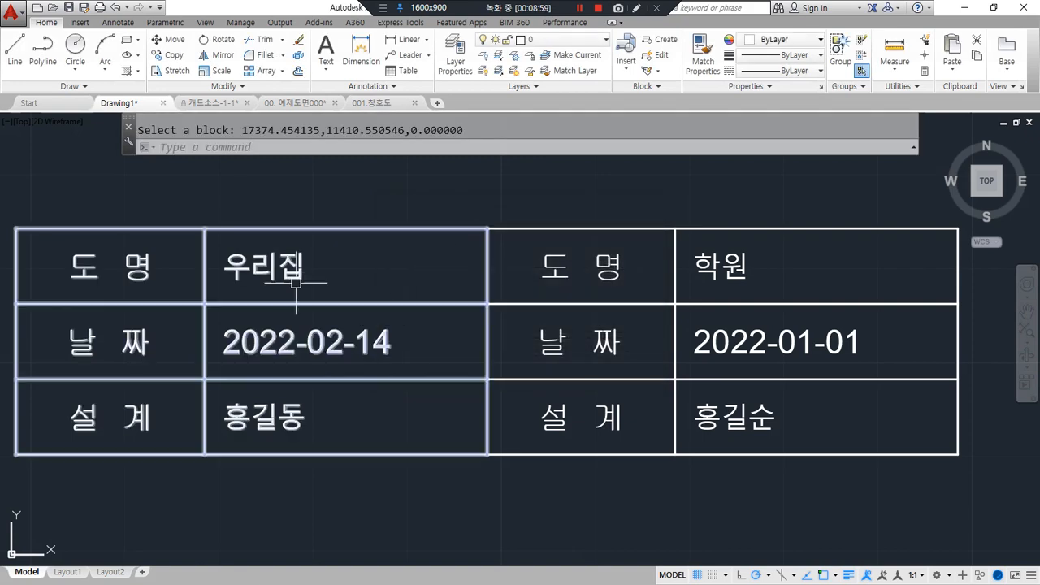
Step: Set the text height of the first table block's DWG_NAME attribute to 3.5
double_click(342, 311)
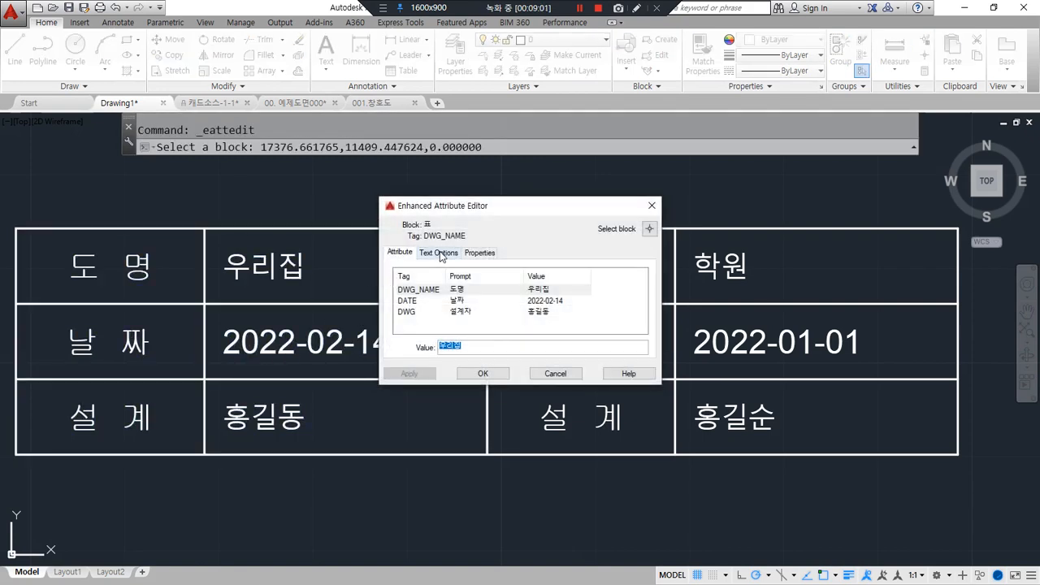
left_click(440, 253)
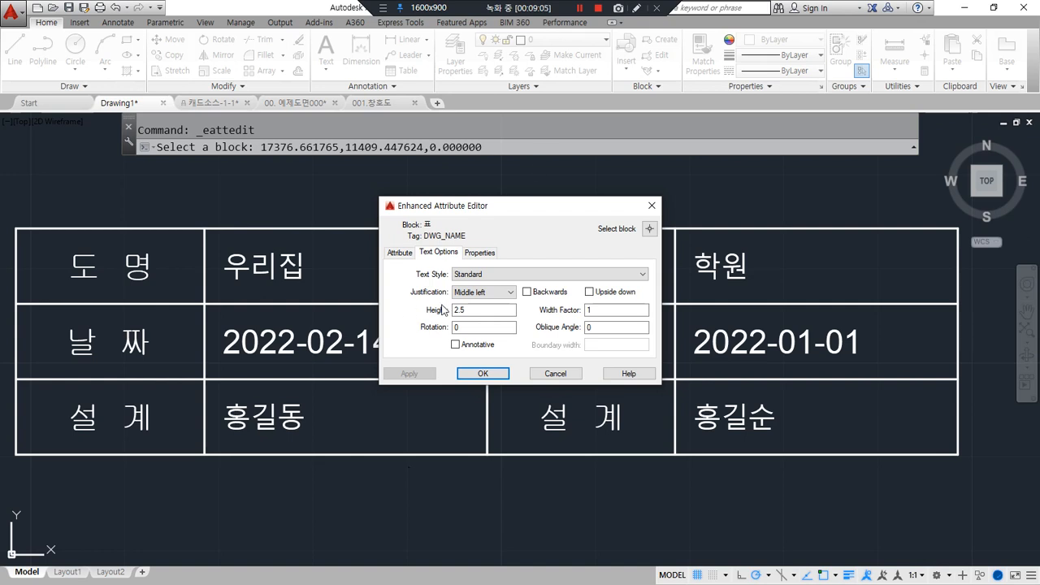
left_click_drag(474, 309, 387, 327)
left_click(482, 372)
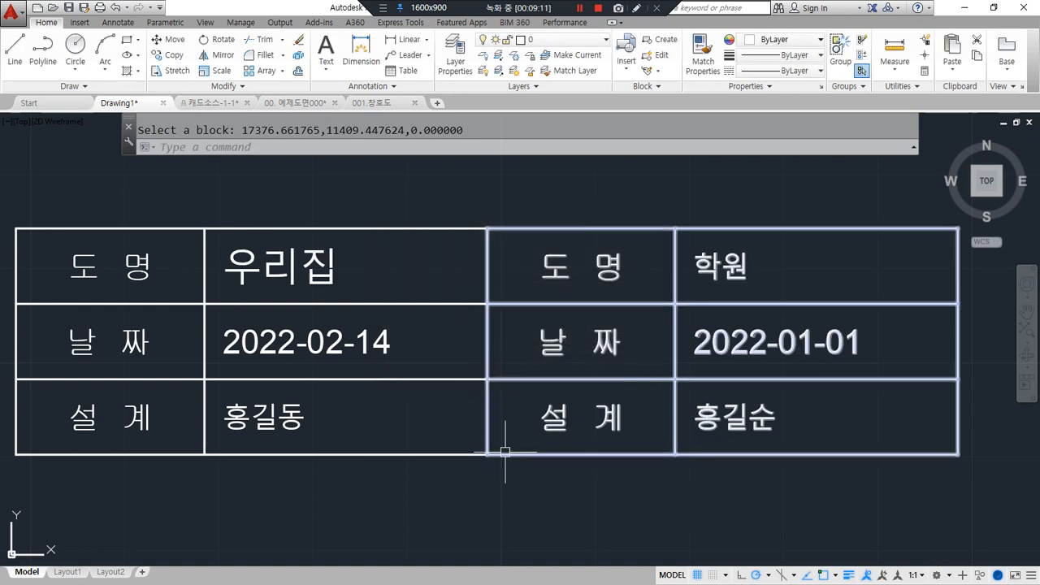
left_click(351, 287)
left_click_drag(339, 299, 338, 306)
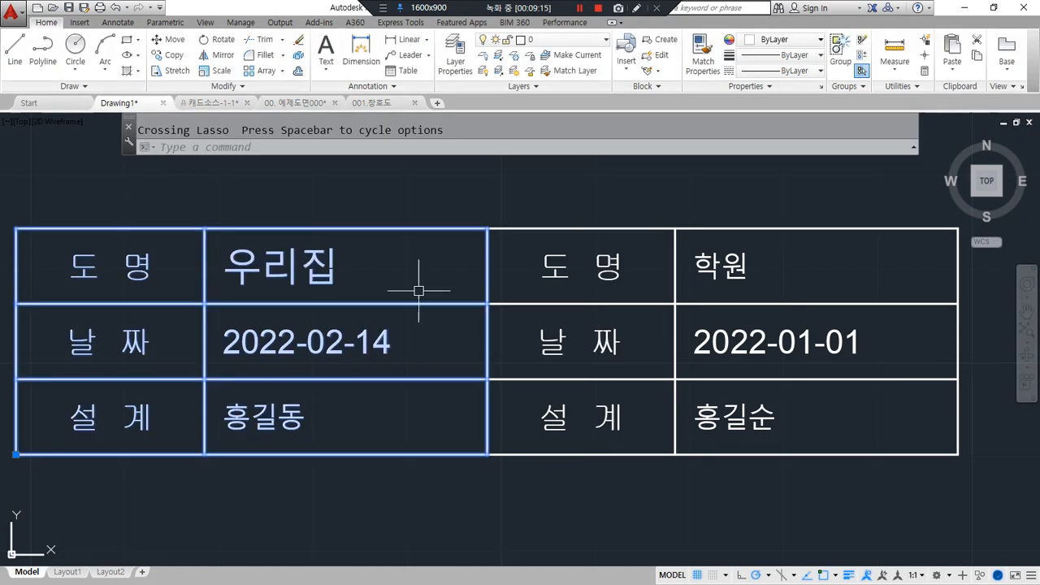
key("Escape")
Step: Set the text height of the first table block's DWG_NAME attribute to 2.5 in the Enhanced Attribute Editor
double_click(323, 368)
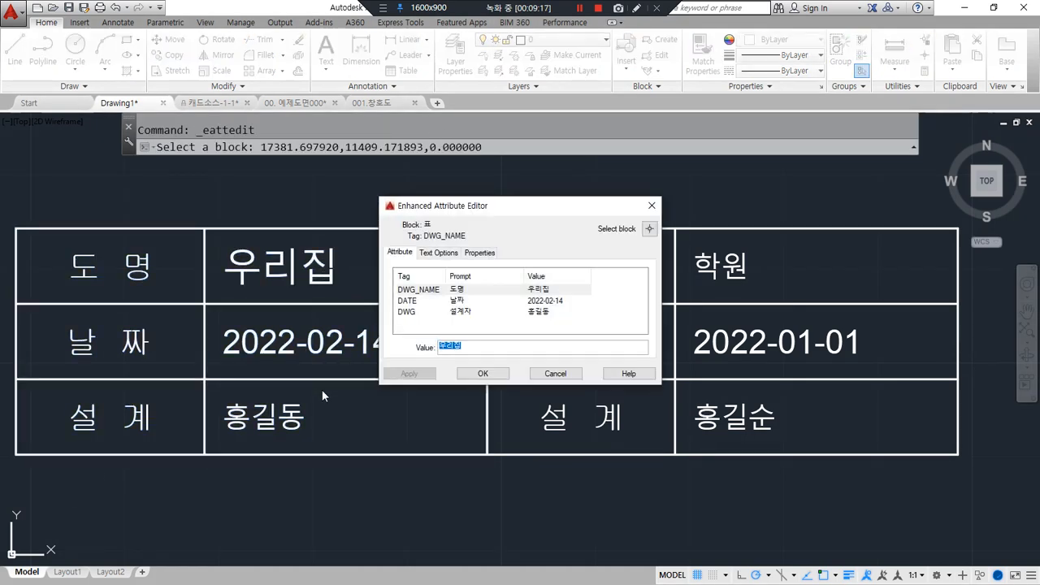
left_click(438, 253)
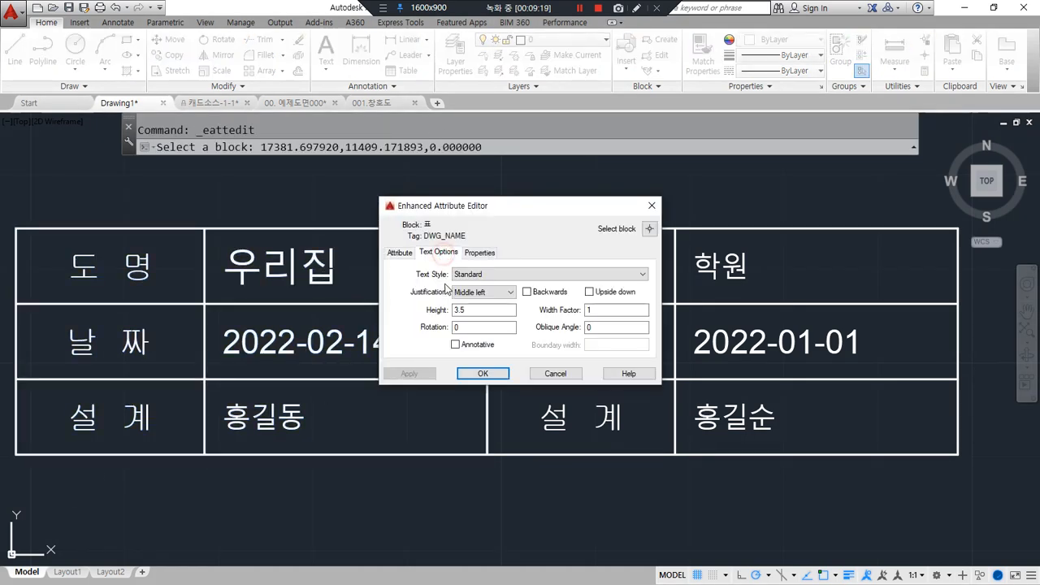
double_click(481, 310)
type("2")
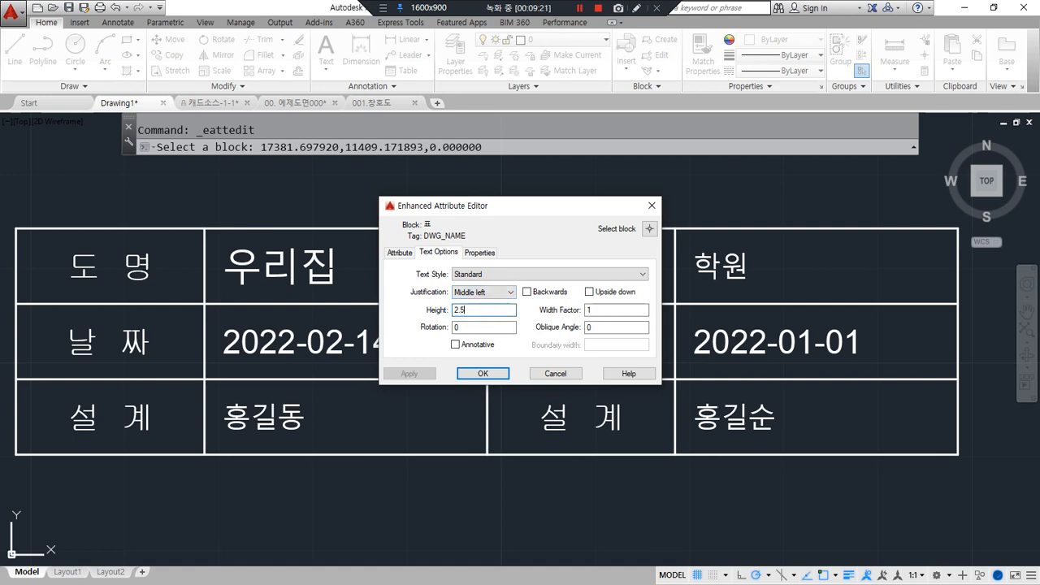
type(".5")
Step: Try Red for the DWG_NAME attribute's colour, settle on Green and apply the attribute changes
left_click(480, 252)
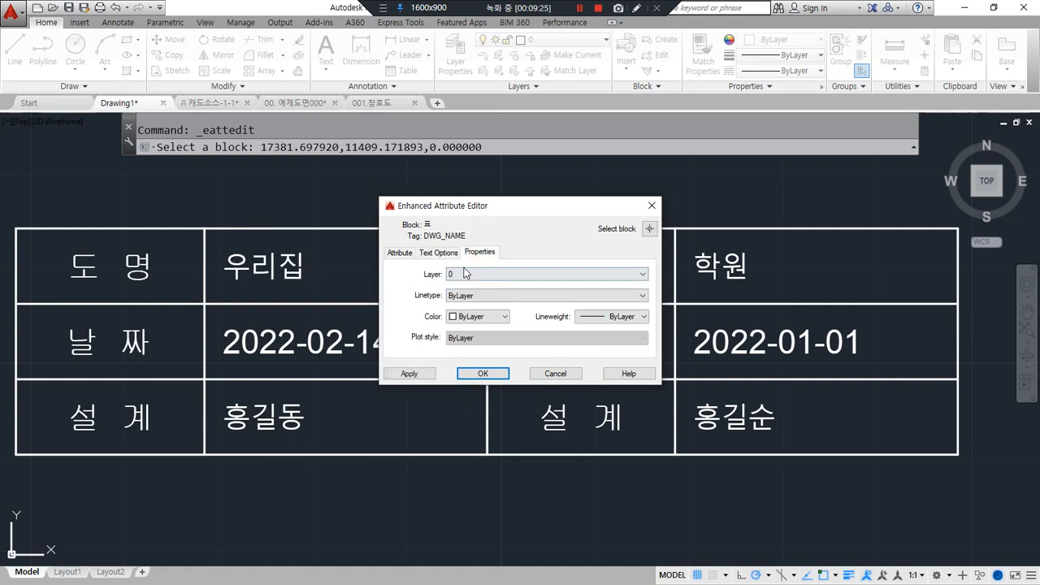
left_click(492, 317)
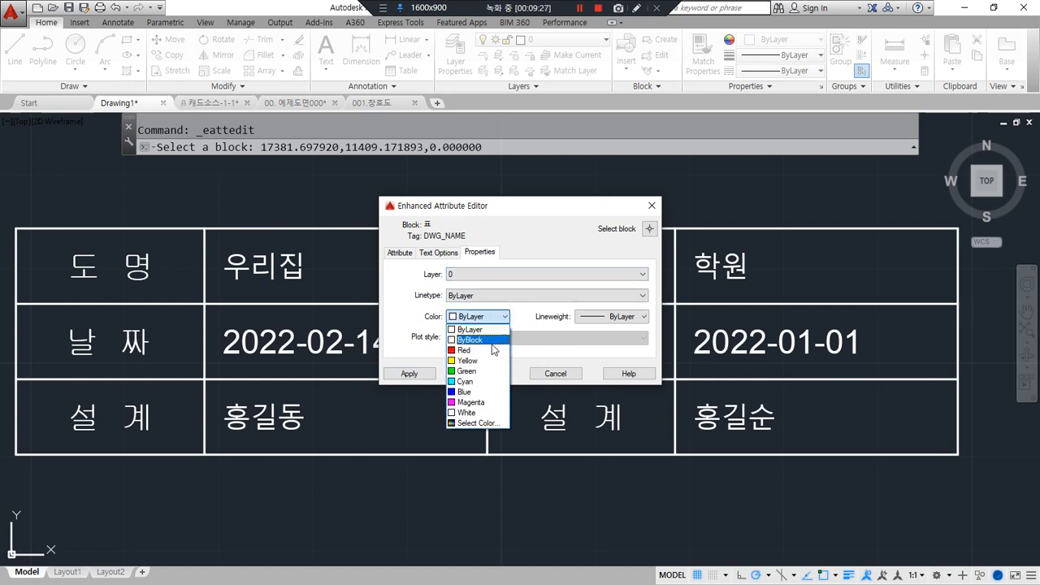
left_click(488, 349)
left_click(479, 317)
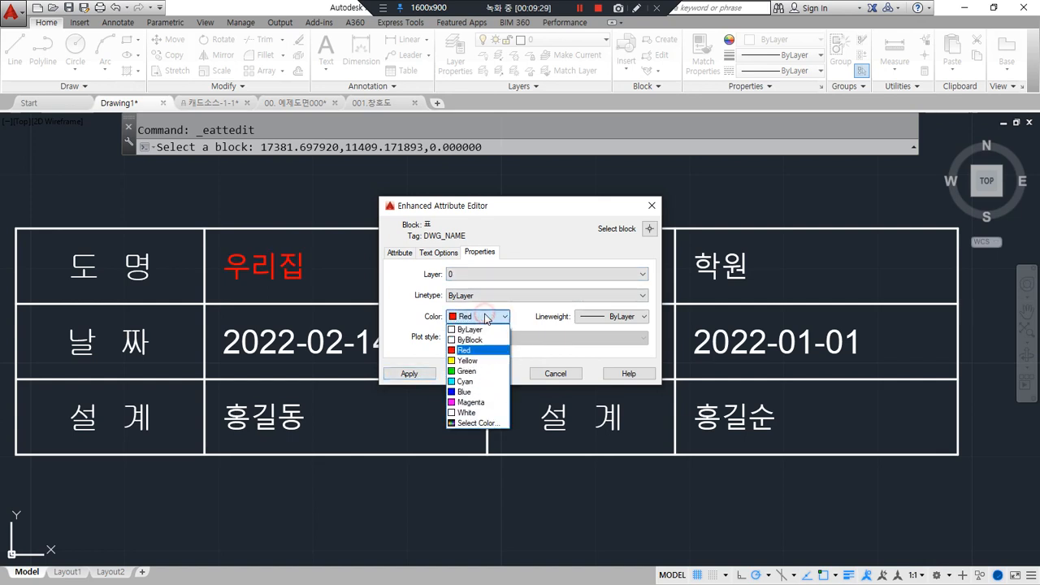
left_click(471, 371)
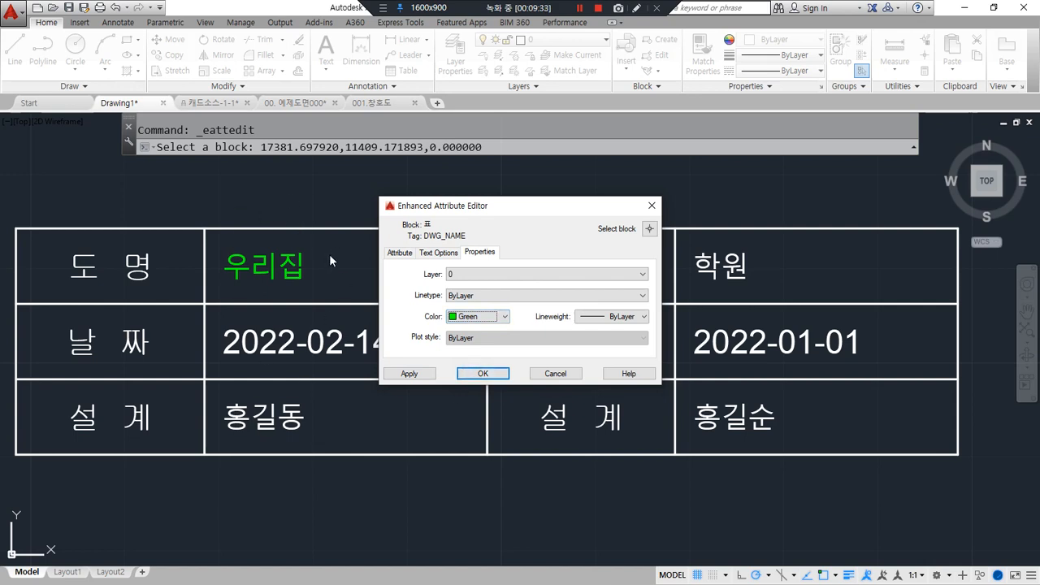
left_click(482, 373)
Step: Open the first table block's 우리집 attribute with TEXTEDIT, view its attribute entries and close the editor
type("ed")
key("Return")
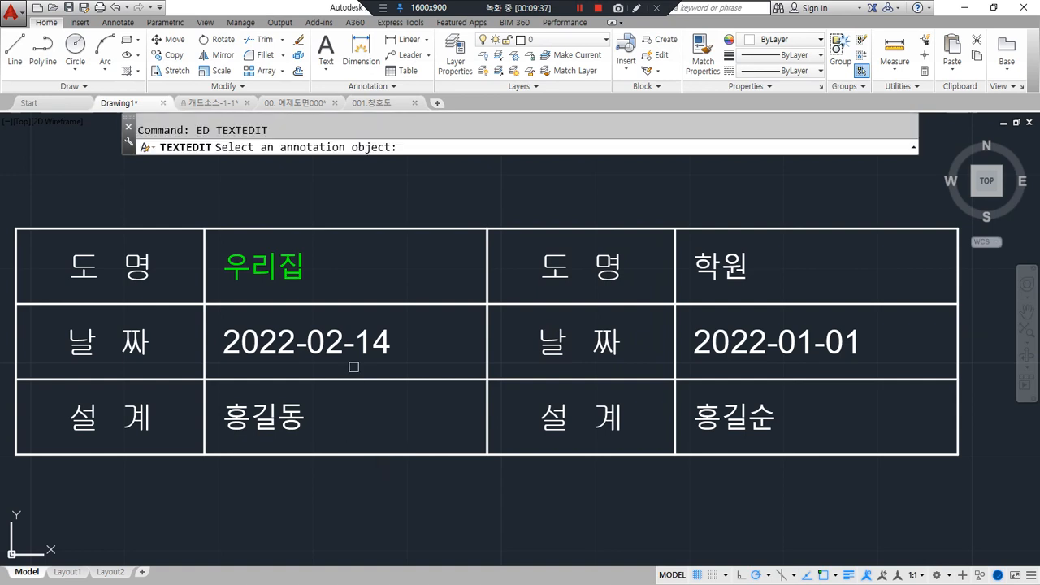
left_click(263, 265)
mouse_move(518, 376)
left_mouse_down()
mouse_move(363, 286)
mouse_move(654, 384)
left_mouse_up()
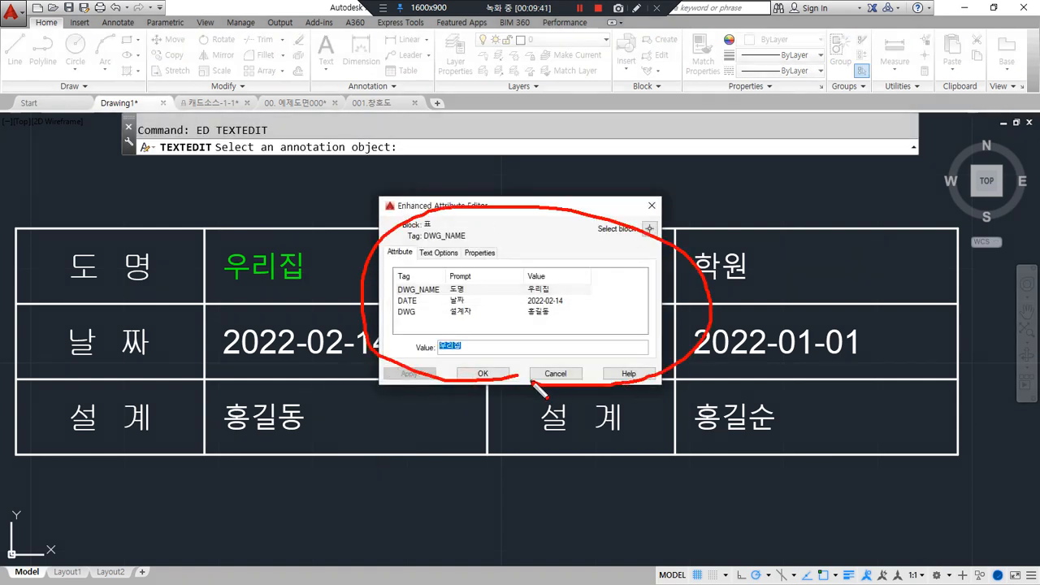
key("Escape")
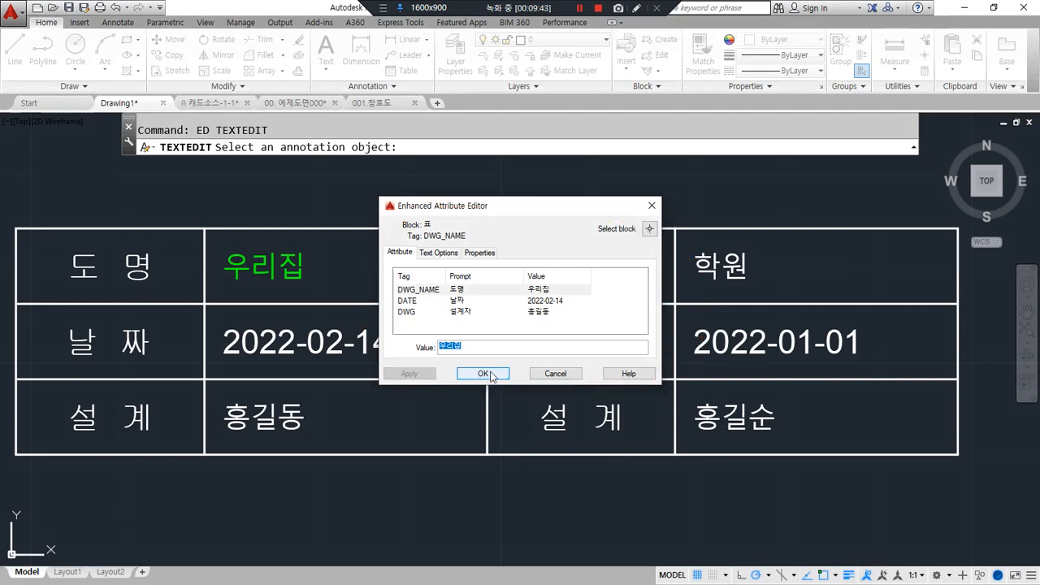
left_click(484, 374)
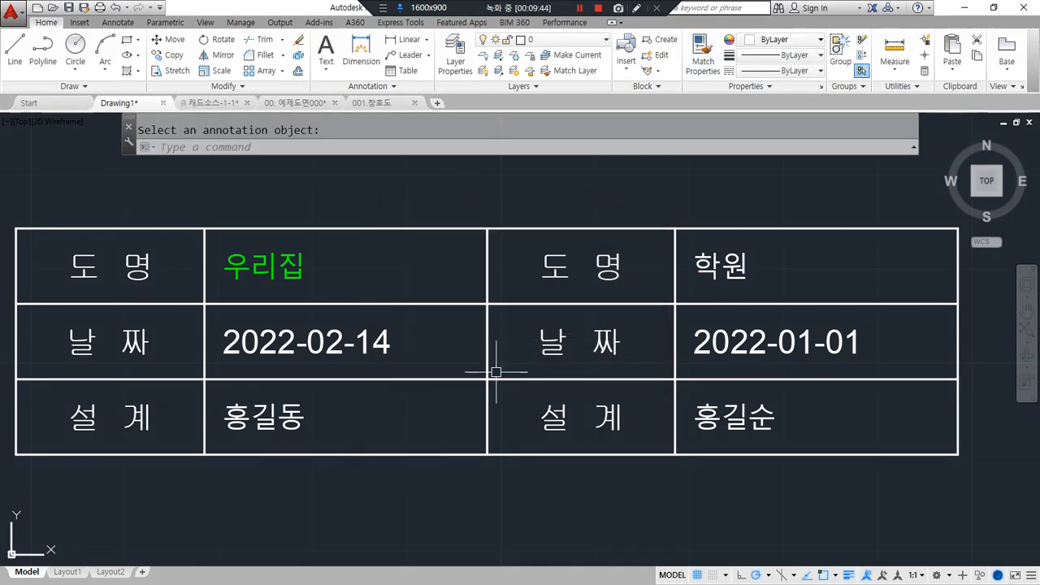
key("alt+Tab")
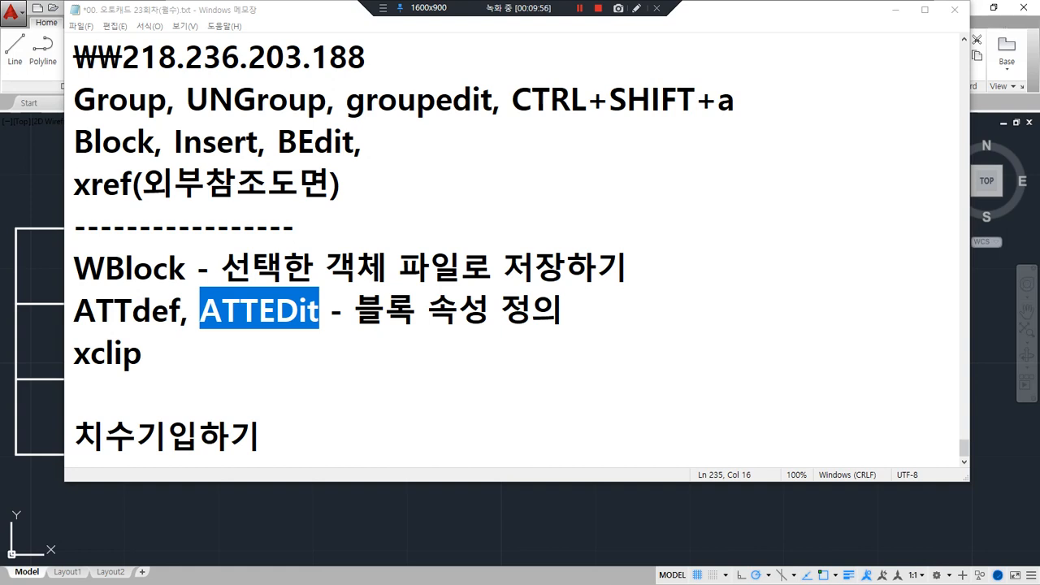
left_click(352, 532)
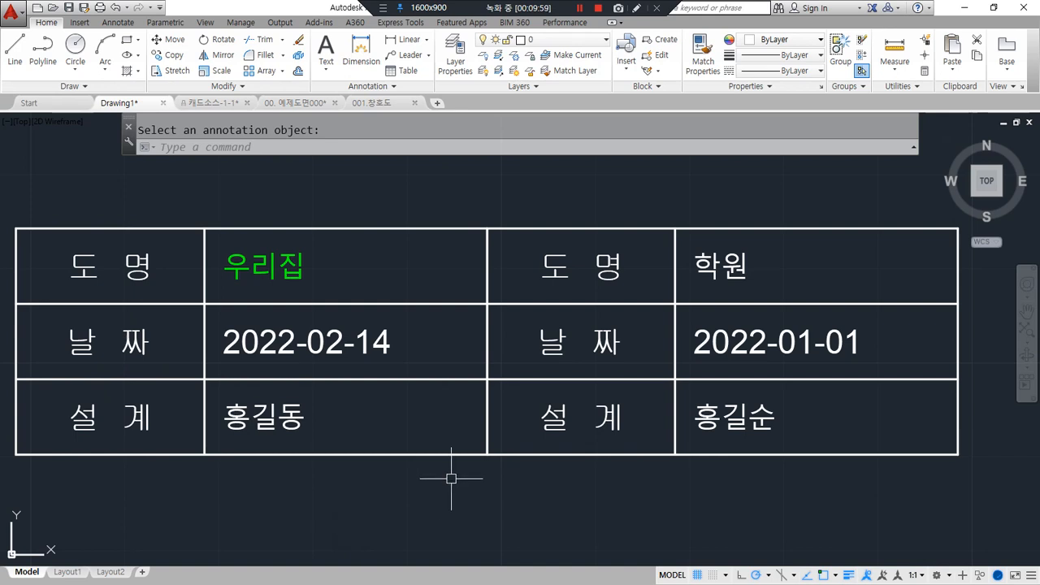
Step: Modify the Standard multileader style to use Block content with Circle as the source block
left_click(118, 22)
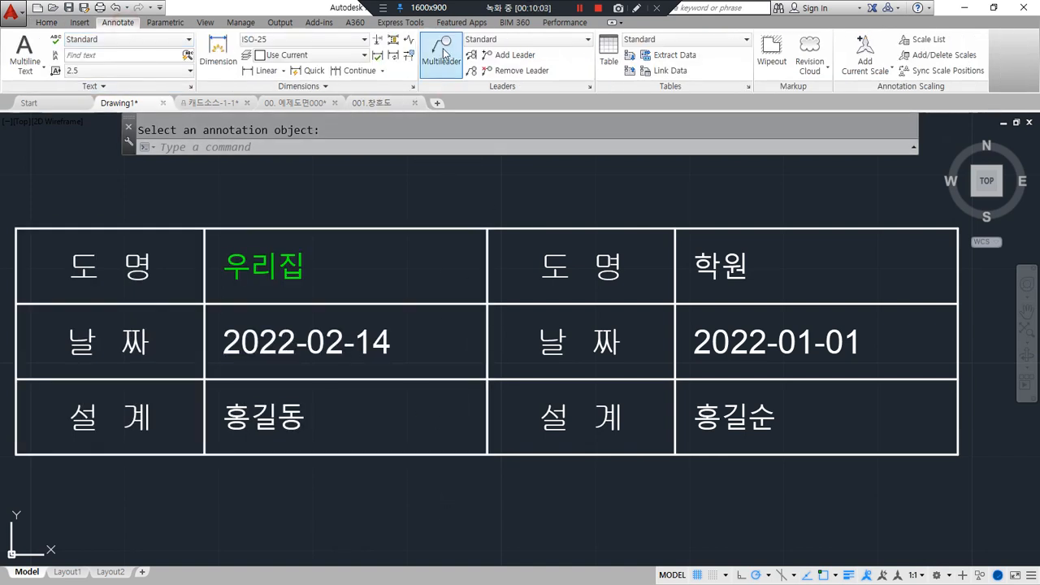
left_click(590, 86)
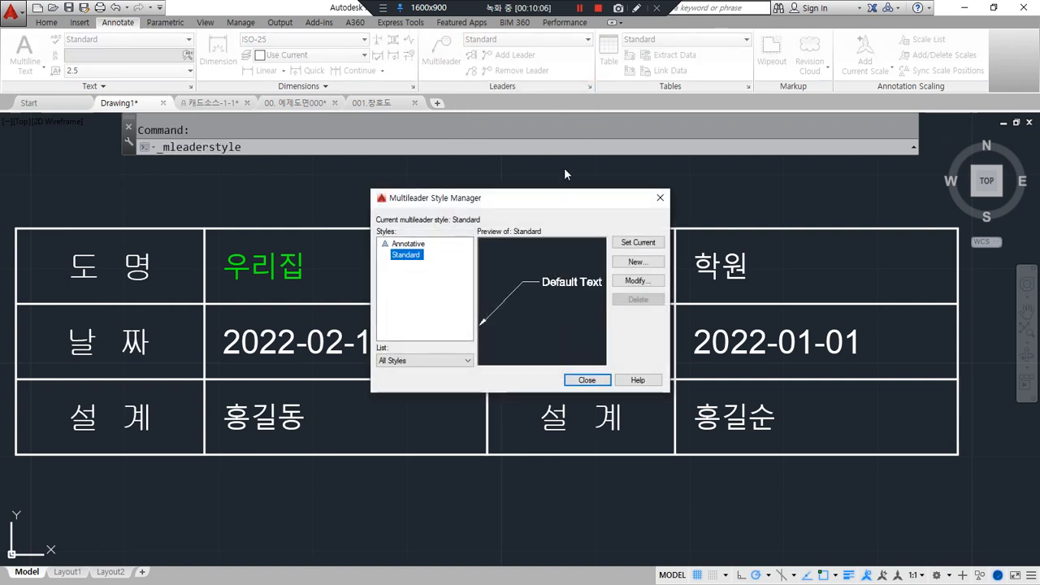
left_click(658, 283)
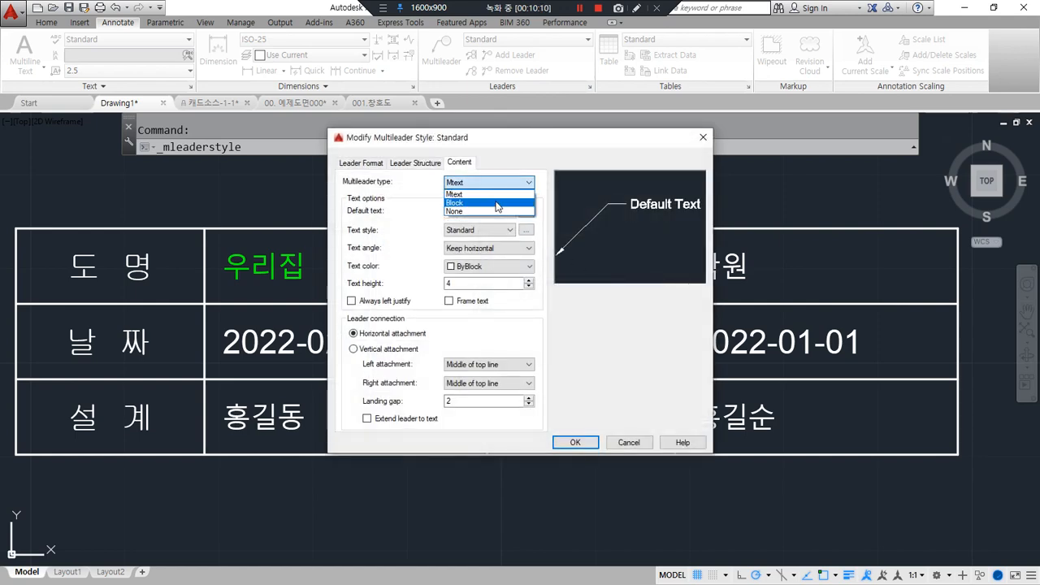
left_click(496, 204)
left_click(497, 215)
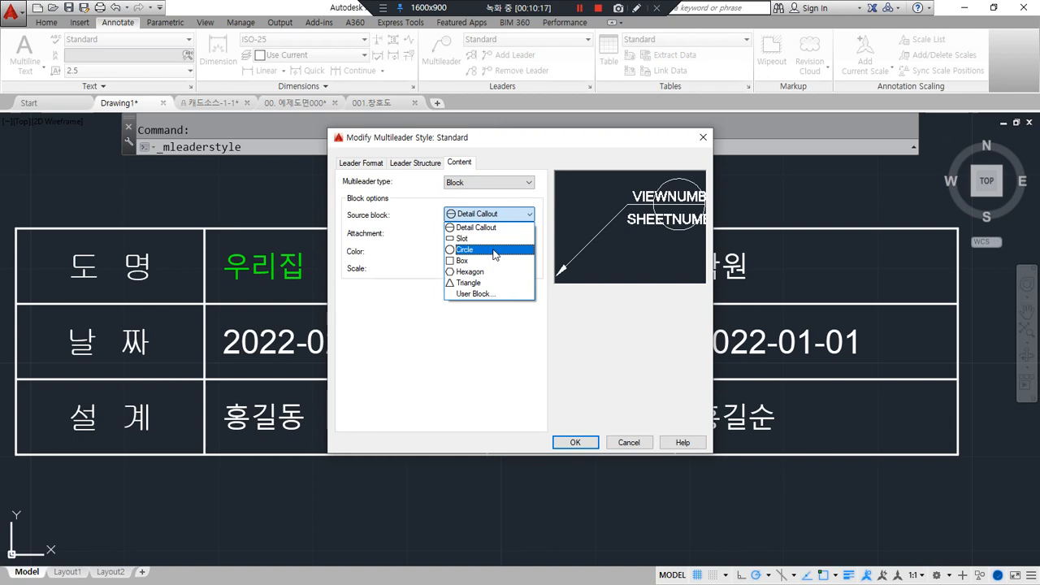
left_click(493, 251)
left_click(568, 444)
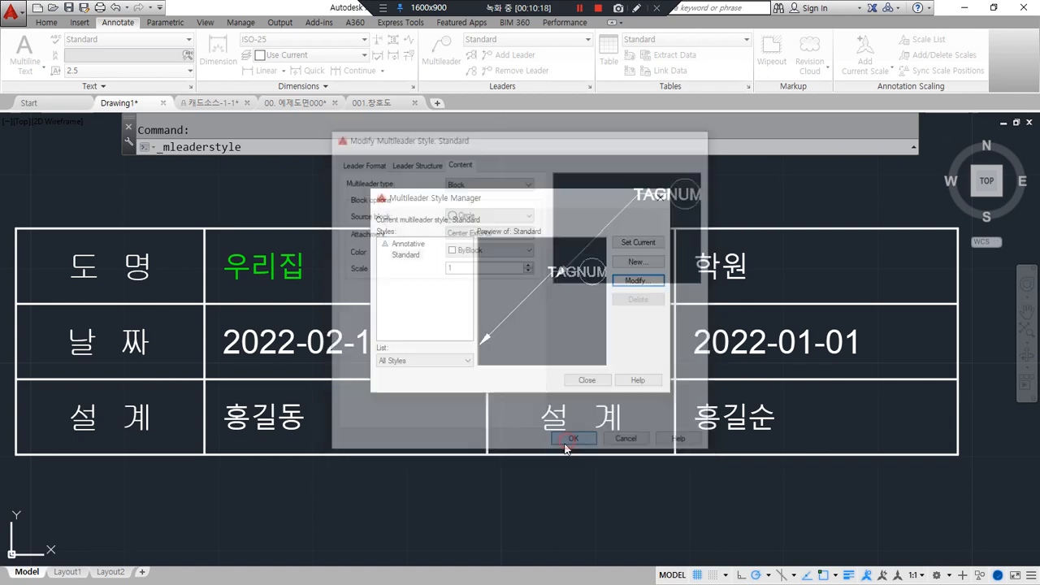
left_click(586, 379)
Step: Draw a multileader above the tables, its landing up and to the right of the arrowhead, with tag number 1
left_click(439, 51)
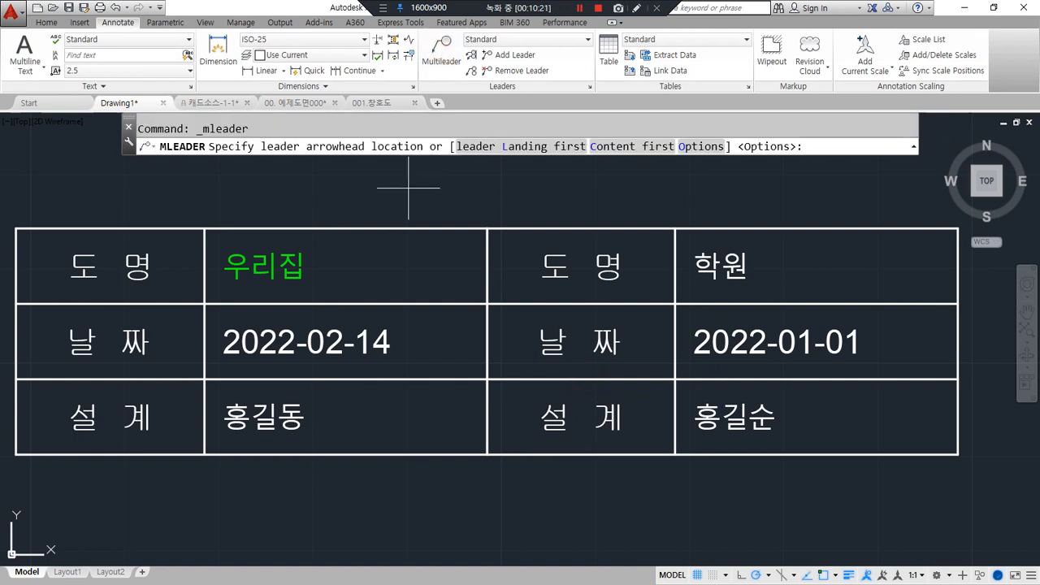
middle_click_drag(408, 187, 220, 384)
left_click(241, 349)
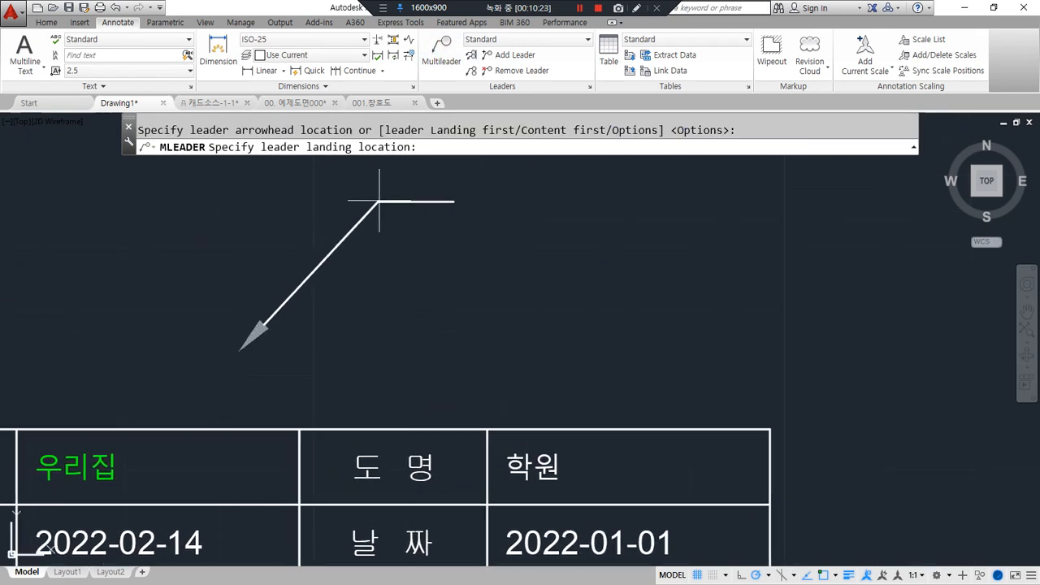
middle_click_drag(348, 192, 337, 281)
left_click(365, 237)
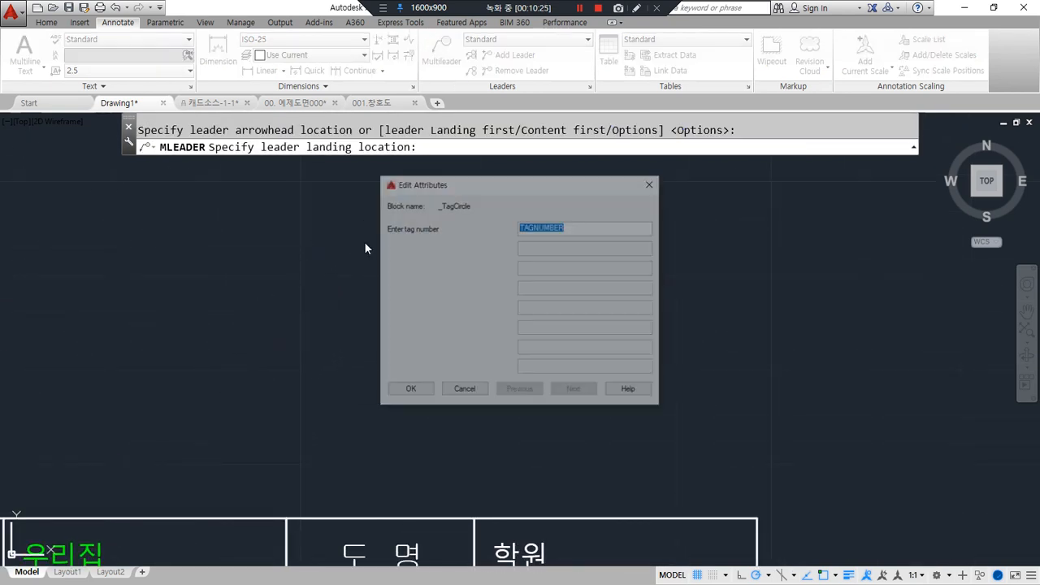
left_click_drag(458, 190, 562, 203)
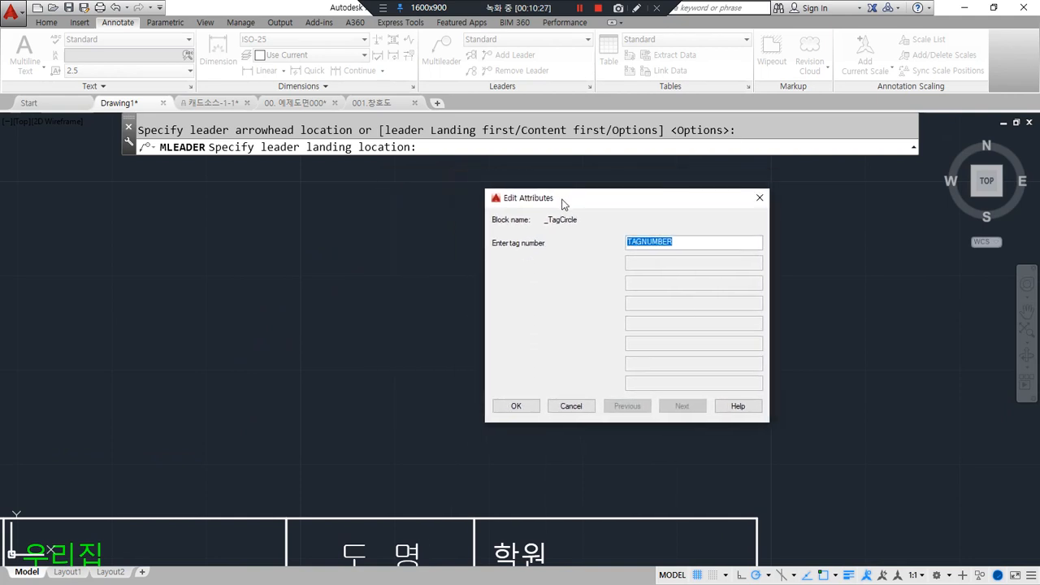
type("1")
left_click(511, 405)
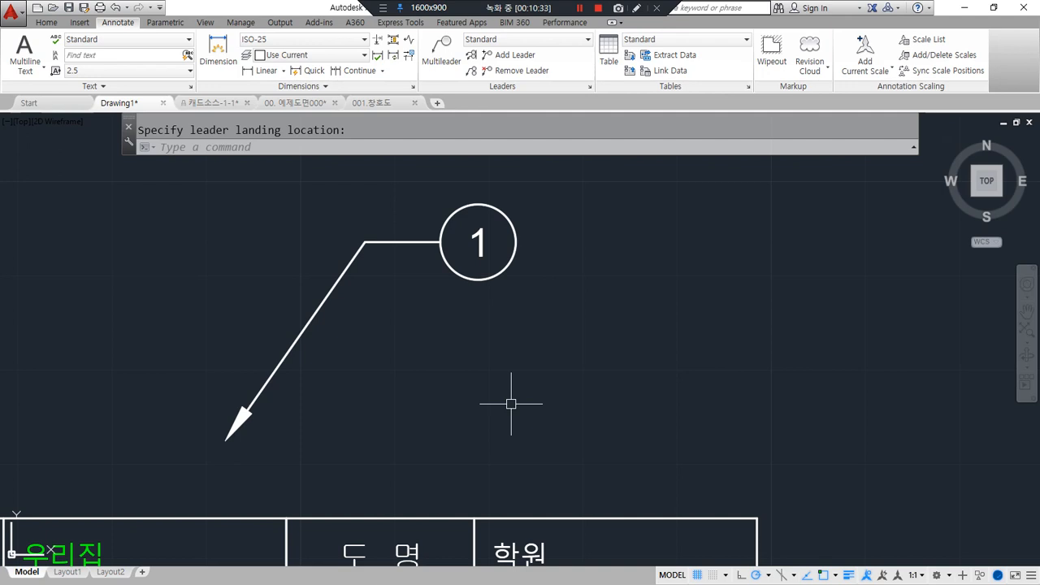
key("Return")
key("Escape")
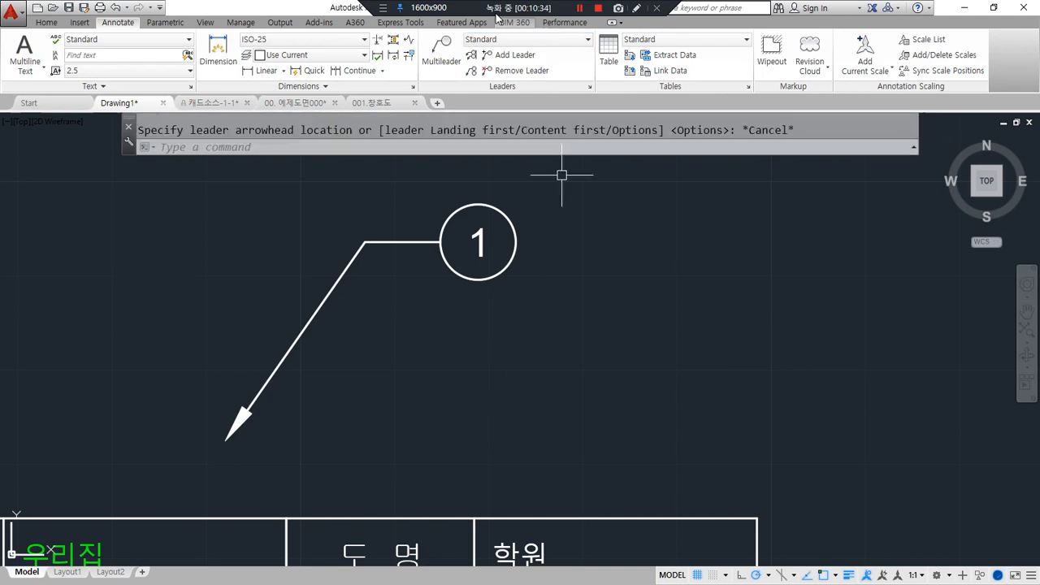
Step: Change the Standard multileader style's source block to Triangle
left_click(590, 86)
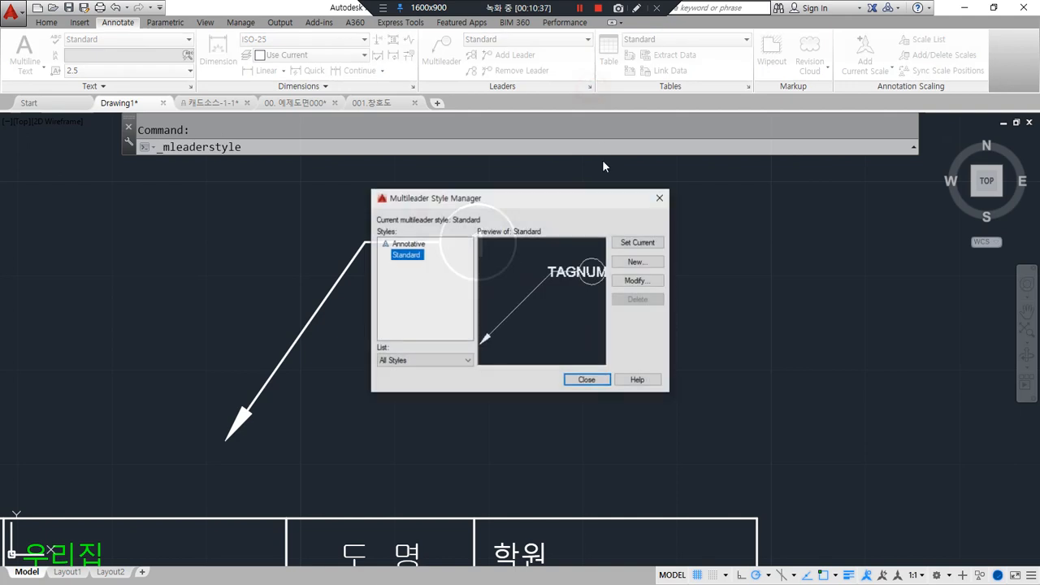
left_click(641, 280)
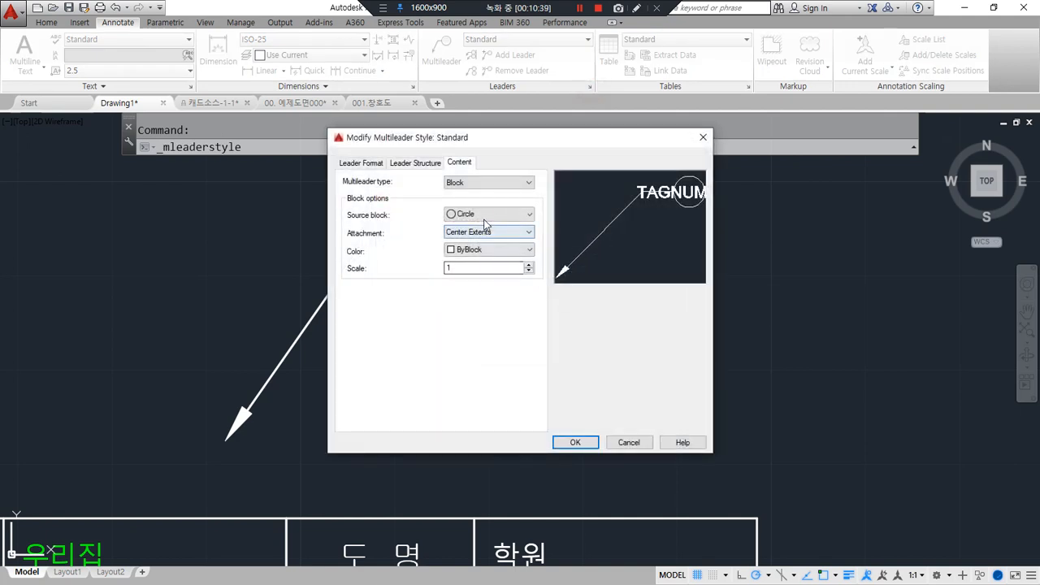
left_click(488, 215)
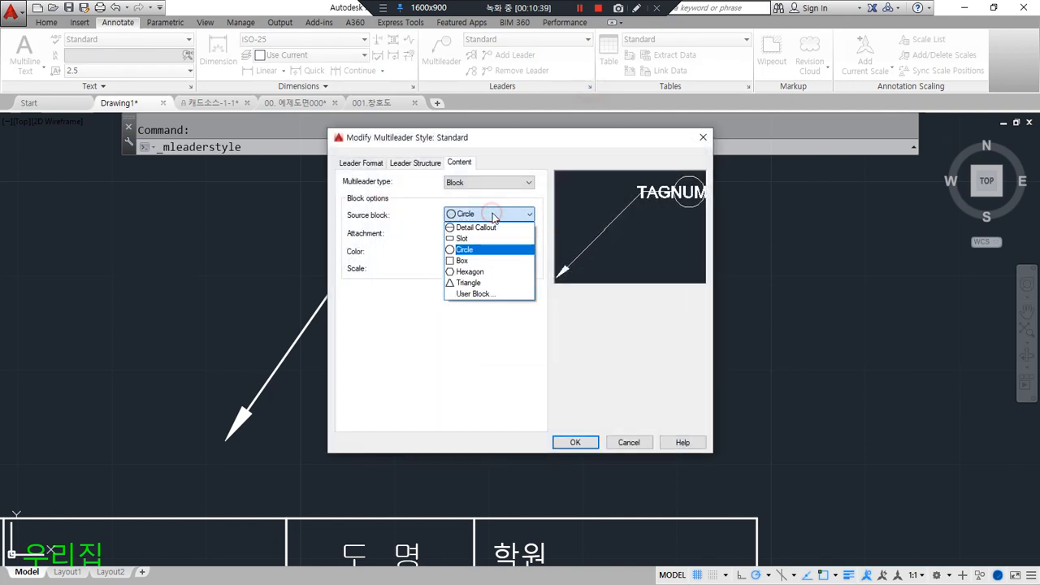
left_click(496, 283)
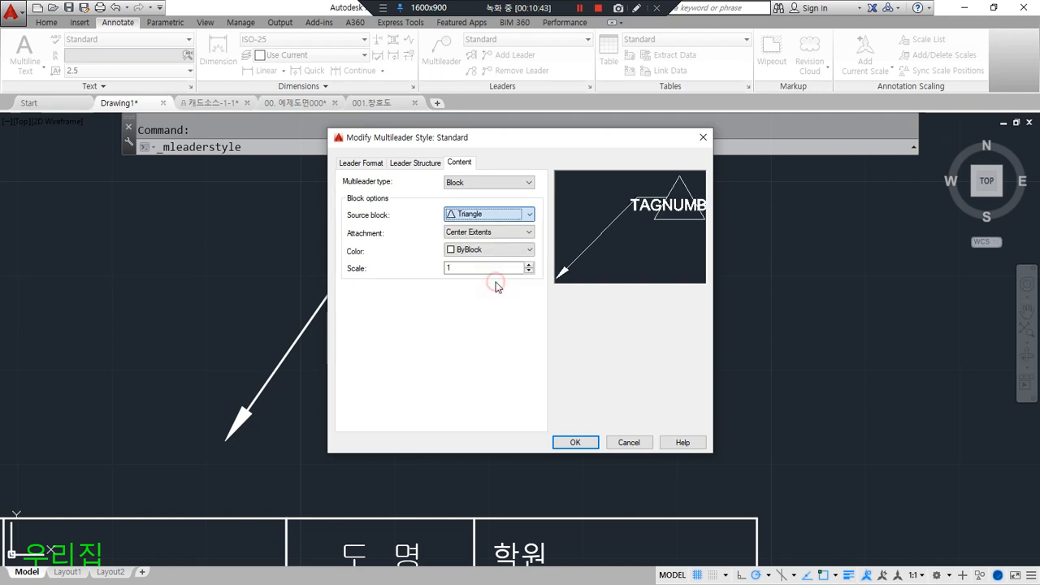
left_click(570, 441)
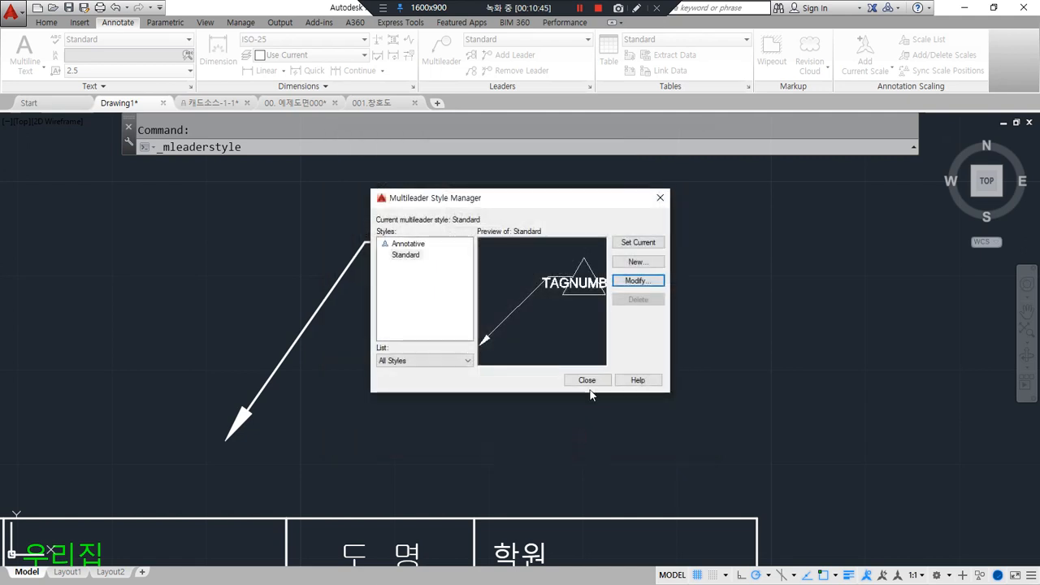
left_click(587, 380)
Step: Draw a second multileader beside the circle one, its landing up and to the right of the arrowhead, with tag number 1
left_click(441, 48)
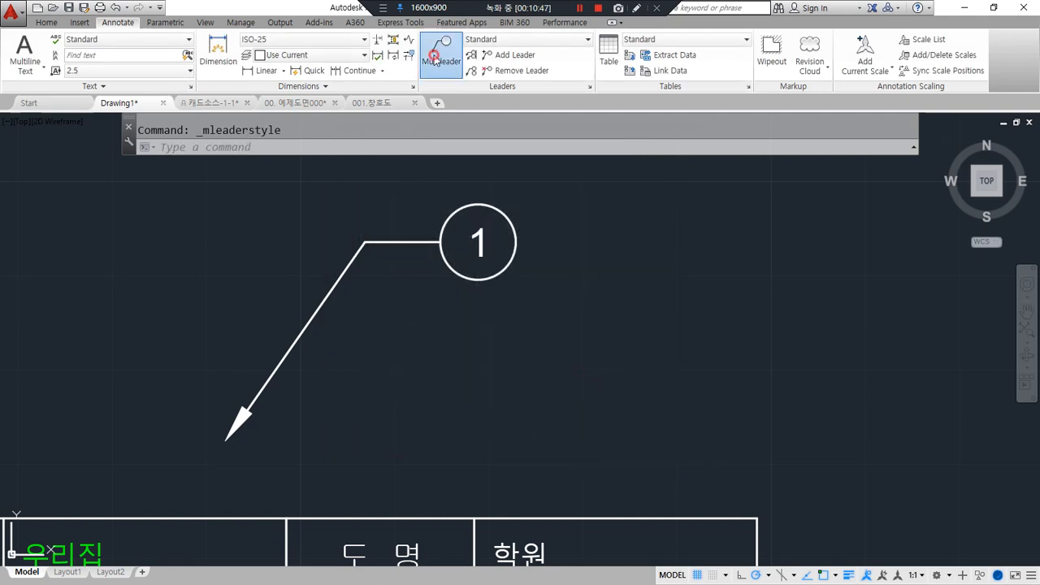
left_click(501, 456)
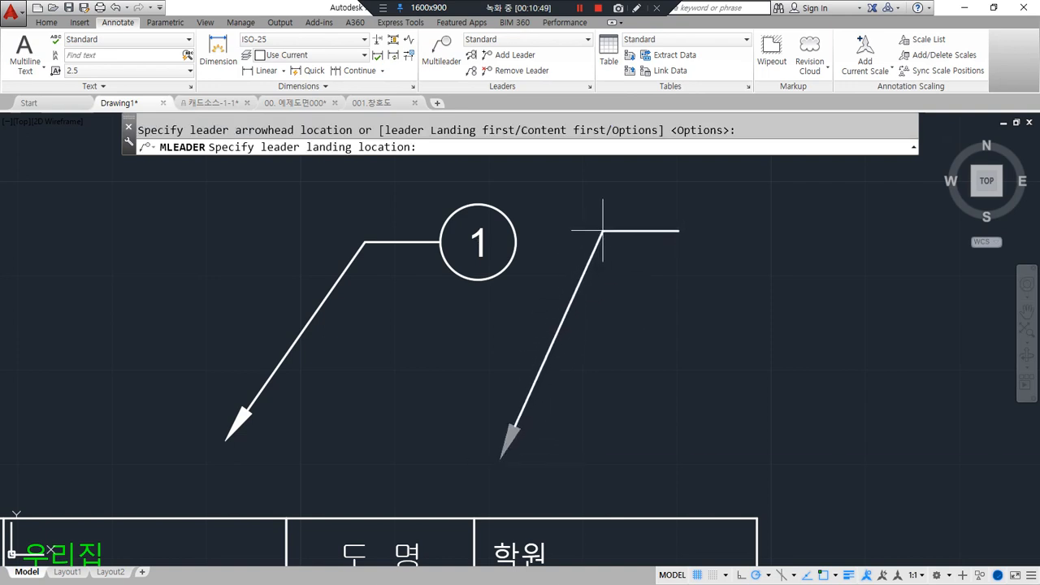
left_click(603, 225)
type("1")
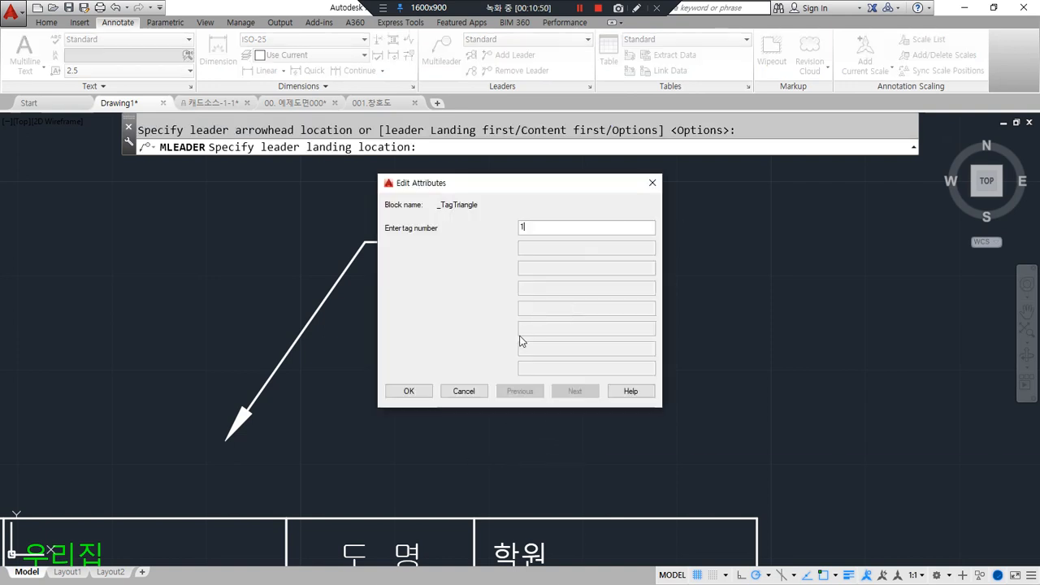
left_click(411, 392)
Step: Set the triangle multileader's leader type to None in its properties and close the properties
left_click(583, 279)
double_click(528, 390)
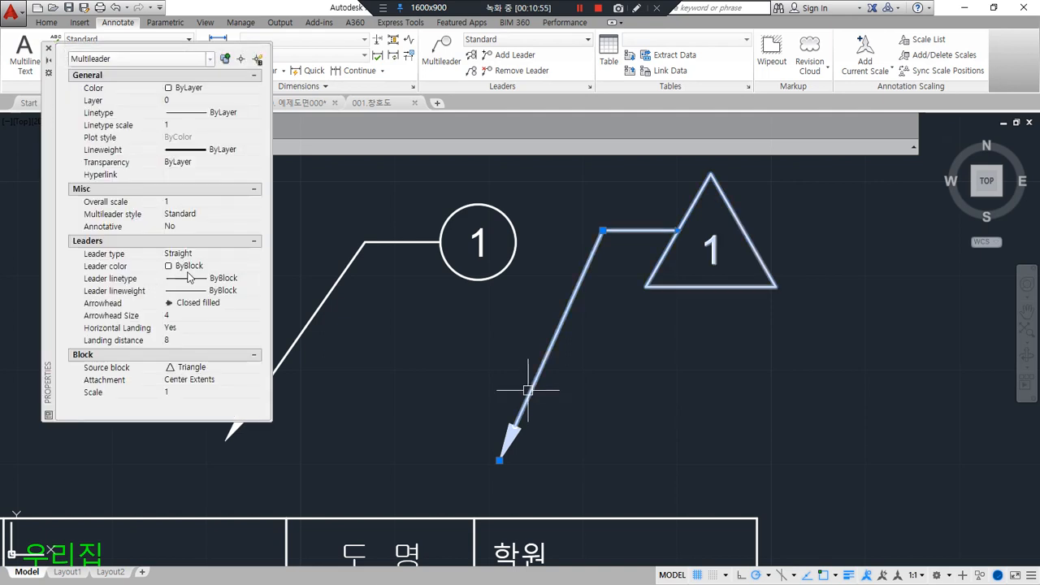
left_click(212, 255)
left_click(212, 255)
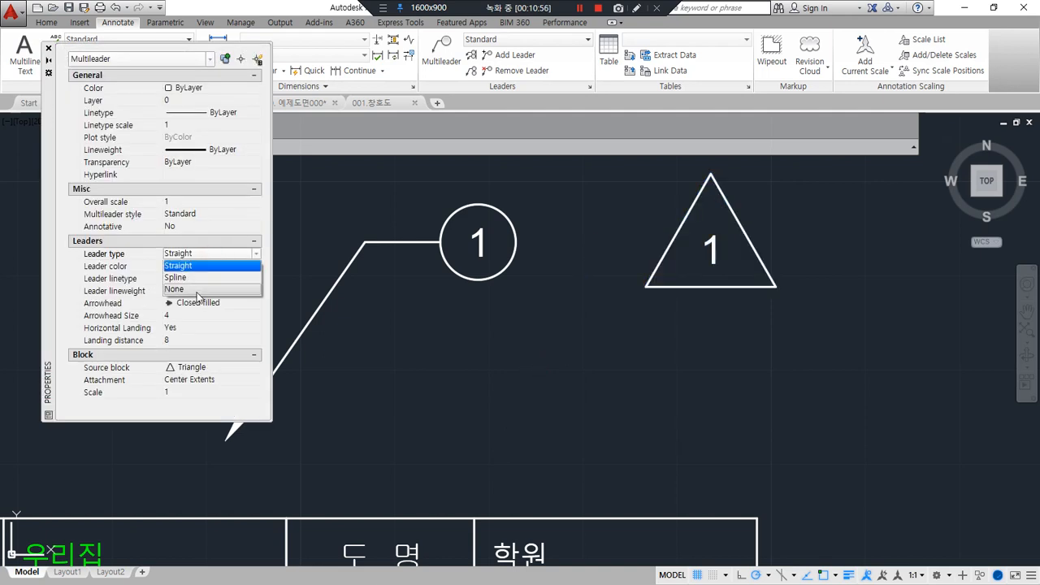
left_click(193, 290)
key("Escape")
middle_click_drag(792, 376, 638, 383)
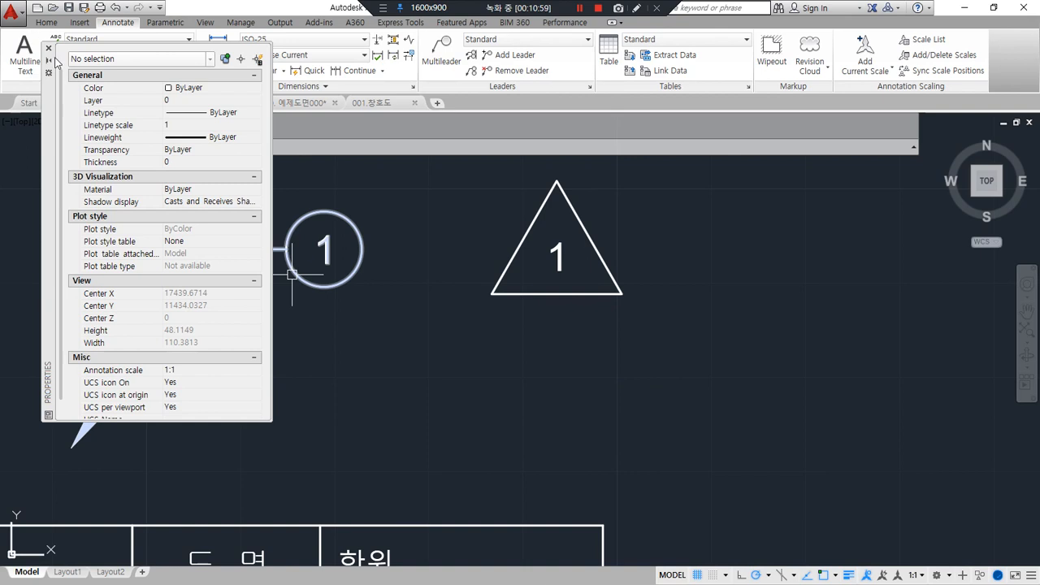
key("ctrl+1")
middle_click_drag(554, 297, 353, 297)
type("RE")
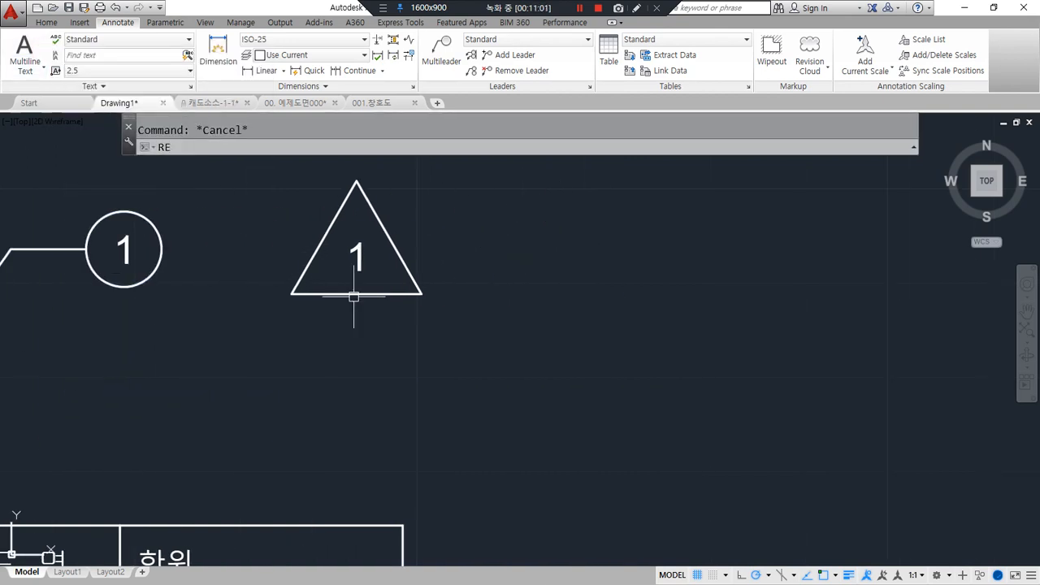
type("VCLOUD")
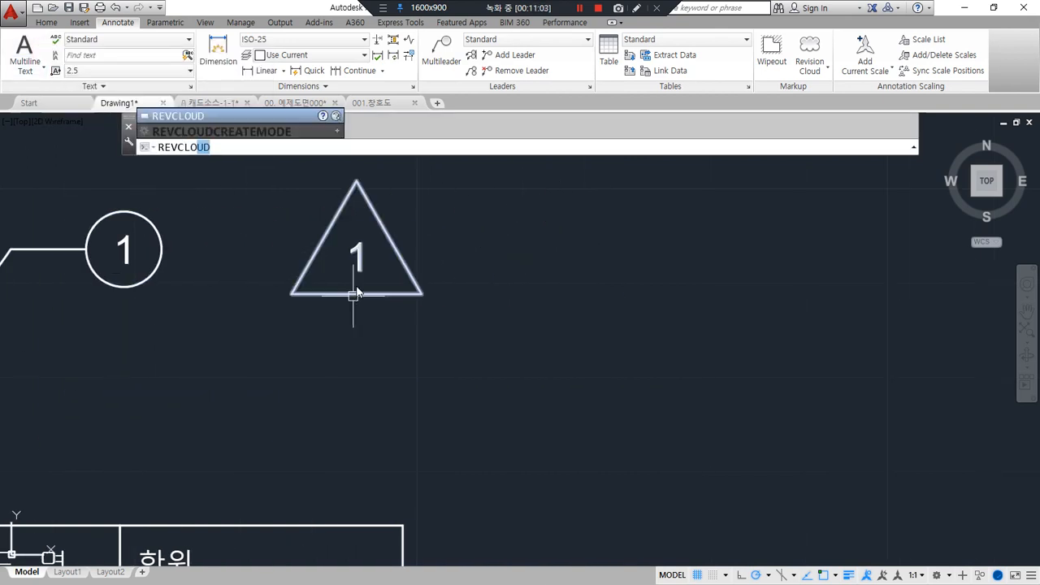
key("Return")
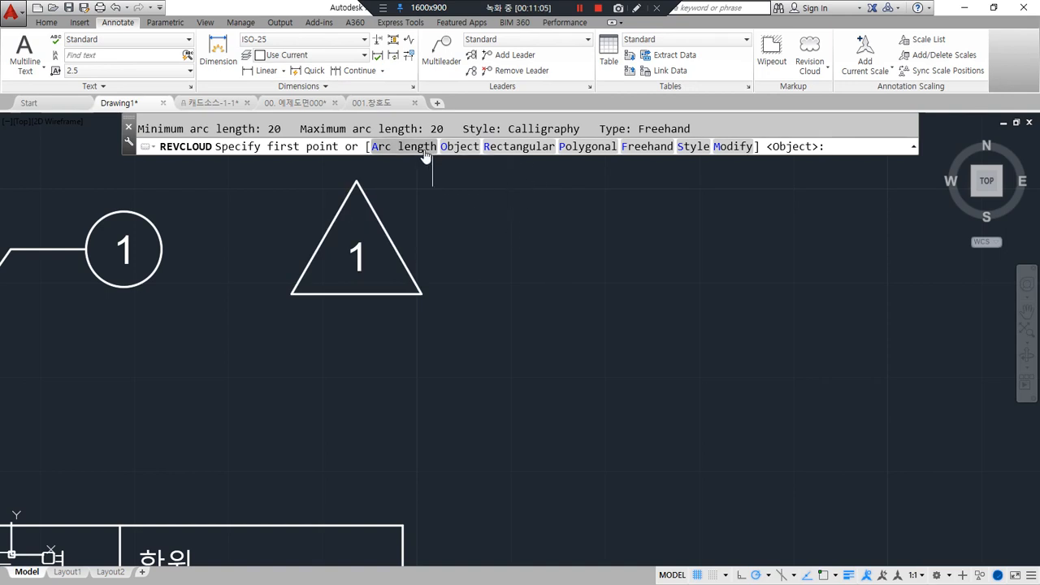
left_click(733, 146)
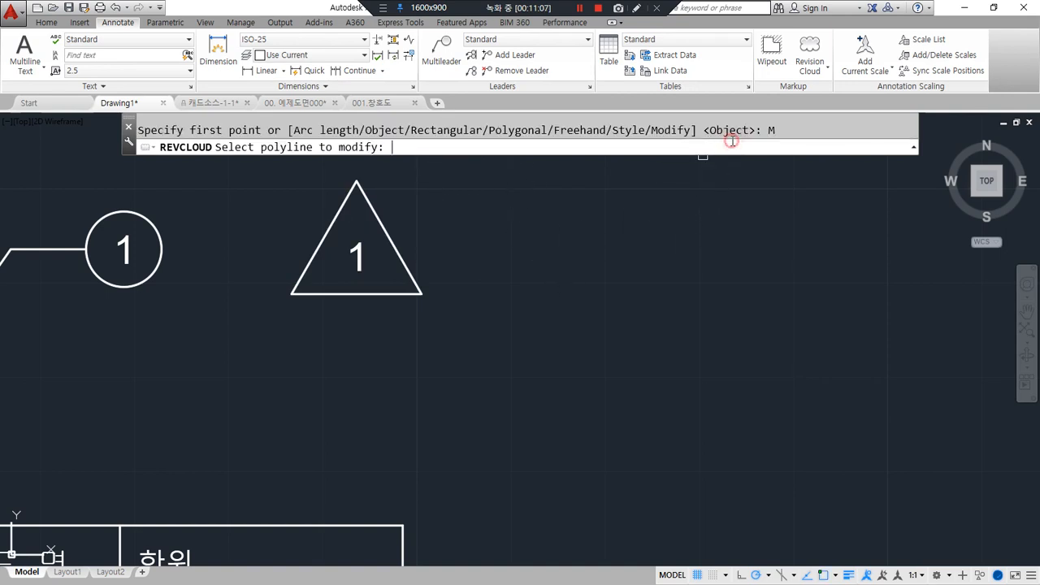
key("Escape")
Step: Draw a closed freehand revision cloud in Calligraphy style, starting above and to the right of the triangle tag and overlapping it
key("Return")
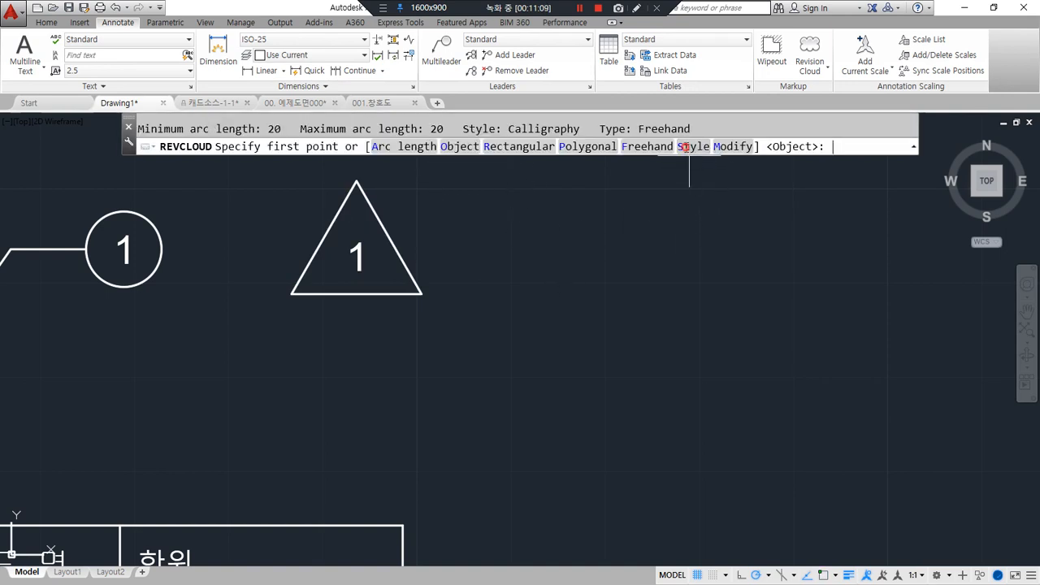
left_click(693, 147)
key("Return")
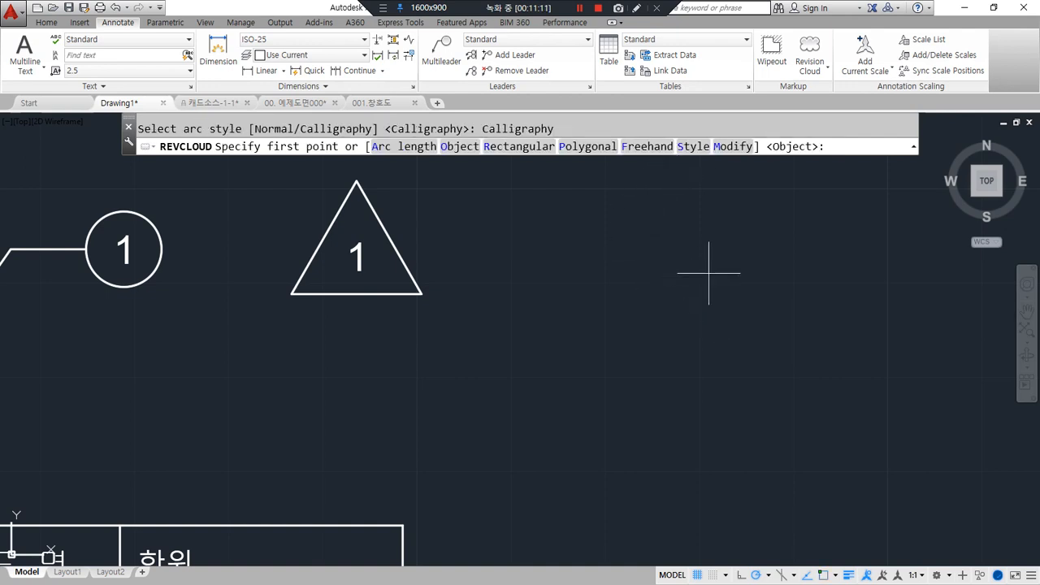
left_click(648, 147)
left_click(722, 257)
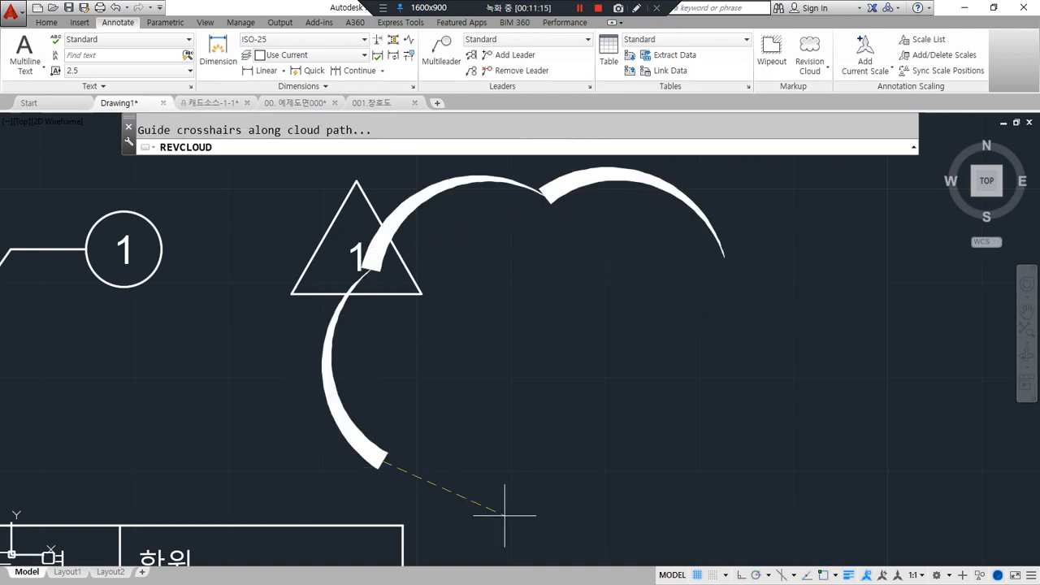
Step: Move the triangle tag up and to the left, clear of the revision cloud
type("m")
key("Return")
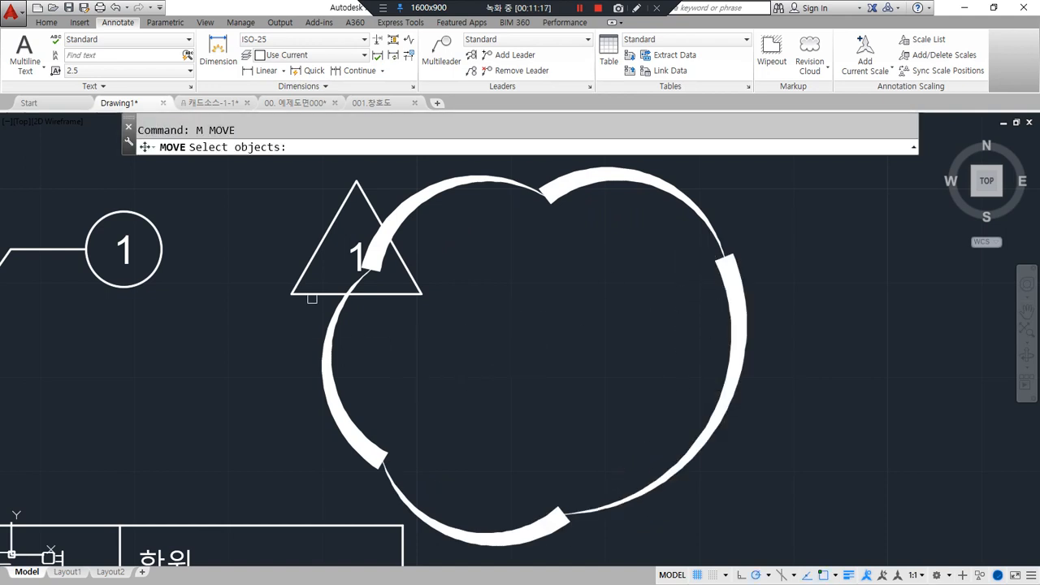
left_click(330, 221)
key("Return")
left_click(260, 364)
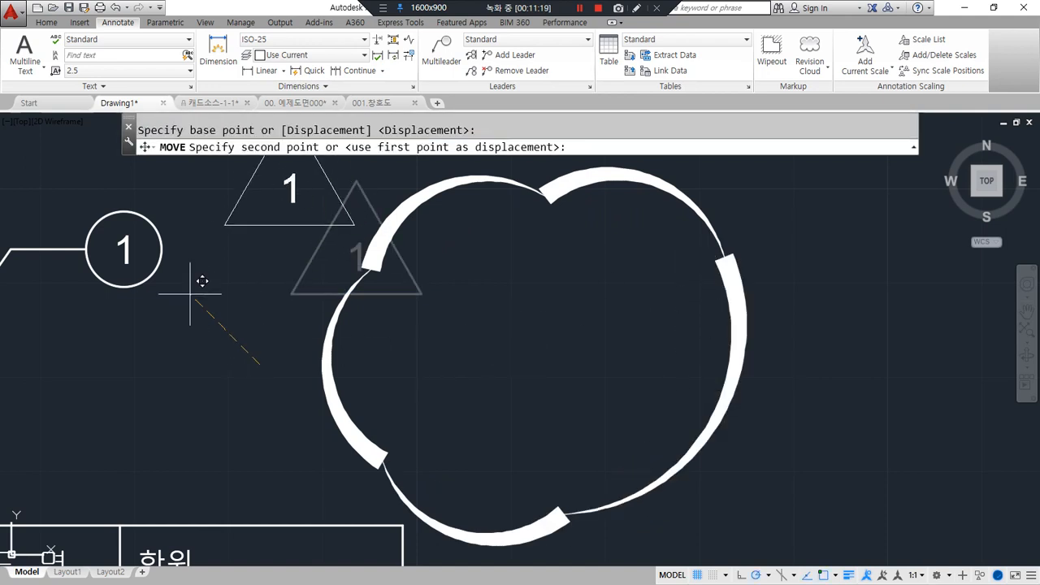
left_click(204, 285)
scroll(209, 288, "down", 2)
middle_click_drag(209, 288, 258, 360)
mouse_move(398, 478)
left_mouse_down()
mouse_move(371, 97)
mouse_move(500, 499)
mouse_move(376, 457)
left_mouse_up()
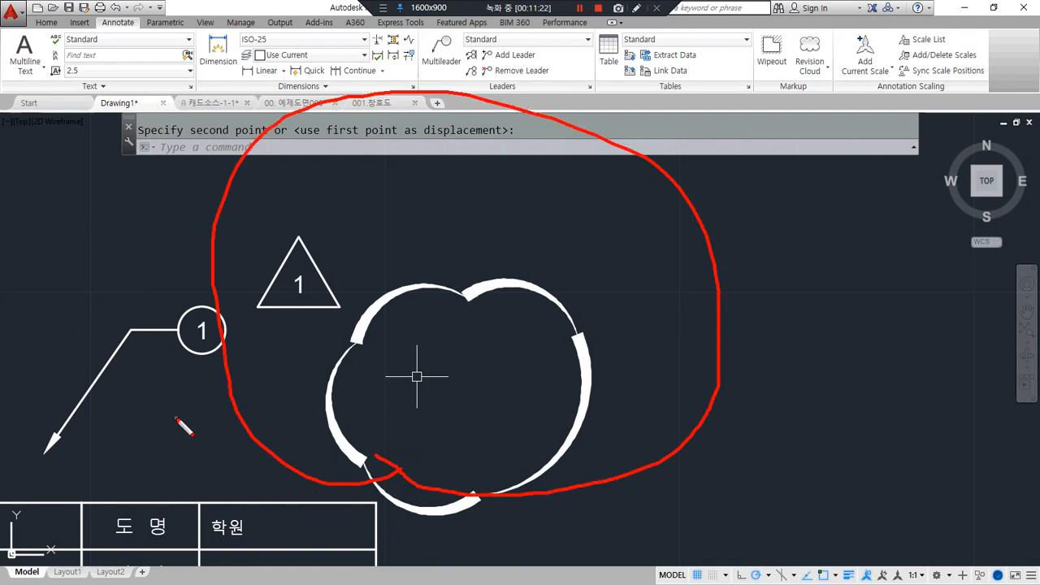
key("Escape")
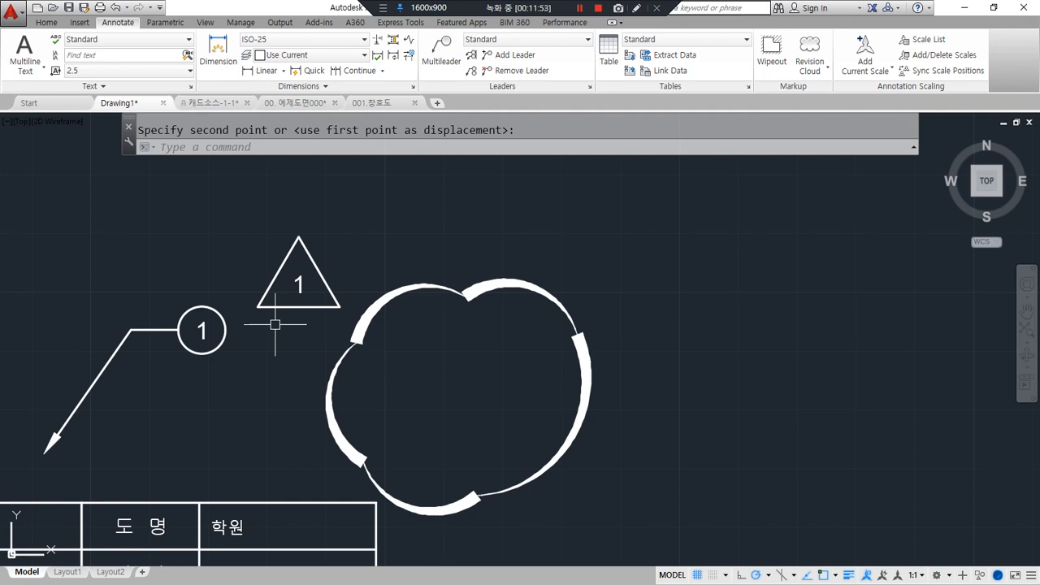
scroll(312, 341, "down", 4)
middle_click_drag(276, 339, 411, 304)
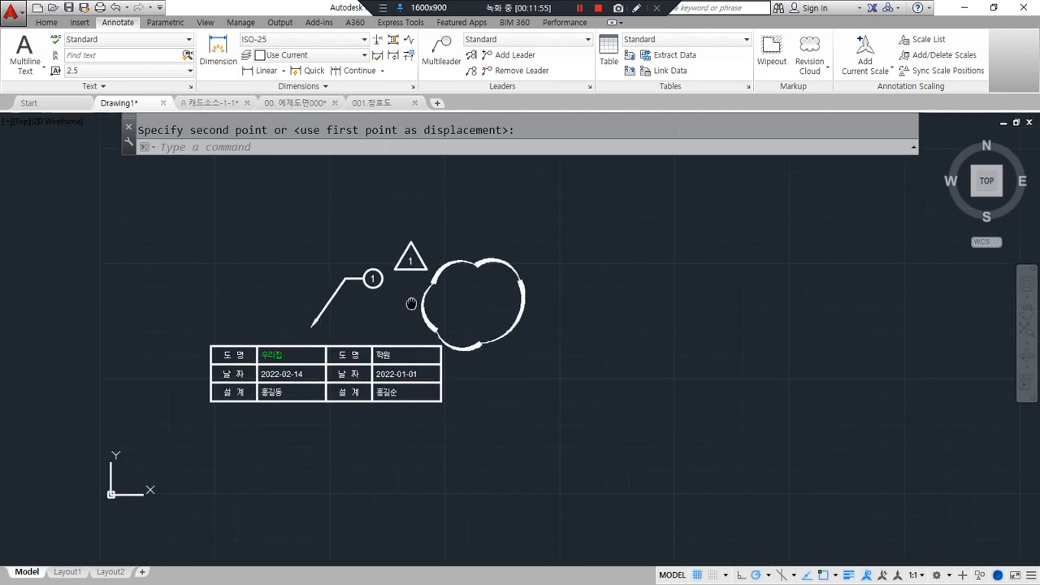
Step: Switch to the Notepad lecture notes and examine the command notes above the xclip line
key("alt+Tab")
left_click(170, 364)
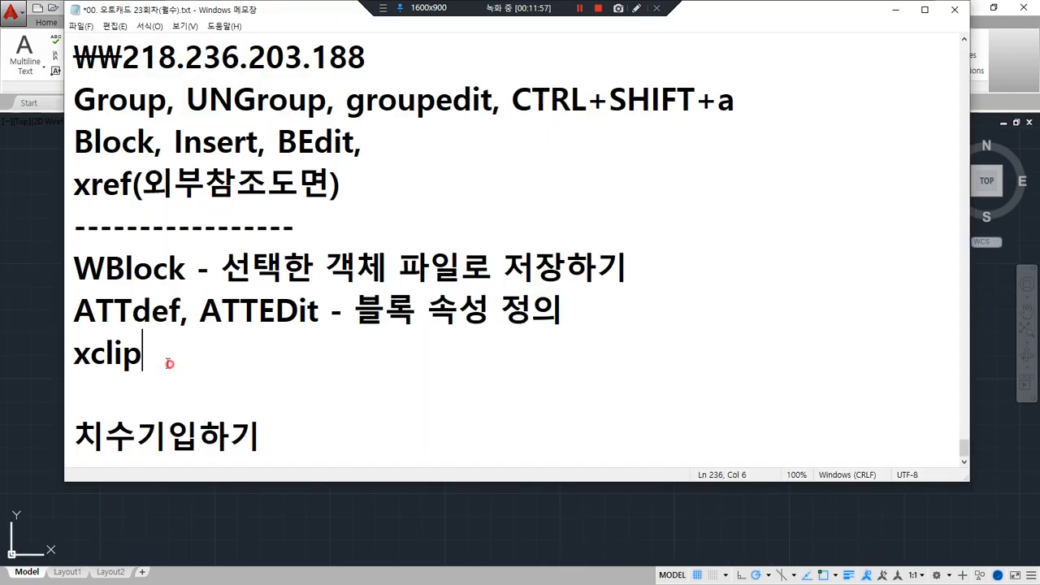
left_click_drag(169, 364, 75, 355)
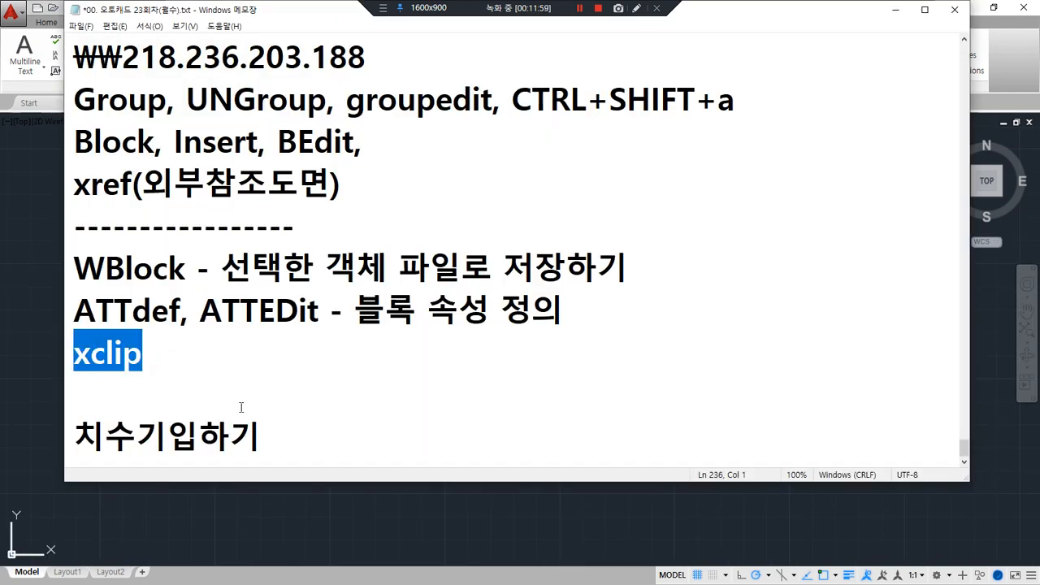
scroll(243, 408, "up", 5)
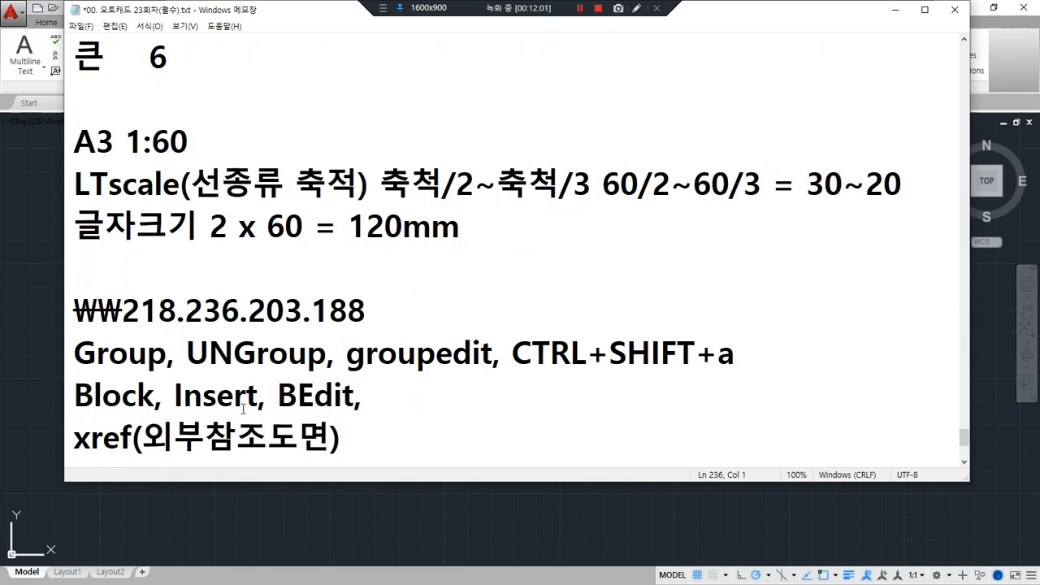
scroll(243, 409, "up", 3)
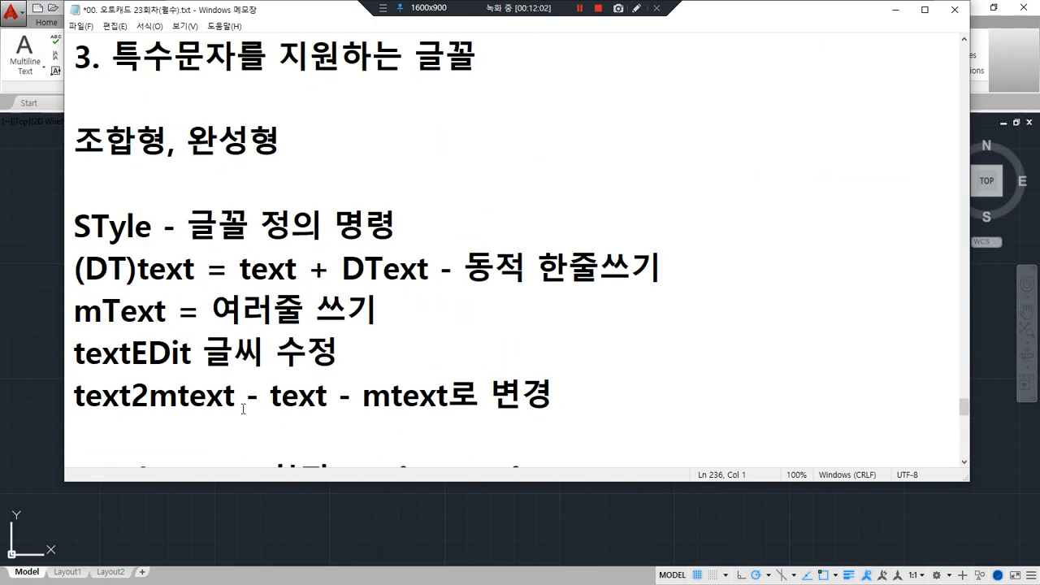
scroll(243, 409, "up", 5)
scroll(243, 409, "up", 2)
scroll(245, 409, "up", 1)
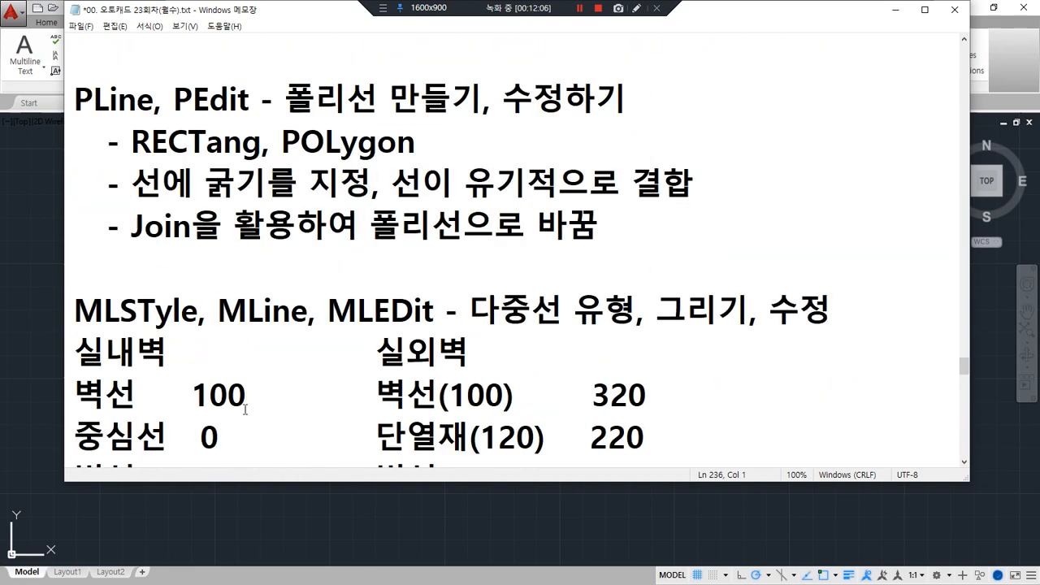
scroll(244, 409, "up", 2)
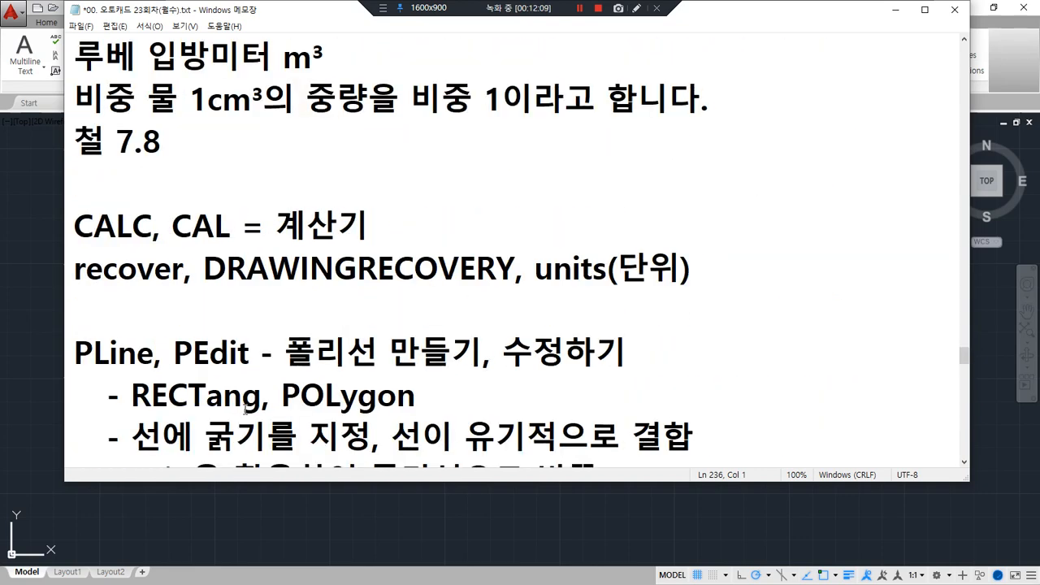
scroll(244, 409, "down", 7)
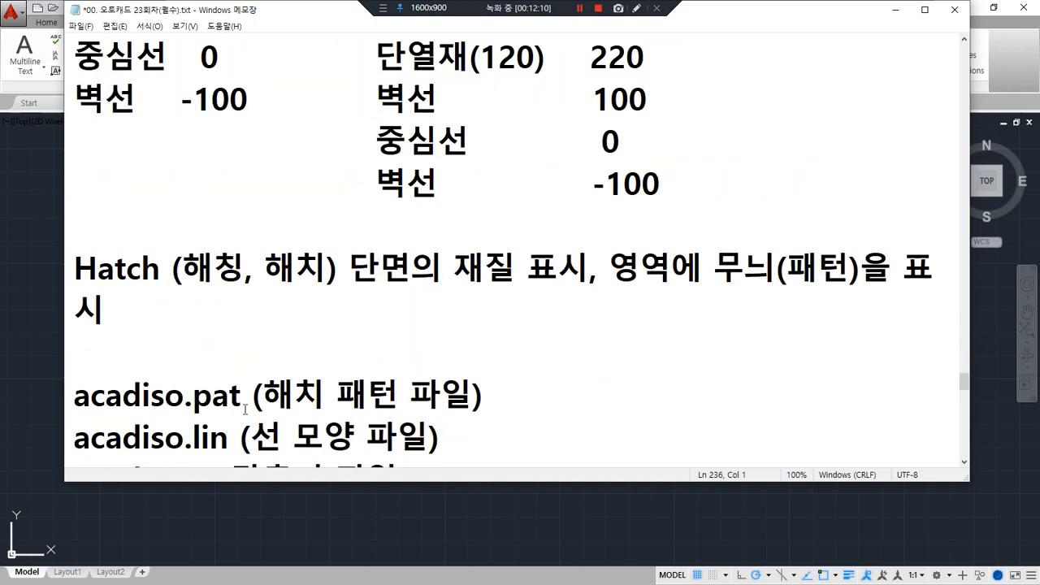
scroll(244, 408, "down", 3)
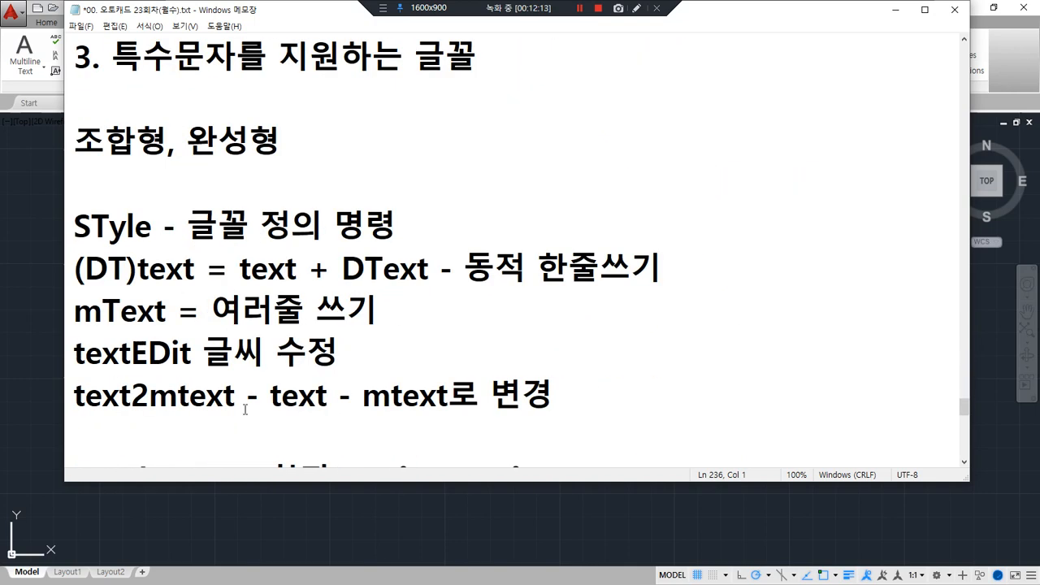
scroll(245, 409, "down", 1)
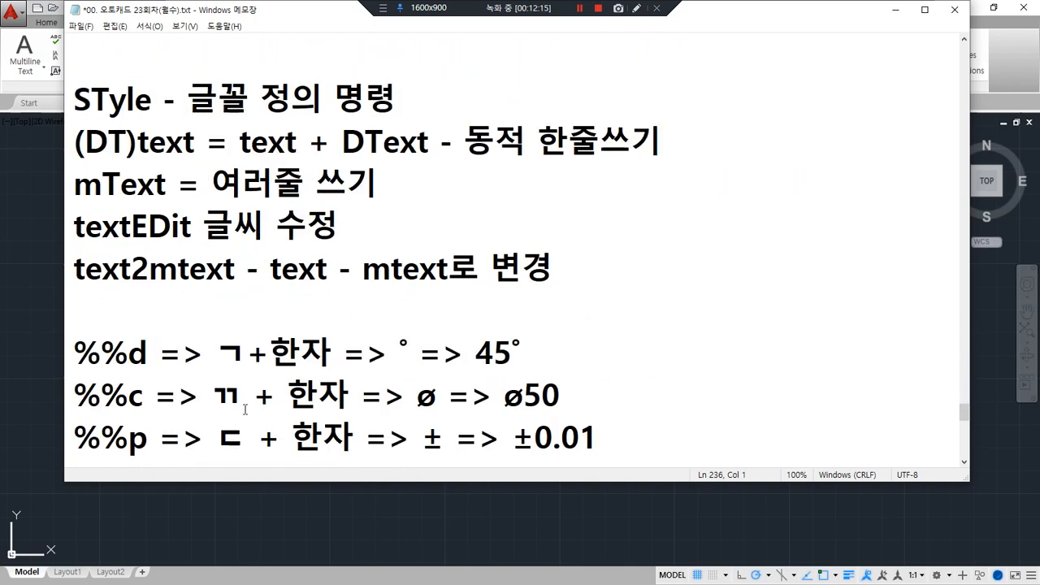
scroll(245, 409, "down", 5)
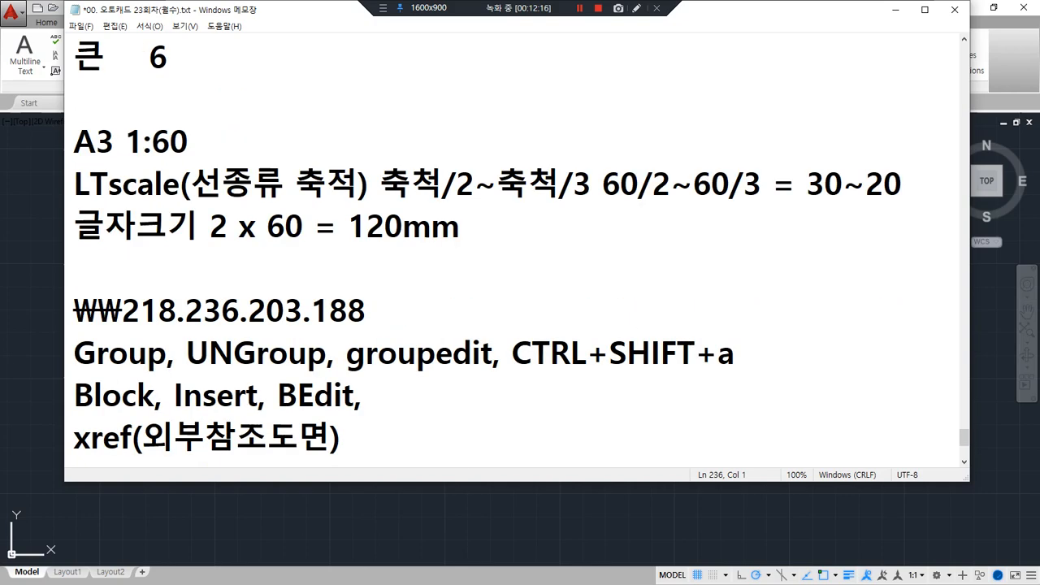
Step: Append ", wipeout, revcloud, draworder" to the xclip line in the notes
scroll(154, 410, "down", 2)
left_click(143, 372)
left_click_drag(281, 374, 69, 373)
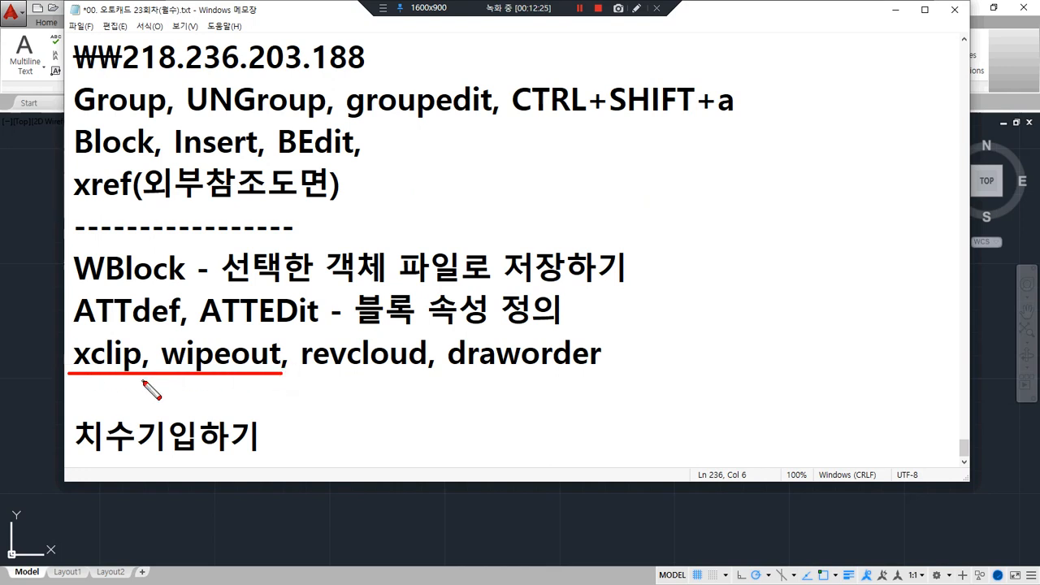
mouse_move(130, 390)
left_mouse_down()
mouse_move(60, 351)
mouse_move(138, 335)
mouse_move(117, 400)
mouse_move(81, 393)
mouse_move(138, 324)
mouse_move(130, 388)
left_mouse_up()
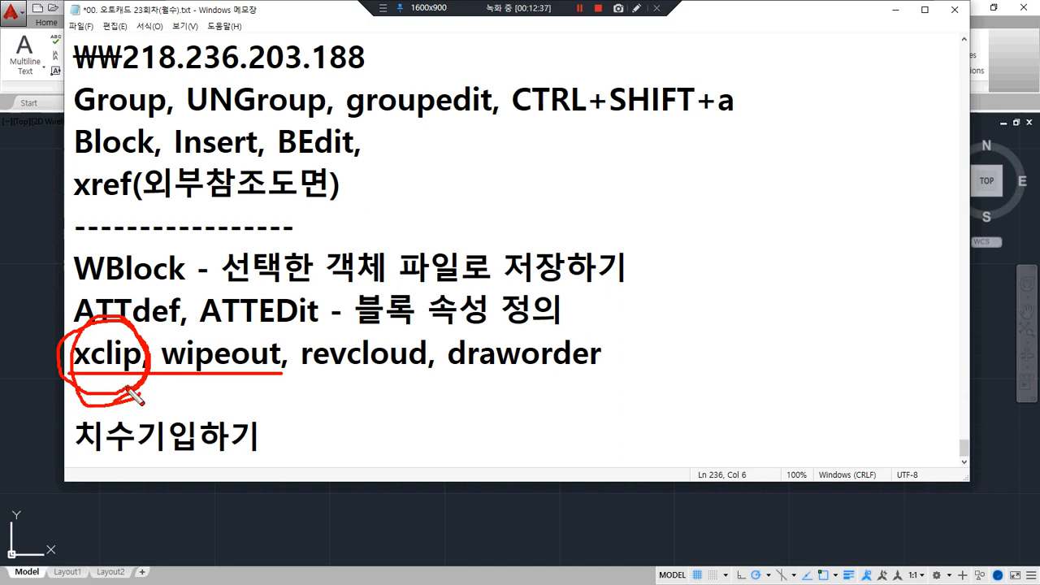
mouse_move(244, 390)
left_mouse_down()
mouse_move(177, 383)
mouse_move(233, 328)
mouse_move(248, 397)
left_mouse_up()
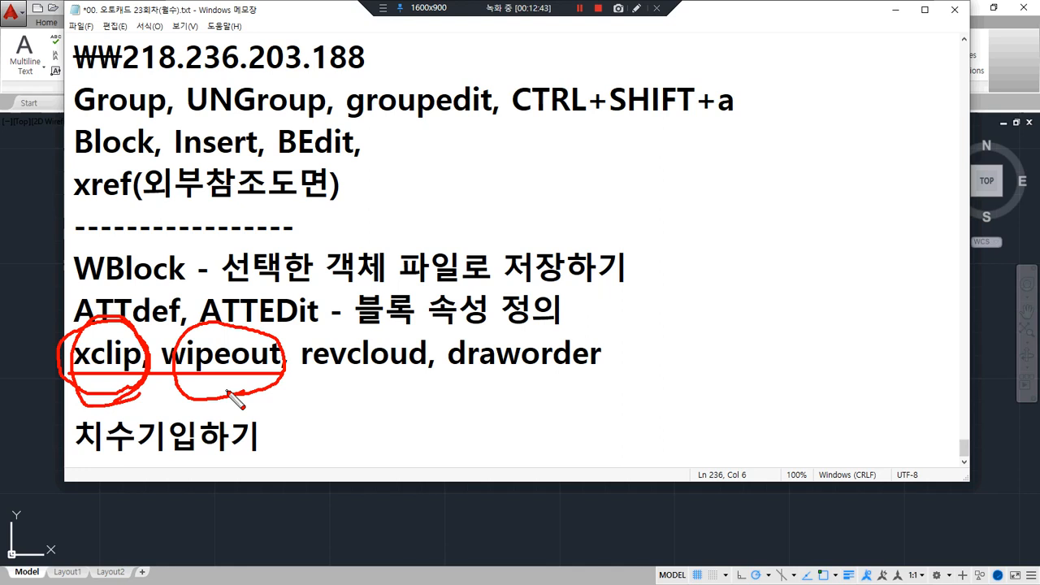
key("Escape")
Step: Add the explanations "(감추기)" after wipeout and "(블록자르기)" after xclip in the notes
left_click(279, 366)
type("(감추기)")
left_click(142, 357)
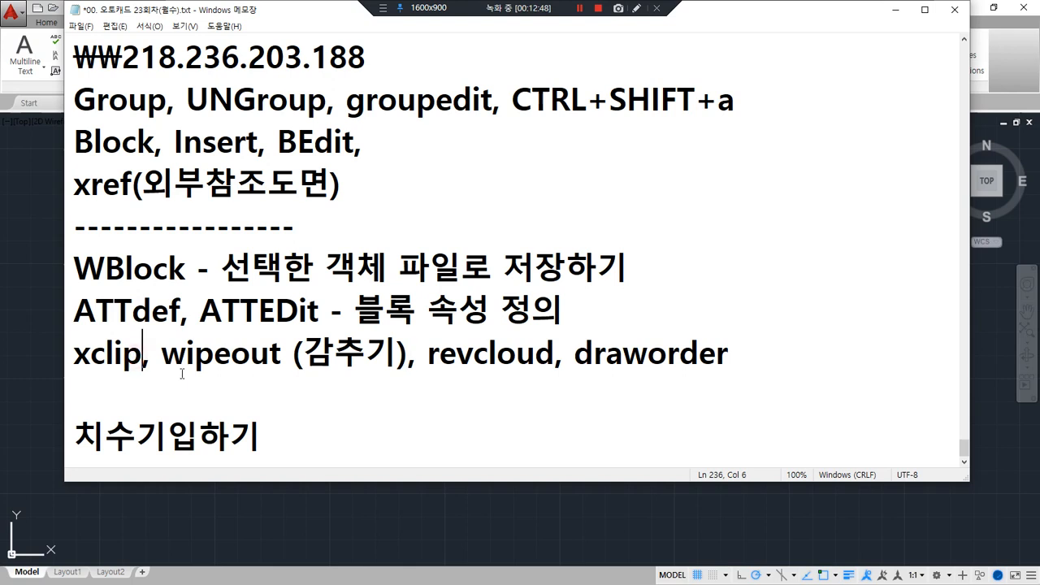
type("(부")
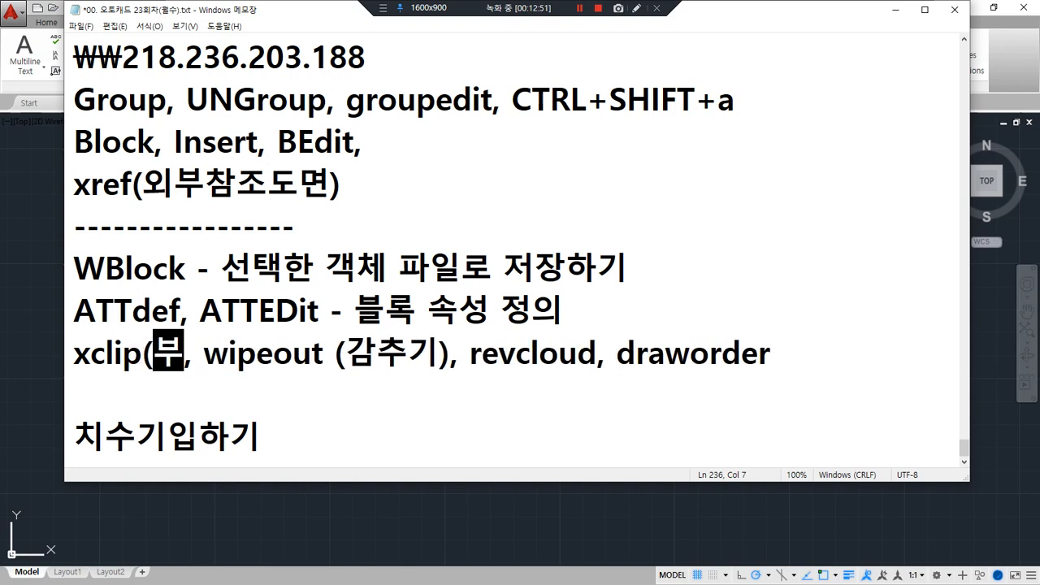
key("BackSpace")
type("블록자")
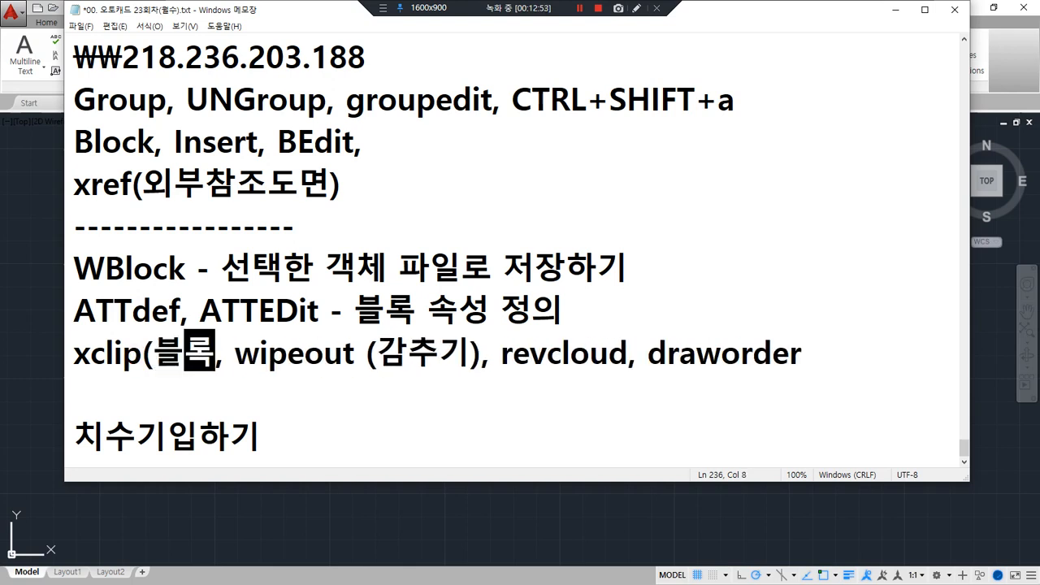
type("르기)")
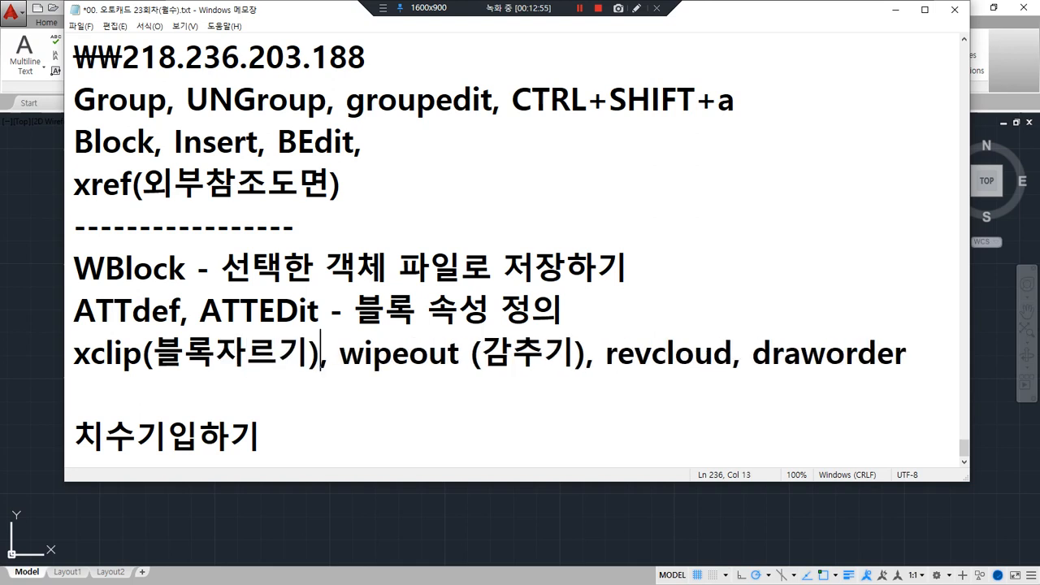
Step: Put revcloud and draworder on their own line in the notes and add "(개정마크)" after revcloud
left_click(604, 353)
key("BackSpace")
key("BackSpace")
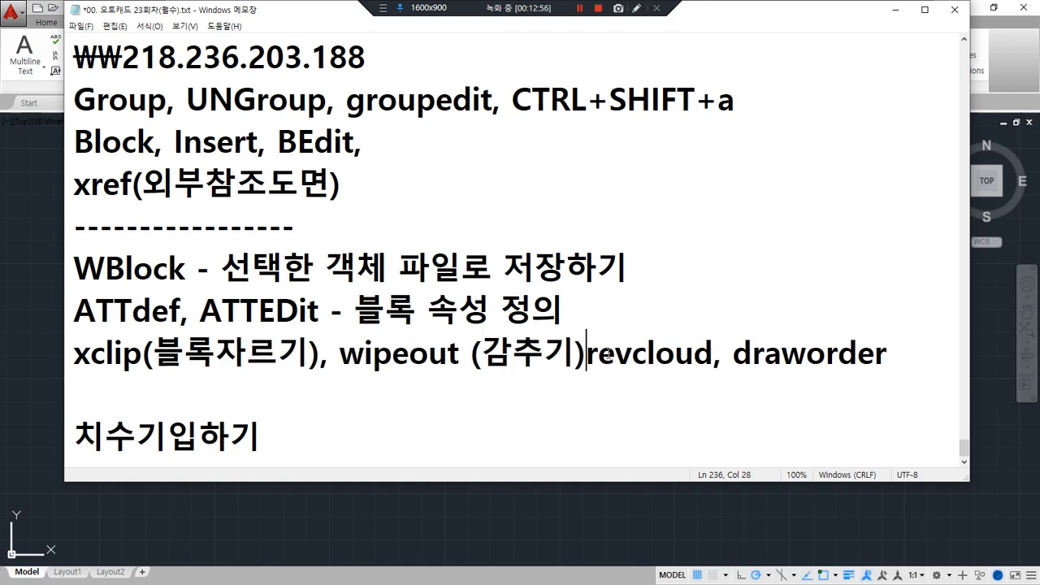
key("Return")
key("Right")
key("Right")
key("Right")
key("Right")
key("Right")
key("Right")
key("Right")
key("Right")
type("(개정마크)")
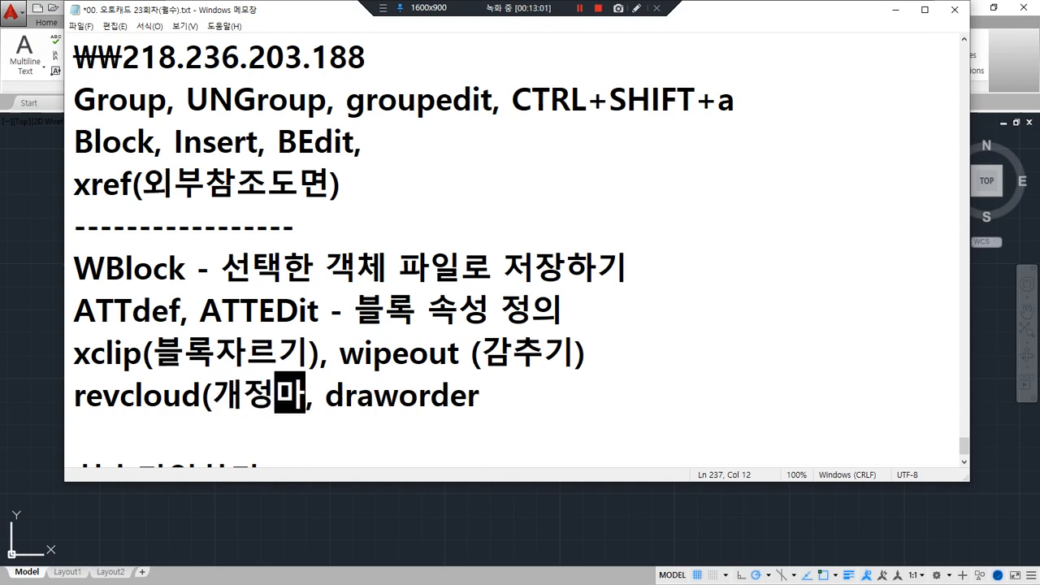
Step: Add "(작업순서)" after draworder and write "overkill(겹치는선 지우기)" on a separate line beneath it
type("(작업순서), overkill")
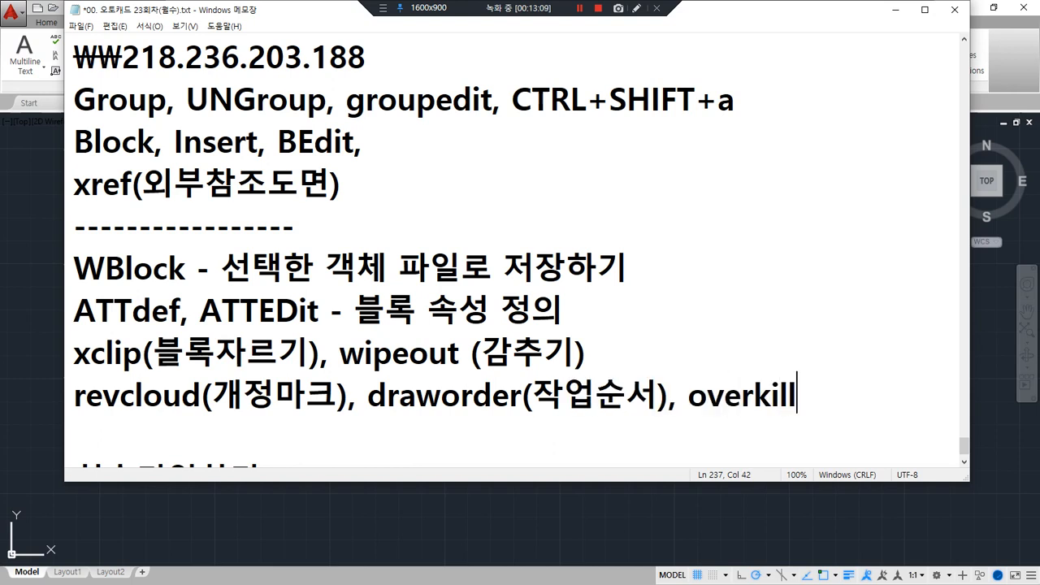
type("(겹치")
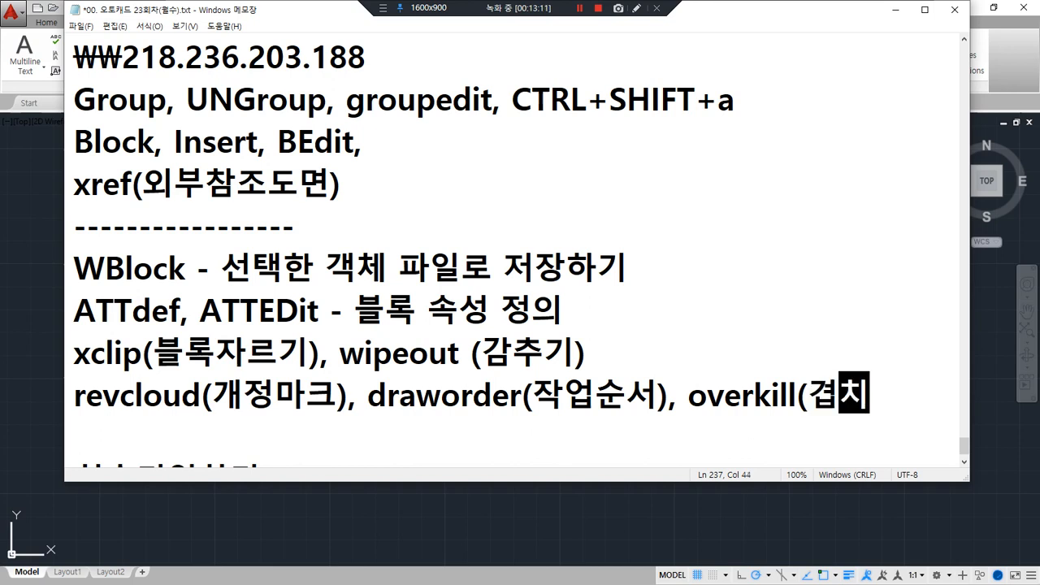
type("는ㅅ선 지우기)")
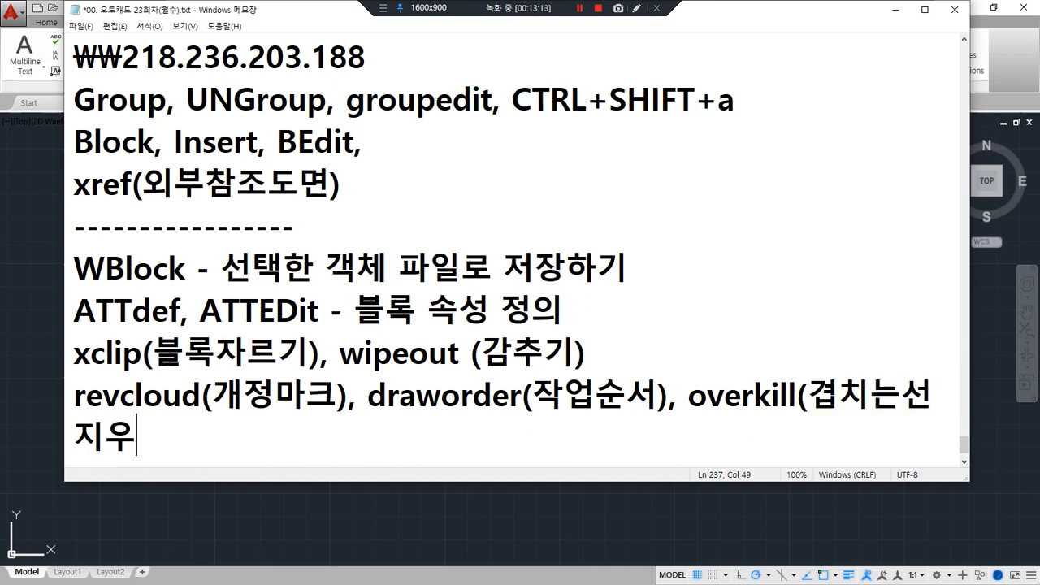
left_click(686, 396)
key("BackSpace")
key("BackSpace")
key("Return")
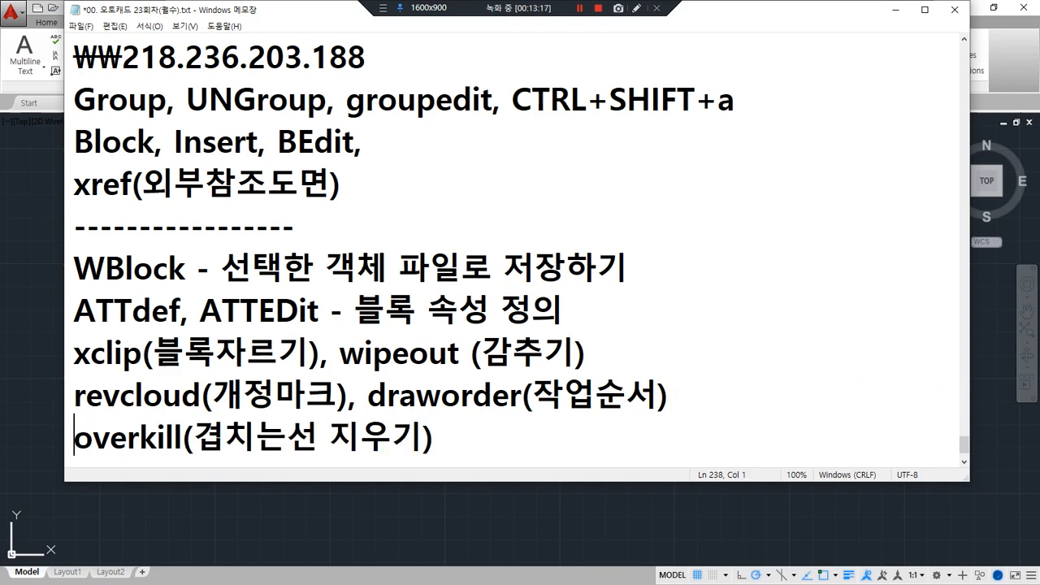
Step: Insert a blank line between the ATTdef line and the xclip line in the notes
scroll(679, 396, "down", 1)
left_click(617, 218)
key("Return")
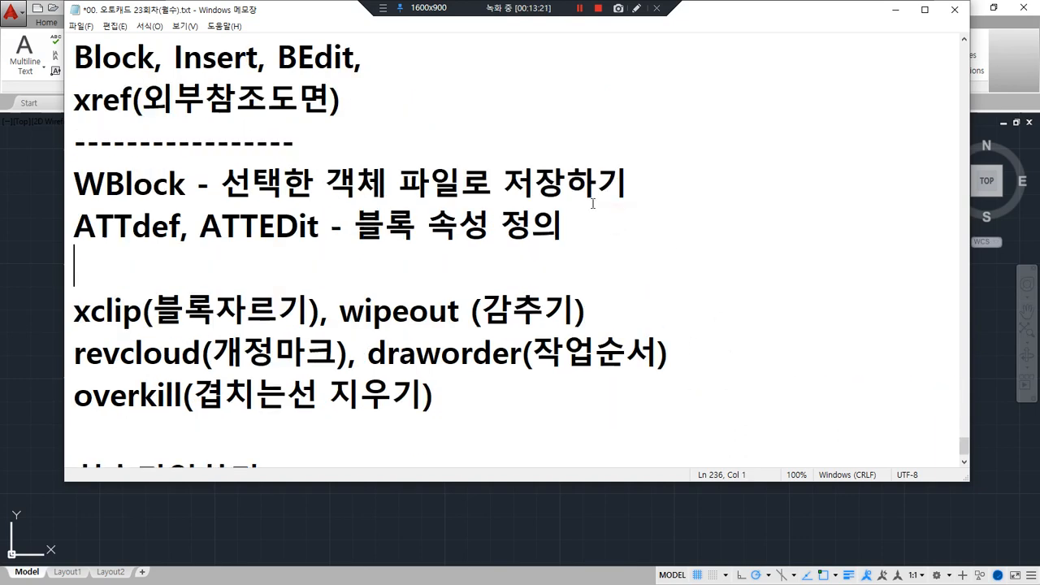
left_click_drag(337, 331, 599, 332)
key("Escape")
Step: Switch to AutoCAD and draw a six-point wipeout over the second label column of the title table
left_click(478, 494)
scroll(280, 415, "up", 4)
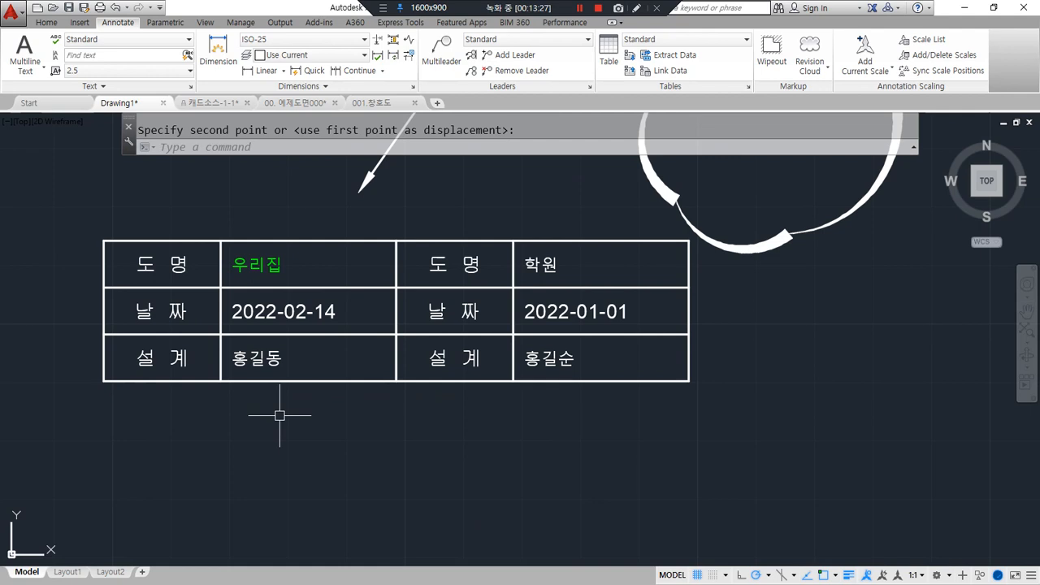
type("wi")
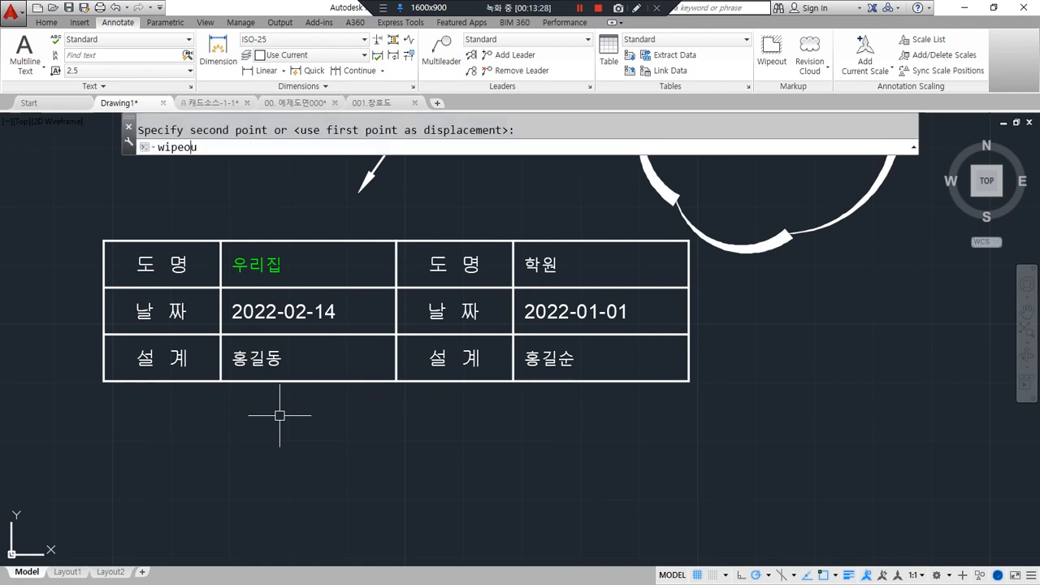
type("peou")
key("Return")
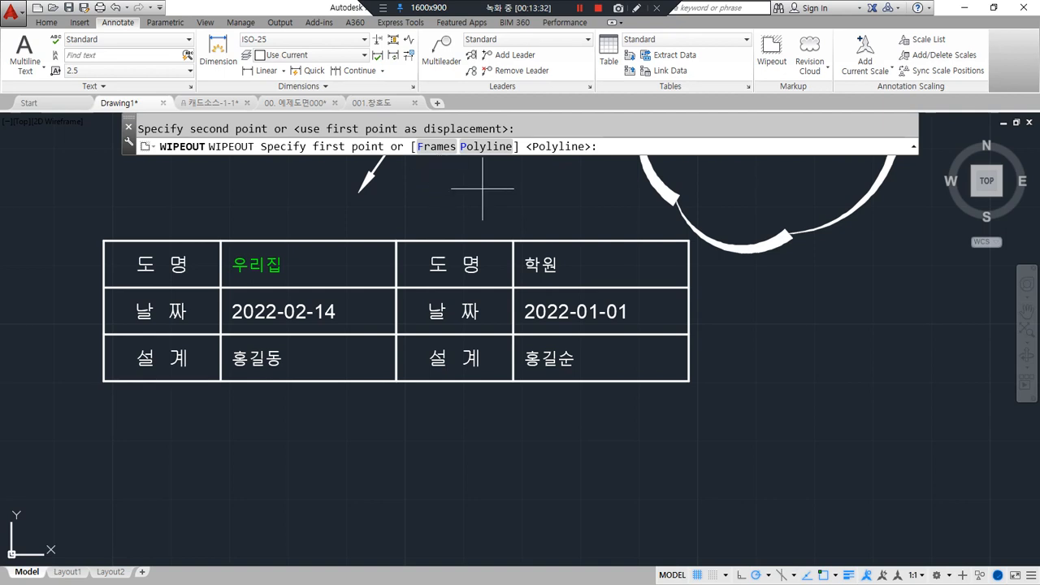
mouse_move(362, 174)
left_mouse_down()
mouse_move(325, 169)
mouse_move(363, 189)
left_mouse_up()
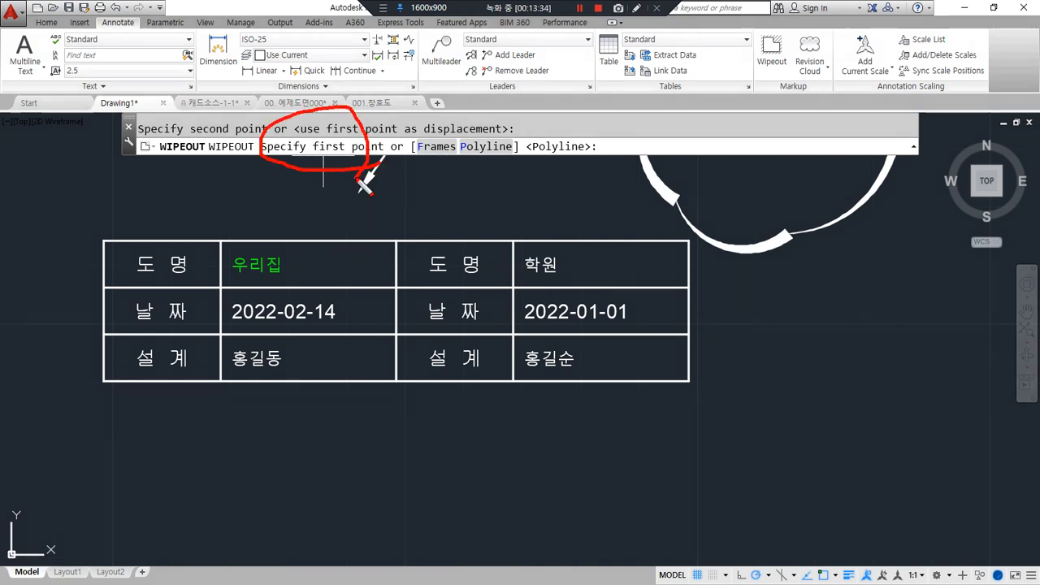
left_click(451, 192)
left_click(371, 220)
left_click(360, 421)
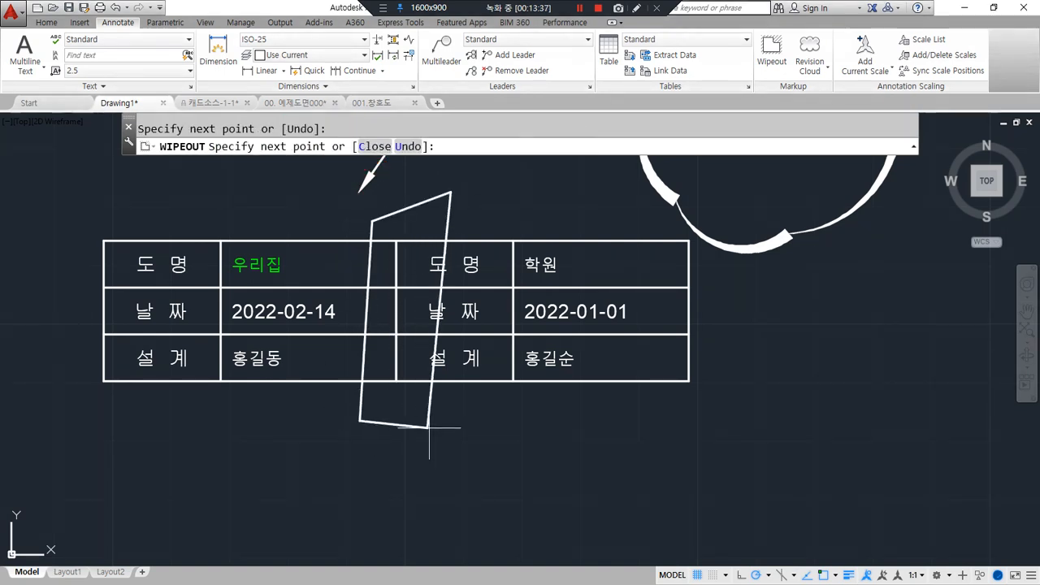
left_click(536, 427)
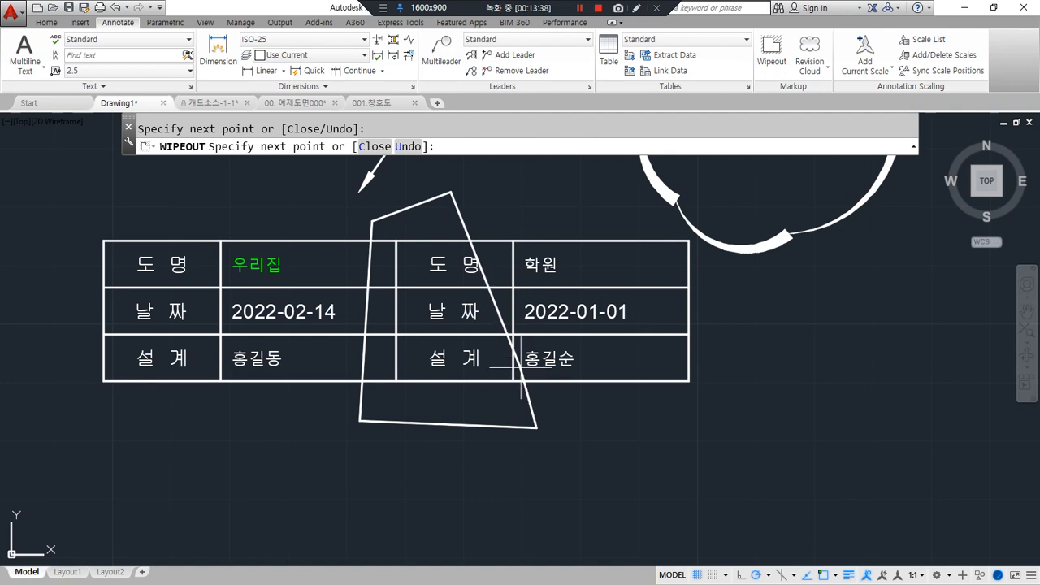
left_click(522, 379)
left_click(521, 215)
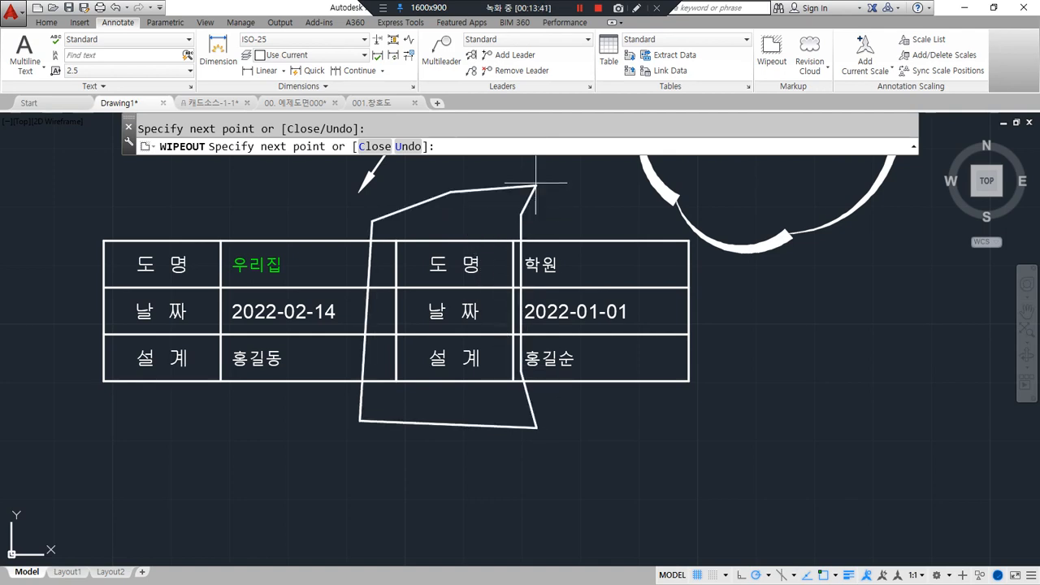
key("Return")
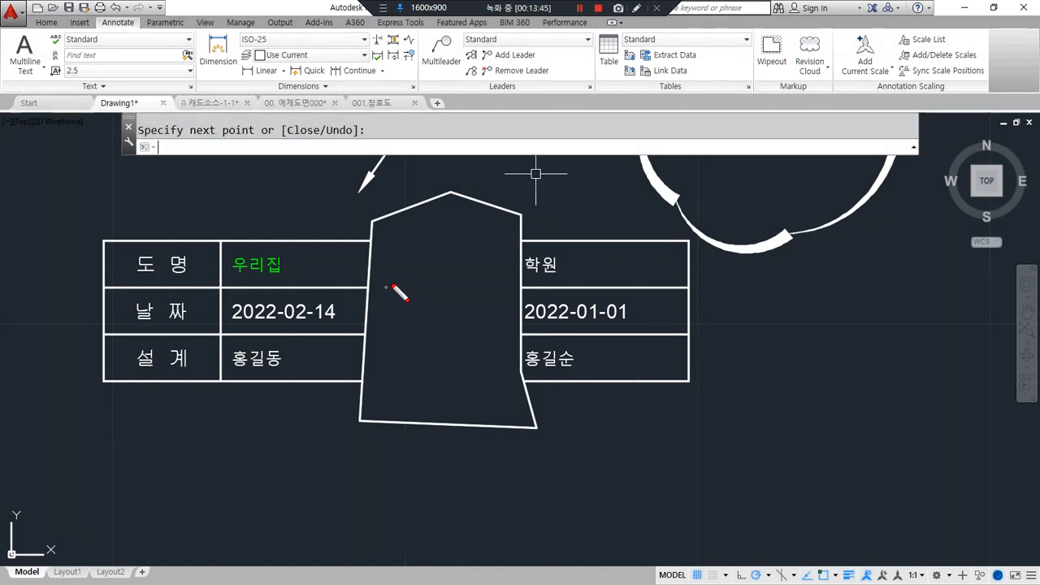
left_click_drag(445, 199, 381, 227)
left_click_drag(447, 215, 368, 278)
left_click_drag(489, 243, 380, 333)
left_click_drag(483, 293, 397, 395)
left_click_drag(339, 242, 572, 249)
left_click_drag(321, 313, 588, 310)
left_click_drag(362, 336, 449, 338)
key("Escape")
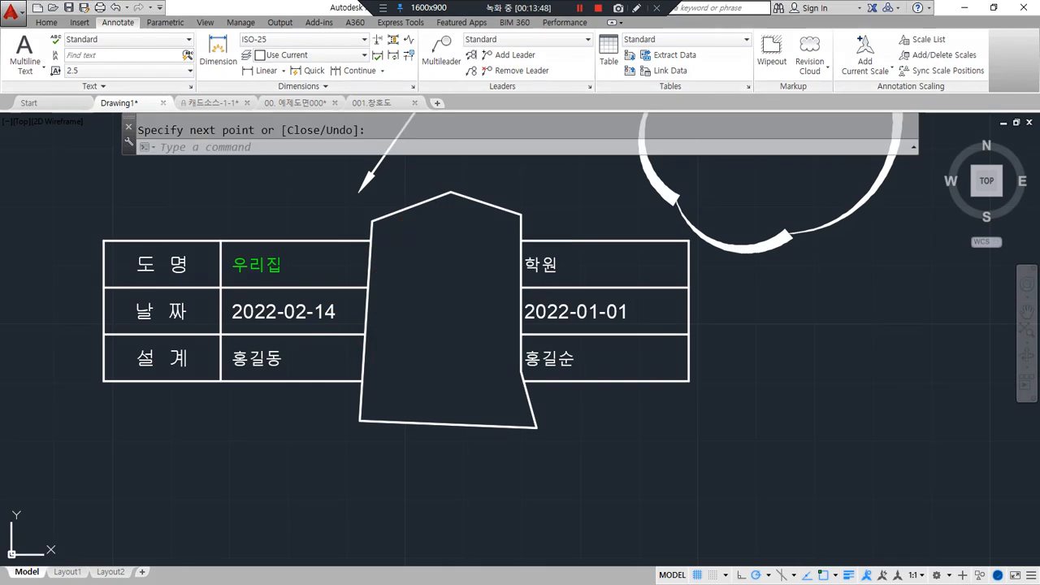
Step: Move the wipeout left so it covers the first label column of the title table
type("m")
key("space")
left_click(490, 426)
key("space")
left_click(443, 446)
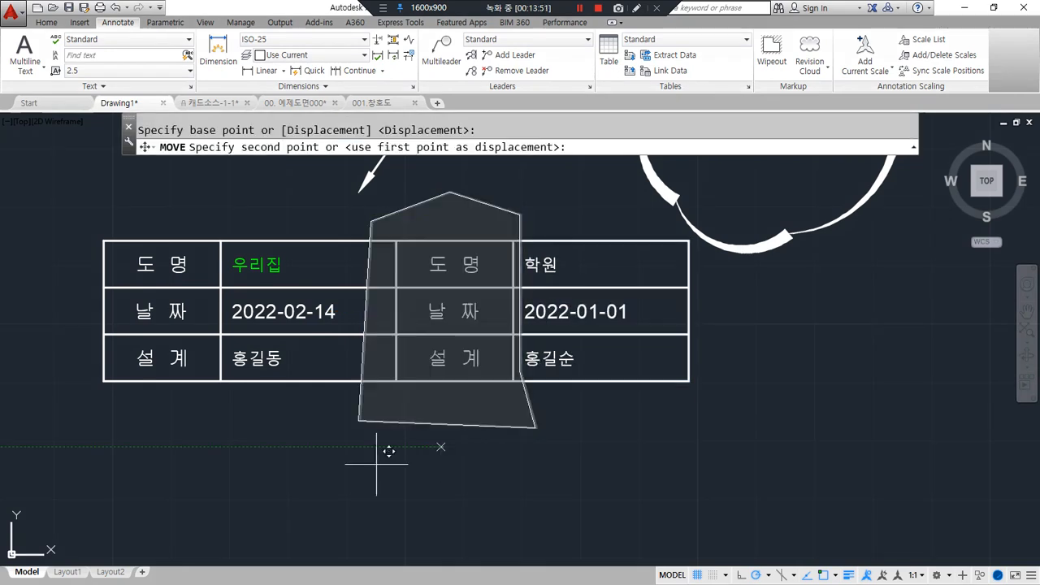
left_click(158, 434)
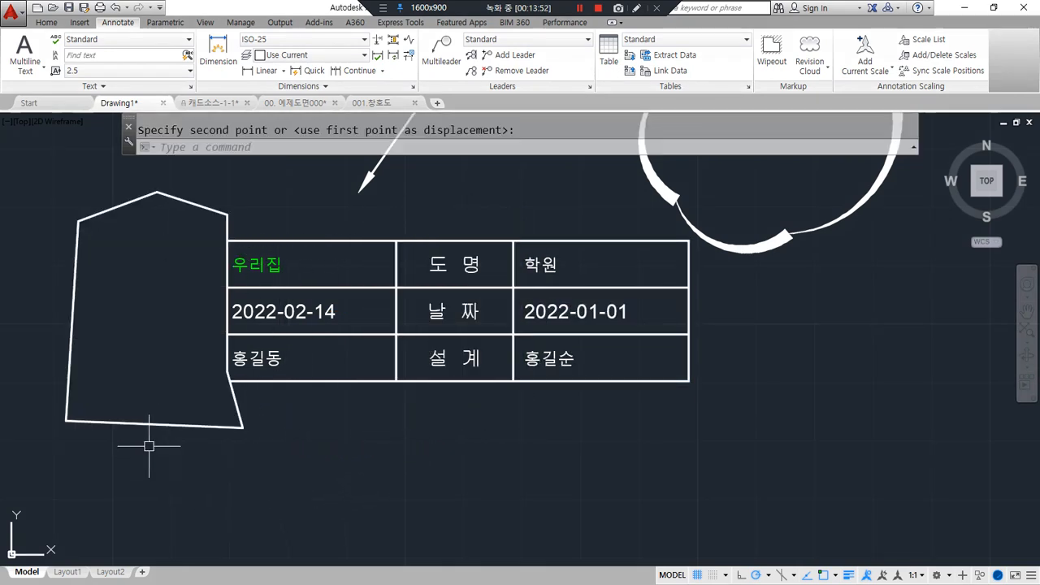
Step: Move the wipeout about 49.7 units right, back over the second label column of the table
key("space")
left_click(173, 426)
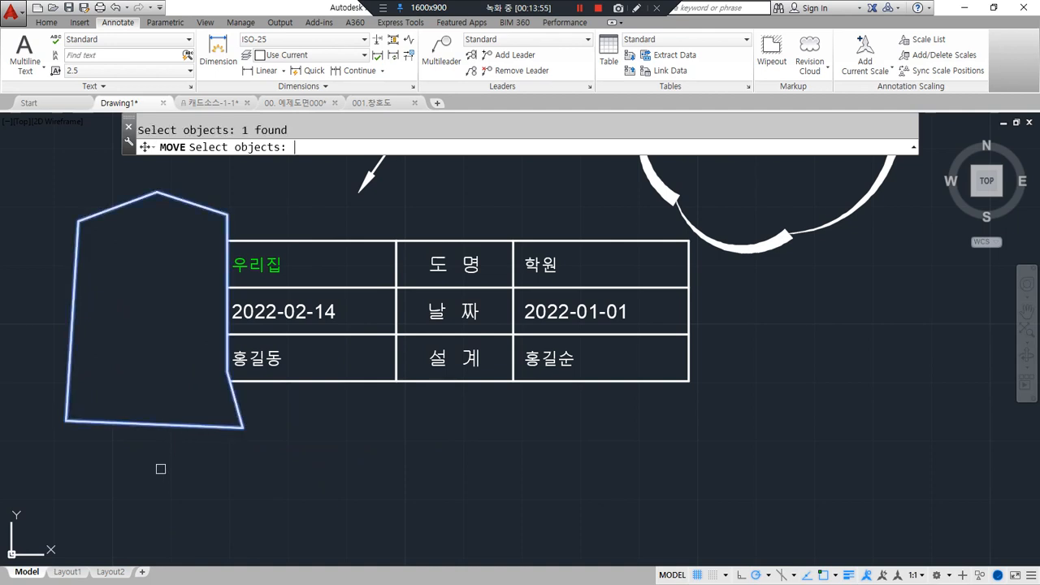
key("space")
left_click(158, 471)
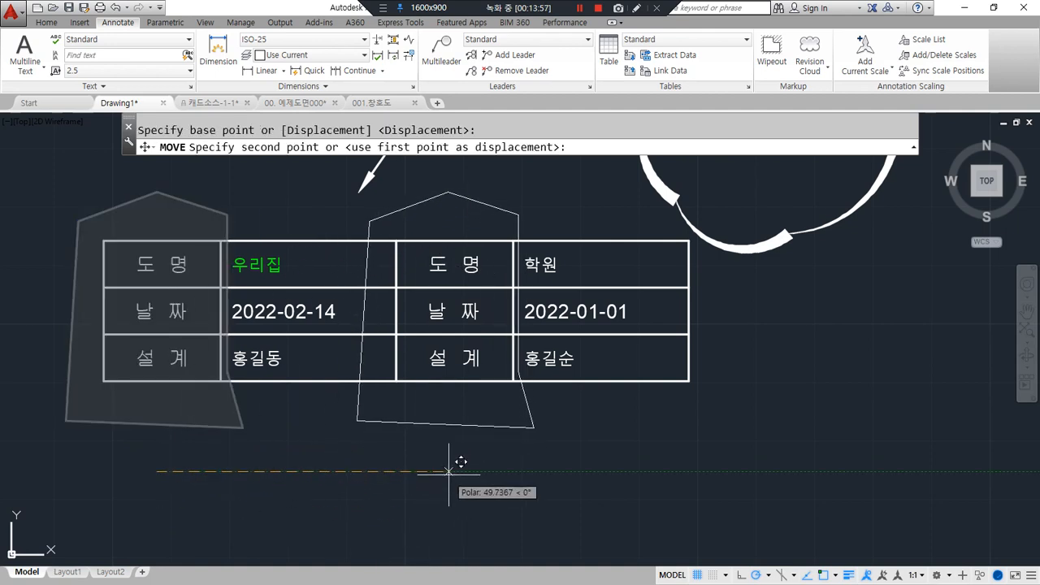
left_click(449, 471)
key("Escape")
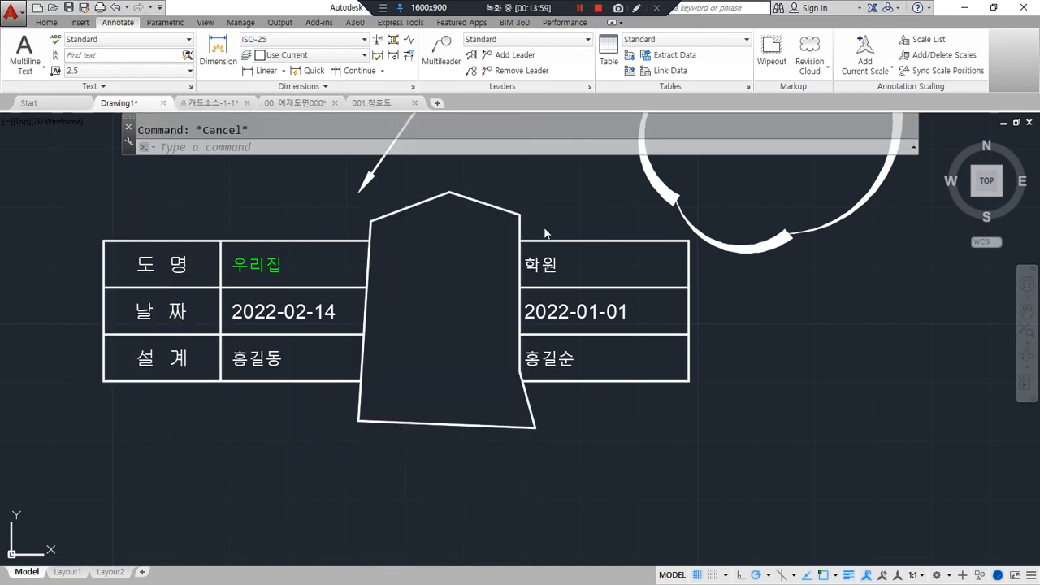
Step: Erase the six-point wipeout covering the title table
left_click(494, 213)
key("Escape")
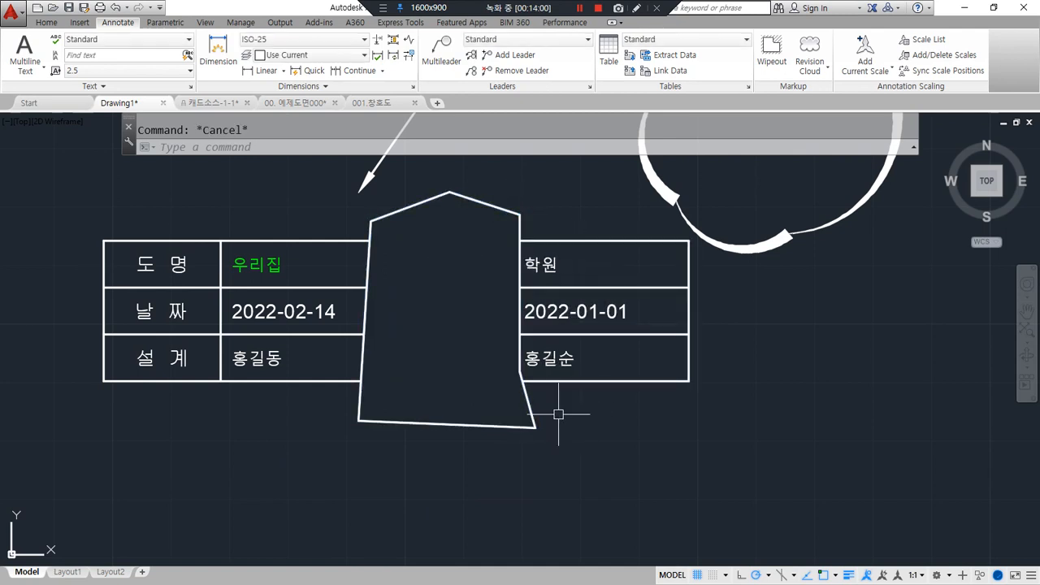
mouse_move(350, 419)
left_mouse_down()
mouse_move(529, 425)
mouse_move(517, 242)
left_mouse_up()
left_click_drag(508, 199, 359, 197)
left_click(425, 425)
left_click(399, 418)
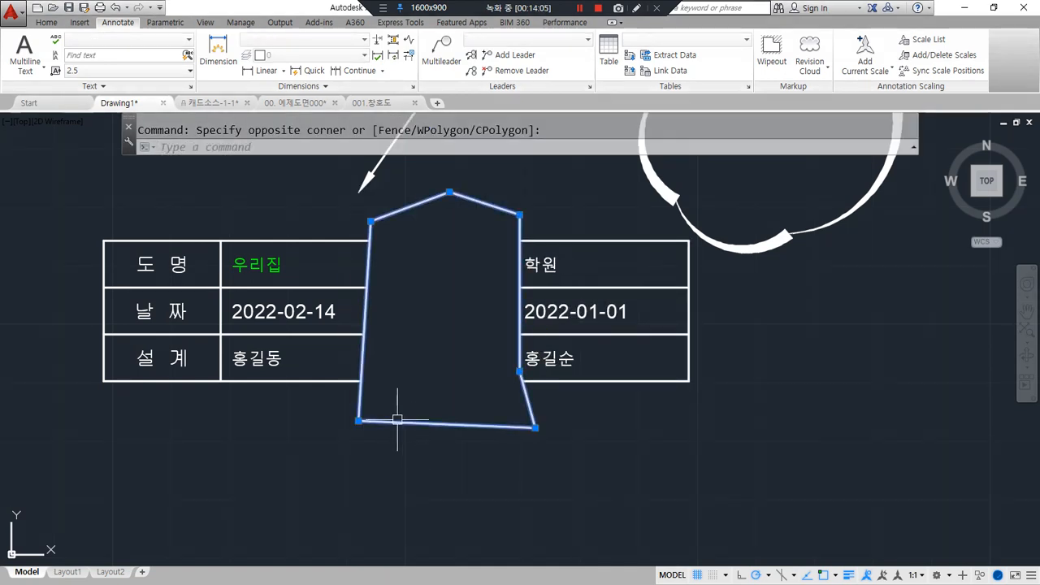
type("e")
key("Return")
Step: Set the wipeout Frames mode to OFF
type("wipe")
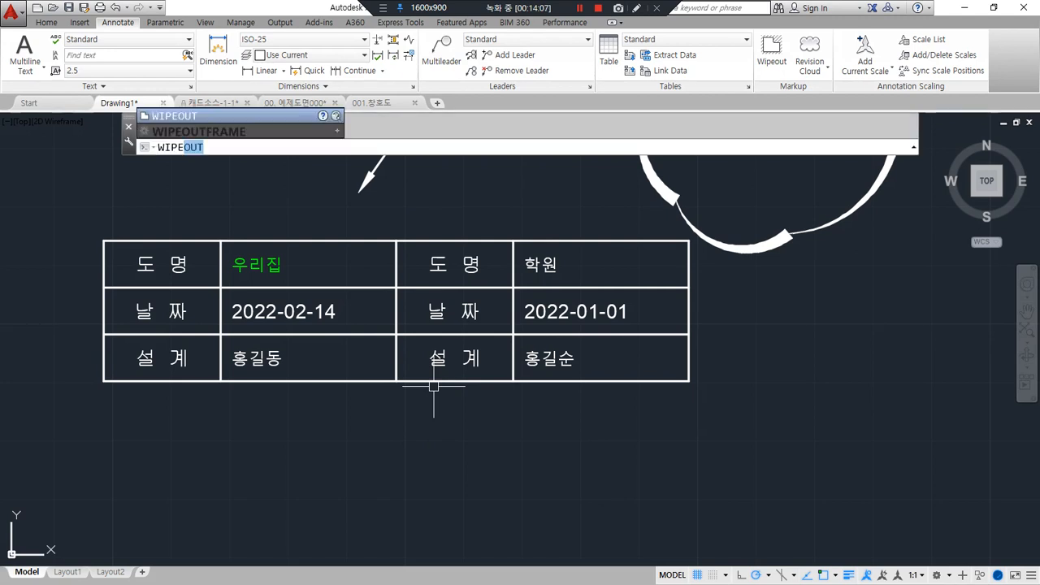
key("Return")
left_click(428, 146)
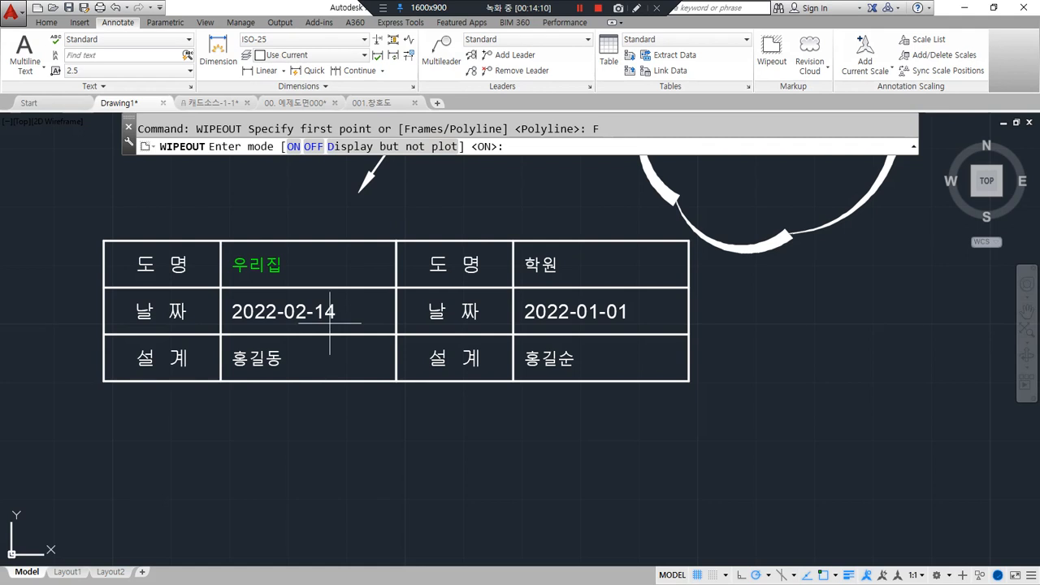
left_click(296, 149)
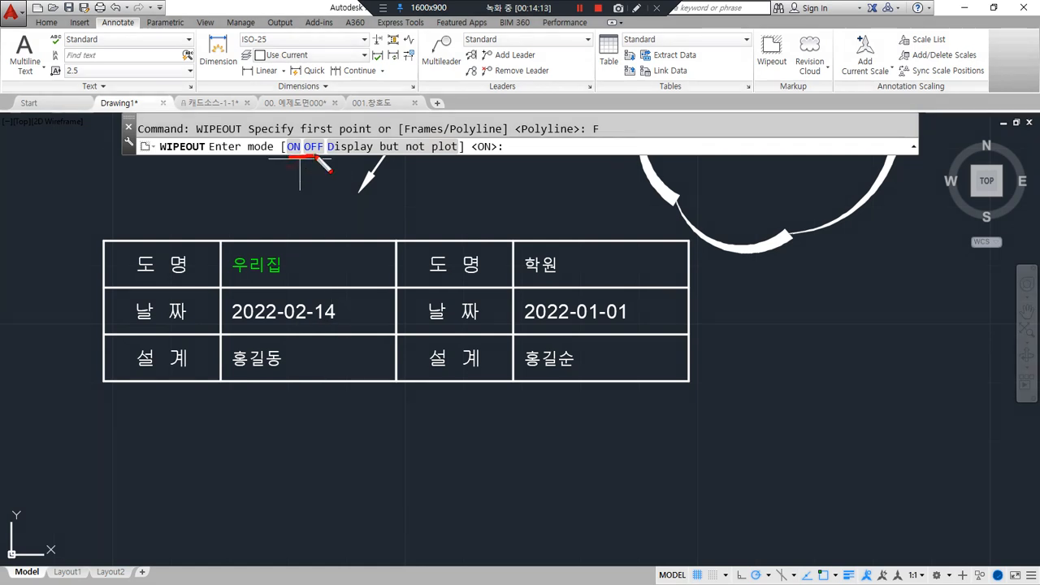
left_click_drag(321, 159, 445, 161)
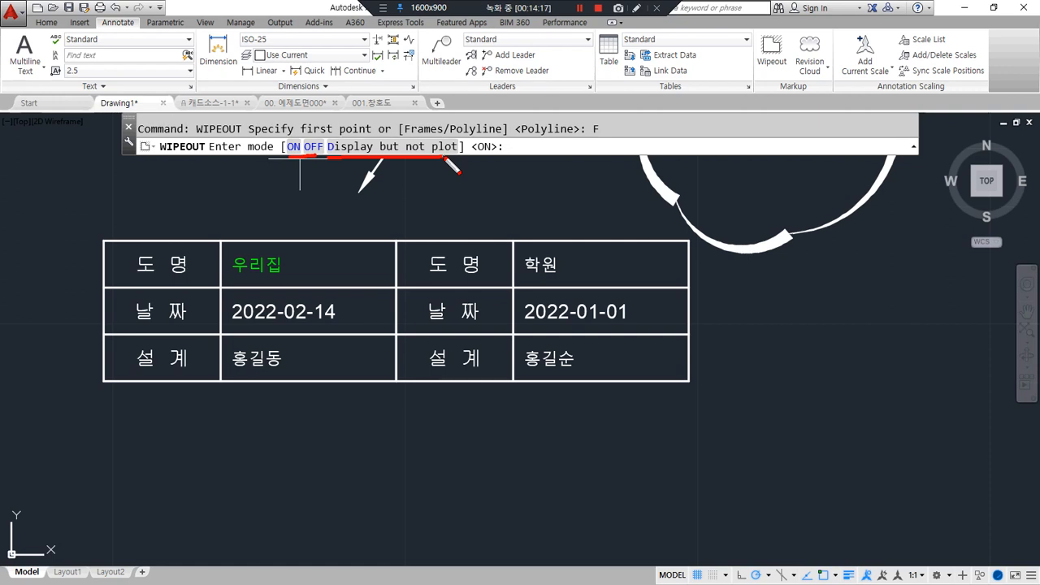
mouse_move(440, 152)
left_mouse_down()
mouse_move(512, 151)
mouse_move(489, 168)
left_mouse_up()
key("Escape")
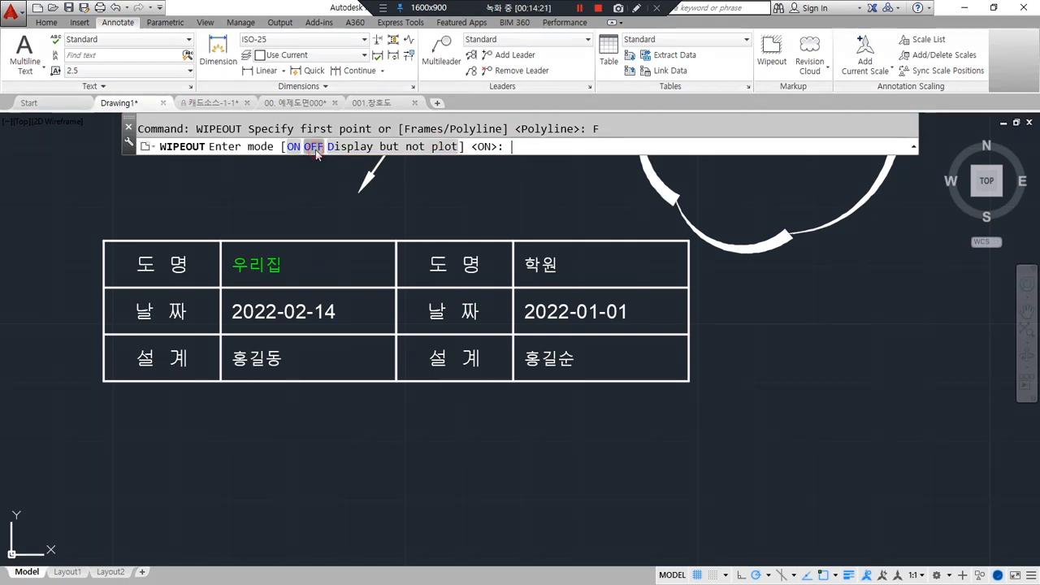
left_click(313, 147)
Step: Draw a four-point wipeout over the second label column of the title table
key("Return")
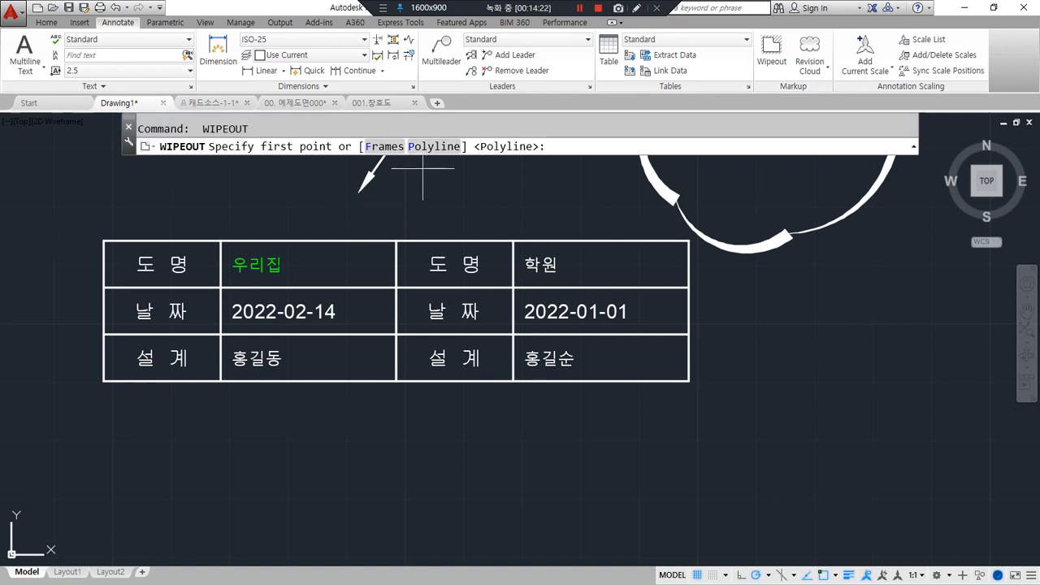
left_click(368, 209)
left_click(376, 430)
left_click(521, 402)
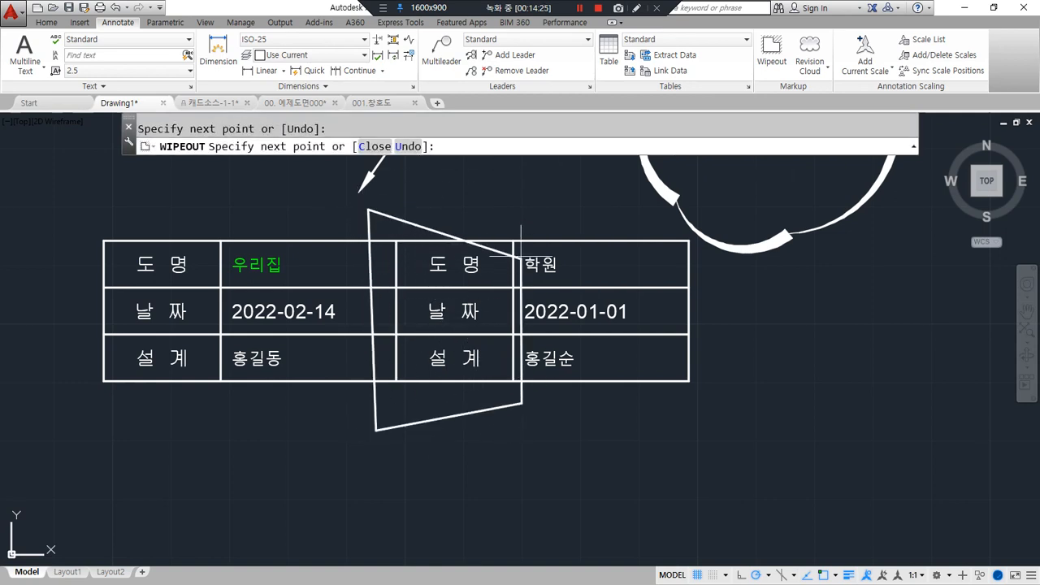
left_click(521, 237)
key("Return")
mouse_move(422, 469)
left_mouse_down()
mouse_move(366, 364)
mouse_move(511, 209)
mouse_move(476, 414)
mouse_move(414, 469)
left_mouse_up()
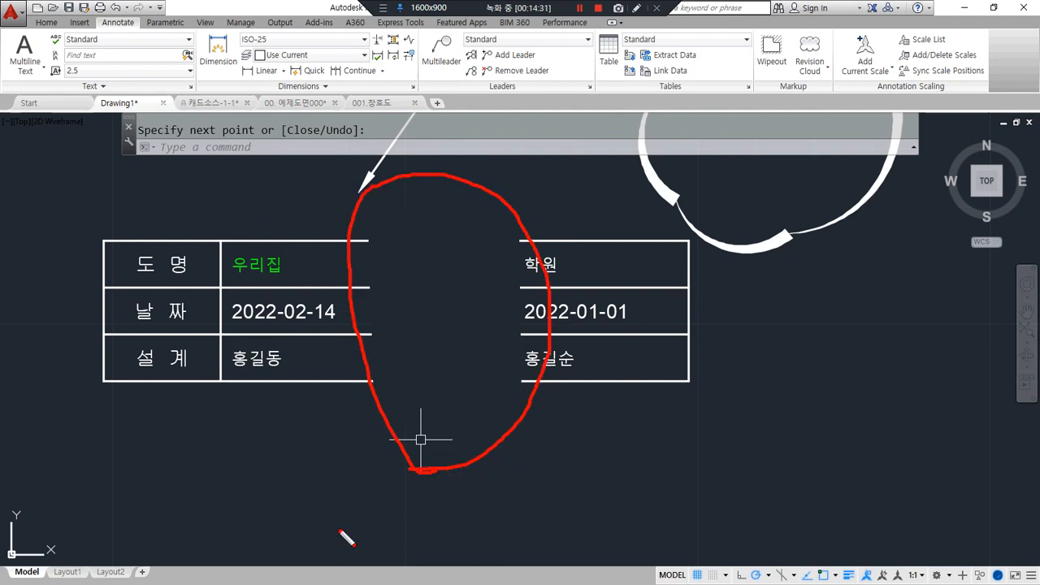
key("Escape")
Step: Select the frameless wipeout to check its outline, and set the wipeout Frames mode back to ON
left_click(499, 434)
left_click(421, 402)
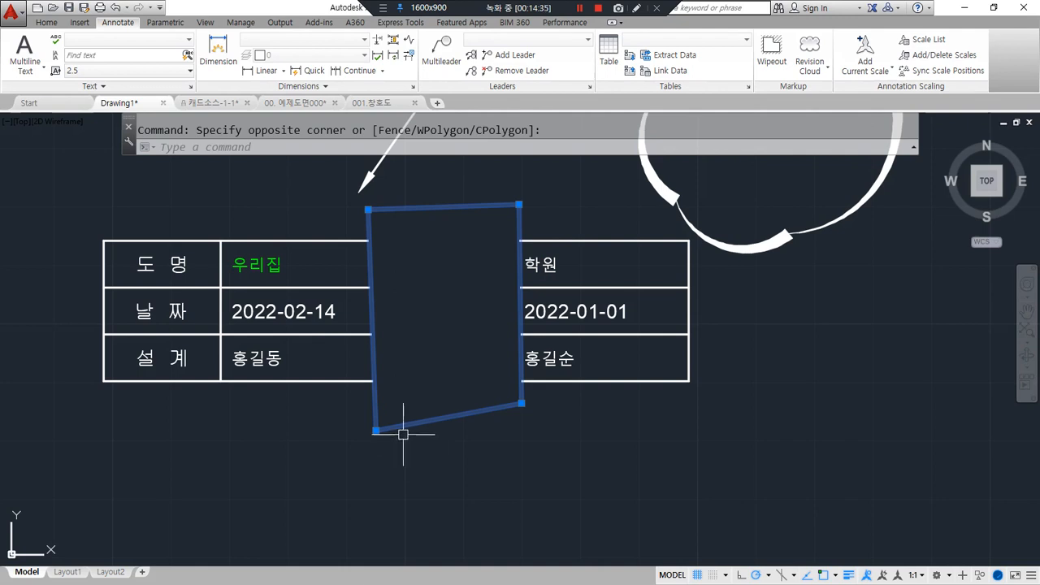
key("Escape")
key("Return")
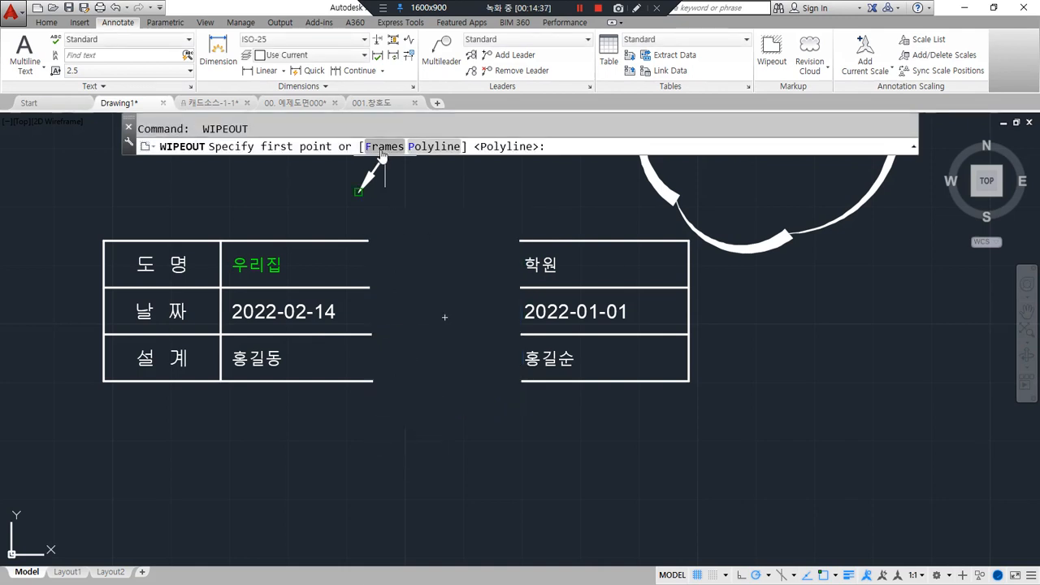
left_click(382, 146)
left_click(293, 147)
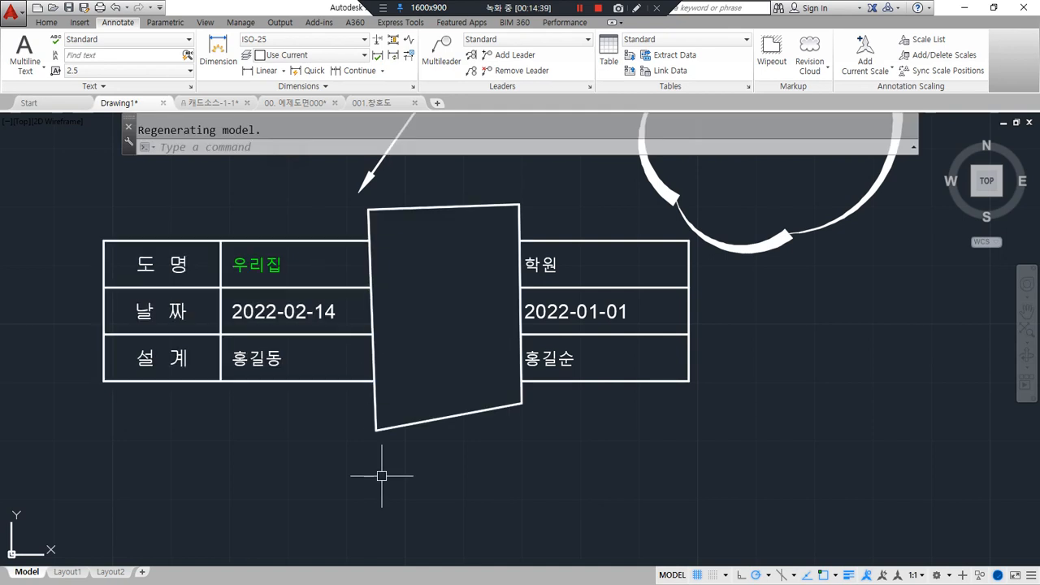
Step: Erase the four-point wipeout from the title table
left_click(302, 436)
left_click(536, 195)
type("e")
key("Return")
Step: Draw a rectangle enclosing the second label column of the title table
type("rec")
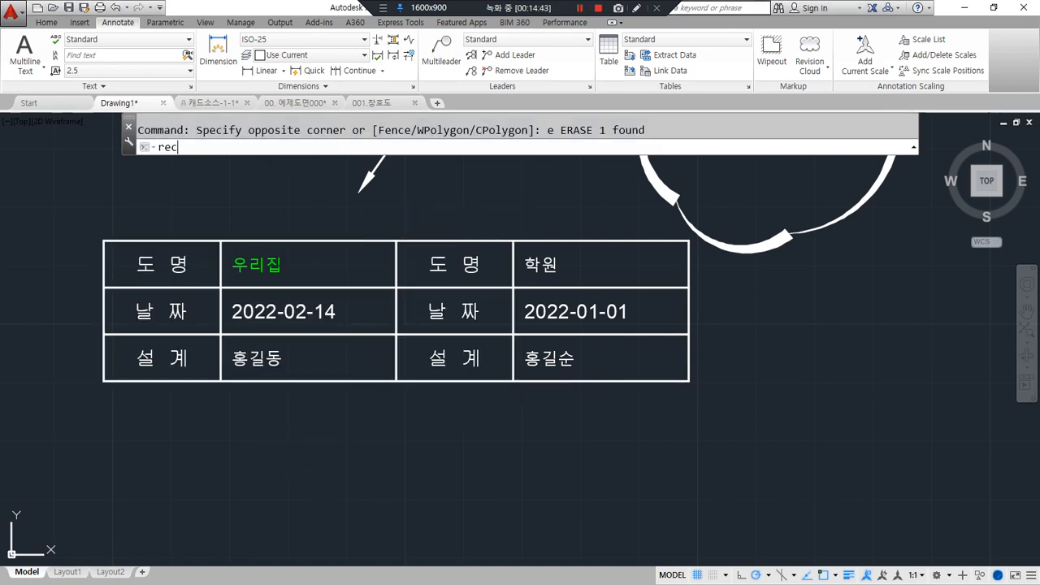
key("Return")
left_click(390, 214)
left_click(518, 394)
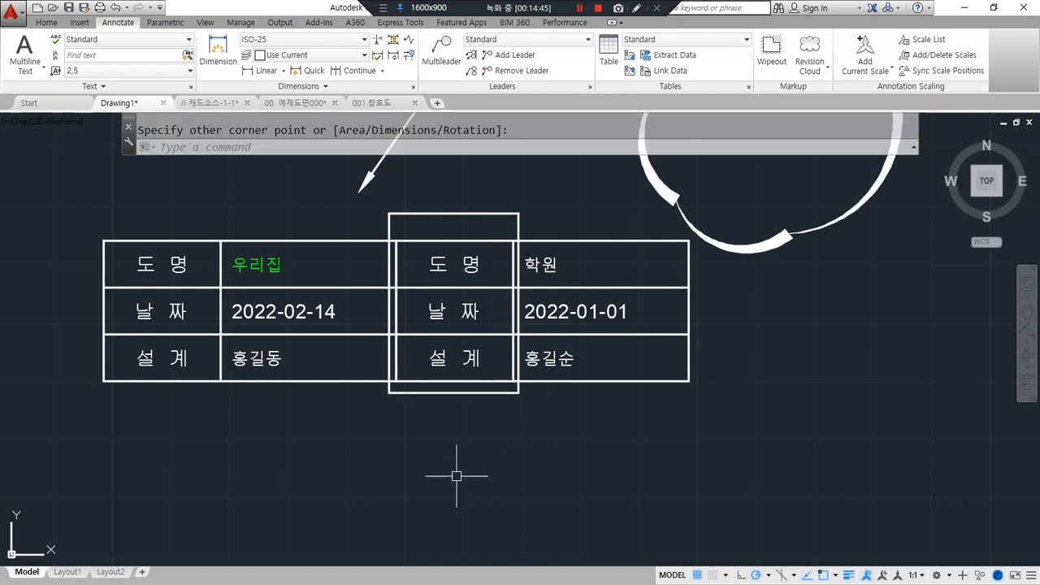
Step: Convert the rectangle around the second label column into a wipeout with the Polyline option, erasing the source polyline
type("wipeodo")
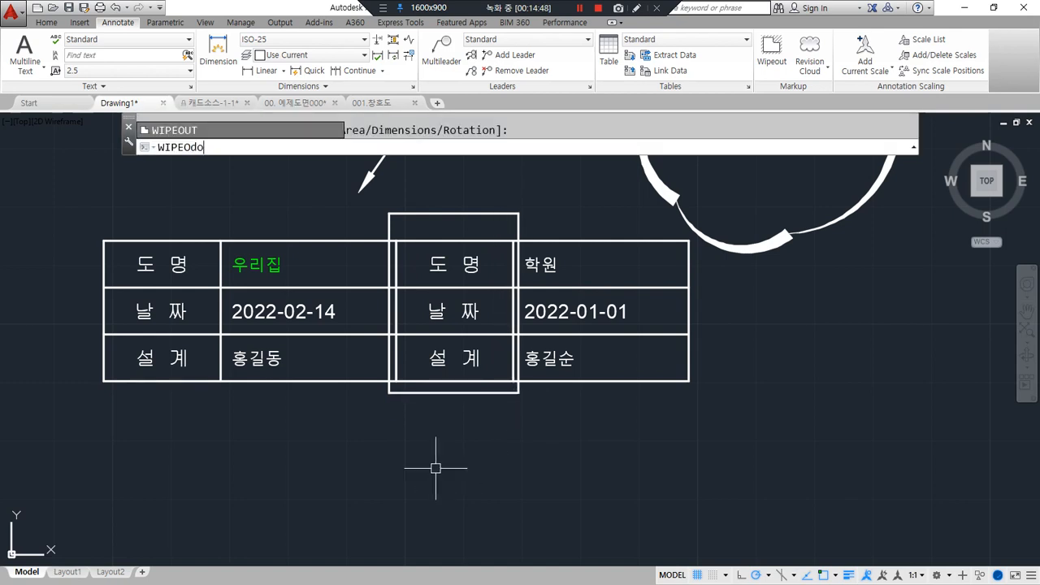
key("BackSpace")
key("Return")
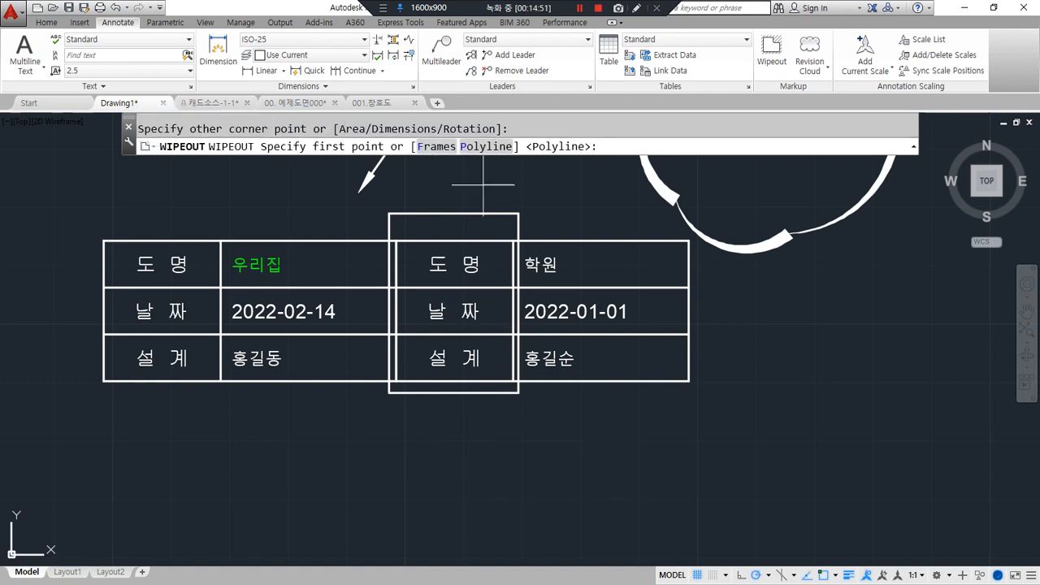
left_click(483, 146)
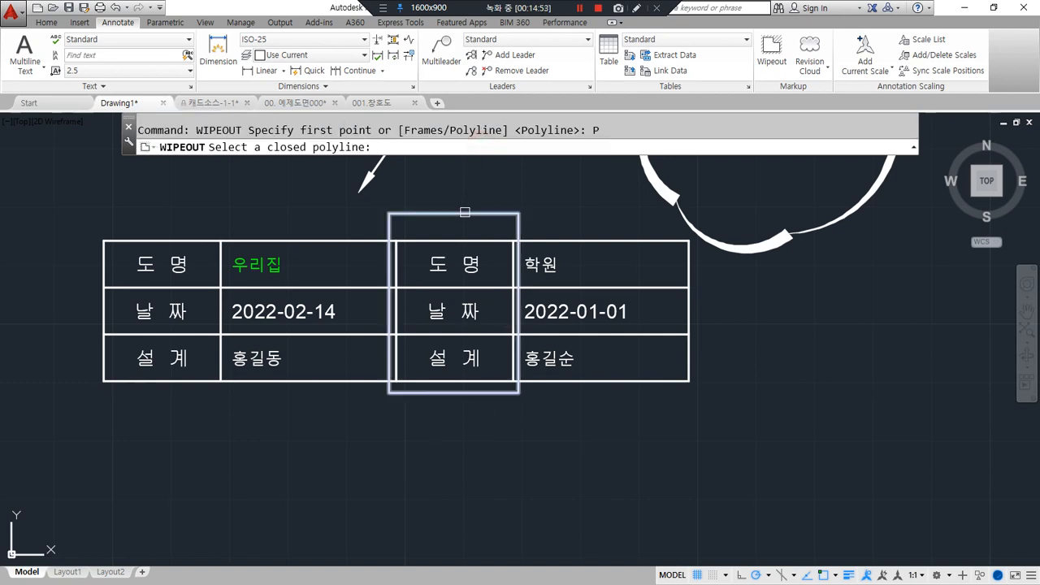
left_click(465, 213)
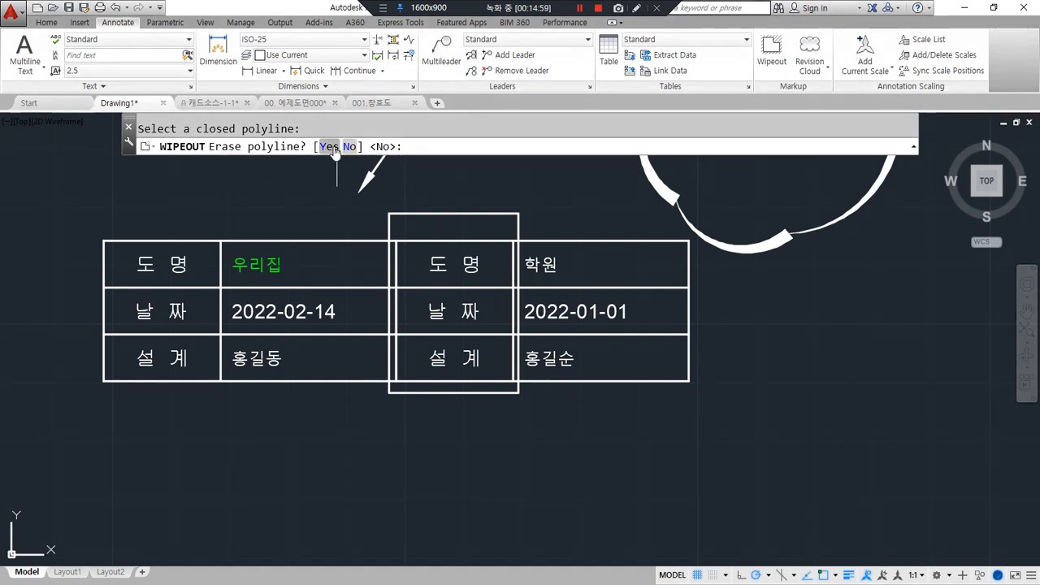
type("Y")
key("Return")
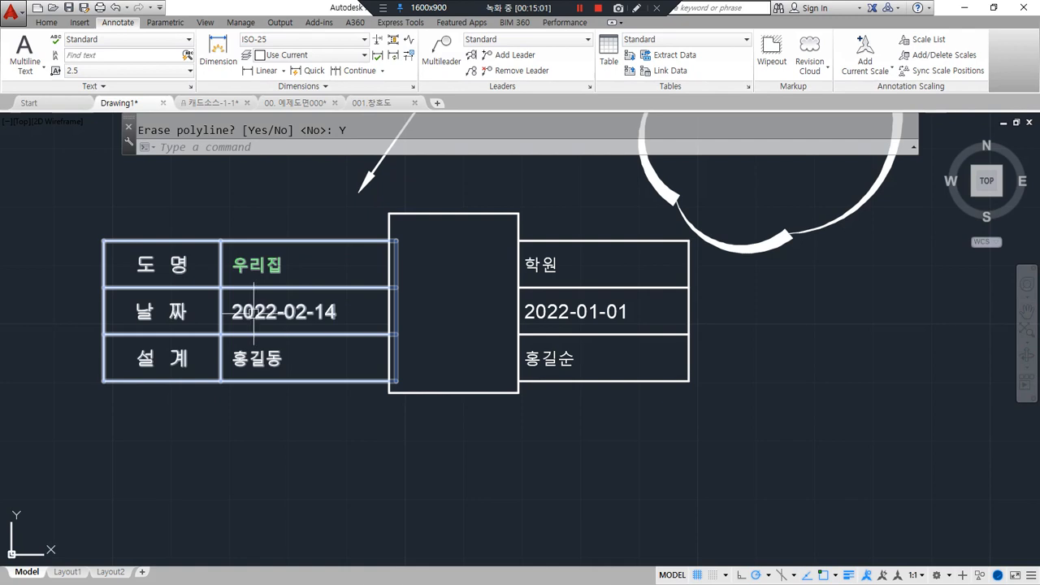
Step: Move the rectangular wipeout from the second label column onto the first label column
type("m")
key("Return")
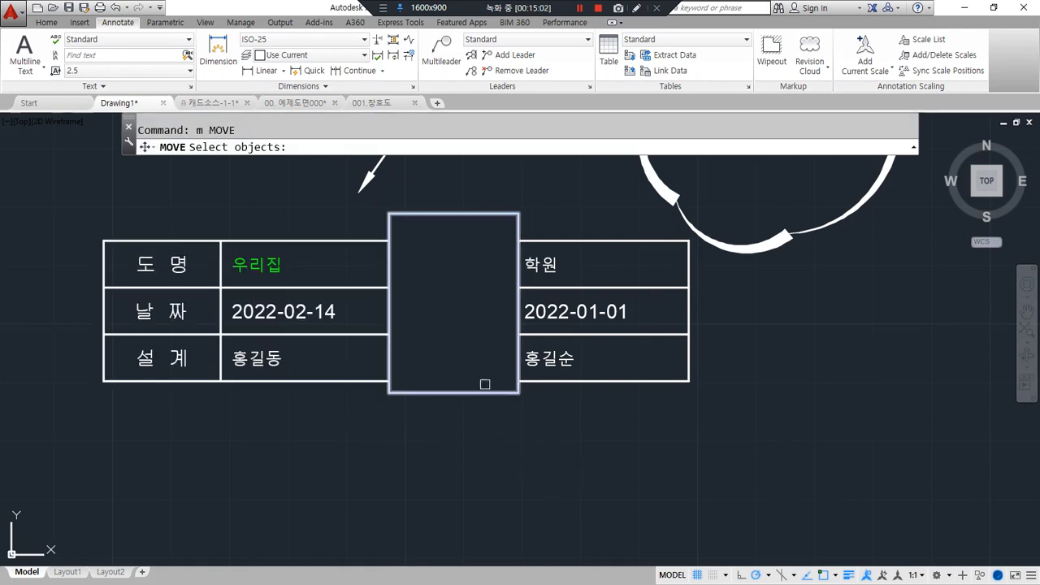
left_click(478, 393)
key("Return")
left_click(532, 425)
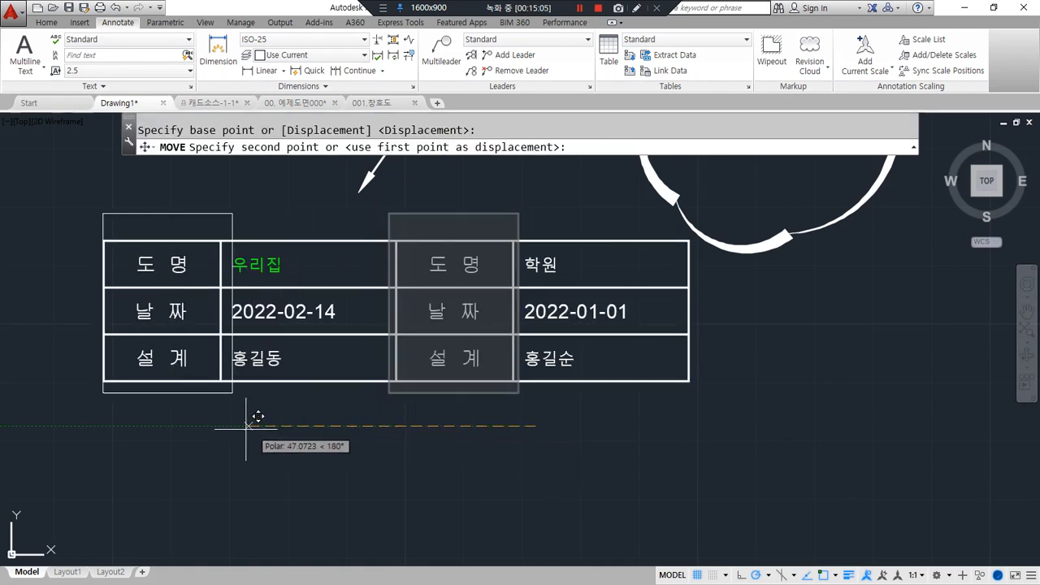
left_click(181, 421)
Step: Move the rectangular wipeout from the first label column back over the second label column
key("Return")
left_click(179, 395)
key("Return")
left_click(181, 422)
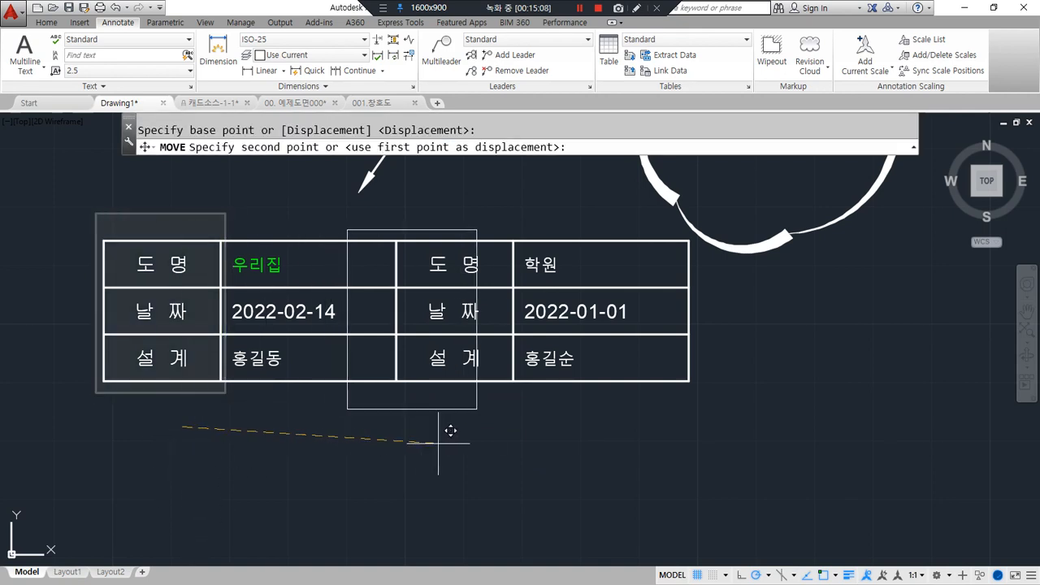
left_click(492, 420)
Step: Bring the rectangular wipeout to the front so that it masks the second label column
left_click(457, 402)
left_click(459, 400)
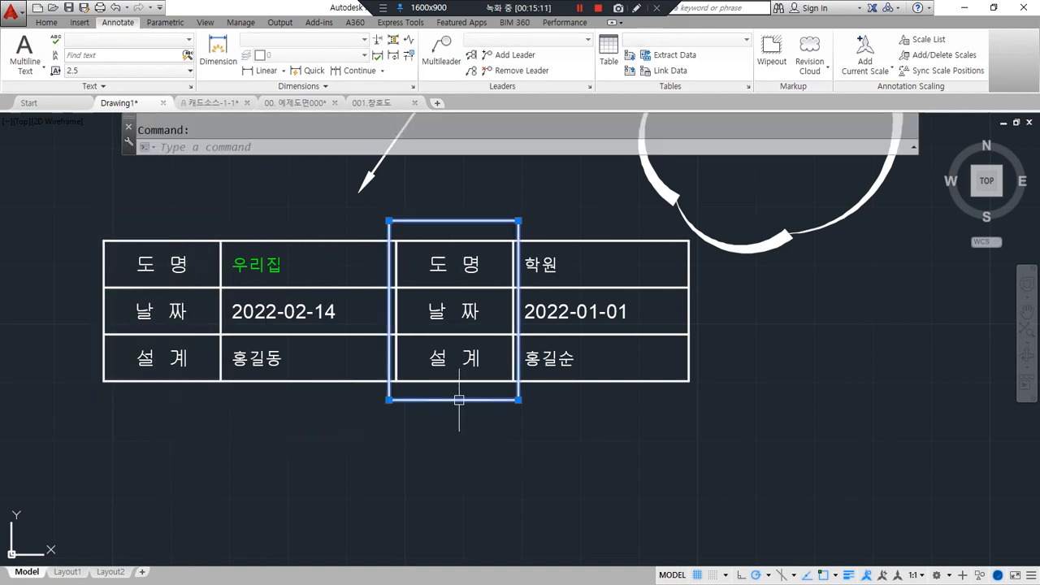
right_click(459, 401)
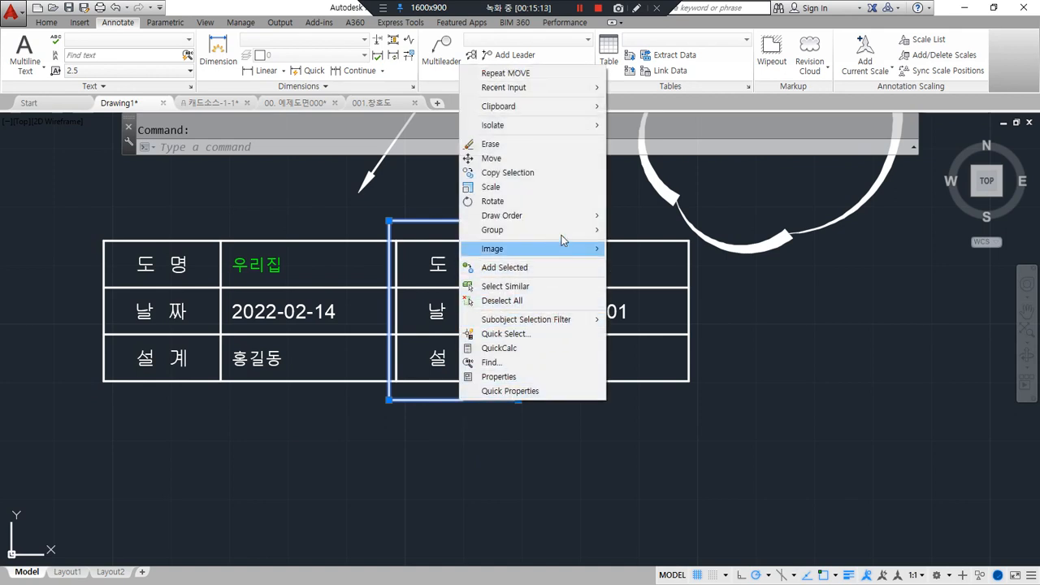
mouse_move(564, 216)
left_click(691, 214)
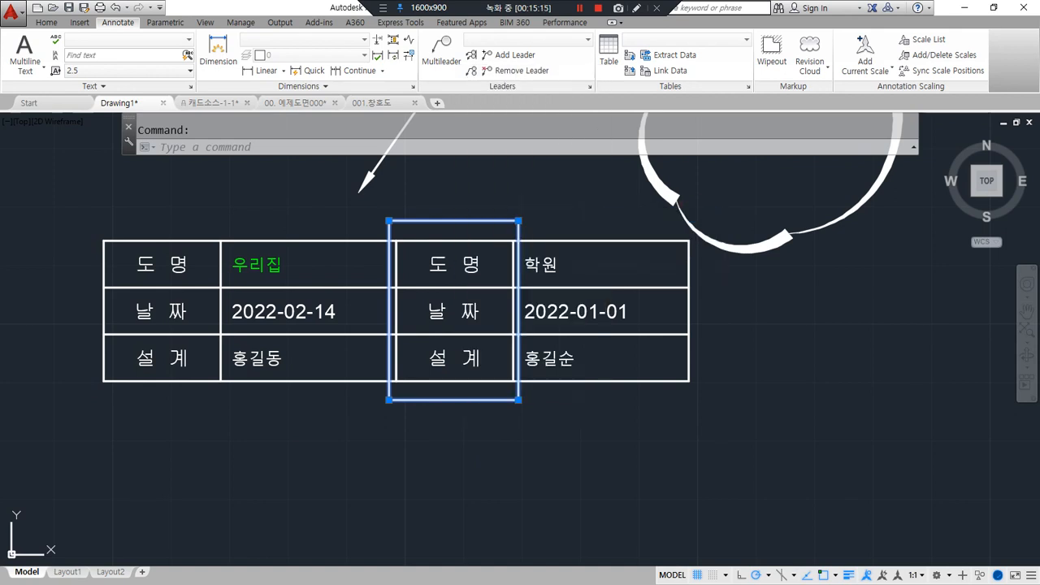
left_click(508, 398)
left_click(501, 394)
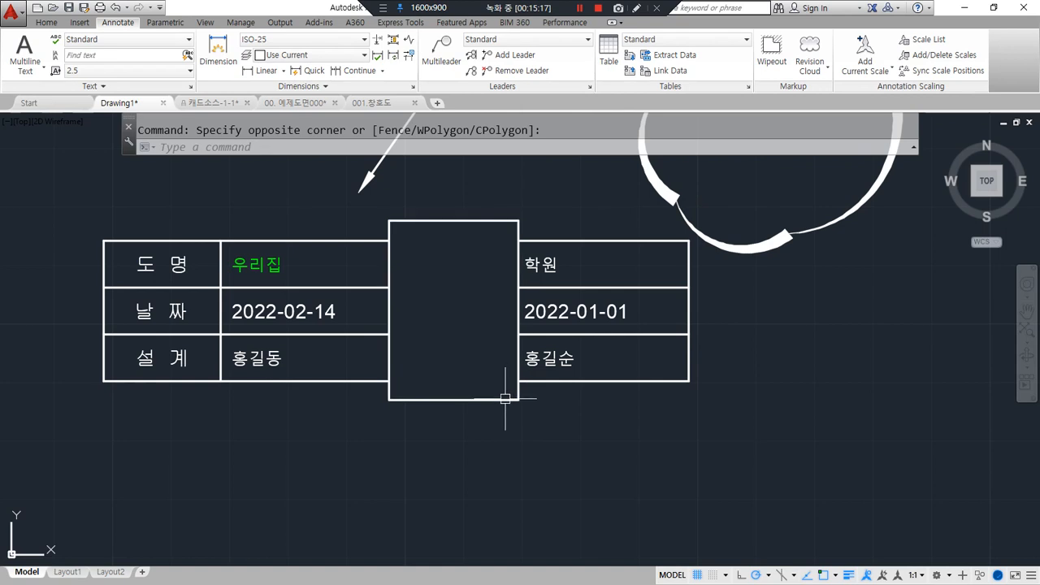
Step: Move the rectangular wipeout over the first label column so that it masks those labels
type("m")
key("Return")
left_click(494, 397)
key("Return")
left_click(524, 466)
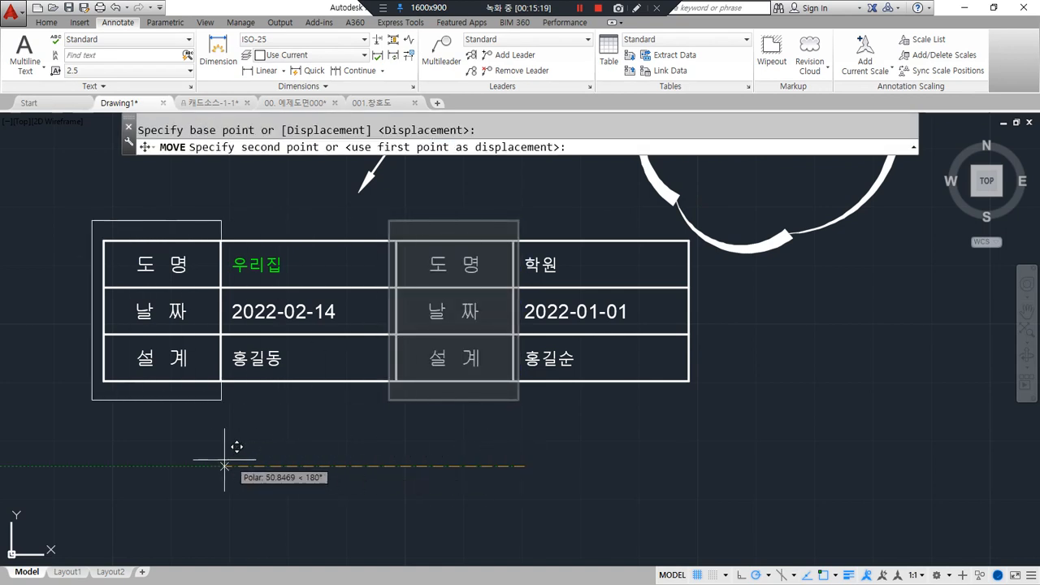
left_click(233, 483)
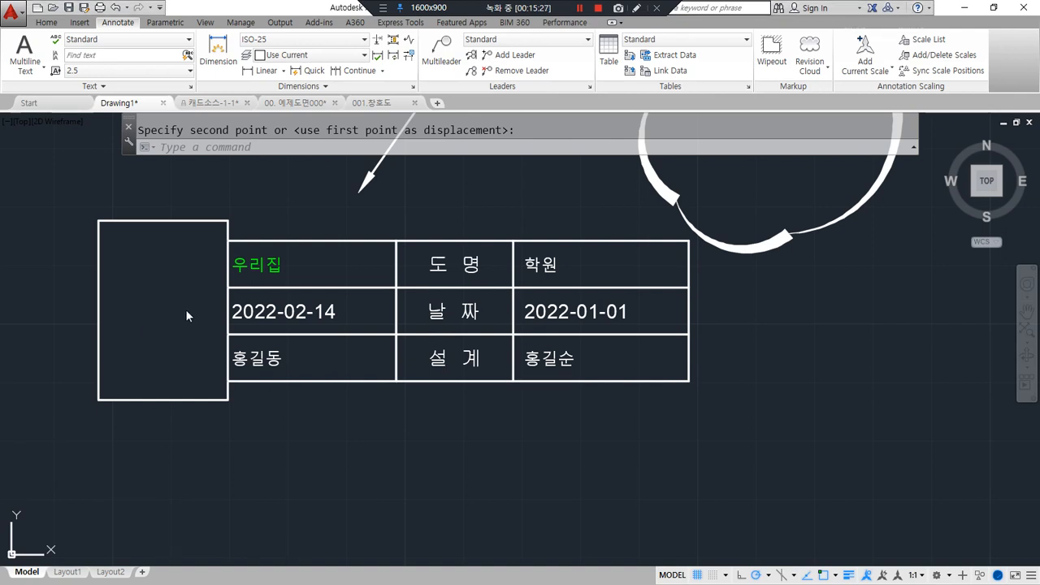
Step: Draw a four-point wipeout overlapping the lower-left corner of the rectangular wipeout
type("wipout")
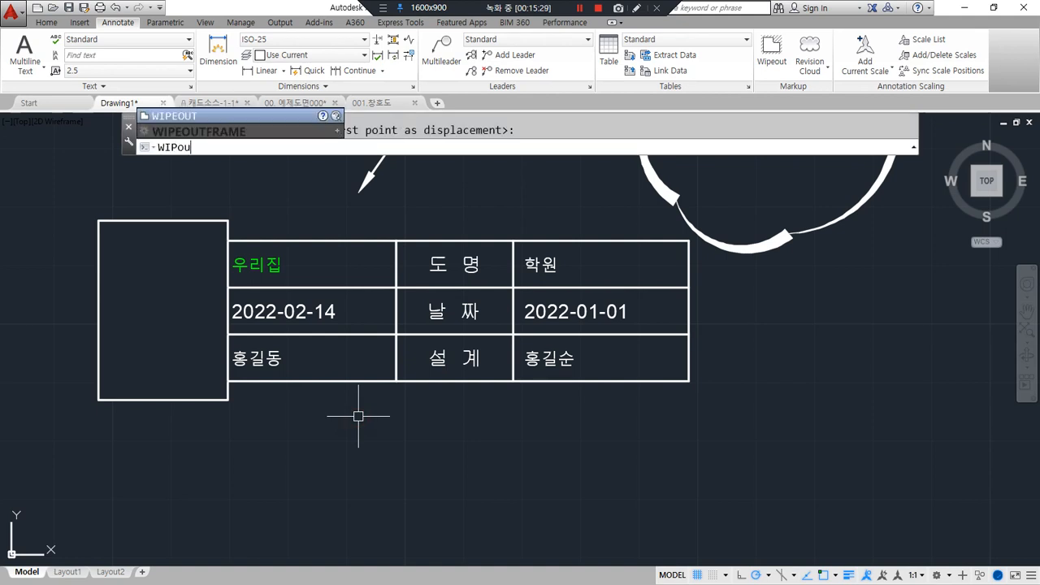
key("Return")
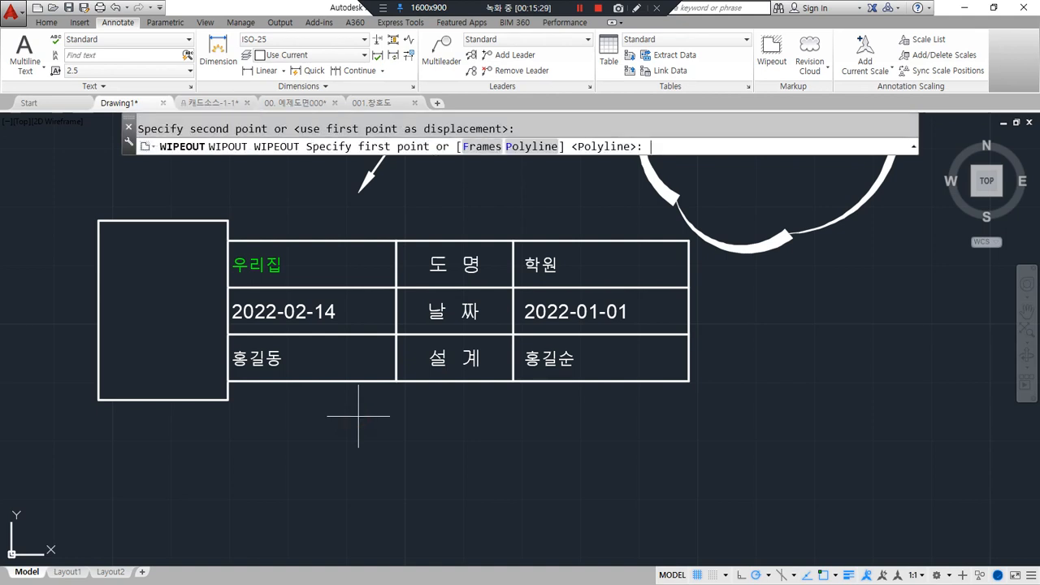
left_click(44, 357)
left_click(155, 360)
left_click(148, 493)
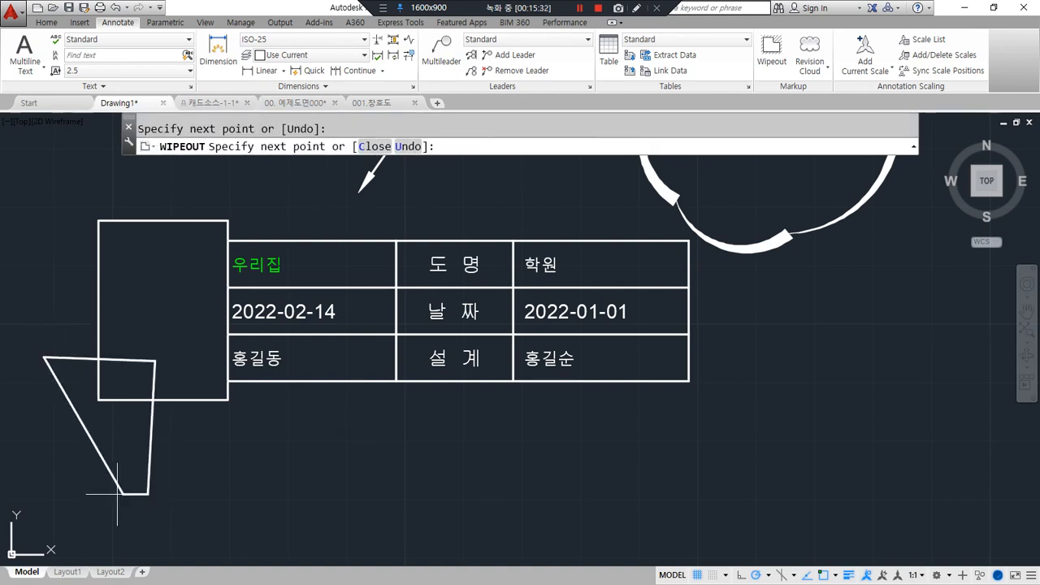
key("Return")
Step: Draw another four-point wipeout overlapping both existing wipeouts and the start of the table's last row
key("Return")
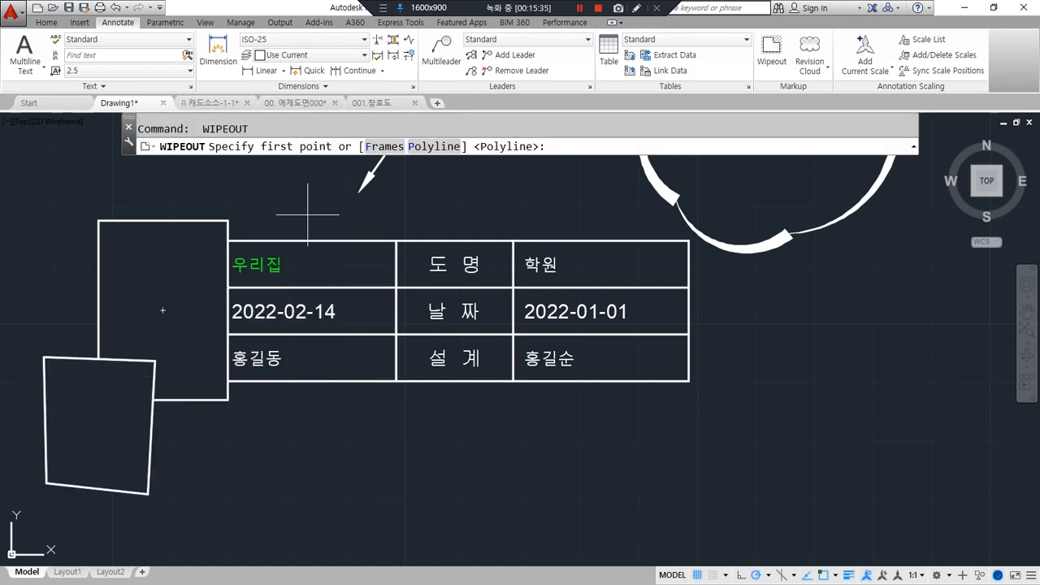
left_click(250, 334)
left_click(104, 334)
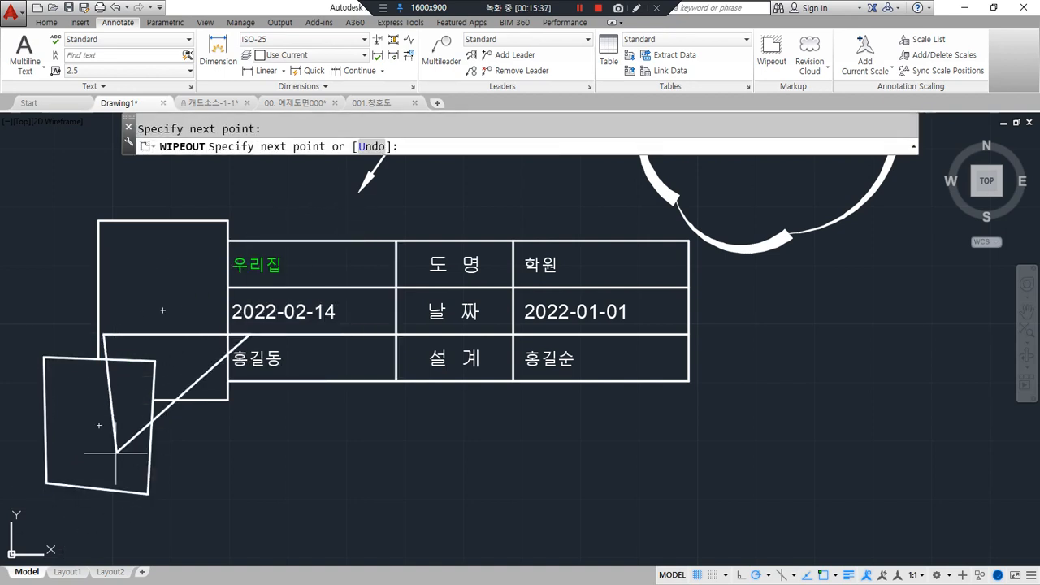
left_click(117, 462)
left_click(273, 479)
key("Return")
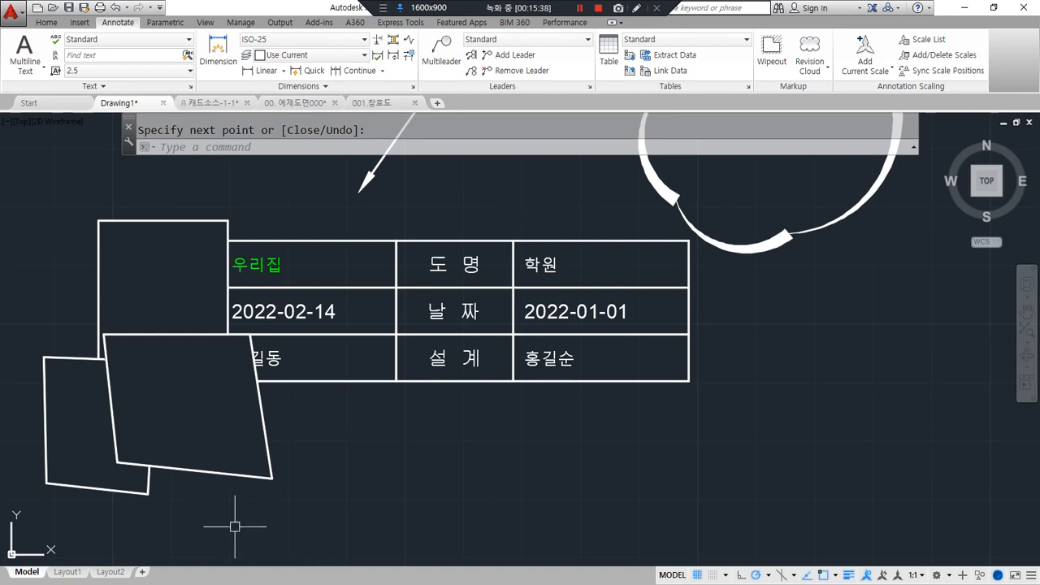
left_click_drag(212, 435, 231, 420)
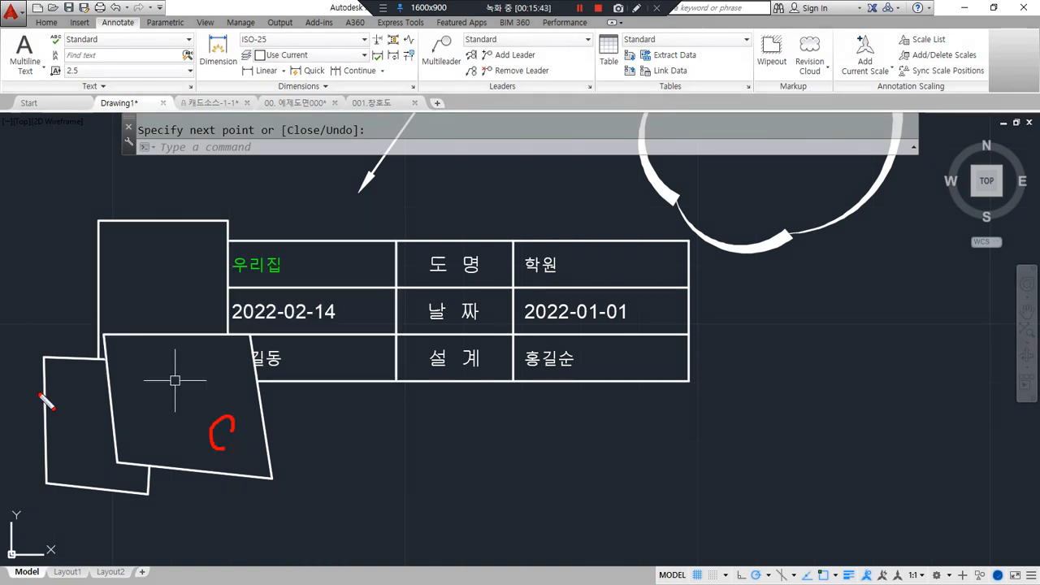
left_click_drag(45, 416, 55, 428)
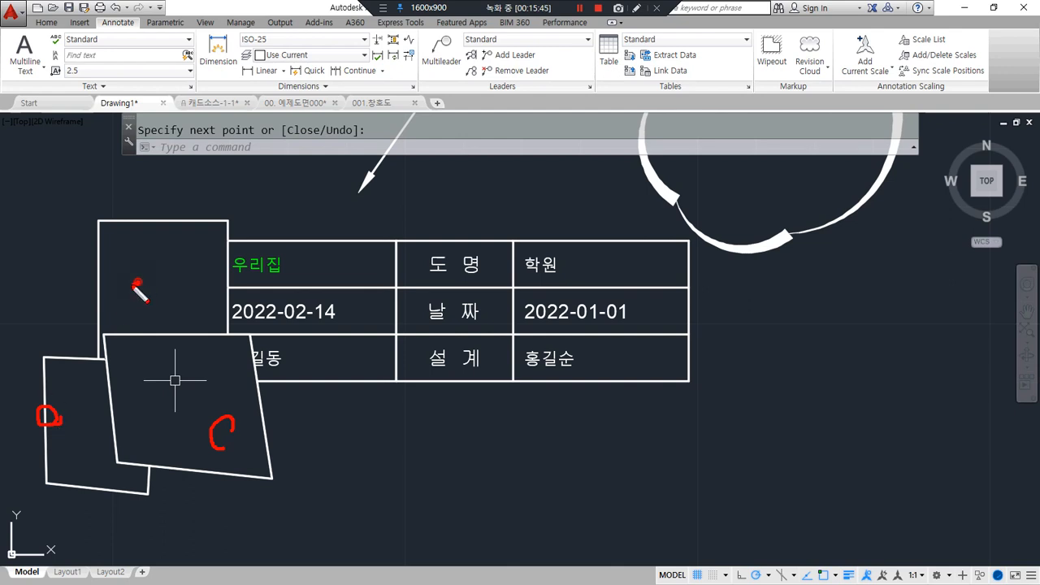
mouse_move(377, 391)
left_mouse_down()
mouse_move(399, 213)
mouse_move(400, 399)
left_mouse_up()
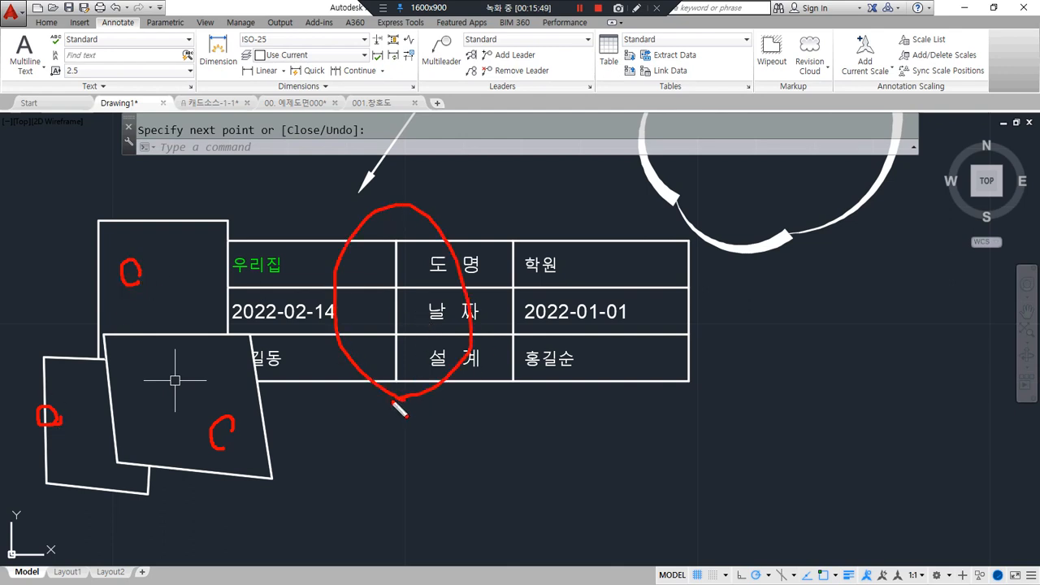
key("Escape")
left_click(151, 221)
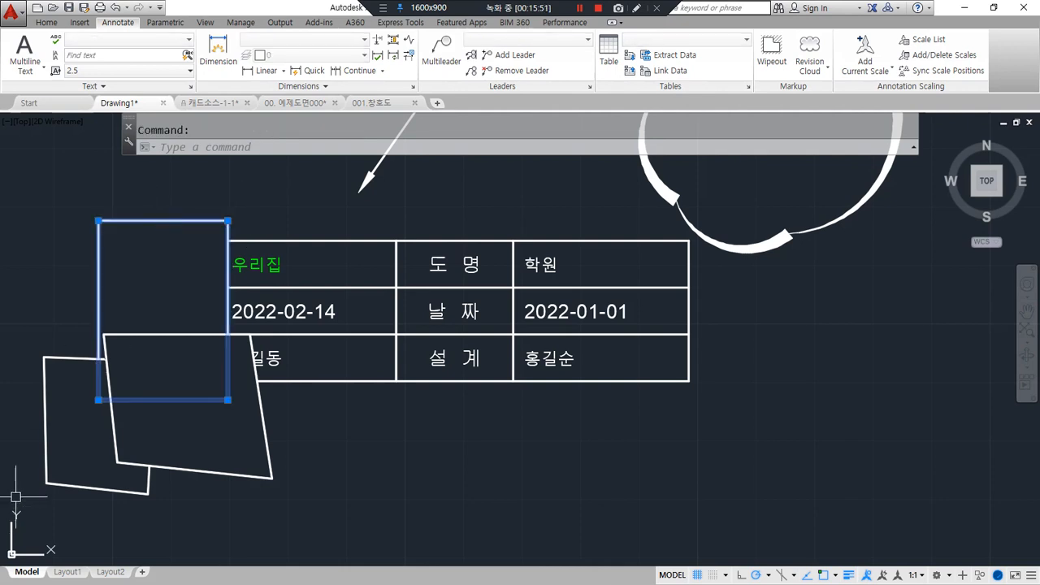
key("Escape")
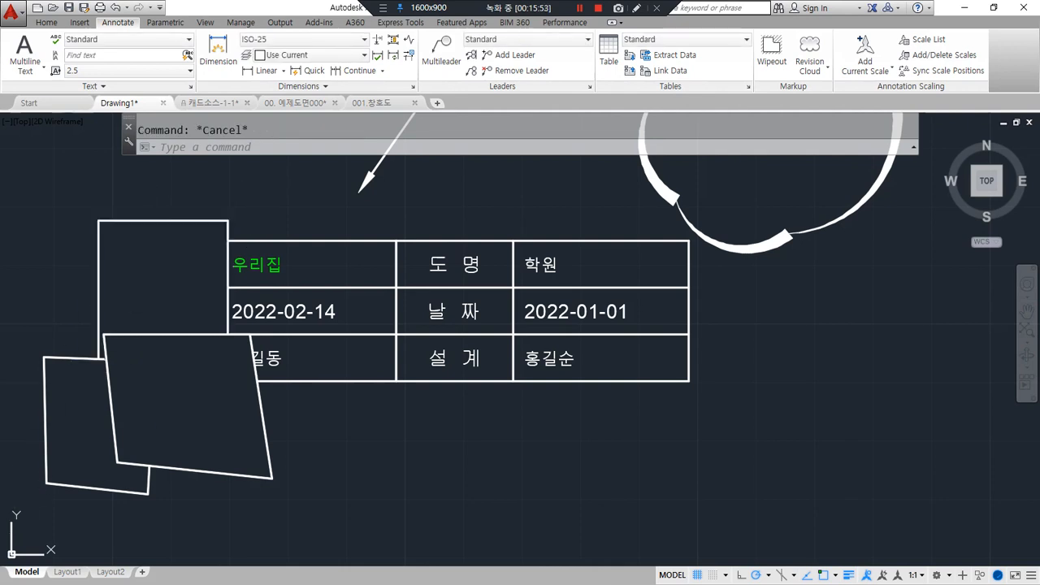
key("alt+Tab")
left_click_drag(369, 373, 643, 372)
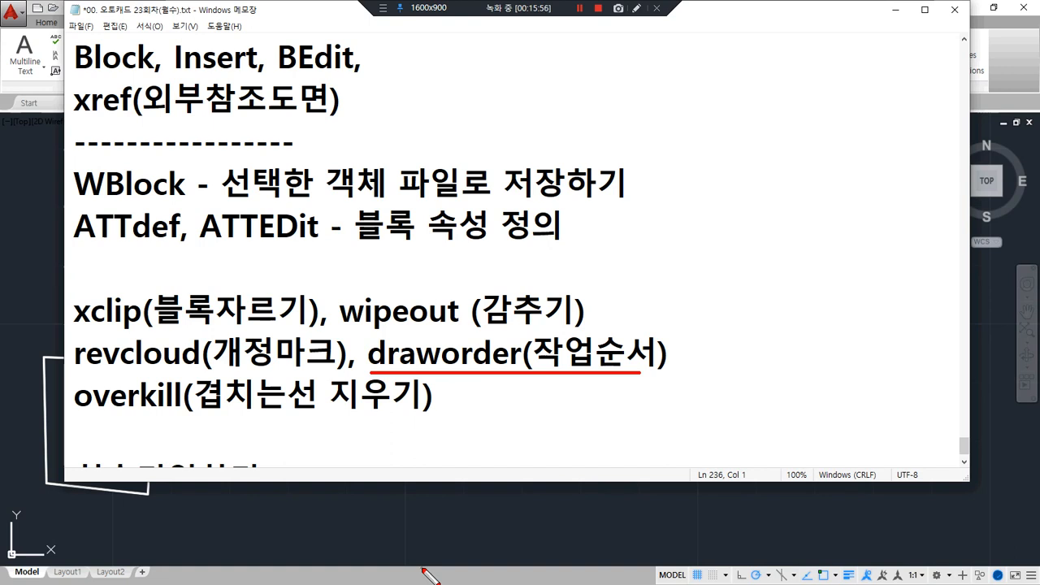
key("Escape")
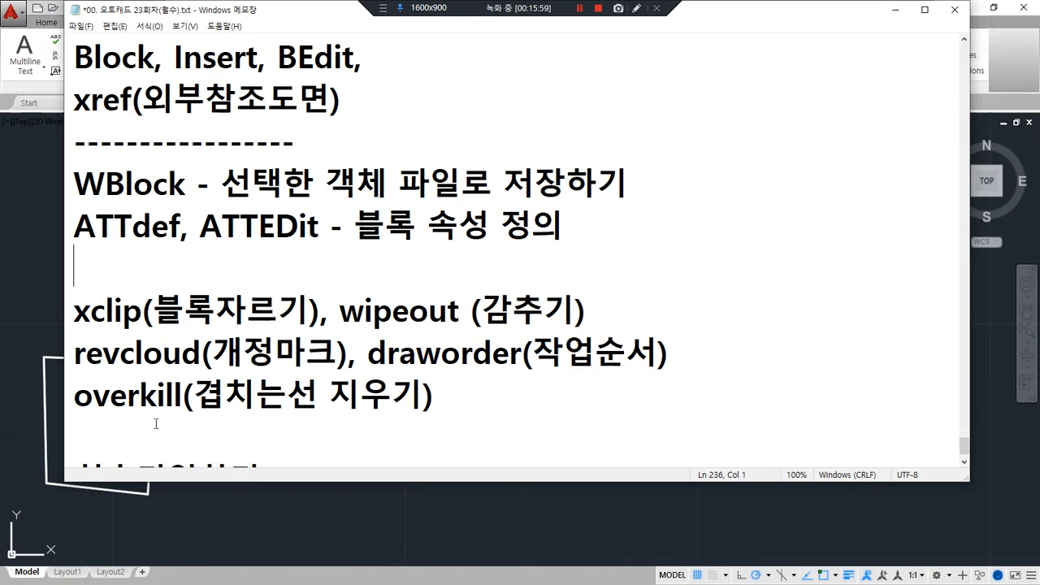
left_click(364, 544)
key("ctrl+alt+d")
mouse_move(481, 396)
left_mouse_down()
mouse_move(323, 254)
mouse_move(513, 393)
left_mouse_up()
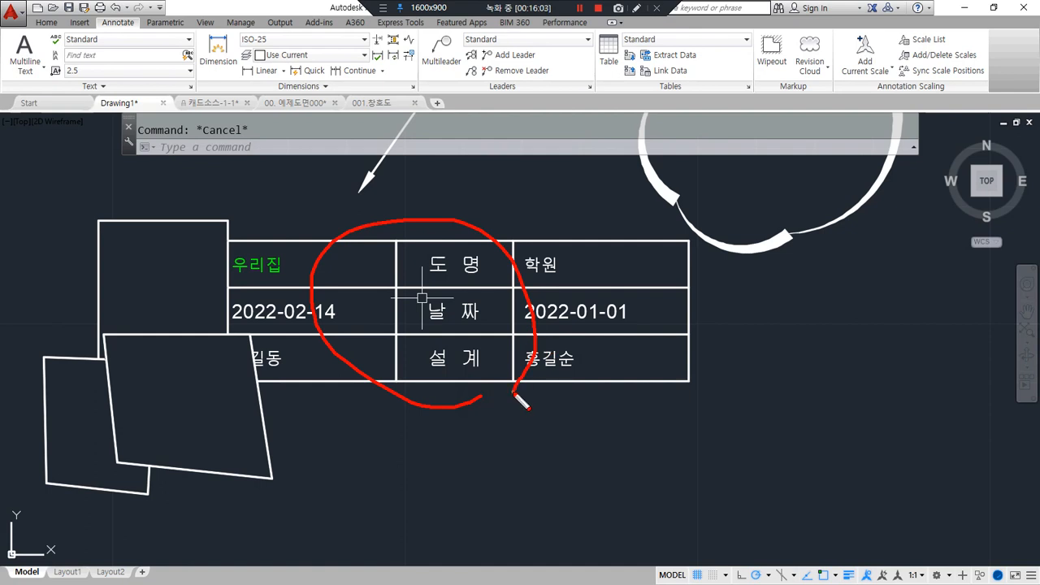
left_click_drag(214, 408, 215, 443)
key("ctrl+alt+d")
Step: Send the four-point wipeout that covers the start of the table's last row to the back of the draw order
left_click(213, 473)
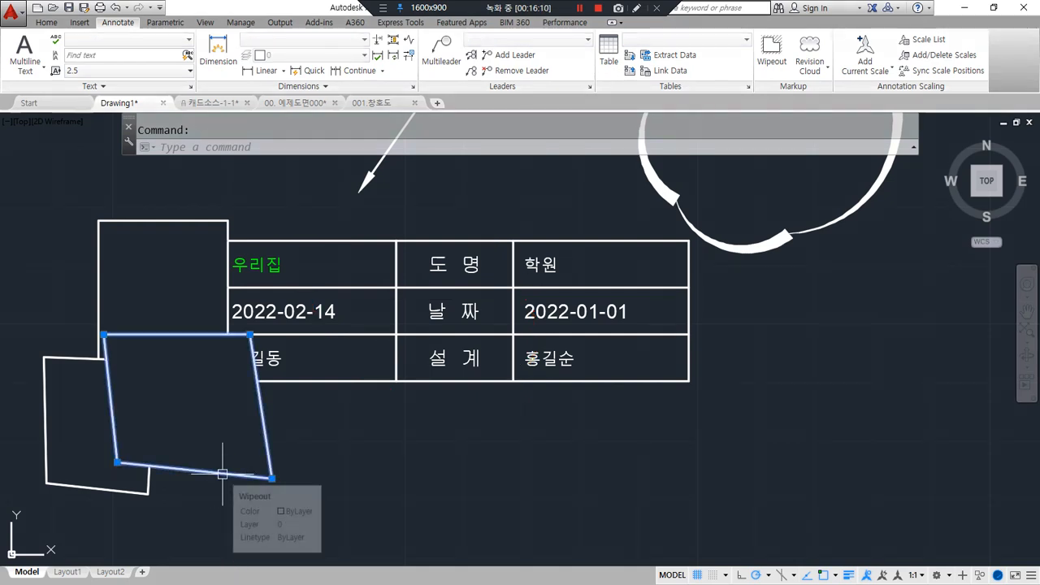
right_click(220, 476)
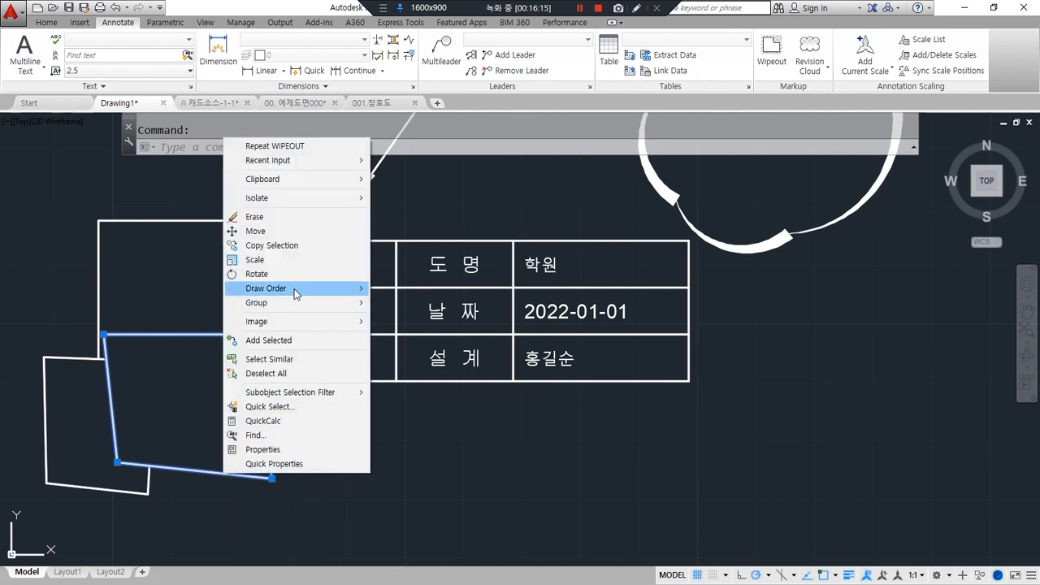
mouse_move(295, 293)
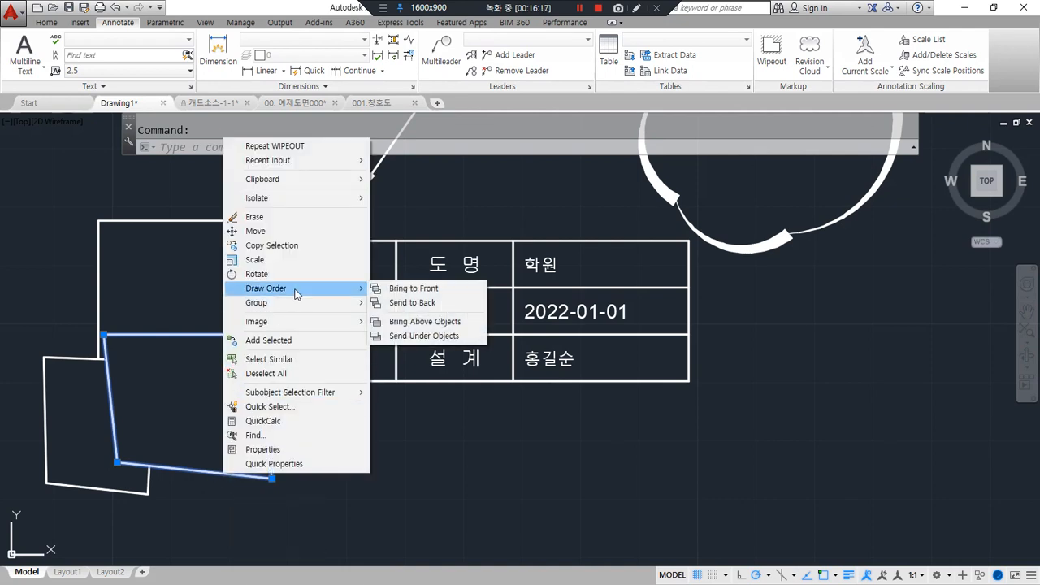
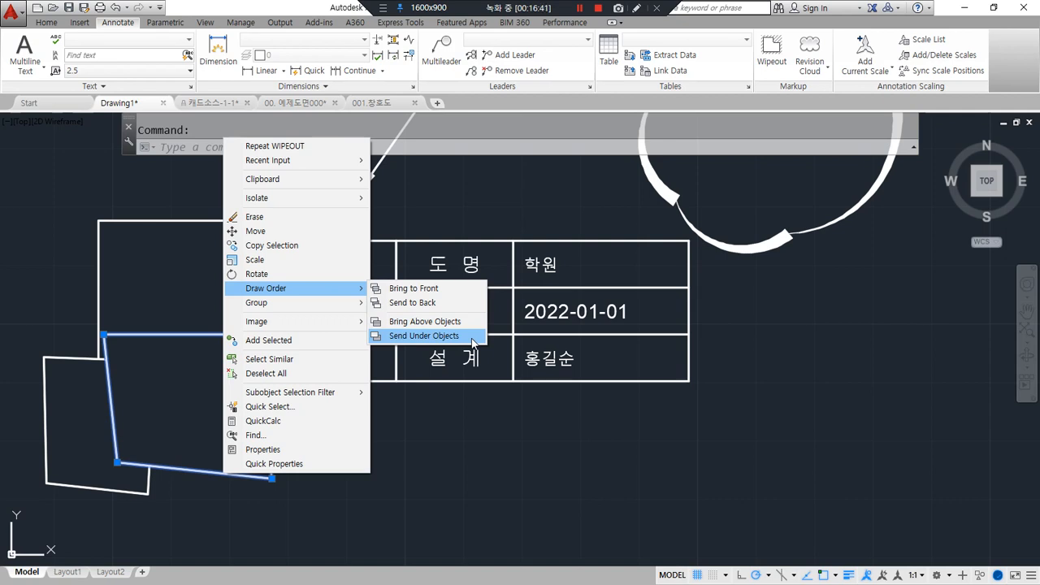
left_click(444, 302)
left_click(366, 485)
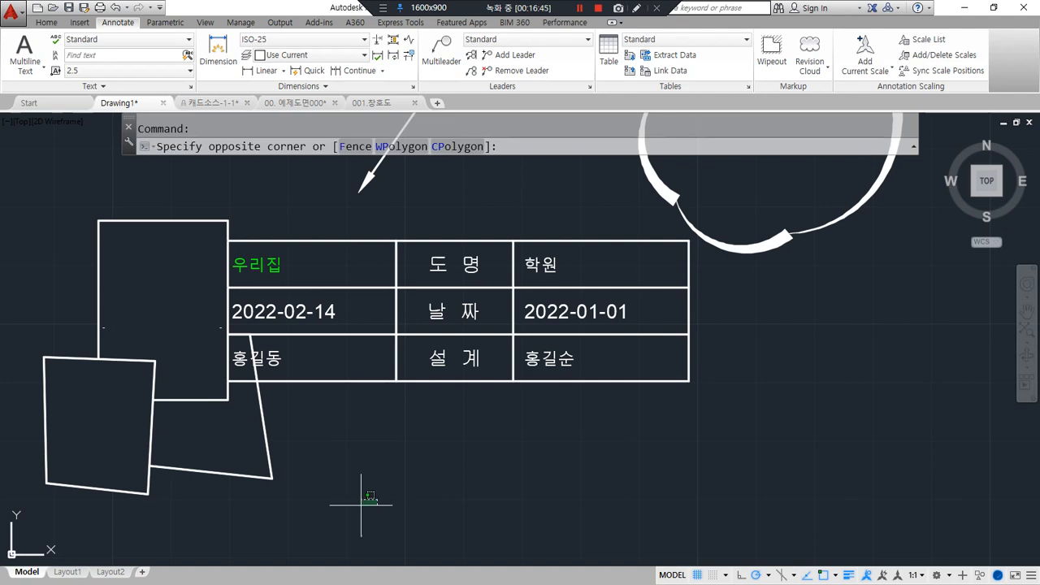
Step: Move the four-point wipeout at the back of the draw order up and right, over the value cells of the left table block
left_click(339, 479)
type("m")
key("Return")
left_click(265, 478)
key("Return")
left_click(266, 477)
left_click(409, 436)
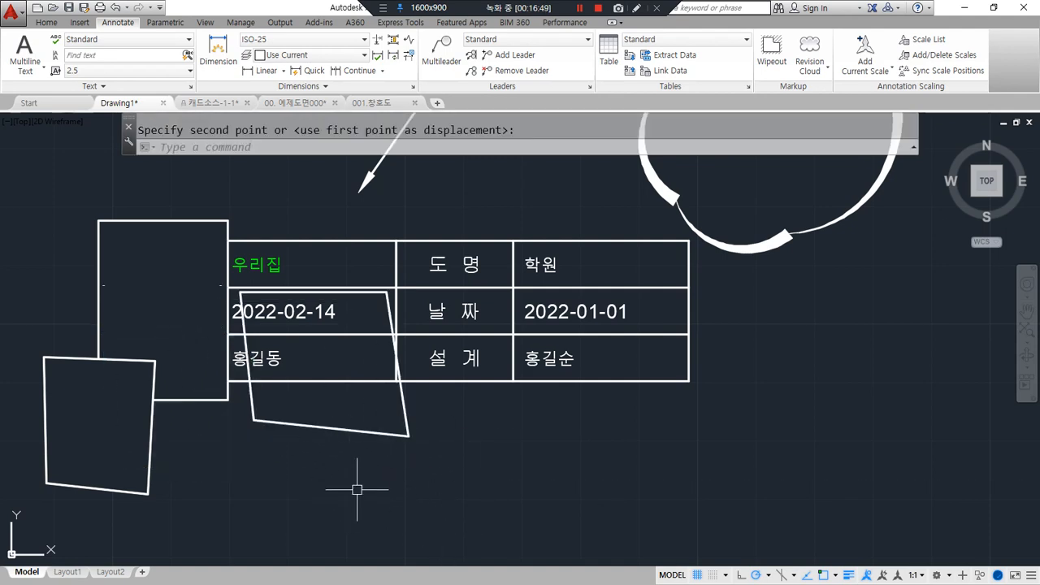
left_click_drag(284, 516, 259, 467)
mouse_move(305, 189)
left_mouse_down()
mouse_move(327, 244)
mouse_move(358, 214)
left_mouse_up()
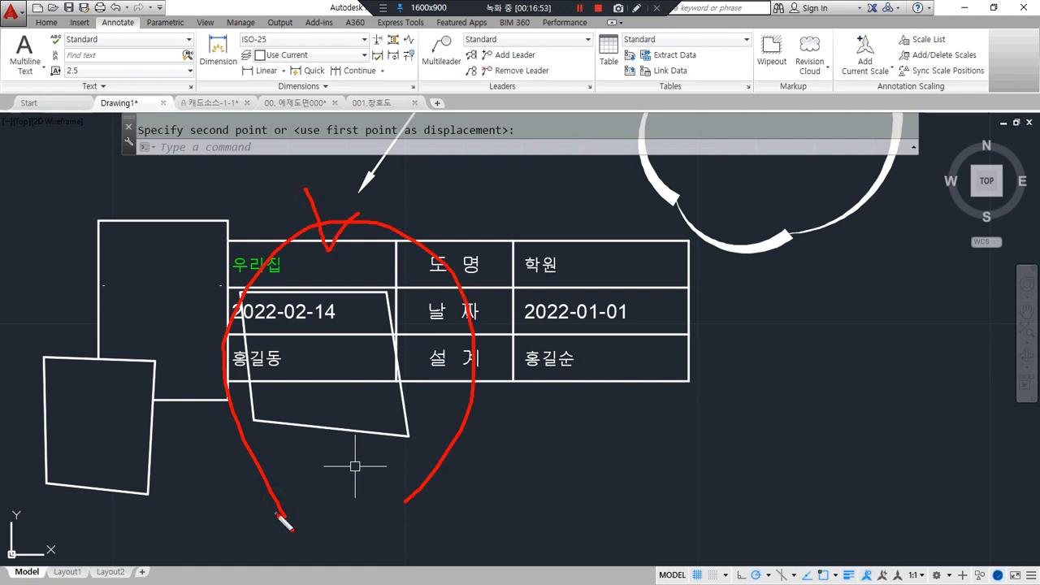
right_click(309, 480)
key("Escape")
Step: Move the four-point wipeout that lies behind the table left so that it overlaps the rectangular wipeout again
left_click(314, 431)
type("m")
key("space")
left_click(395, 477)
left_click(333, 480)
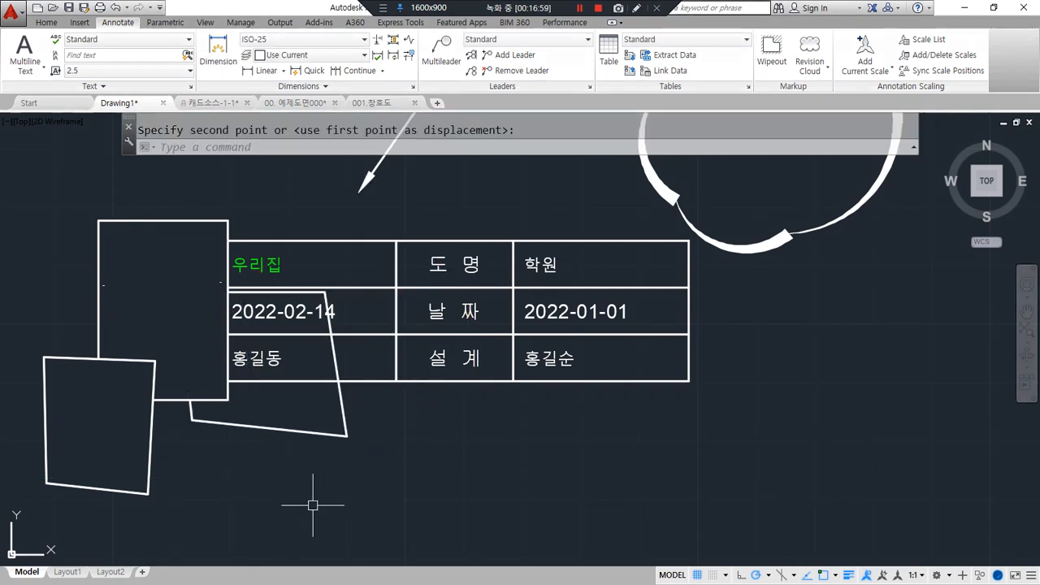
Step: Bring the four-point wipeout overlapping the table's value cells to the front of the draw order
left_click(287, 429)
right_click(288, 430)
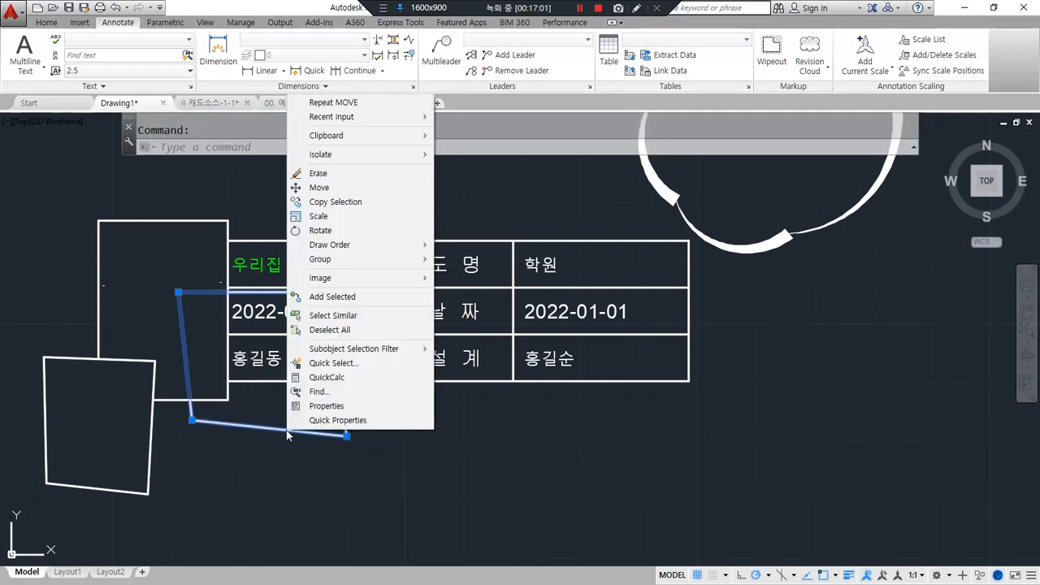
mouse_move(378, 246)
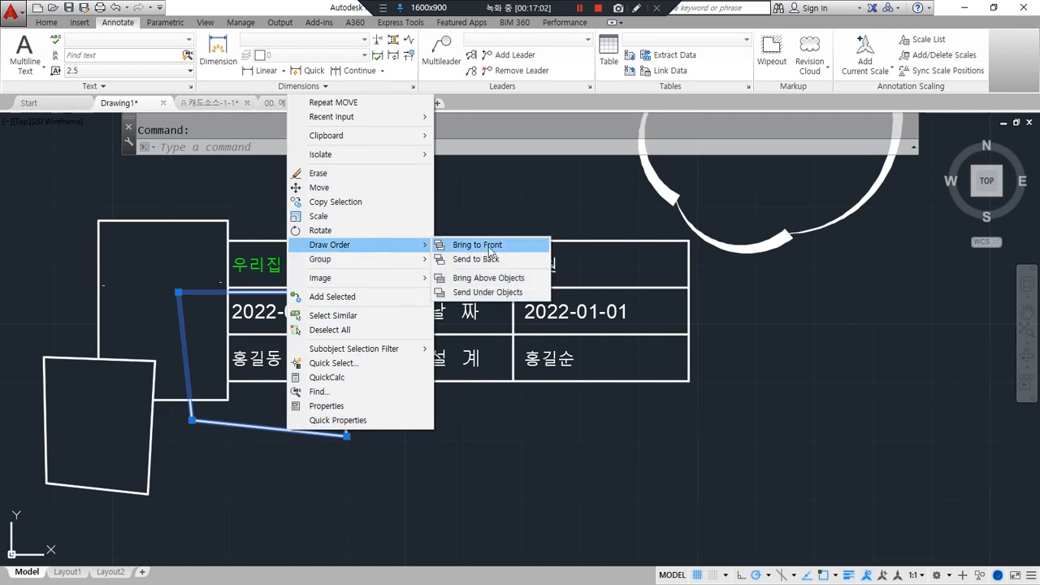
left_click(491, 245)
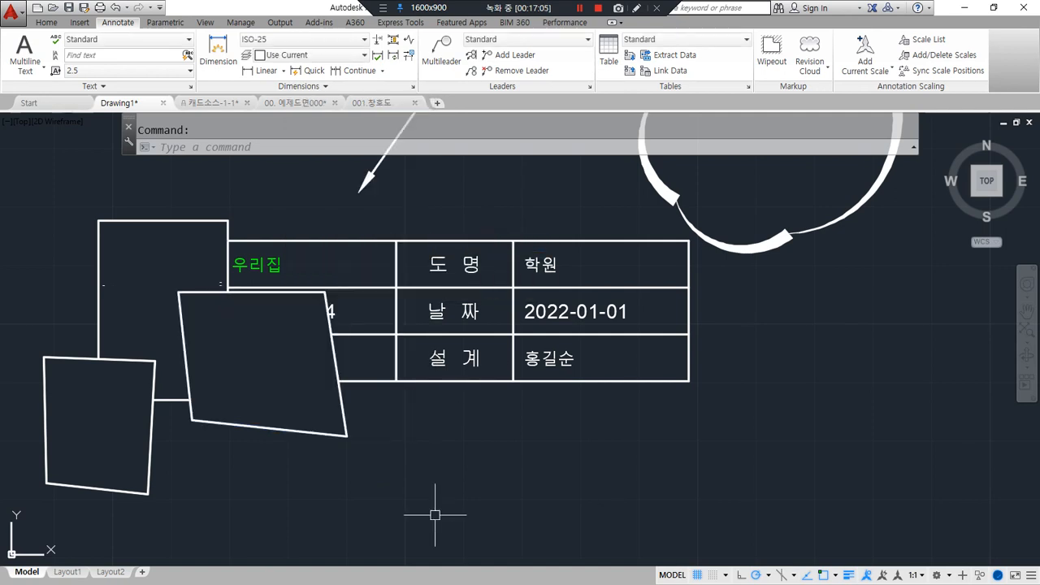
Step: Move the lower-left four-point wipeout right and up so that it overlaps the other two wipeouts and the table
type("m")
key("space")
left_click(125, 492)
key("space")
left_click(98, 506)
left_click(183, 488)
mouse_move(197, 474)
left_mouse_down()
mouse_move(176, 461)
mouse_move(311, 481)
mouse_move(259, 505)
left_mouse_up()
key("Escape")
Step: Regenerate the drawing to refresh the display of the wipeouts
type("re")
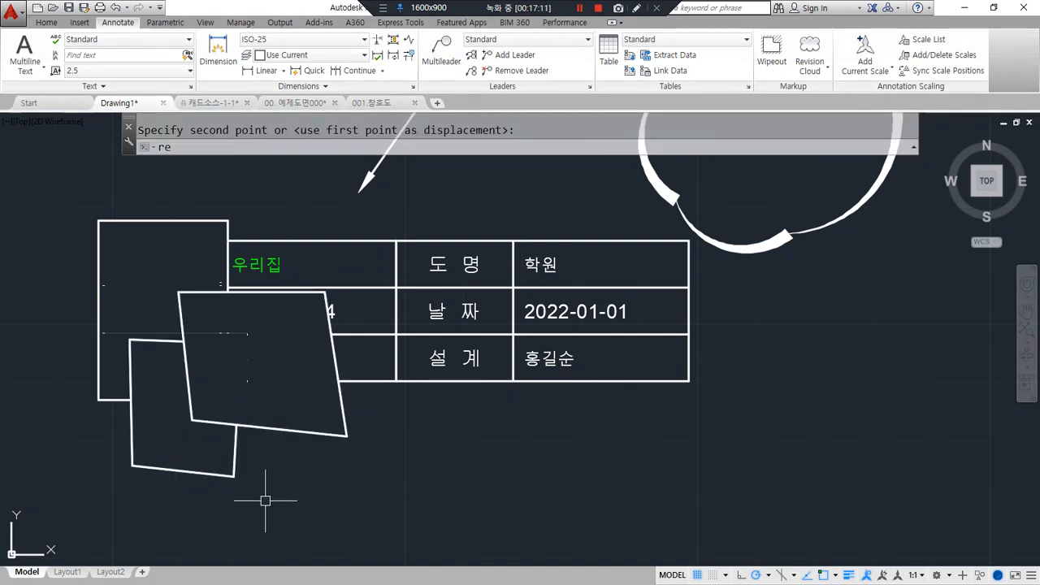
key("Return")
mouse_move(257, 553)
left_mouse_down()
mouse_move(89, 420)
mouse_move(371, 355)
mouse_move(221, 540)
left_mouse_up()
key("Escape")
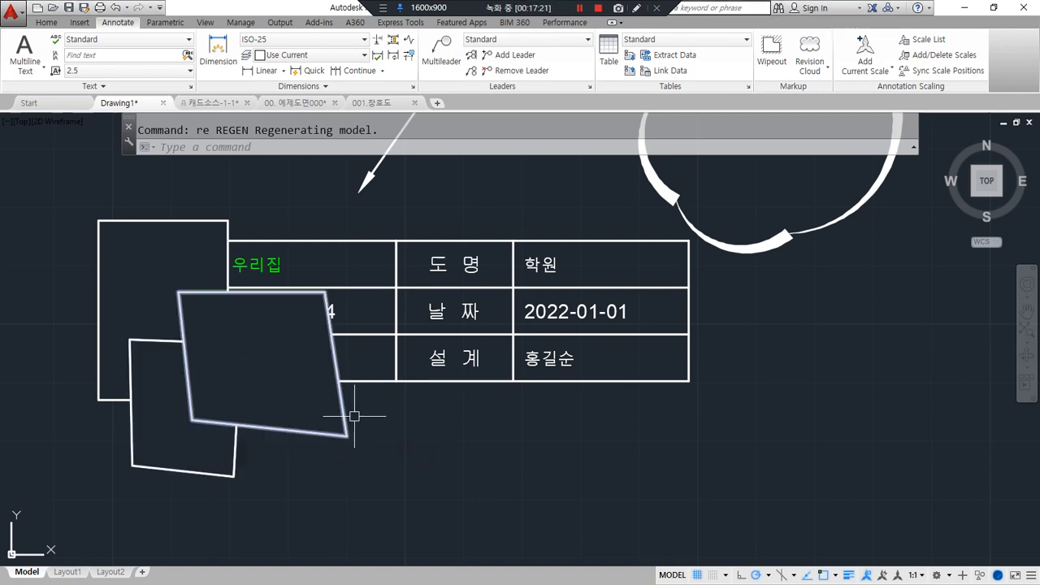
Step: Bring the left table block above the lower-left four-point wipeout in the draw order
left_click(372, 382)
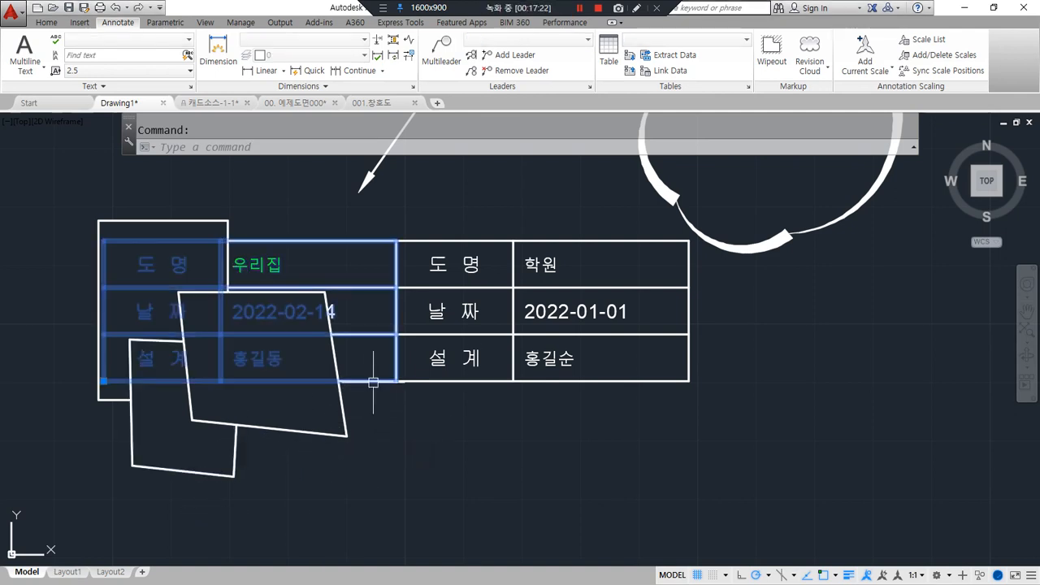
right_click(373, 383)
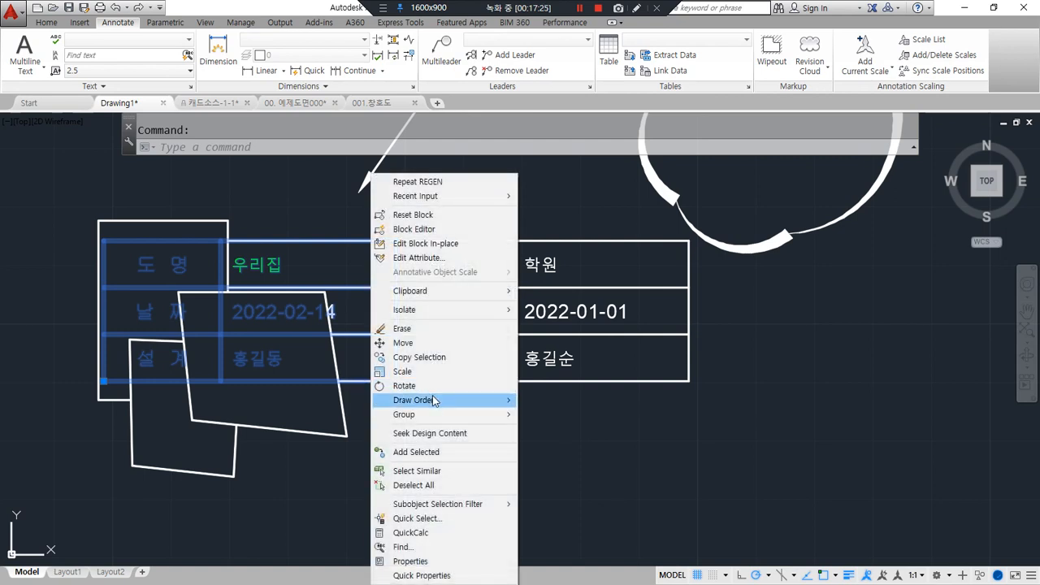
mouse_move(433, 400)
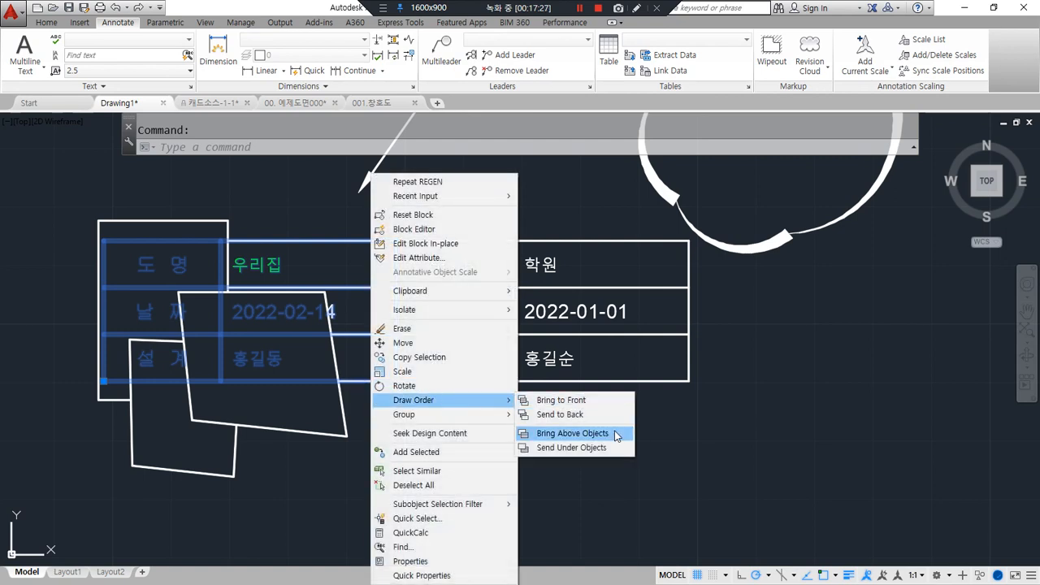
left_click(615, 434)
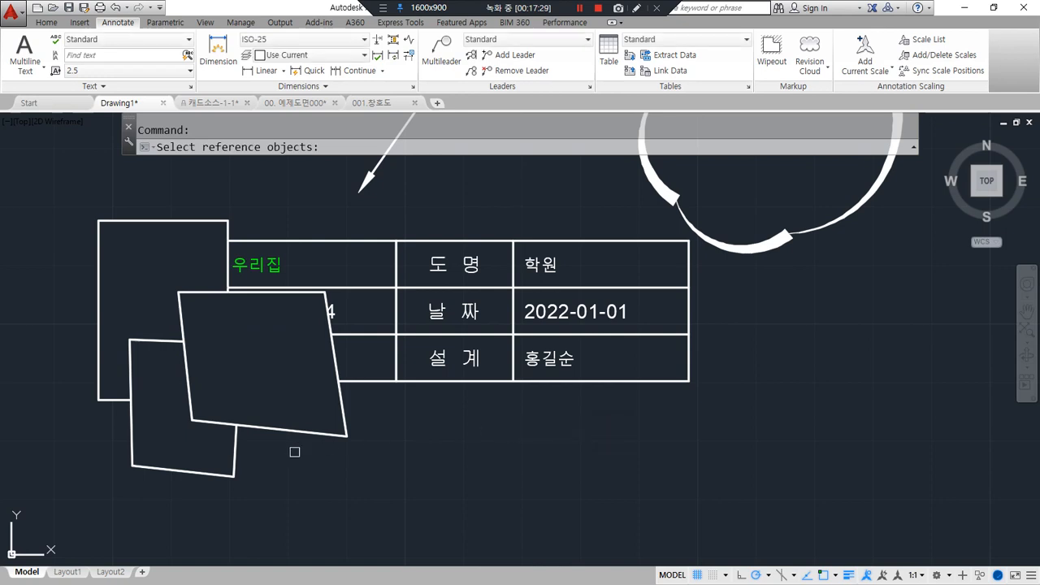
left_click(135, 448)
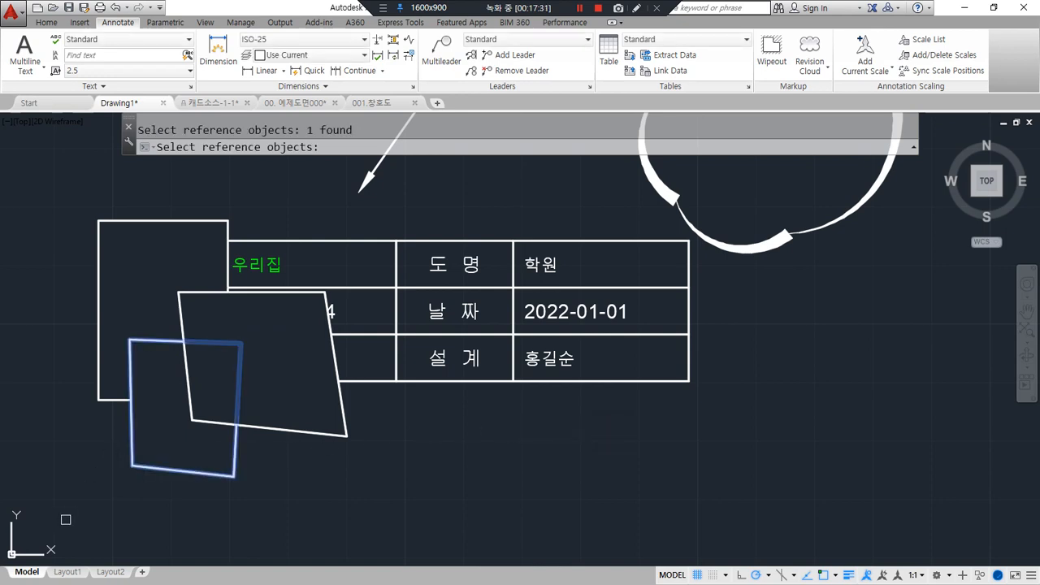
key("Return")
mouse_move(119, 468)
left_mouse_down()
mouse_move(195, 453)
mouse_move(96, 498)
left_mouse_up()
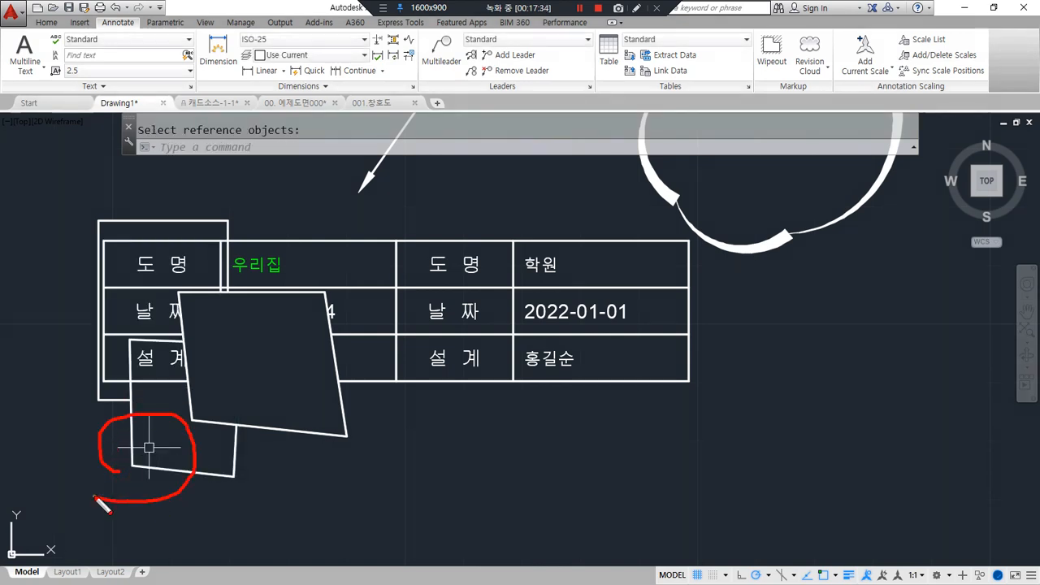
Step: Send the left table block under the rectangular wipeout in the draw order
left_click(387, 382)
right_click(387, 387)
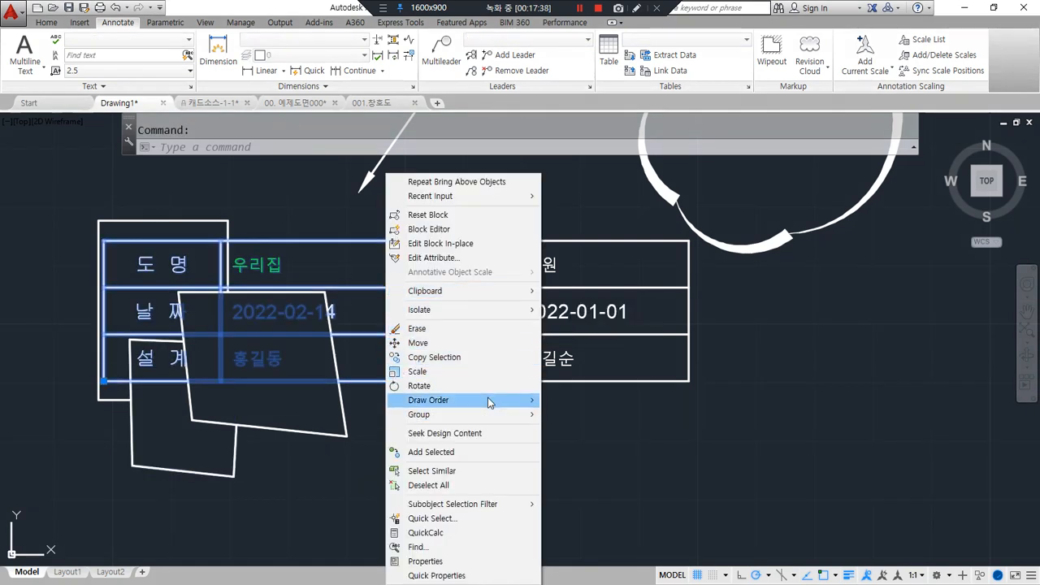
mouse_move(490, 399)
left_click(610, 448)
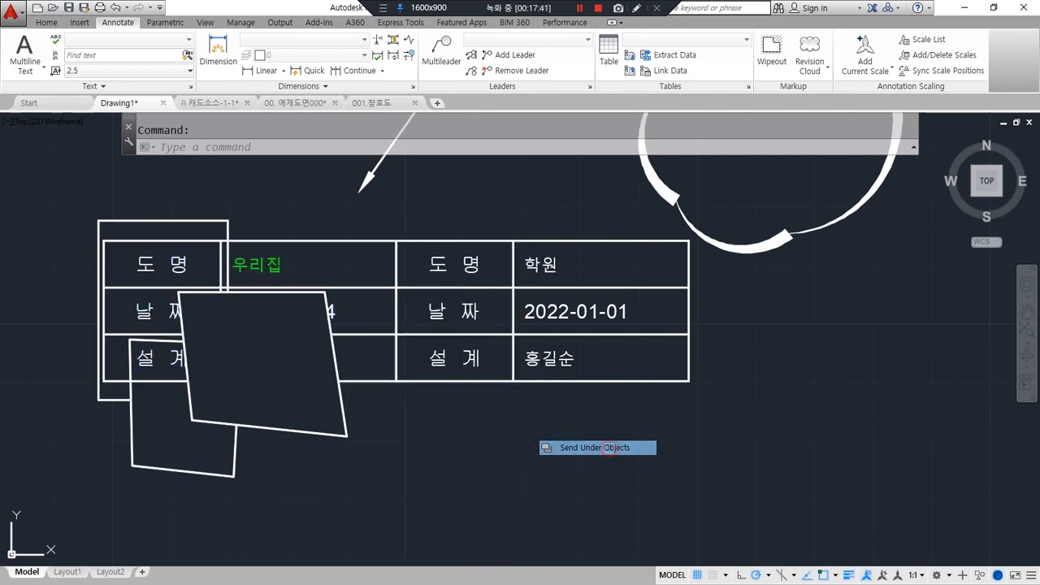
left_click(117, 399)
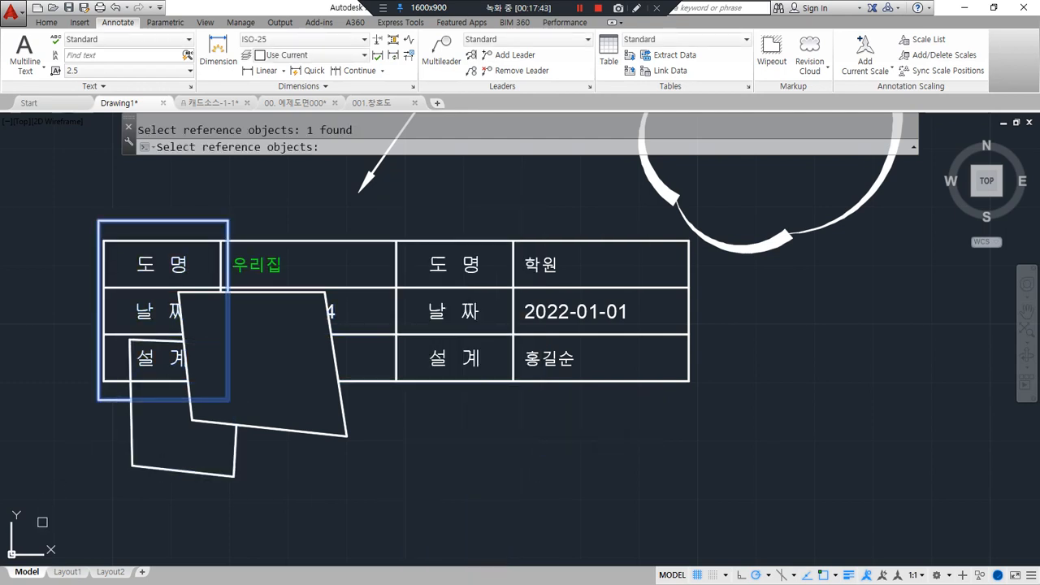
key("Return")
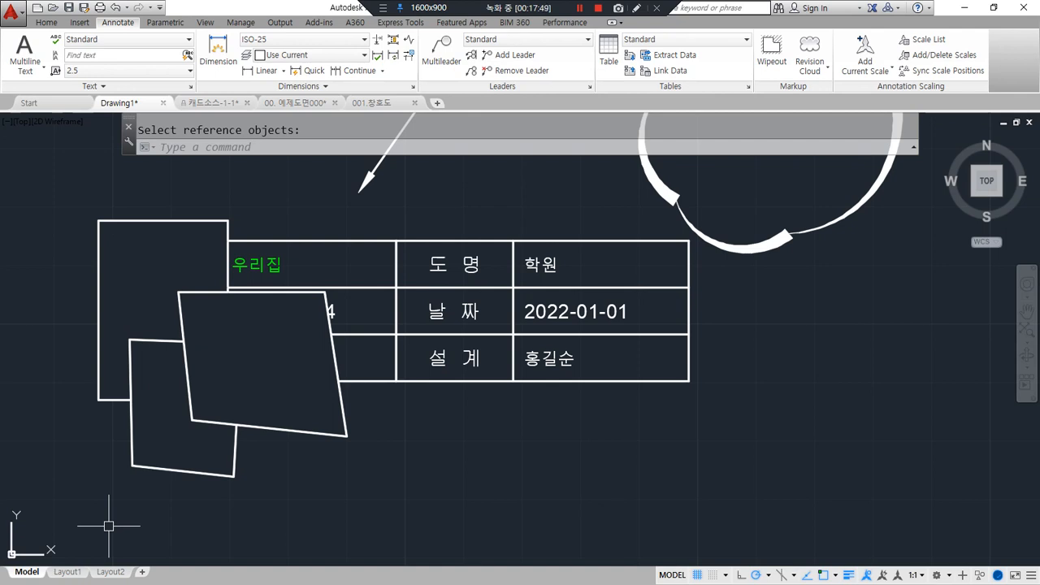
left_click_drag(245, 295, 207, 330)
left_click_drag(256, 303, 208, 357)
left_click_drag(290, 311, 189, 400)
left_click_drag(295, 308, 198, 378)
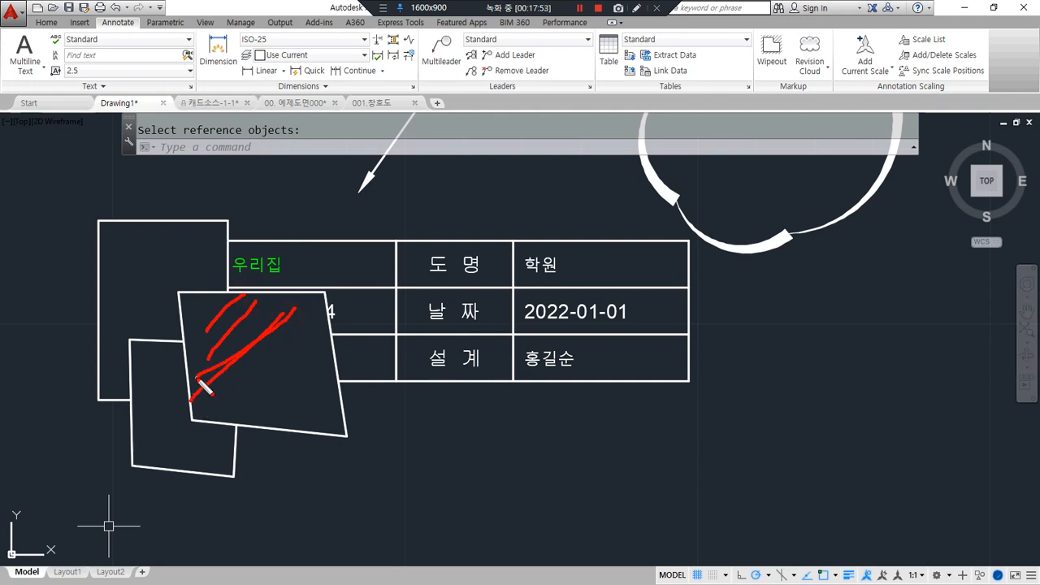
left_click_drag(322, 332, 277, 404)
left_click_drag(315, 367, 259, 429)
mouse_move(334, 391)
left_mouse_down()
mouse_move(297, 443)
mouse_move(312, 447)
left_mouse_up()
key("Escape")
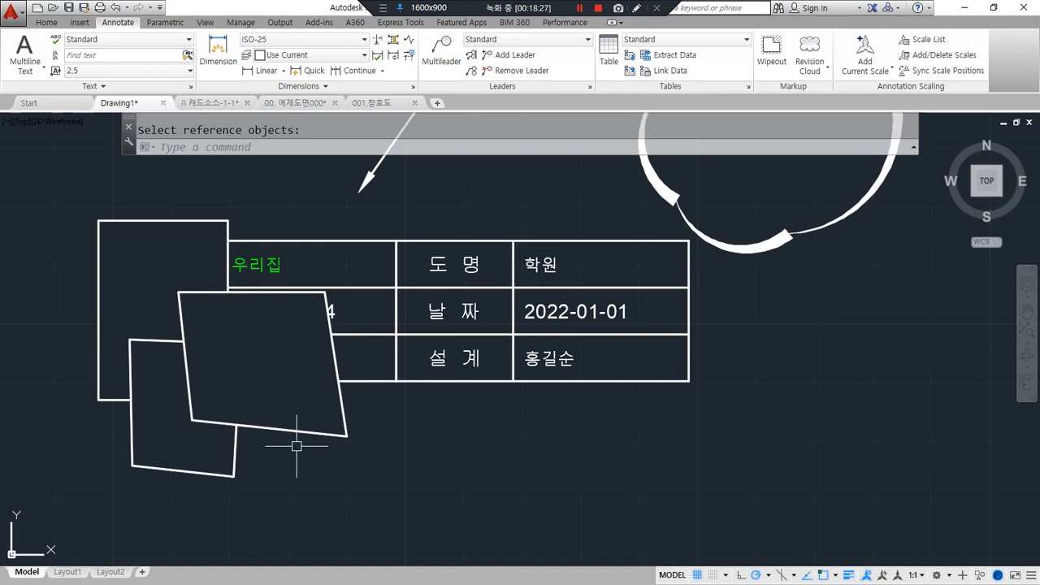
left_click_drag(84, 468, 304, 182)
key("Escape")
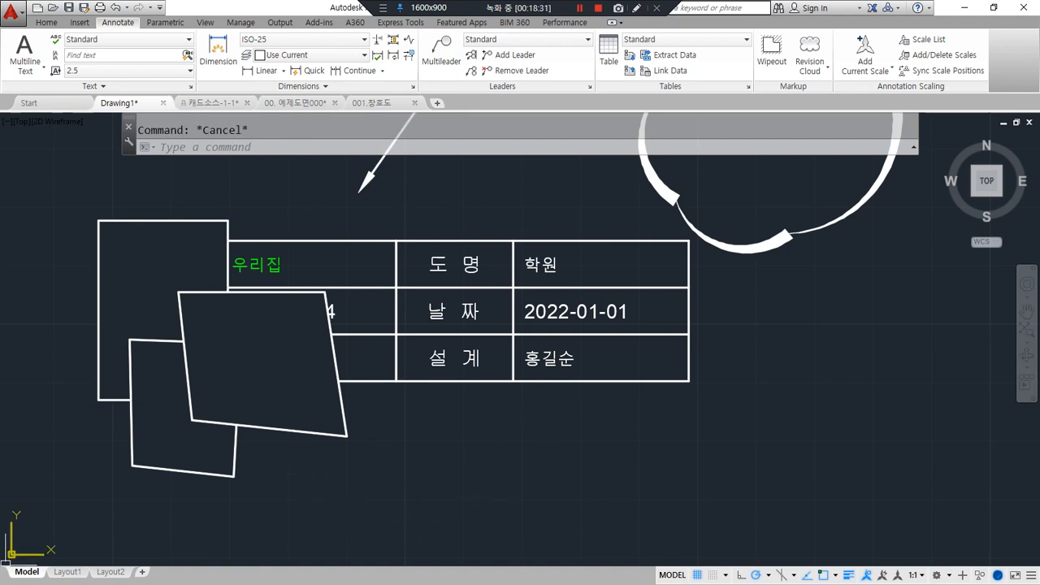
Step: Switch to the Notepad command notes and review the xclip entry
key("alt+Tab")
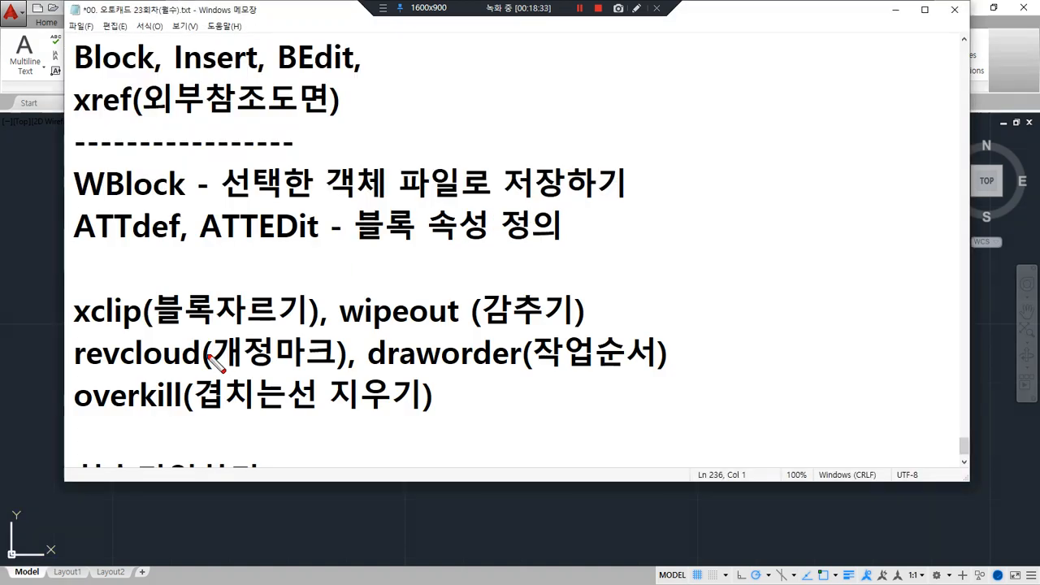
left_click_drag(313, 326, 92, 326)
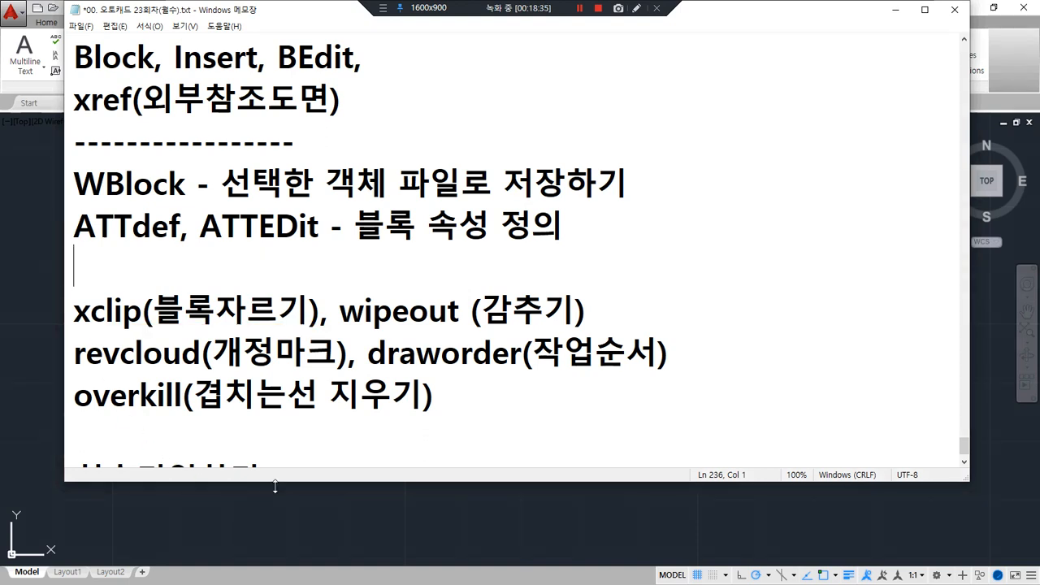
left_click_drag(311, 329, 81, 329)
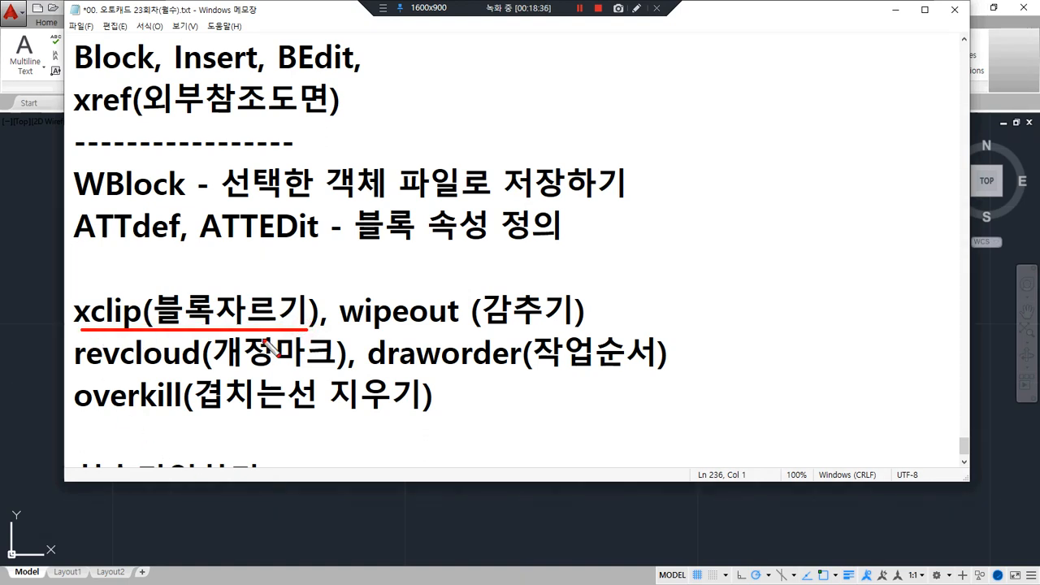
left_click_drag(307, 328, 65, 330)
key("Escape")
Step: Return to the AutoCAD drawing and erase the three wipeouts over the table
left_click(218, 497)
left_click(304, 429)
left_click(212, 472)
key("Delete")
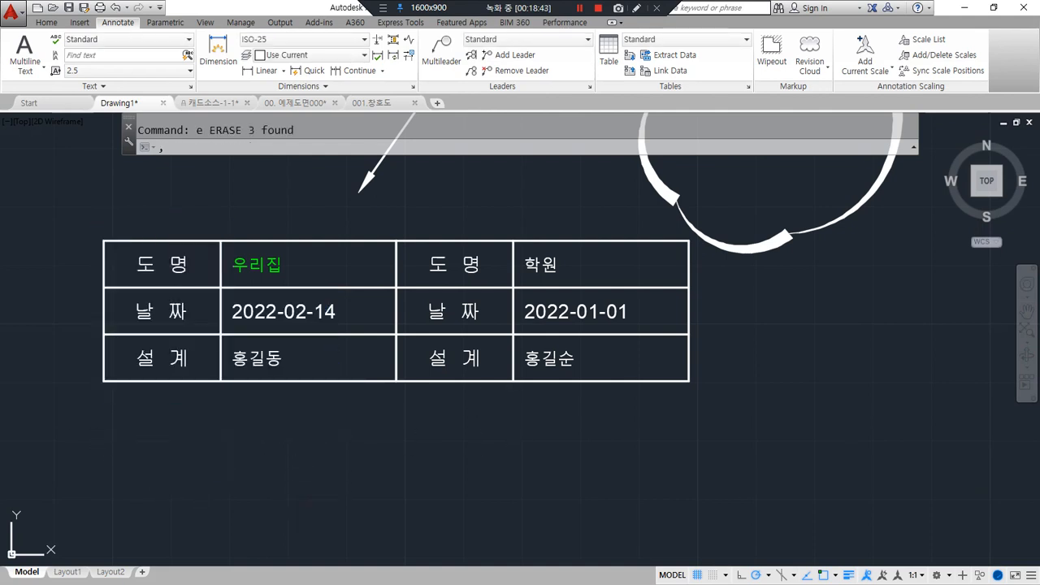
left_click(503, 345)
key("Delete")
left_click(390, 463)
key("Escape")
key("Escape")
key("ctrl+z")
Step: Move the right table block to the right so that a gap separates it from the left table block
type("m")
key("space")
left_click(502, 381)
key("space")
left_click(407, 433)
left_click(528, 426)
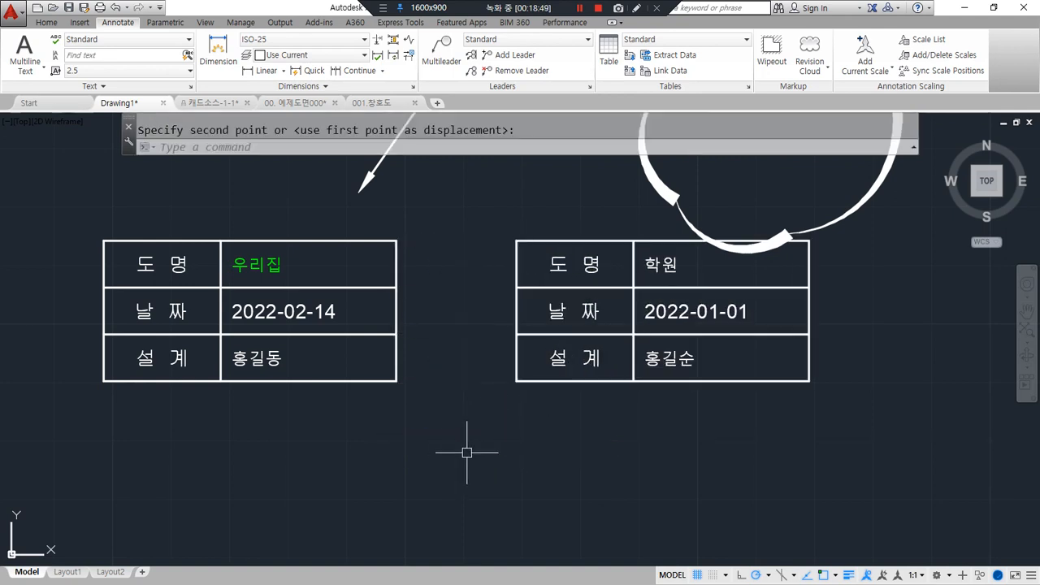
Step: Clip the left table block using XCLIP with a new rectangular boundary around its label column
type("sc")
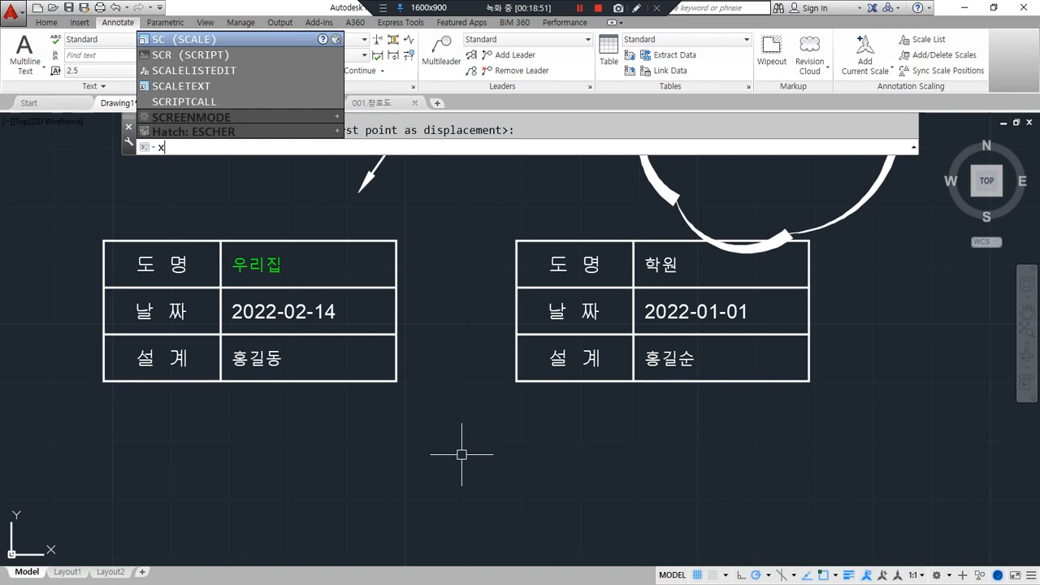
type("c")
key("space")
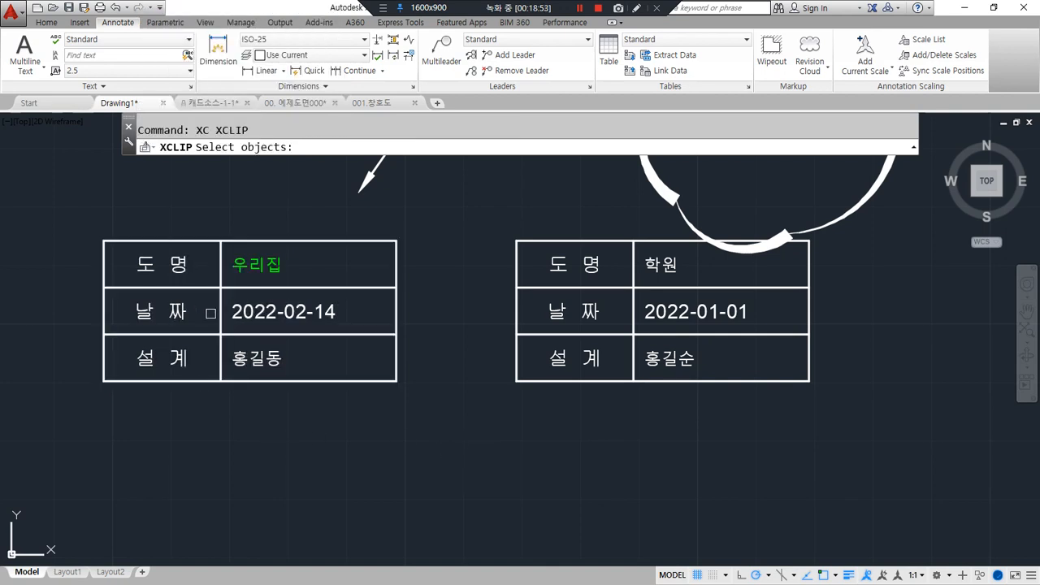
left_click(217, 381)
key("space")
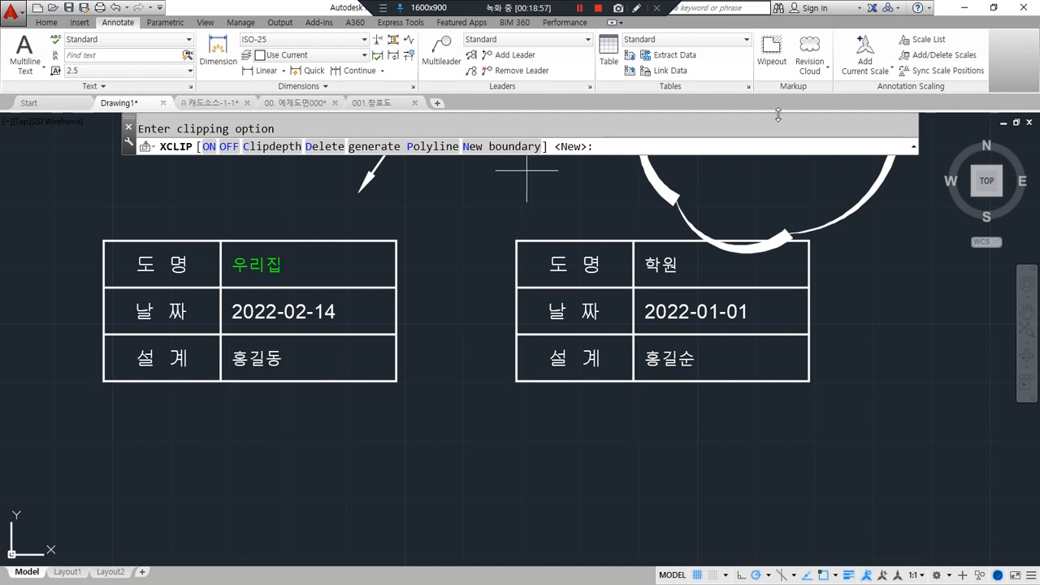
mouse_move(461, 151)
left_mouse_down()
mouse_move(469, 135)
mouse_move(548, 146)
left_mouse_up()
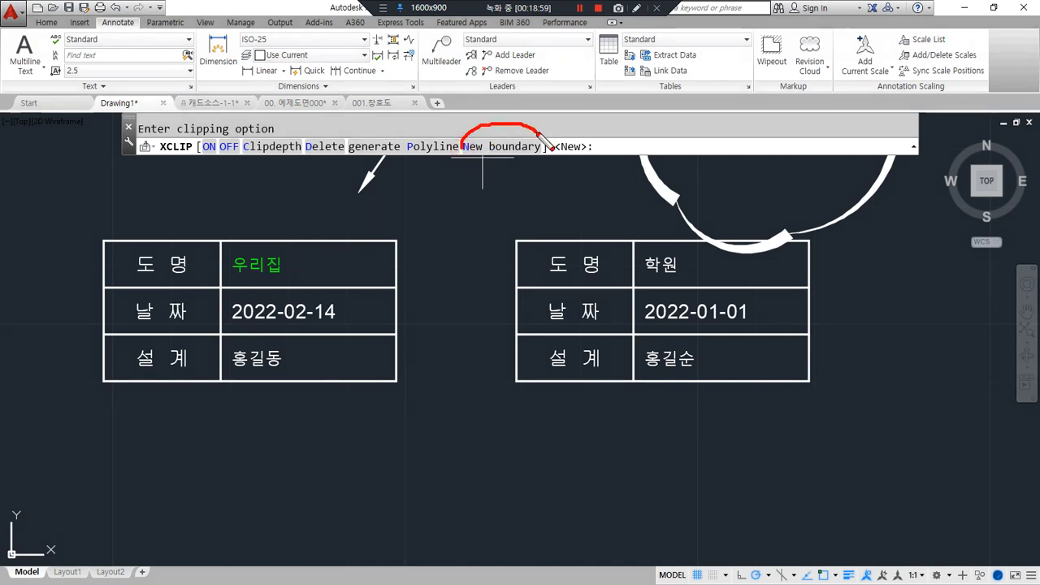
key("space")
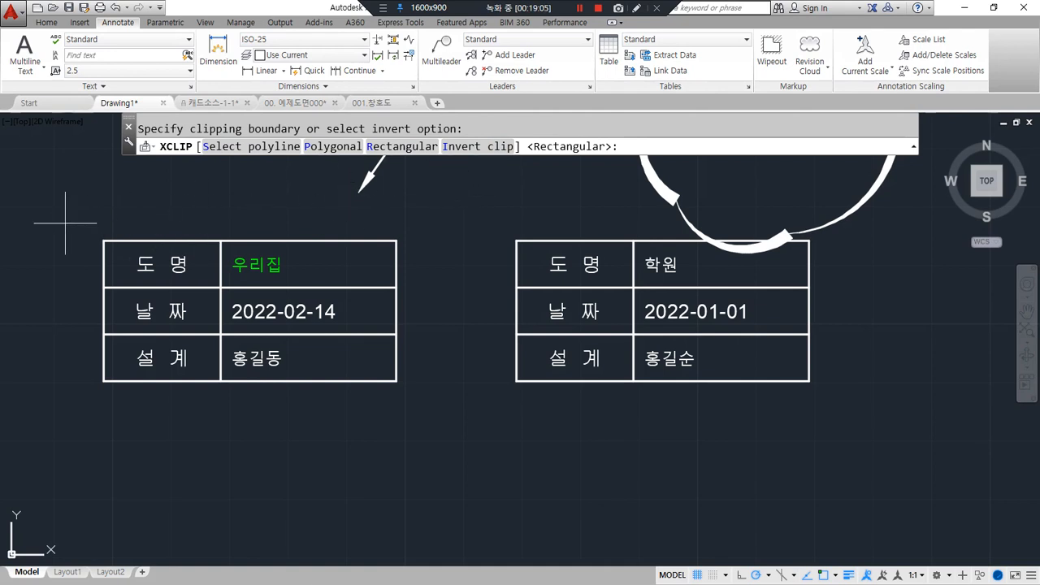
key("space")
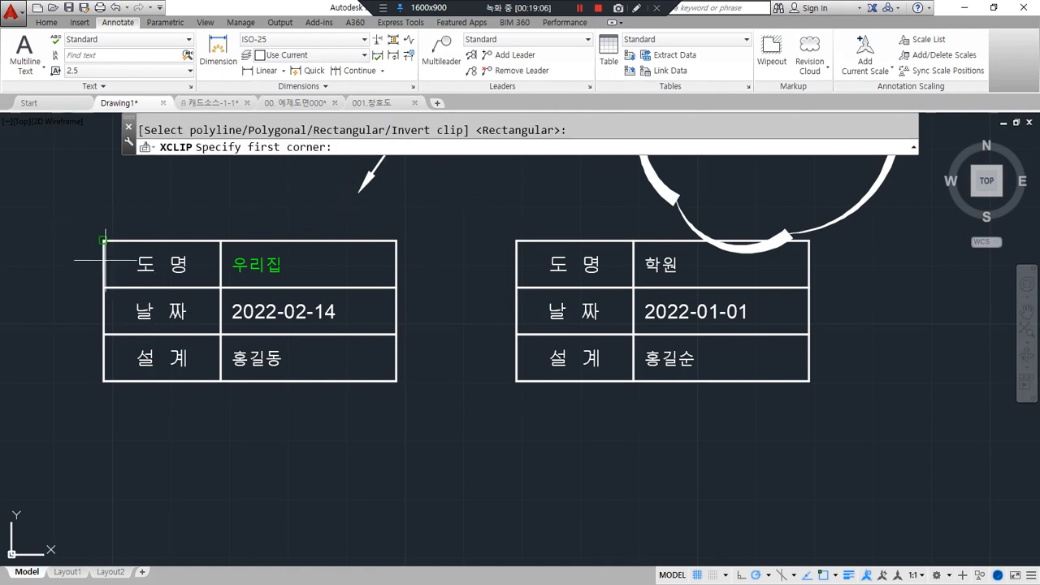
left_click(94, 222)
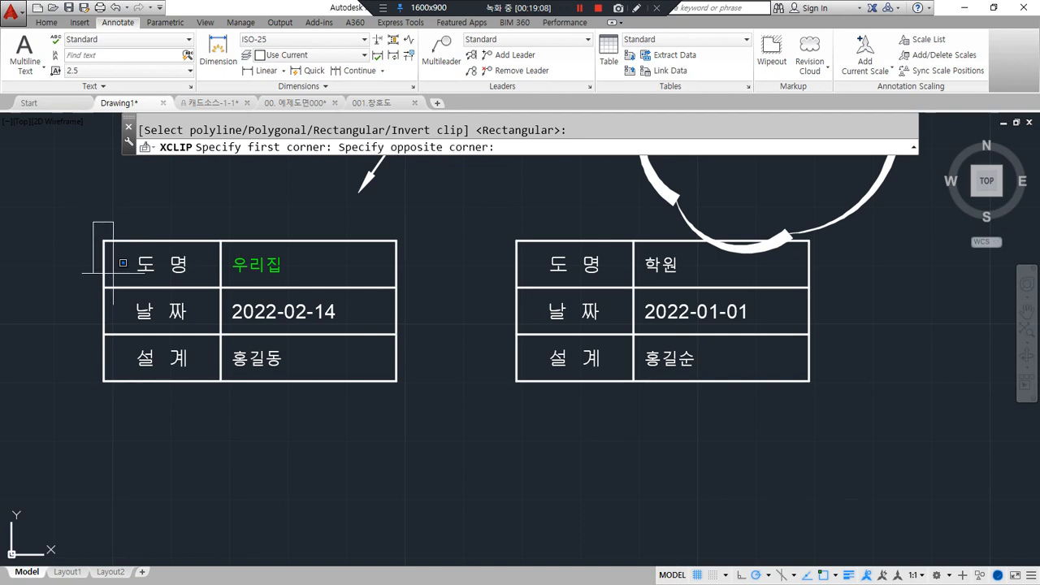
left_click(227, 402)
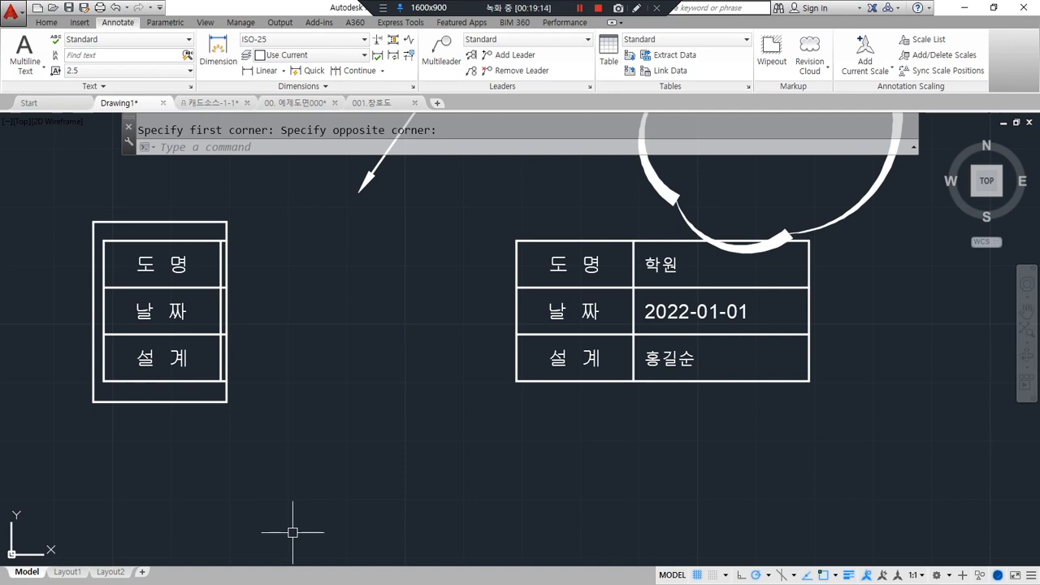
Step: Clip the right table block using XCLIP with a new rectangular boundary around its value column
key("space")
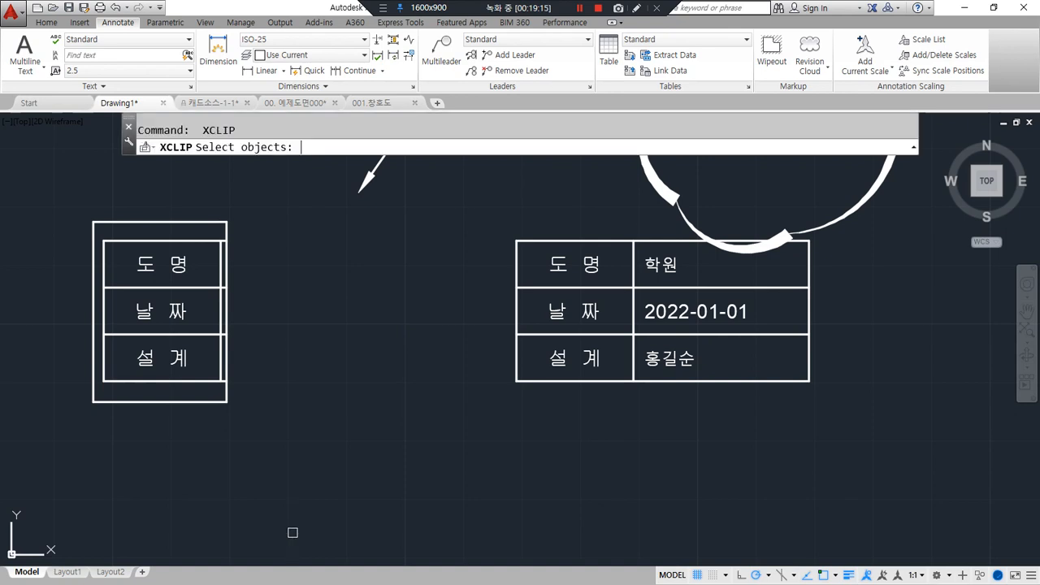
left_click(580, 241)
key("space")
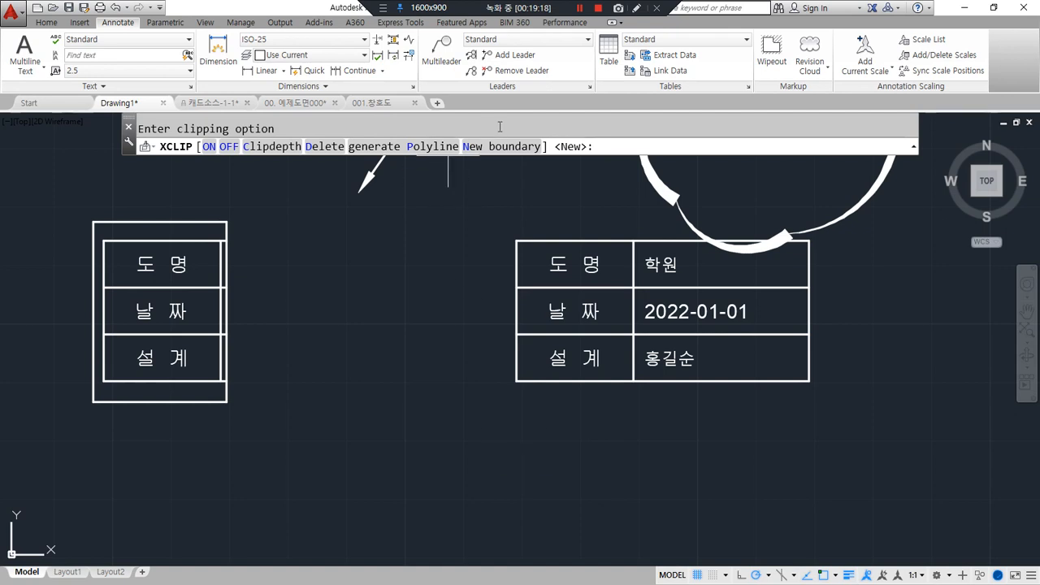
key("space")
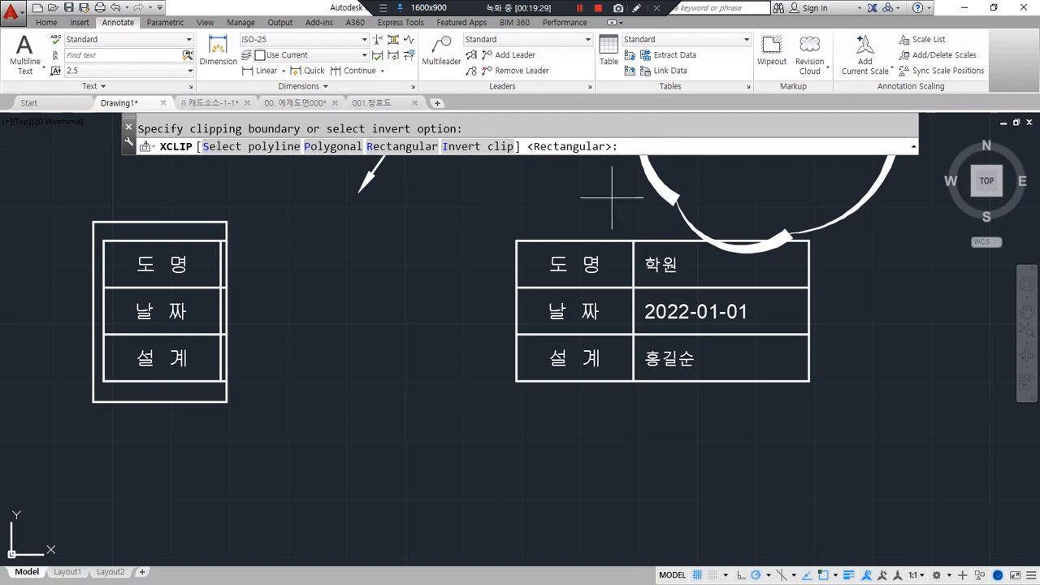
key("Return")
left_click(624, 229)
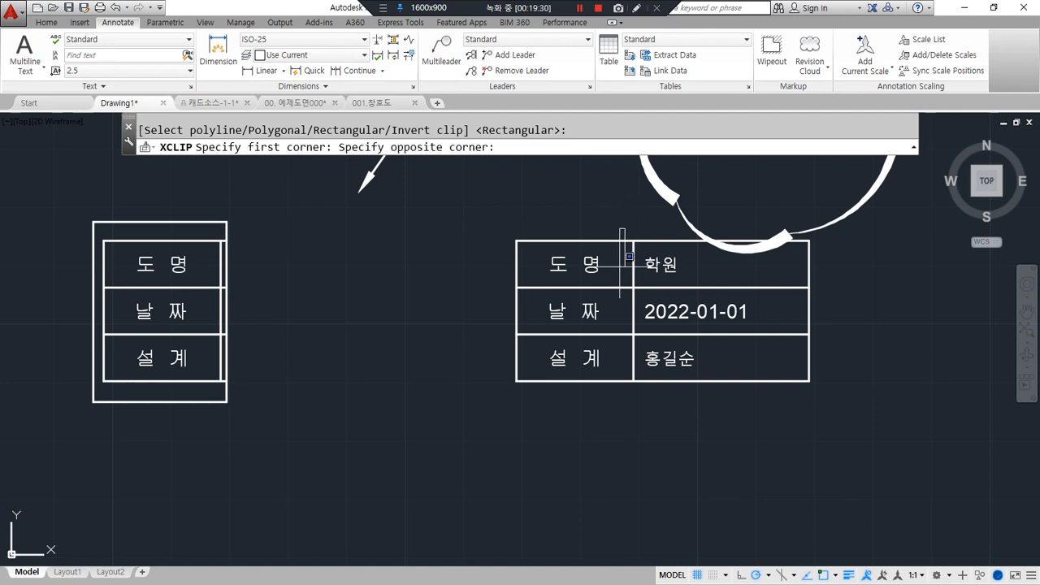
left_click(819, 403)
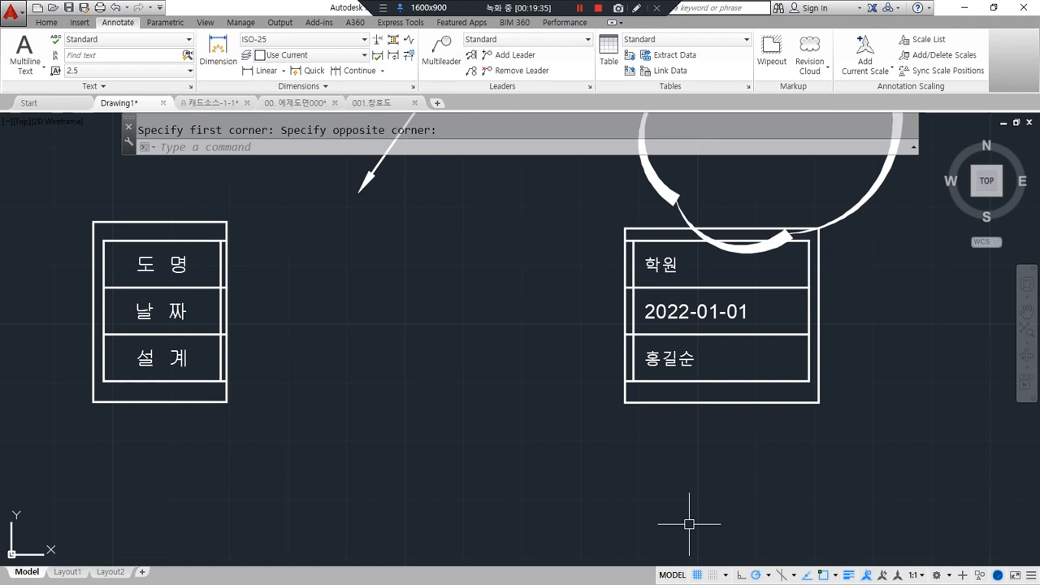
key("Escape")
middle_click_drag(562, 529, 530, 352)
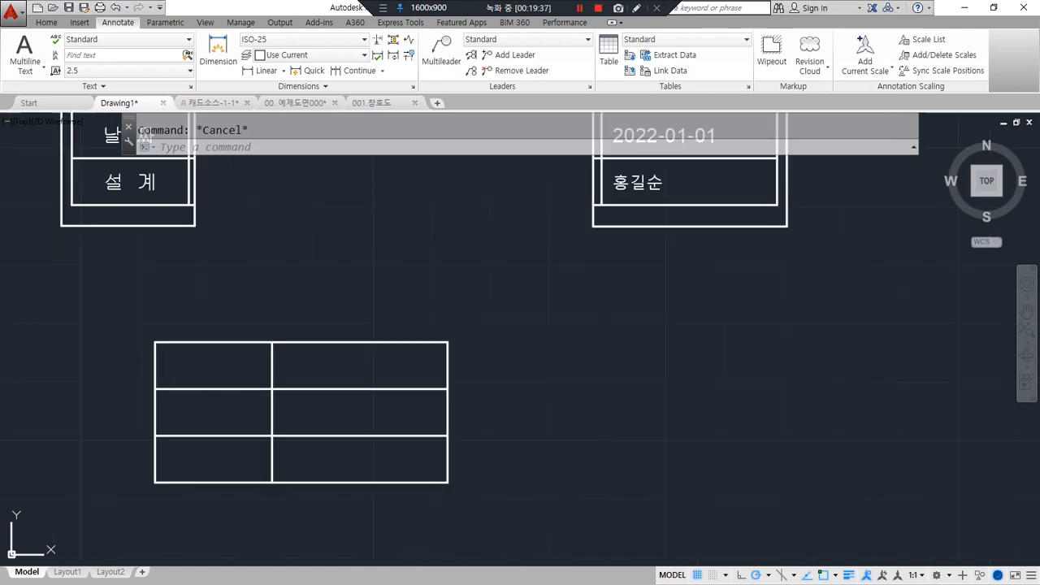
middle_click_drag(459, 318, 515, 501)
mouse_move(252, 439)
left_mouse_down()
mouse_move(207, 217)
mouse_move(309, 442)
left_mouse_up()
mouse_move(774, 460)
left_mouse_down()
mouse_move(638, 448)
mouse_move(847, 235)
mouse_move(705, 459)
left_mouse_up()
key("Escape")
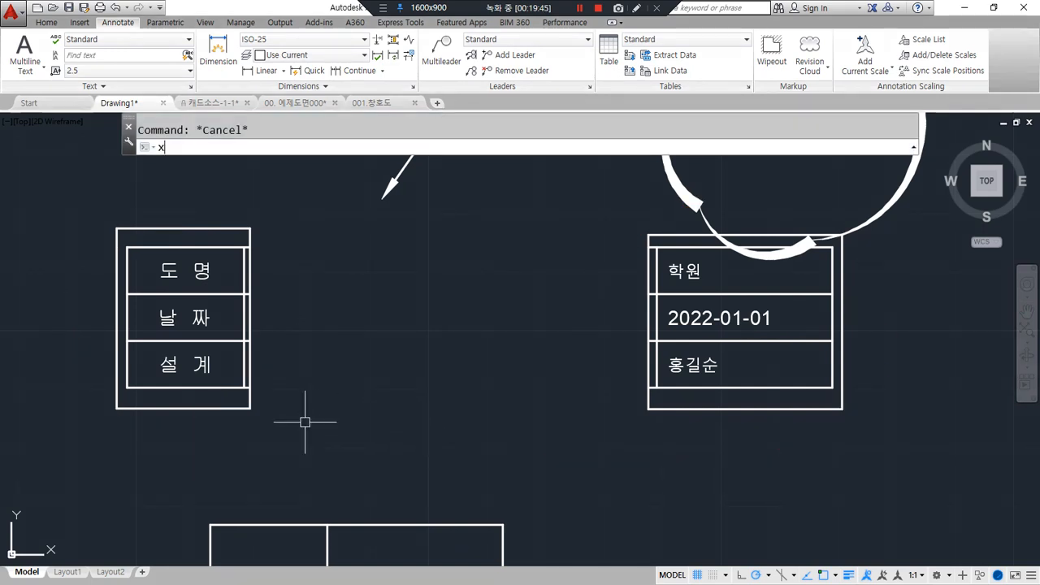
Step: Run XCLIP on the clipped left table block up to the choice of clipping option
type("xc")
key("Return")
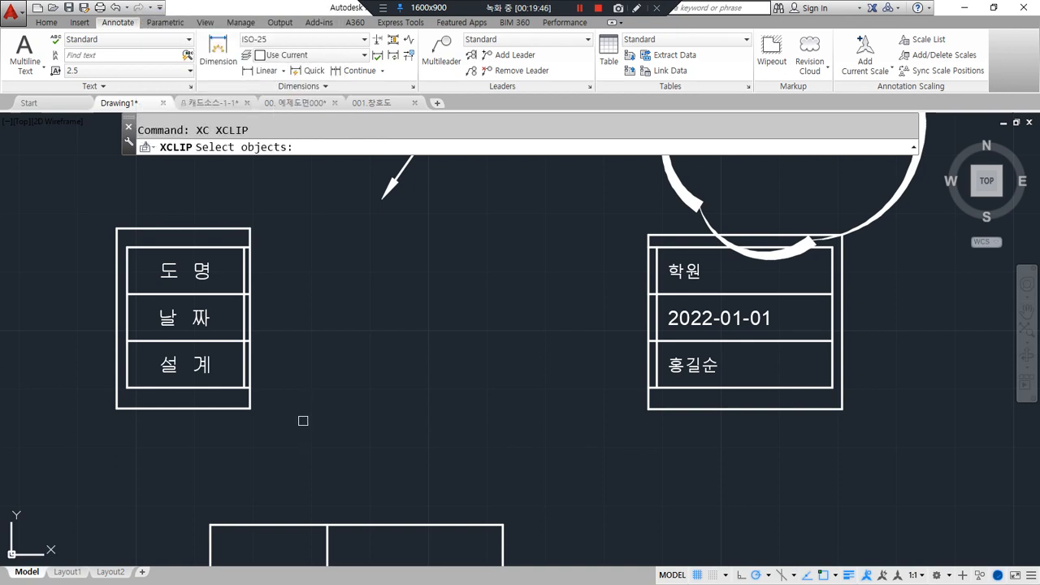
left_click(235, 411)
key("Return")
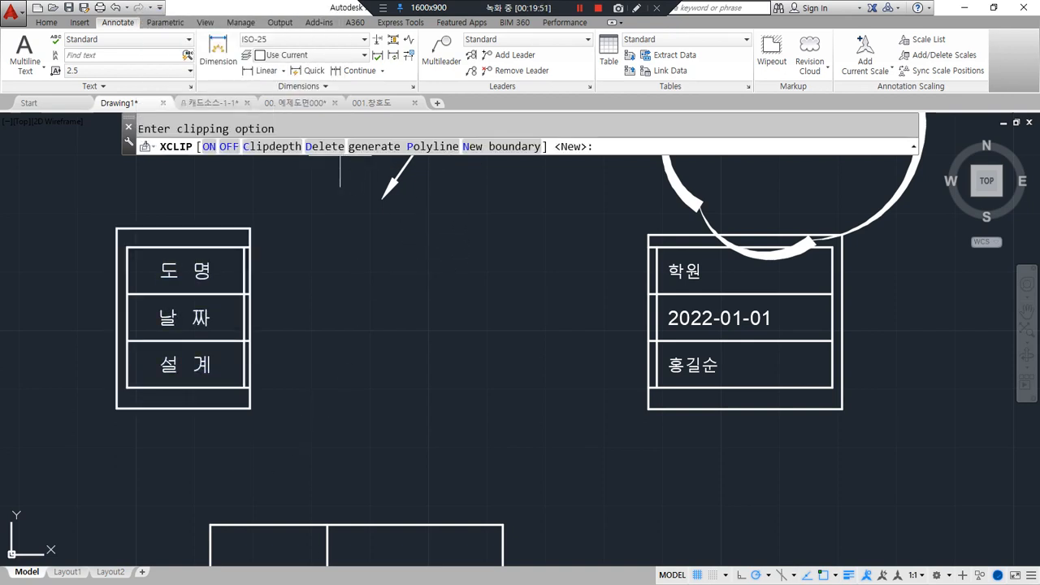
Step: Delete the XCLIP boundaries from the 우리집 and 학원 title-block tables
mouse_move(336, 175)
left_mouse_down()
mouse_move(362, 167)
mouse_move(336, 179)
left_mouse_up()
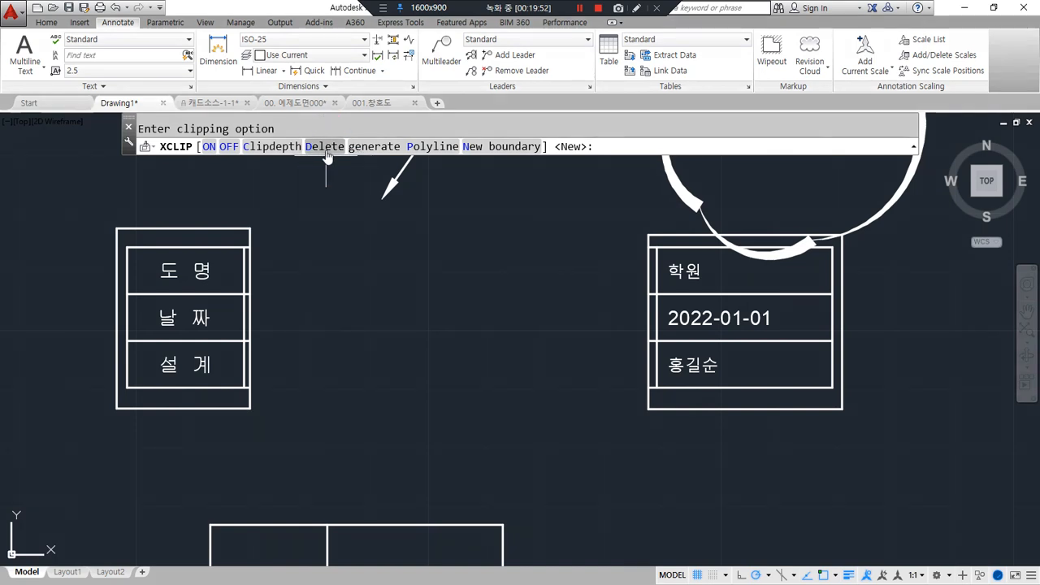
left_click(324, 147)
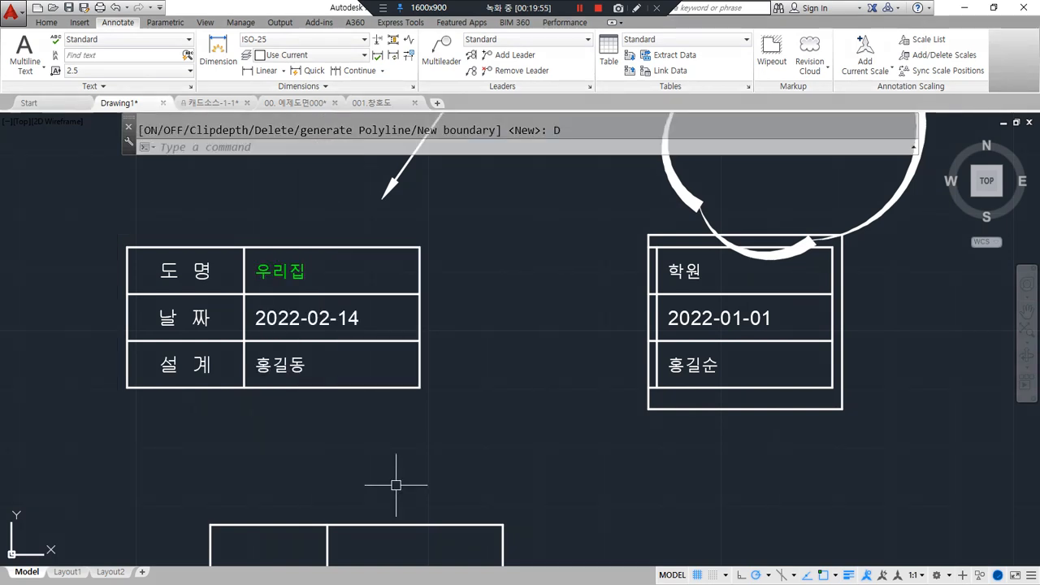
key("Return")
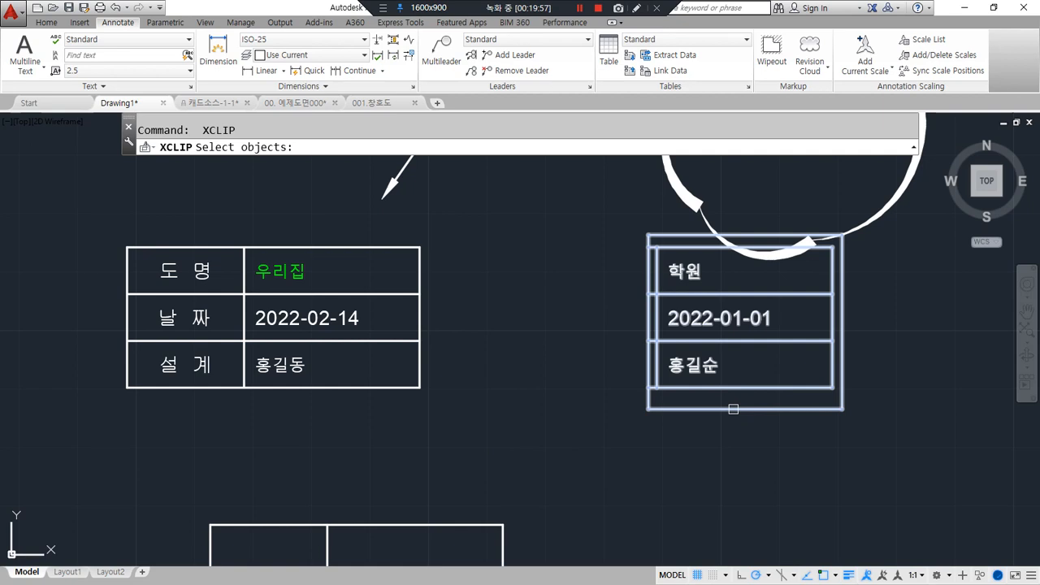
left_click(733, 409)
key("Return")
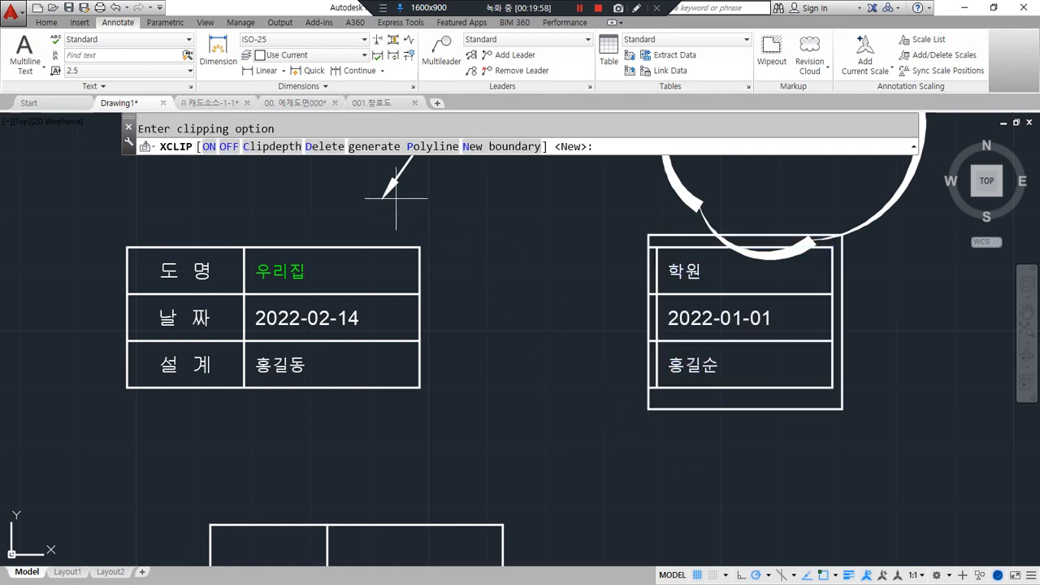
left_click(325, 147)
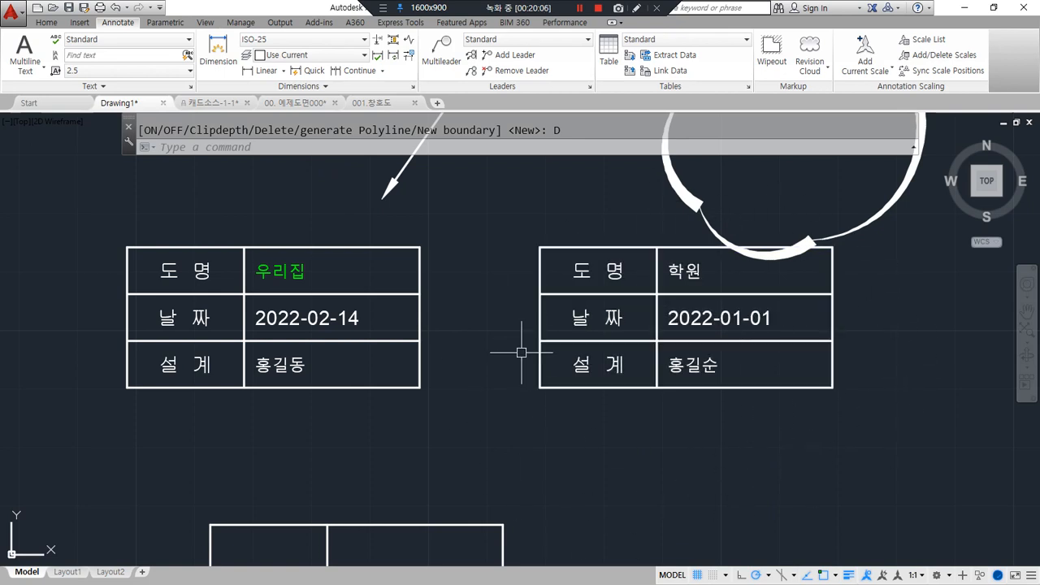
key("Escape")
Step: Clip the 우리집 table block with a new polygonal XCLIP boundary that cuts a jagged edge through its label column
left_click(515, 117)
type("xc")
key("Return")
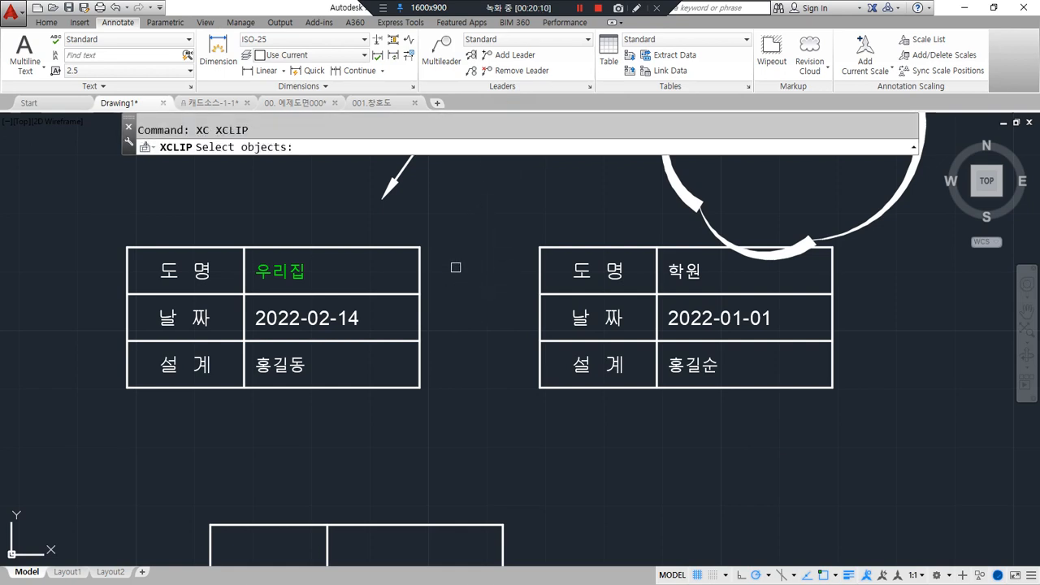
left_click(357, 246)
key("Return")
key("ctrl+2")
mouse_move(528, 180)
left_mouse_down()
mouse_move(480, 145)
mouse_move(530, 190)
left_mouse_up()
key("Escape")
key("Return")
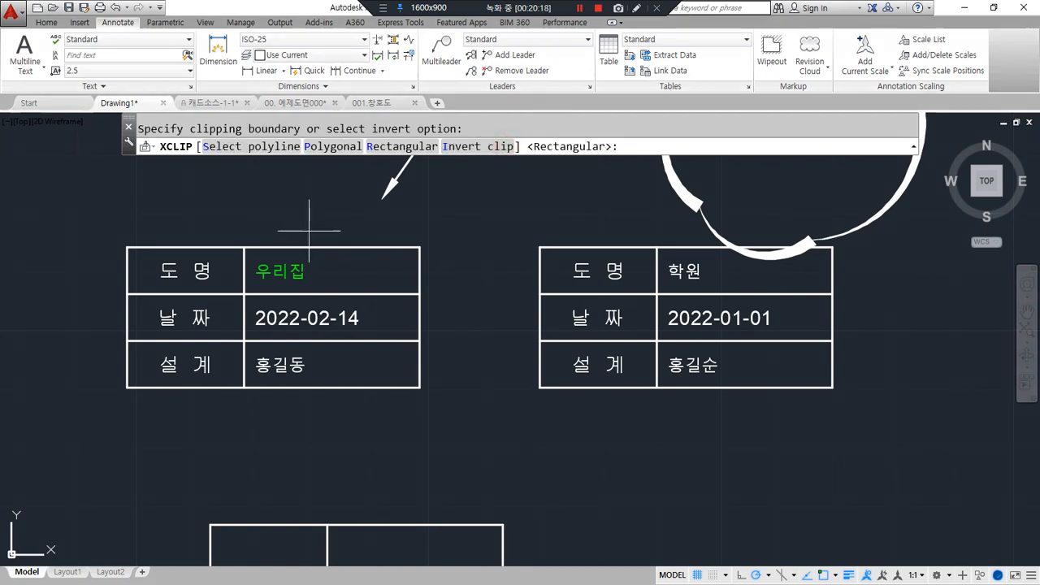
left_click(329, 147)
left_click(294, 206)
left_click(217, 220)
left_click(230, 260)
left_click(175, 302)
left_click(224, 332)
left_click(160, 374)
left_click(270, 452)
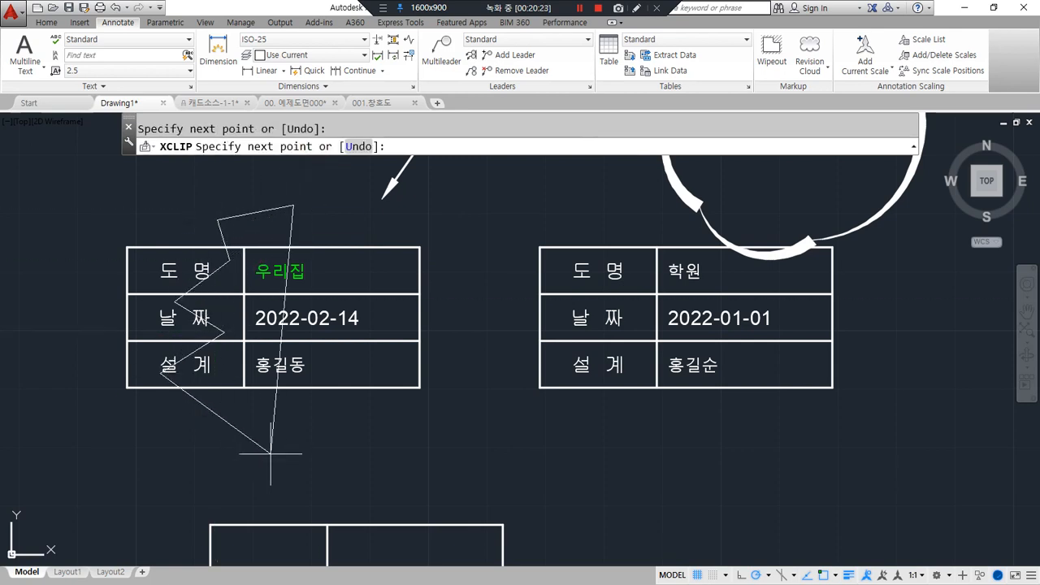
left_click(462, 409)
left_click(462, 214)
key("Return")
mouse_move(301, 494)
left_mouse_down()
mouse_move(198, 466)
mouse_move(511, 255)
mouse_move(156, 471)
left_mouse_up()
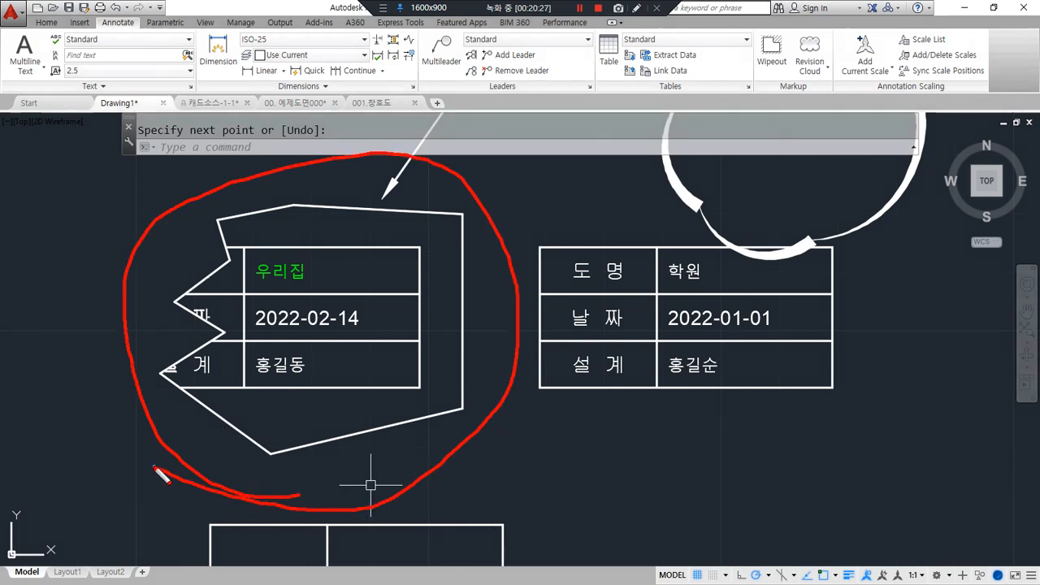
key("Escape")
Step: Draw a rectangle around the label column of the 학원 table
middle_click_drag(382, 378, 279, 411)
key("space")
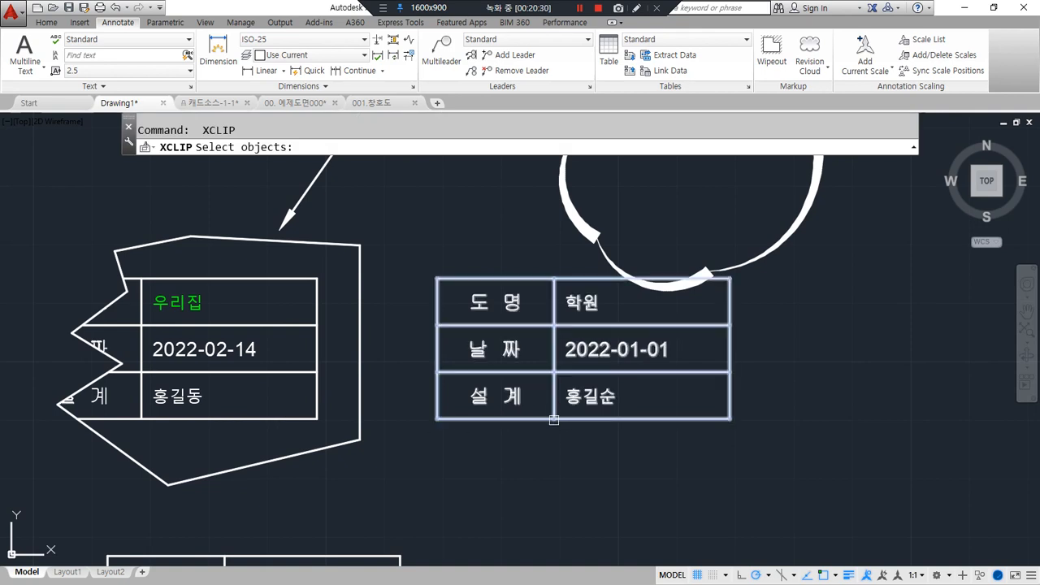
key("Escape")
type("re")
key("Return")
left_click(565, 266)
left_click(423, 435)
Step: Clip the 학원 table block with XCLIP, using the rectangle around its label column as the boundary polyline
type("xc")
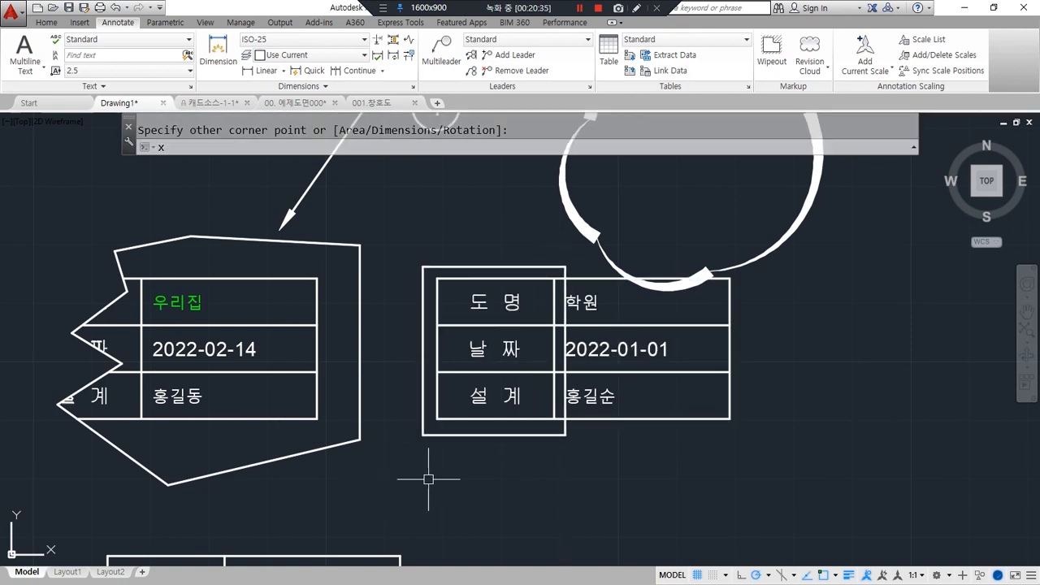
key("Return")
left_click(618, 419)
key("Return")
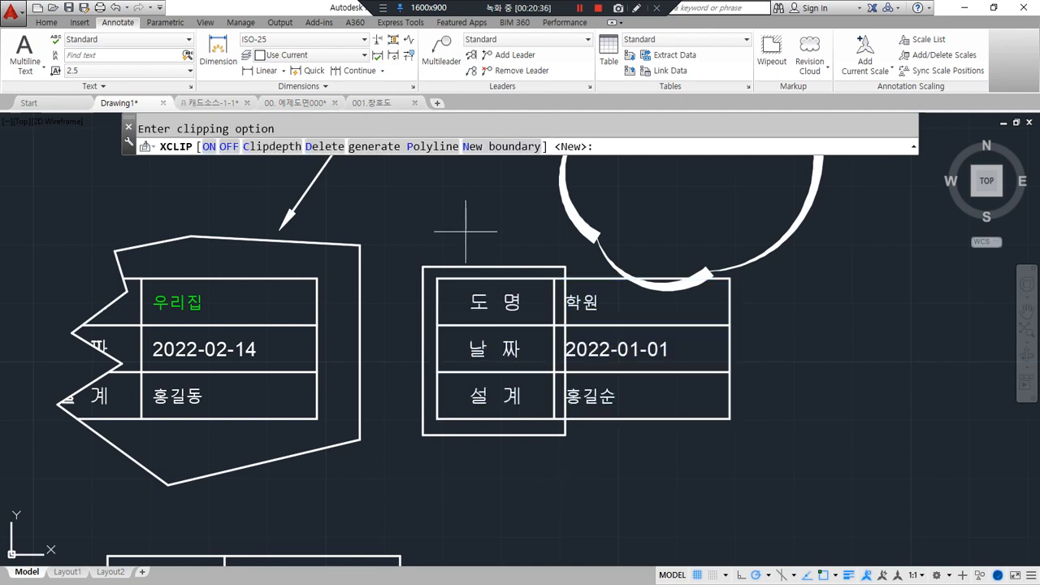
key("Return")
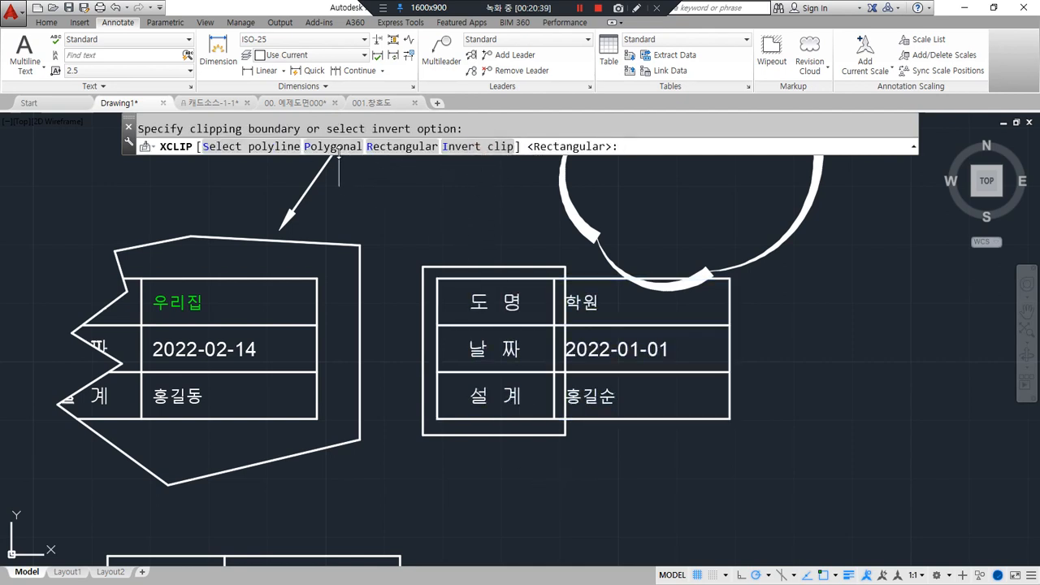
left_click(241, 151)
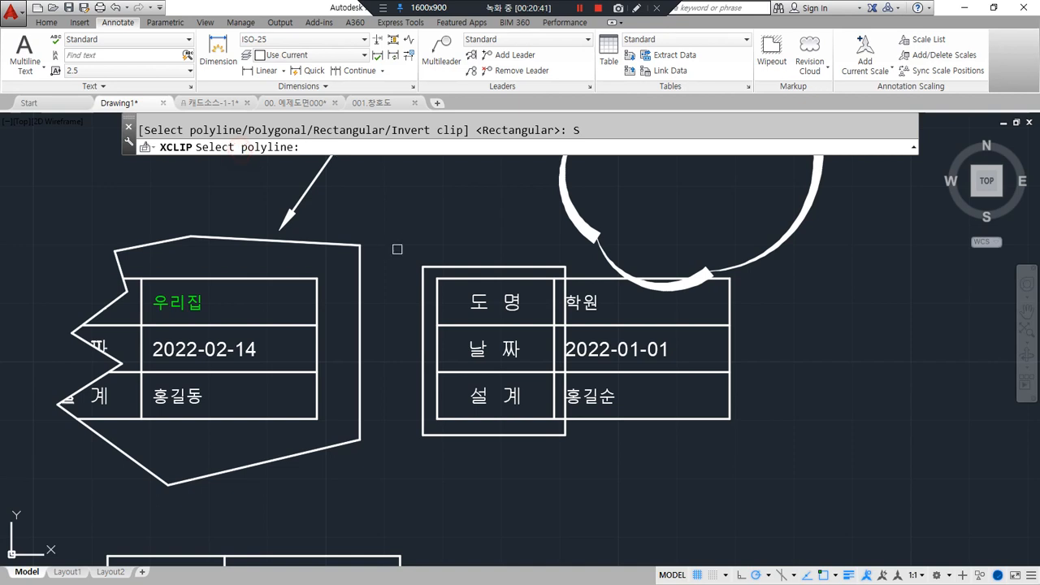
left_click(426, 267)
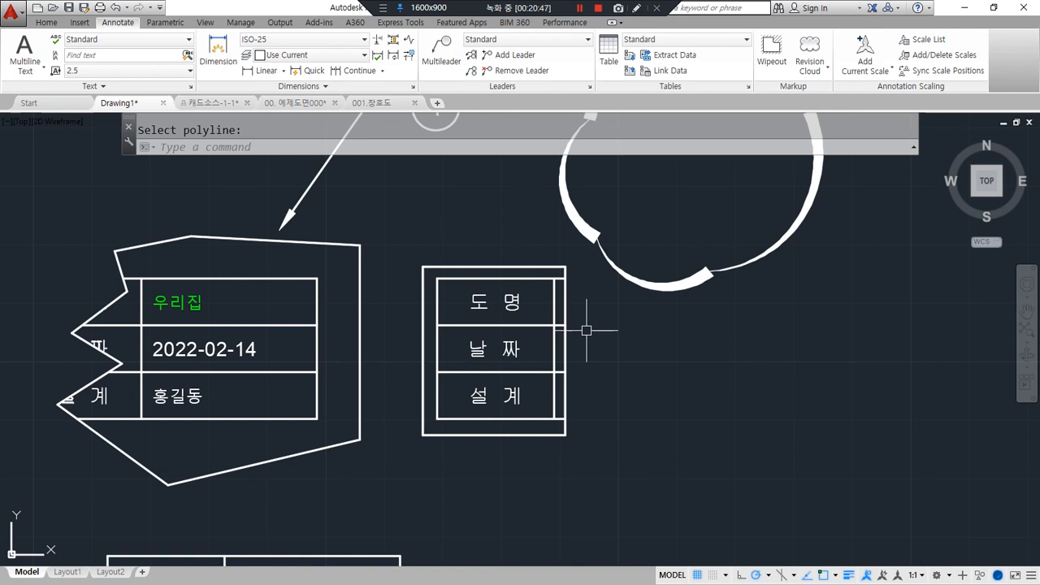
Step: Delete the XCLIP boundary from the 학원 table block
type("xc")
key("Return")
left_click(554, 439)
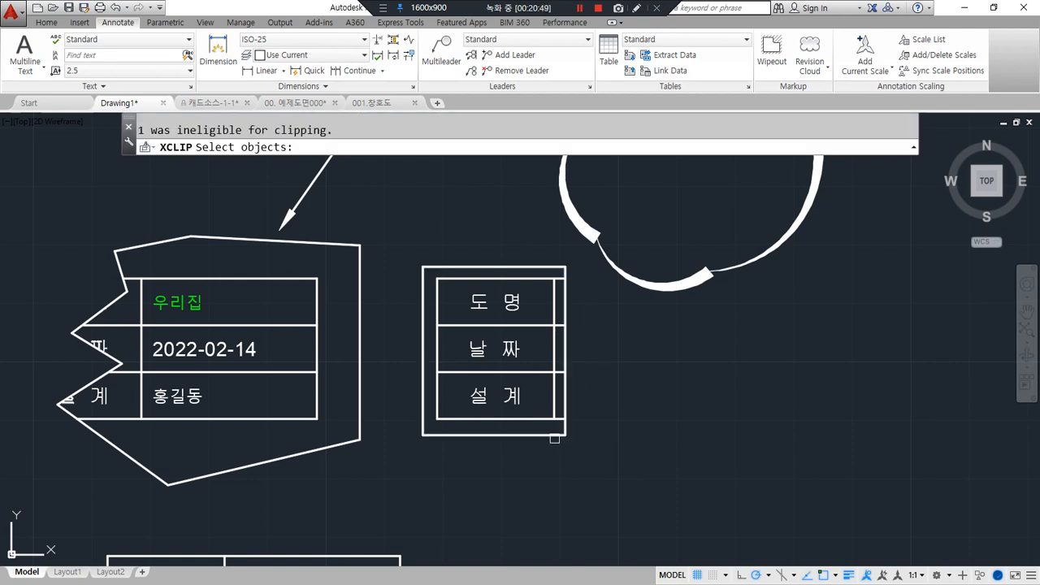
left_click(487, 416)
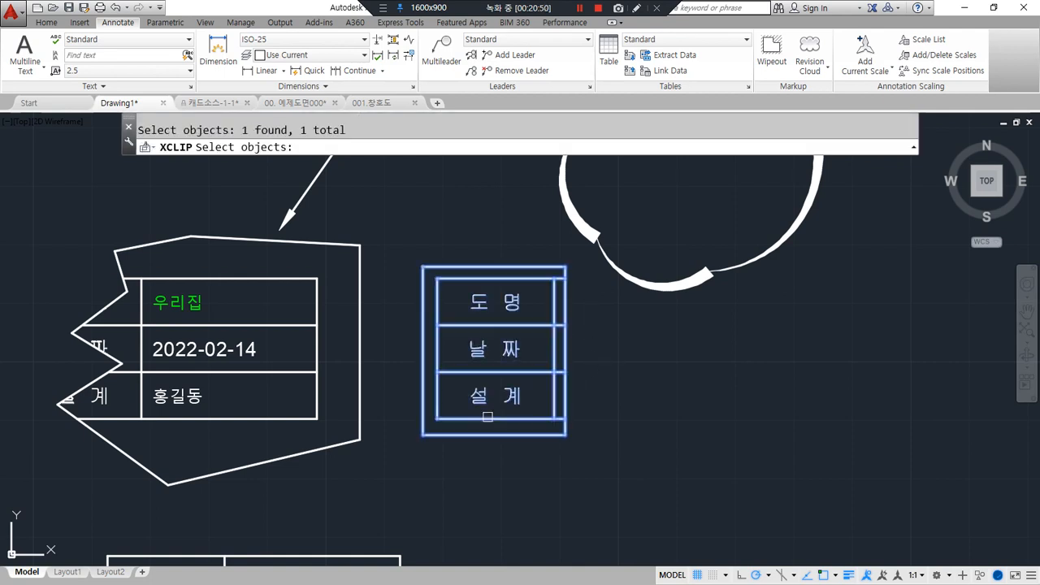
key("Return")
type("d")
key("Return")
Step: Delete the polygonal XCLIP boundary from the 우리집 table block
key("Return")
left_click(282, 428)
key("Return")
type("d")
key("Return")
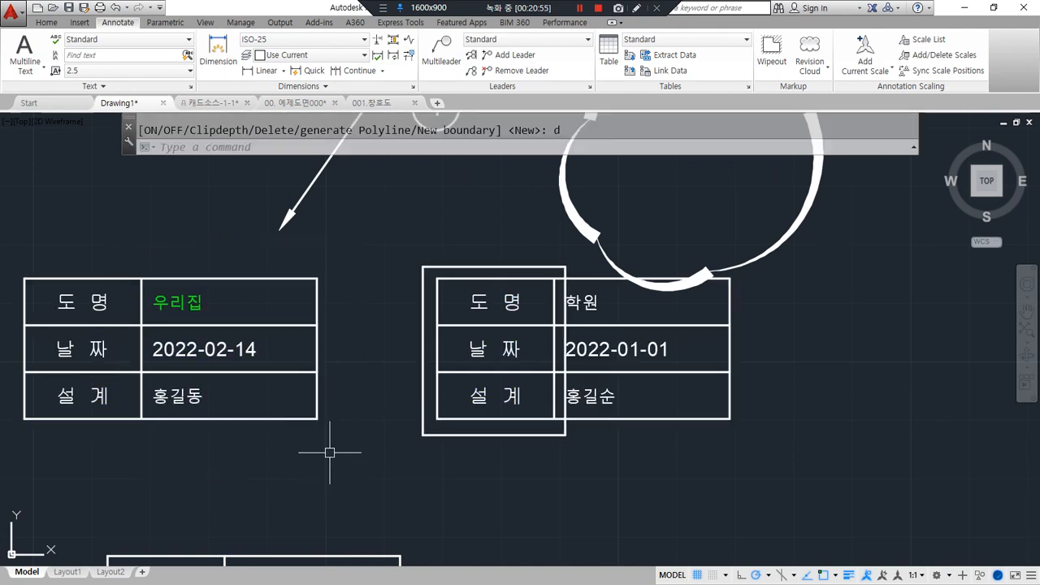
Step: Try a new rectangular XCLIP boundary around the 학원 table's value column, and undo it together with the 우리집 table's boundary deletion
left_click(379, 235)
type("xc")
key("Return")
left_click(465, 412)
key("Return")
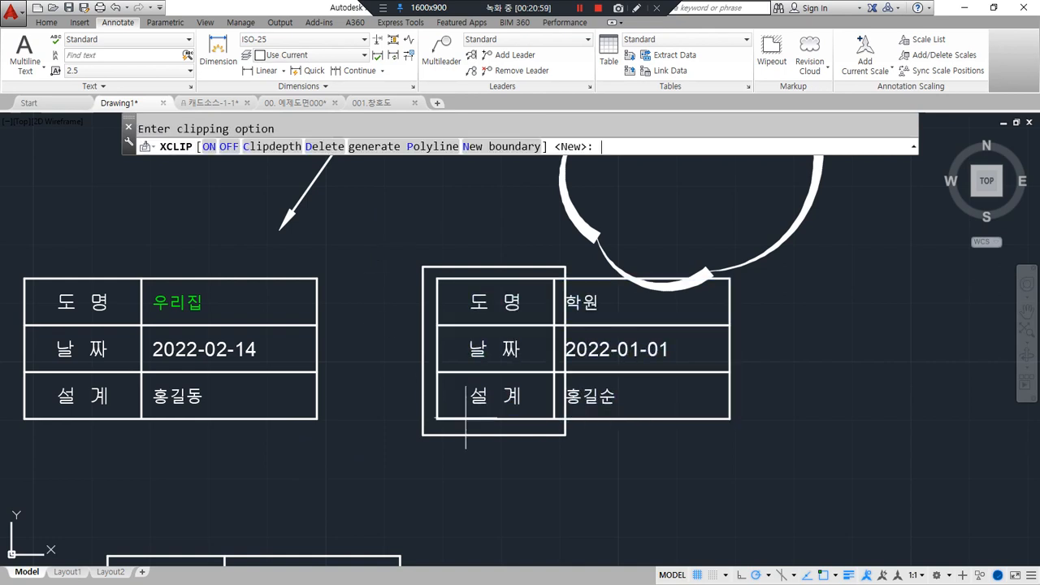
left_click(477, 148)
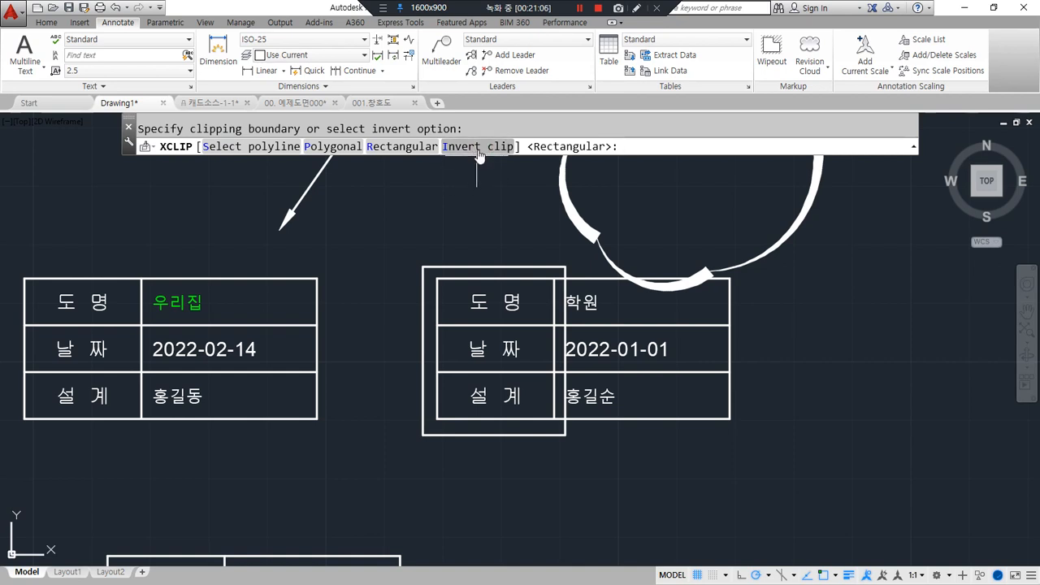
left_click(413, 147)
left_click(543, 257)
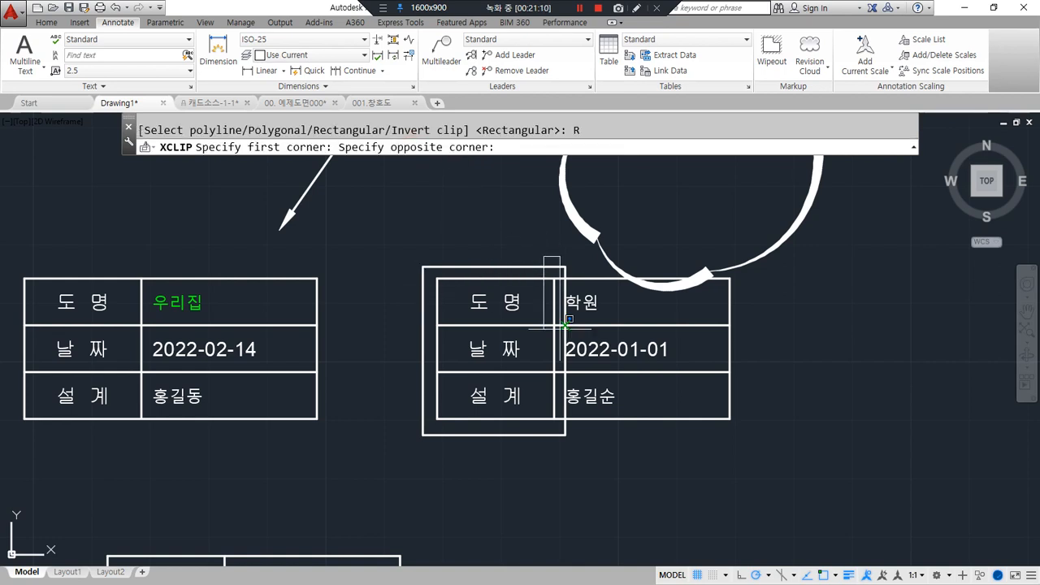
left_click(760, 451)
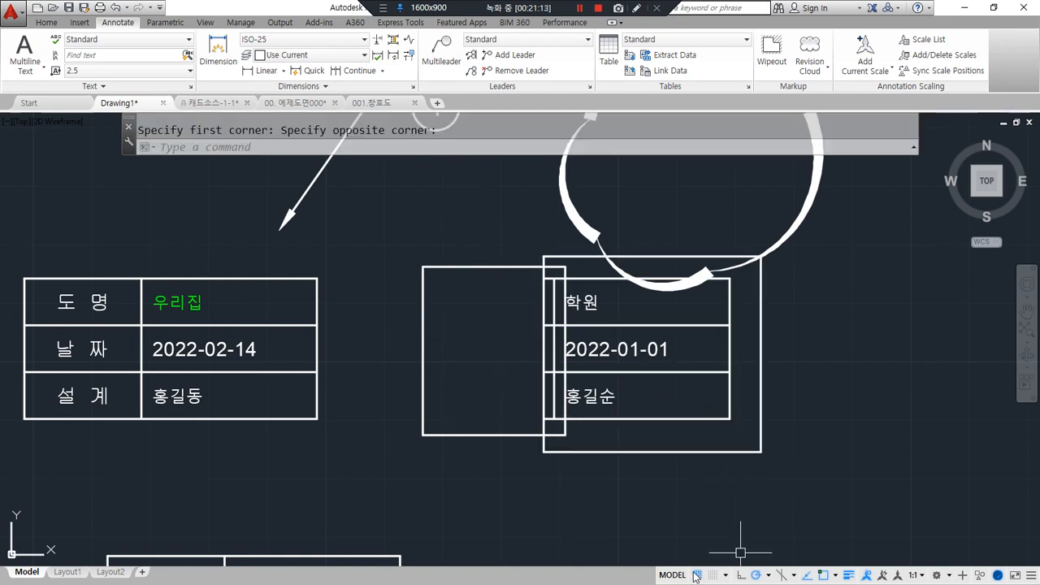
key("ctrl+z")
key("ctrl+z")
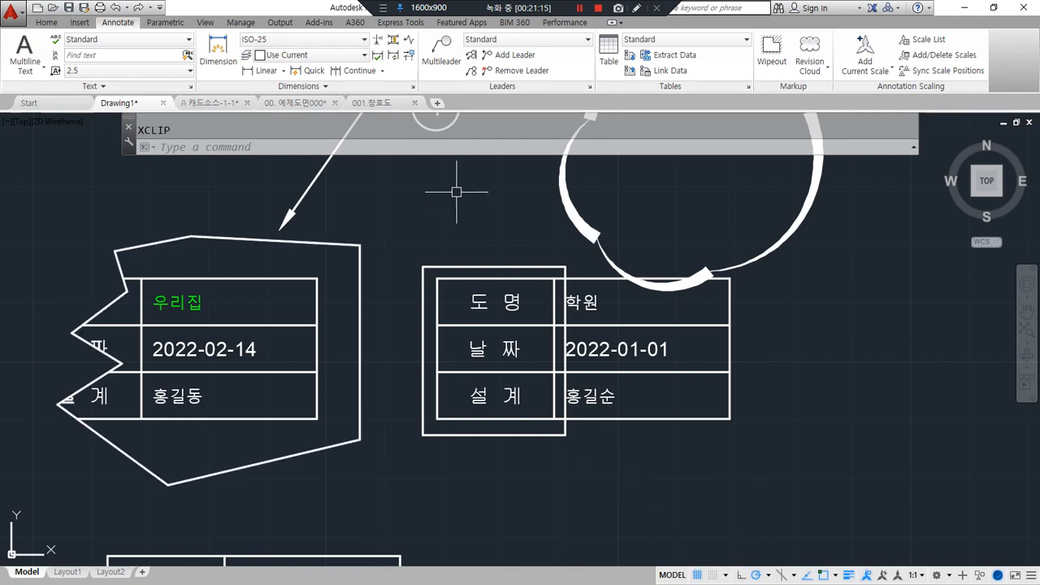
Step: Clip the 학원 table block with an inverted rectangular XCLIP boundary over its value column, hiding what lies inside
type("xc")
key("Return")
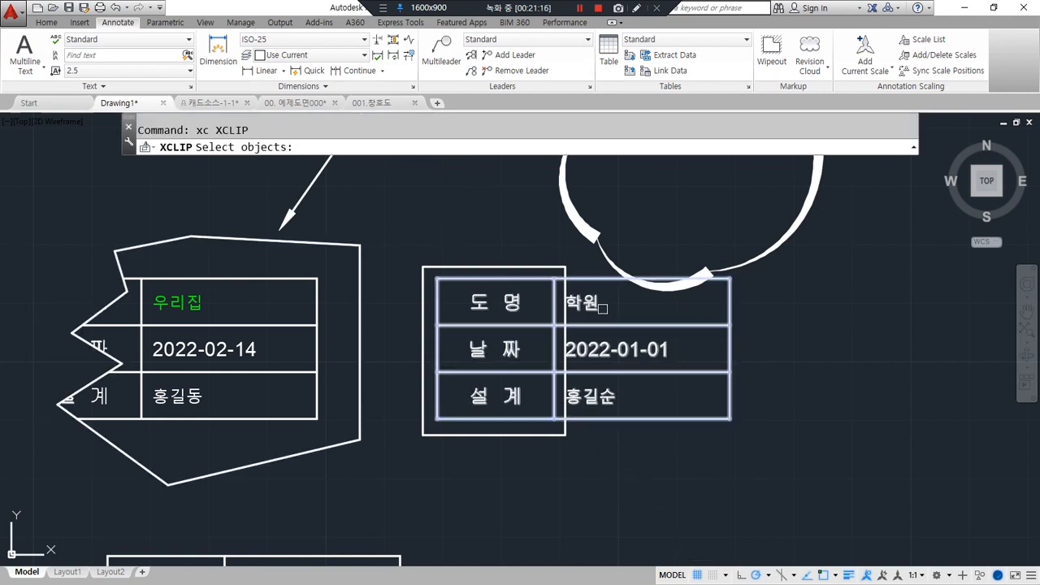
left_click(602, 324)
key("Return")
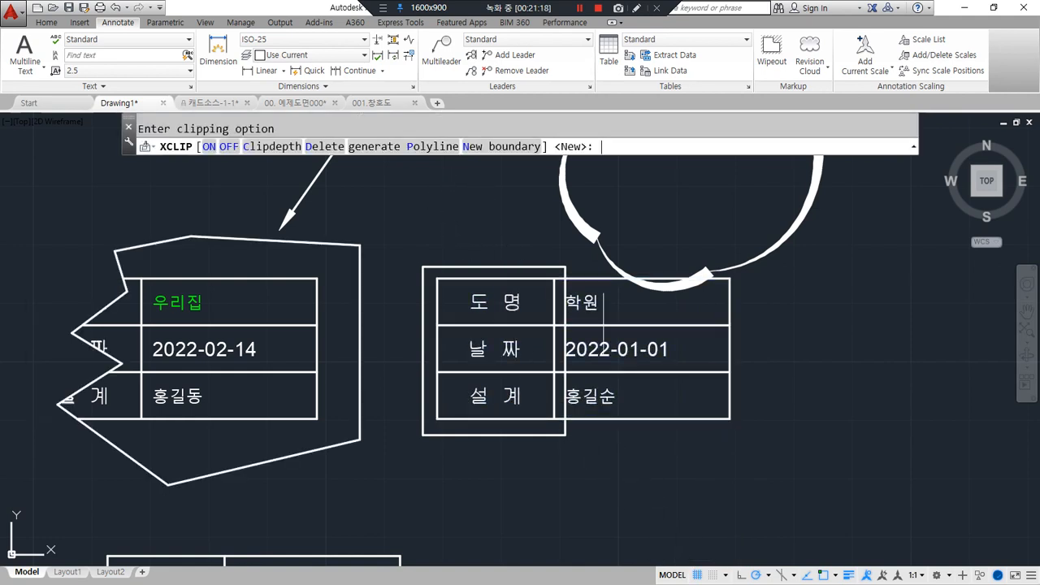
left_click(501, 146)
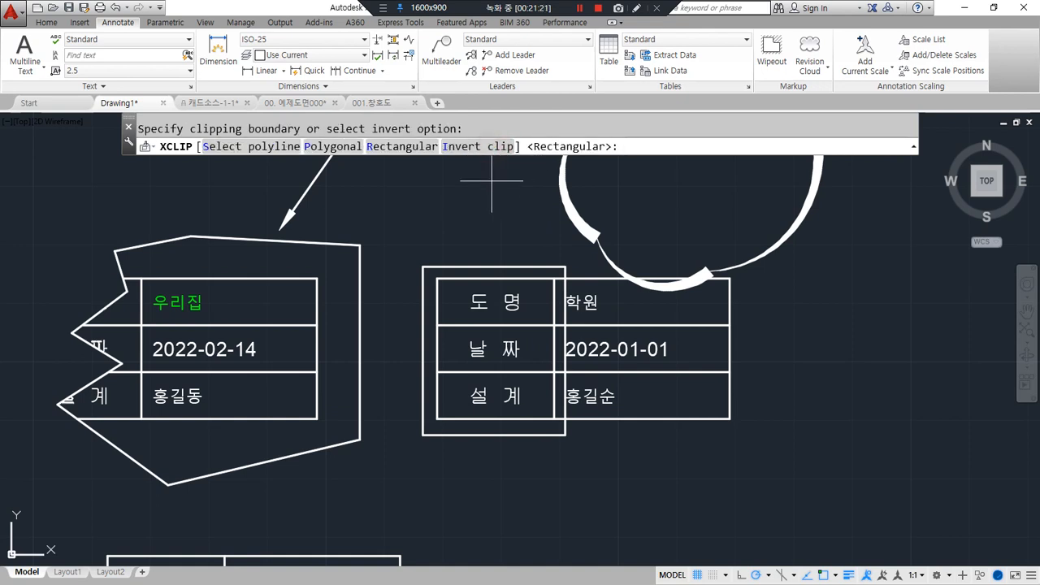
left_click(410, 147)
left_click(536, 233)
left_click(749, 442)
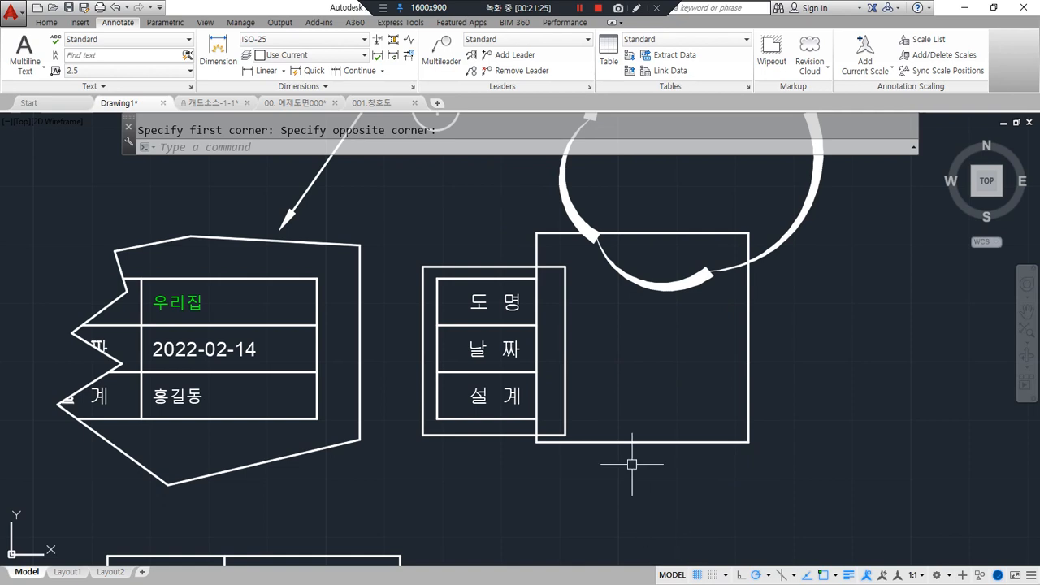
mouse_move(654, 489)
left_mouse_down()
mouse_move(656, 154)
mouse_move(759, 442)
left_mouse_up()
left_click_drag(516, 254, 591, 273)
left_click_drag(521, 229, 505, 272)
mouse_move(494, 479)
left_mouse_down()
mouse_move(399, 360)
mouse_move(524, 268)
mouse_move(424, 492)
left_mouse_up()
key("Escape")
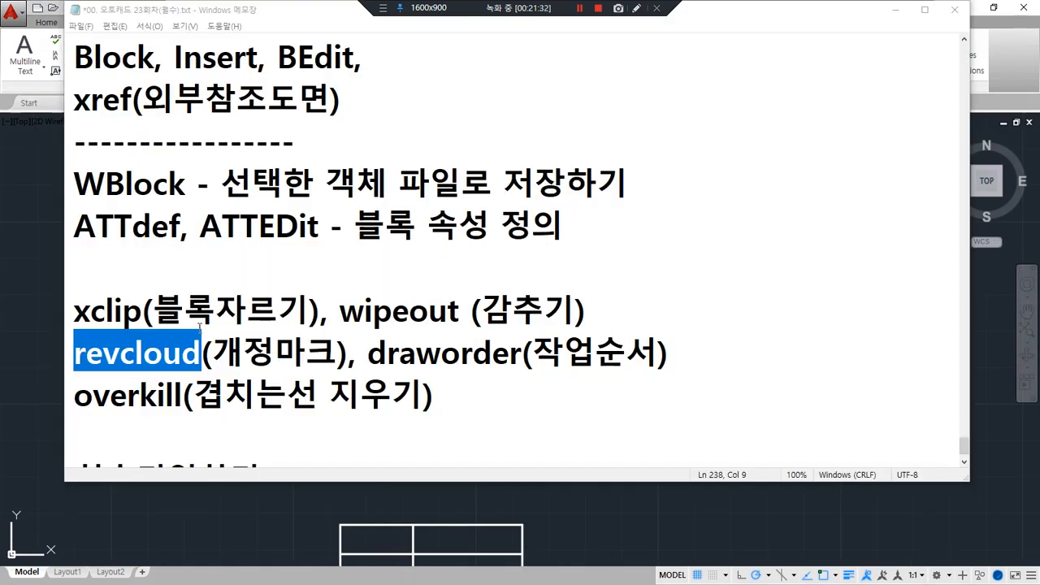
left_click_drag(61, 374, 337, 378)
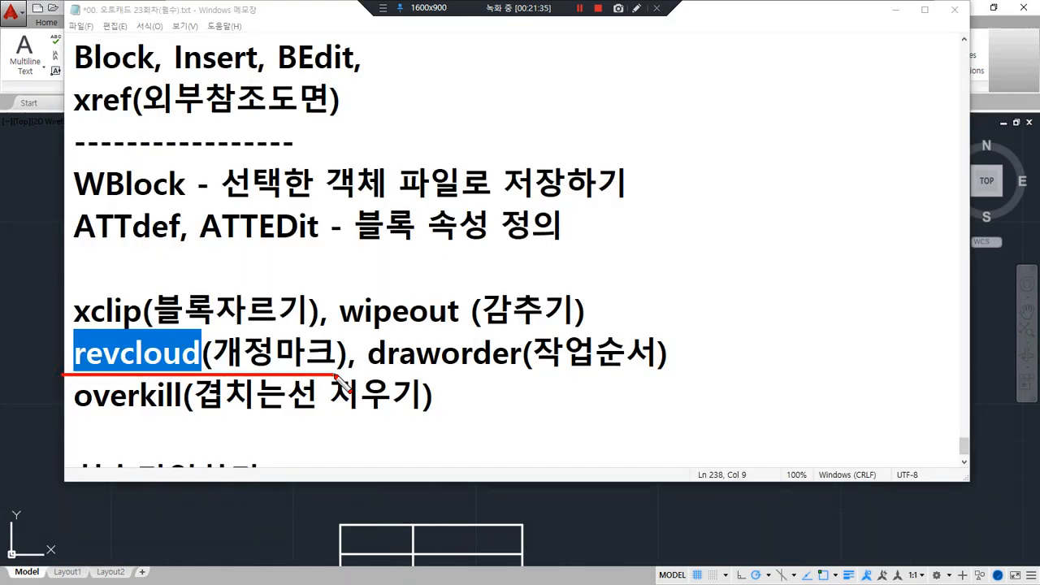
mouse_move(336, 365)
left_mouse_down()
mouse_move(209, 366)
mouse_move(325, 370)
mouse_move(220, 374)
left_mouse_up()
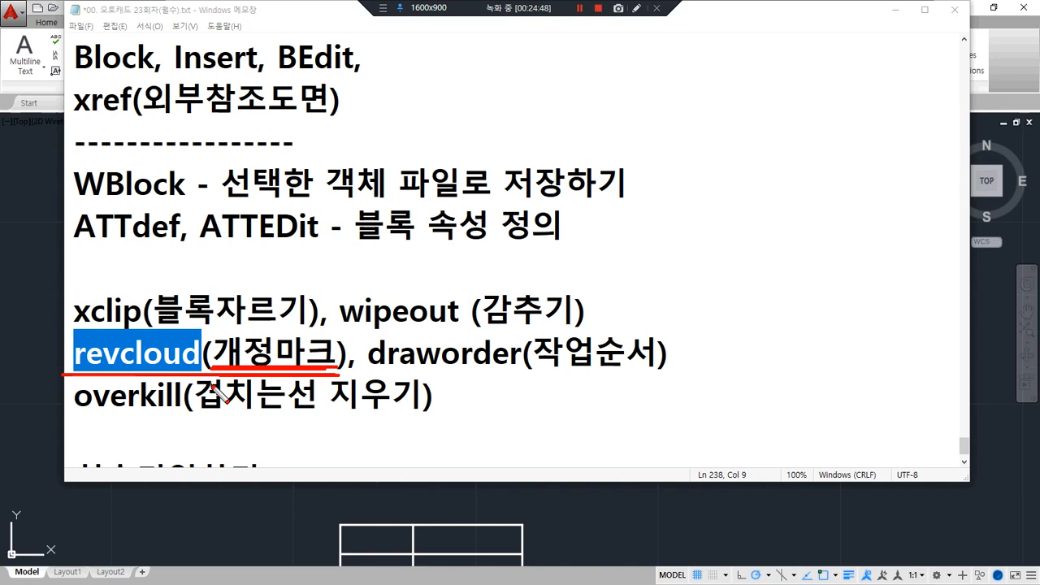
key("Escape")
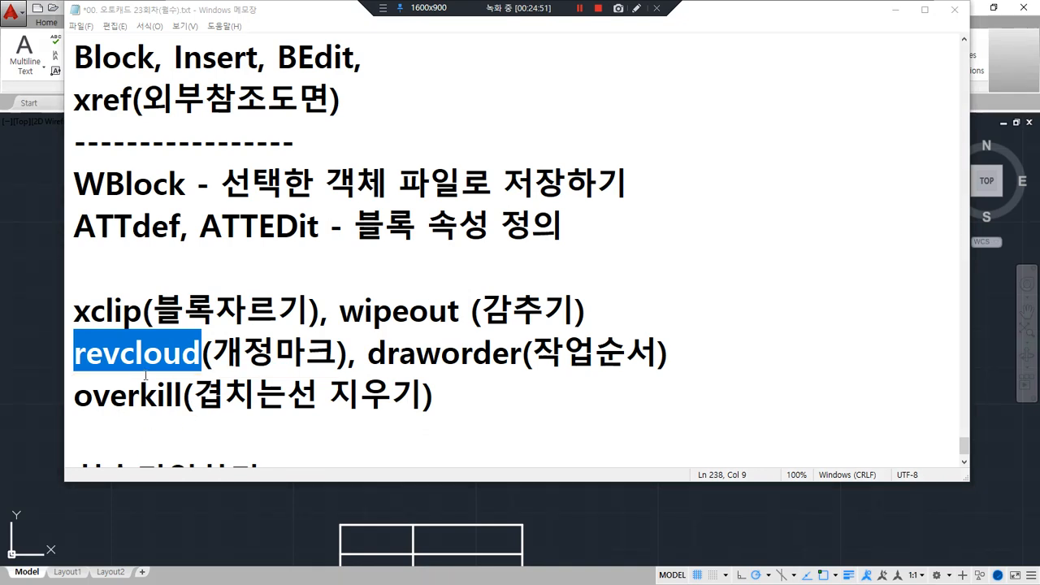
Step: Switch from the notes to the AutoCAD drawing and set REVCLOUD's arc style to Normal
left_click(33, 252)
scroll(789, 336, "up", 3)
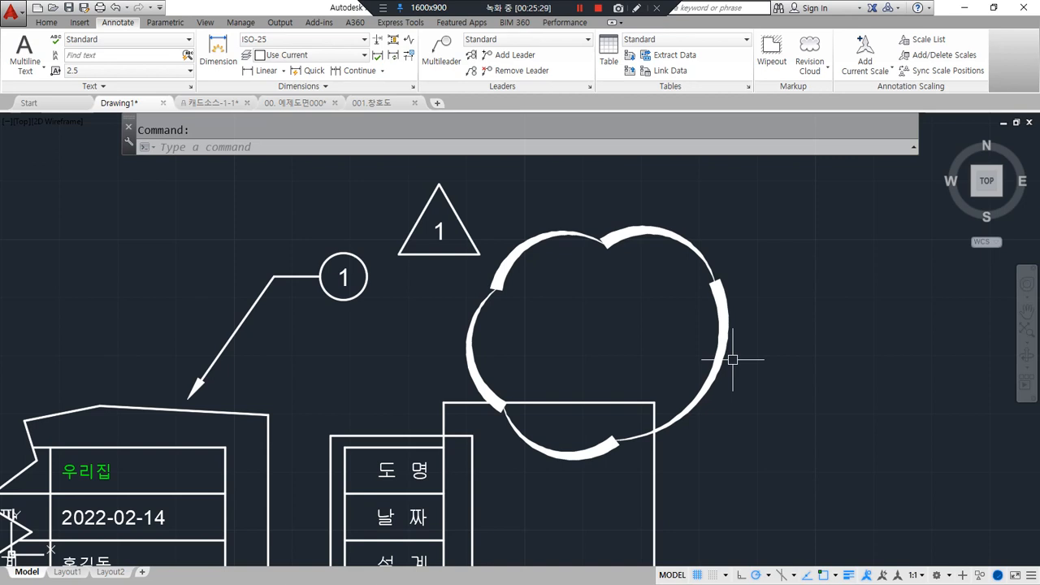
scroll(609, 355, "down", 2)
type("revcloud")
key("Return")
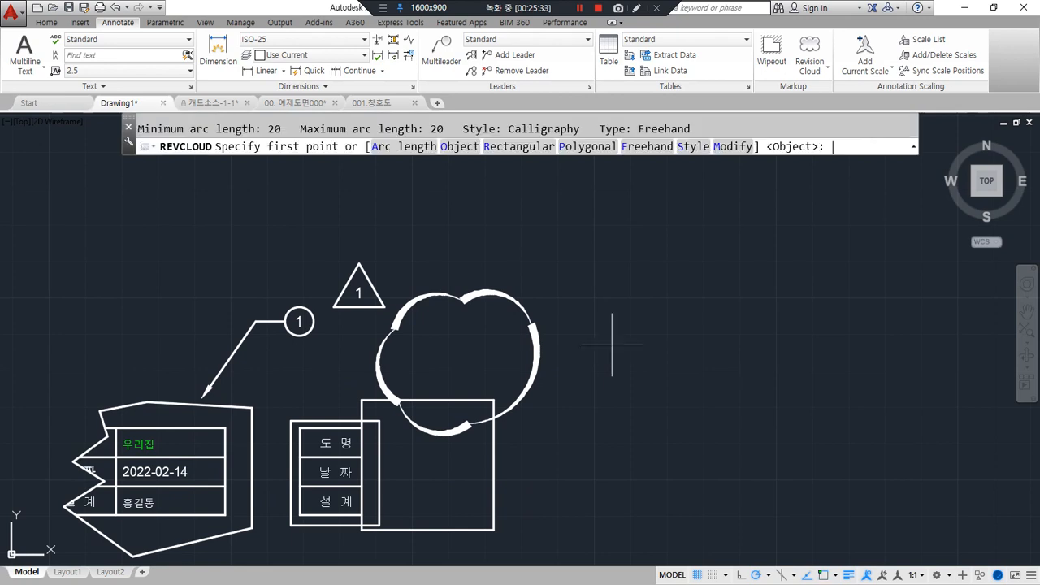
key("ctrl+alt+d")
mouse_move(694, 161)
left_mouse_down()
mouse_move(670, 149)
mouse_move(707, 136)
mouse_move(711, 158)
mouse_move(677, 158)
mouse_move(700, 134)
mouse_move(689, 161)
left_mouse_up()
key("Escape")
left_click(687, 149)
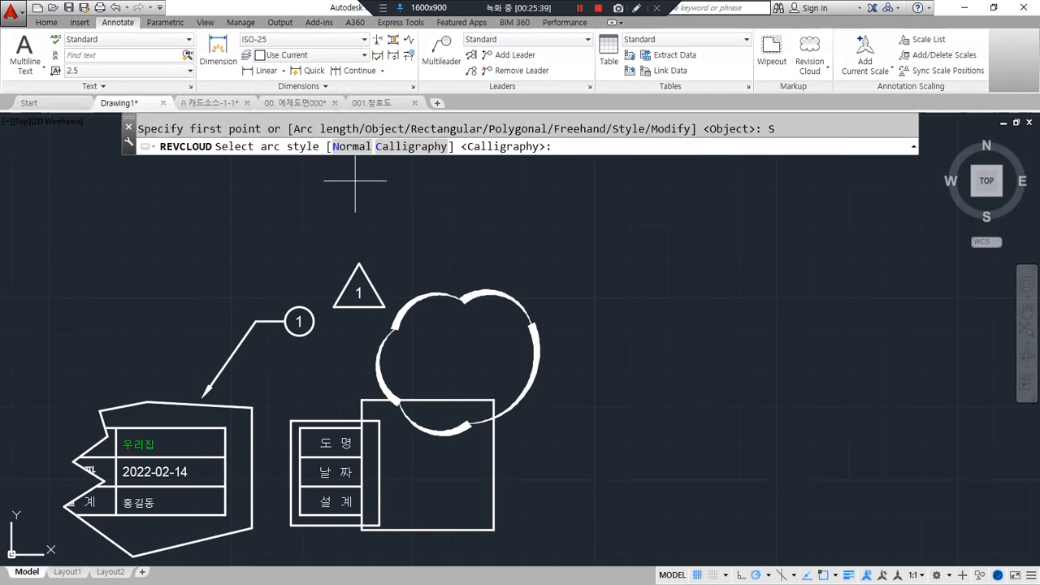
key("ctrl+alt+d")
mouse_move(352, 161)
left_mouse_down()
mouse_move(404, 191)
mouse_move(410, 159)
mouse_move(385, 177)
mouse_move(389, 213)
mouse_move(478, 290)
mouse_move(446, 270)
left_mouse_up()
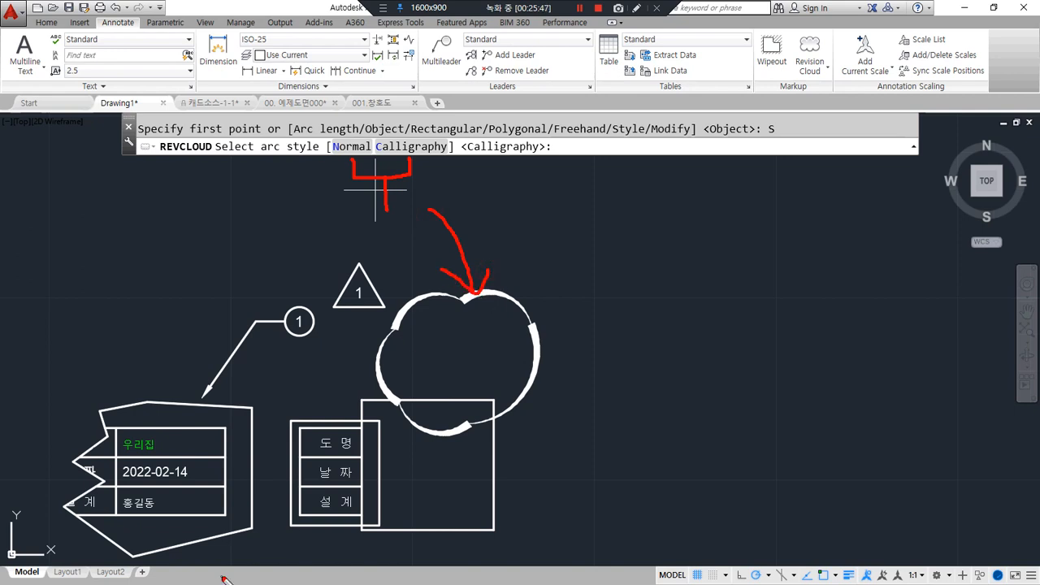
key("Escape")
left_click(342, 150)
Step: Sketch a trial freehand revision cloud beside the calligraphy-style cloud and erase it
left_click(763, 323)
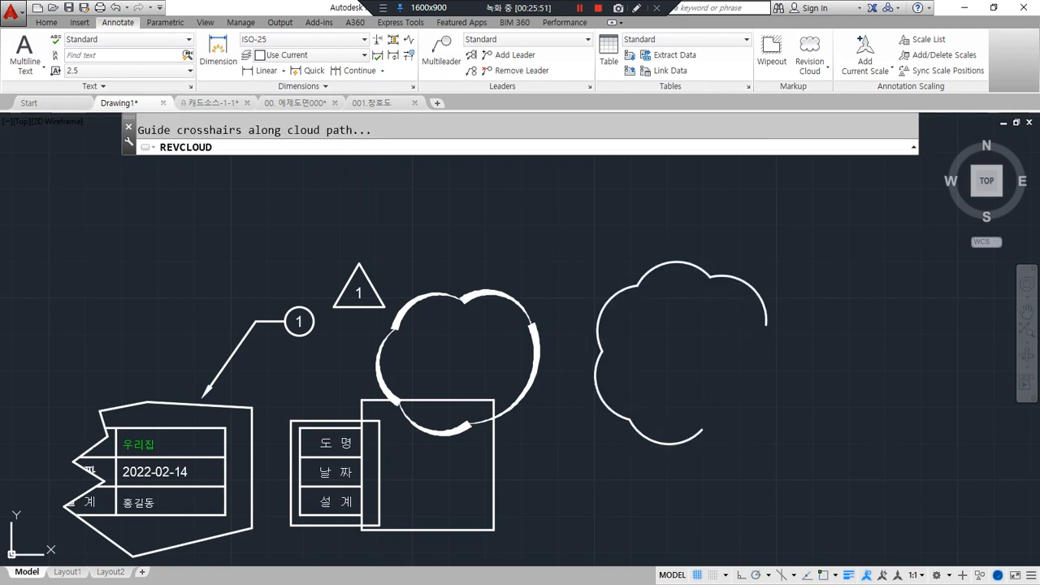
left_click(676, 422)
type("e")
key("Return")
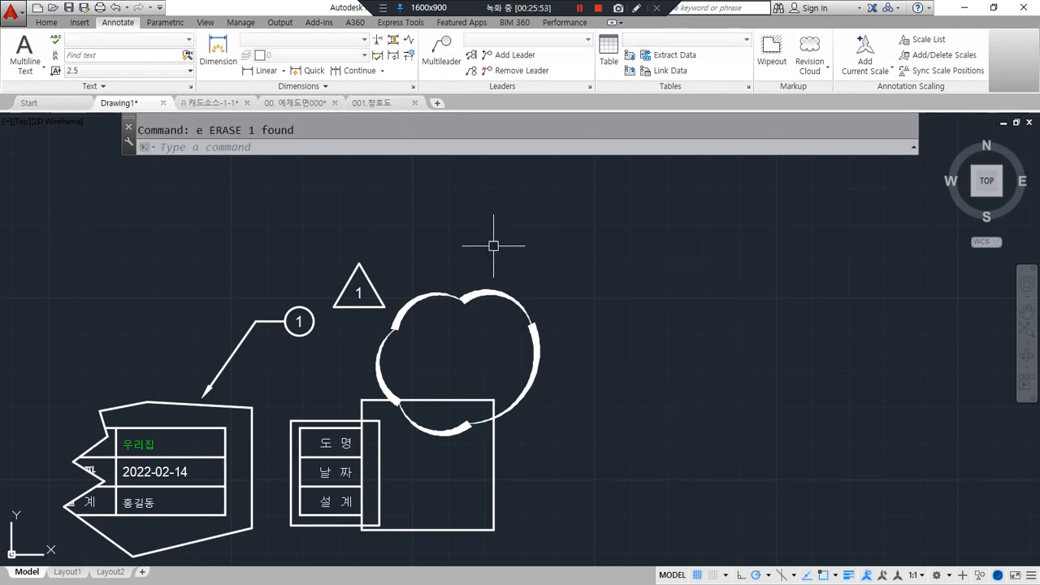
Step: Draw a closed, roughly round freehand revision cloud in Normal style to the right of the calligraphy-style cloud
type("revc")
key("Return")
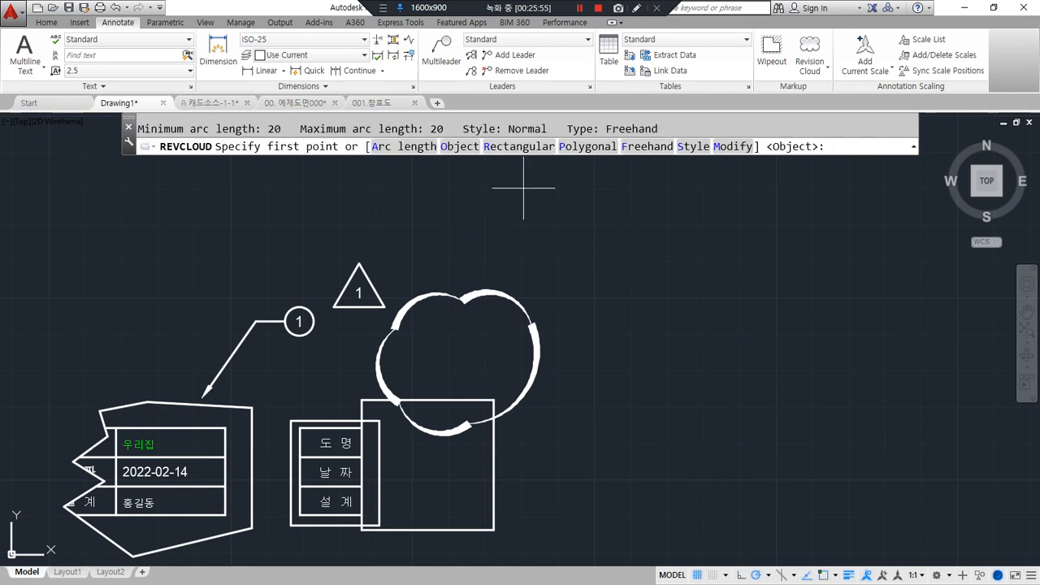
left_click(742, 322)
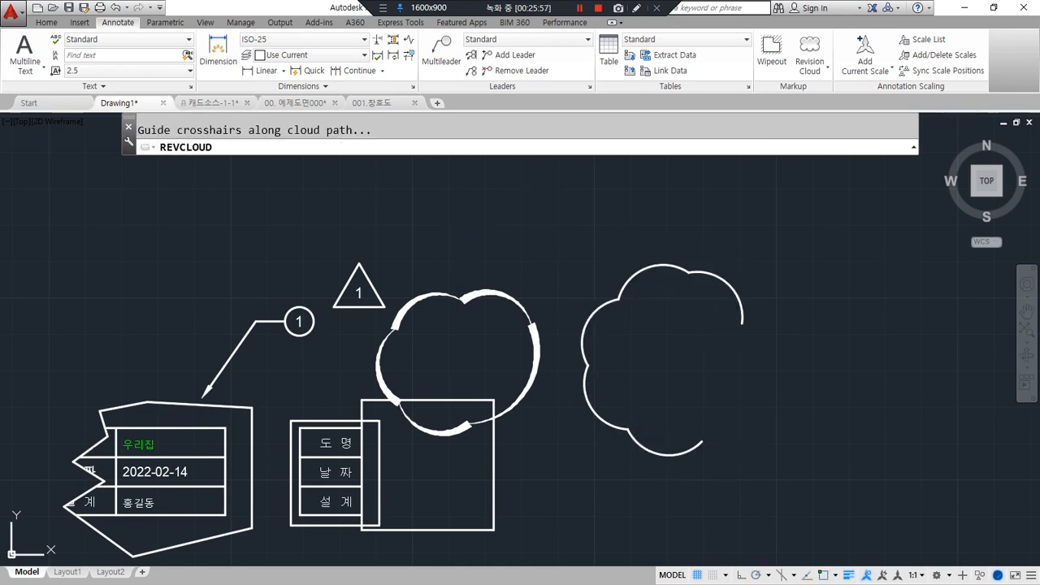
Step: Compare the arc outlines of the calligraphy-style and normal-style revision clouds
key("ctrl+2")
mouse_move(498, 244)
left_mouse_down()
mouse_move(472, 279)
mouse_move(495, 274)
left_mouse_up()
left_click_drag(615, 228, 643, 246)
left_click_drag(639, 233, 619, 249)
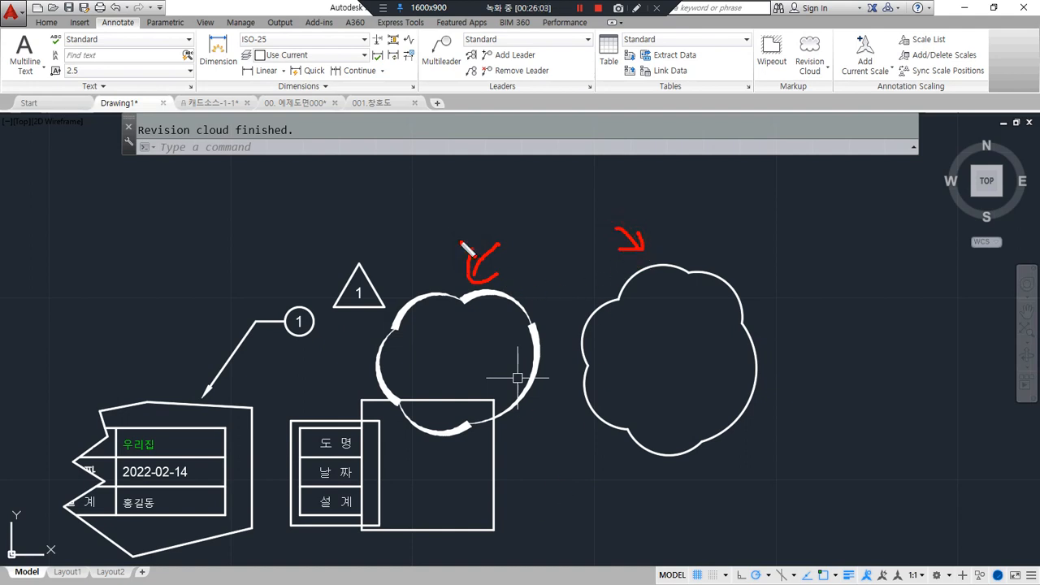
left_click_drag(632, 193, 644, 247)
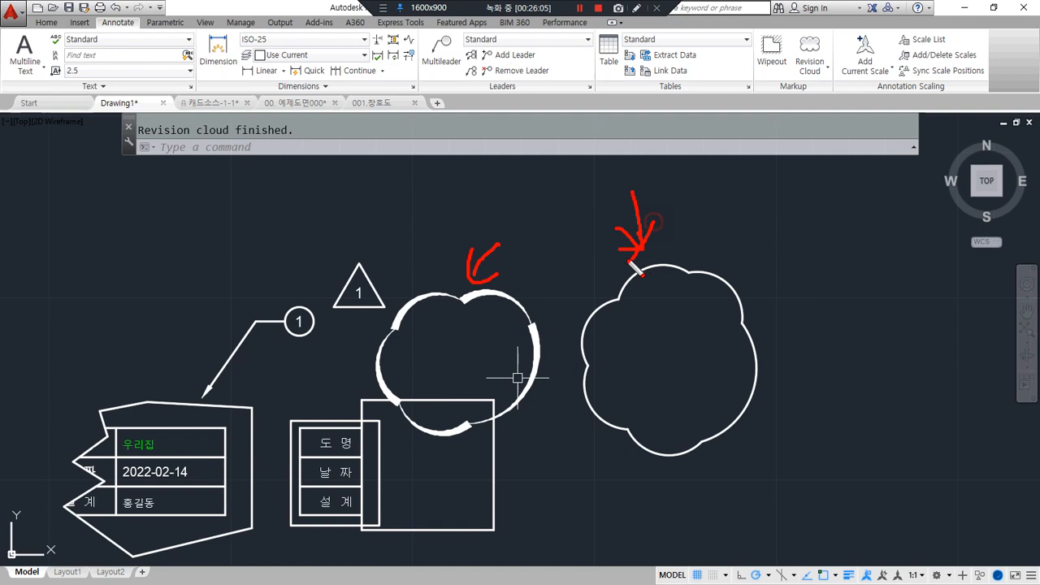
key("Escape")
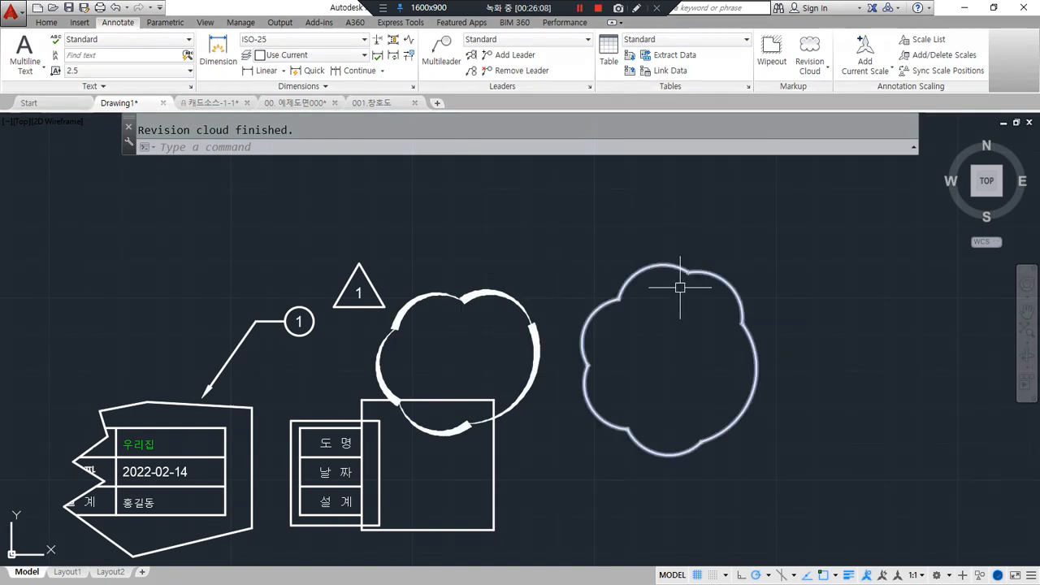
left_click(498, 298)
key("Escape")
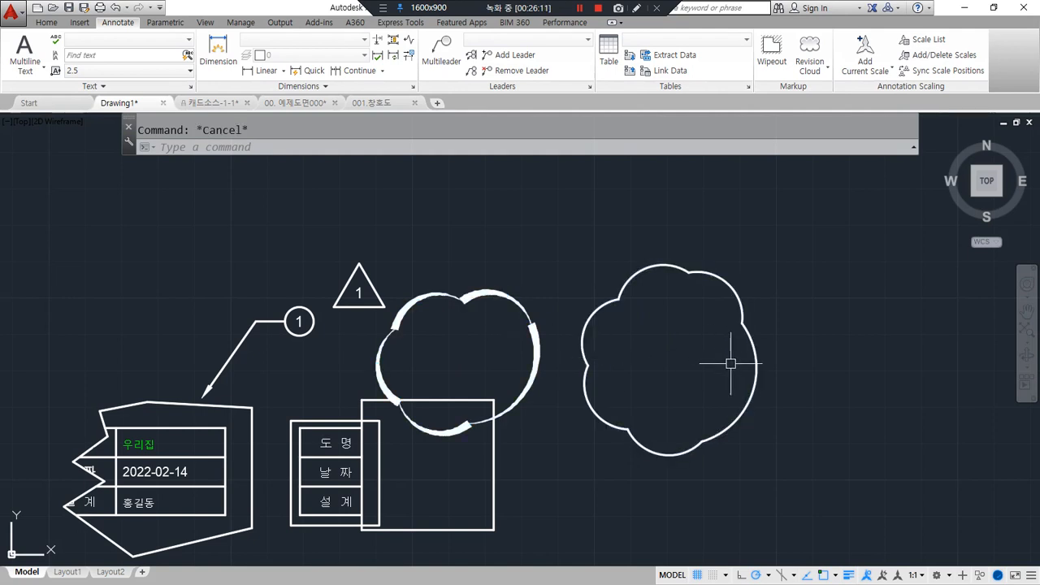
Step: Restart REVCLOUD and accept 20 for both the minimum and the maximum arc length
middle_click_drag(758, 364, 615, 365)
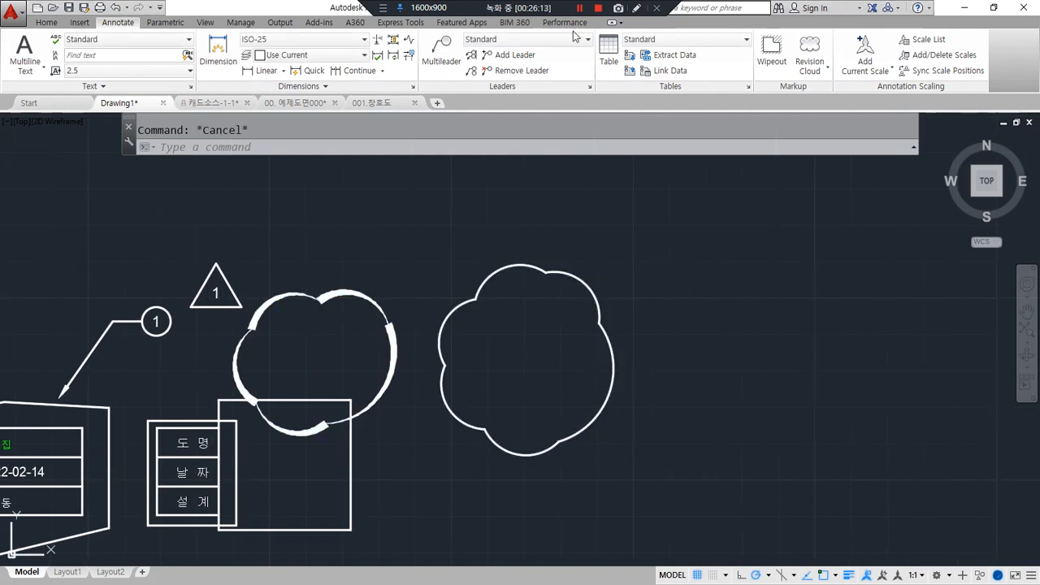
type("recv")
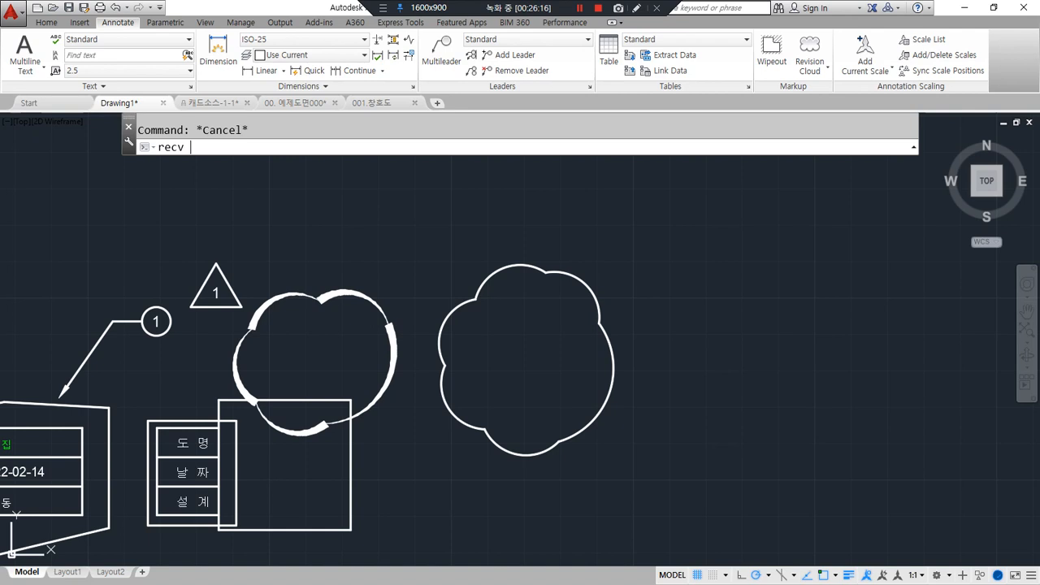
key("Return")
type("revc")
key("Return")
key("ctrl+alt+d")
mouse_move(428, 161)
left_mouse_down()
mouse_move(383, 159)
mouse_move(400, 129)
mouse_move(446, 151)
mouse_move(352, 166)
left_mouse_up()
right_click(353, 169)
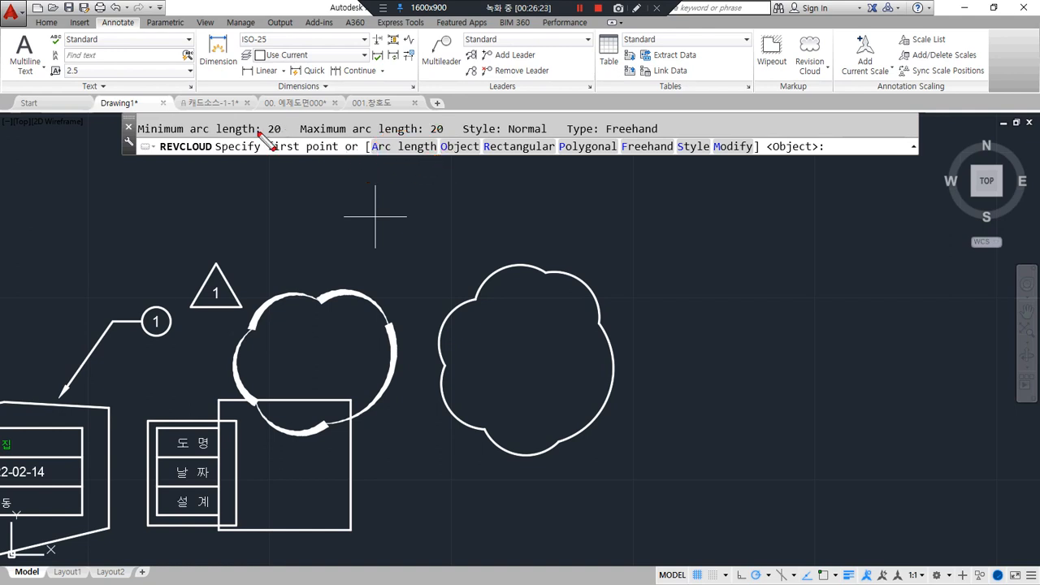
left_click_drag(138, 132, 448, 133)
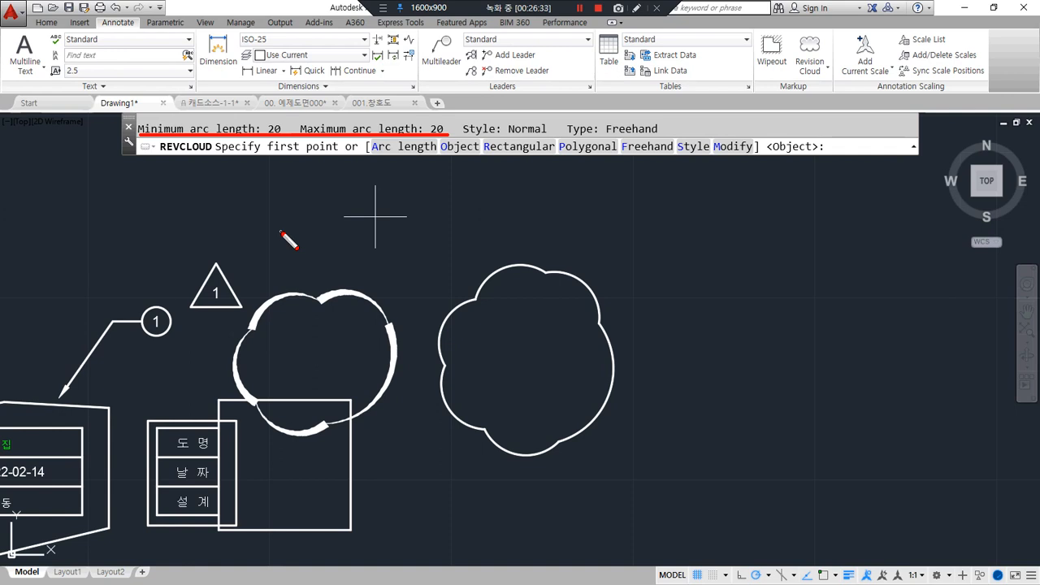
left_click(416, 147)
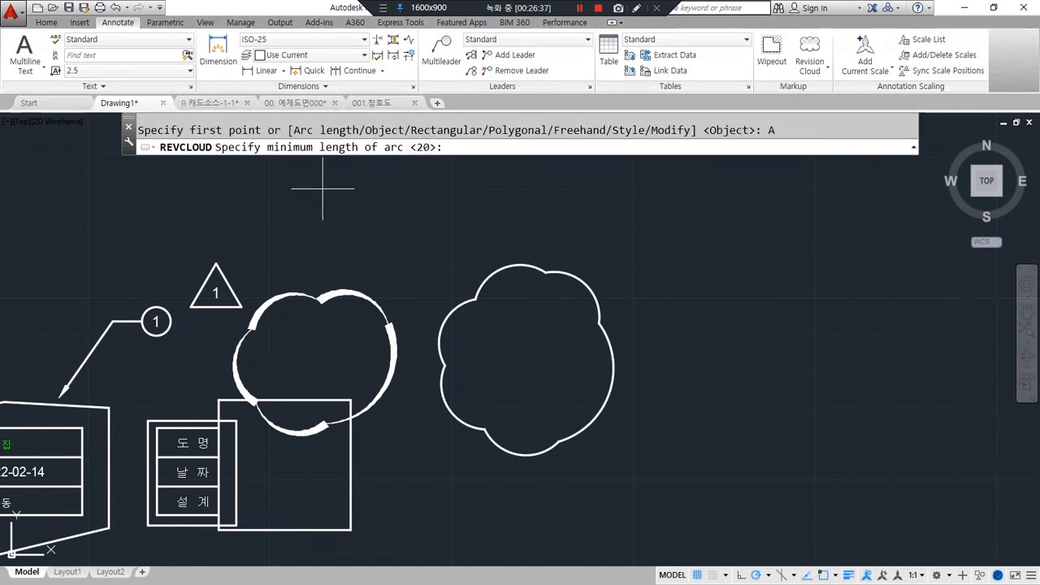
left_click_drag(258, 156, 433, 157)
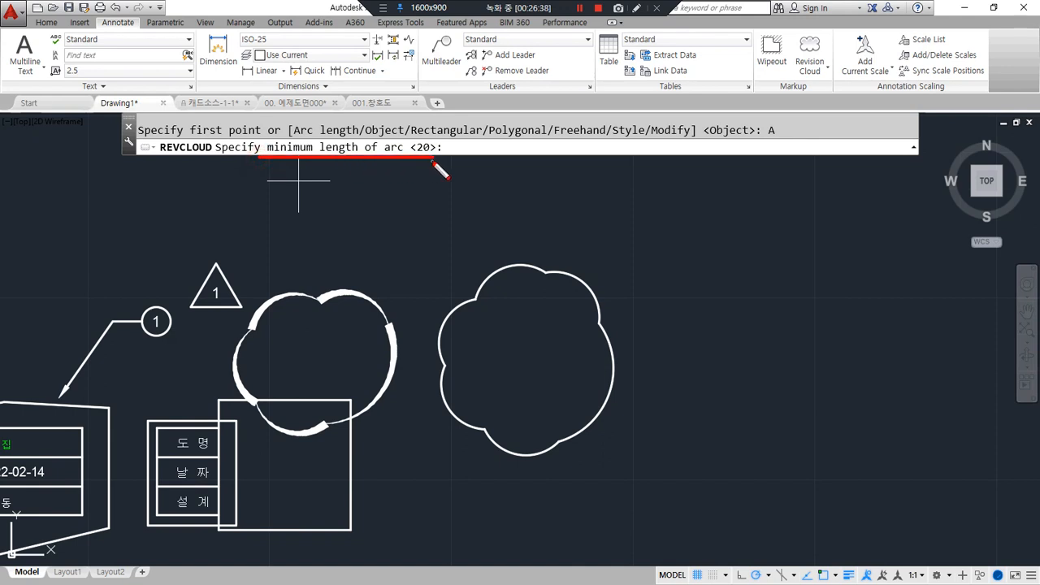
key("Return")
left_click_drag(272, 159, 452, 160)
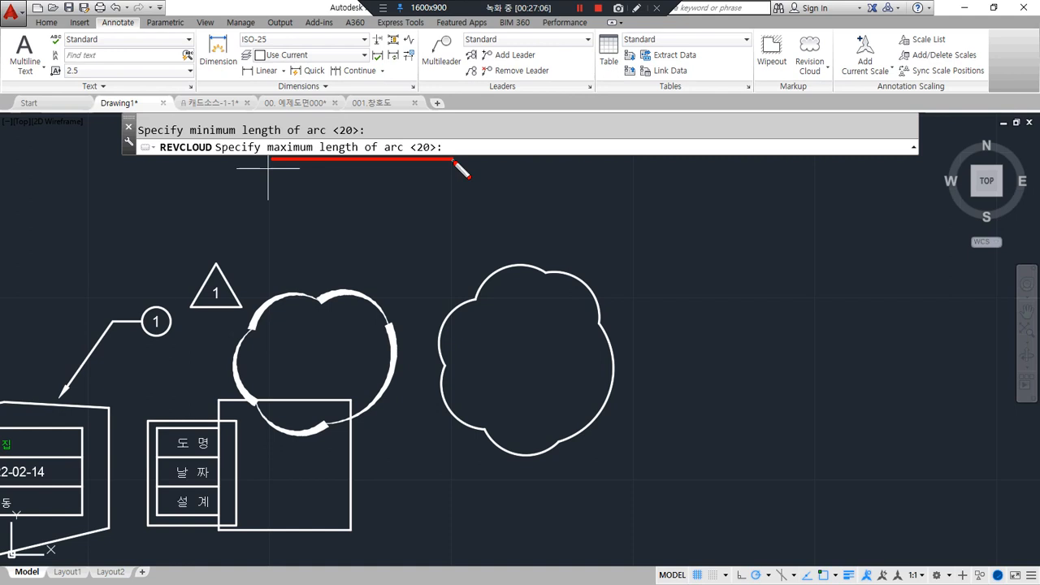
key("Return")
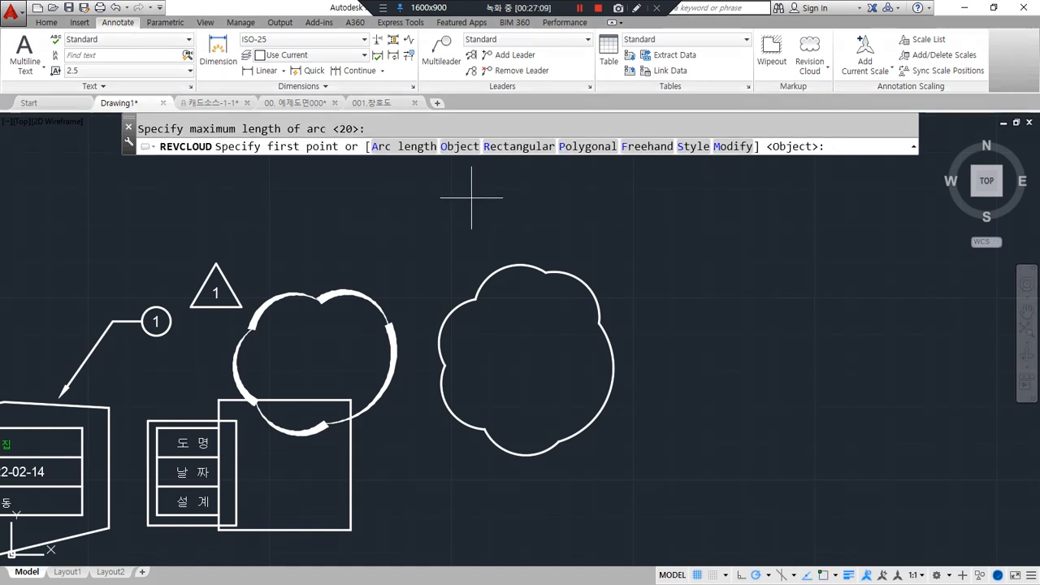
Step: Draw a tall two-lobed revision cloud with the Freehand option, to the right of the round normal-style cloud
mouse_move(650, 99)
left_mouse_down()
mouse_move(651, 130)
mouse_move(662, 125)
left_mouse_up()
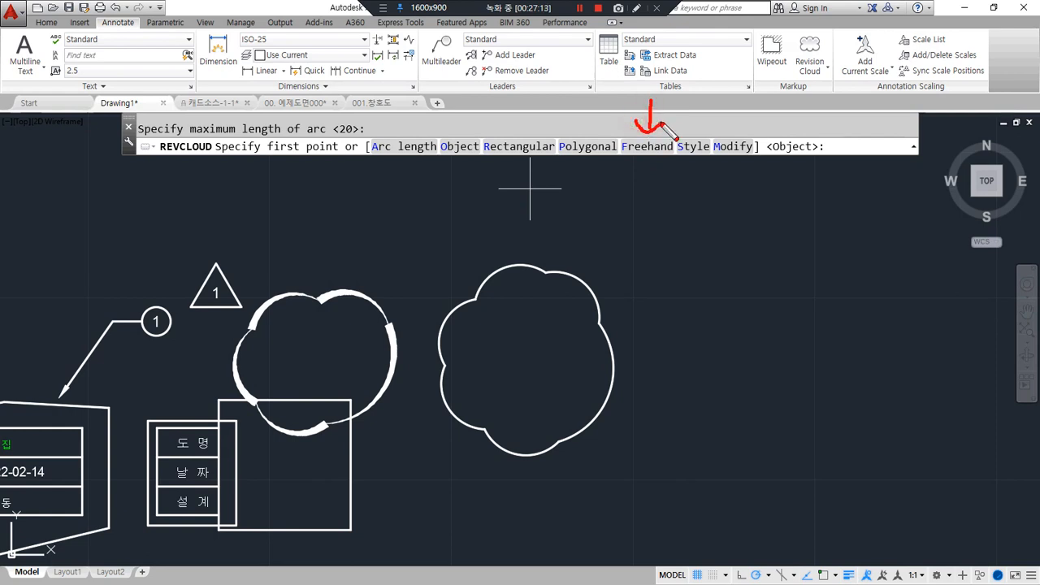
left_click_drag(579, 209, 581, 166)
mouse_move(513, 99)
left_mouse_down()
mouse_move(513, 135)
mouse_move(524, 122)
left_mouse_up()
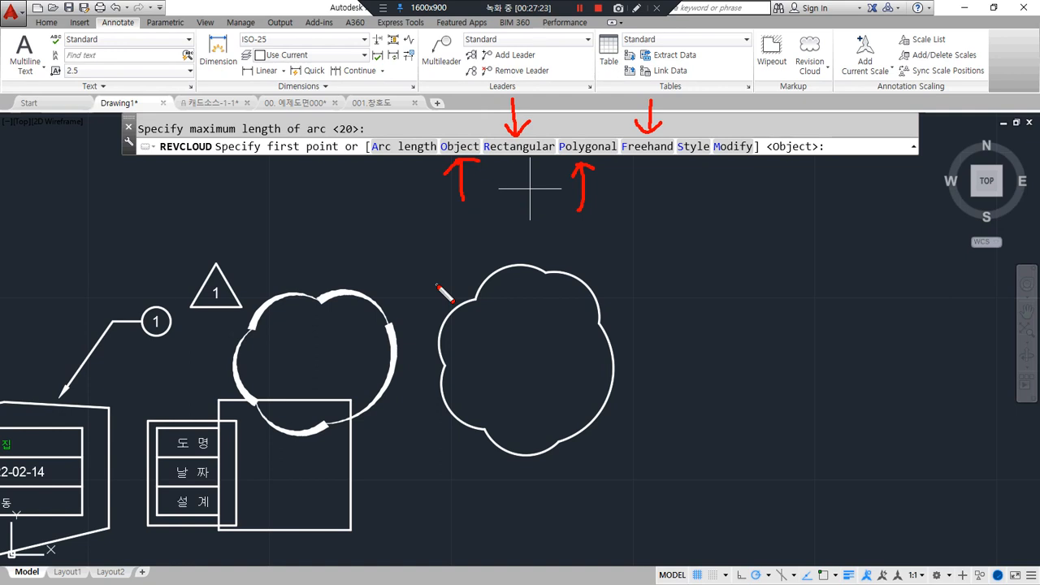
left_click(647, 147)
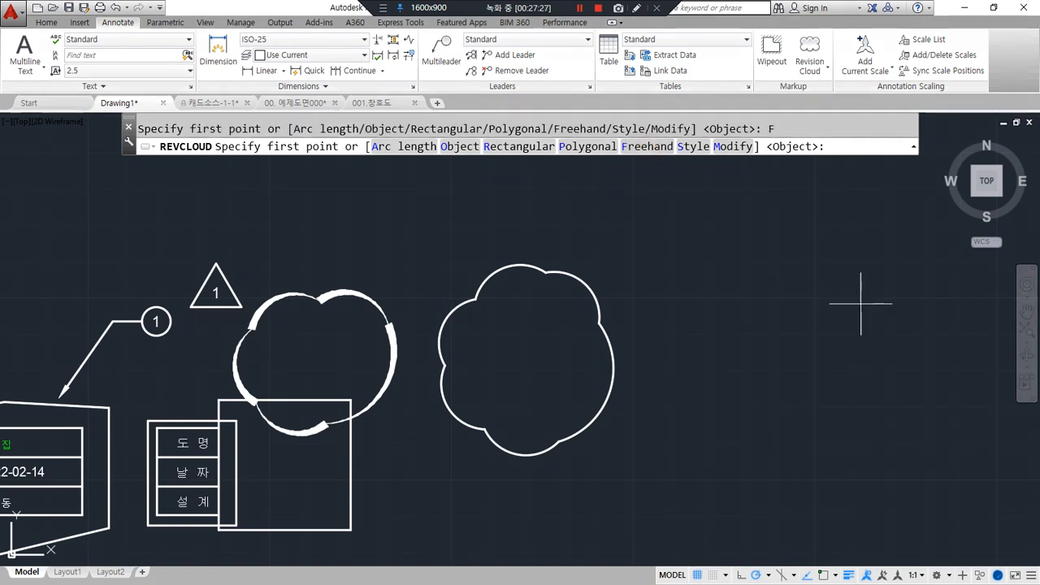
left_click(861, 303)
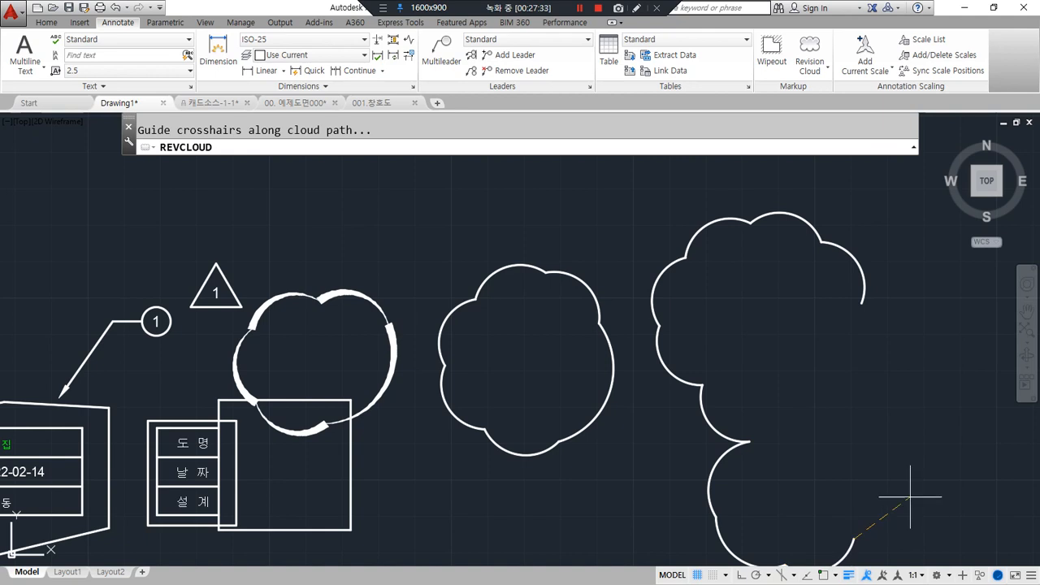
scroll(765, 371, "down", 3)
scroll(696, 370, "up", 1)
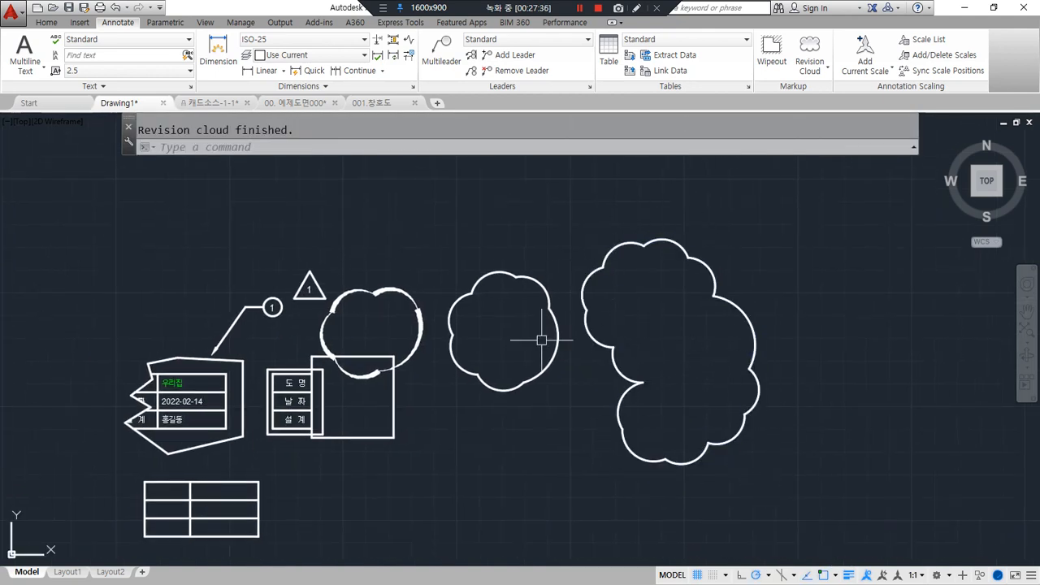
Step: Draw an irregular zigzag revision cloud with REVCLOUD's Polygonal option, to the right of the tall freehand cloud
key("alt+Tab")
left_click(560, 527)
middle_click_drag(634, 277, 531, 240)
type("revc")
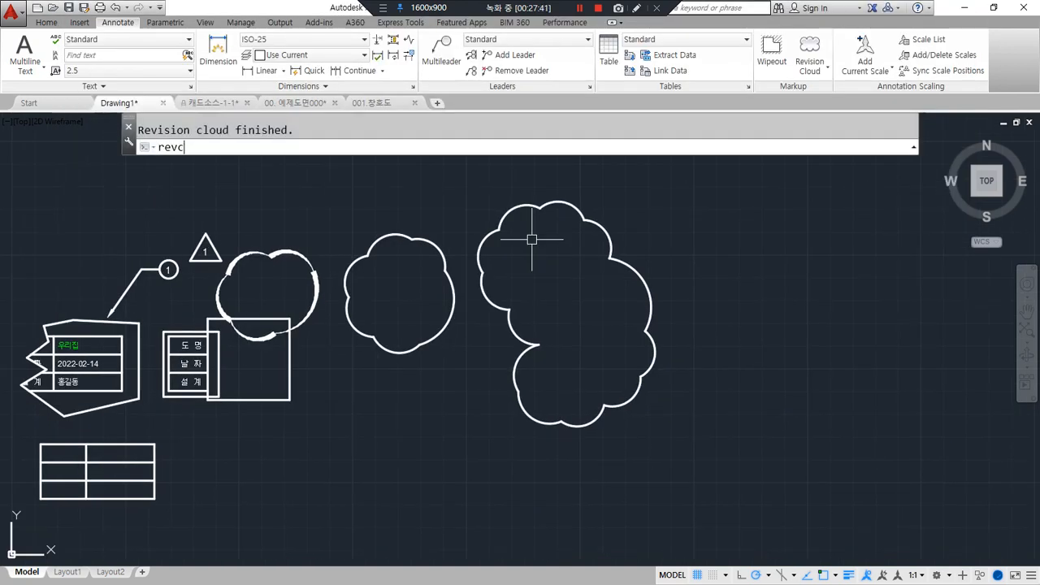
type("loud")
key("Return")
middle_click_drag(610, 274, 504, 241)
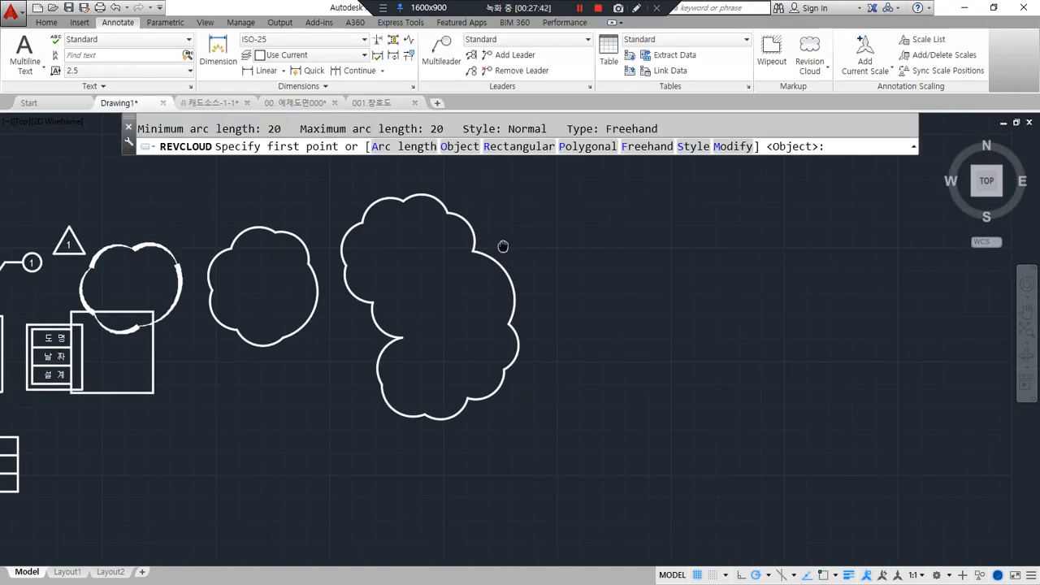
left_click(588, 146)
left_click(734, 226)
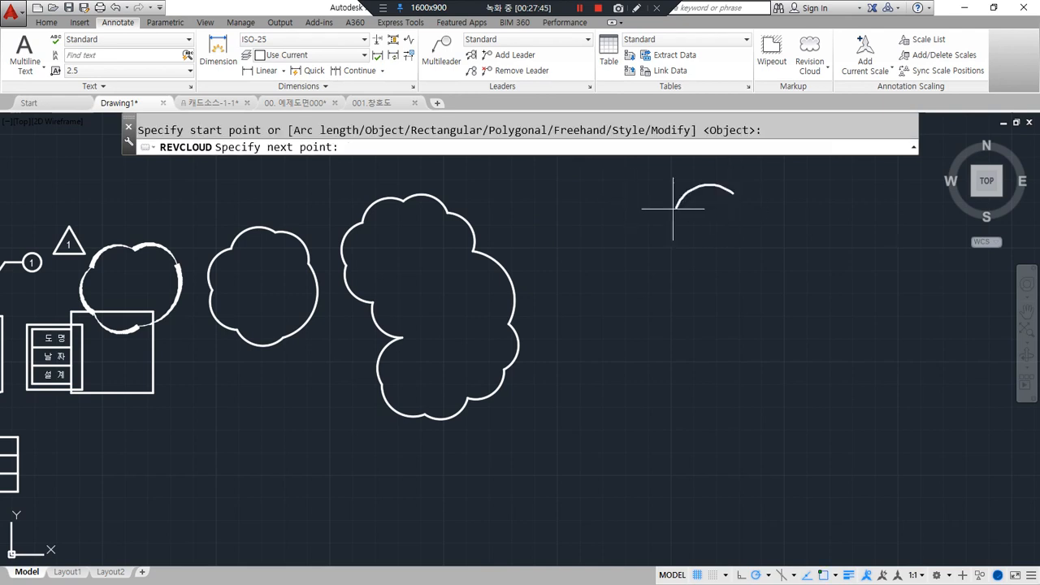
left_click(722, 316)
left_click(632, 410)
left_click(809, 428)
left_click(799, 342)
left_click(872, 295)
left_click(770, 266)
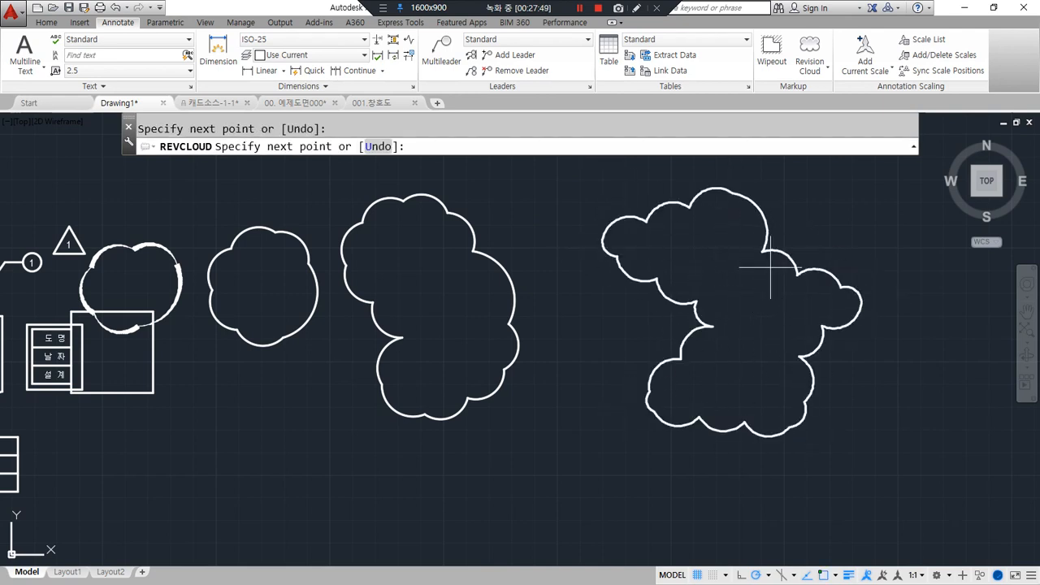
left_click(801, 172)
key("Return")
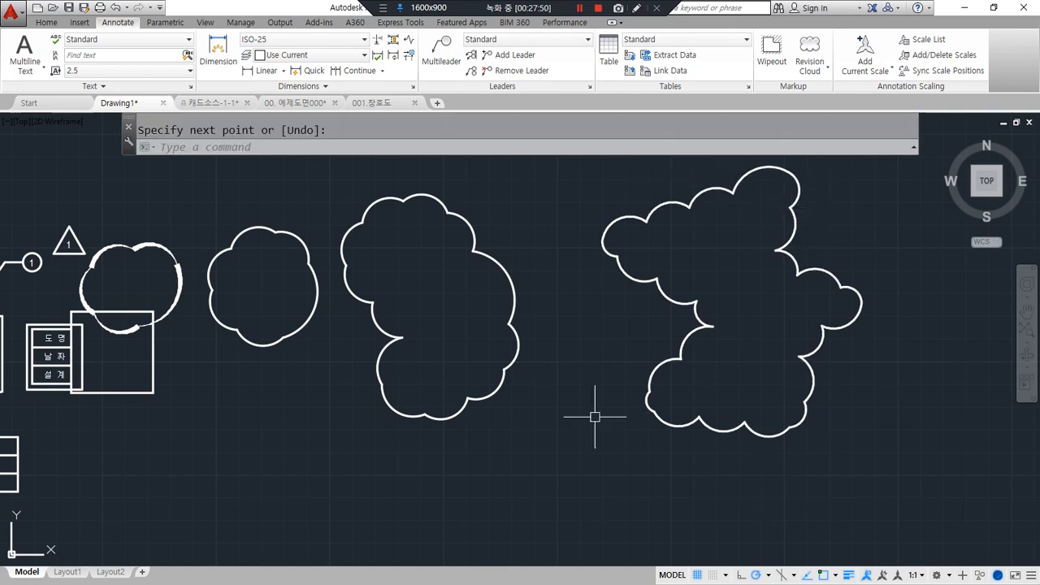
Step: Draw a nearly square revision cloud with REVCLOUD's Rectangular option, to the right of the polygonal cloud
middle_click_drag(844, 308, 678, 301)
middle_click_drag(804, 325, 755, 332)
key("Return")
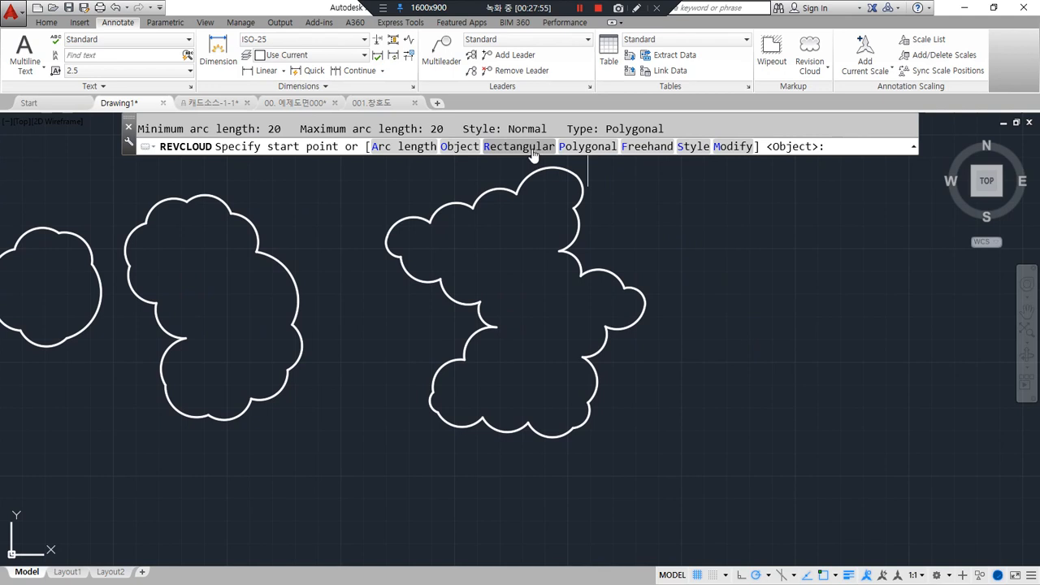
left_click(564, 146)
left_click(688, 200)
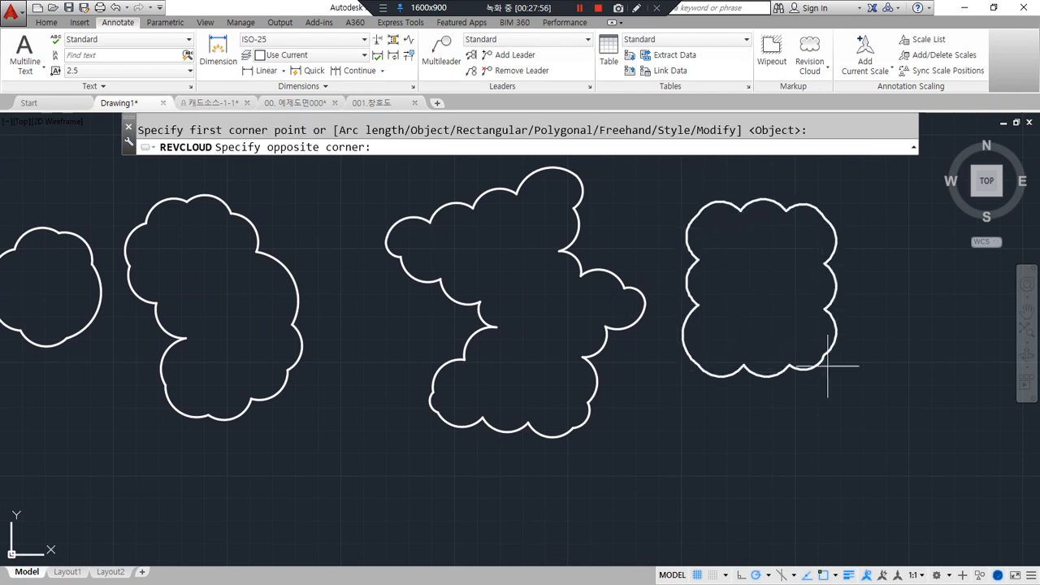
left_click(890, 378)
Step: Draw a circle and a nearly square rectangle side by side to the right of the rectangular revision cloud
middle_click_drag(894, 379, 499, 325)
type("c")
key("Return")
left_click(619, 285)
left_click(603, 213)
type("rec")
key("Return")
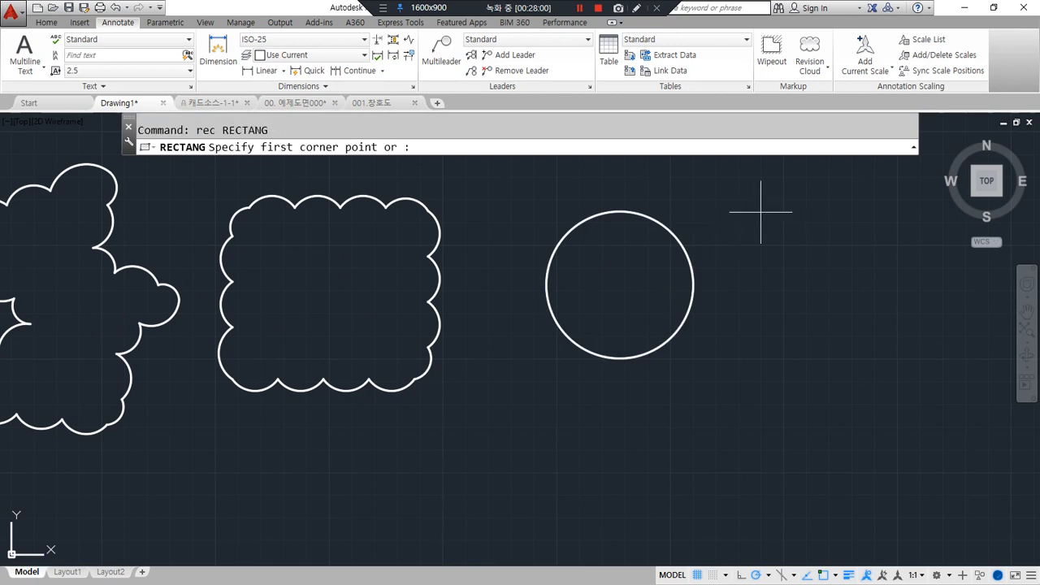
left_click(760, 212)
left_click(956, 405)
Step: Convert the circle and the rectangle beside it into revision clouds with REVCLOUD's Object option, keeping the arc direction unreversed
middle_click_drag(604, 353, 528, 349)
type("rev")
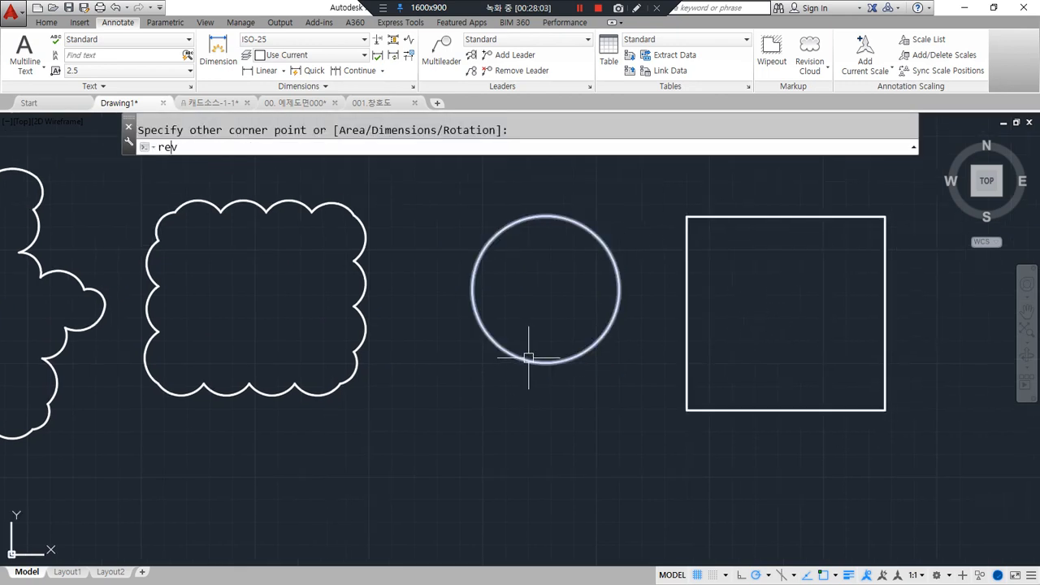
key("Return")
left_click(504, 144)
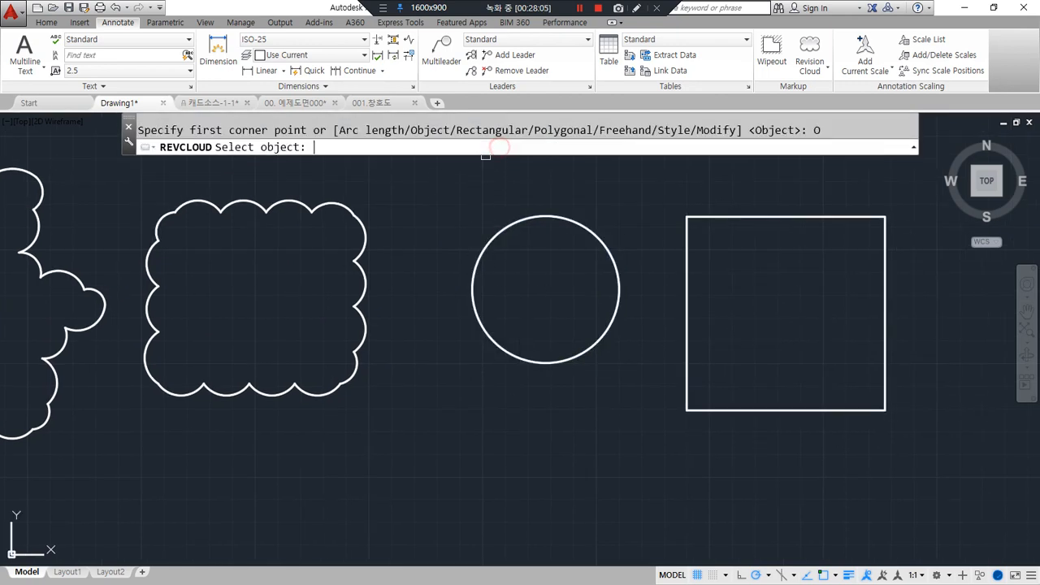
left_click(519, 221)
key("Return")
key("Return")
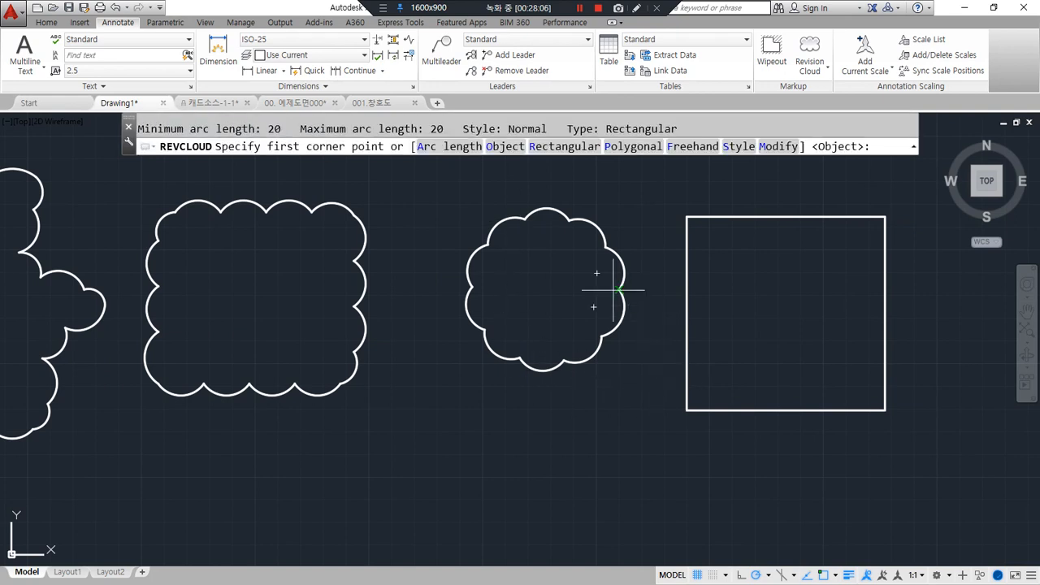
left_click(506, 151)
left_click(701, 217)
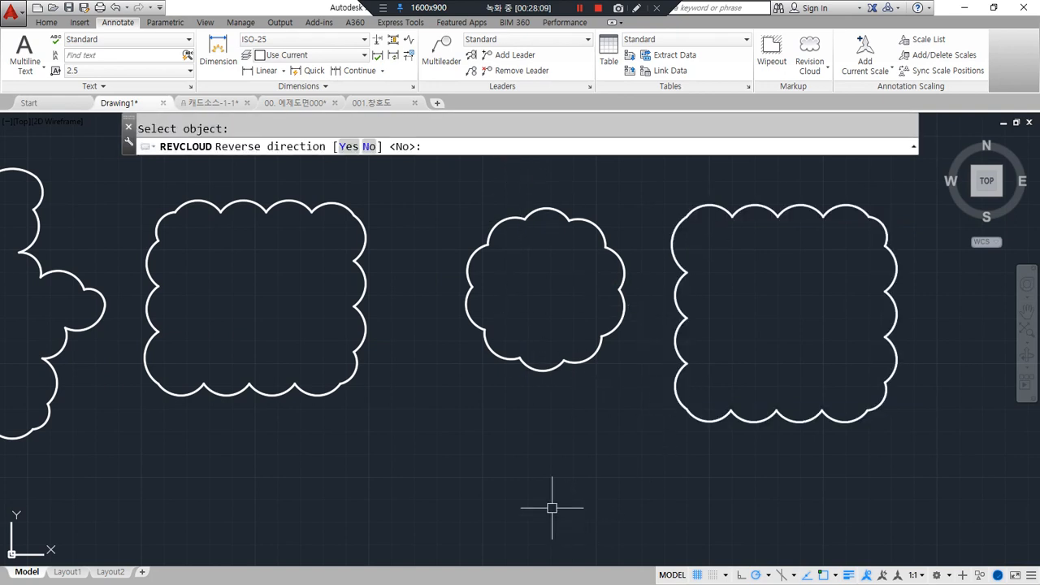
key("Escape")
scroll(366, 441, "down", 2)
middle_click_drag(279, 439, 377, 427)
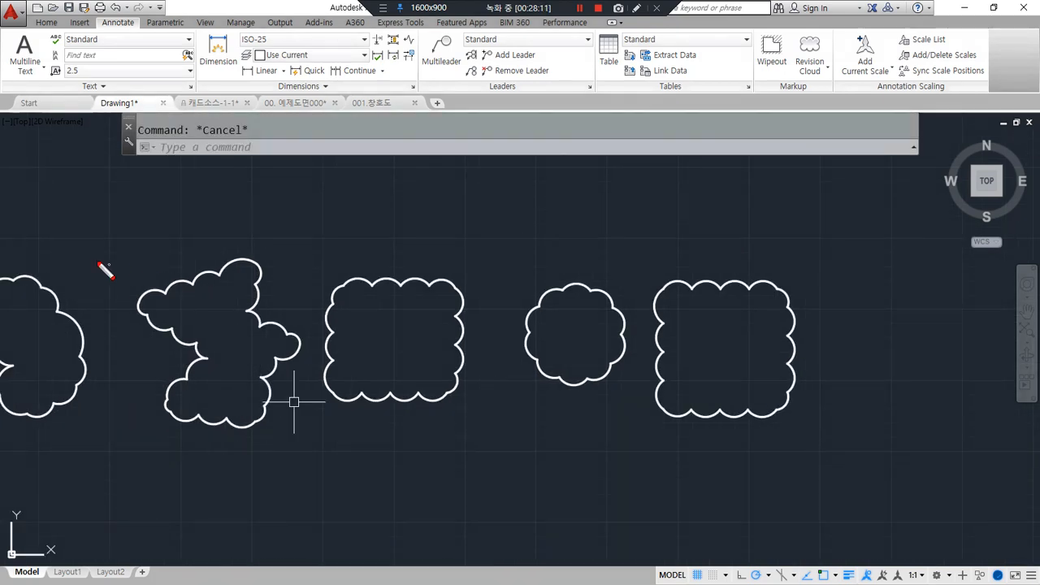
mouse_move(73, 216)
left_mouse_down()
mouse_move(51, 237)
mouse_move(66, 262)
left_mouse_up()
mouse_move(172, 210)
left_mouse_down()
mouse_move(190, 266)
mouse_move(164, 268)
left_mouse_up()
mouse_move(403, 203)
left_mouse_down()
mouse_move(406, 256)
mouse_move(381, 258)
left_mouse_up()
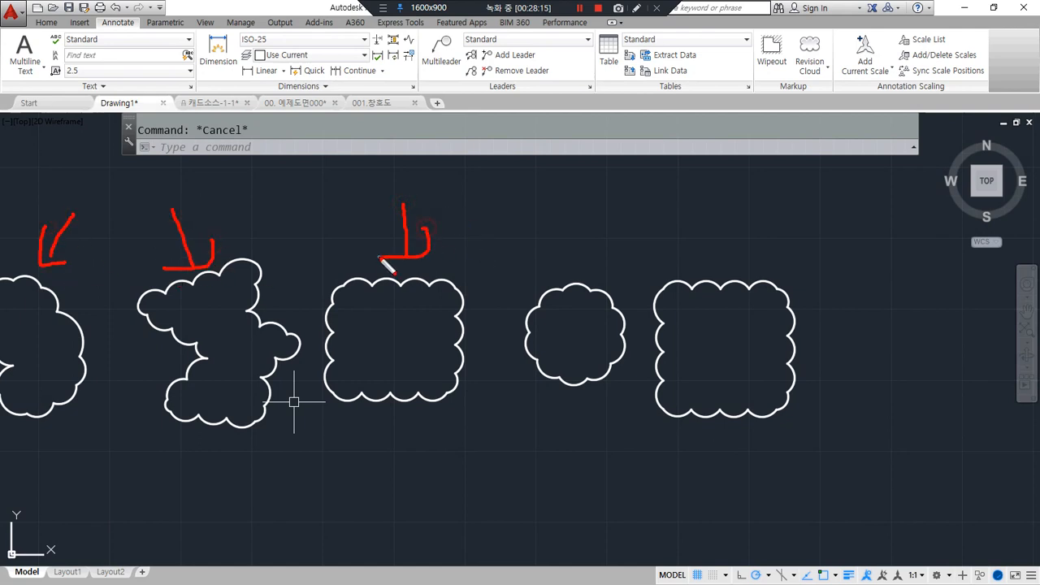
left_click_drag(622, 261, 664, 270)
left_click_drag(638, 213, 638, 261)
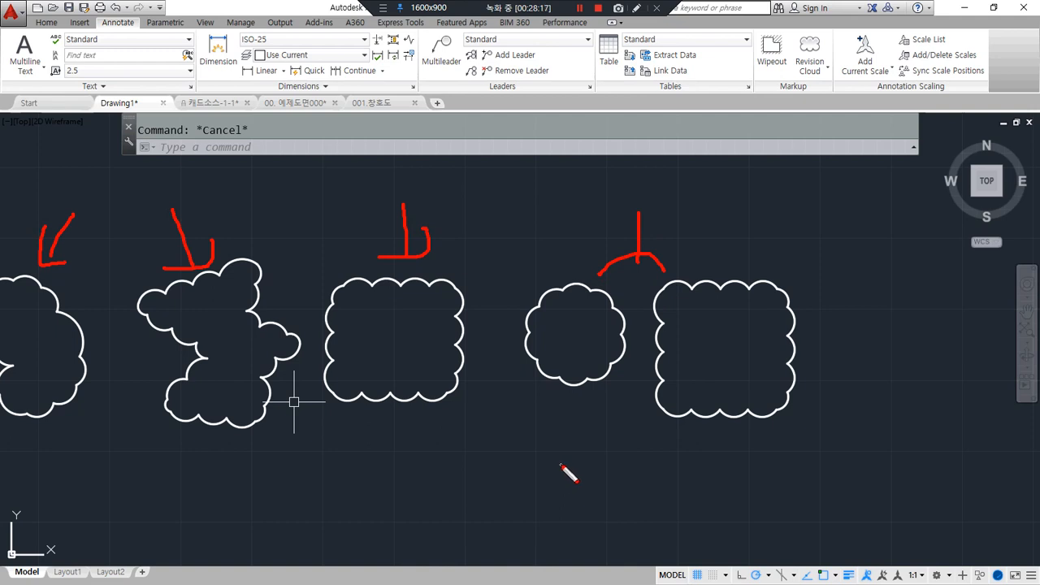
key("Escape")
middle_click_drag(336, 306, 440, 286)
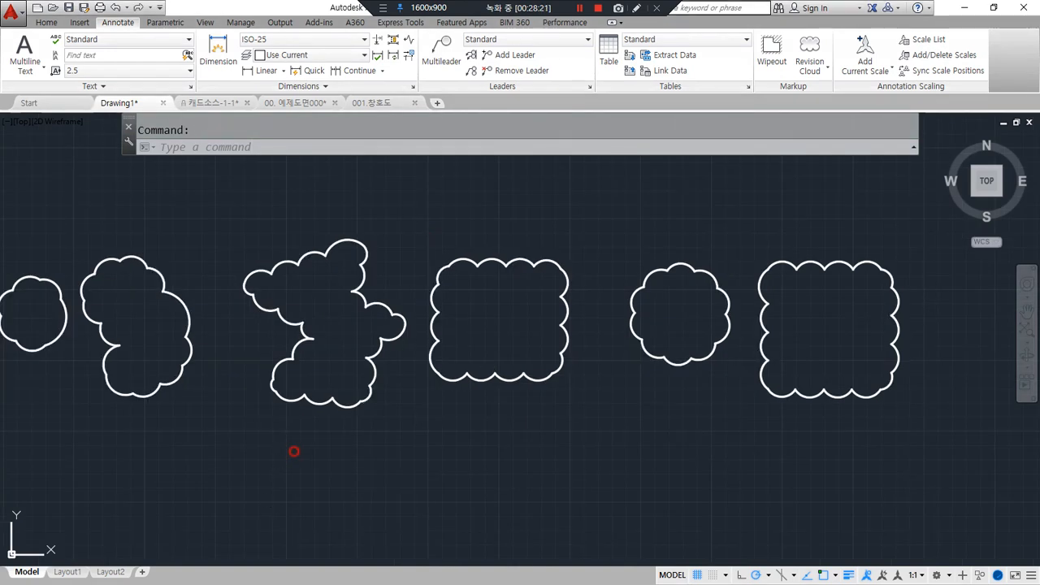
Step: Draw a roughly round freehand revision cloud in Calligraphy style in the empty area below the row of clouds
type("rev")
key("Return")
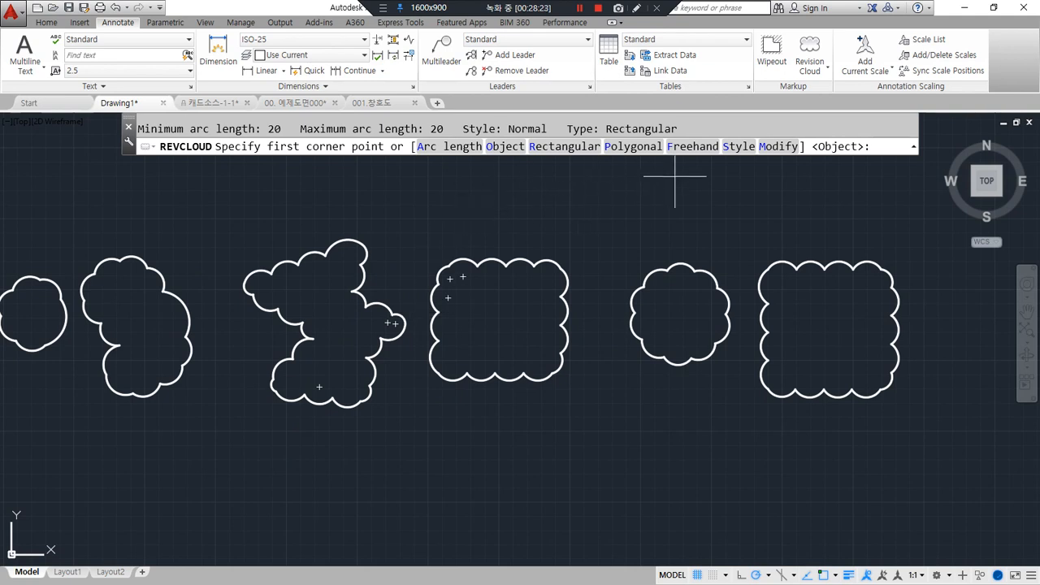
left_click(738, 146)
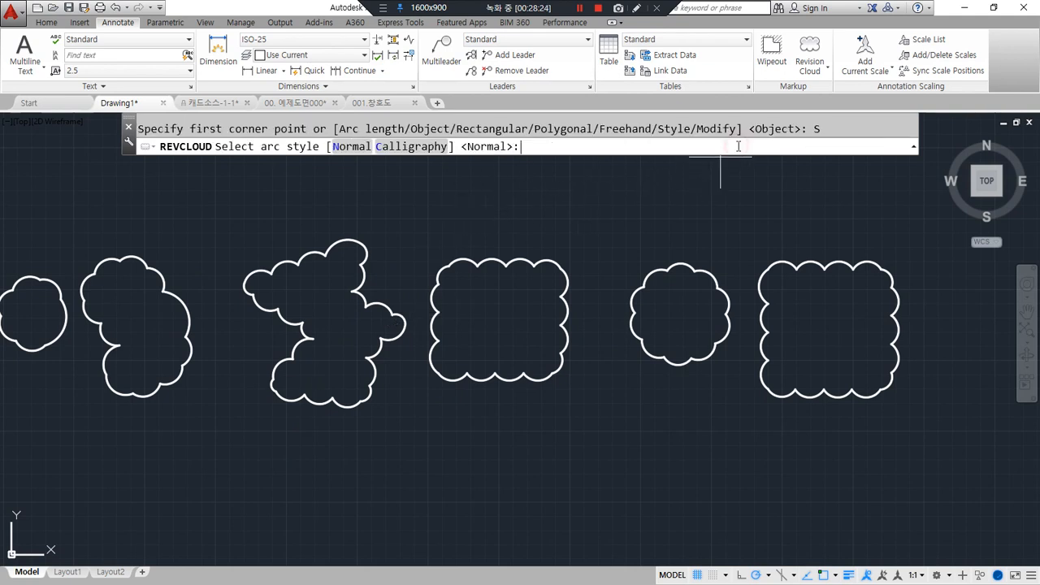
left_click(410, 147)
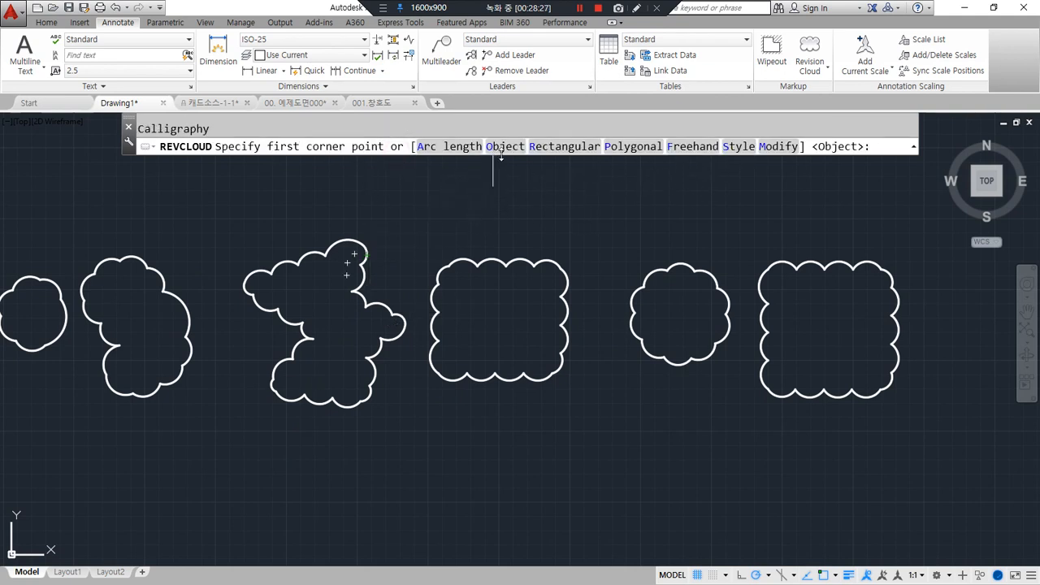
left_click(693, 146)
scroll(435, 355, "down", 2)
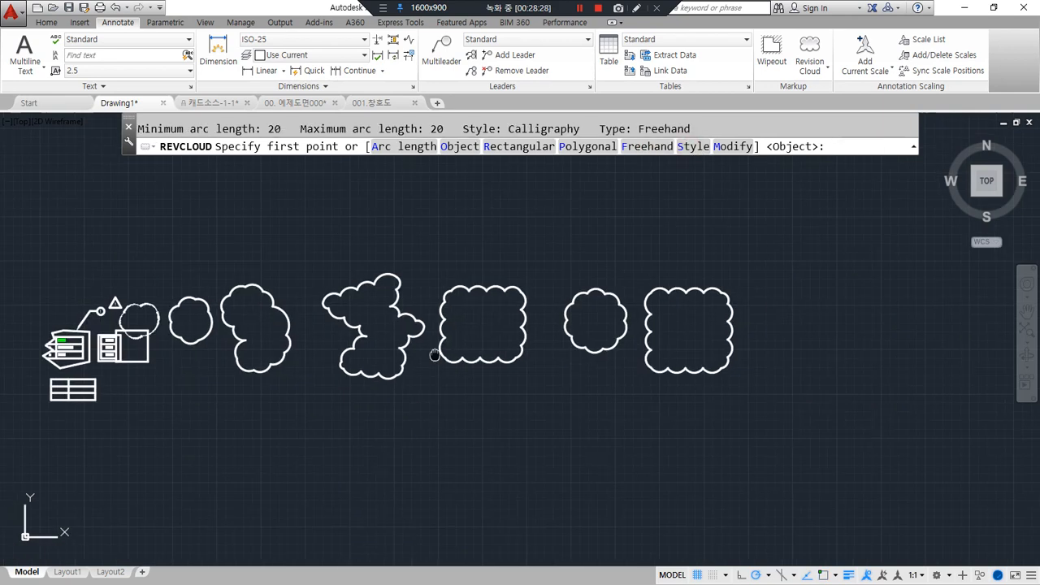
scroll(415, 365, "up", 2)
scroll(325, 353, "up", 2)
left_click(385, 339)
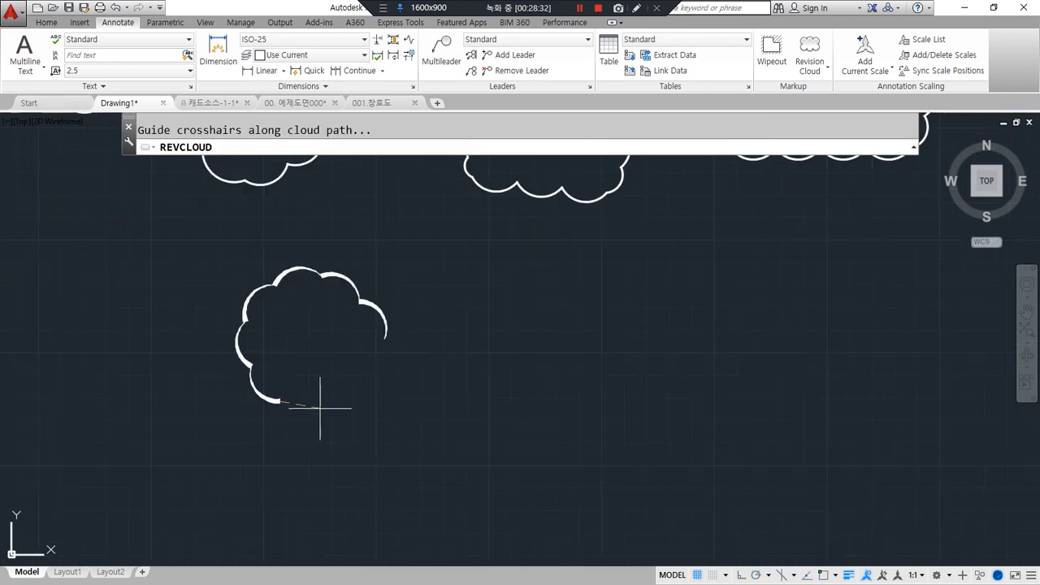
scroll(406, 269, "up", 1)
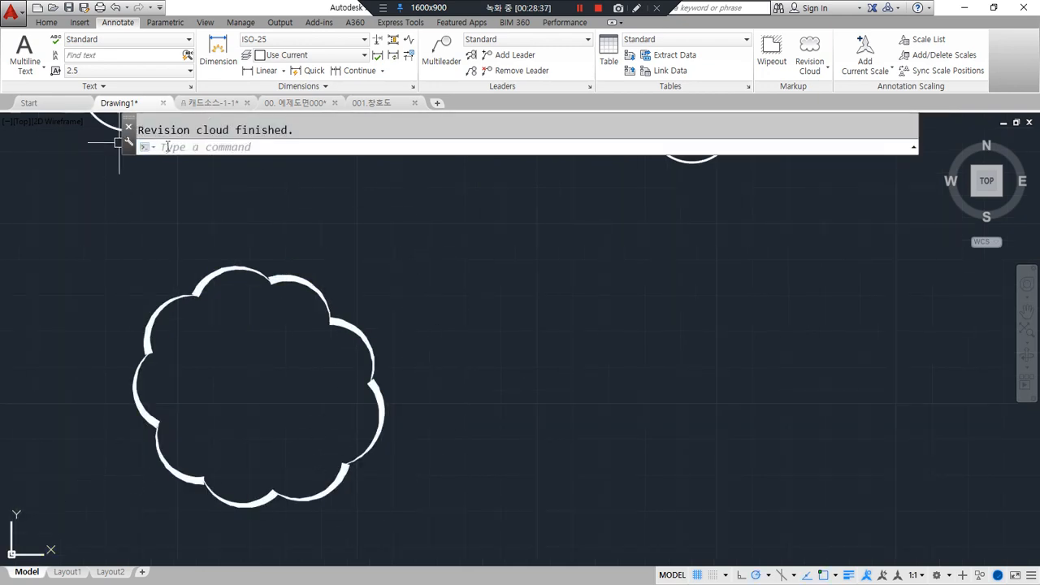
Step: Check the entry for the overkill command in the Notepad lesson notes and return to the drawing
key("alt+Tab")
left_click_drag(77, 199, 448, 204)
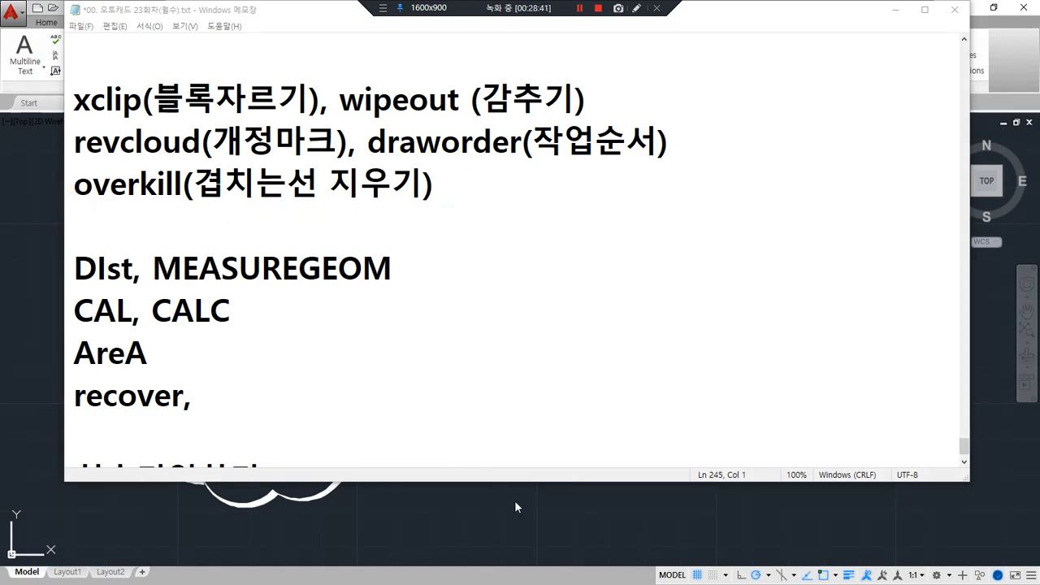
key("alt+Tab")
Step: Draw two partly overlapping horizontal lines on the same axis to the right of the calligraphy cloud, starting the second at the first's midpoint
type("l")
key("Return")
left_click(366, 325)
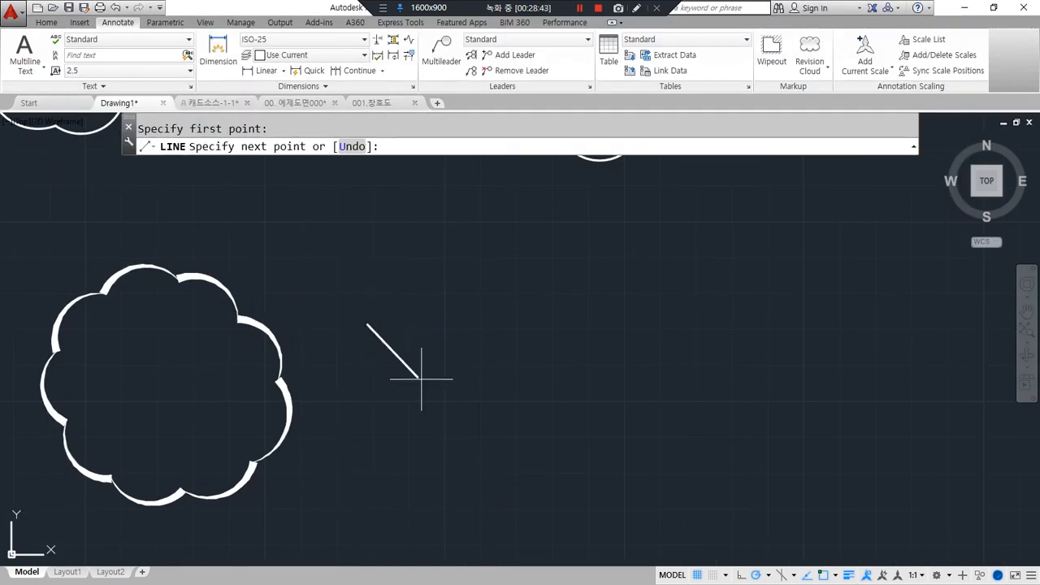
left_click(608, 324)
key("Return")
key("Return")
left_click(459, 327)
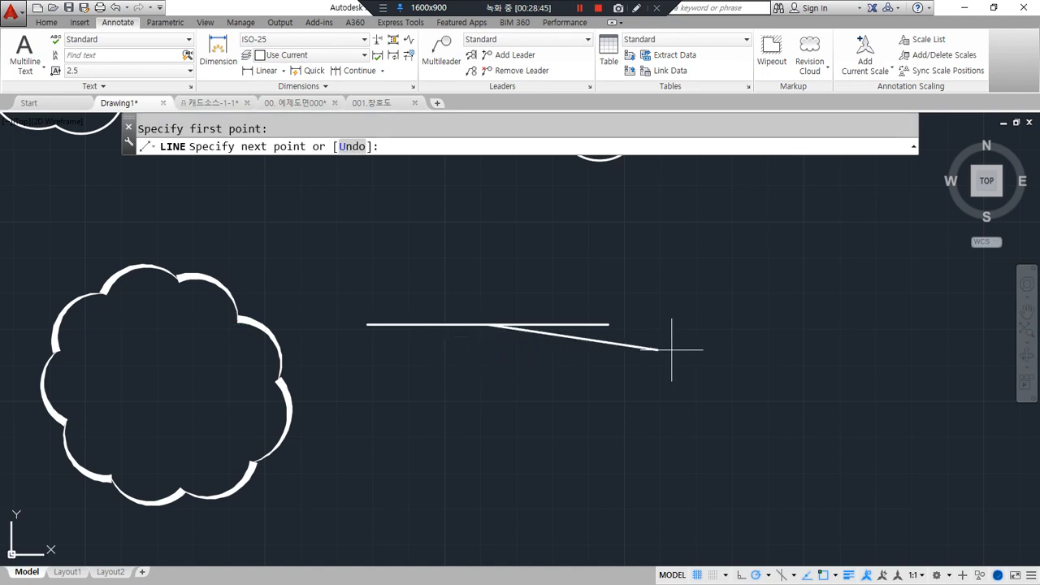
key("Return")
Step: Move the second overlapping line to the hid layer
left_click(786, 351)
left_click(753, 293)
left_click(49, 22)
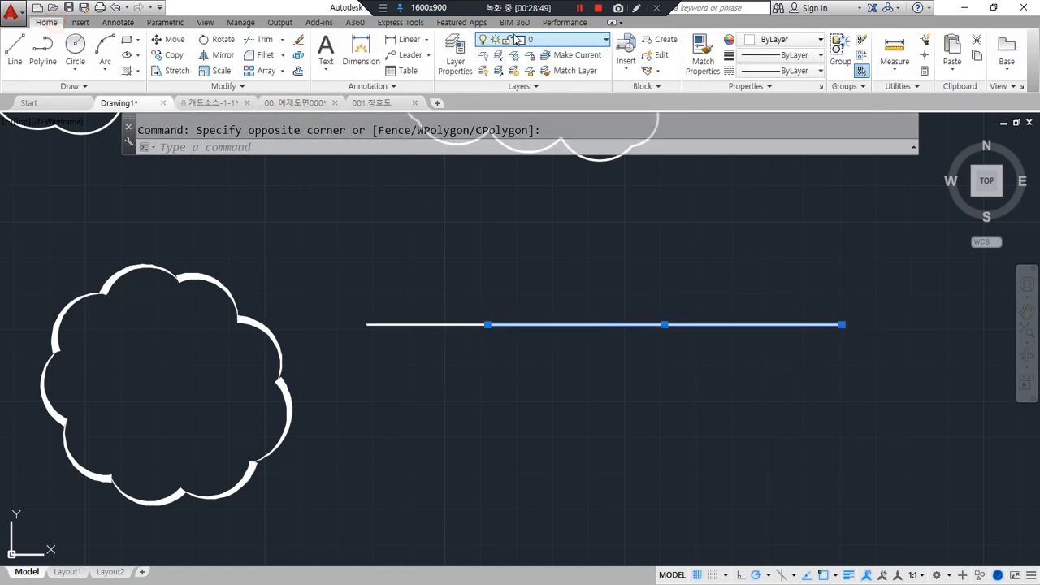
left_click(568, 39)
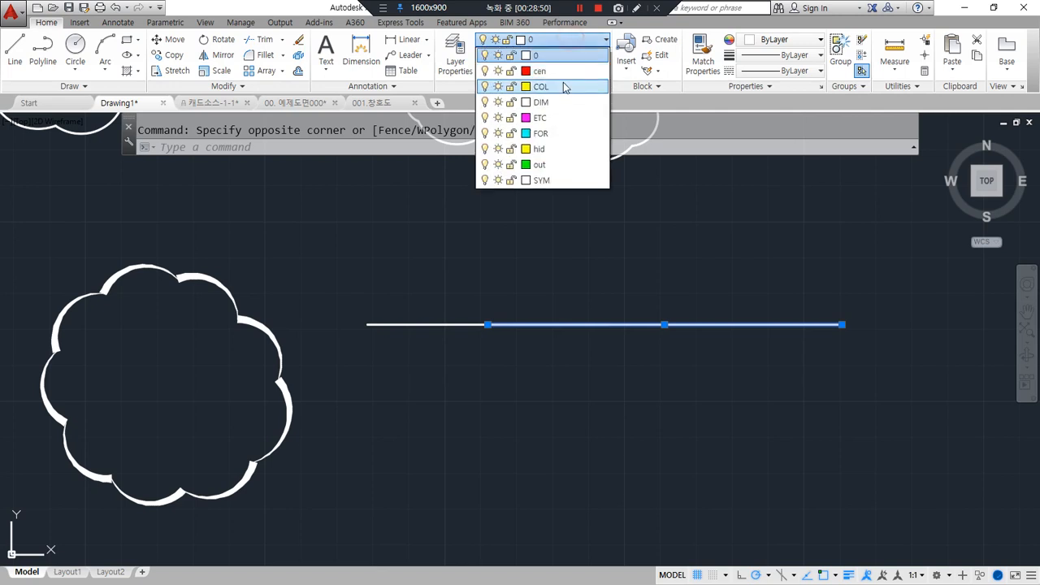
left_click(556, 155)
key("Escape")
Step: Select the two lines to examine where they overlap, and clear the selection
left_click(408, 325)
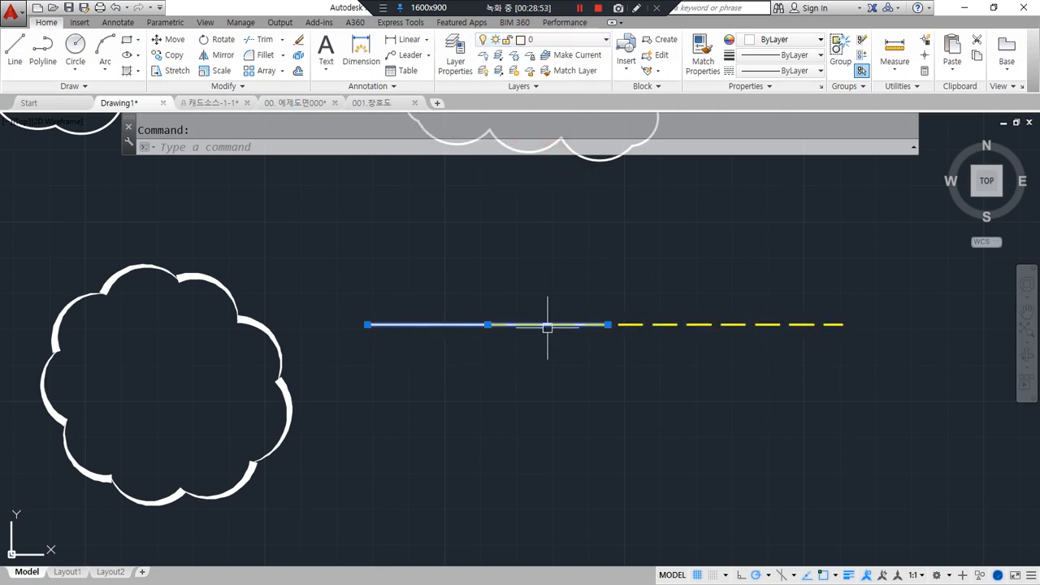
left_click(668, 325)
mouse_move(538, 346)
left_mouse_down()
mouse_move(499, 289)
mouse_move(569, 363)
left_mouse_up()
key("Escape")
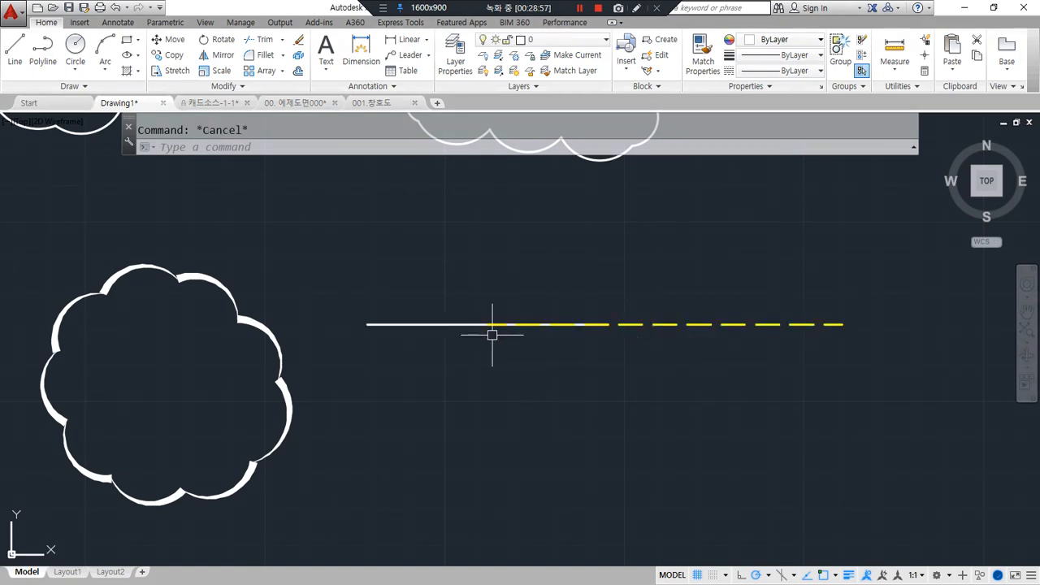
Step: Try to merge the two overlapping lines with OVERKILL, ignoring no object properties, and check each line by selecting it
type("ov")
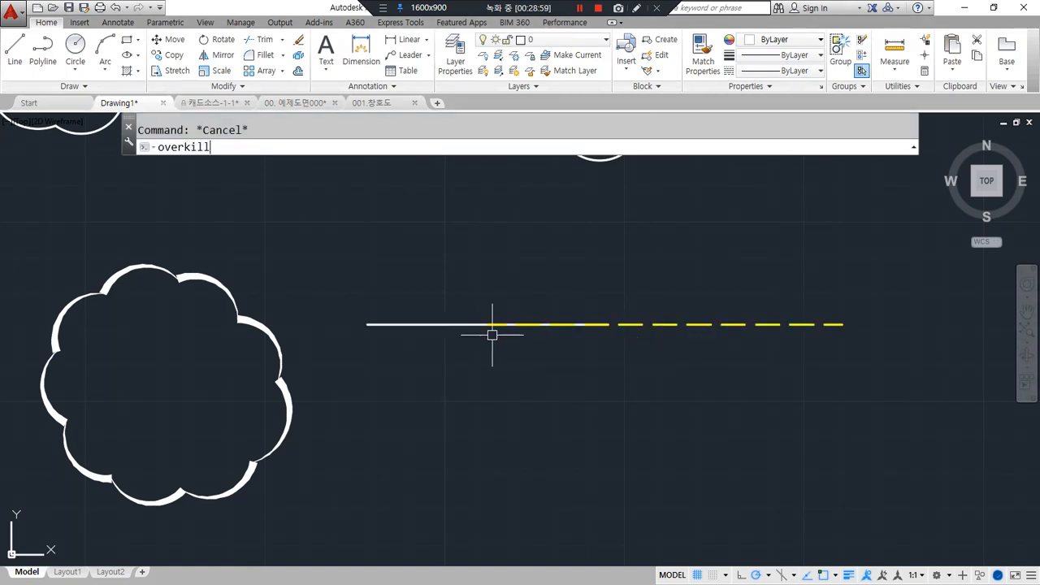
type("erkill")
key("Return")
left_click(733, 425)
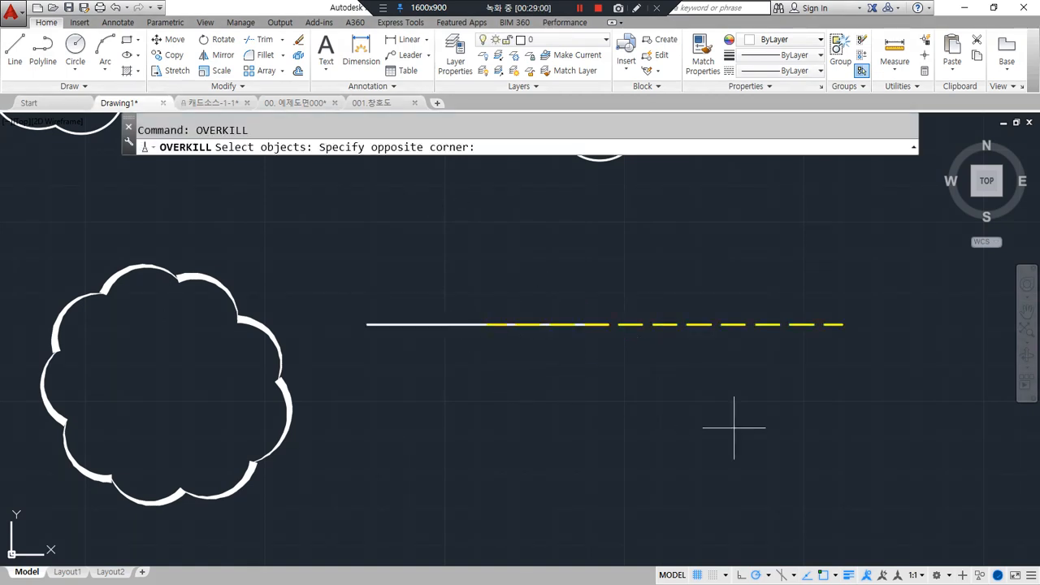
left_click(388, 271)
key("Return")
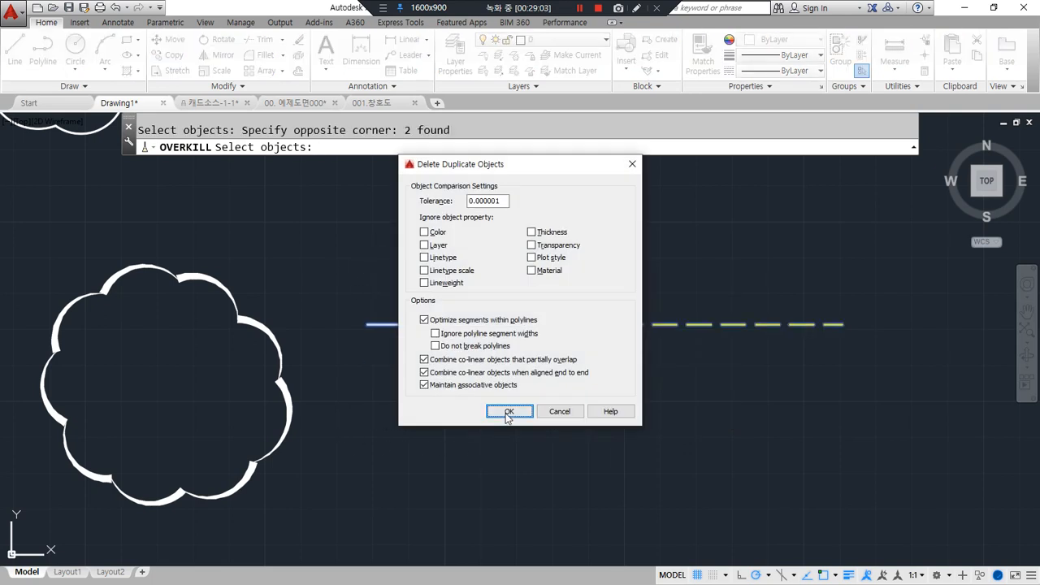
left_click_drag(408, 213, 528, 213)
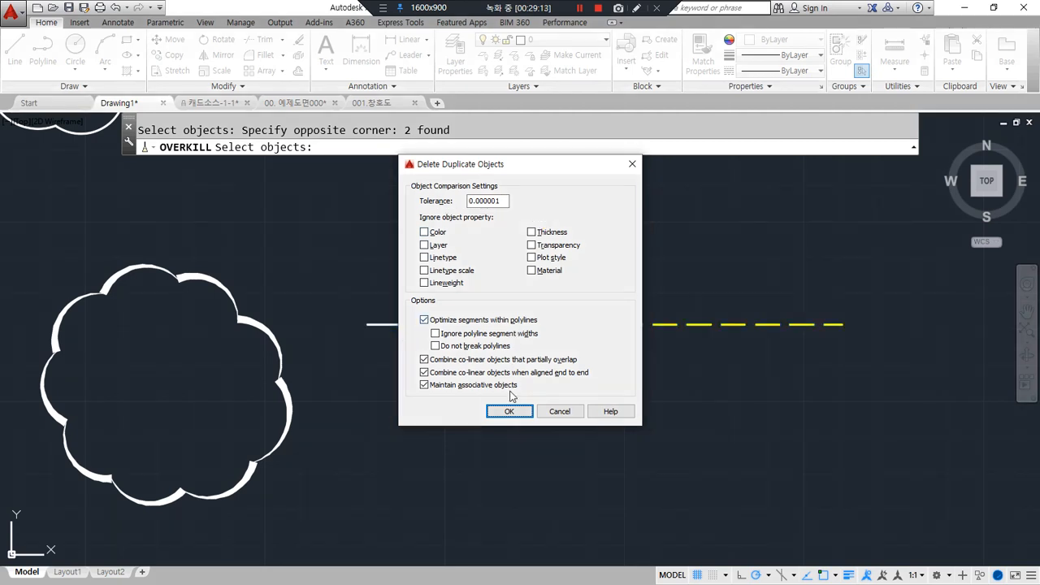
left_click(508, 411)
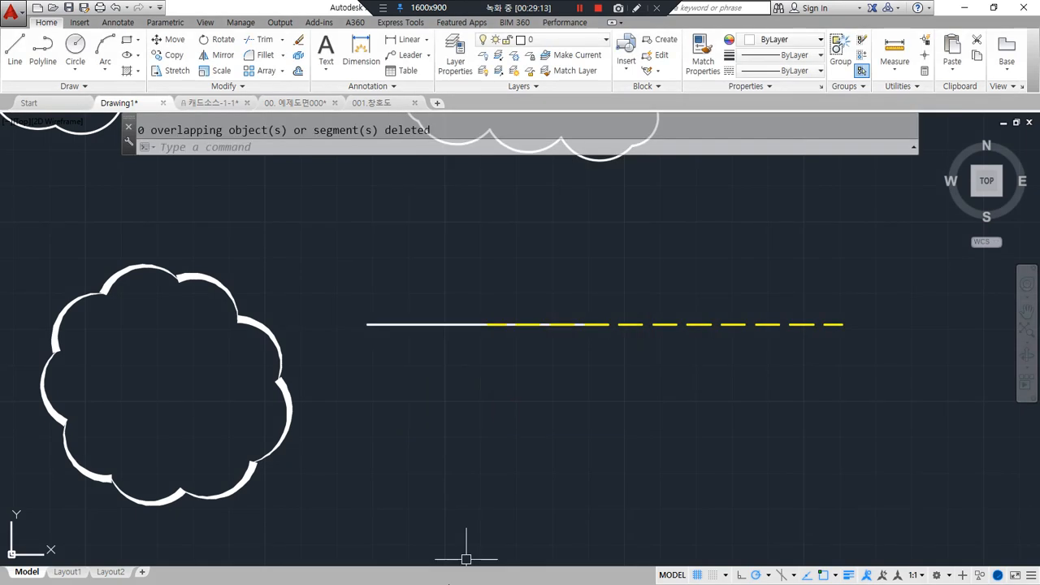
left_click(457, 325)
key("Escape")
left_click(674, 324)
key("Escape")
Step: Match the properties of the dashed line to those of the continuous line with MATCHPROP
type("ma")
key("Return")
left_click(388, 325)
left_click(752, 319)
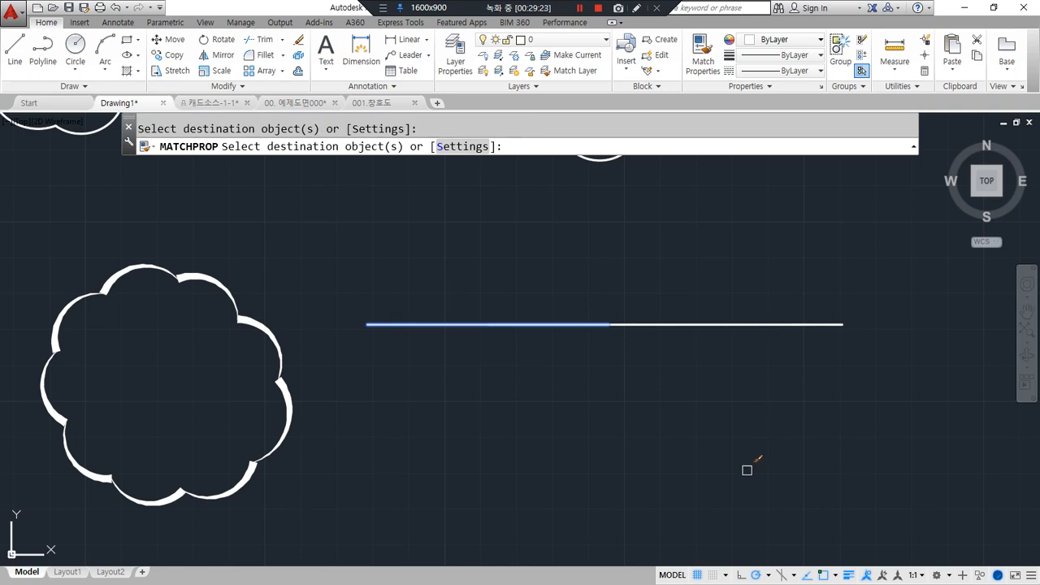
key("Return")
Step: Merge the two overlapping lines into one with OVERKILL, using the default comparison settings, and select the result
type("overk")
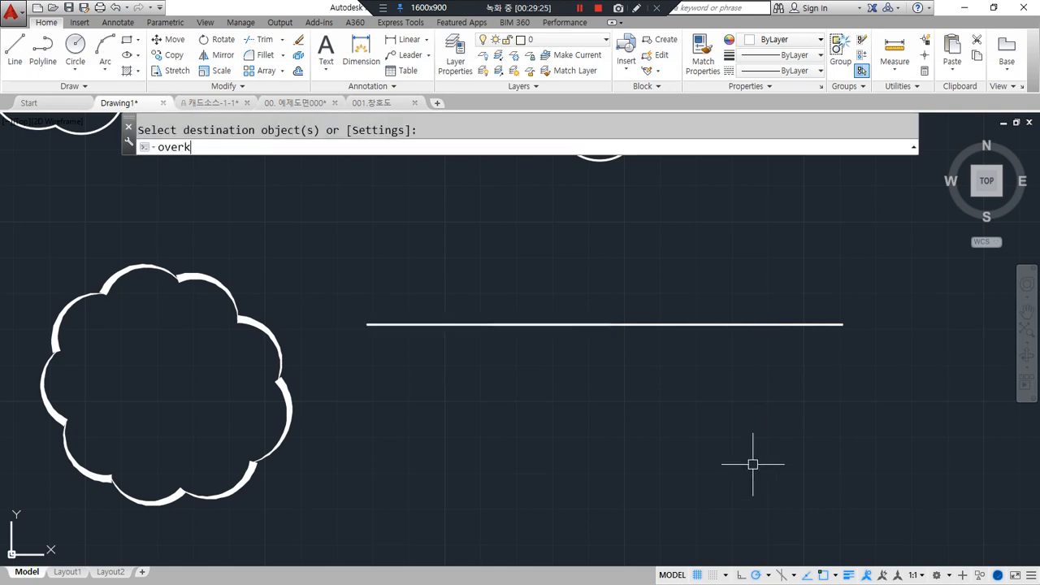
key("Return")
left_click(657, 372)
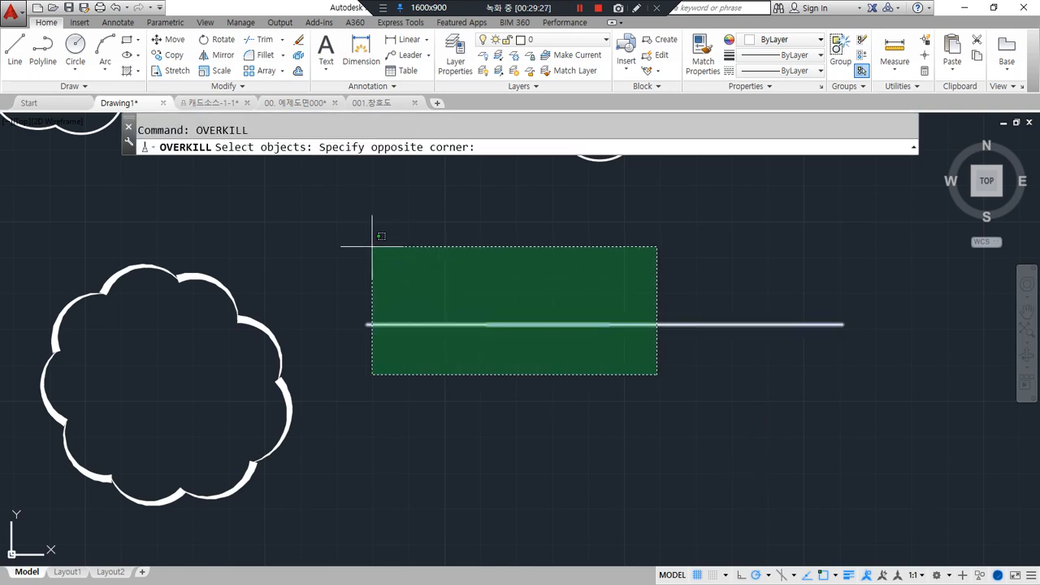
left_click(371, 247)
key("Return")
left_click(508, 411)
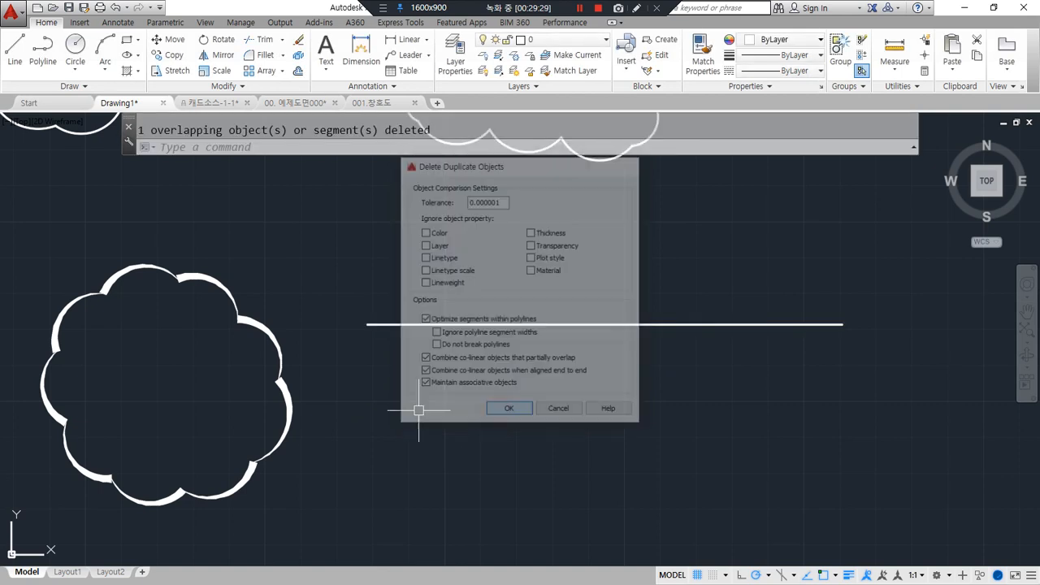
left_click(404, 324)
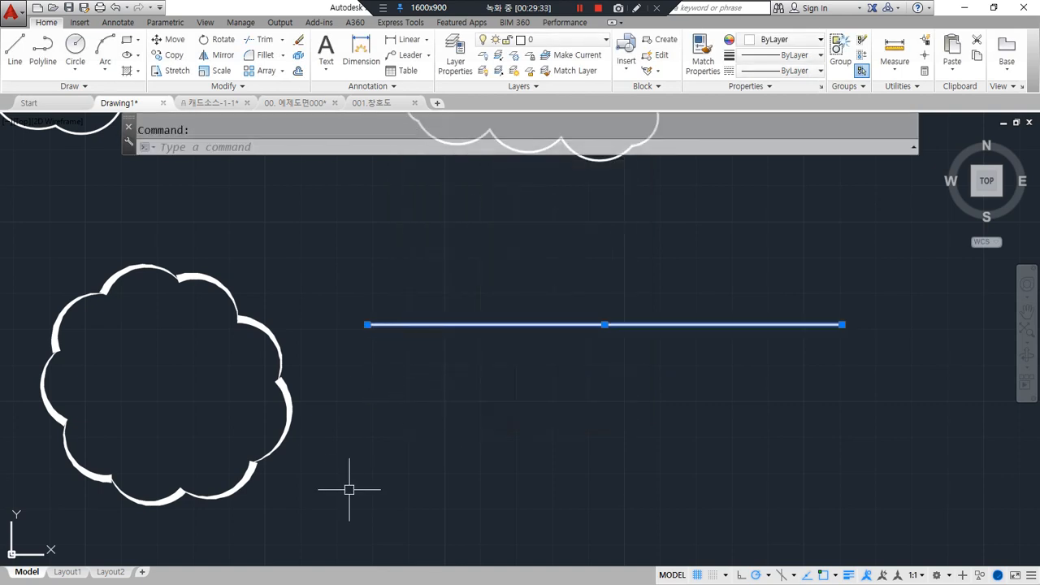
key("ctrl+alt+d")
mouse_move(497, 356)
left_mouse_down()
mouse_move(397, 335)
mouse_move(550, 388)
left_mouse_up()
mouse_move(767, 411)
left_mouse_down()
mouse_move(740, 271)
mouse_move(772, 436)
left_mouse_up()
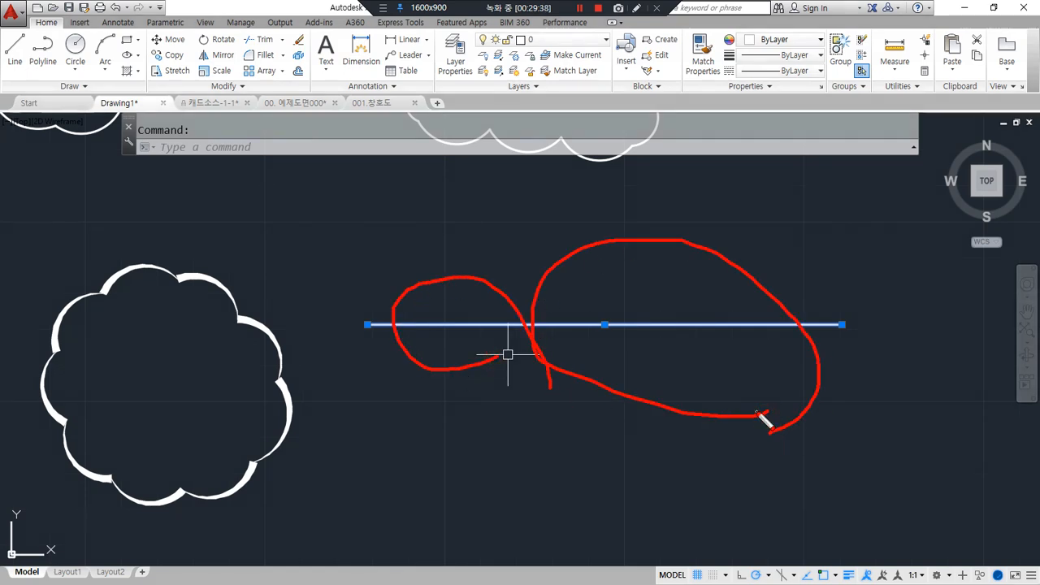
mouse_move(524, 397)
left_mouse_down()
mouse_move(569, 268)
mouse_move(656, 425)
mouse_move(471, 425)
left_mouse_up()
key("ctrl+alt+d")
key("Escape")
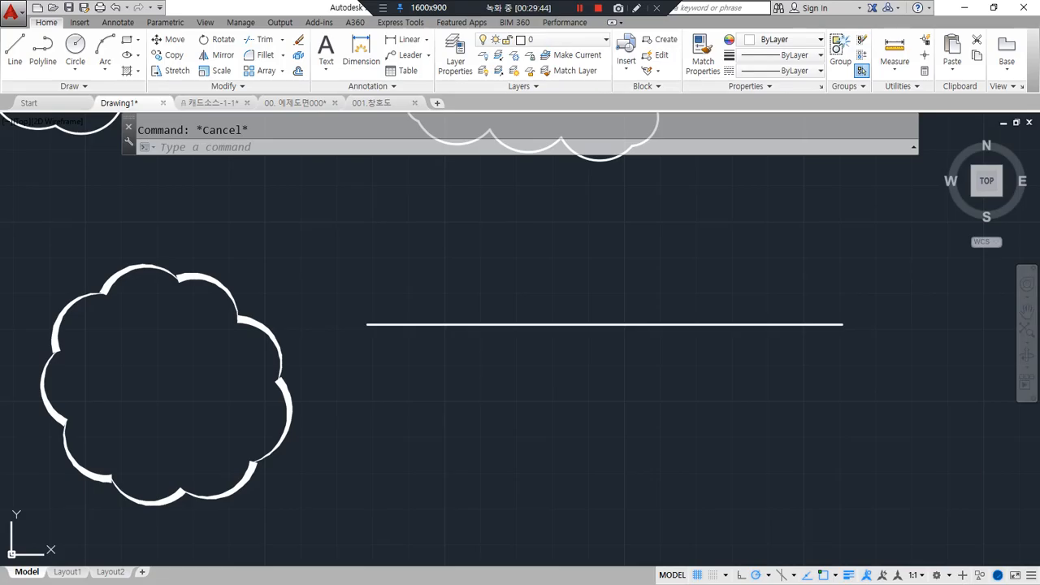
Step: Review the DIst, MEASUREGEOM, CAL, CALC, AreA and recover commands listed in the Notepad lesson notes
key("alt+Tab")
scroll(228, 382, "down", 1)
key("ctrl+alt+d")
mouse_move(161, 388)
left_mouse_down()
mouse_move(73, 382)
mouse_move(146, 195)
mouse_move(376, 264)
mouse_move(219, 359)
mouse_move(119, 388)
left_mouse_up()
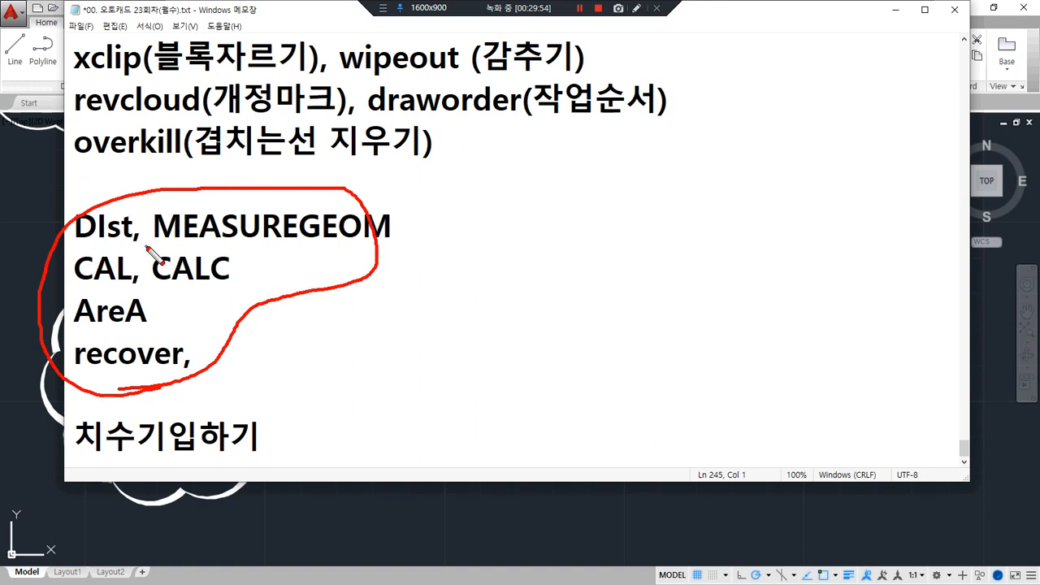
left_click_drag(127, 243, 73, 243)
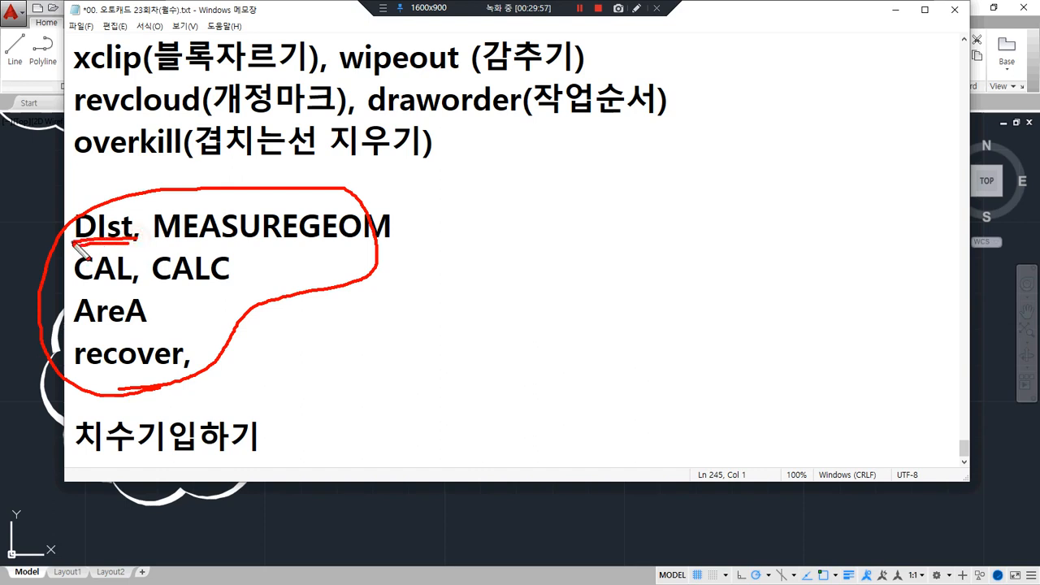
Step: Switch to AutoCAD, measure the horizontal line's length from end to end with DIST, and read the full result in the command history
key("Escape")
left_click(436, 523)
scroll(421, 417, "down", 2)
middle_click_drag(490, 400, 344, 401)
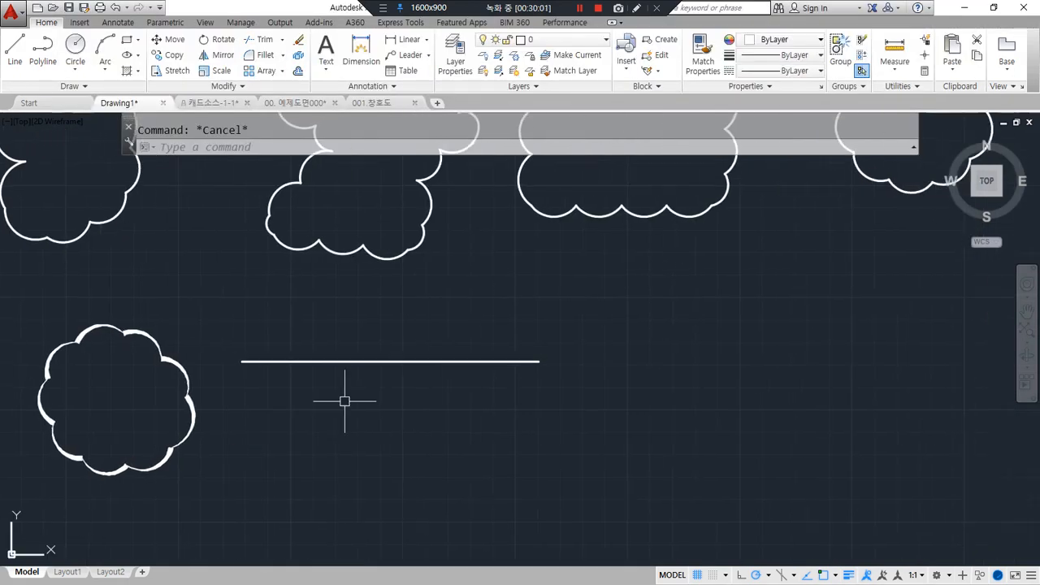
type("dio")
key("Escape")
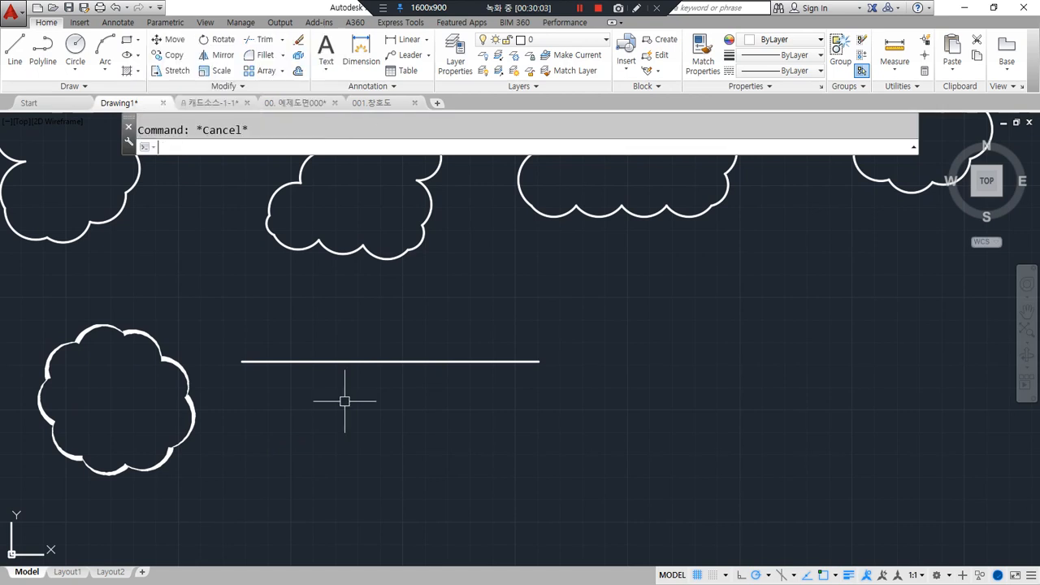
type("di")
key("Return")
left_click(251, 360)
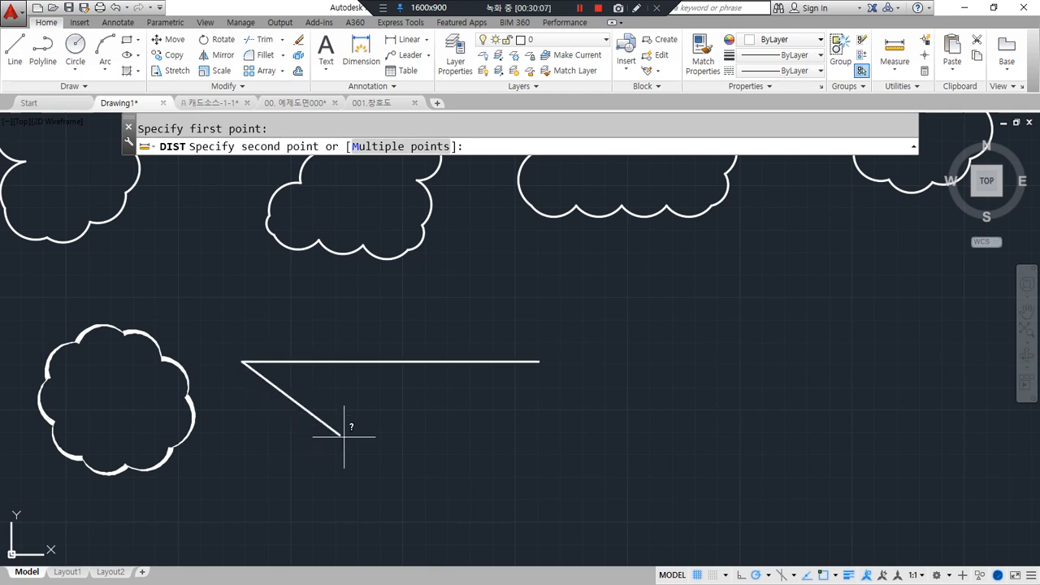
left_click(539, 362)
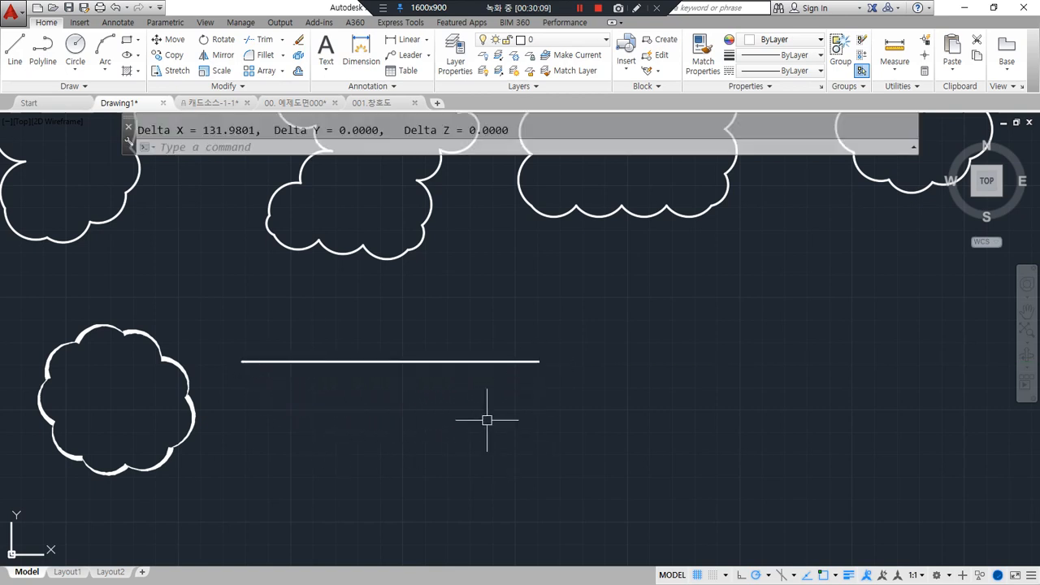
key("F2")
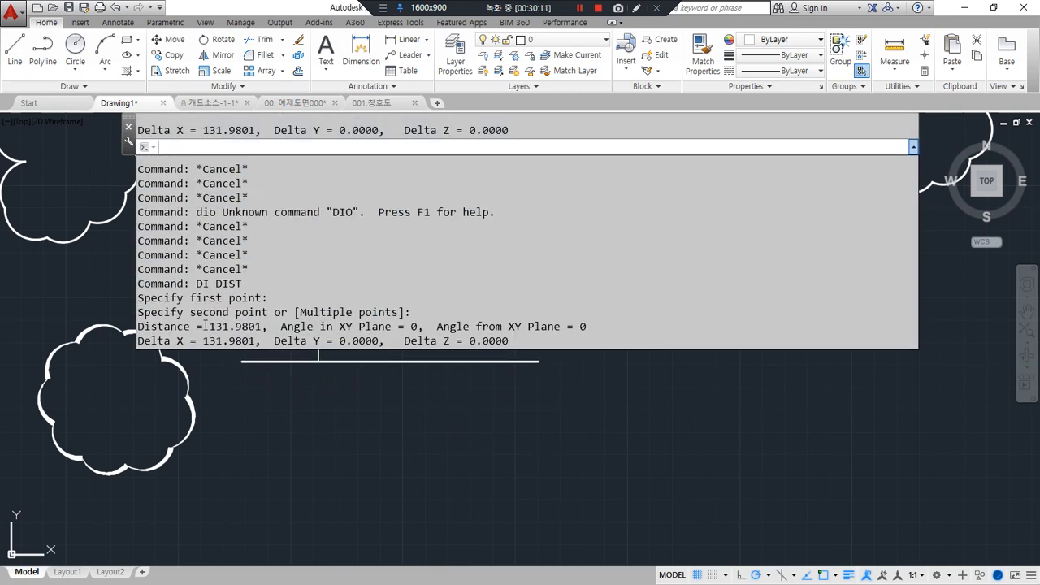
left_click_drag(206, 326, 265, 326)
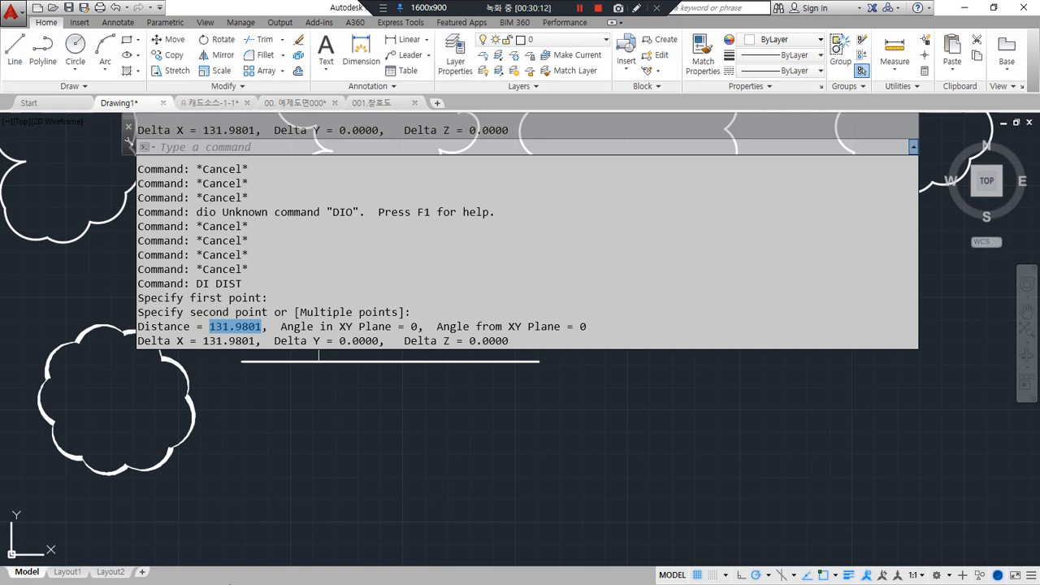
key("Escape")
Step: Erase every object in the drawing and zoom to show the whole drawing area
scroll(318, 422, "down", 2)
left_click(903, 415)
left_click(94, 243)
type("e")
key("Return")
type("E")
key("Return")
type("all")
key("Return")
type("z")
key("Return")
type("a")
key("Return")
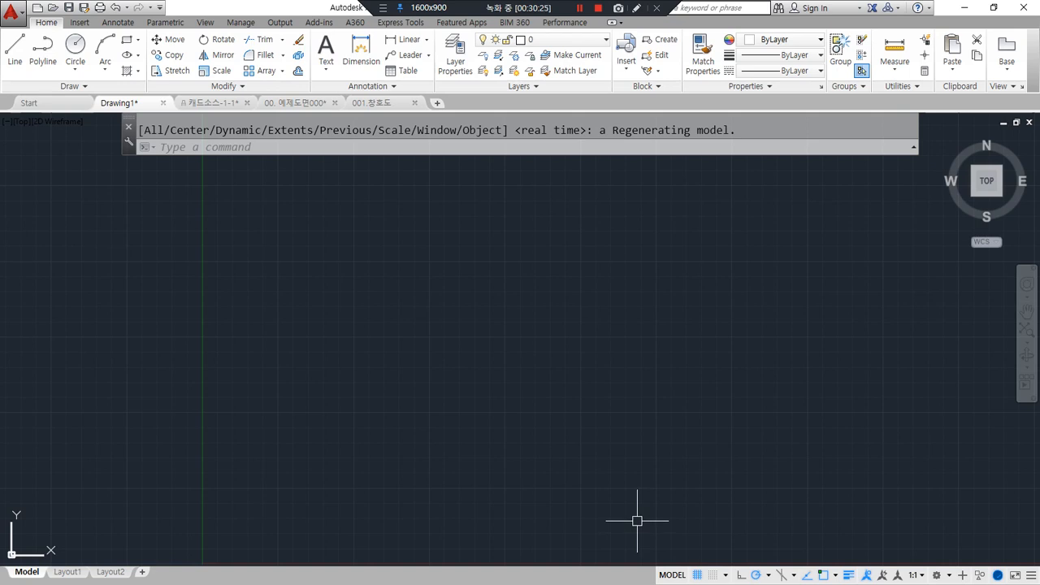
Step: Measure a horizontal distance between two free points in the empty drawing with DIST and read the result in the command history
type("di")
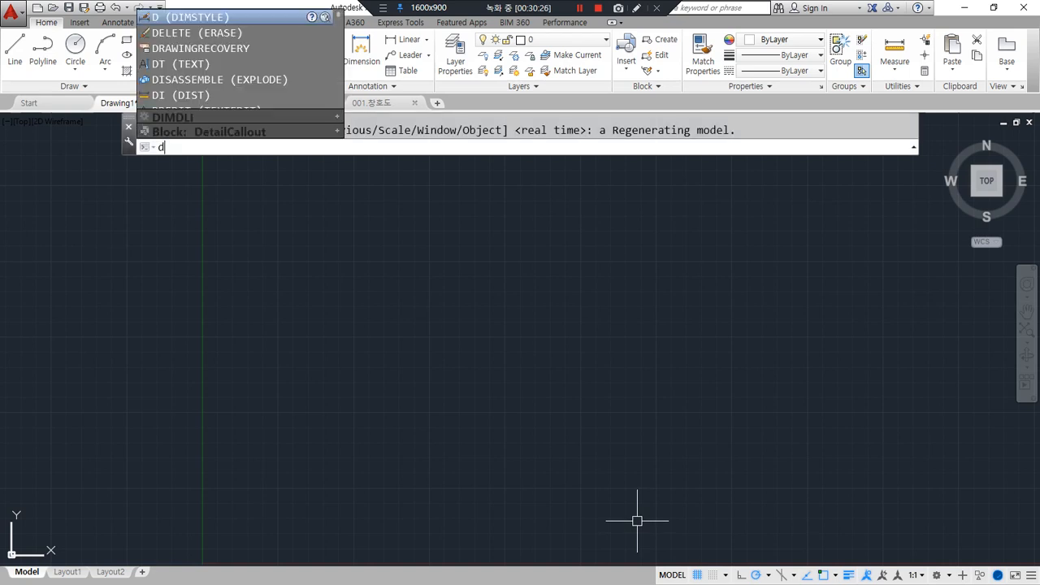
key("Return")
left_click(303, 269)
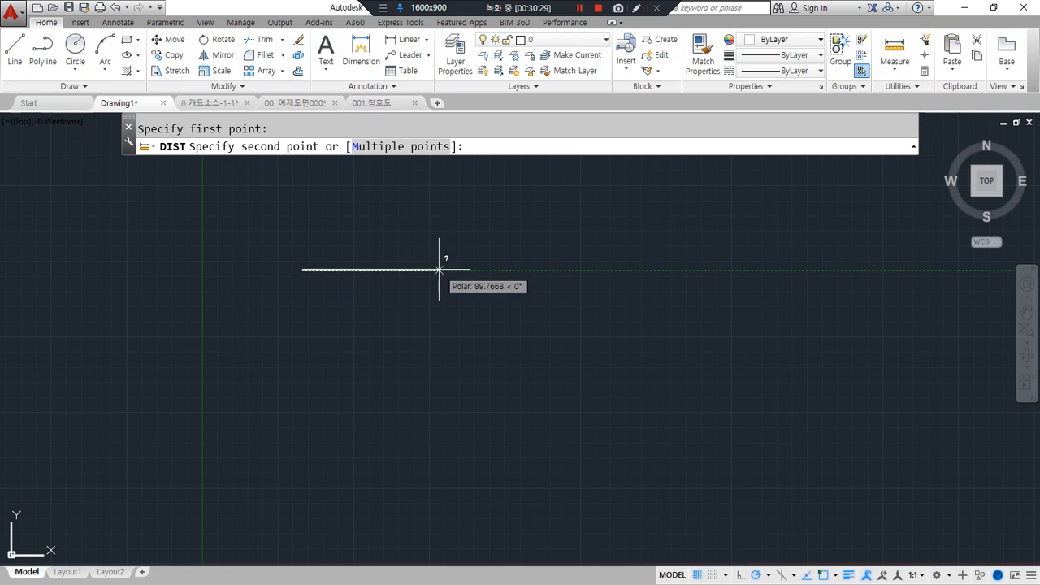
left_click(438, 270)
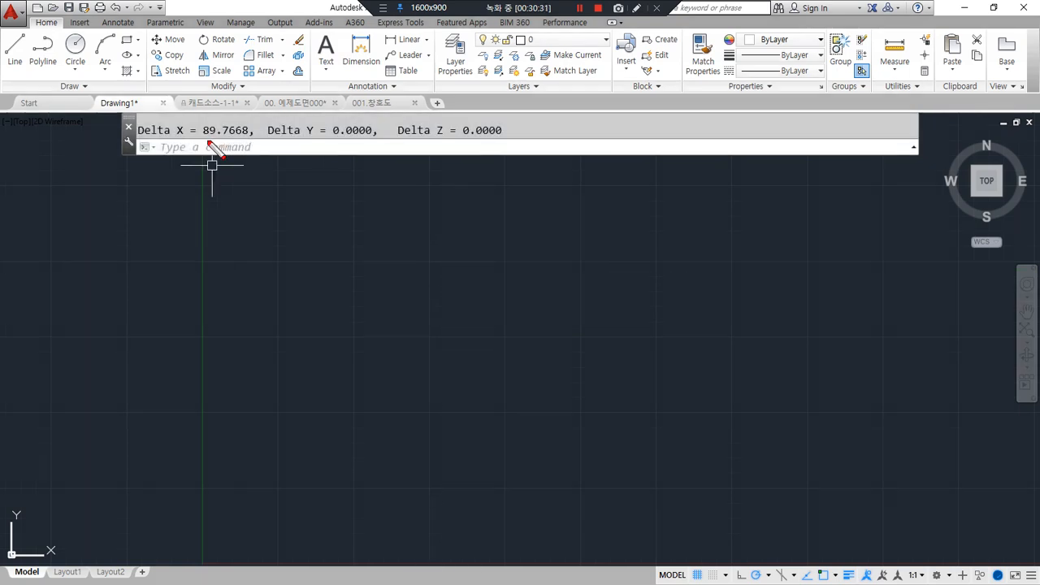
key("F2")
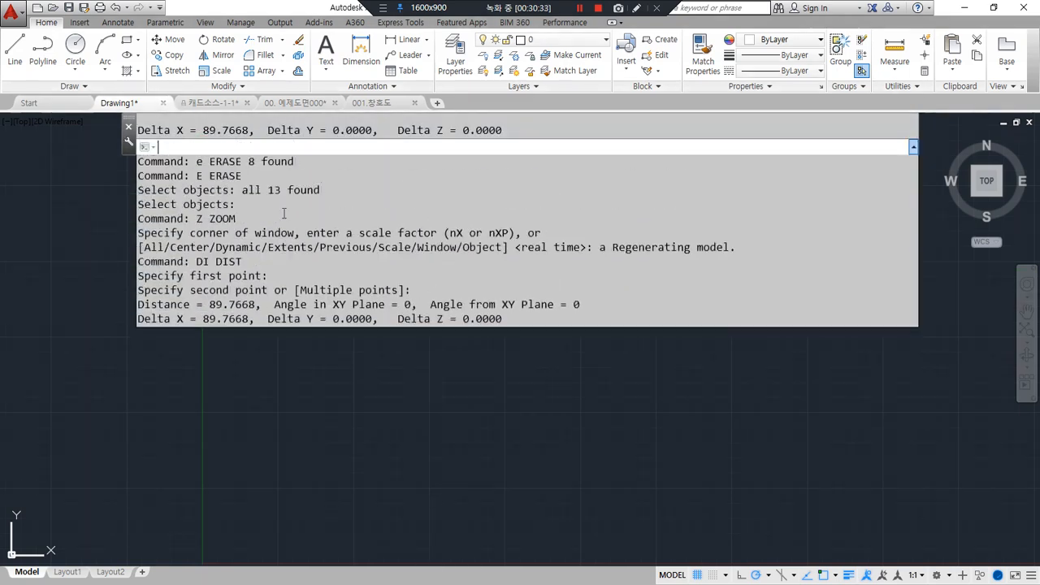
left_click_drag(210, 326, 347, 327)
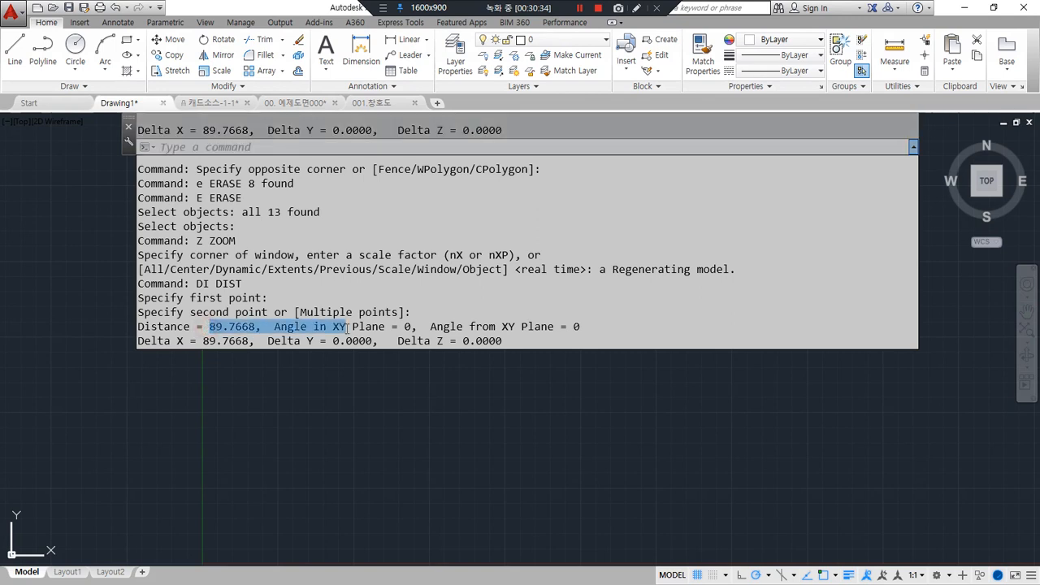
key("Escape")
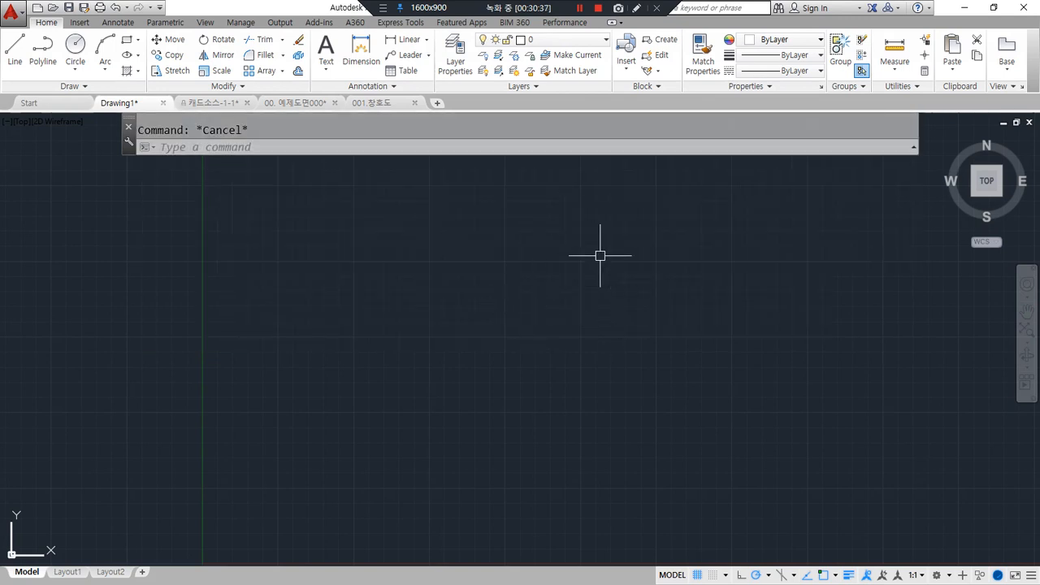
Step: Draw a closed freehand revision cloud with REVCLOUD, using a minimum and maximum arc length of 50
type("rec")
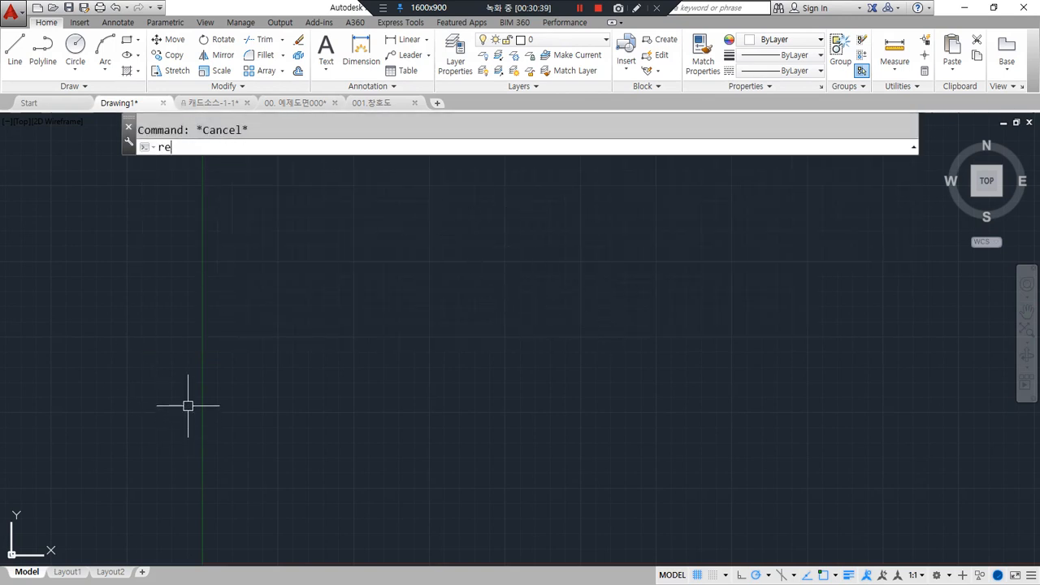
key("Return")
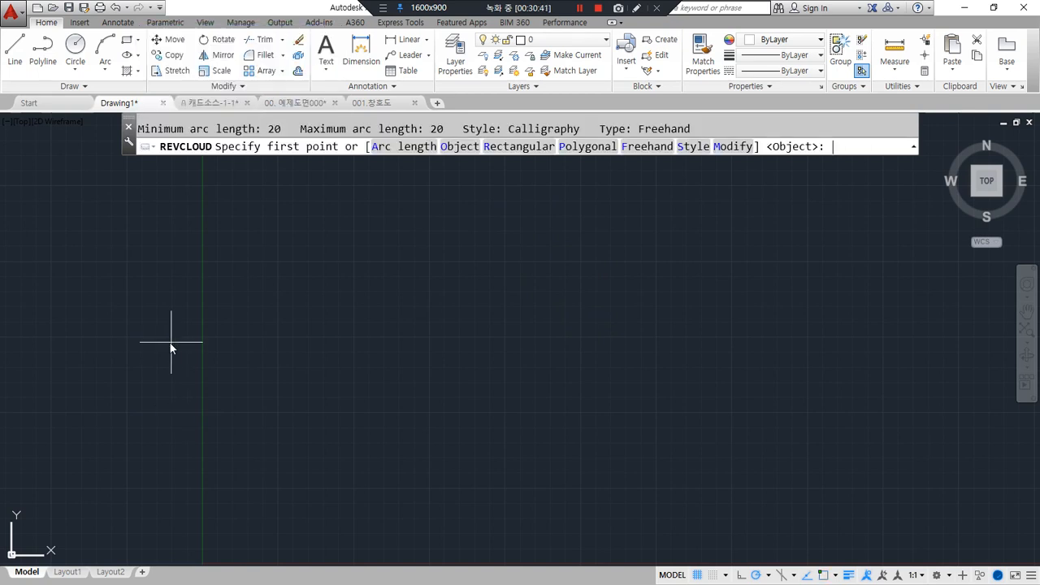
left_click(382, 147)
type("50")
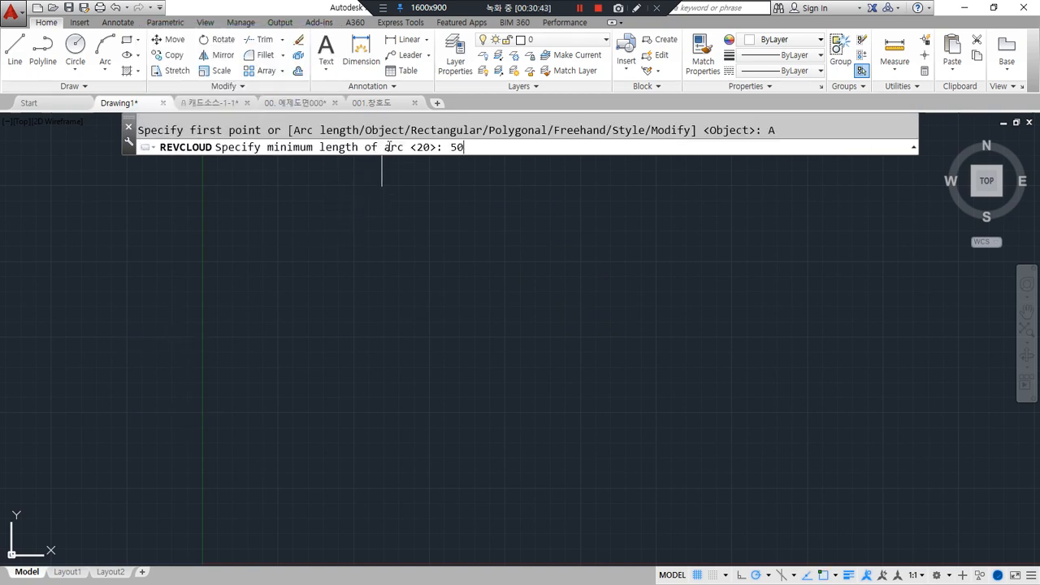
key("Return")
type("50")
key("Return")
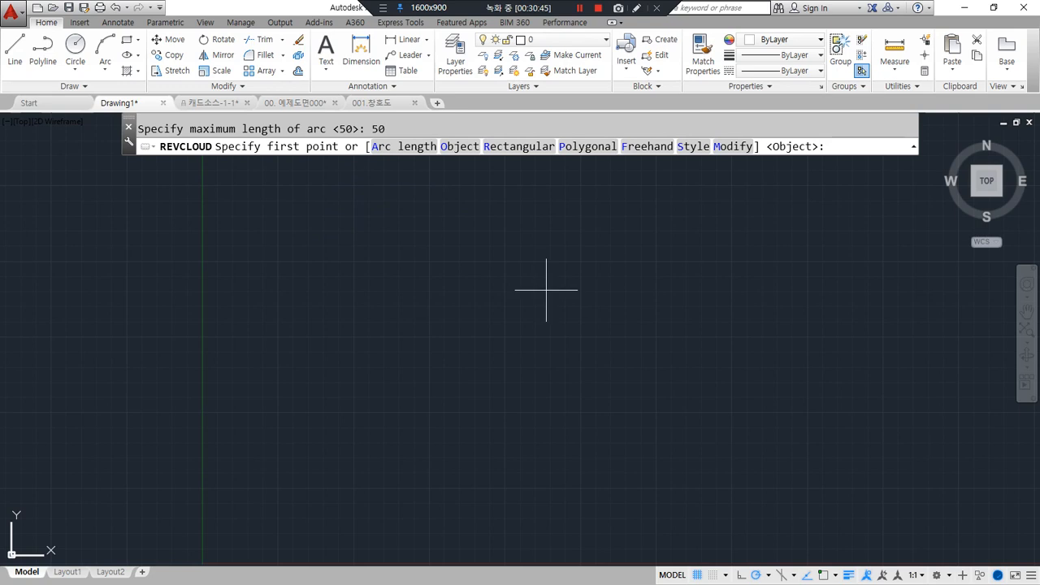
left_click(661, 302)
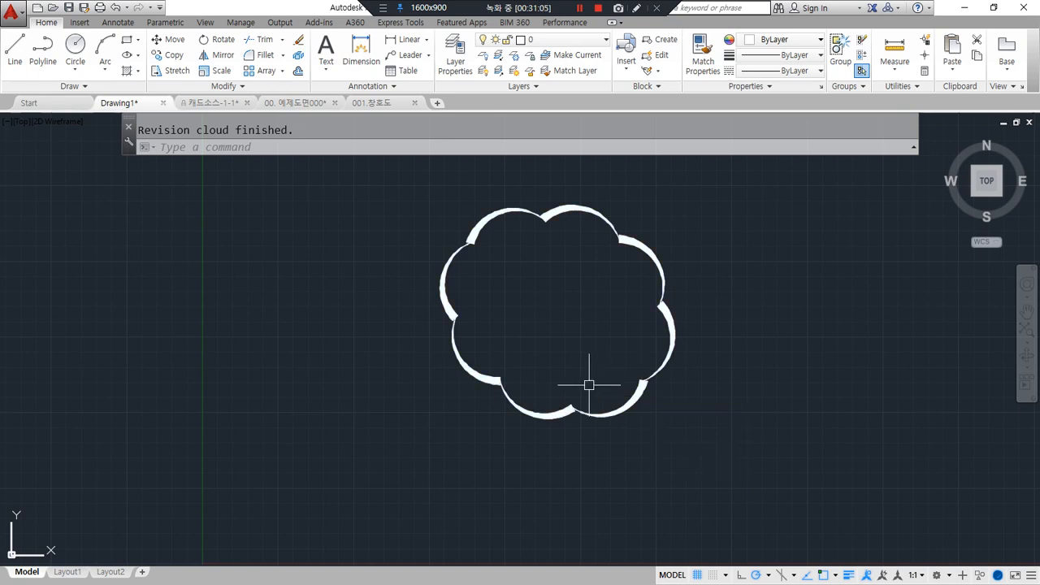
Step: Draw two separate upright lines beside the revision cloud, the one farther from it slightly slanted and the nearer one vertical
type("l")
key("Return")
left_click(104, 251)
left_click(93, 456)
key("Return")
left_click(349, 251)
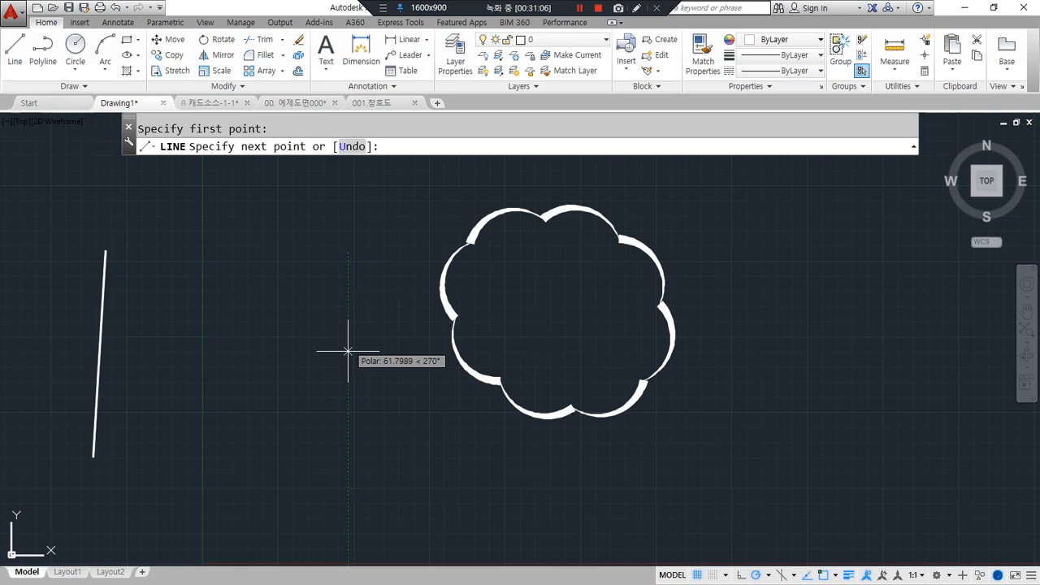
left_click(333, 490)
key("Return")
Step: Measure the distance between the two upright lines with DIST at their upper ends, lower ends and middles
type("di")
key("Return")
left_click(104, 251)
left_click(349, 251)
key("Return")
left_click(93, 455)
left_click(343, 492)
key("Return")
left_click(100, 354)
left_click(348, 369)
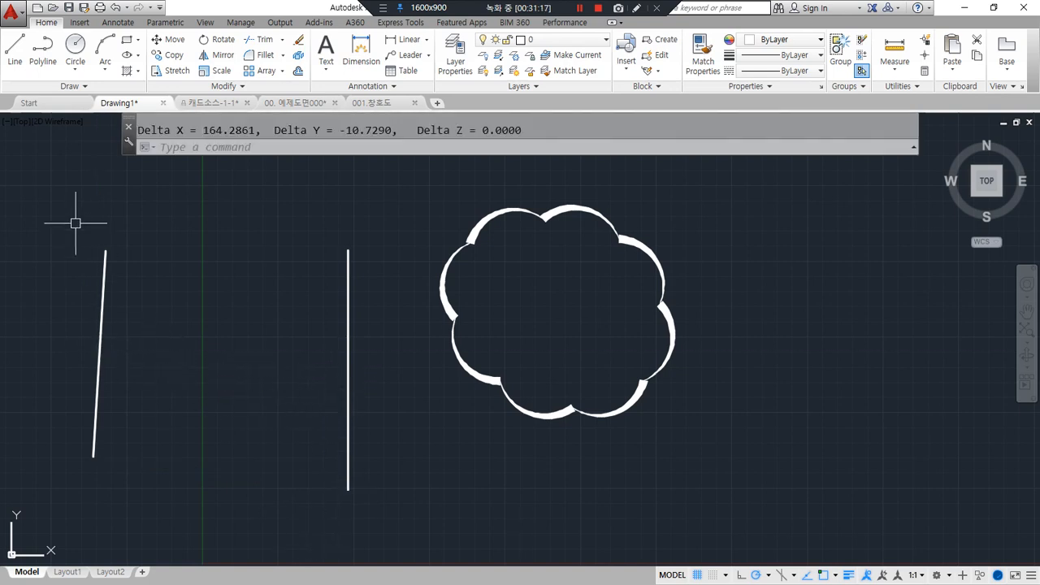
Step: View and close the QuickCalc calculator, and enlarge the command line window by one history line
key("ctrl+8")
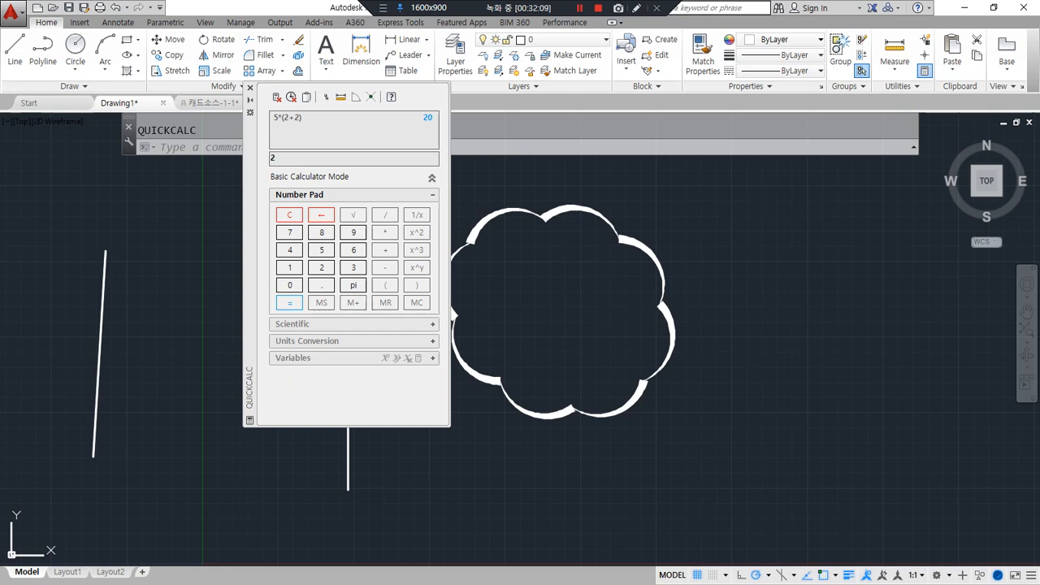
left_click(249, 89)
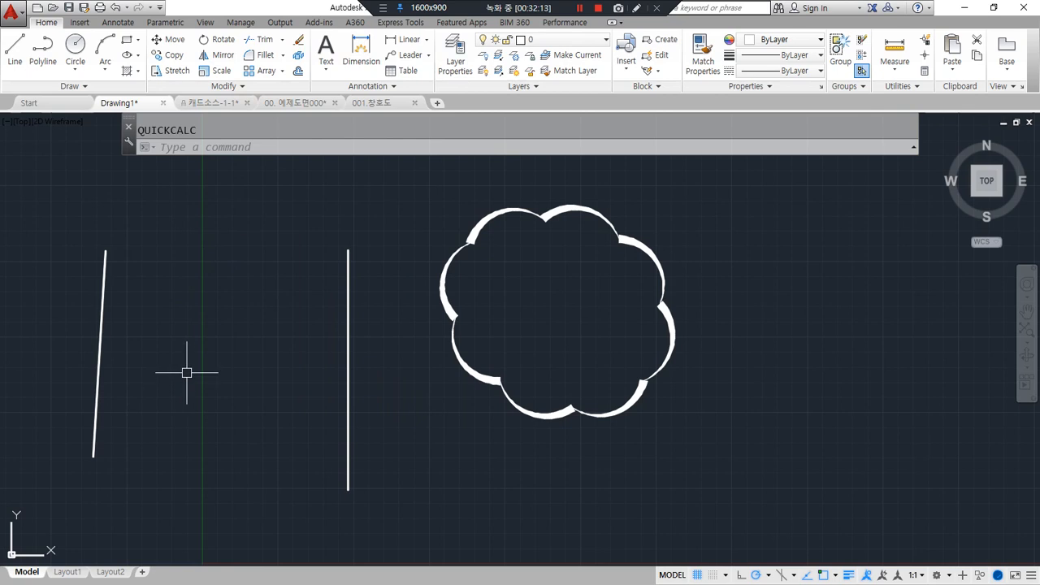
left_click(321, 155)
left_click_drag(321, 156, 320, 168)
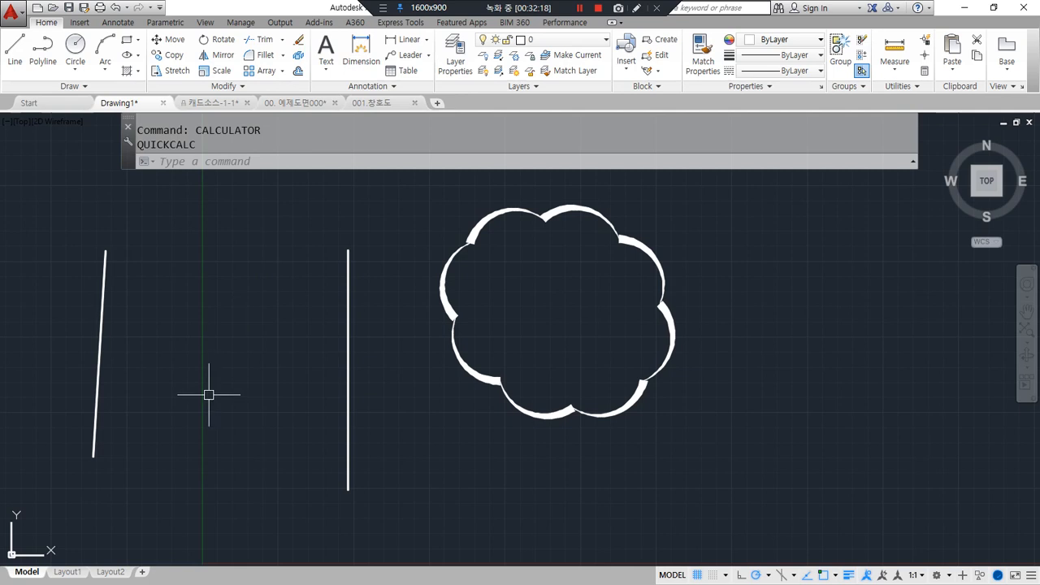
Step: Draw a slanted line about 139 long, rising at about 25 degrees, between the two upright lines
type("l")
key("Return")
left_click(123, 408)
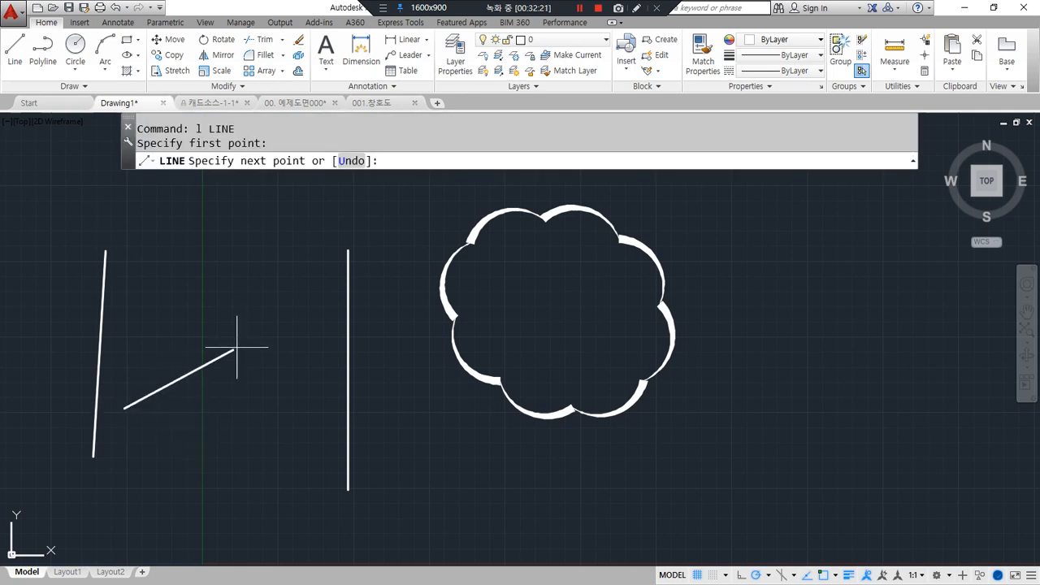
left_click(315, 319)
key("Return")
Step: Measure the slanted line from end to end with DIST and review its distance, angle and delta values
type("di")
key("Return")
left_click(126, 408)
left_click(315, 319)
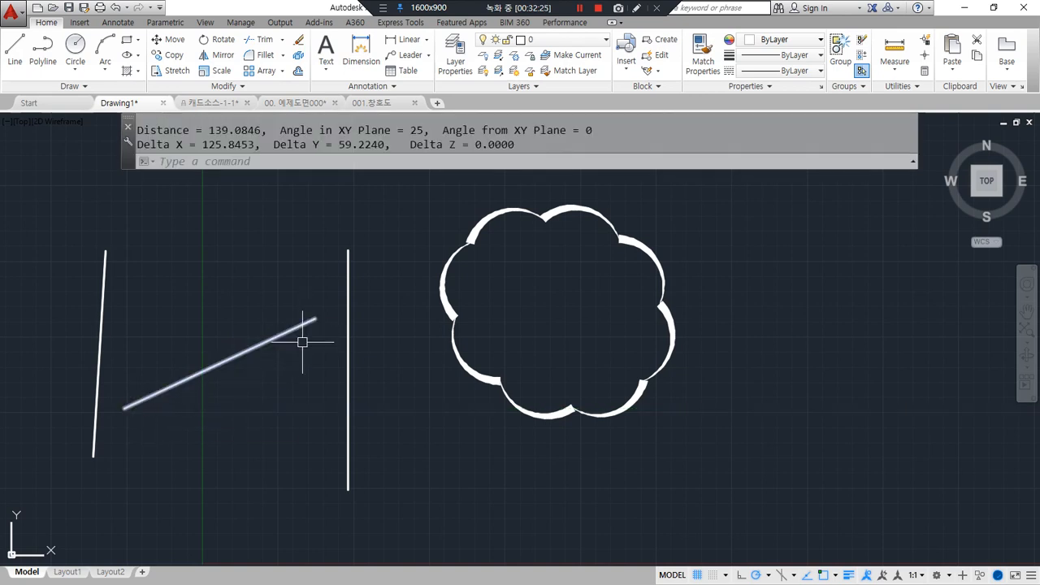
mouse_move(203, 140)
left_mouse_down()
mouse_move(262, 139)
mouse_move(237, 122)
mouse_move(424, 138)
mouse_move(172, 141)
left_mouse_up()
key("Delete")
key("Escape")
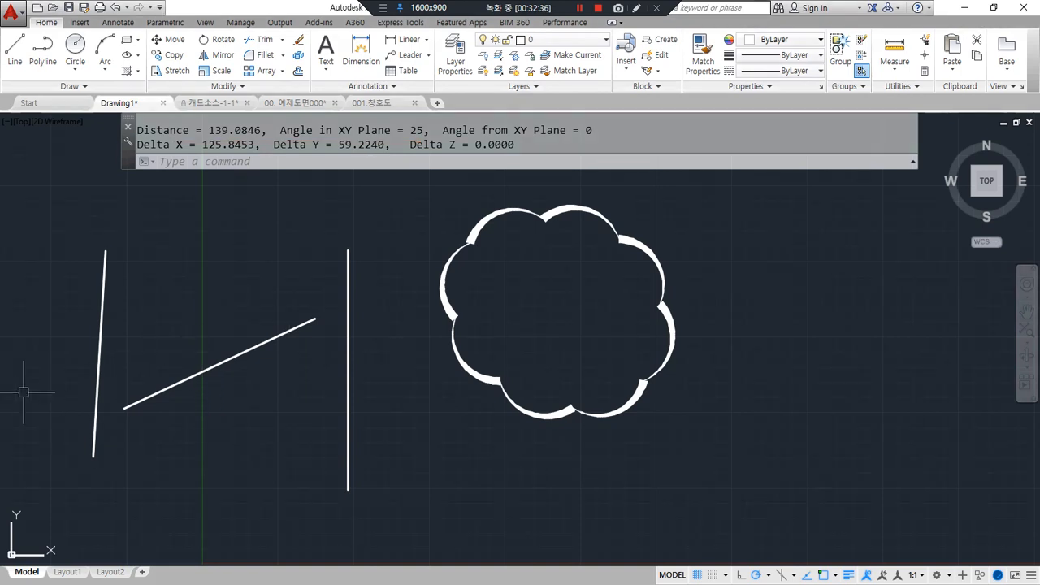
Step: Switch to the Notepad lesson notes and add ", units" after CALC
key("alt+Tab")
left_click(337, 277)
type(", u")
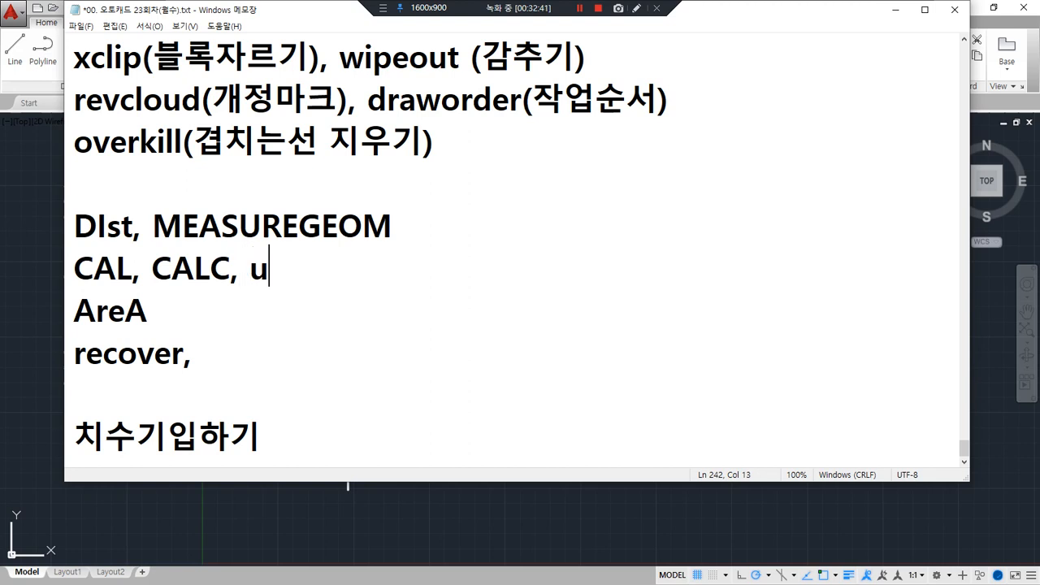
type("nits")
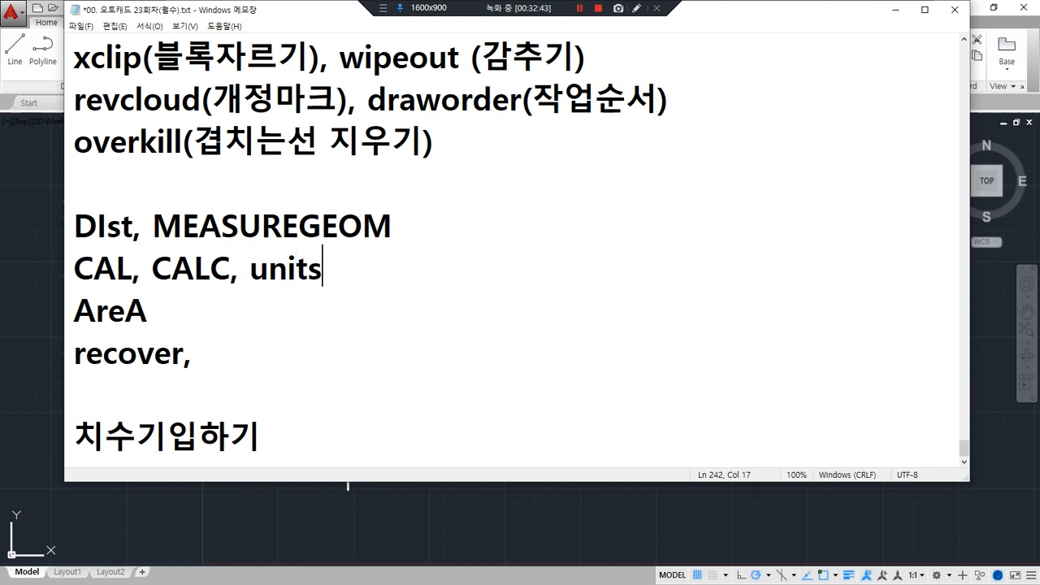
Step: Switch back to AutoCAD, open the Drawing Units dialog with UNITS, and examine its length, angle, precision and insertion scale settings
key("alt+Tab")
type("units")
key("Return")
key("ctrl+alt+d")
mouse_move(457, 204)
left_mouse_down()
mouse_move(414, 213)
mouse_move(436, 208)
left_mouse_up()
mouse_move(448, 250)
left_mouse_down()
mouse_move(398, 230)
mouse_move(451, 244)
left_mouse_up()
left_click_drag(593, 223, 611, 236)
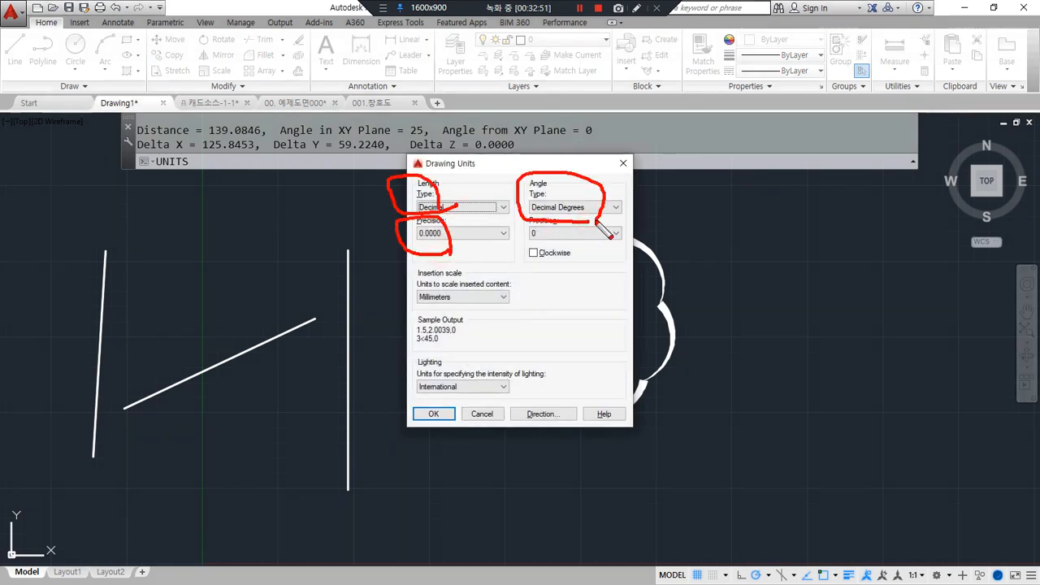
right_click(550, 250)
mouse_move(531, 247)
left_mouse_down()
mouse_move(524, 253)
mouse_move(560, 249)
left_mouse_up()
left_click_drag(391, 307, 545, 308)
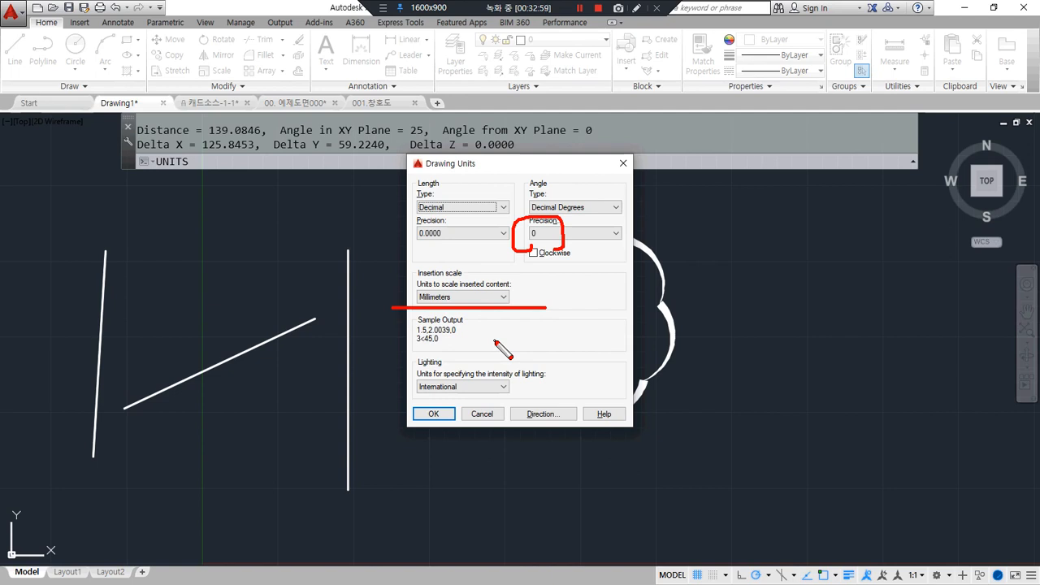
right_click(503, 348)
Step: Set the length precision to 0.00 and the angle precision to 0.0, and accept the drawing units
left_click(472, 234)
left_click(458, 261)
left_click(572, 232)
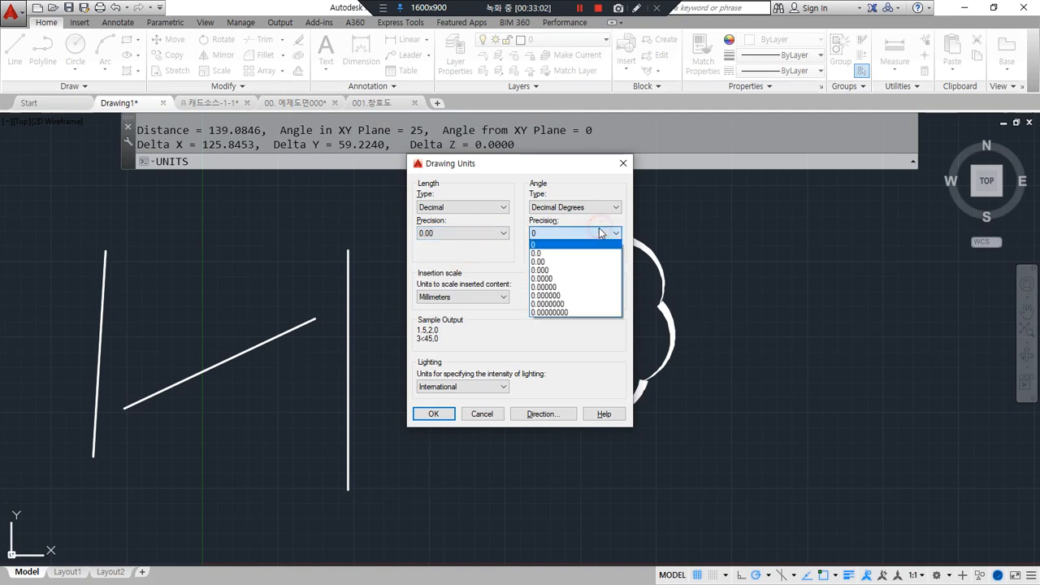
left_click(580, 256)
left_click(433, 413)
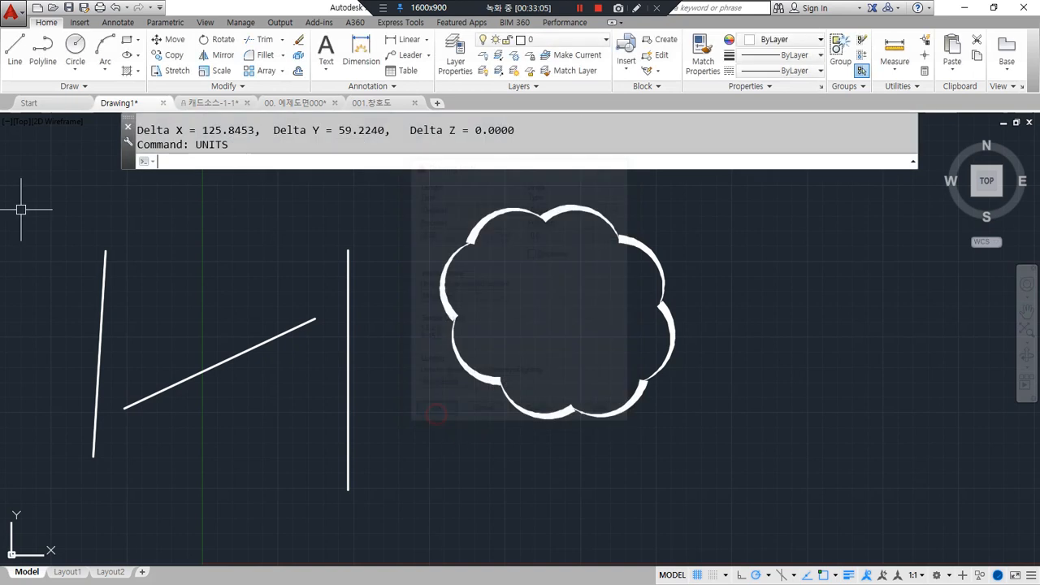
Step: Measure the slanted line again with DIST and read its distance and angle in the command history
type("di")
key("Return")
left_click(126, 406)
left_click(311, 322)
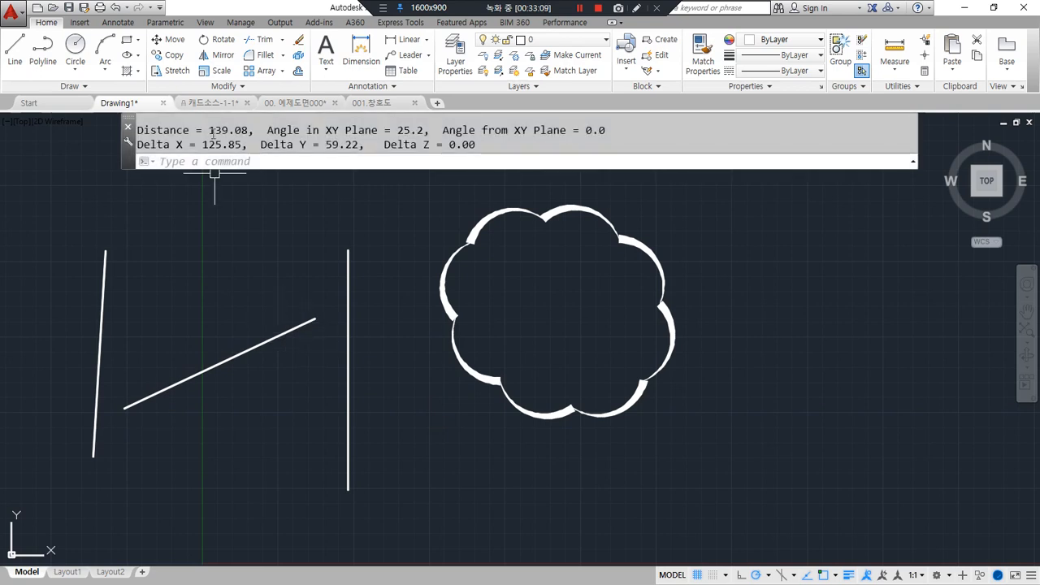
key("F2")
left_click_drag(209, 341, 418, 342)
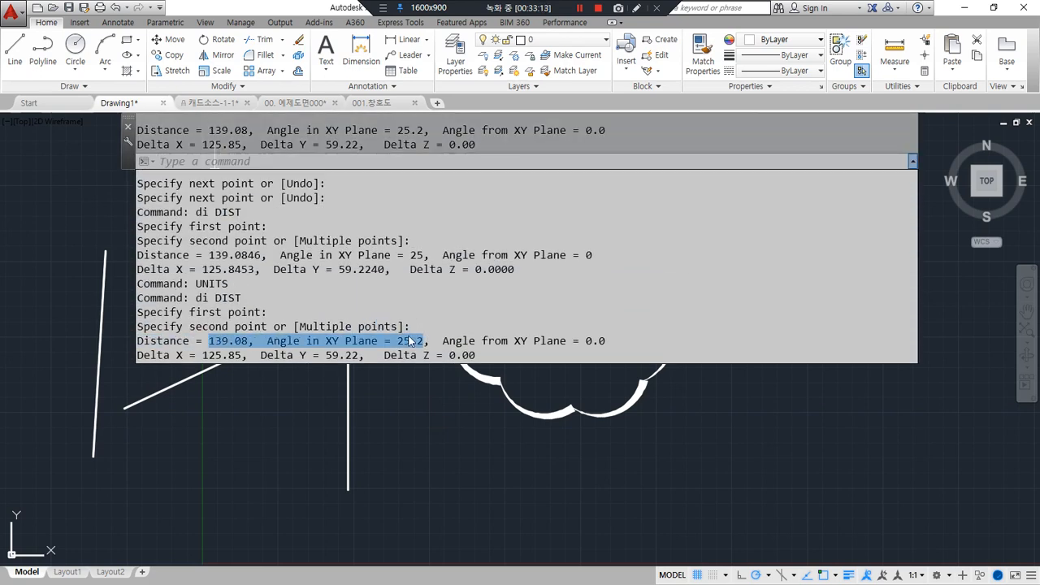
Step: Switch to the Notepad lesson notes and add "(면적계산)" after AreA
key("alt+Tab")
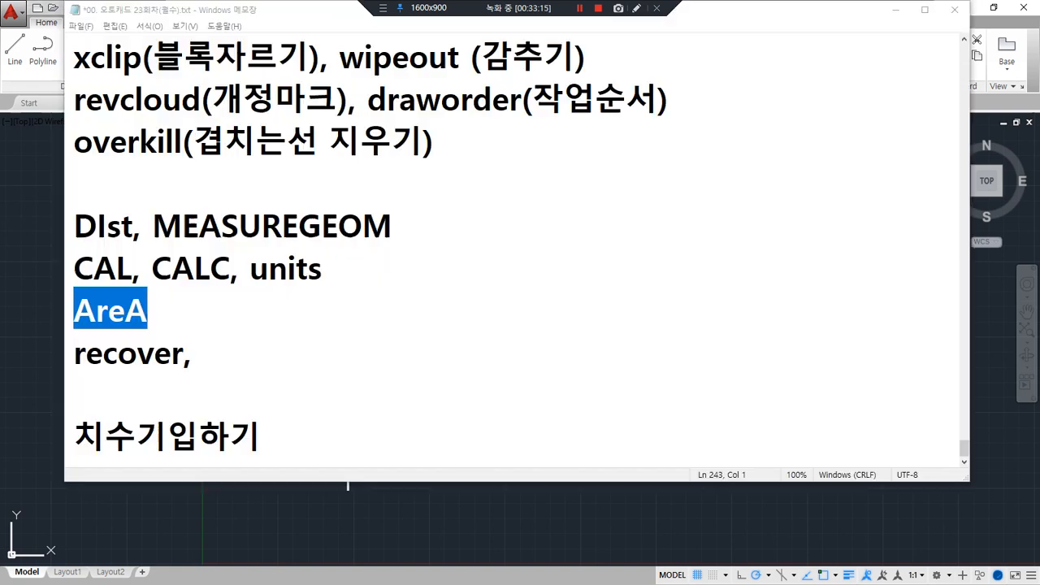
left_click(204, 329)
type("(")
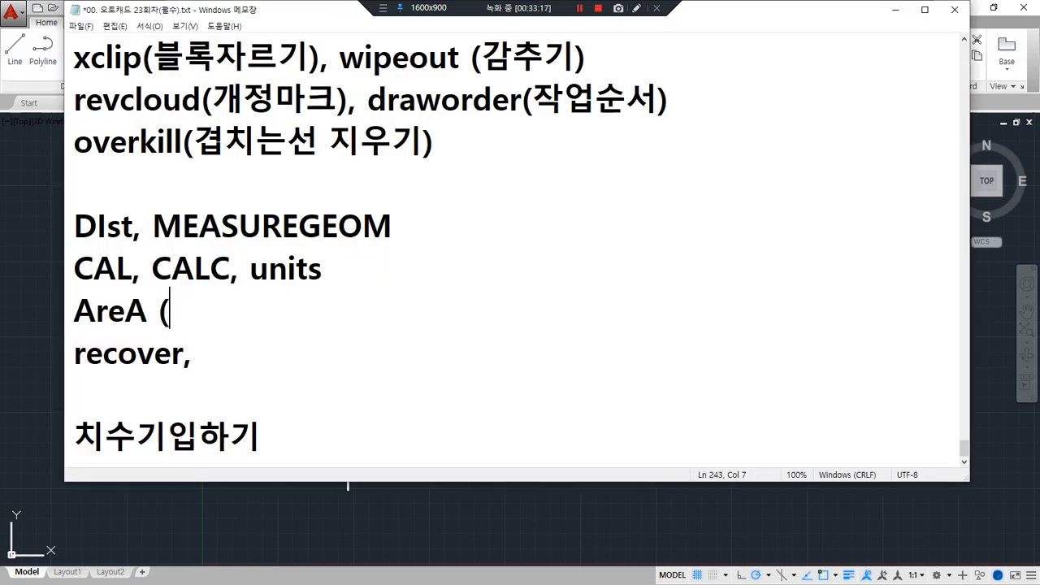
type("며적계산)")
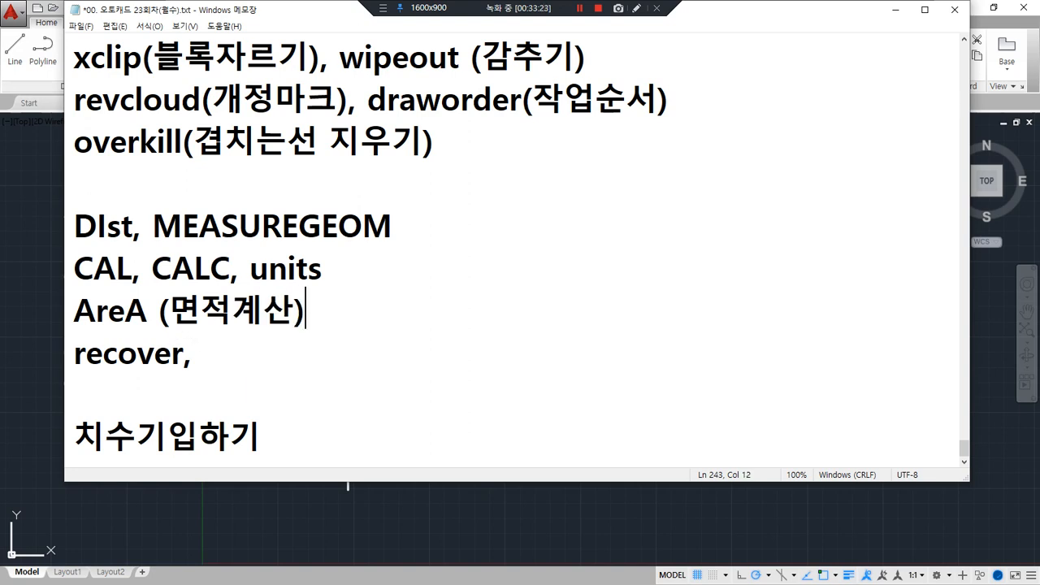
Step: Replace the comma after recover with the description "(도면 복구)"
left_click(235, 371)
left_click(243, 357)
key("BackSpace")
key("BackSpace")
key("BackSpace")
type("(도")
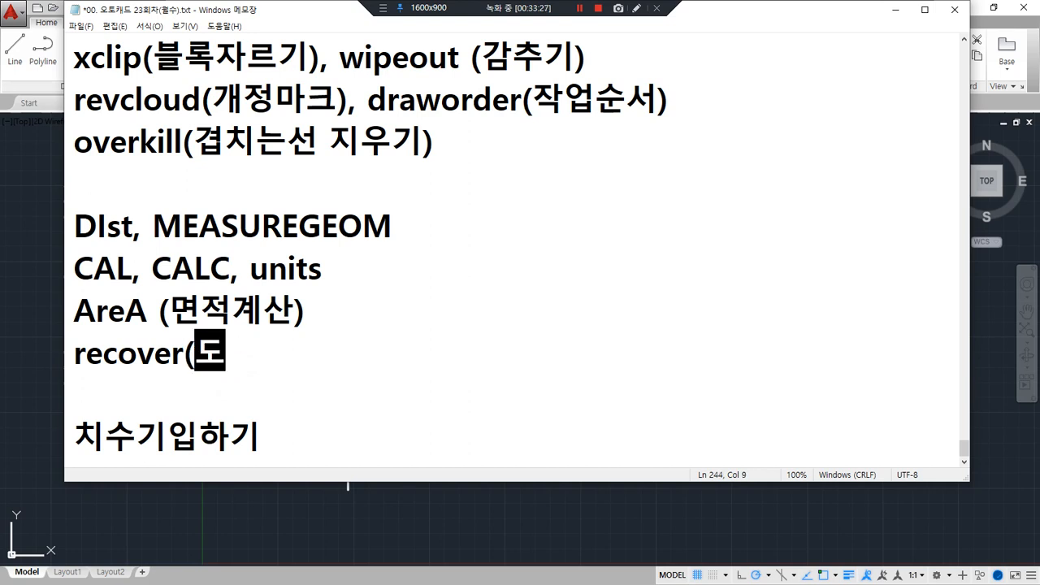
type("면 복구()")
key("BackSpace")
key("BackSpace")
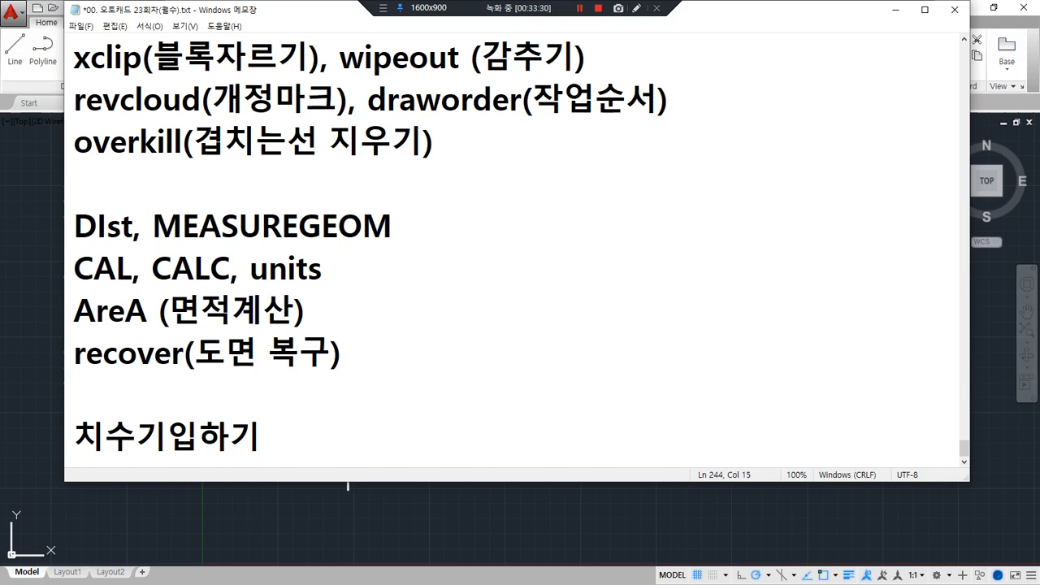
Step: Insert ", DRAWINGRECOVERY" between recover and its description in the notes
key("alt+Tab")
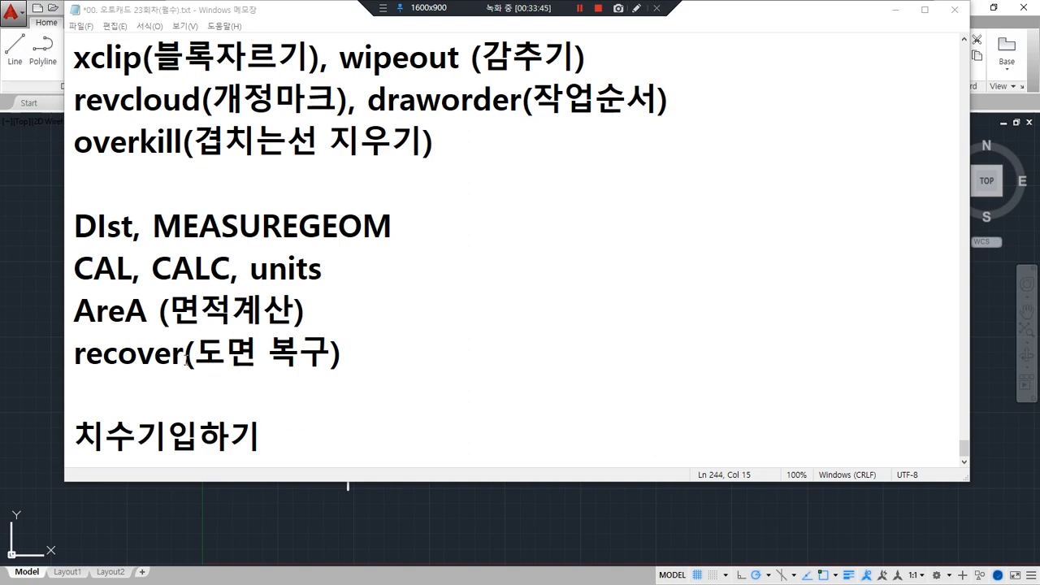
left_click(186, 354)
type(", DRAWINGRECOVERY")
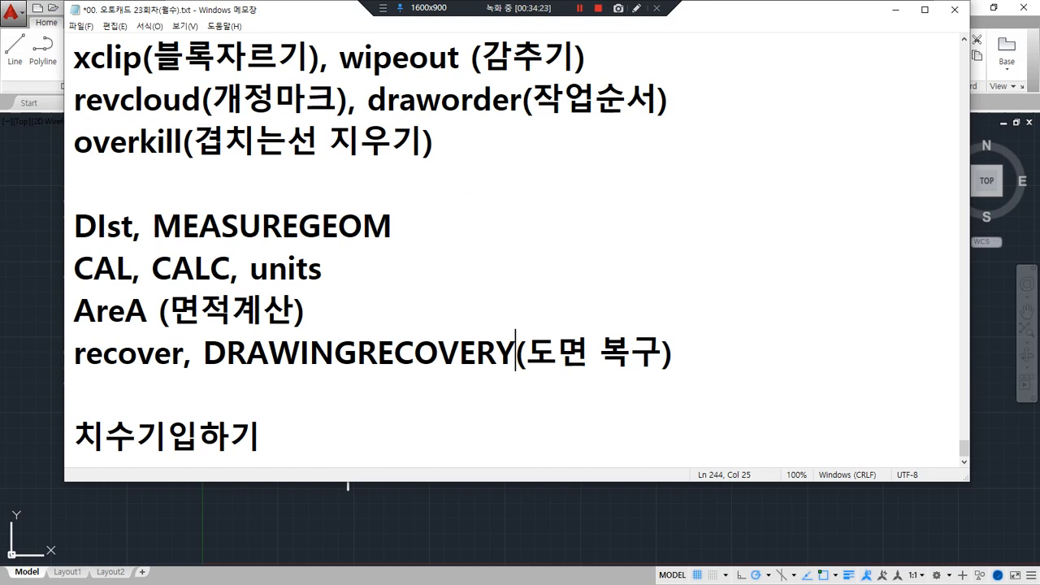
Step: Switch back to AutoCAD, open the Drawing Recovery Manager with DRAWINGRECOVERY, and shift its palette slightly down
left_click(42, 332)
key("ctrl+v")
key("Return")
key("Escape")
type("draw")
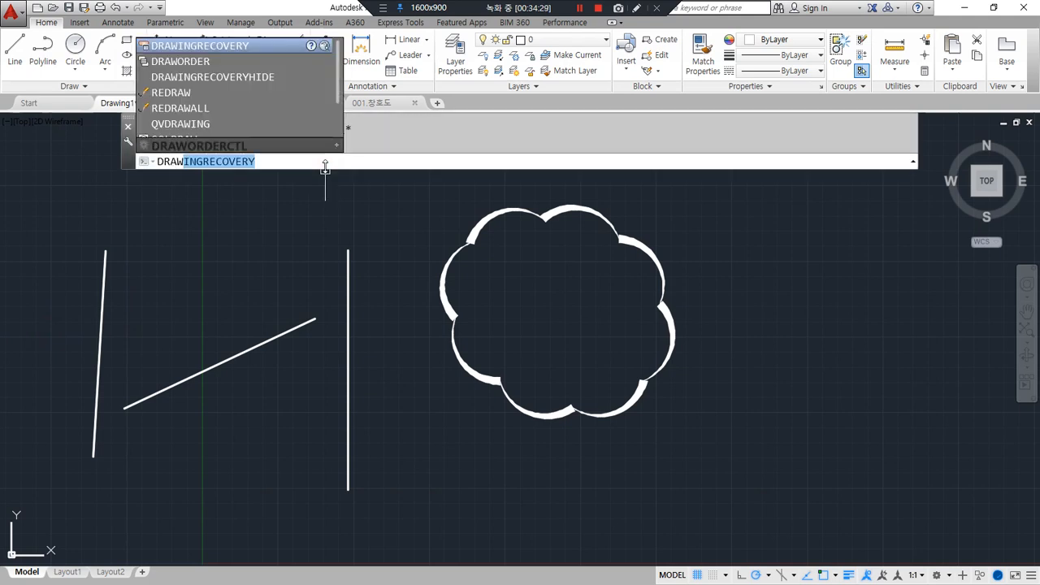
key("Return")
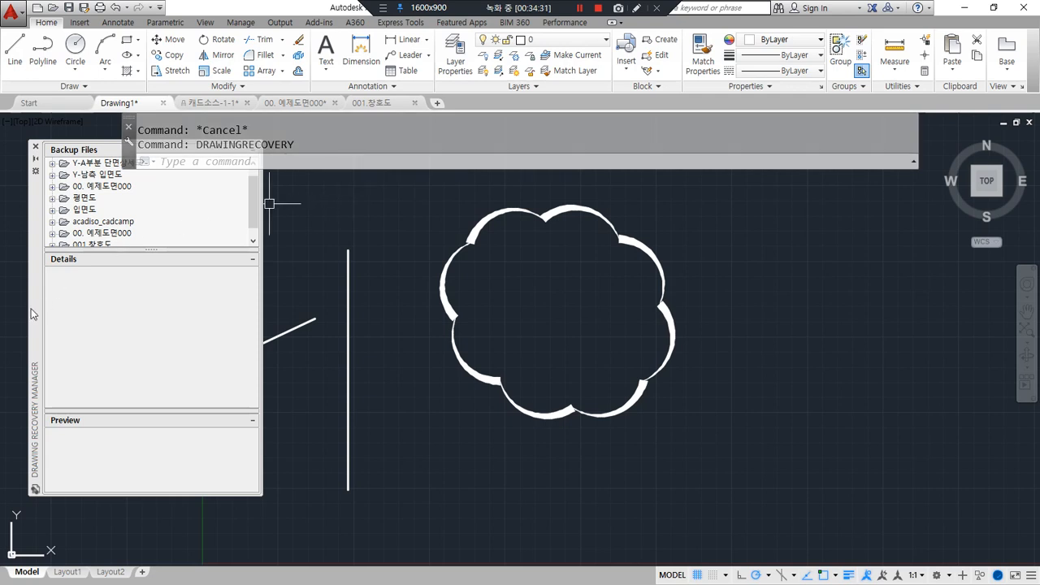
left_click_drag(33, 305, 38, 329)
mouse_move(143, 276)
left_mouse_down()
mouse_move(77, 268)
mouse_move(173, 203)
mouse_move(135, 285)
left_mouse_up()
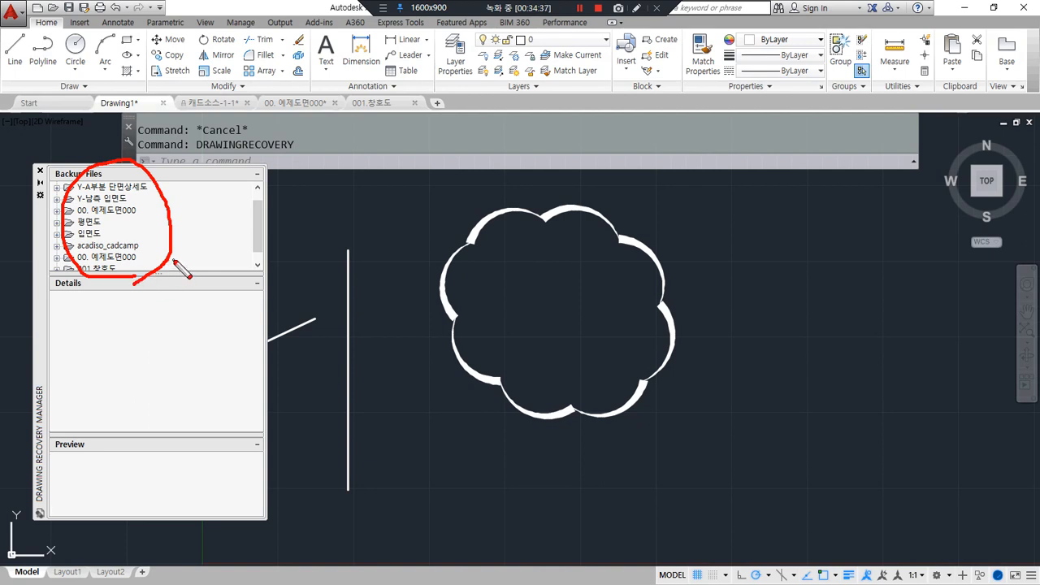
mouse_move(174, 258)
left_mouse_down()
mouse_move(232, 307)
mouse_move(213, 316)
left_mouse_up()
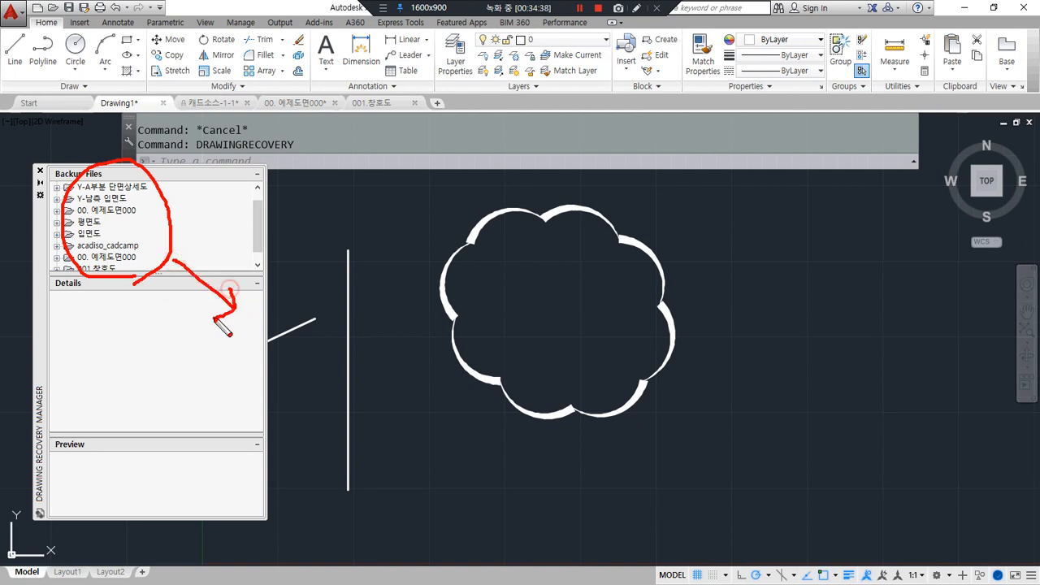
key("Escape")
Step: Expand the Y-A부분 단면상세도, Y-남측 입면도 and first 00. 예제도면000 backup entries and examine their recovery files
double_click(68, 187)
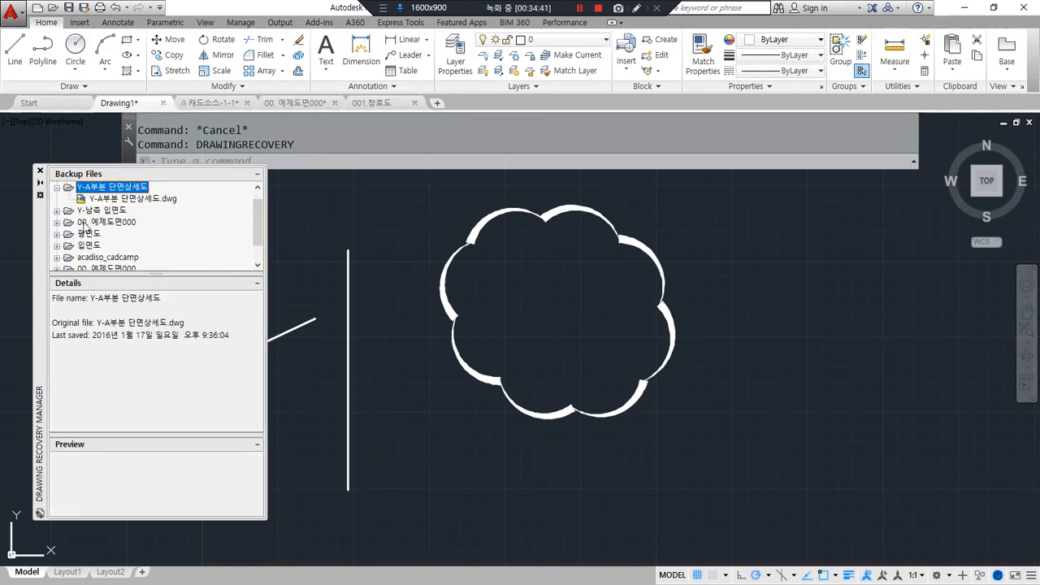
left_click_drag(121, 197, 174, 199)
key("Escape")
left_click(57, 211)
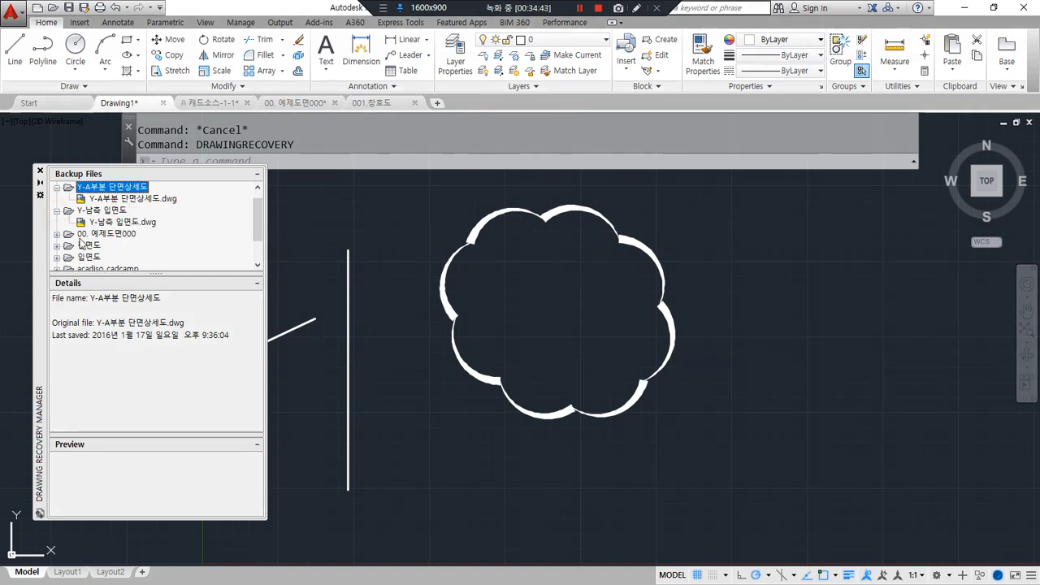
left_click(58, 234)
scroll(199, 244, "down", 1)
scroll(203, 246, "up", 1)
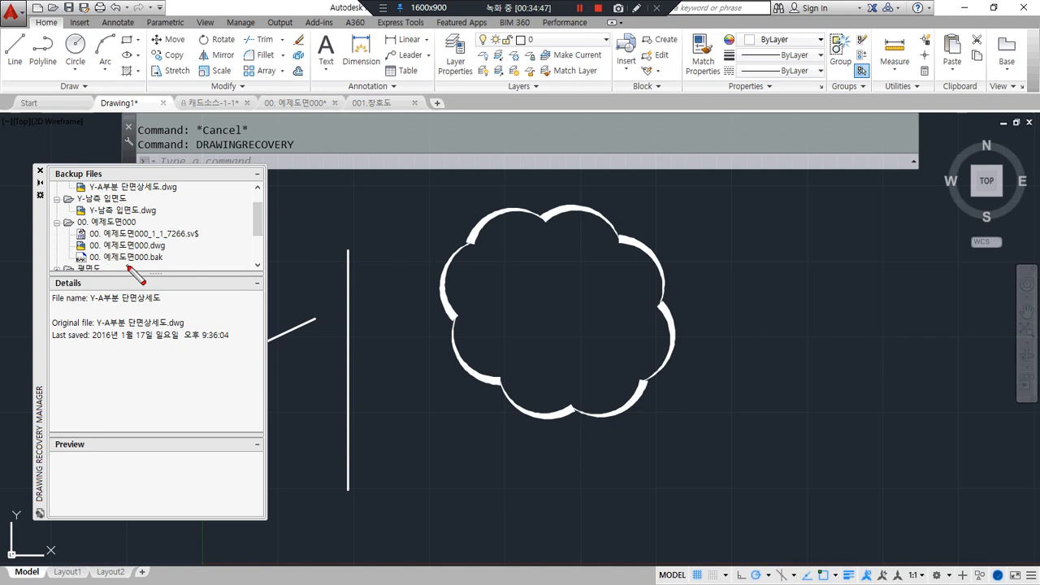
left_click_drag(86, 262, 169, 263)
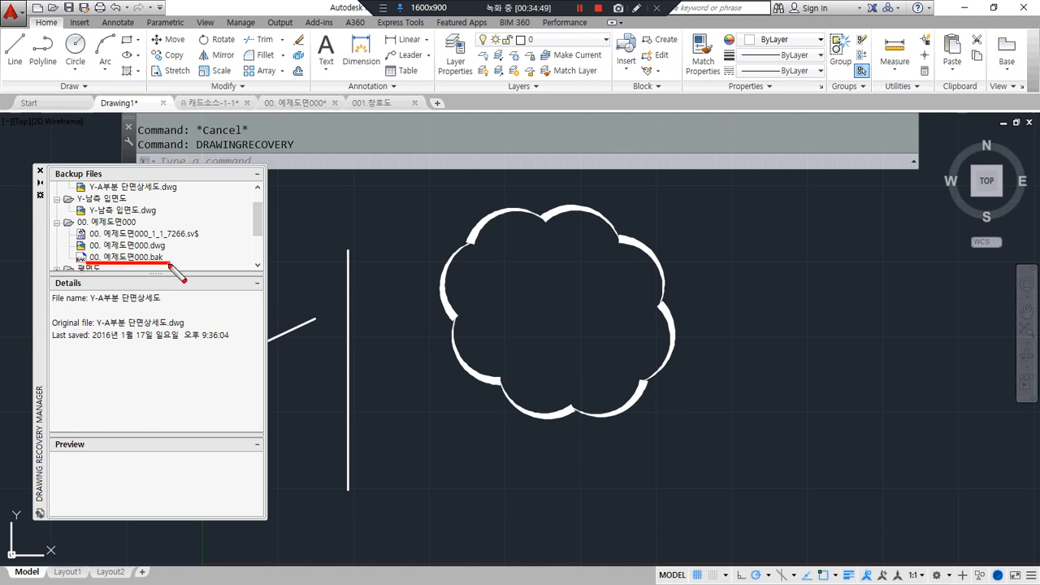
left_click_drag(167, 264, 83, 264)
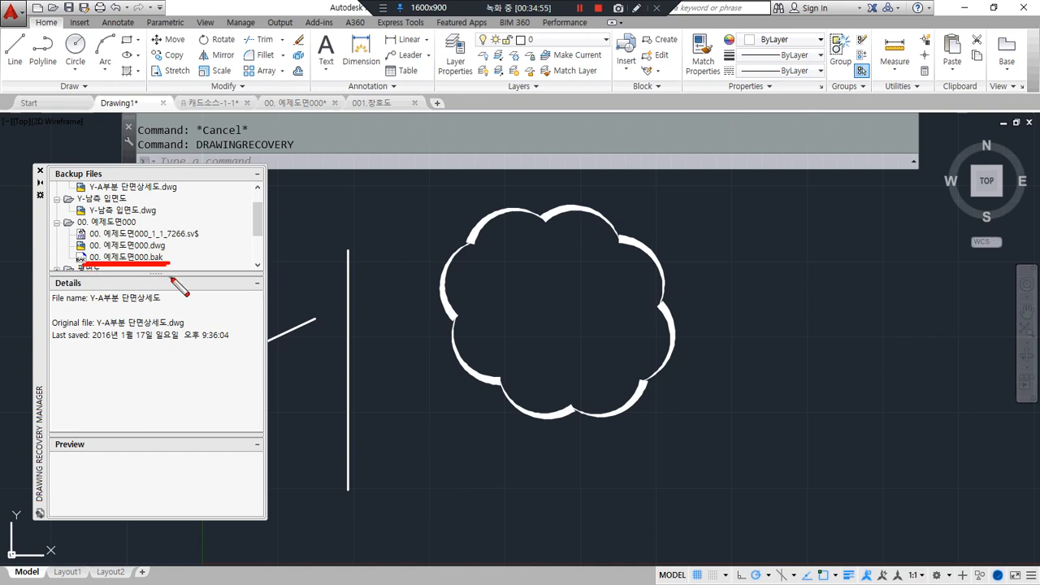
key("Escape")
Step: Switch to the Notepad notes and add the line "*.dwg - 캐드파일" below the recover line
key("alt+Tab")
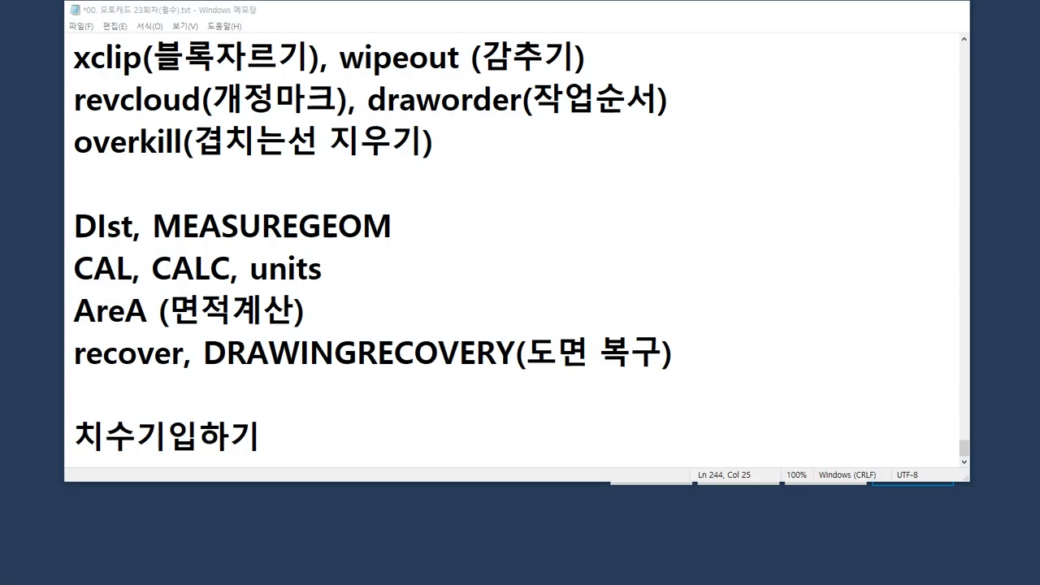
left_click(452, 404)
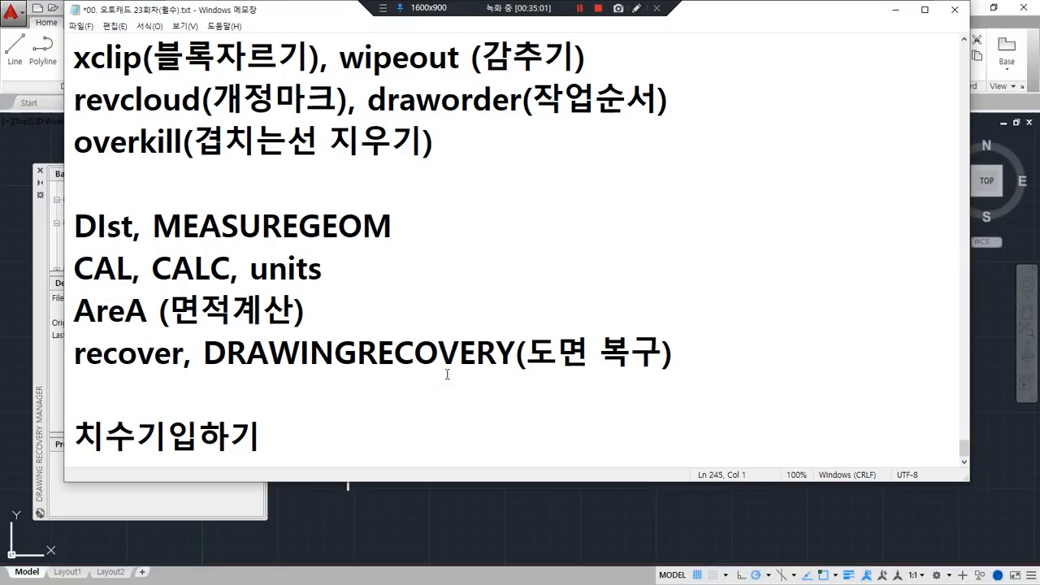
type("*.ㅠㅁ")
key("BackSpace")
key("BackSpace")
key("Hangul")
type("dwg ")
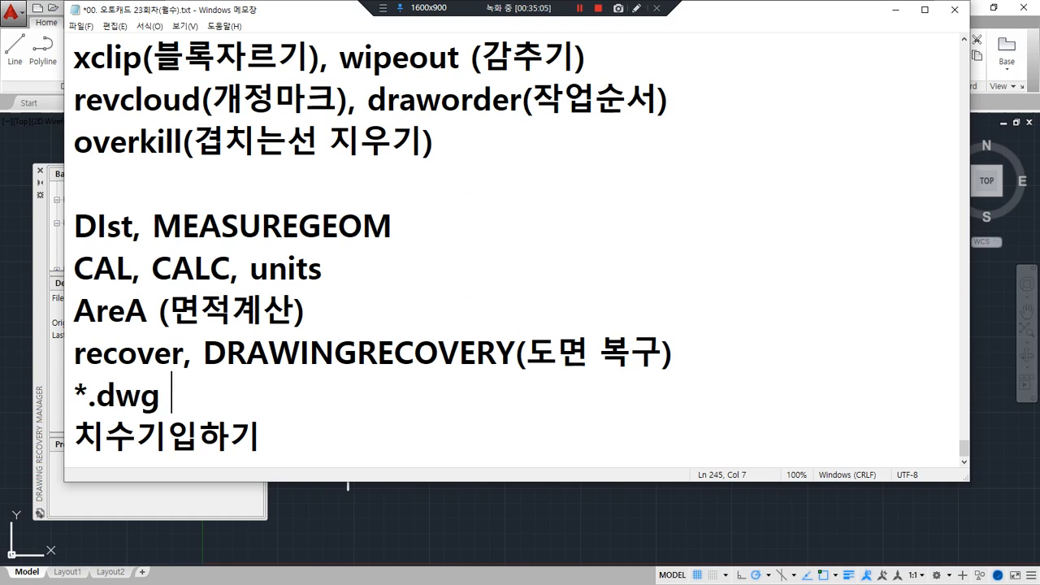
type("- 캐드파일")
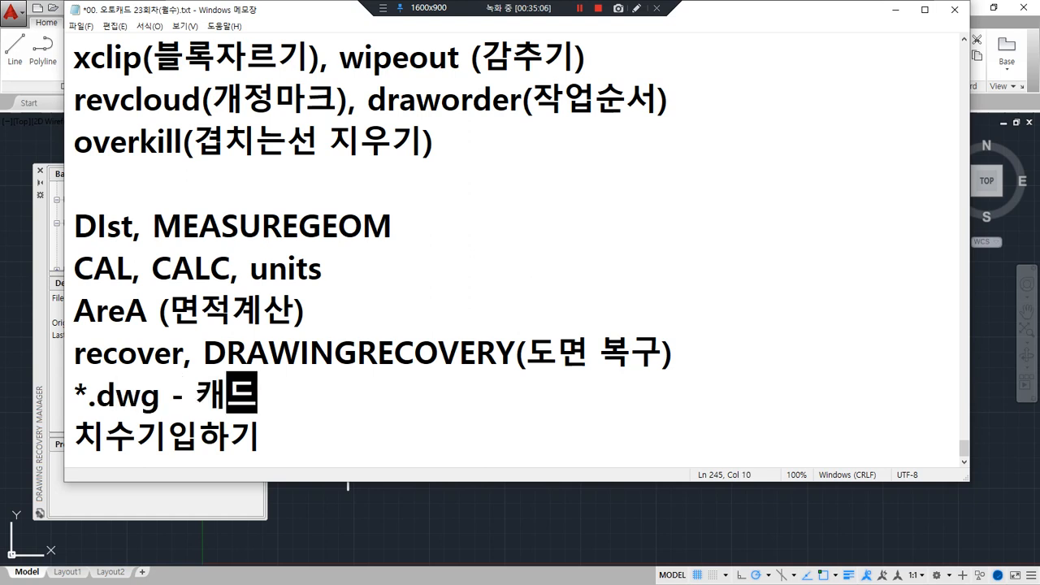
Step: Add the line "*.bak - 백업파일" below the *.dwg line
key("Return")
type("*")
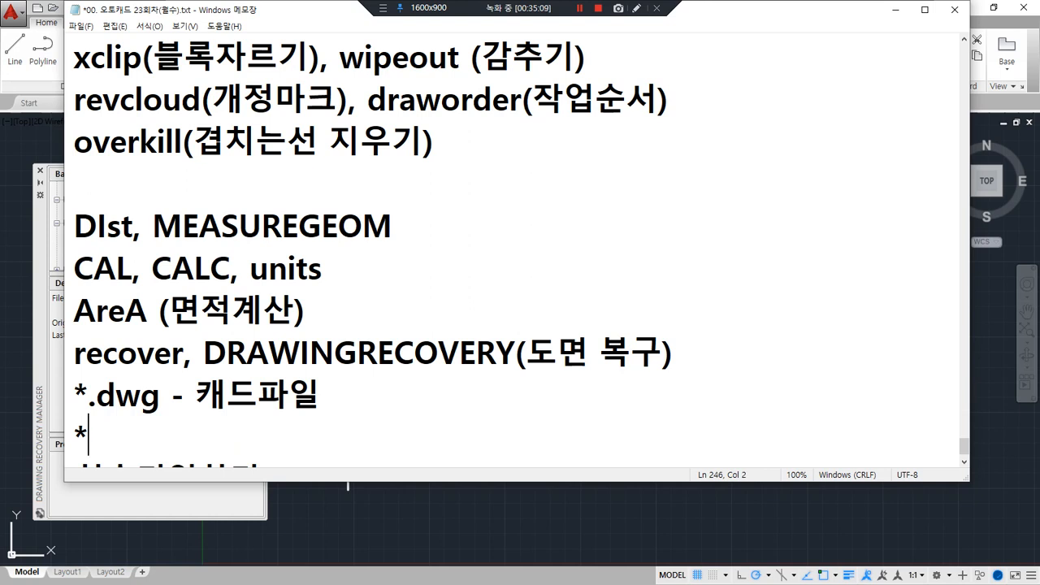
type(".bak -")
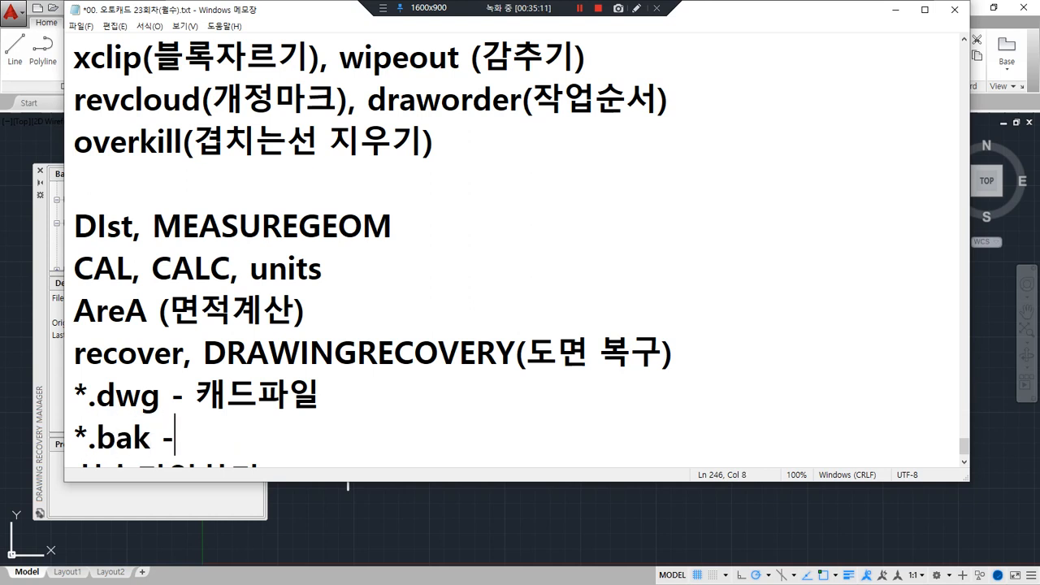
type(" 백업파일")
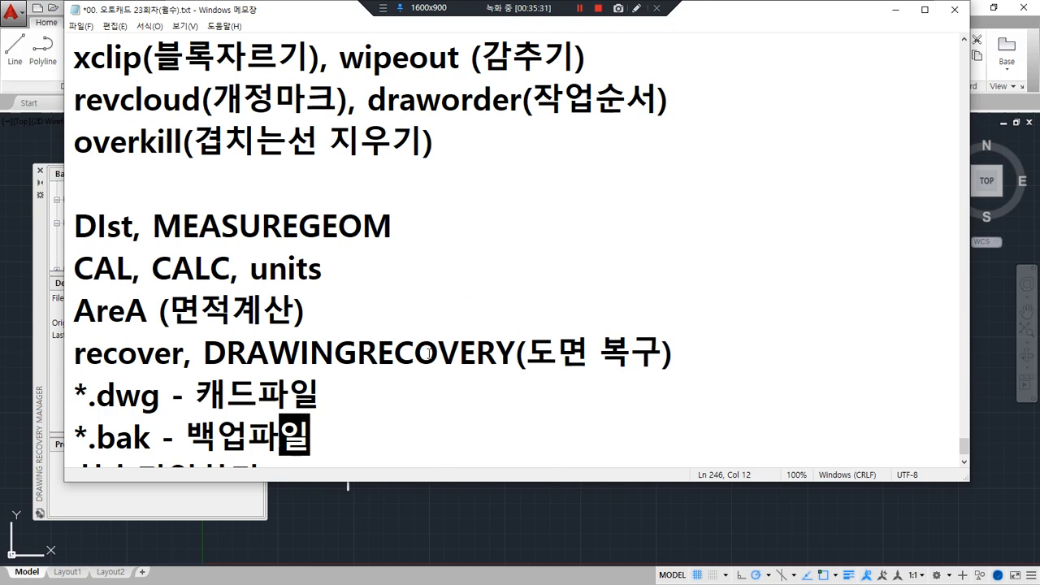
left_click_drag(73, 457, 315, 461)
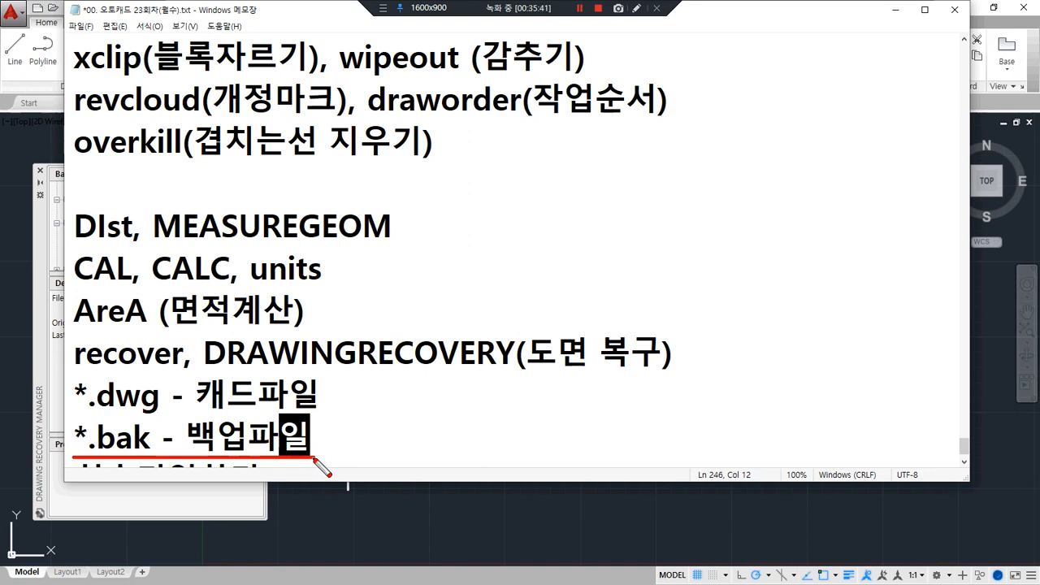
Step: Switch back to AutoCAD and examine the .sv$ file listed under 00. 예제도면000 in the backup files
left_click(31, 385)
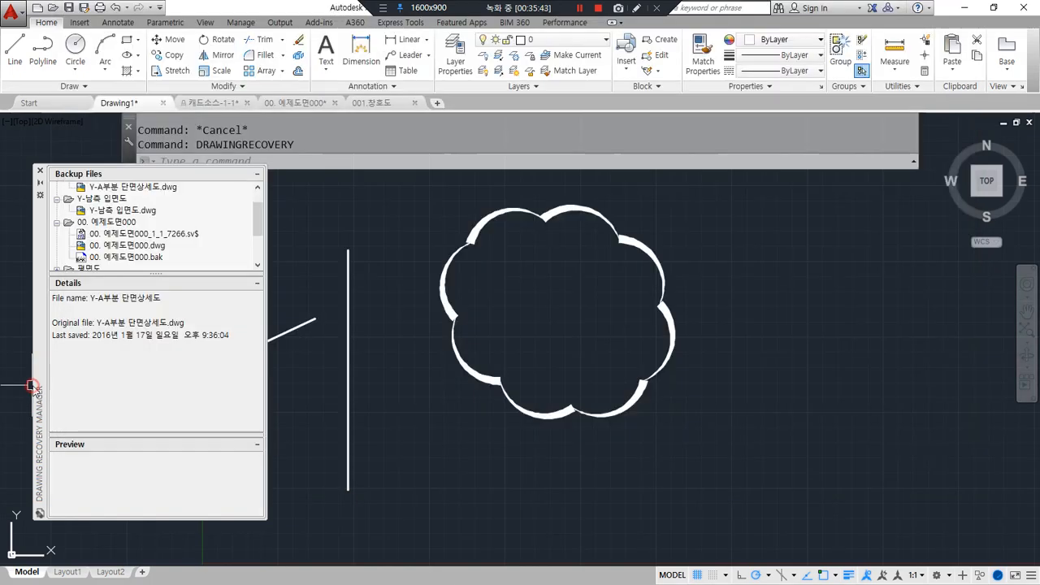
left_click_drag(205, 239, 101, 241)
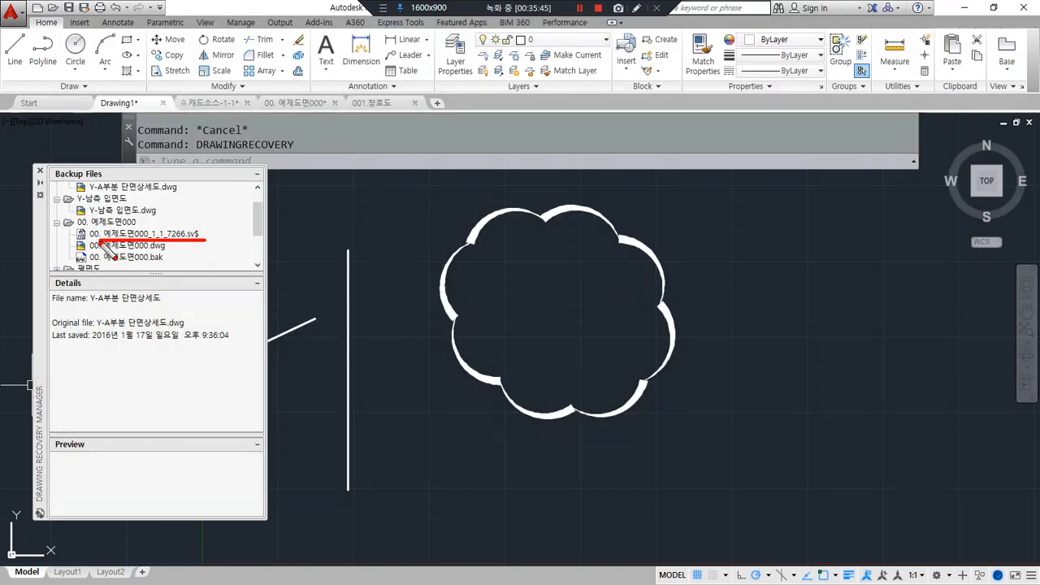
left_click_drag(200, 243, 173, 241)
key("Escape")
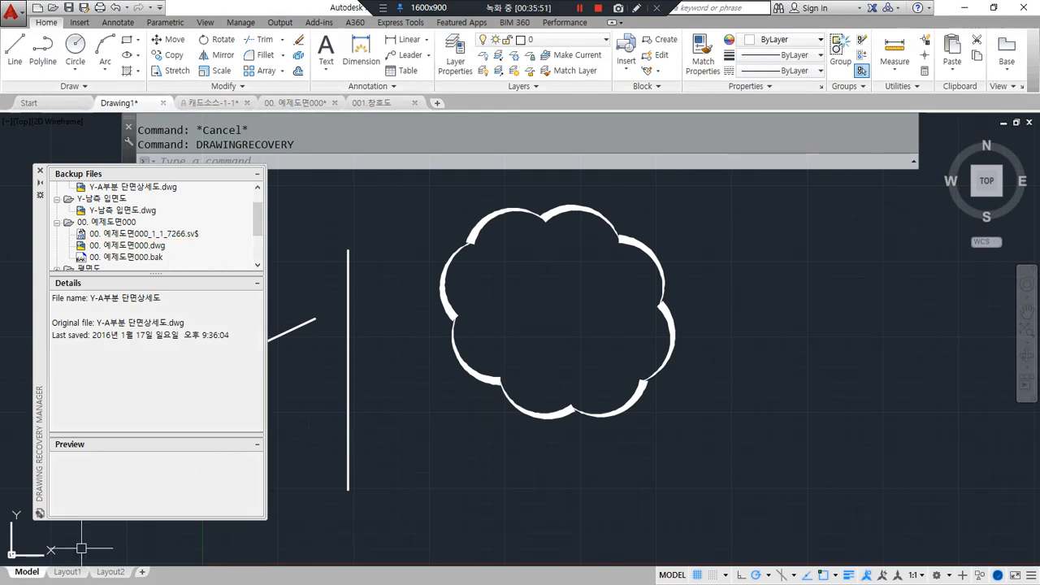
Step: Switch to the Notepad notes and add the line "*.sv$ - 자동저장" below the *.bak line
key("alt+Tab")
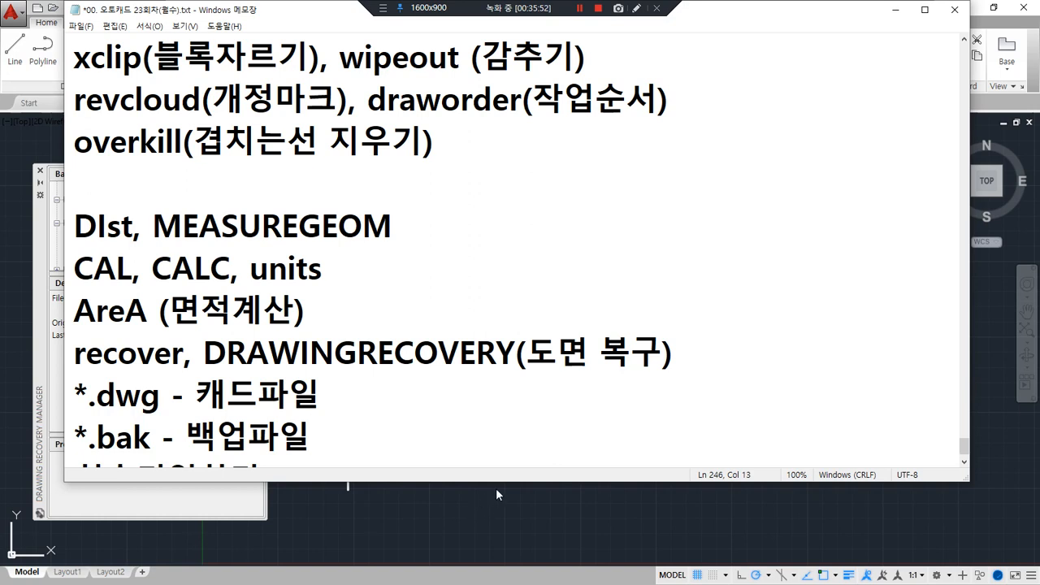
scroll(435, 423, "down", 1)
key("Return")
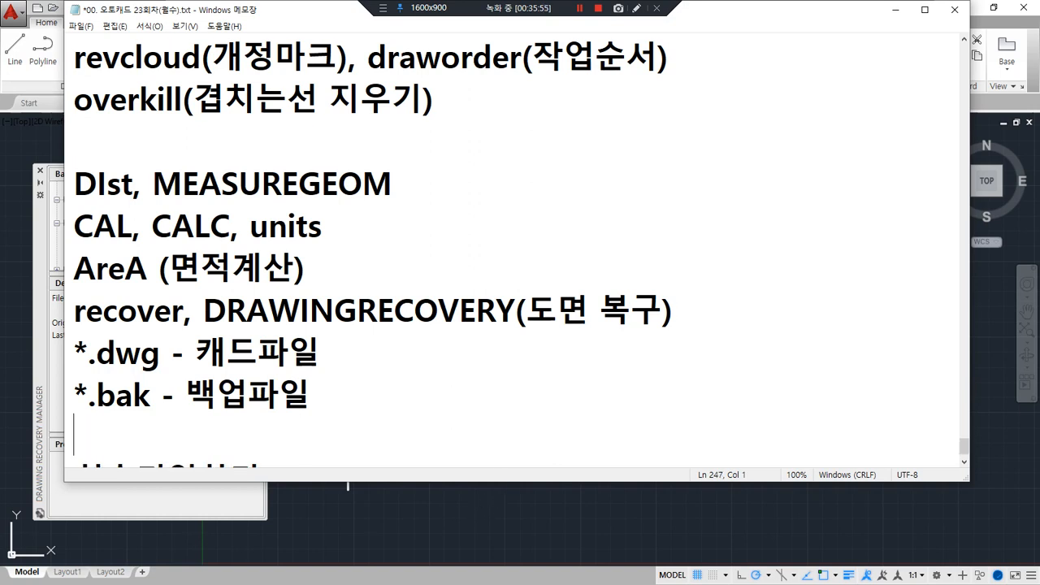
type("*.ㄴ")
key("Hangul")
key("BackSpace")
type("sv$ - ")
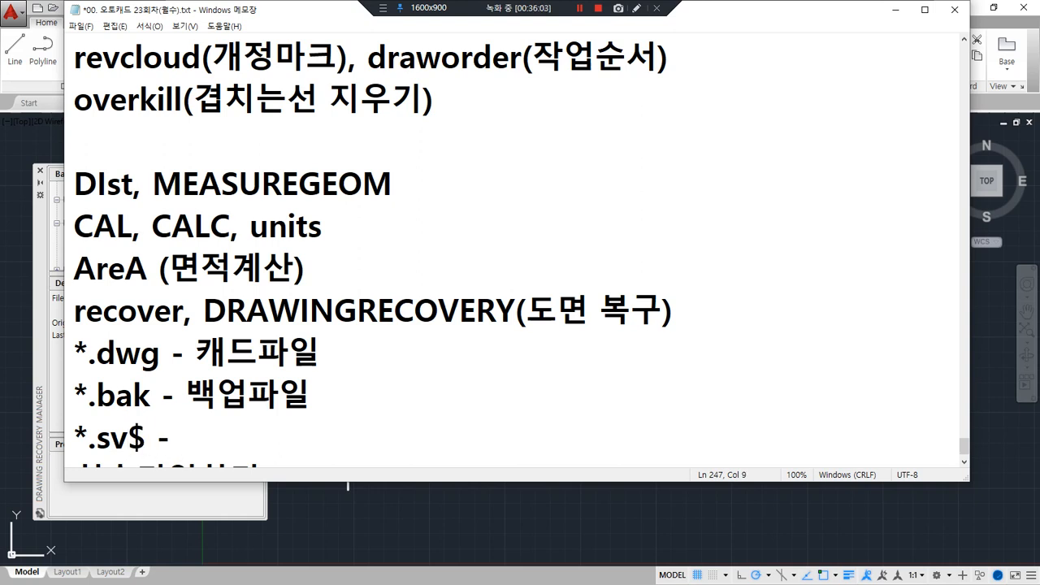
type("자동젖")
type("장(10")
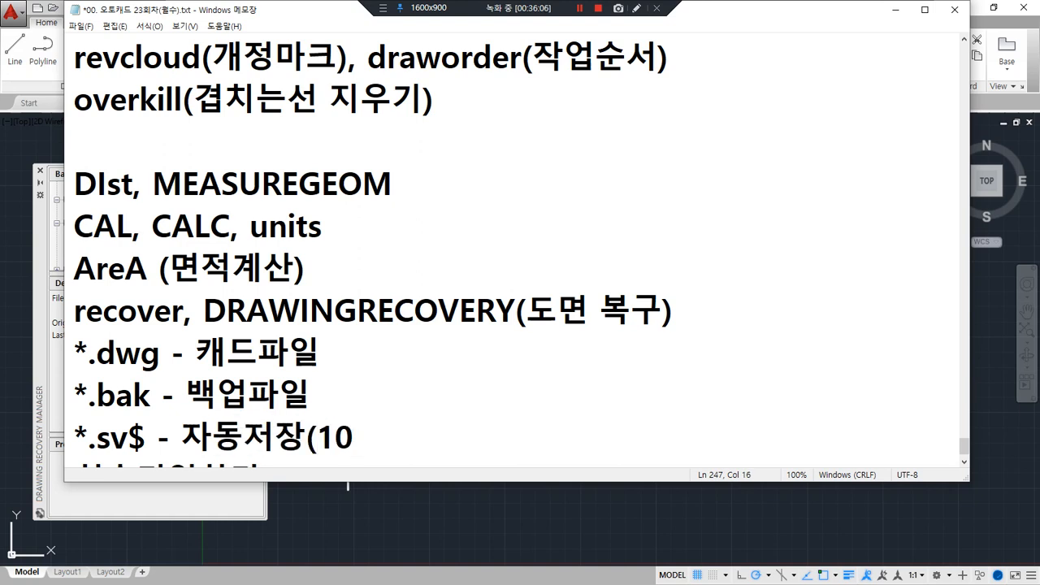
key("BackSpace")
key("BackSpace")
key("BackSpace")
Step: Insert "autosave 파일" before 자동저장 on the *.sv$ line and enclose 자동저장 in parentheses
key("Left")
key("Left")
key("Left")
key("Left")
key("Left")
key("Right")
type("auto")
type("save ")
type("파일(")
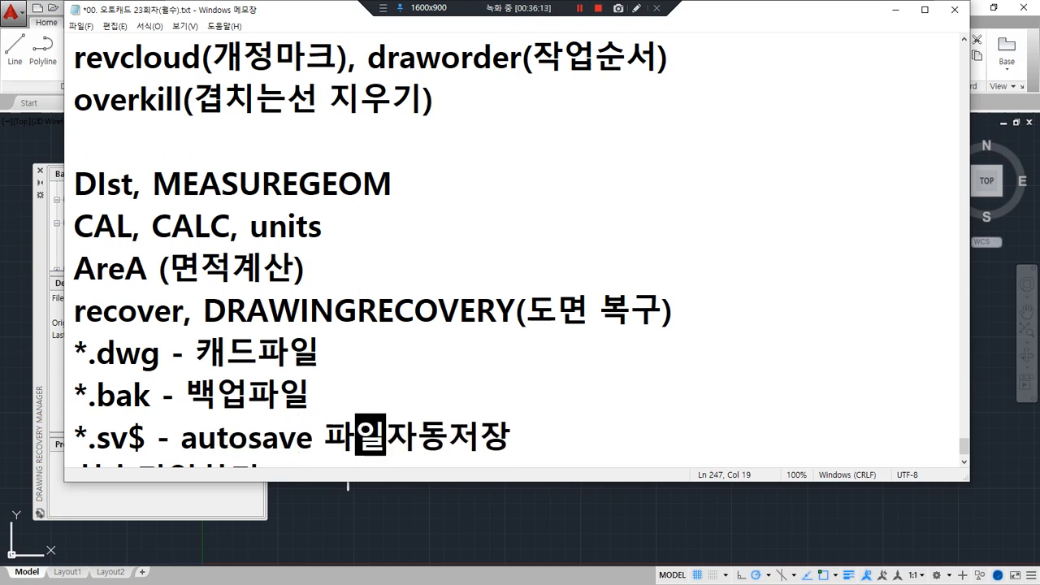
key("End")
type(")")
Step: Insert "10분마다" before 자동저장 inside the parentheses and remove the extra space before the closing parenthesis
key("Left")
key("Left")
key("Left")
key("Left")
key("Left")
key("Left")
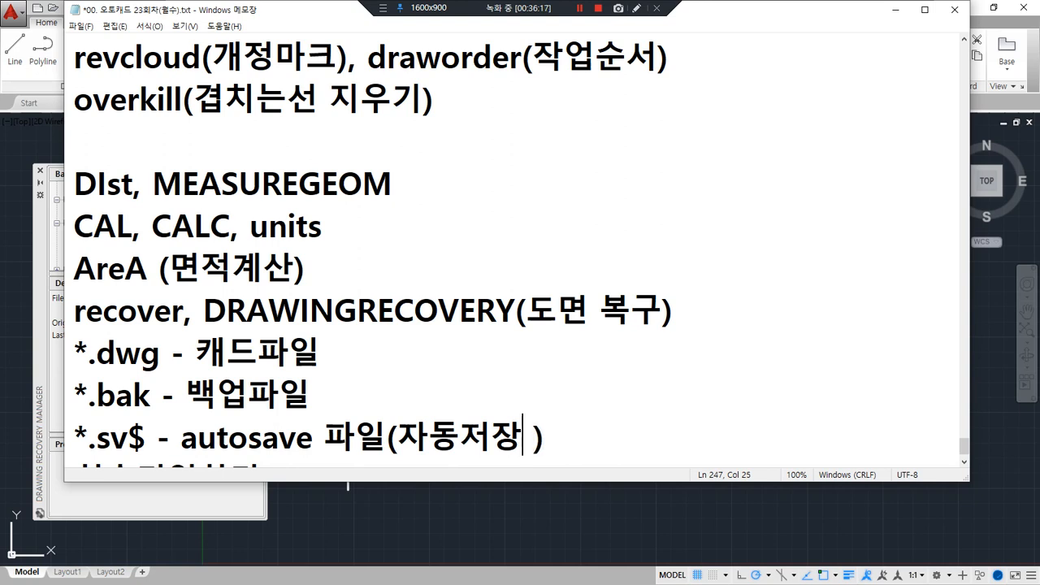
type("10")
type("qns")
key("BackSpace")
key("BackSpace")
key("BackSpace")
key("Hangul")
type("ㅂ")
key("BackSpace")
key("BackSpace")
type("분마다")
key("Right")
key("Right")
key("Right")
key("Right")
key("Right")
key("BackSpace")
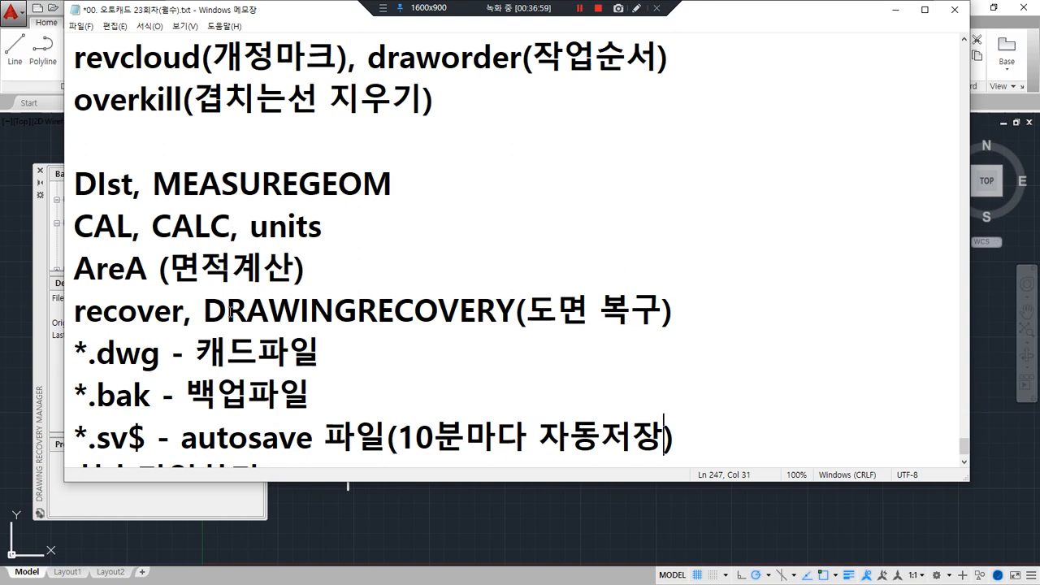
left_click_drag(210, 331, 703, 331)
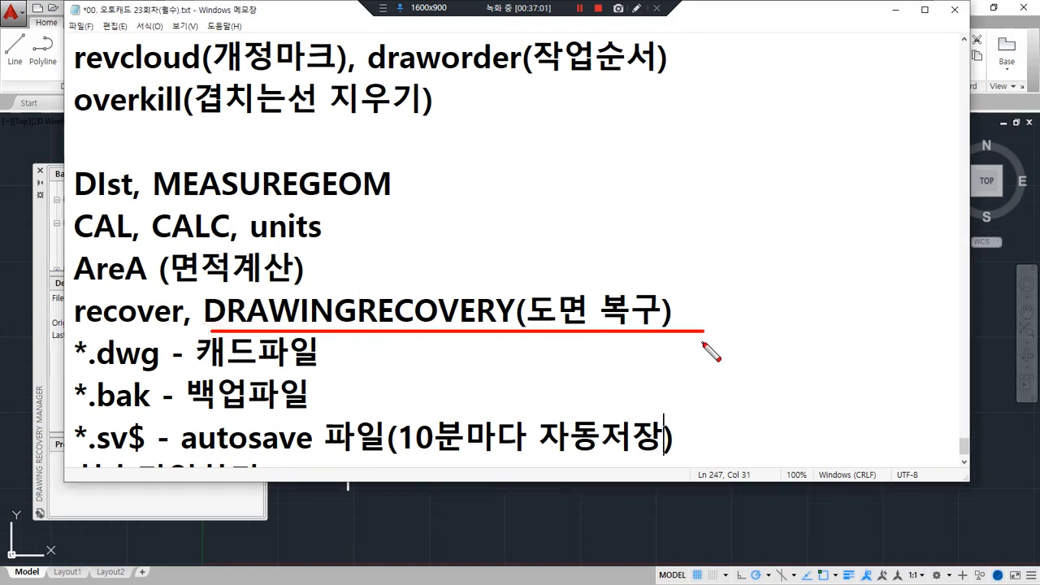
mouse_move(184, 333)
left_mouse_down()
mouse_move(74, 304)
mouse_move(186, 333)
mouse_move(169, 338)
mouse_move(671, 328)
left_mouse_up()
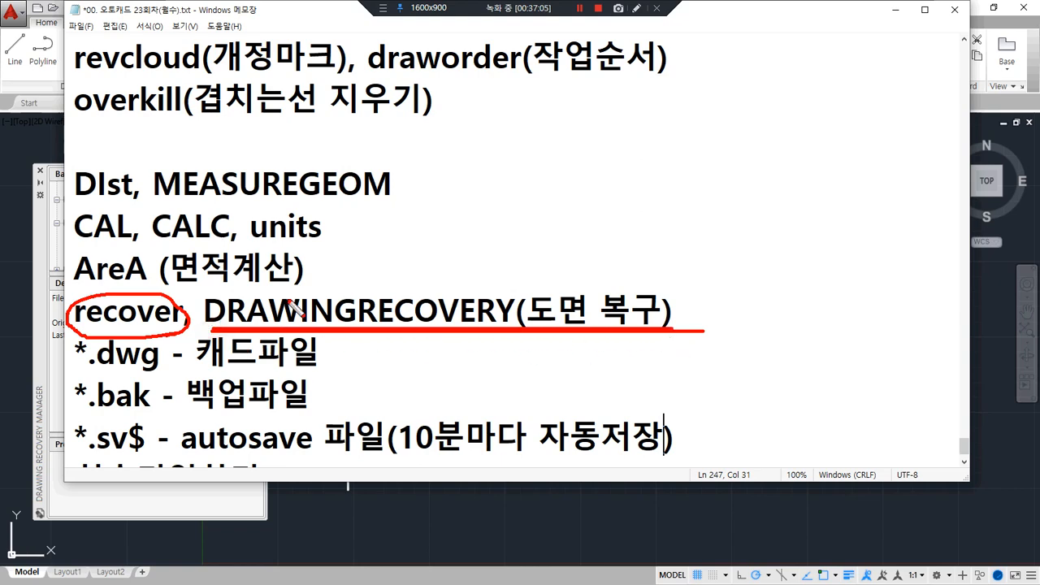
mouse_move(39, 308)
left_mouse_down()
mouse_move(29, 326)
mouse_move(39, 342)
left_mouse_up()
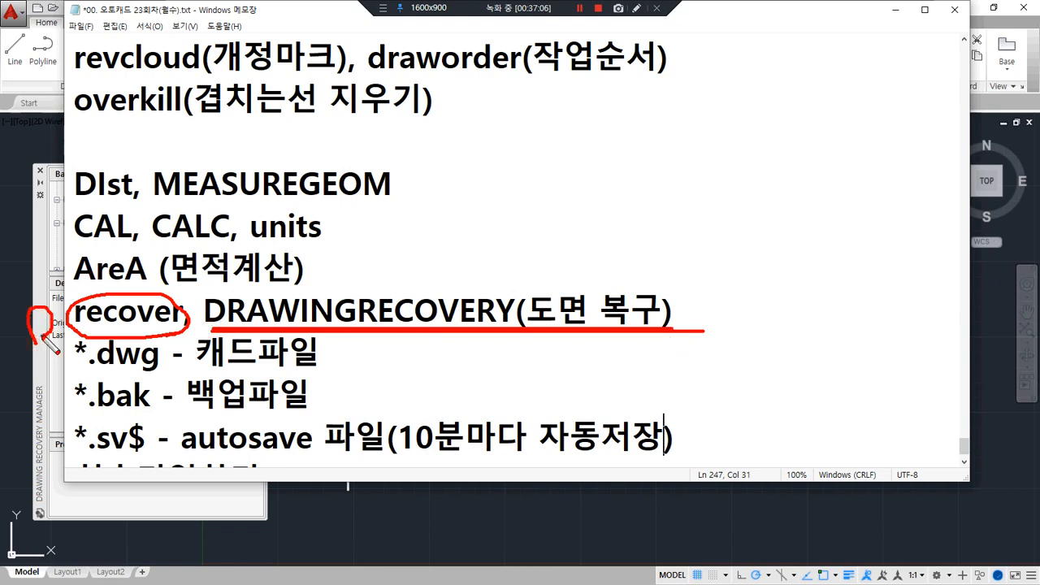
left_click(40, 319)
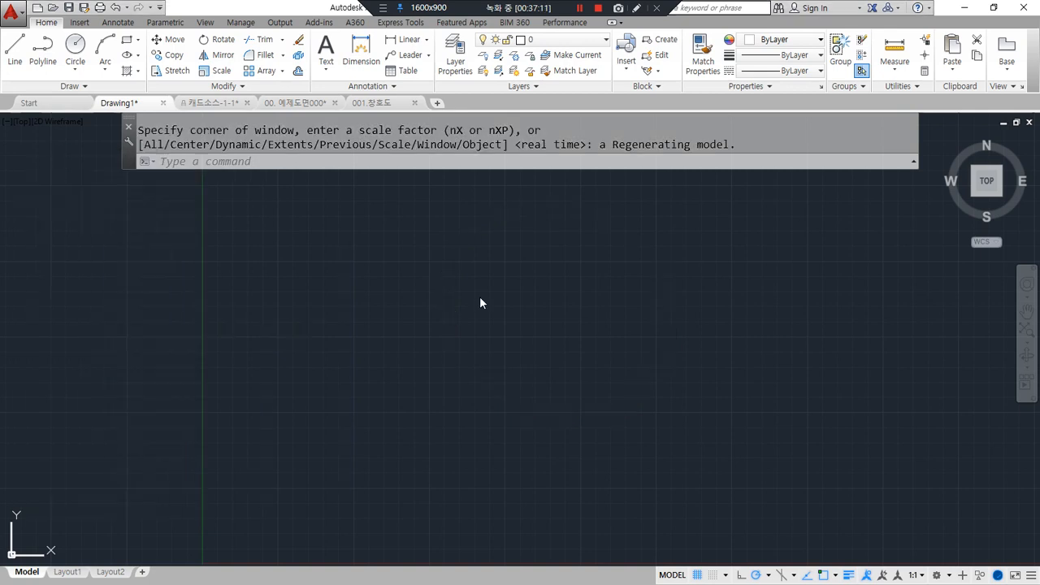
Step: Switch to AutoCAD and draw a 1000 by 1000 rectangle near the origin of Drawing1
scroll(480, 366, "down", 3)
middle_click_drag(649, 325, 466, 335)
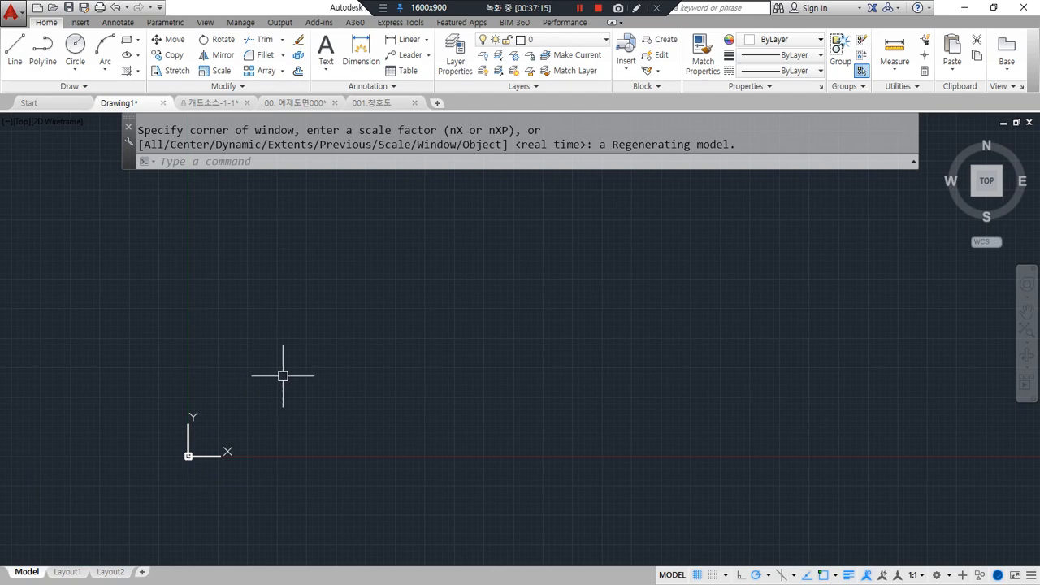
scroll(462, 332, "down", 1)
middle_click_drag(462, 332, 321, 395)
type("rec")
key("Return")
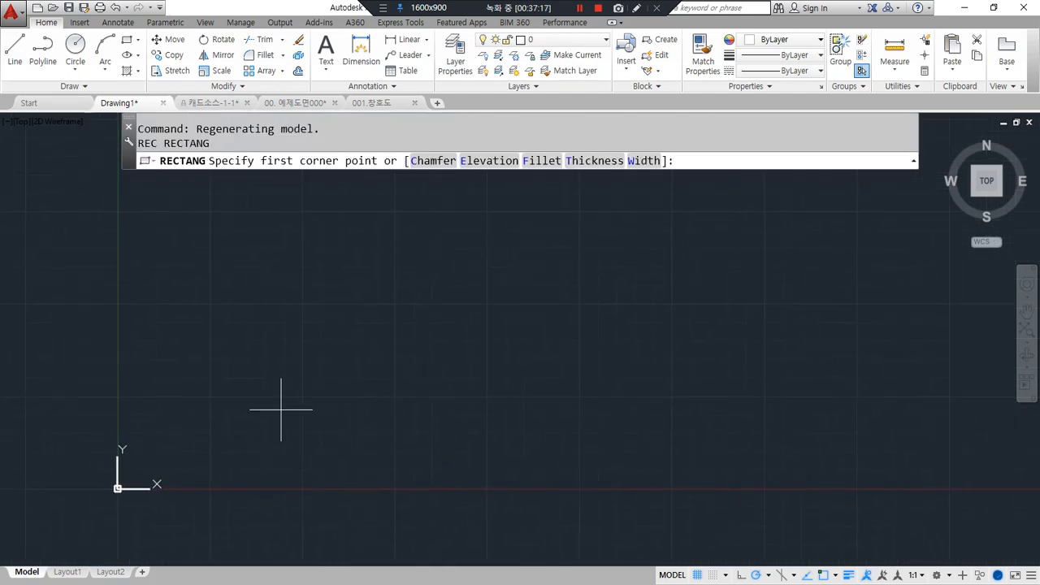
left_click(266, 425)
type("@1000,1000")
key("Return")
type("z")
key("Return")
type("a")
key("Return")
middle_click_drag(133, 367, 193, 349)
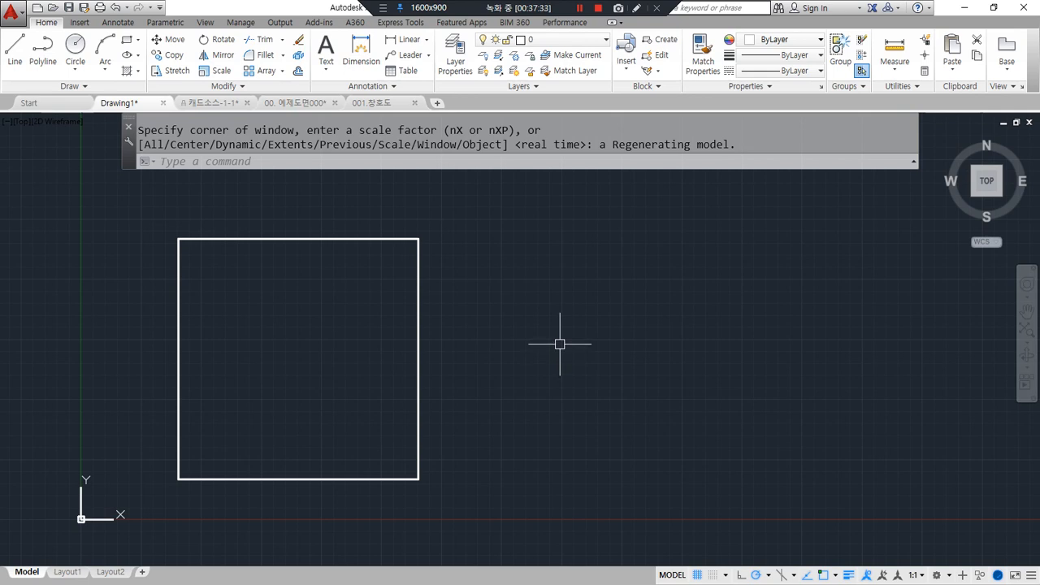
Step: Measure the rectangle's area with the AREA command by picking its four corners
type("AA")
key("Return")
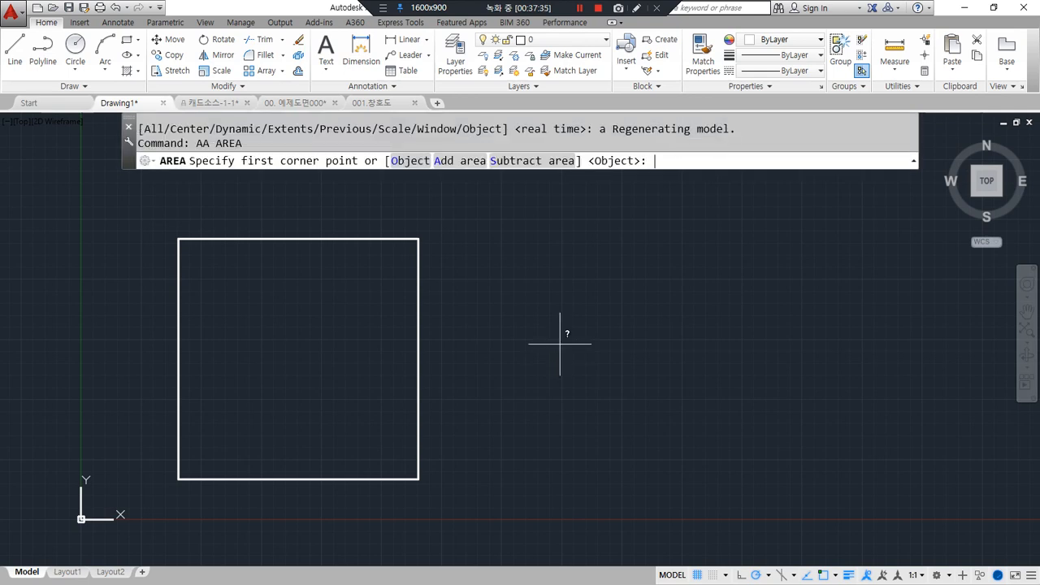
mouse_move(435, 160)
left_mouse_down()
mouse_move(433, 140)
mouse_move(432, 197)
left_mouse_up()
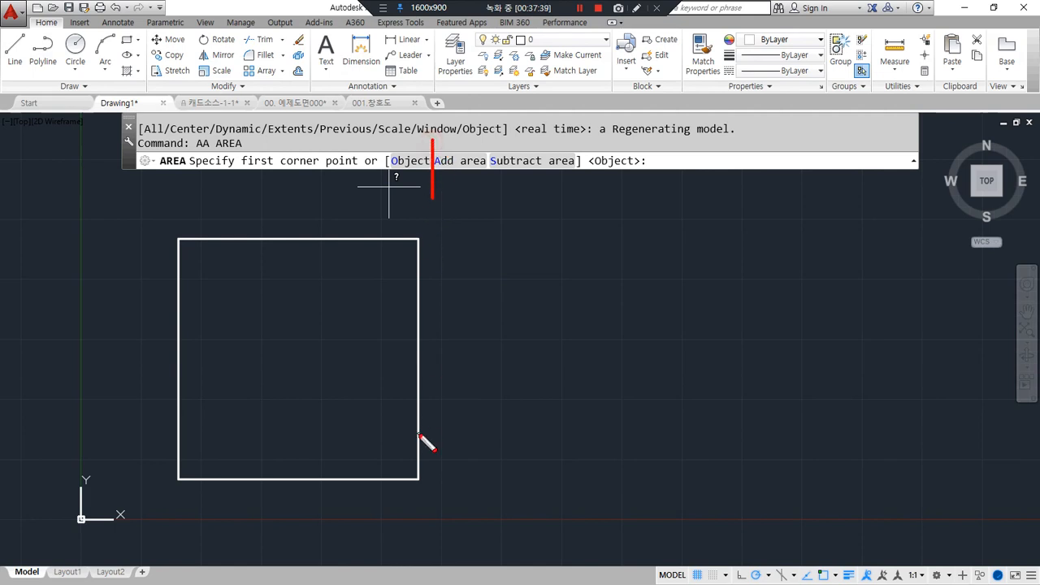
mouse_move(315, 187)
left_mouse_down()
mouse_move(237, 154)
mouse_move(349, 146)
mouse_move(313, 190)
left_mouse_up()
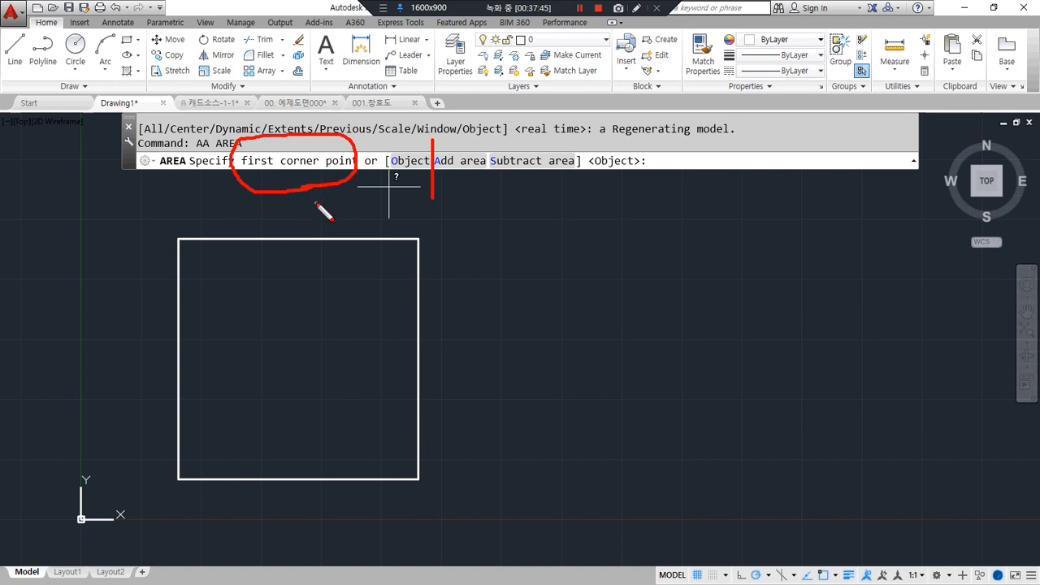
left_click_drag(254, 203, 269, 240)
mouse_move(404, 167)
left_mouse_down()
mouse_move(388, 195)
mouse_move(398, 191)
mouse_move(396, 234)
mouse_move(359, 228)
mouse_move(400, 237)
left_mouse_up()
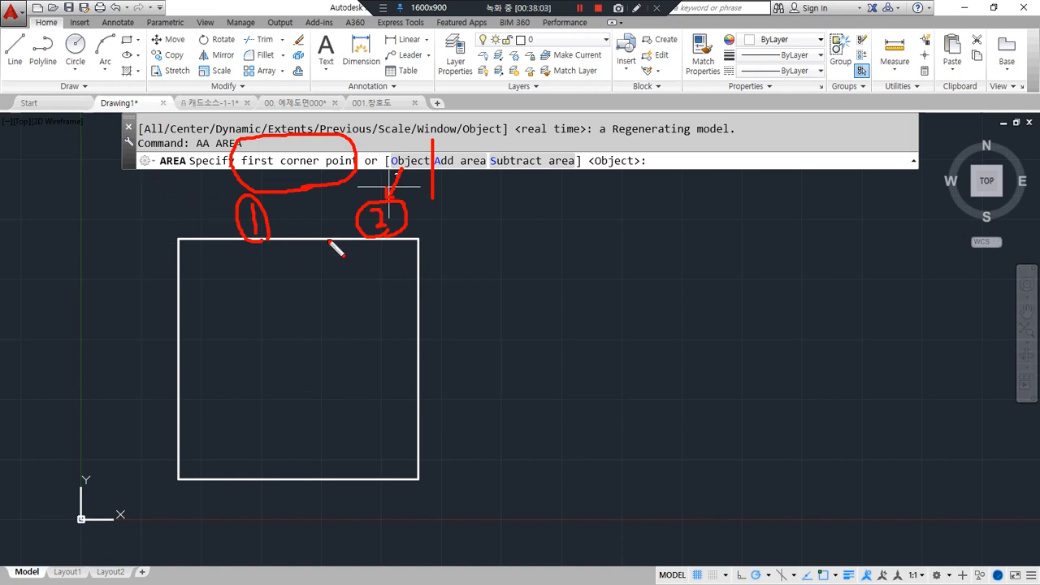
key("Escape")
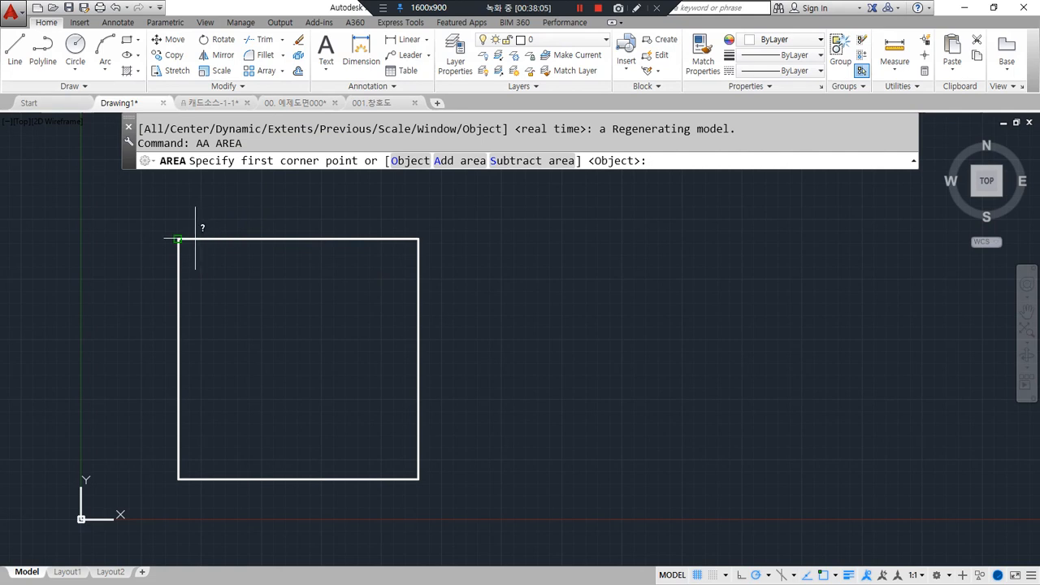
left_click(199, 237)
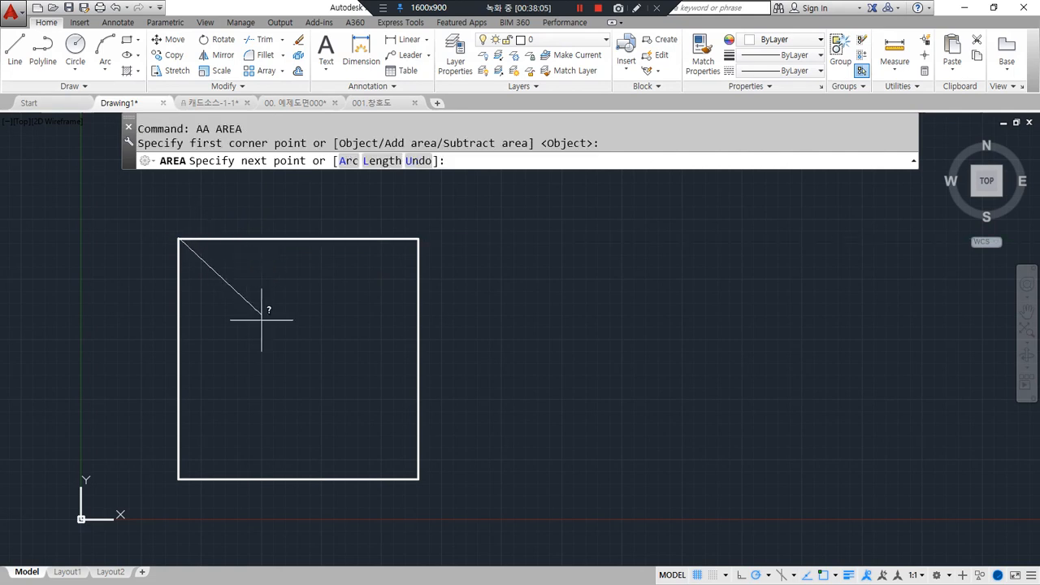
left_click(180, 479)
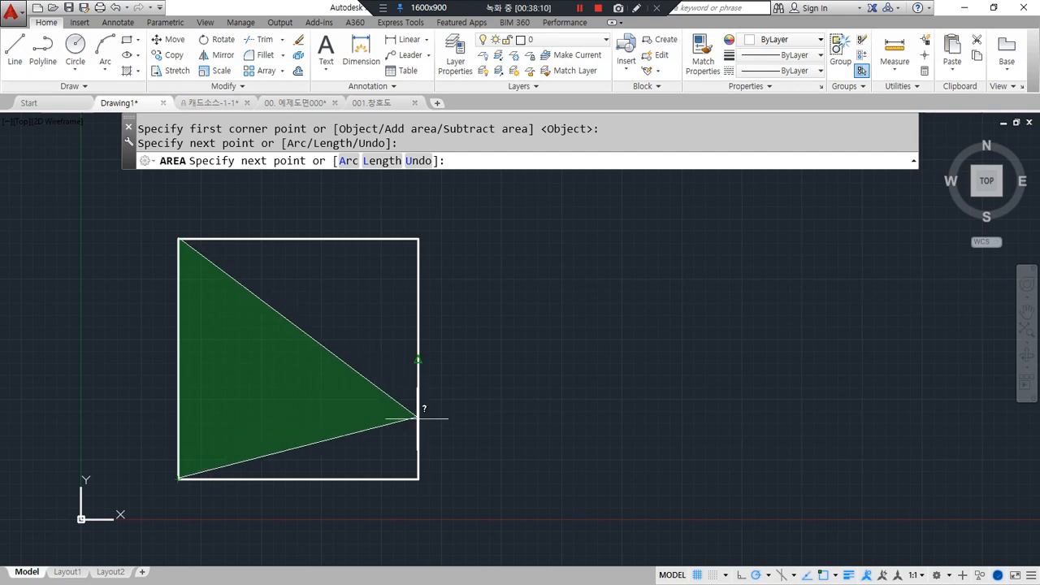
left_click(418, 478)
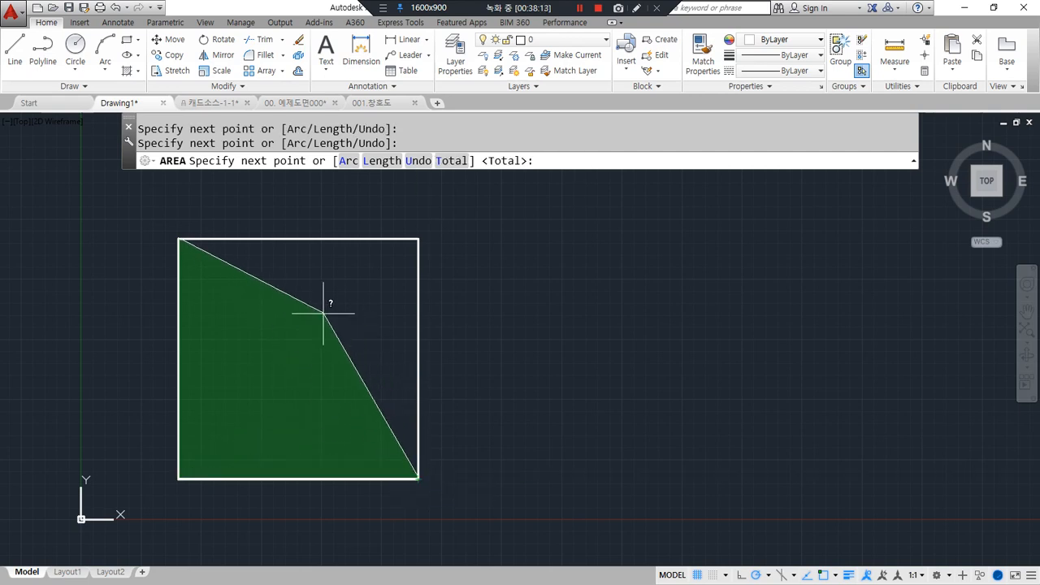
left_click(418, 238)
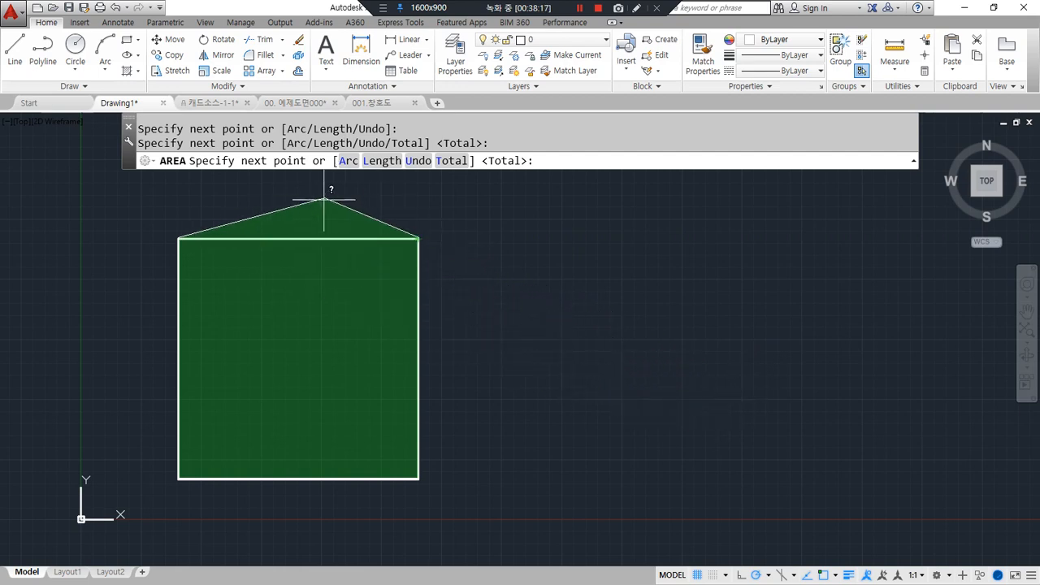
key("Return")
Step: Examine the area and perimeter results and the automatic save path of the .sv$ file in the command history
key("F2")
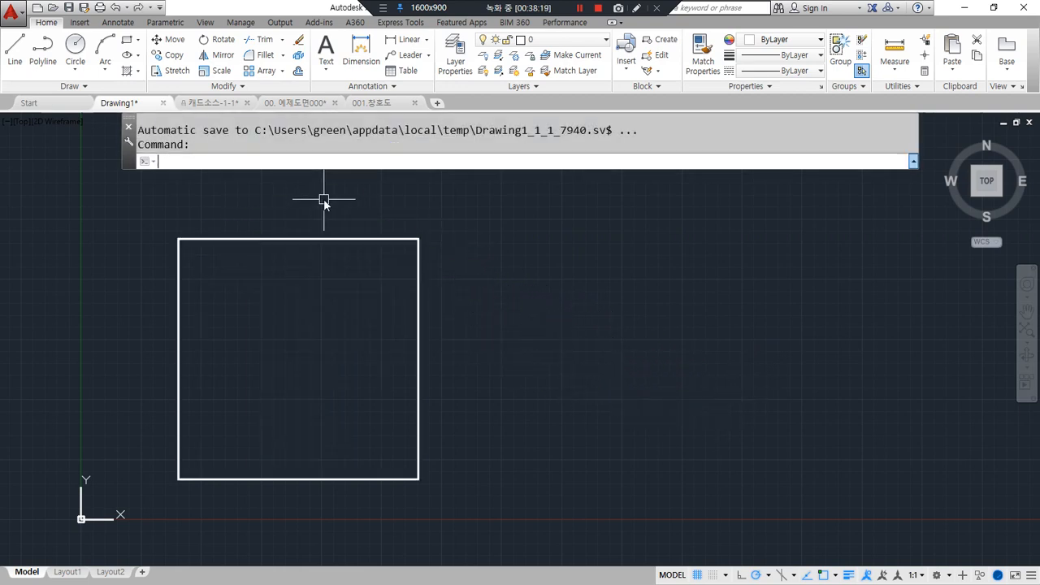
left_click_drag(185, 327, 388, 327)
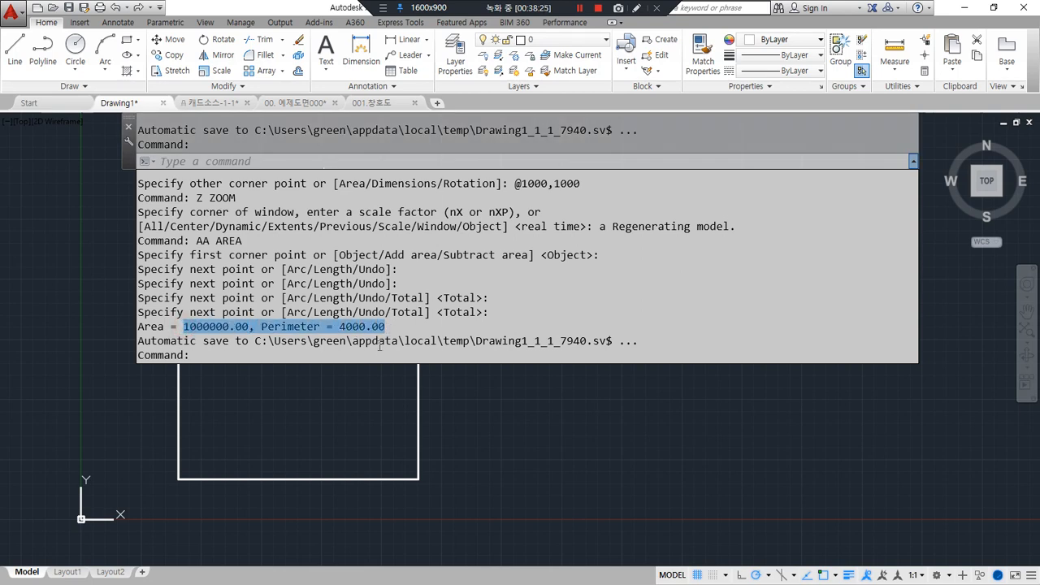
left_click(379, 347)
left_click_drag(139, 341, 645, 340)
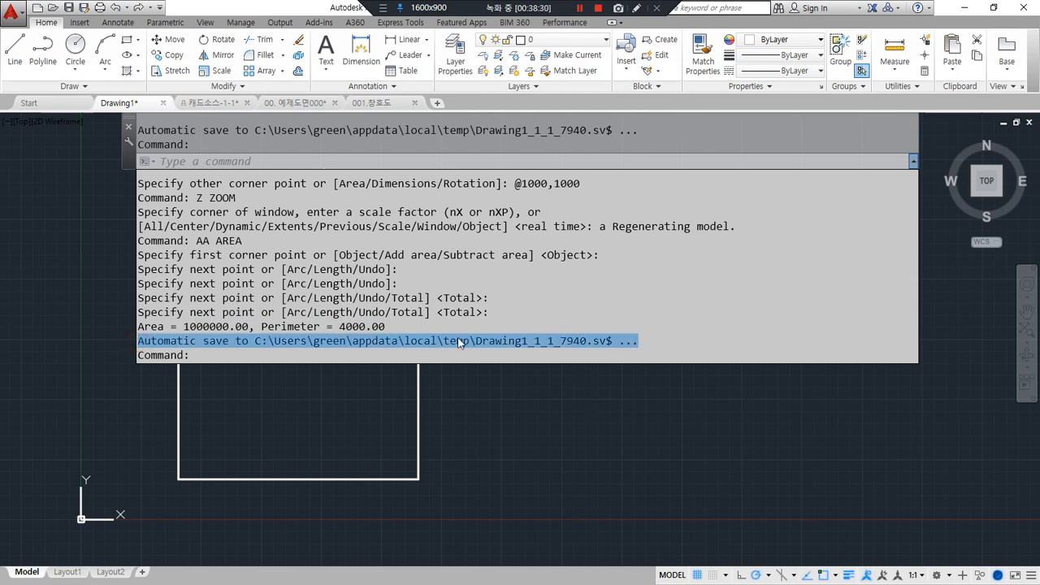
left_click_drag(592, 340, 609, 341)
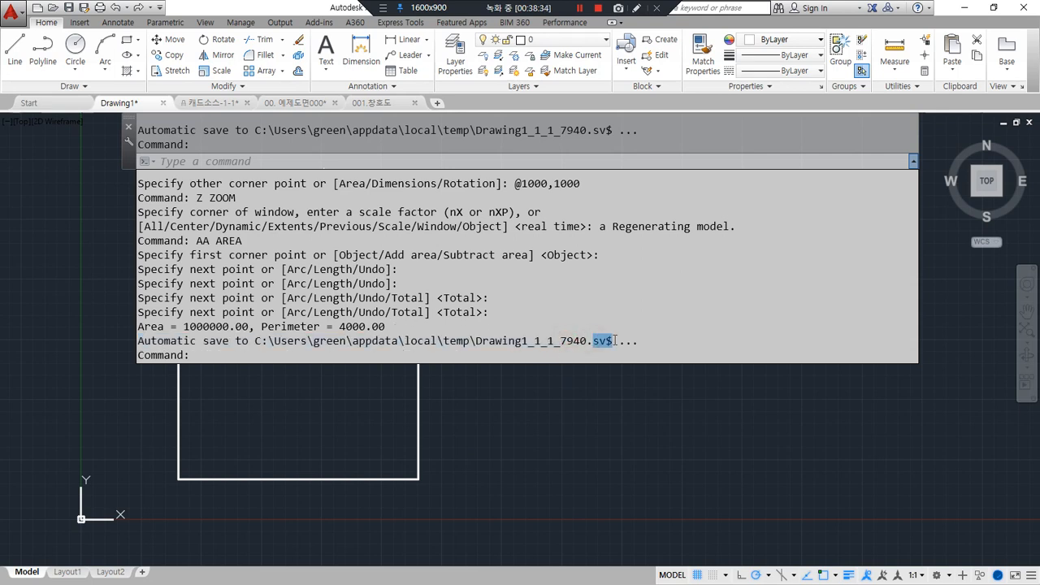
left_click_drag(258, 340, 465, 341)
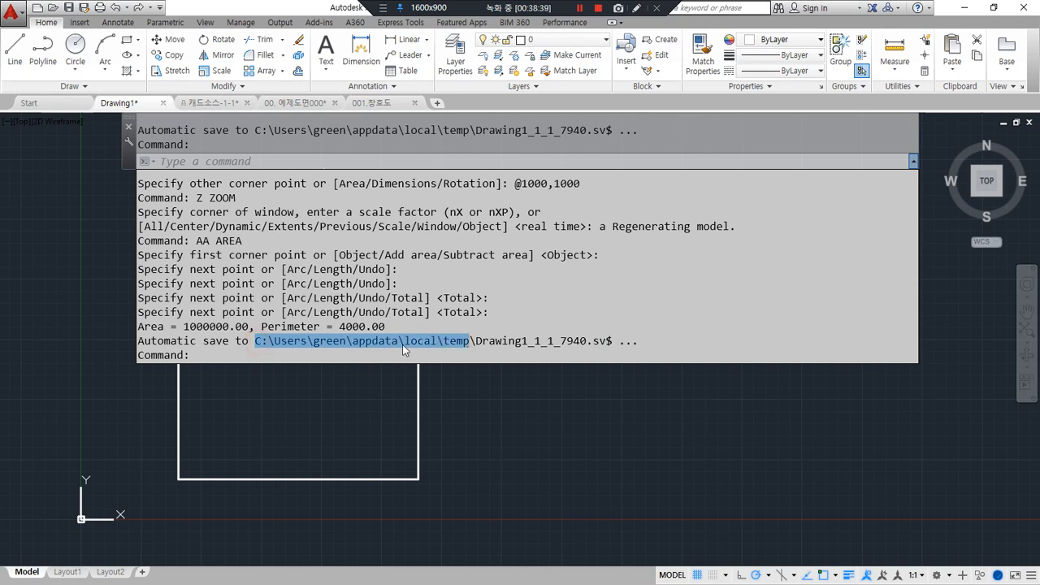
left_click(362, 348)
mouse_move(385, 326)
left_mouse_down()
mouse_move(165, 327)
mouse_move(412, 316)
mouse_move(402, 327)
left_mouse_up()
left_click(396, 327)
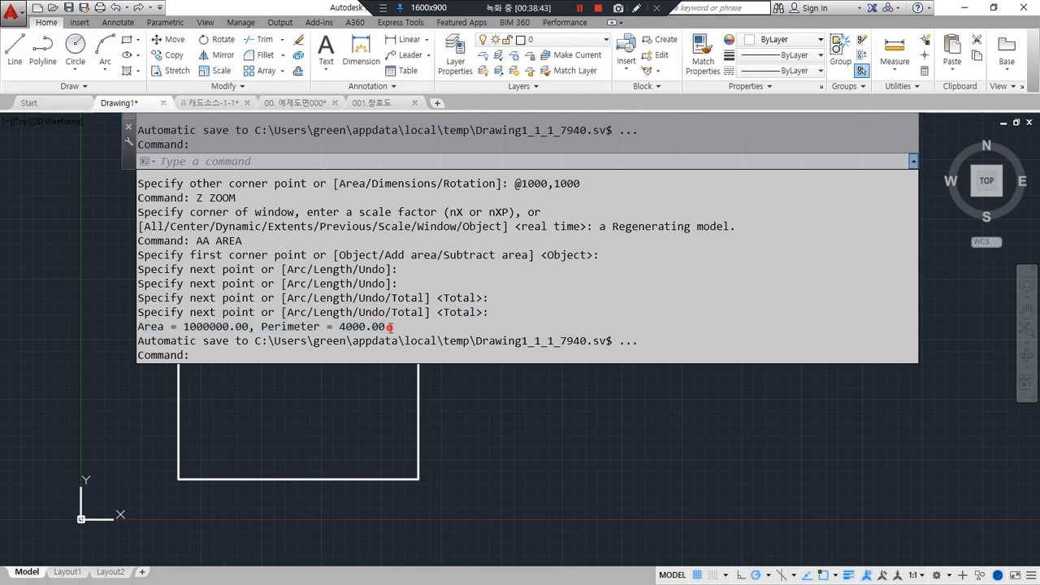
Step: Copy the area value 1000000 from the command history and paste it on a new line below AreA (면적계산) in the Notepad notes
left_click_drag(229, 327, 190, 327)
right_click(207, 334)
left_click(245, 393)
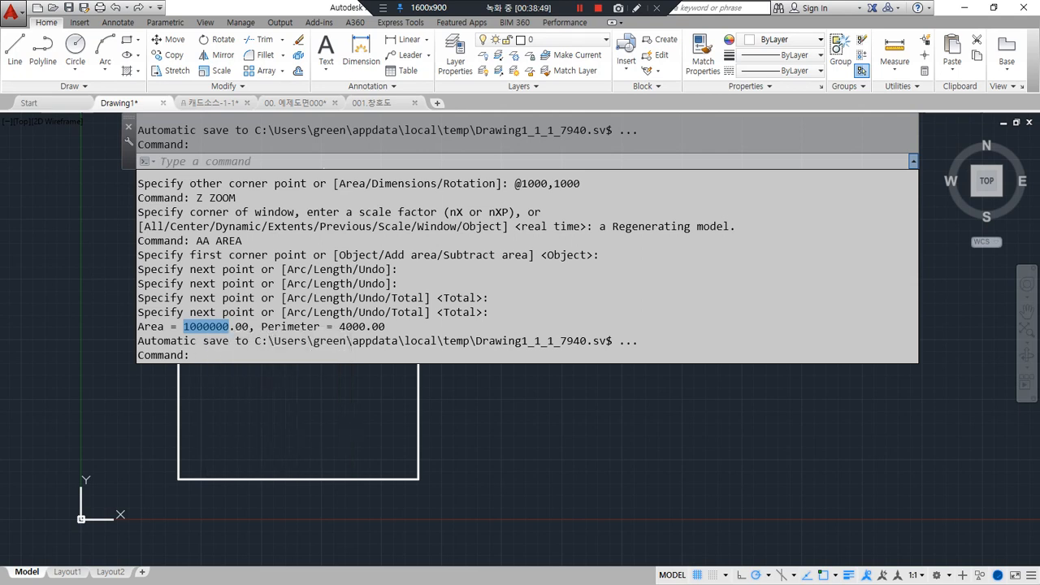
key("Escape")
key("alt+Tab")
scroll(184, 407, "down", 1)
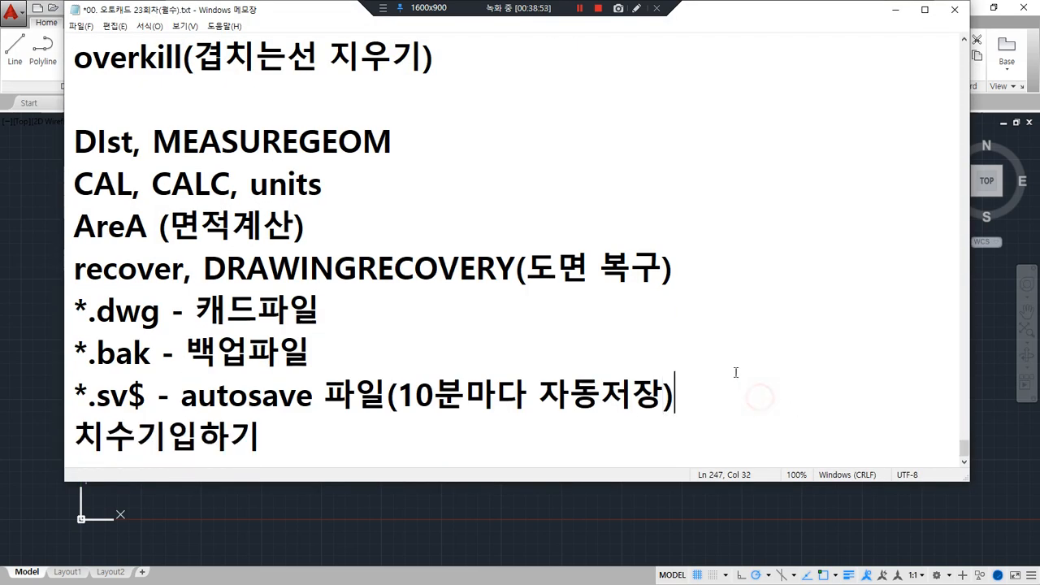
left_click(446, 231)
key("Return")
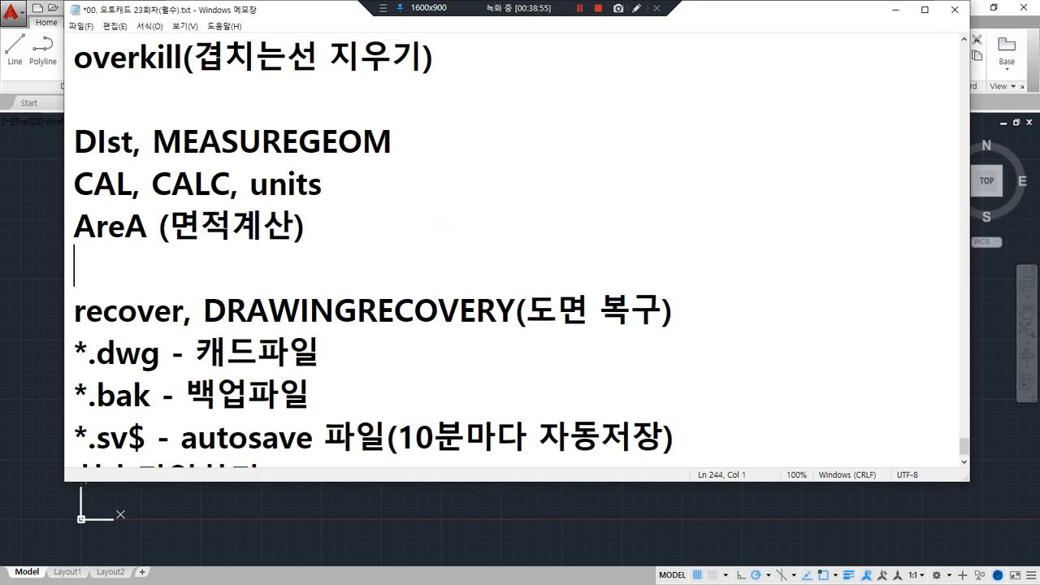
key("ctrl+v")
Step: Add thousands separators to the pasted area value so it reads 1,000,000
key("Left")
key("Left")
key("Left")
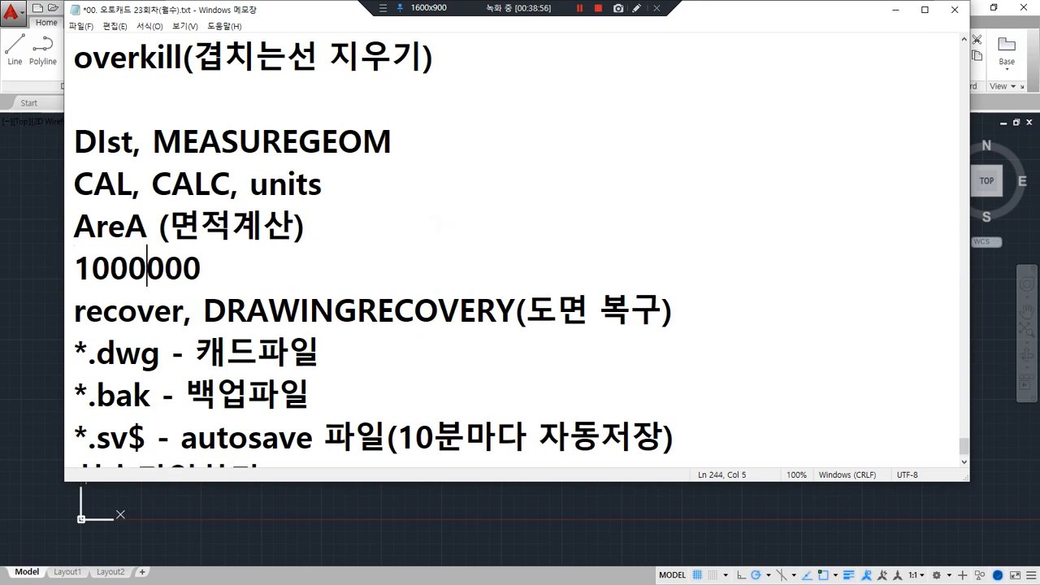
type(",")
key("Left")
key("Left")
key("Left")
key("Left")
type(",")
key("End")
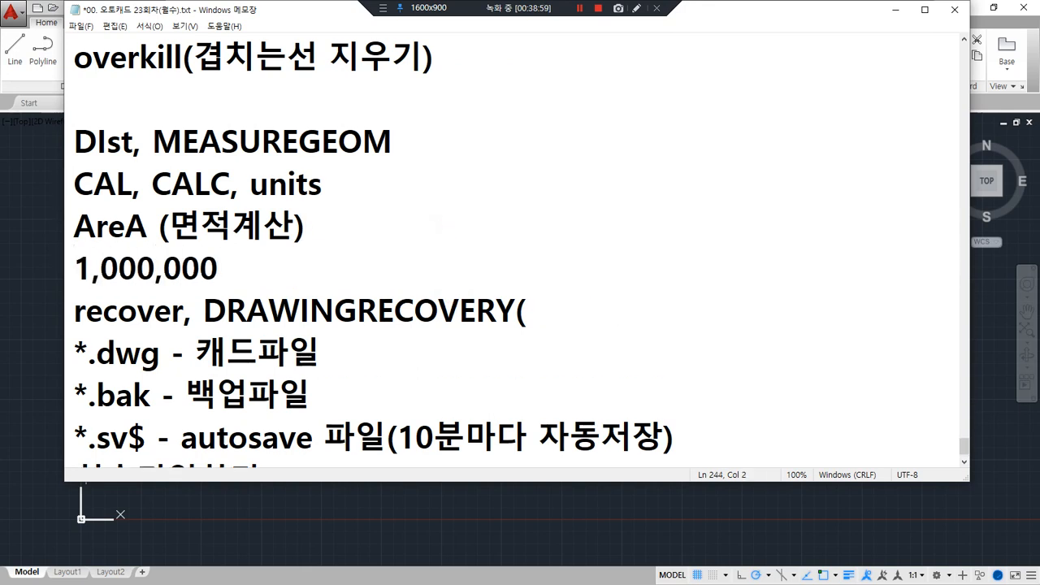
type("=")
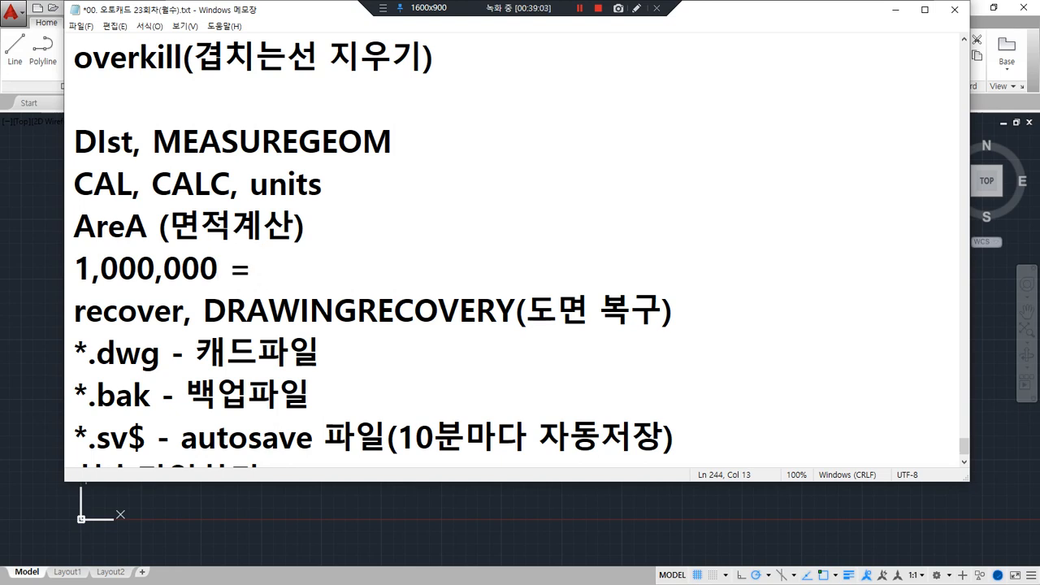
key("BackSpace")
key("BackSpace")
type("ㅡㅡ")
key("BackSpace")
key("BackSpace")
Step: Append the unit mm² to 1,000,000, inserting the superscript two as a symbol
type("mm")
key("super+period")
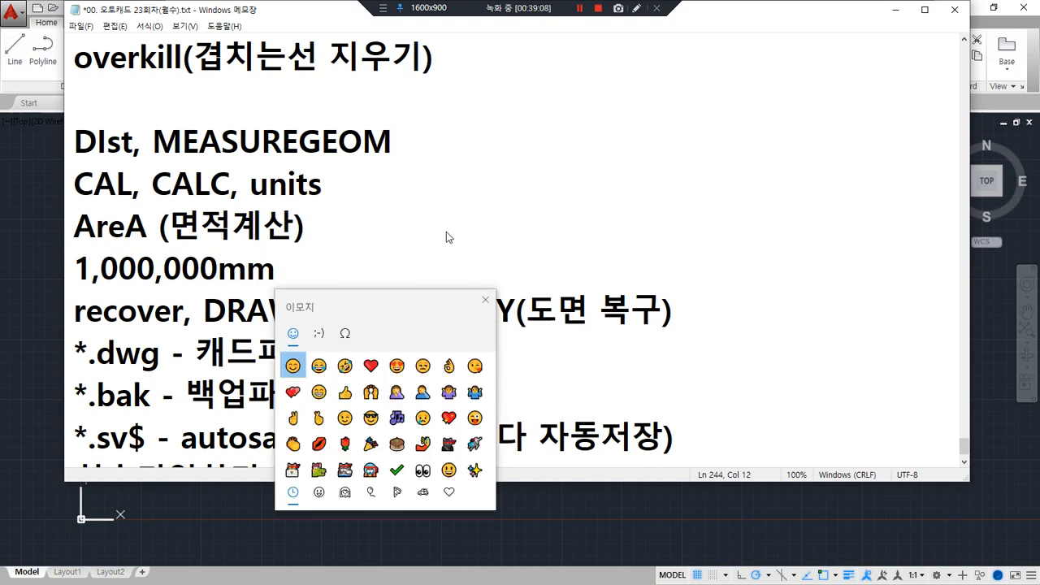
left_click(344, 333)
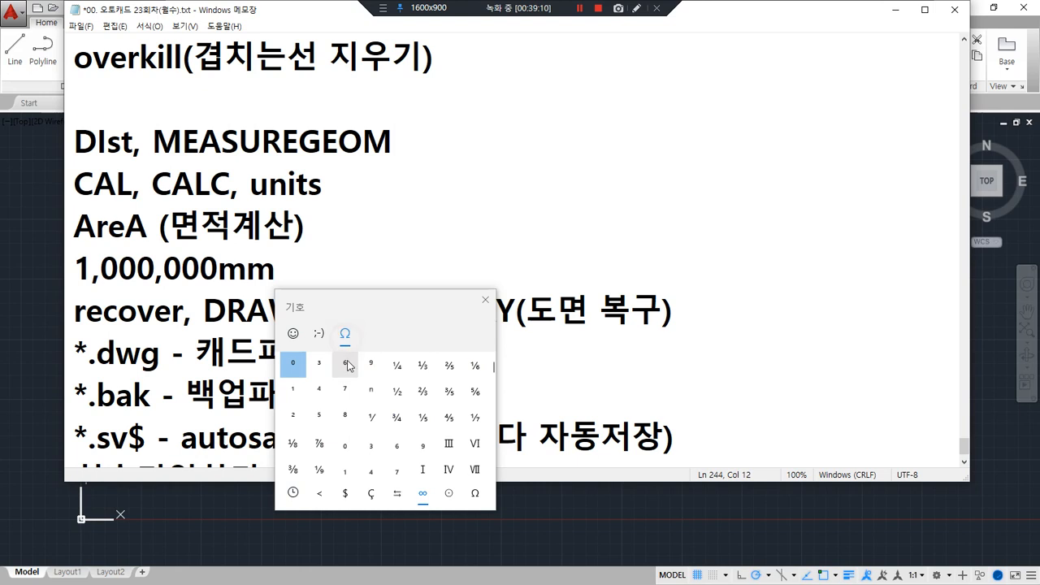
left_click(292, 415)
left_click(370, 234)
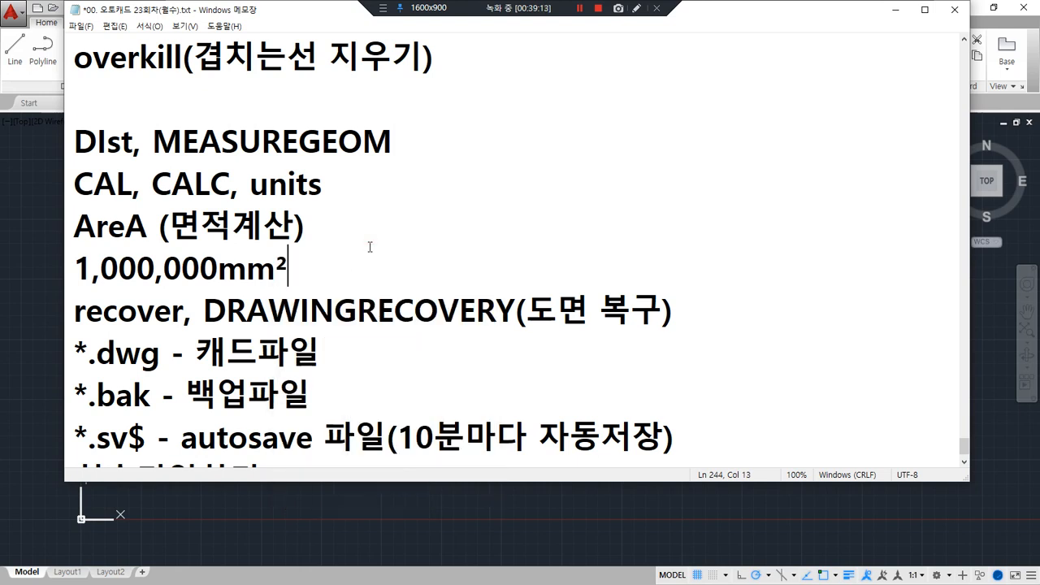
Step: Complete the area line with "= ?m²" after 1,000,000mm², reusing the superscript two
mouse_move(85, 293)
left_mouse_down()
mouse_move(288, 277)
mouse_move(288, 266)
left_mouse_up()
left_click(321, 275)
type("= m")
key("ctrl+v")
key("Left")
key("Left")
key("Left")
key("Right")
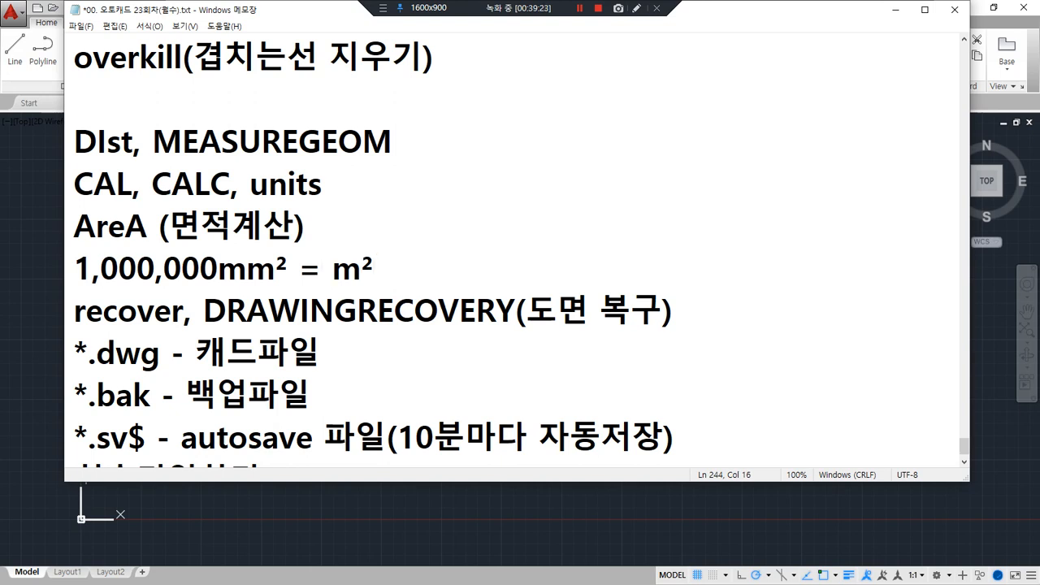
type("?")
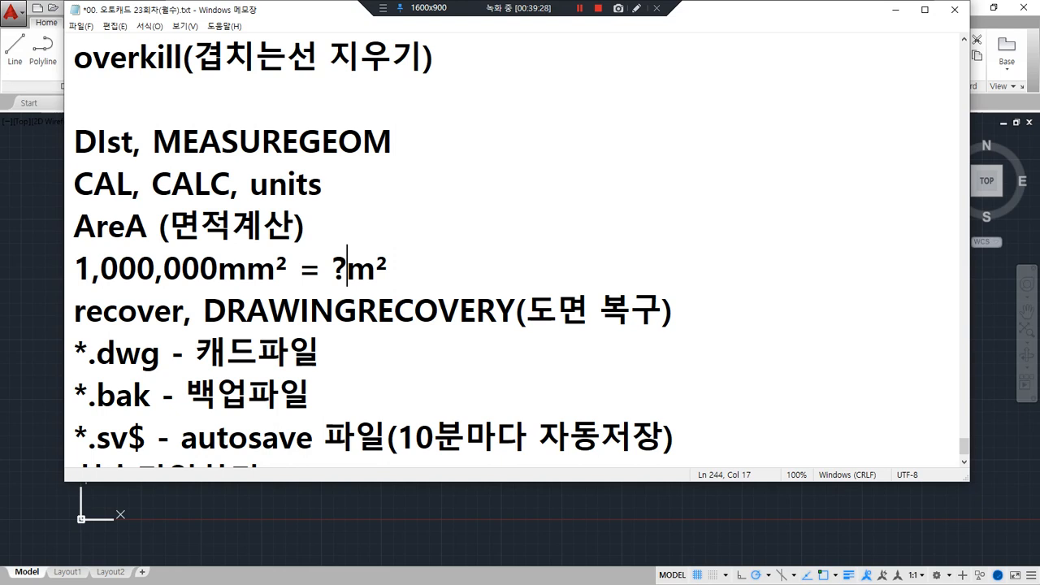
Step: Insert the line "1m = 1,000mm" above the 1,000,000mm² line, followed by an empty line
key("Up")
key("Return")
type("1m =")
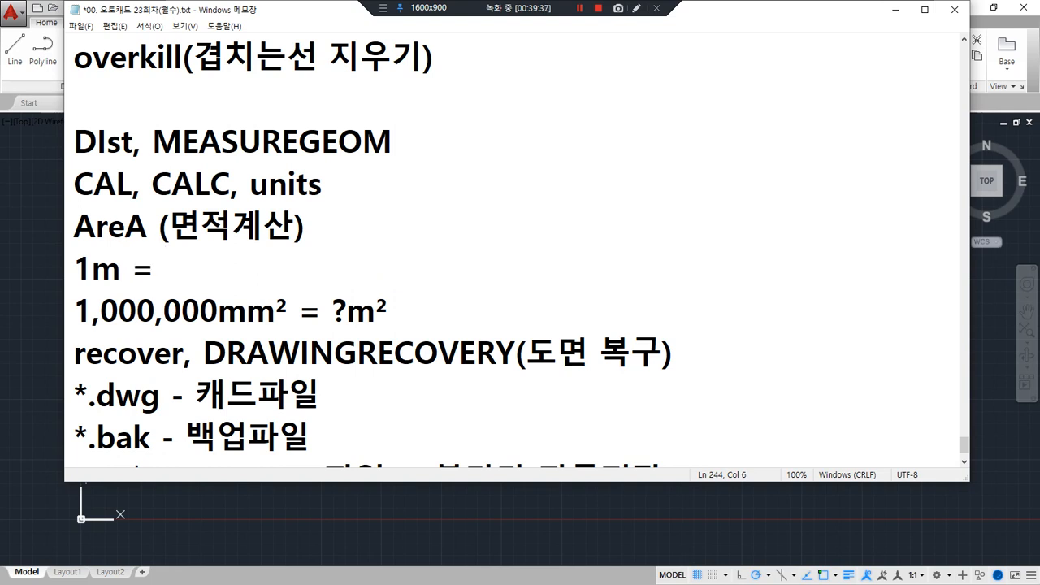
type("1,000mm")
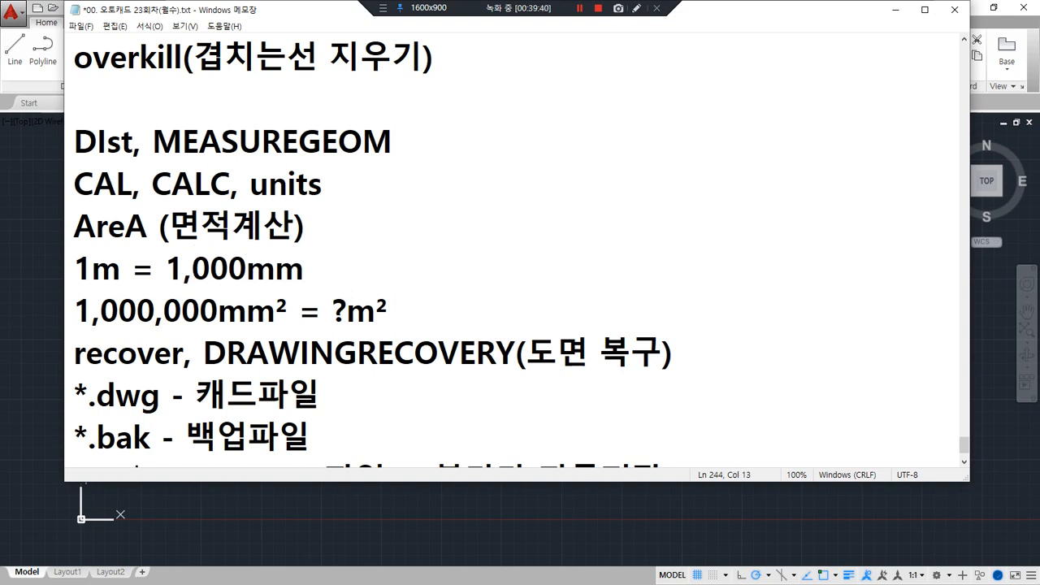
key("Return")
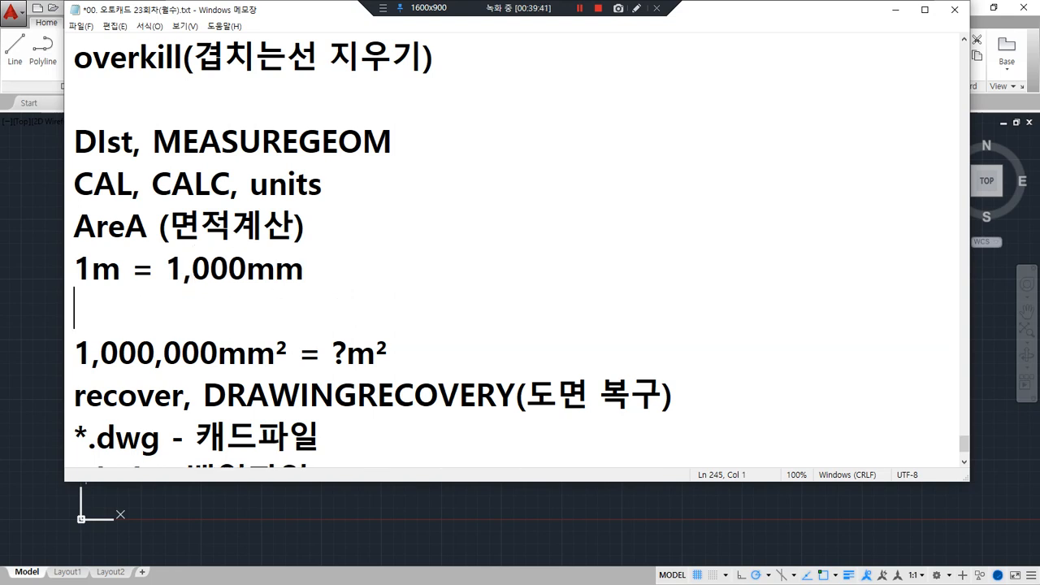
Step: Insert "1,000x1,000 = " before 1,000,000mm² so the calculation and its result share one line
type("1,000x1,0")
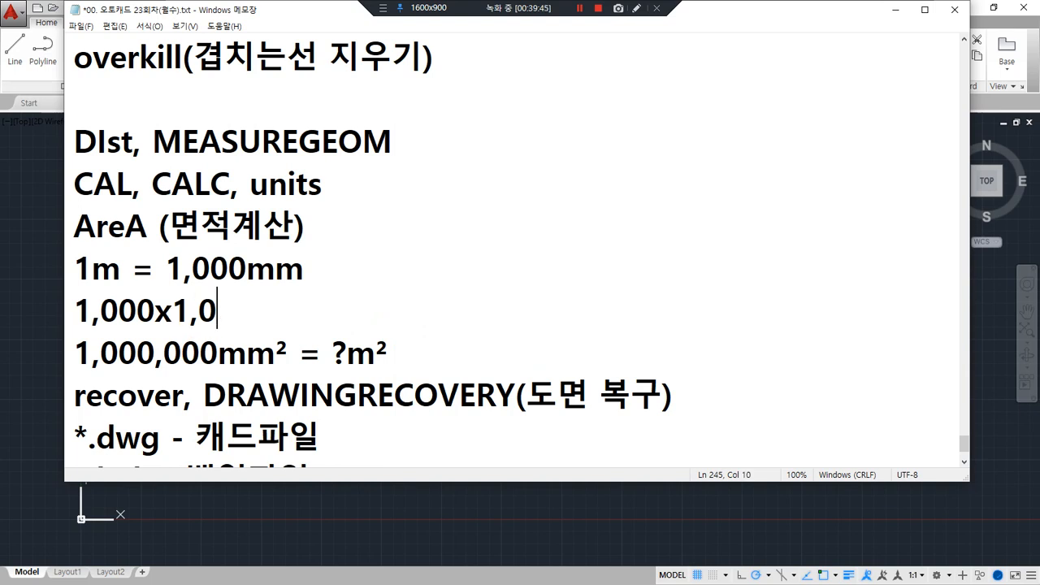
type("00 =")
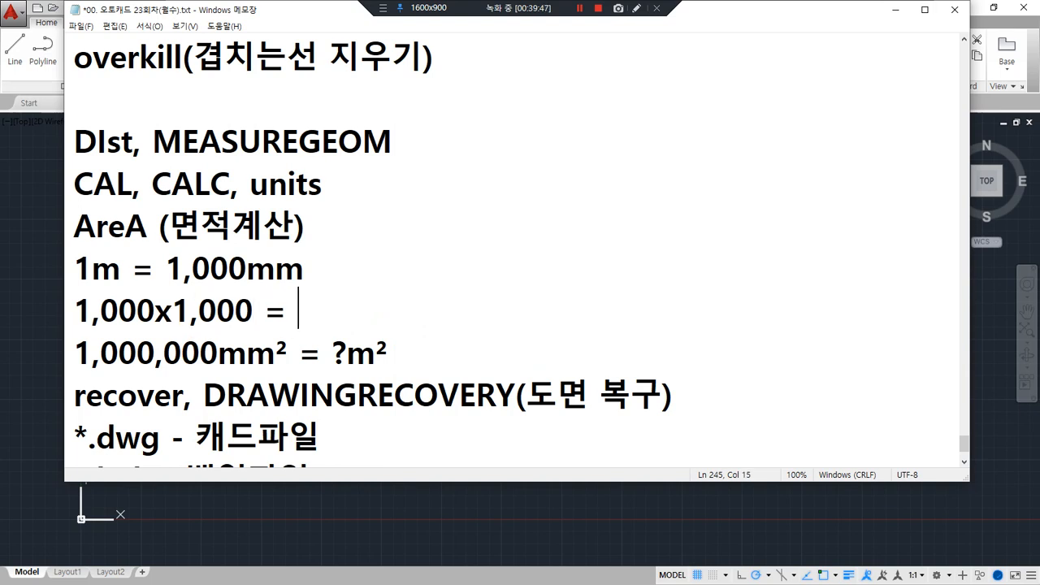
key("Delete")
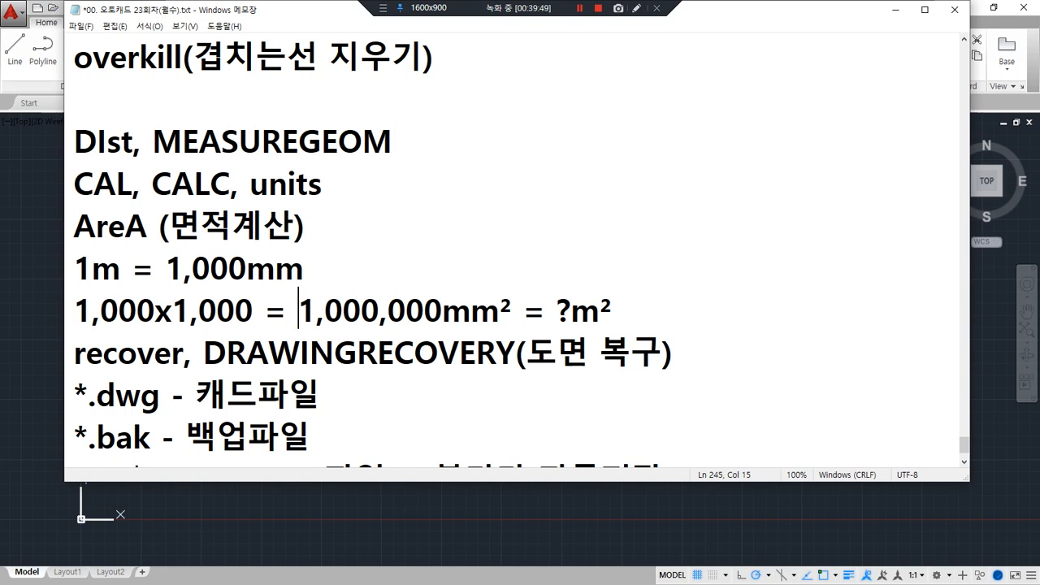
Step: Mark the zeros of 1,000x1,000 and of 1,000,000mm² with the screen pen, and clear the marks
mouse_move(244, 300)
left_mouse_down()
mouse_move(199, 323)
mouse_move(240, 331)
left_mouse_up()
mouse_move(109, 294)
left_mouse_down()
mouse_move(113, 329)
mouse_move(134, 324)
left_mouse_up()
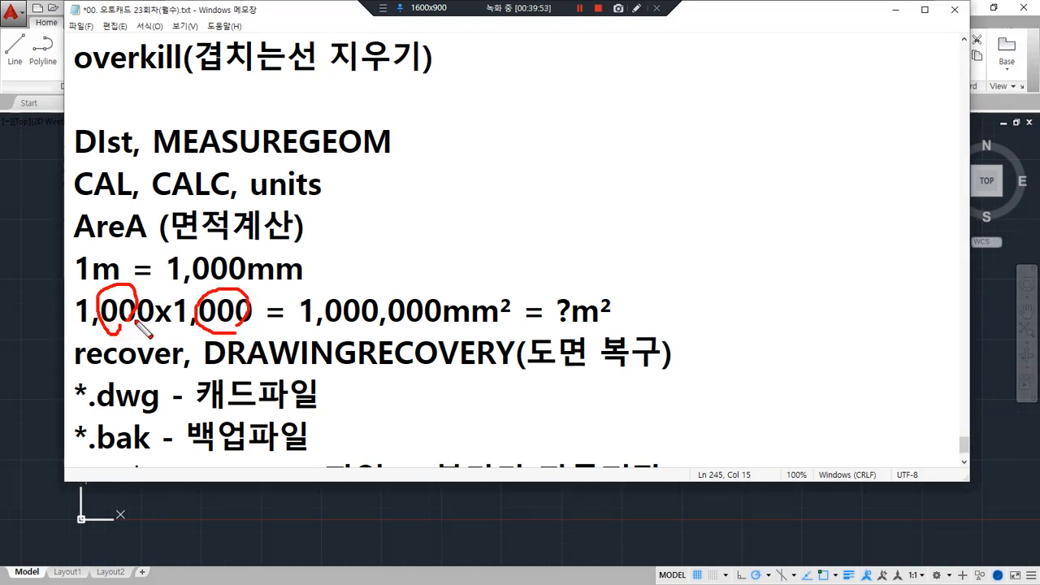
mouse_move(334, 326)
left_mouse_down()
mouse_move(315, 299)
mouse_move(446, 294)
mouse_move(398, 335)
mouse_move(338, 330)
left_mouse_up()
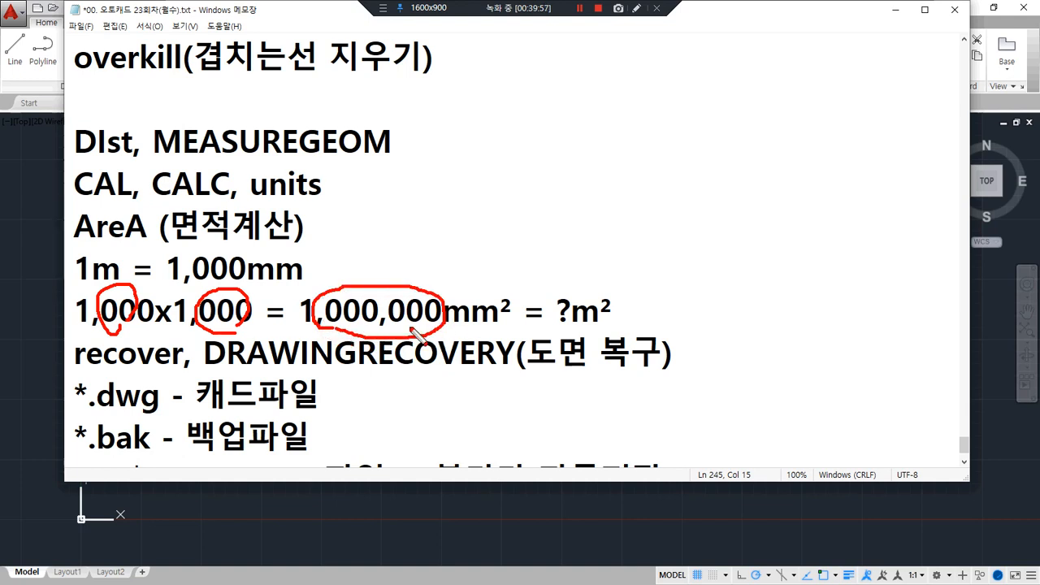
left_click_drag(385, 274, 385, 377)
mouse_move(443, 319)
left_mouse_down()
mouse_move(329, 332)
mouse_move(407, 313)
left_mouse_up()
key("Escape")
Step: Replace the question mark with 1 so the line ends in "= 1m²", and add an empty line below it
left_click_drag(556, 315, 569, 315)
type("1")
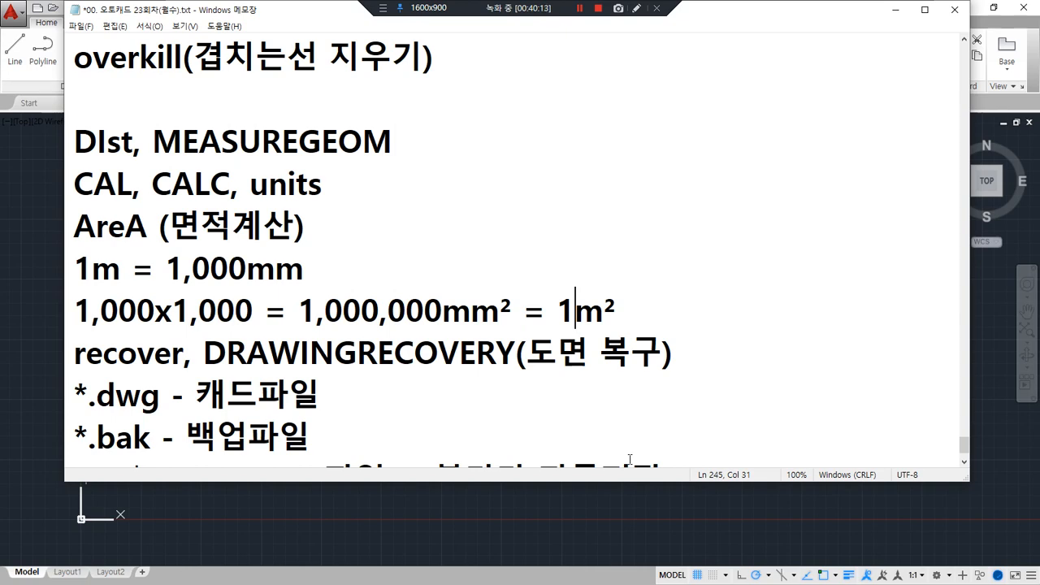
key("End")
key("Return")
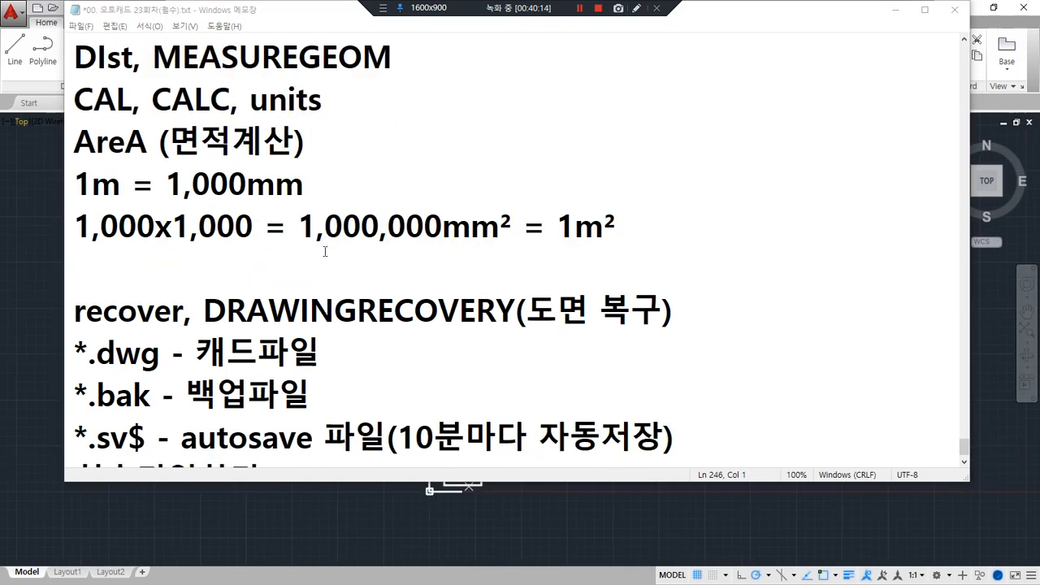
left_click_drag(331, 250, 633, 249)
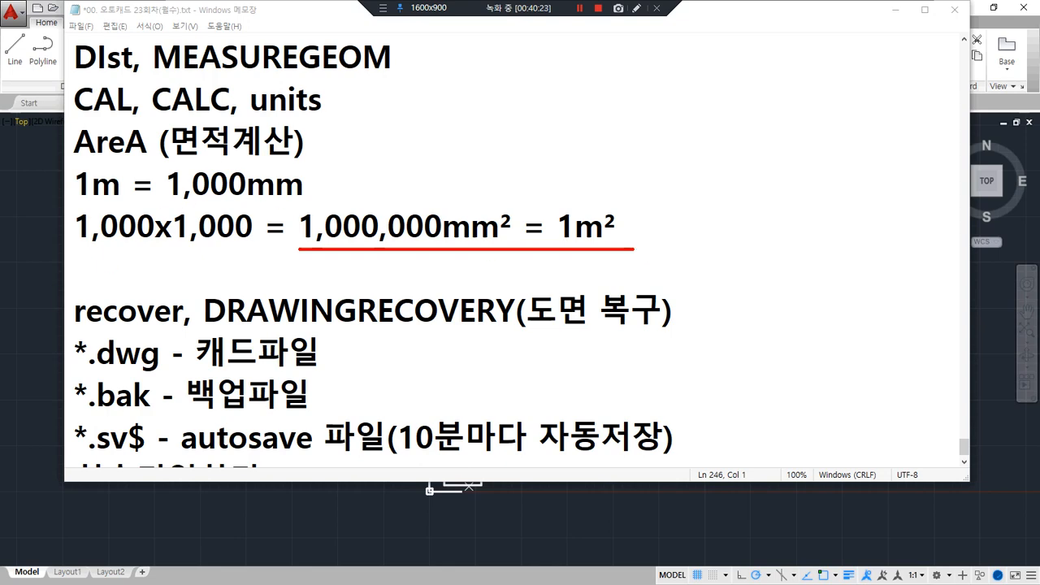
key("Escape")
Step: Switch to AutoCAD and draw a circle of radius 500 to the right of the square
left_click(28, 319)
scroll(515, 495, "up", 5)
scroll(371, 464, "up", 2)
scroll(332, 419, "up", 2)
middle_click_drag(333, 419, 322, 419)
type("c")
key("Return")
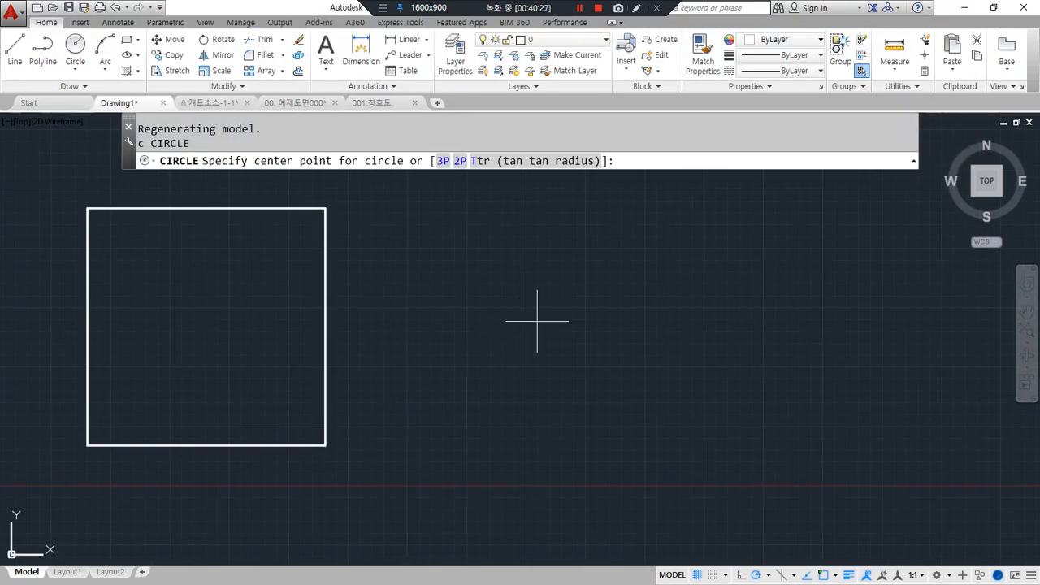
left_click(567, 319)
type("500")
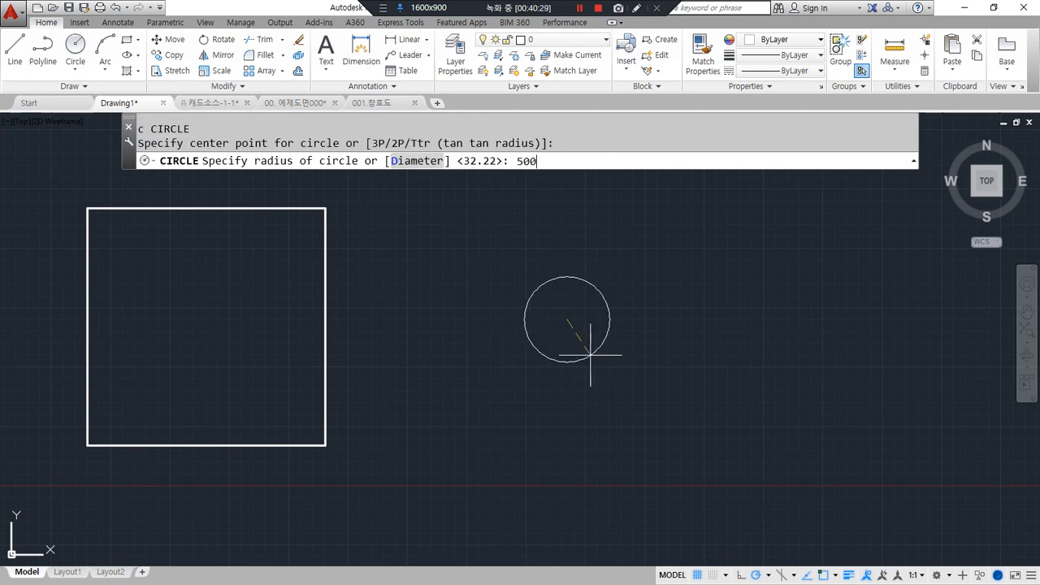
key("Return")
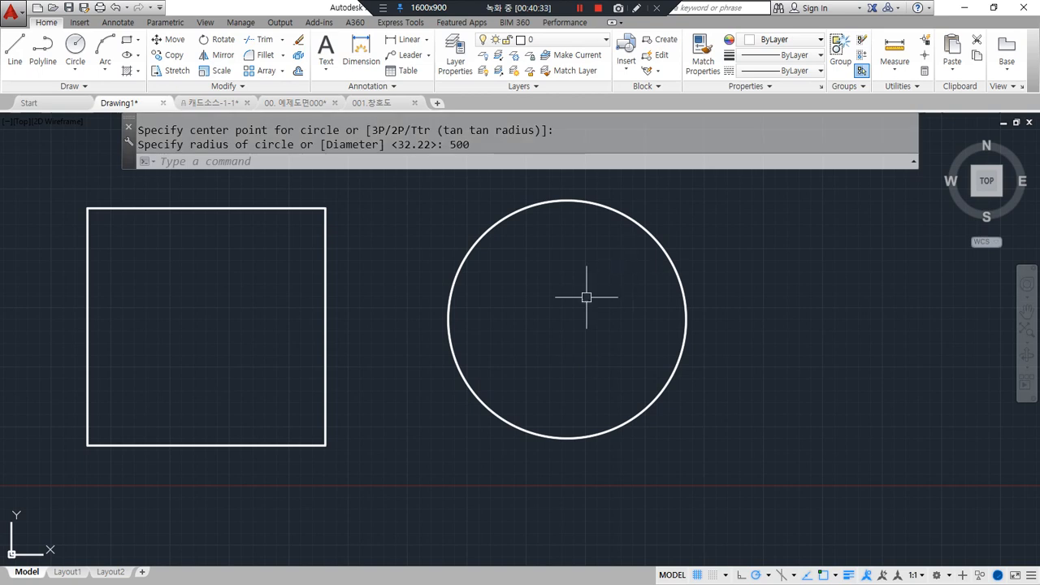
mouse_move(474, 445)
left_mouse_down()
mouse_move(492, 212)
mouse_move(724, 309)
mouse_move(523, 454)
mouse_move(493, 439)
left_mouse_up()
key("Escape")
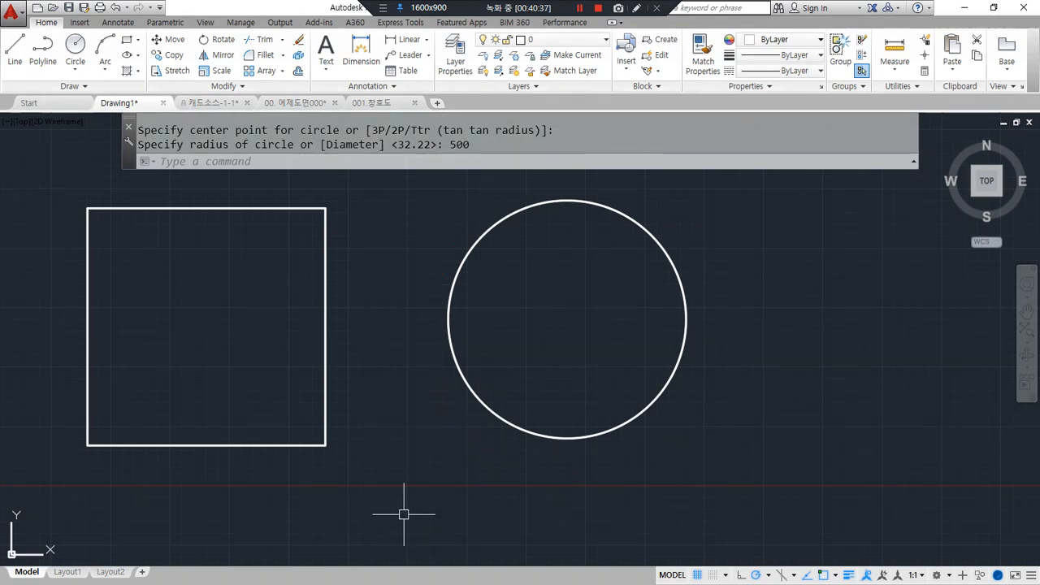
Step: Measure the circle's area and circumference using the Object option of the AREA command
type("aa")
key("Return")
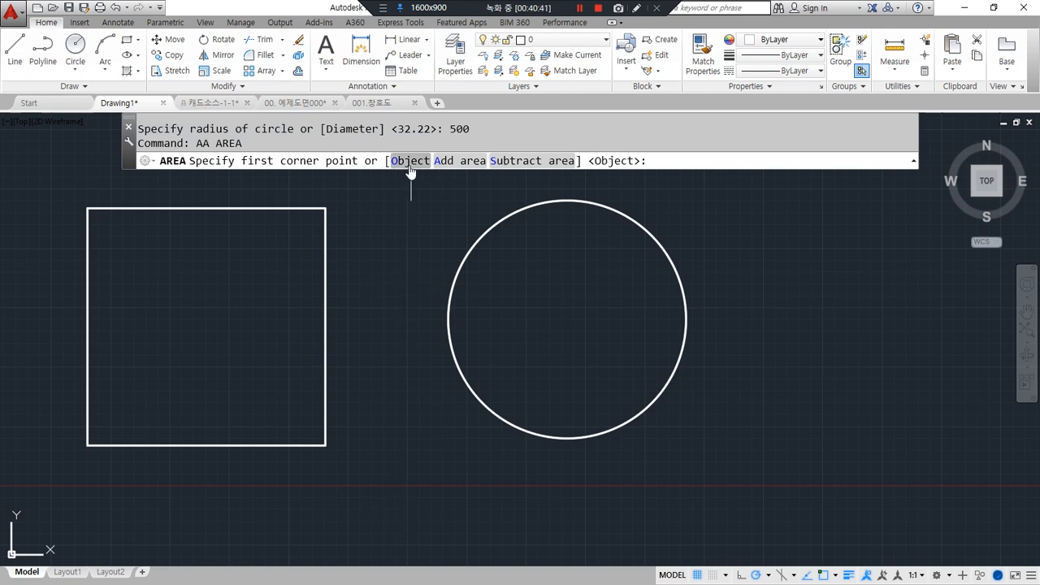
left_click(410, 161)
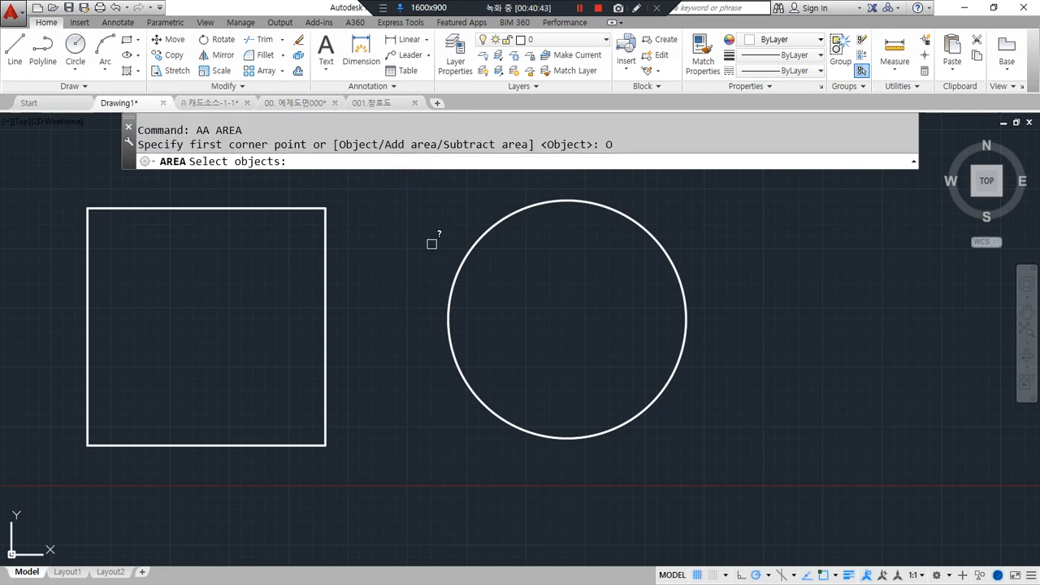
left_click(462, 262)
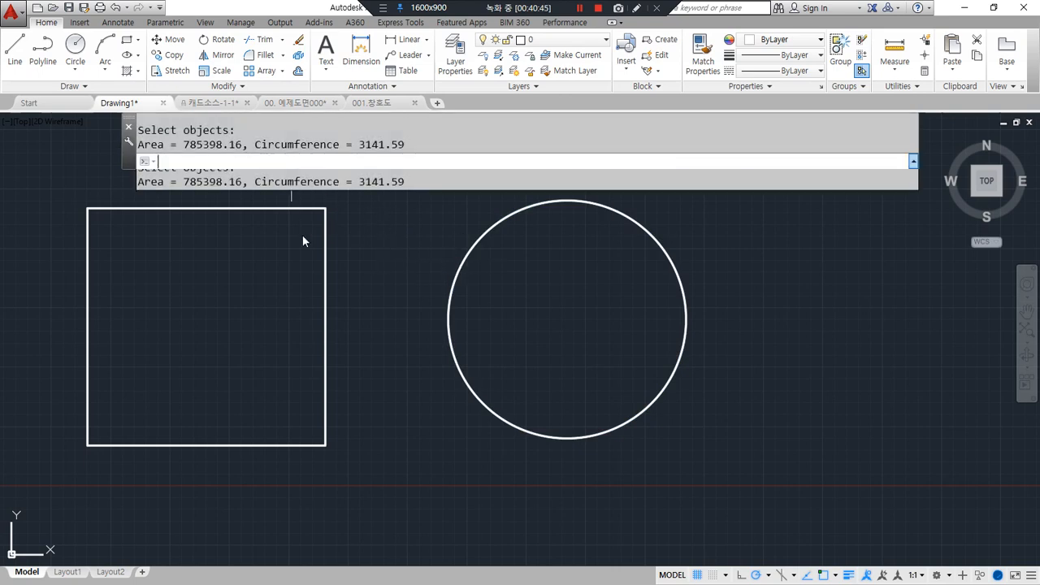
left_click_drag(146, 154, 430, 153)
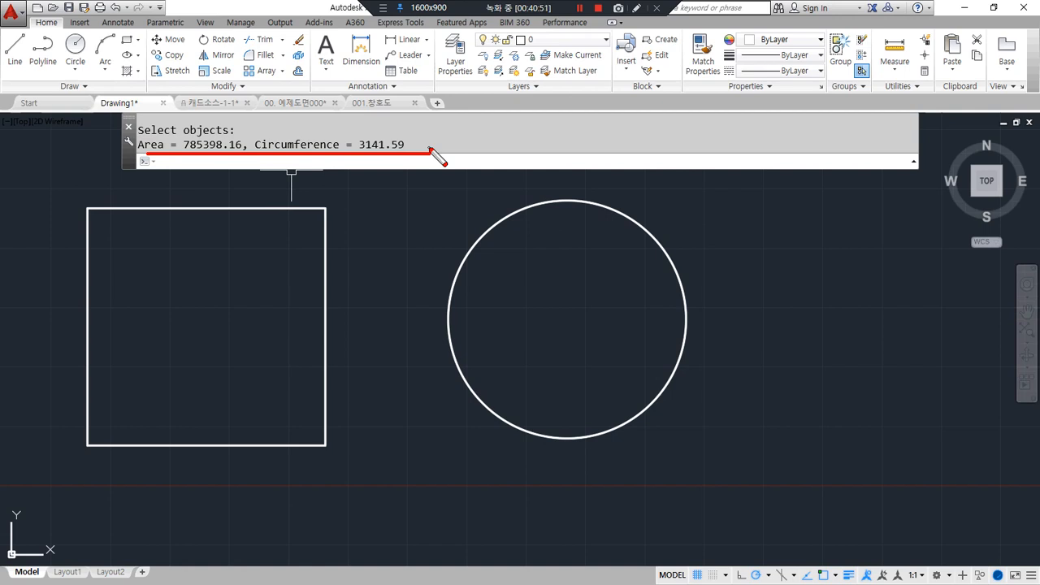
key("Escape")
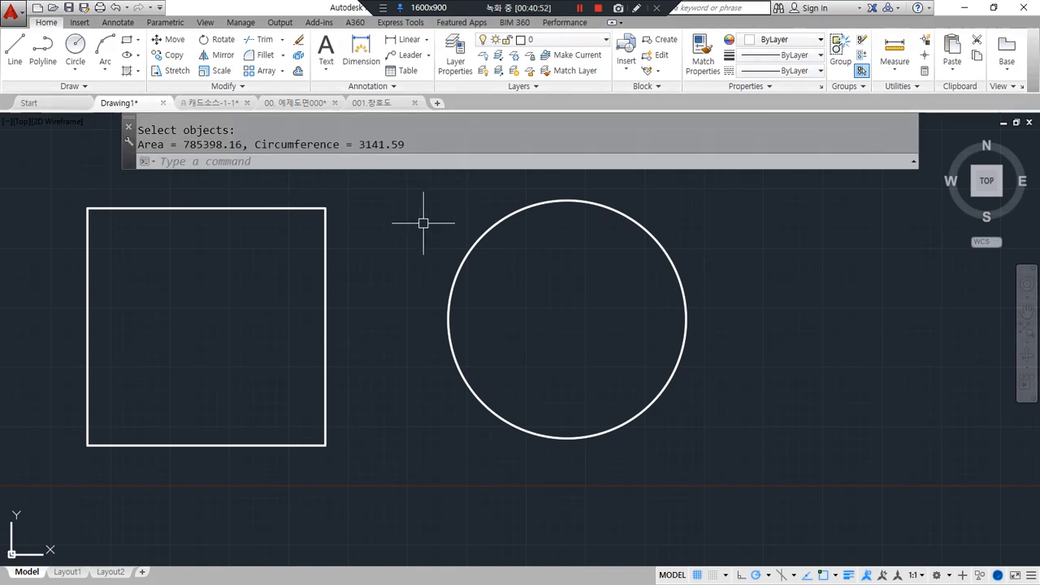
Step: Select the square to check that it is a single closed object, and clear the selection
middle_click_drag(384, 338, 485, 366)
key("ctrl+alt+d")
mouse_move(408, 528)
left_mouse_down()
mouse_move(119, 420)
mouse_move(513, 341)
mouse_move(387, 533)
left_mouse_up()
key("Escape")
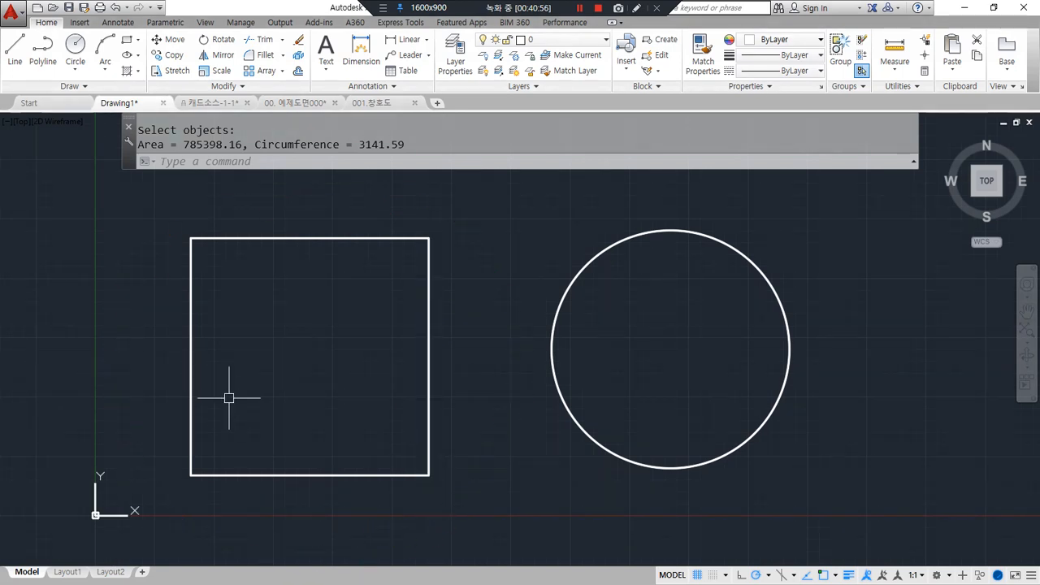
left_click(294, 237)
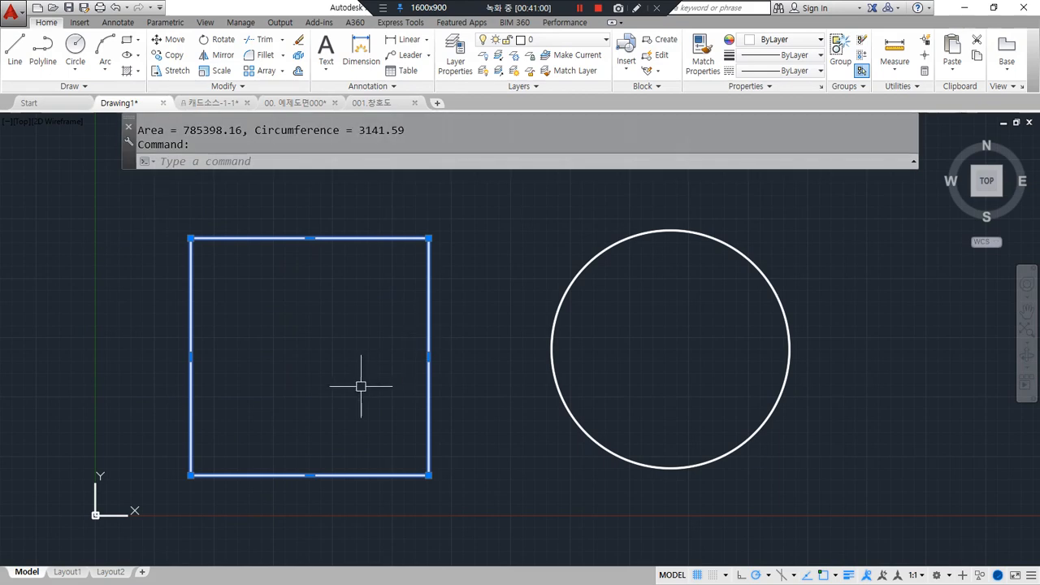
key("Escape")
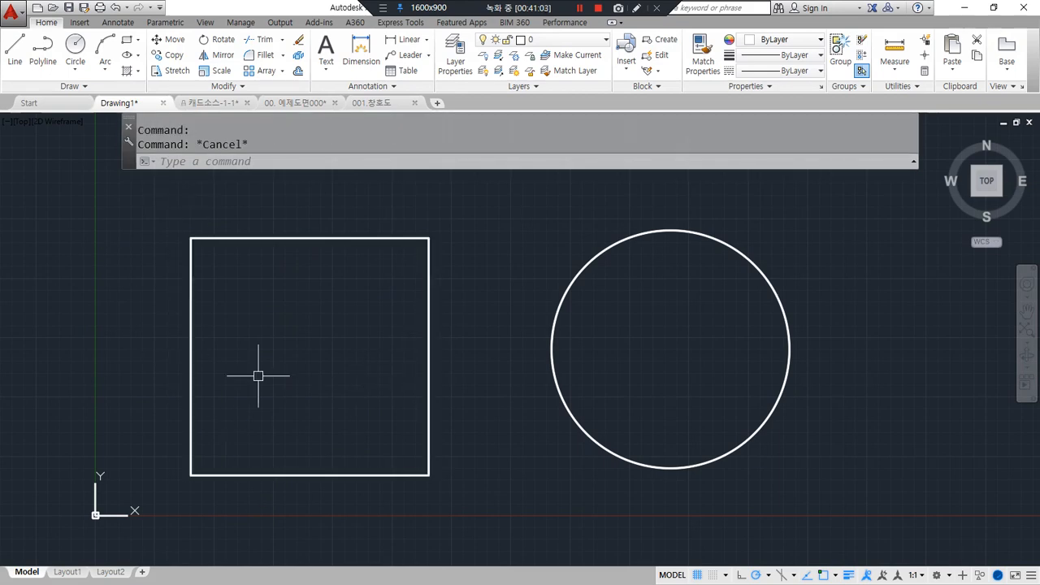
Step: Measure the square's area and perimeter using the Object option of the AREA command
type("aa")
key("Return")
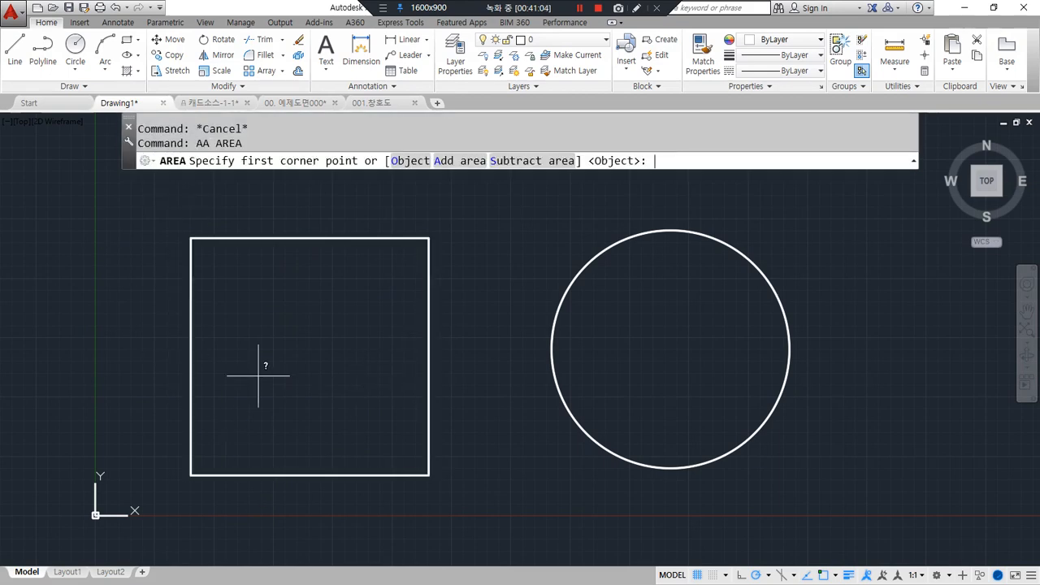
left_click(409, 162)
left_click(354, 237)
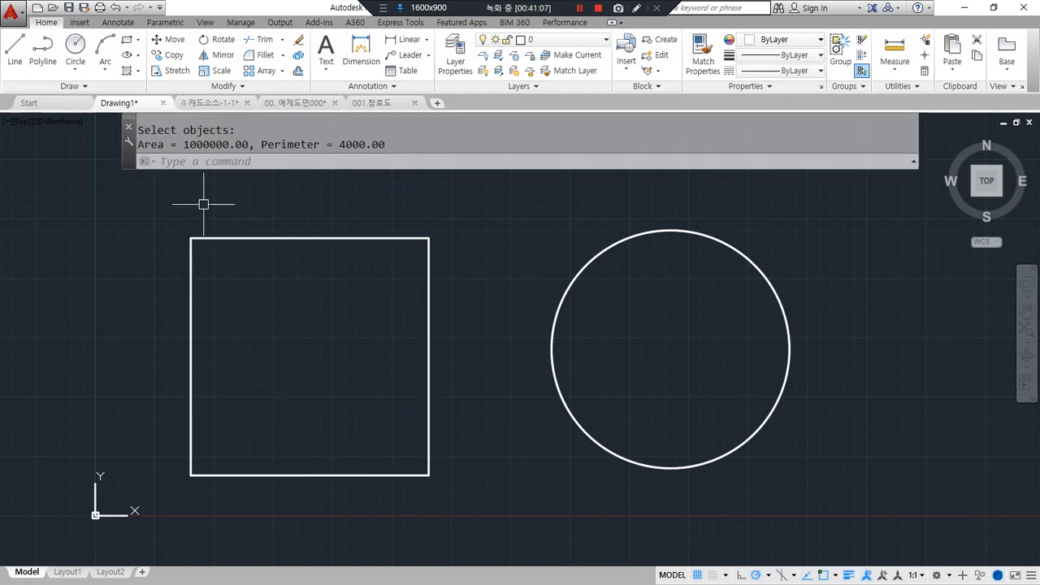
left_click_drag(175, 147, 458, 135)
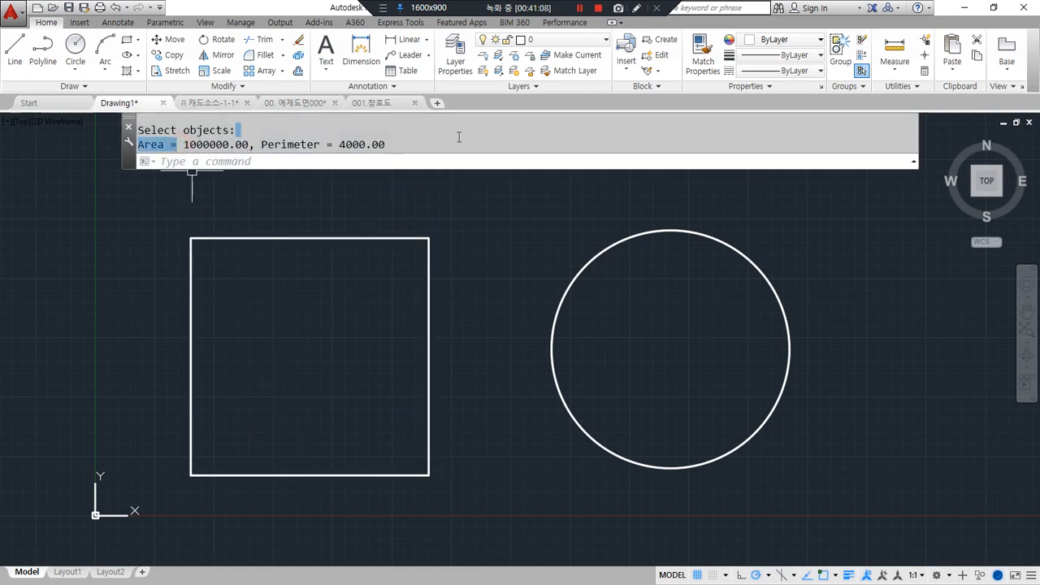
key("Escape")
key("Escape")
Step: Draw a circle of radius 200 at the midpoint of the square's top edge and one of radius 250 at its right edge's midpoint
type("c")
key("Return")
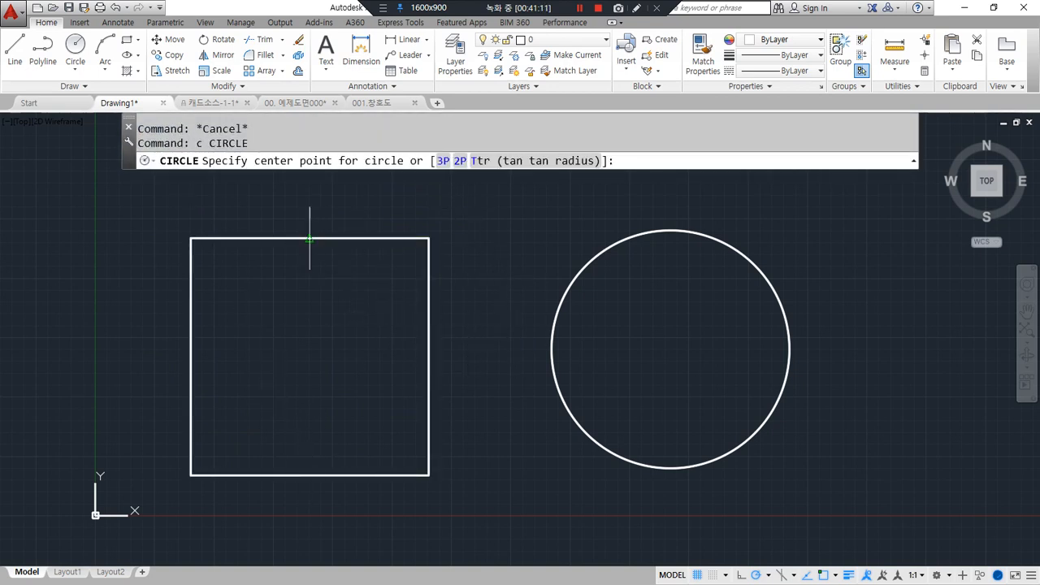
left_click(309, 238)
type("2")
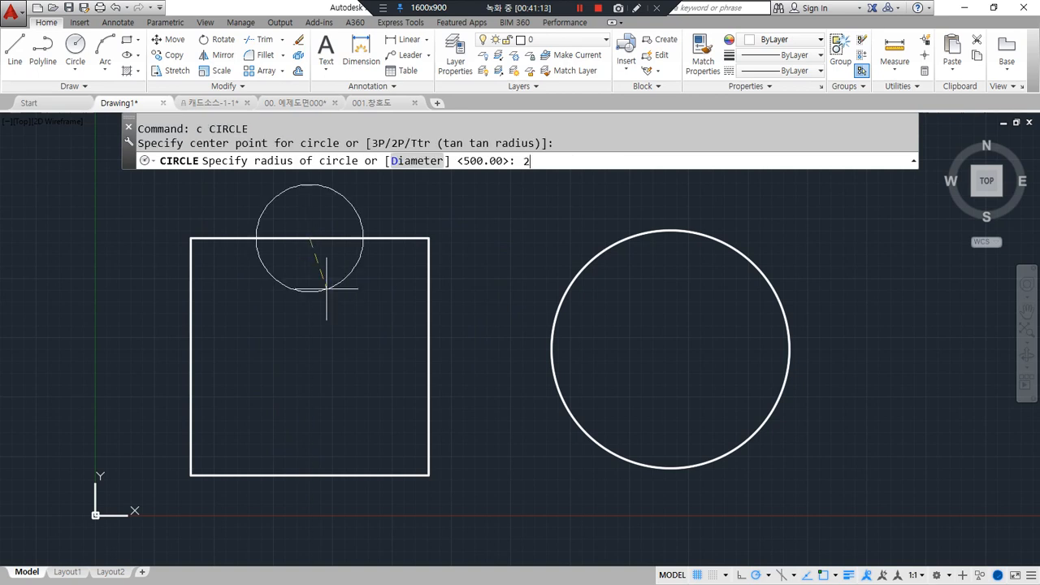
type("00")
key("Return")
key("Return")
left_click(425, 358)
type("250")
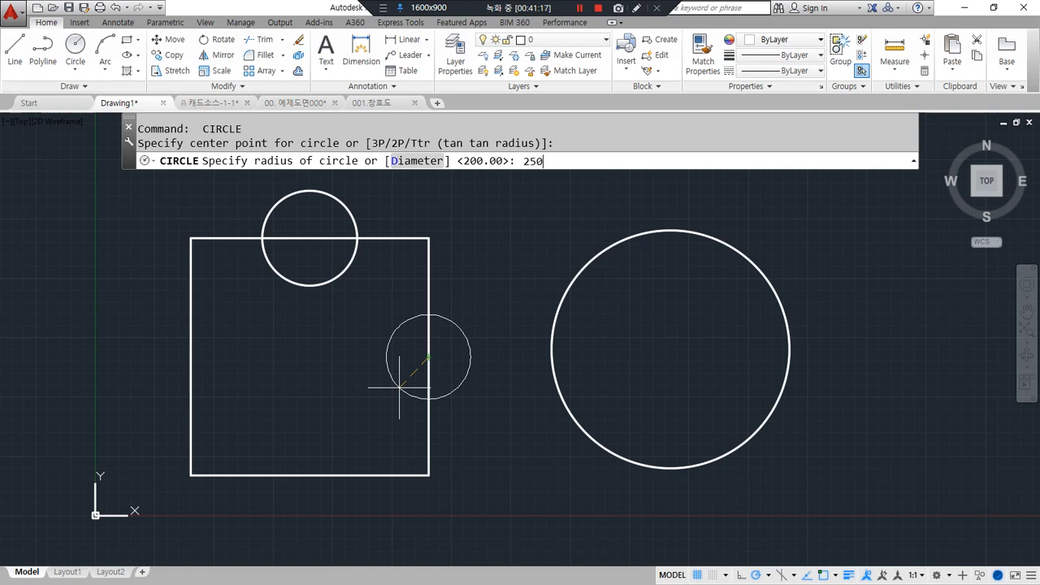
key("Return")
Step: Draw a circle of radius 300 at the midpoint of the square's bottom edge and one of radius 350 at its left edge's midpoint
key("Return")
left_click(290, 475)
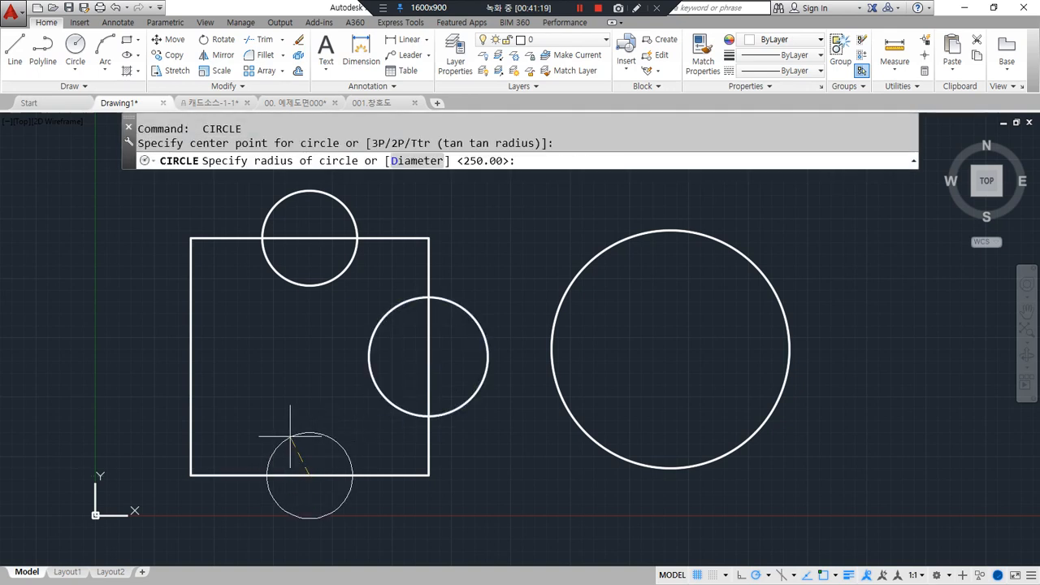
type("300")
key("Return")
key("Return")
left_click(190, 357)
type("350")
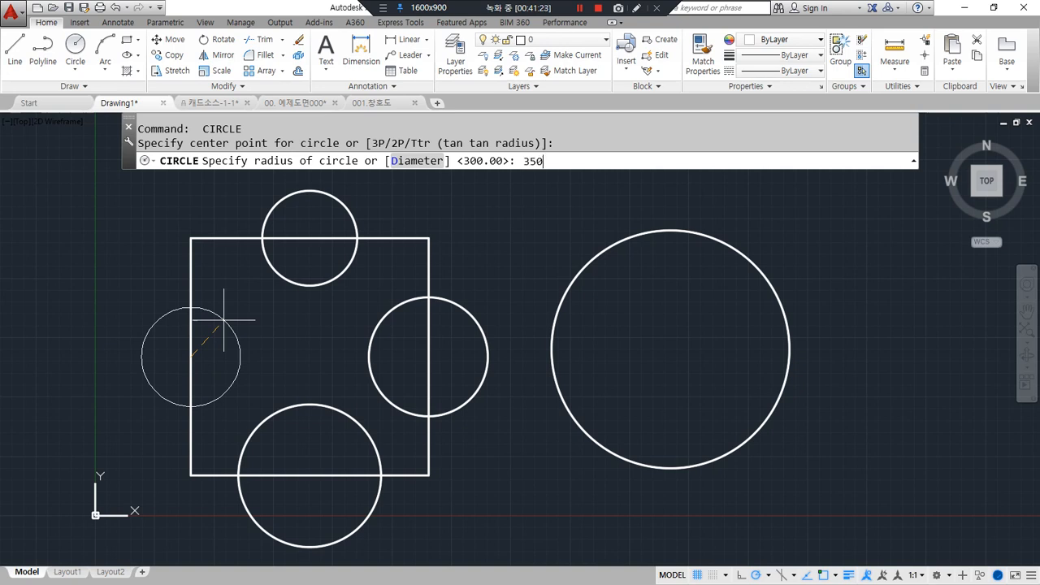
key("Return")
Step: Trim the square and its four circles into one outline, with inward arcs at top and bottom and outward arcs at left and right
type("tr")
key("Return")
key("Return")
left_click(322, 181)
left_click(306, 250)
left_click(342, 550)
left_click(311, 467)
left_click(444, 368)
left_click(367, 357)
left_click(313, 349)
left_click(166, 346)
key("Return")
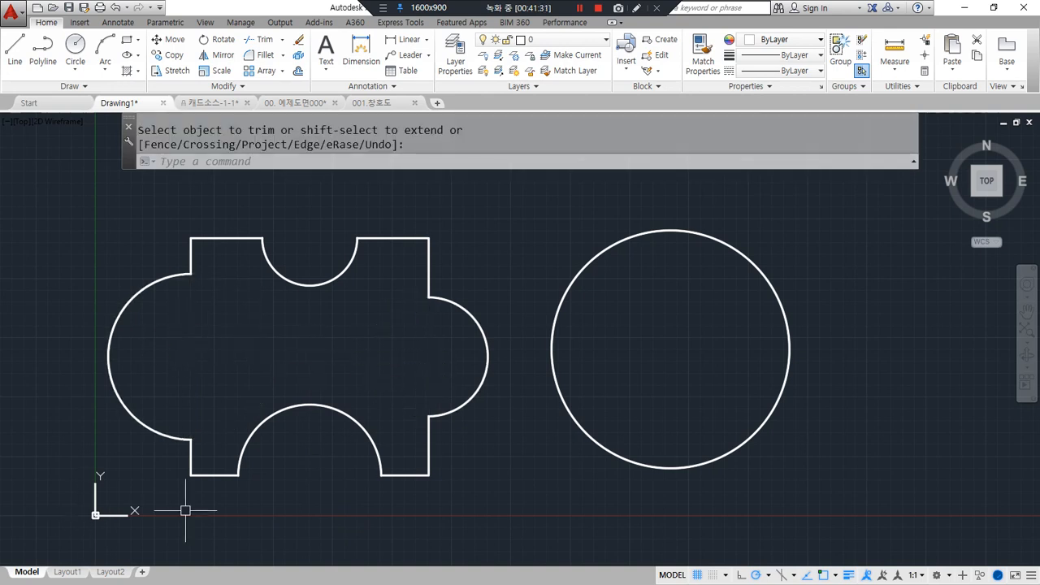
Step: Join all pieces of the trimmed outline into one polyline and select it to check the result
mouse_move(290, 542)
left_mouse_down()
mouse_move(46, 246)
mouse_move(541, 244)
mouse_move(303, 498)
left_mouse_up()
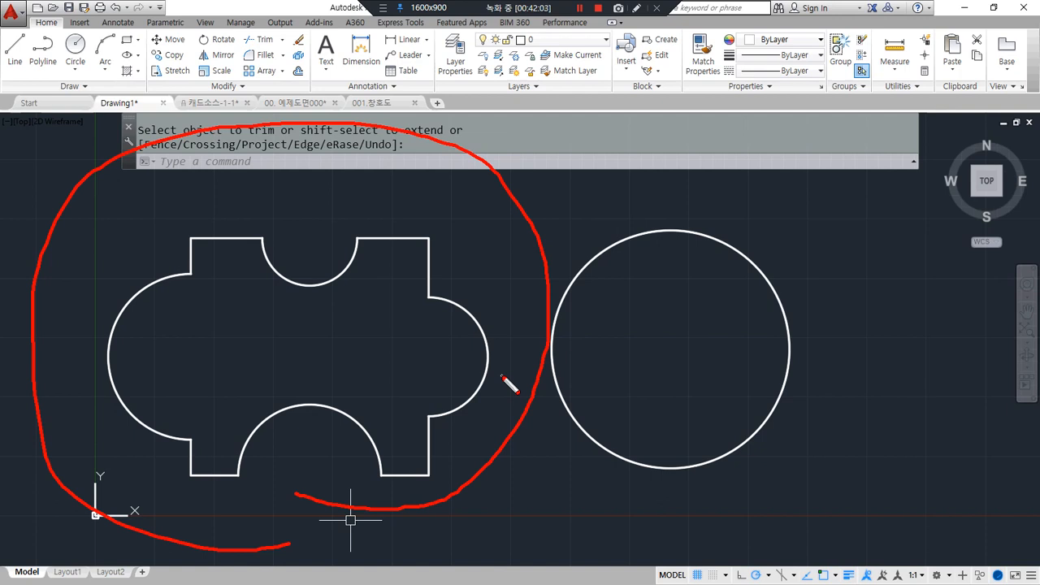
type("j")
key("Return")
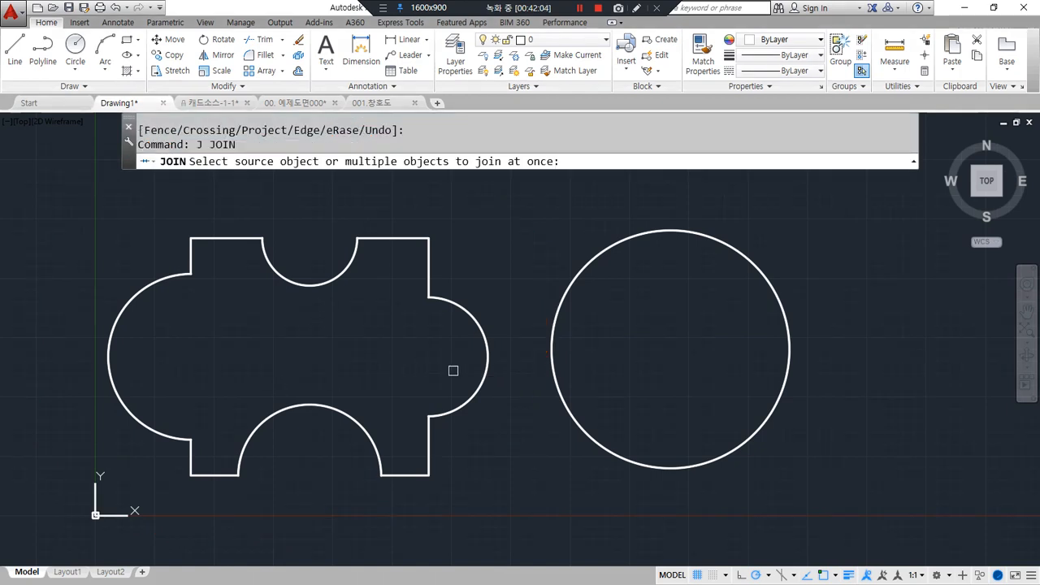
left_click(552, 531)
left_click(56, 185)
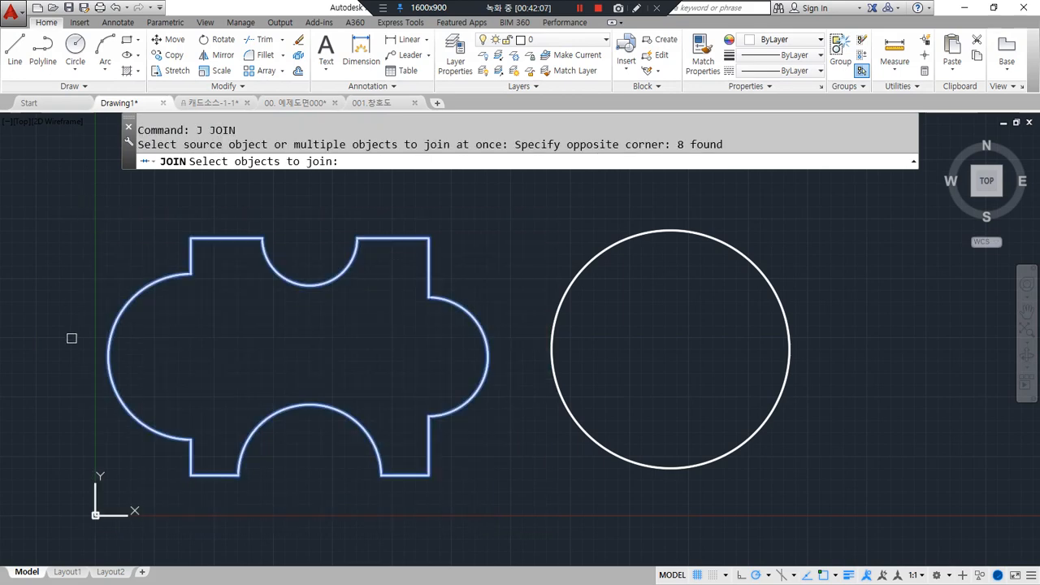
key("Return")
left_click(235, 238)
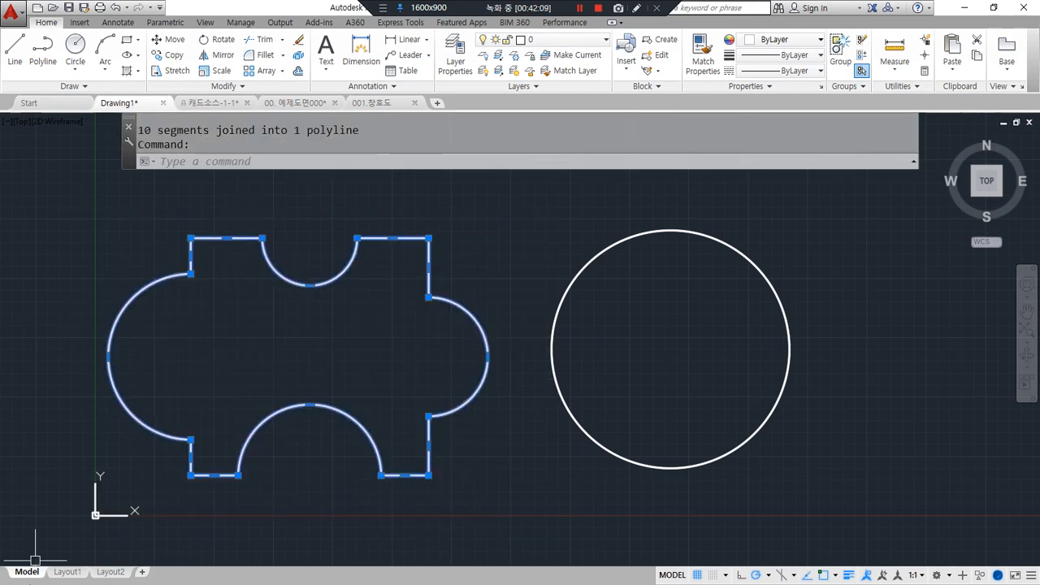
key("Escape")
Step: Measure the area and perimeter of the joined polyline outline with the AREA command's Object option
type("aa")
key("Return")
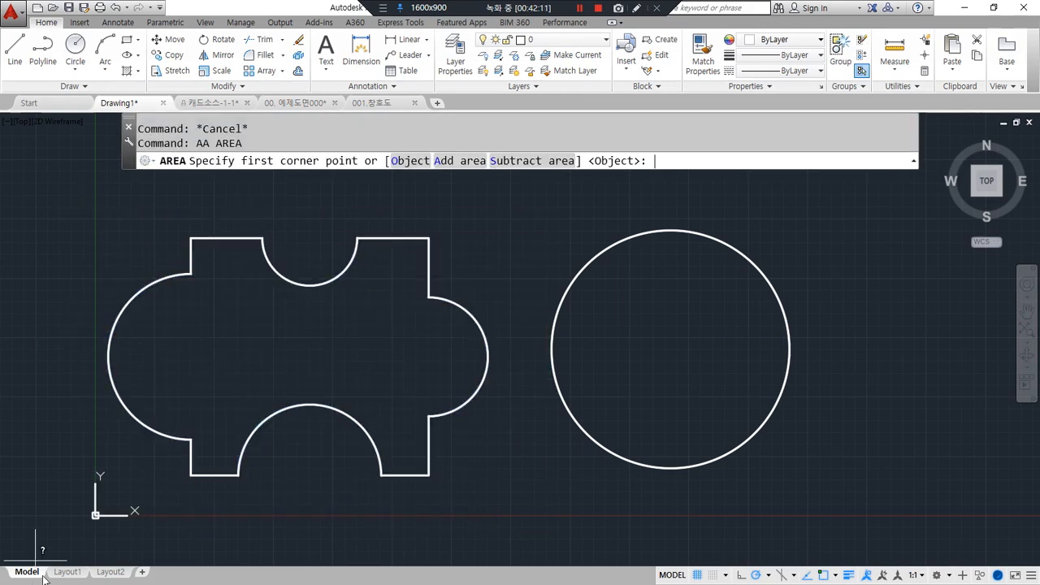
left_click(410, 161)
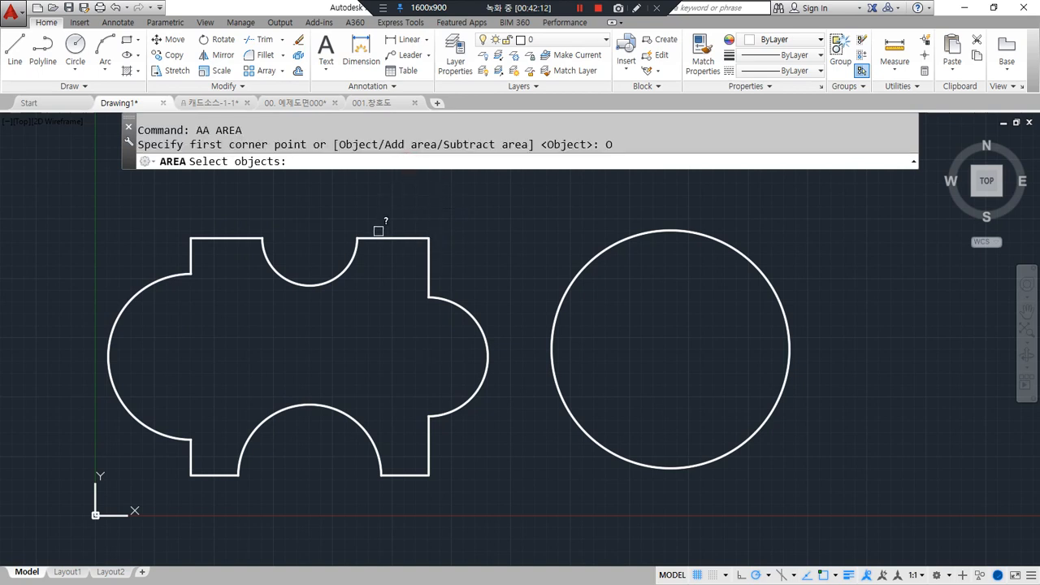
left_click(378, 237)
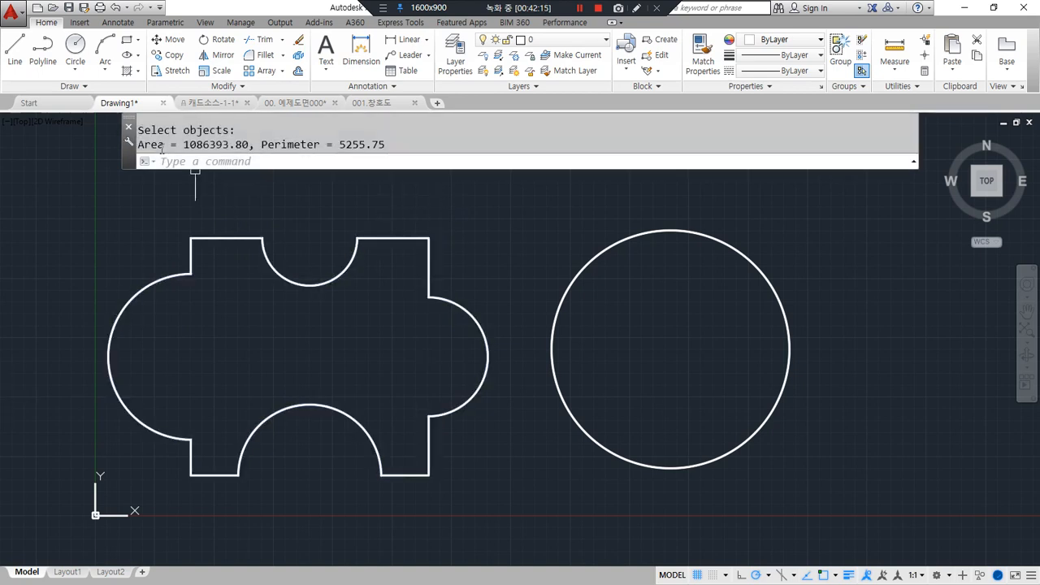
left_click_drag(137, 144, 404, 147)
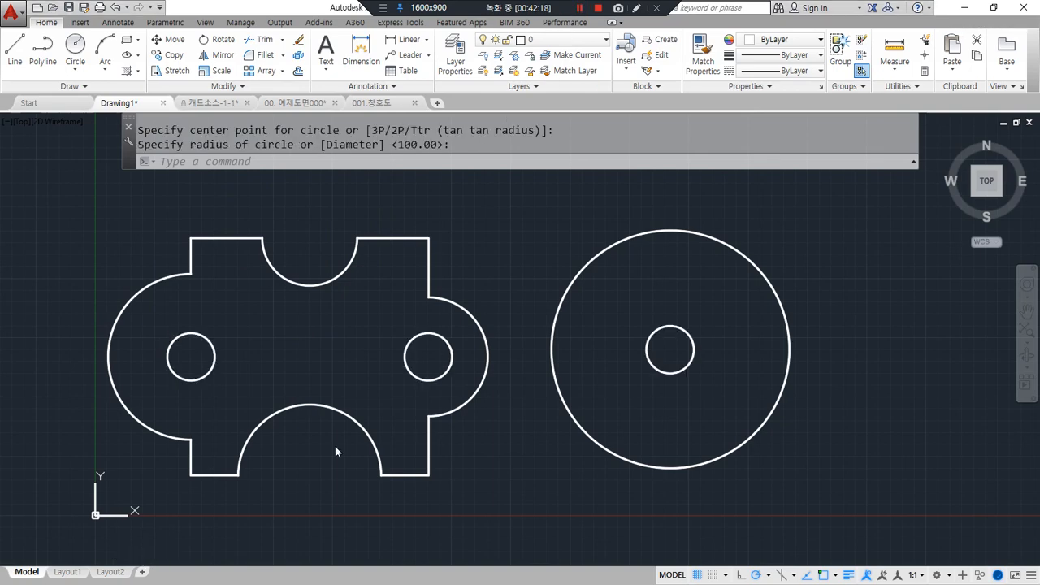
Step: Erase the three small circles: two inside the joined outline and one inside the large circle
mouse_move(213, 406)
left_mouse_down()
mouse_move(166, 307)
mouse_move(210, 402)
left_mouse_up()
mouse_move(443, 413)
left_mouse_down()
mouse_move(399, 406)
mouse_move(477, 364)
mouse_move(459, 406)
left_mouse_up()
key("Escape")
left_click(429, 355)
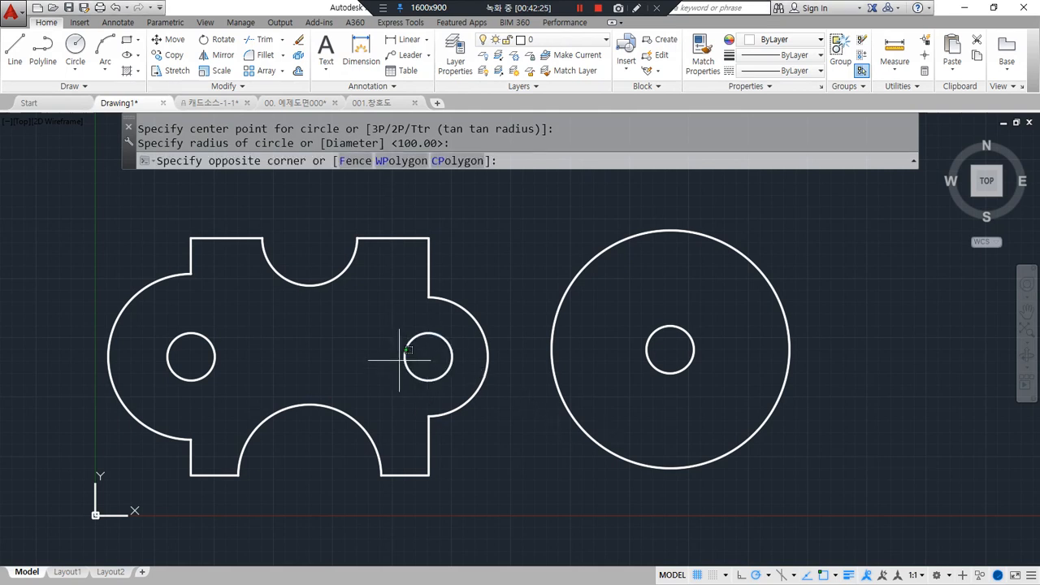
left_click(200, 351)
left_click(687, 366)
type("e")
key("Return")
Step: Measure the combined area of the joined outline and the large circle using AREA with Add area and Object
mouse_move(379, 335)
left_mouse_down()
mouse_move(345, 346)
mouse_move(378, 351)
left_mouse_up()
mouse_move(689, 340)
left_mouse_down()
mouse_move(674, 280)
mouse_move(687, 338)
left_mouse_up()
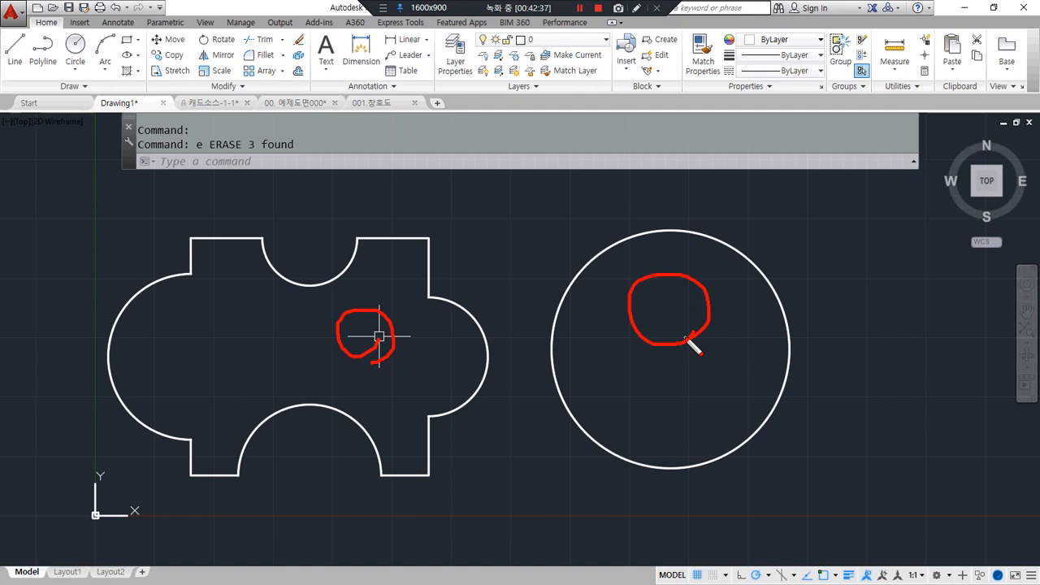
type("aa")
key("Return")
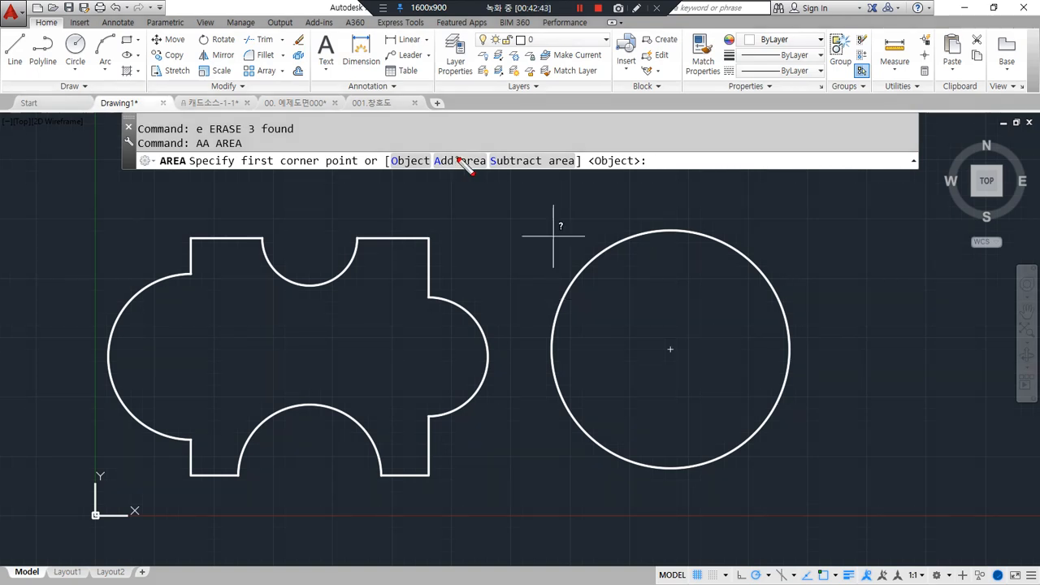
left_click_drag(431, 137, 431, 215)
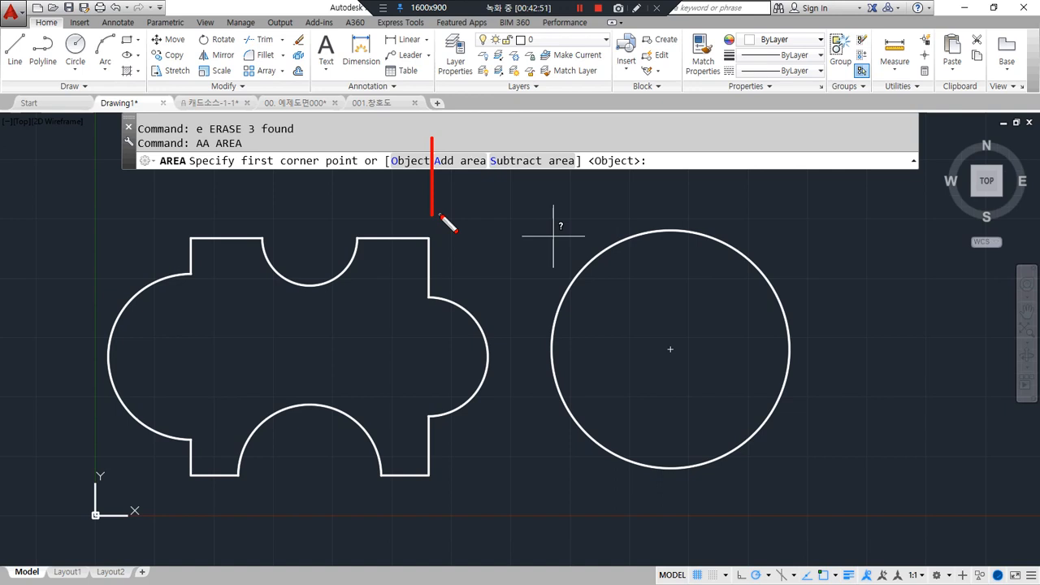
key("Escape")
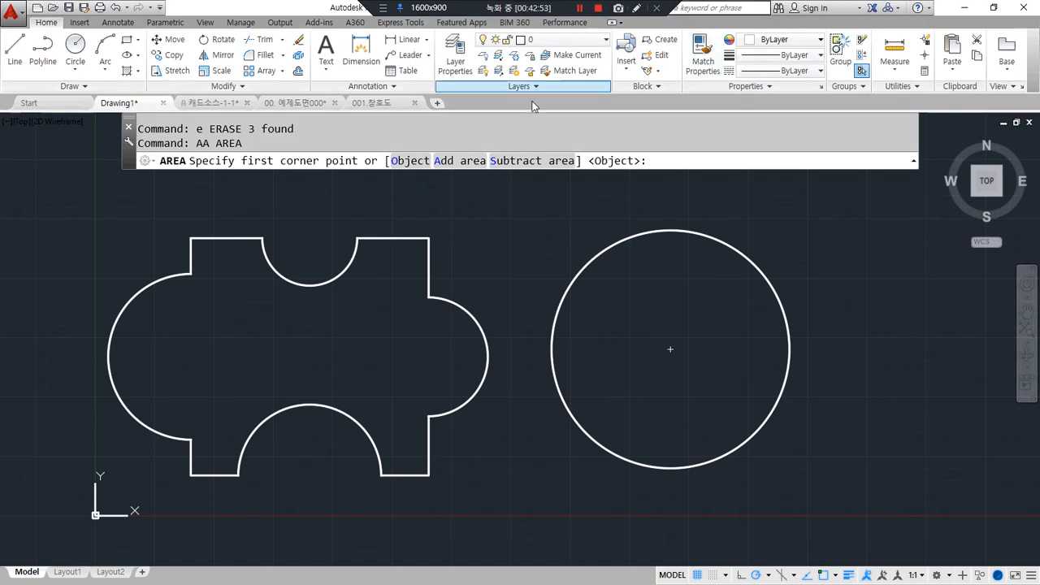
left_click(461, 161)
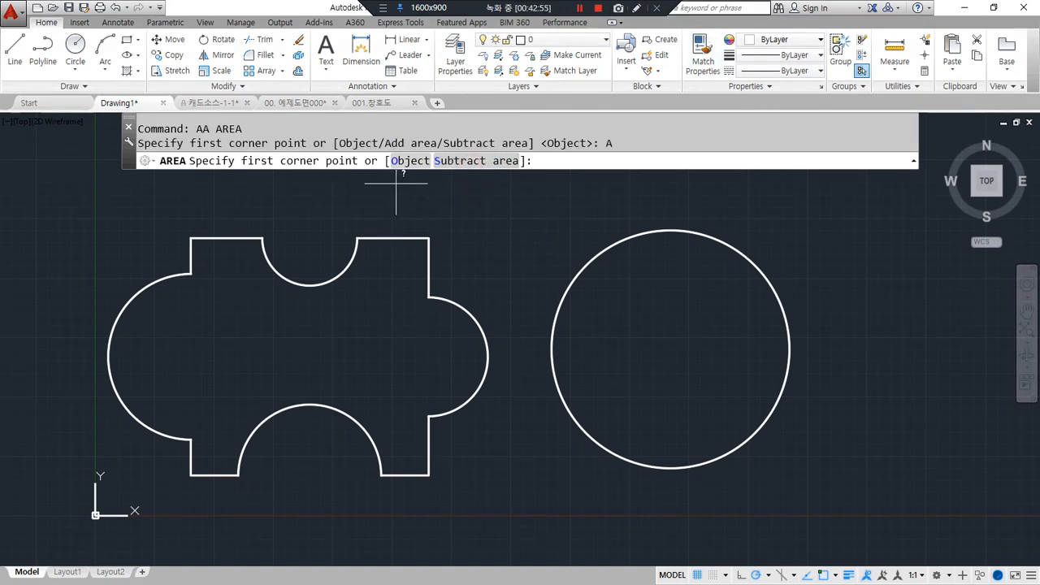
left_click_drag(430, 146, 430, 213)
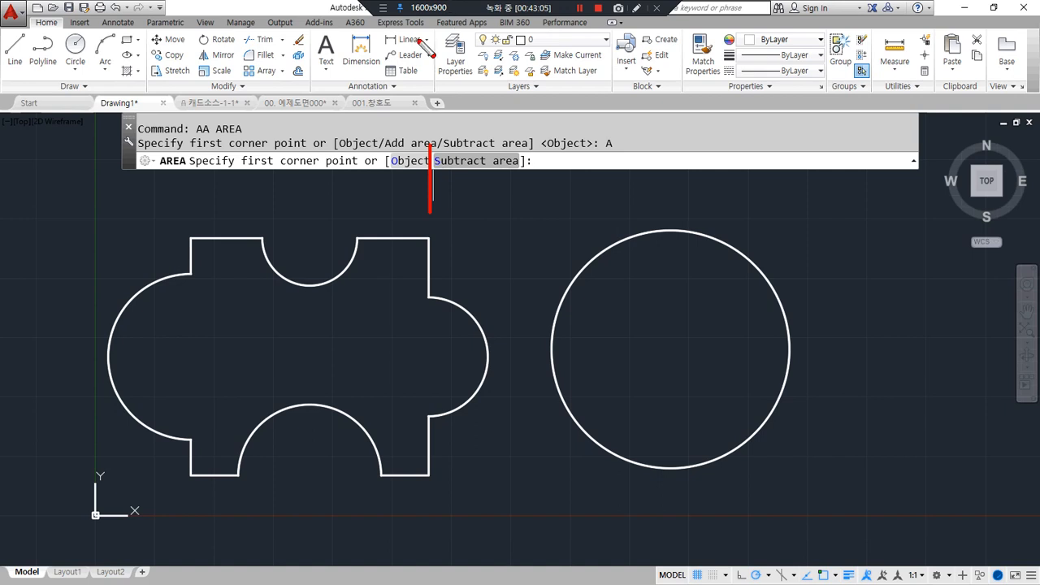
left_click(410, 161)
left_click(398, 237)
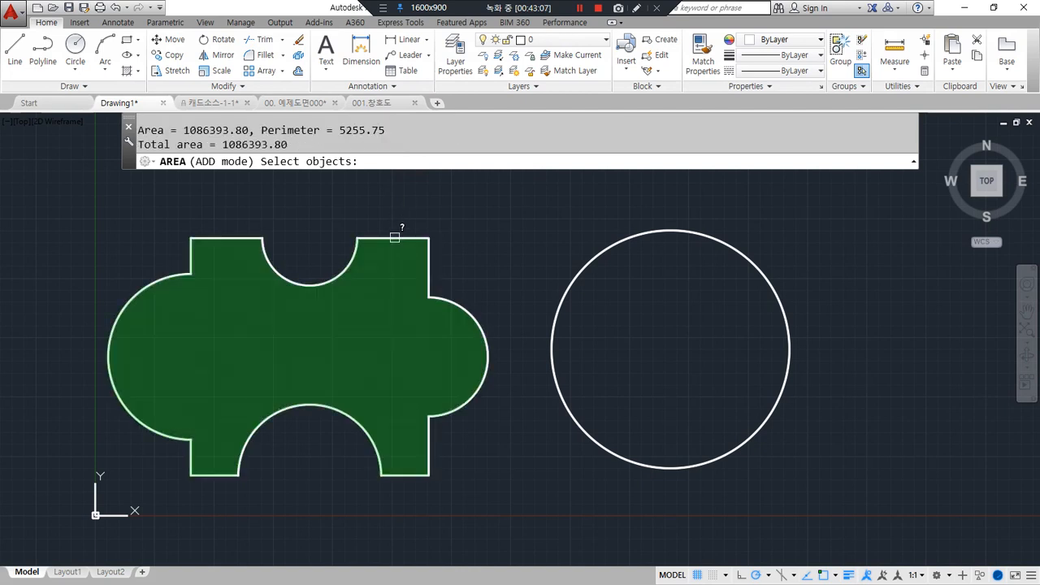
left_click(591, 257)
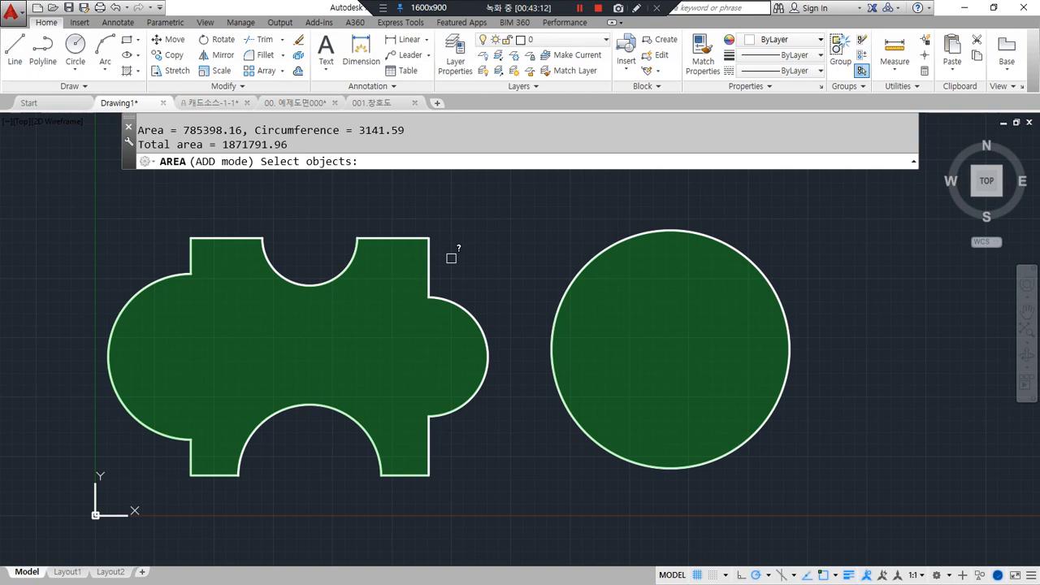
key("Return")
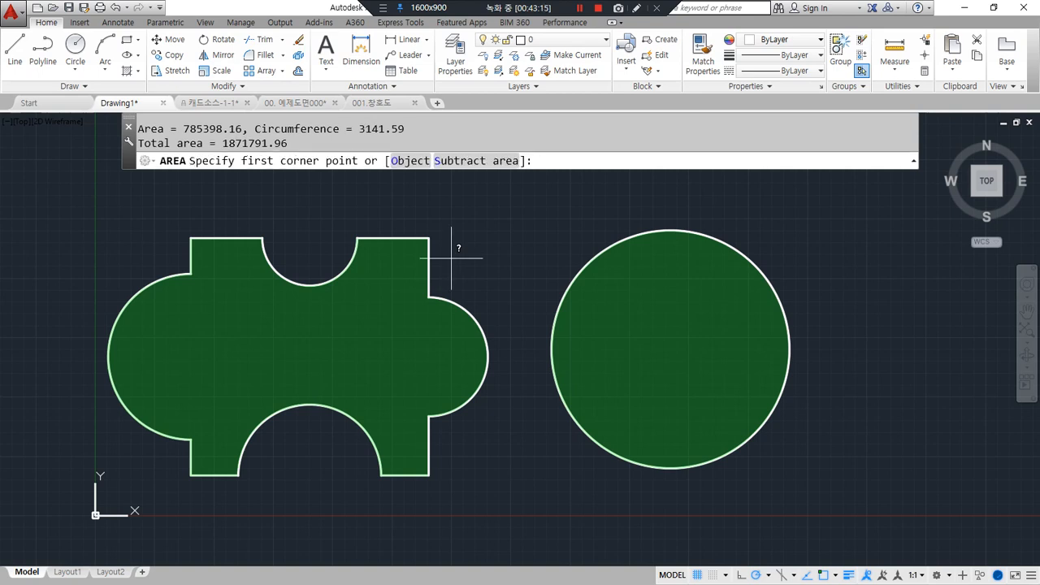
key("Return")
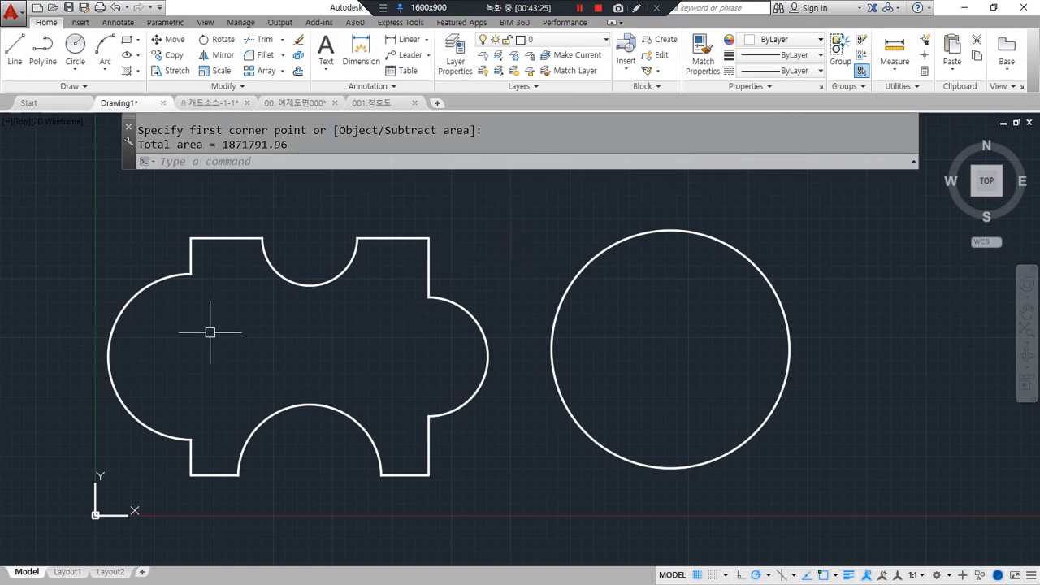
Step: Draw circles of radius 100 at the centers of the outline's left and right arcs
type("c")
key("space")
type("cen")
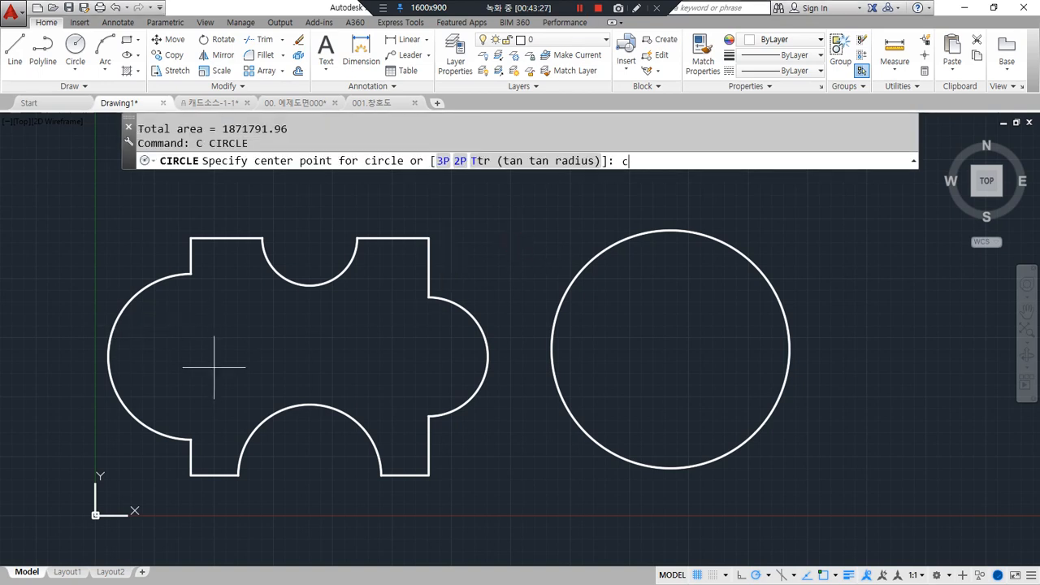
key("space")
left_click(138, 418)
type("100")
type("c")
key("Return")
type("cen")
key("space")
left_click(463, 395)
key("Return")
Step: Draw a circle of radius 100 at the center of the large circle
key("Return")
type("cen")
key("space")
left_click(575, 421)
key("Return")
Step: Draw circles of radius 100 at the centers of the outline's top and bottom arcs
key("Return")
type("cen")
key("space")
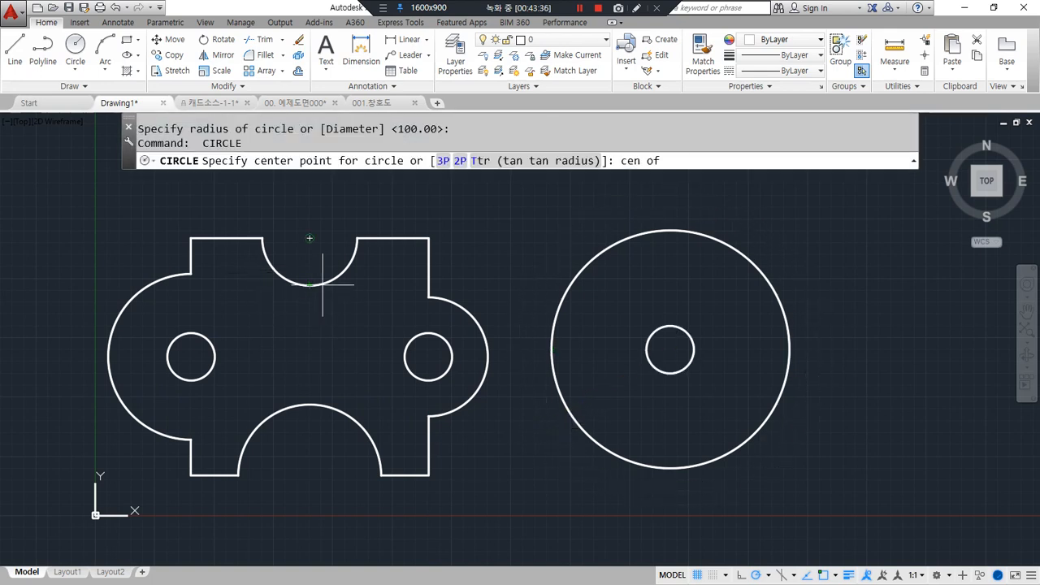
left_click(312, 285)
key("Return")
key("Return")
type("cen")
key("space")
left_click(315, 398)
key("Return")
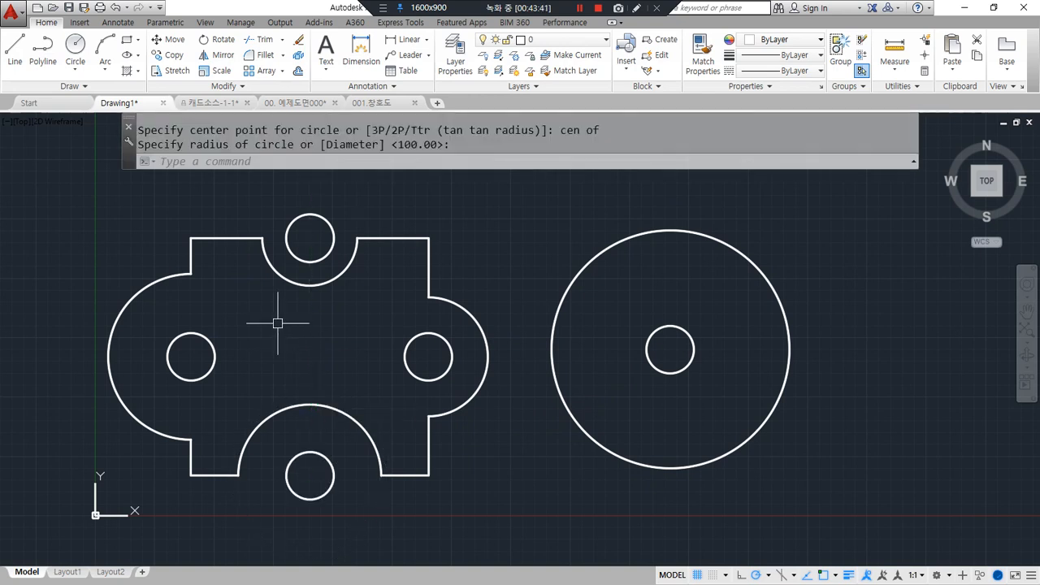
mouse_move(139, 343)
left_mouse_down()
mouse_move(327, 198)
mouse_move(557, 448)
mouse_move(232, 464)
mouse_move(243, 487)
left_mouse_up()
left_click_drag(318, 311, 326, 340)
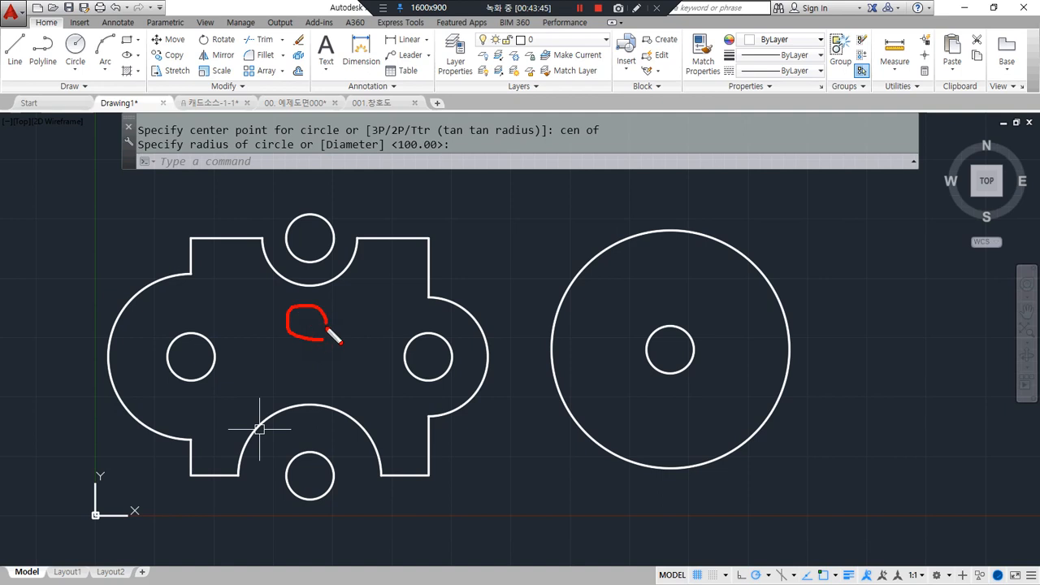
left_click_drag(310, 229, 332, 255)
left_click_drag(308, 462, 305, 481)
left_click_drag(583, 375, 579, 439)
left_click_drag(211, 323, 168, 381)
left_click_drag(167, 324, 221, 379)
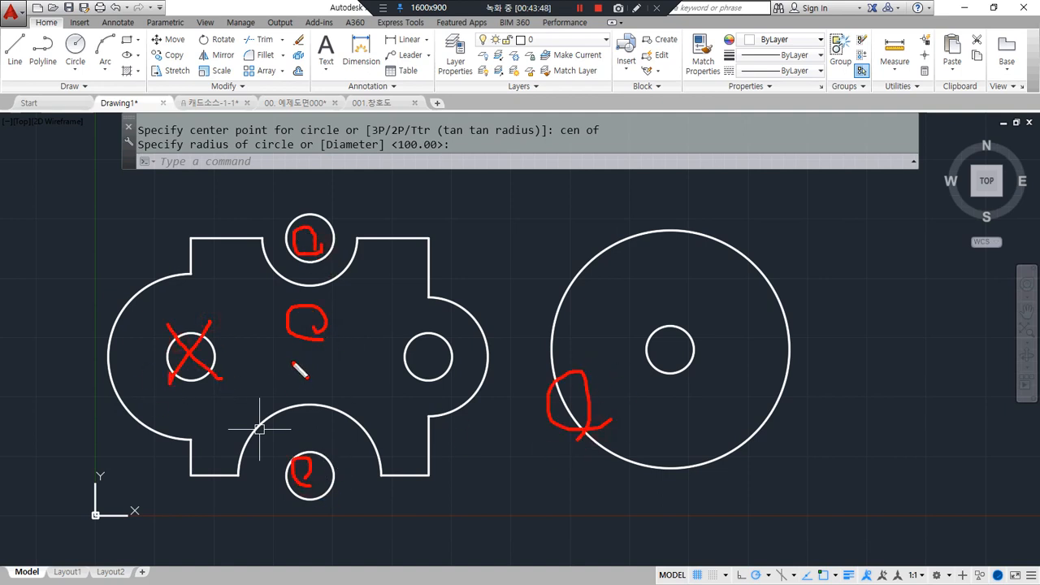
left_click_drag(449, 334, 411, 380)
left_click_drag(401, 326, 452, 371)
left_click_drag(700, 322, 640, 361)
left_click_drag(641, 315, 688, 377)
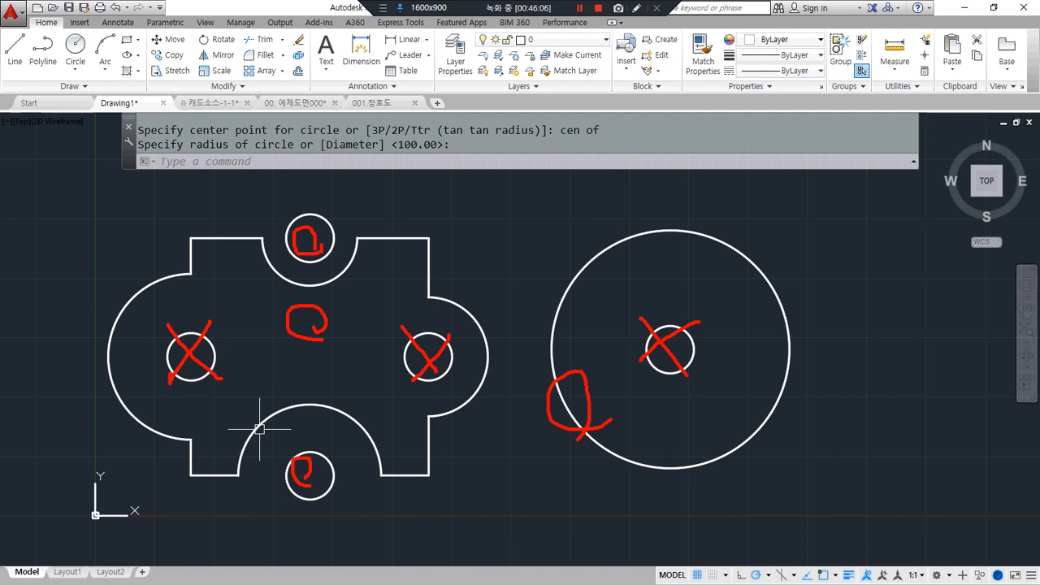
key("Escape")
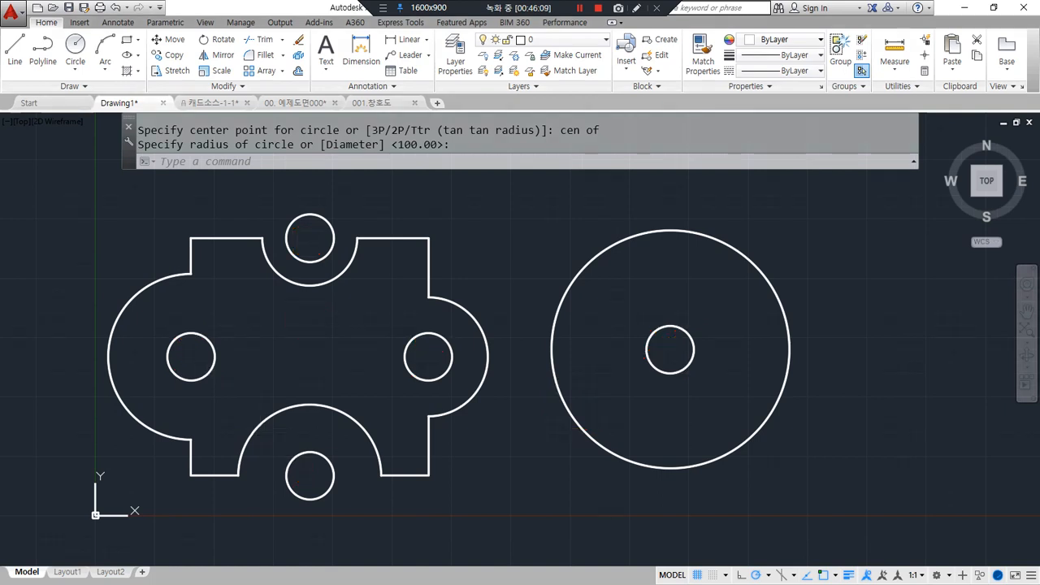
key("Return")
key("Return")
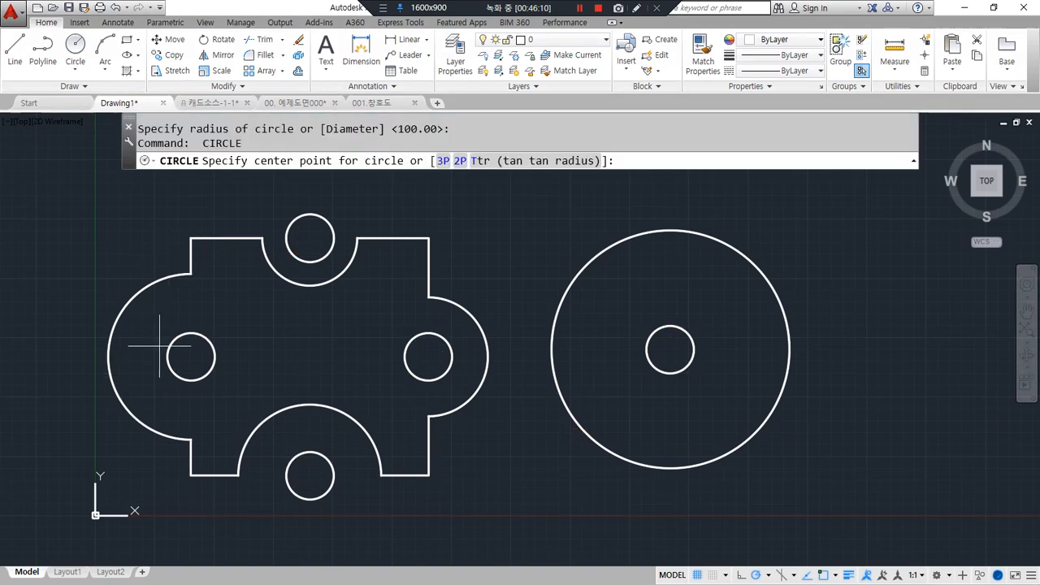
key("Escape")
key("Escape")
Step: Add the areas of the joined outline, the small circles above and below it, and the large circle with AREA
type("AA")
key("Return")
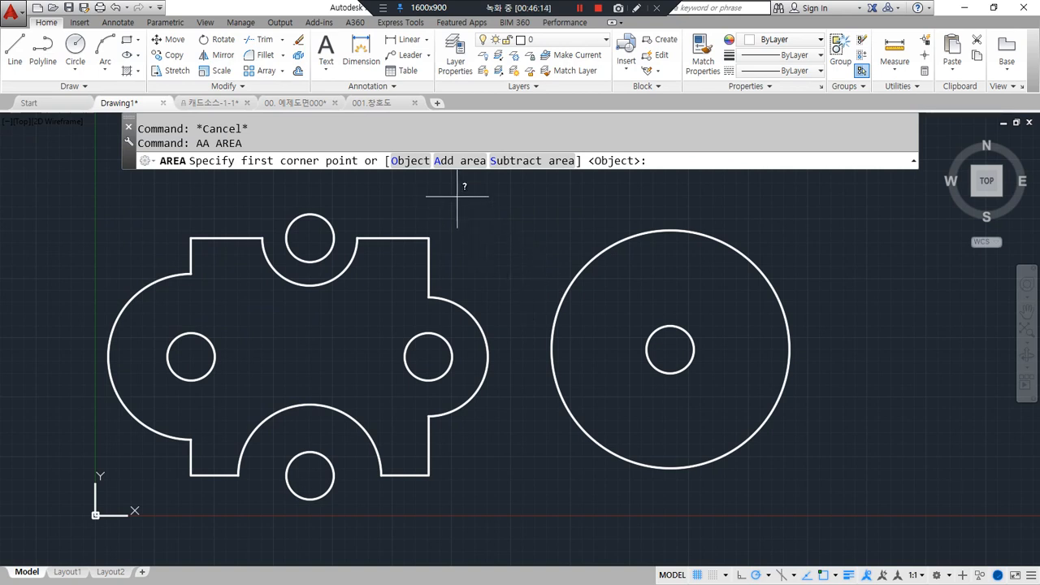
mouse_move(461, 182)
left_mouse_down()
mouse_move(446, 156)
mouse_move(485, 168)
left_mouse_up()
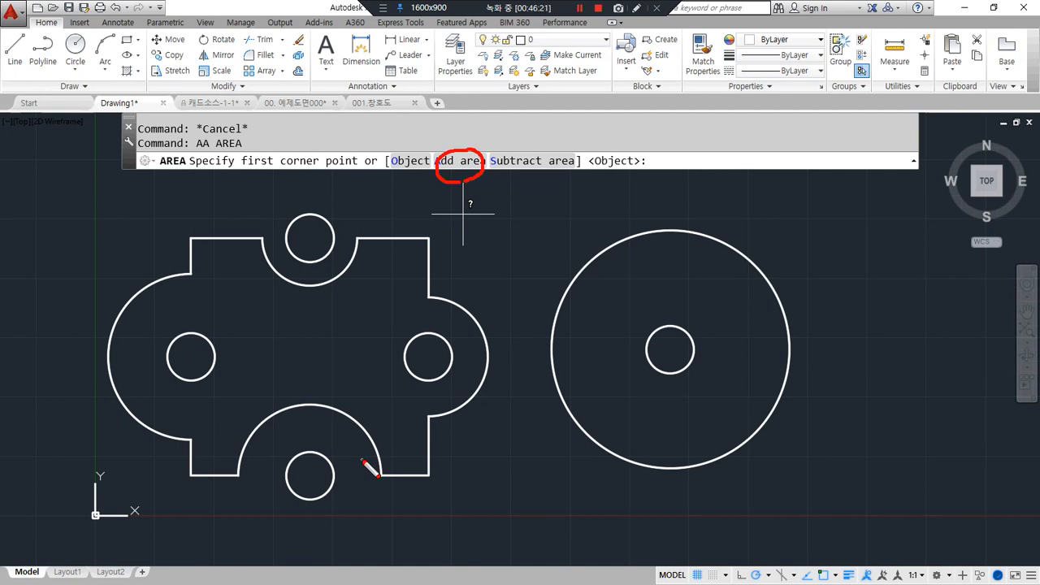
left_click(459, 161)
left_click(410, 161)
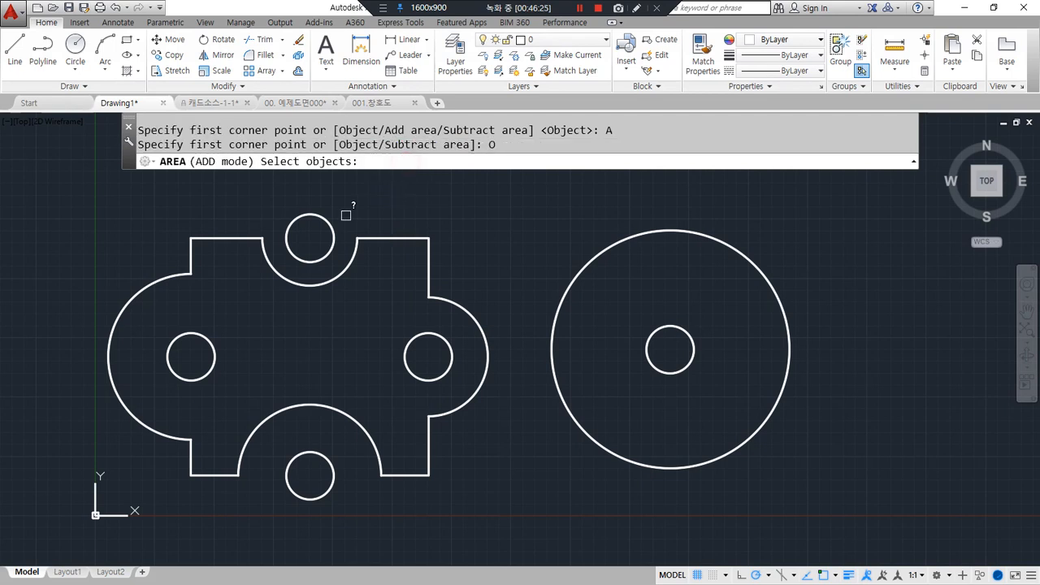
left_click(332, 220)
left_click(309, 284)
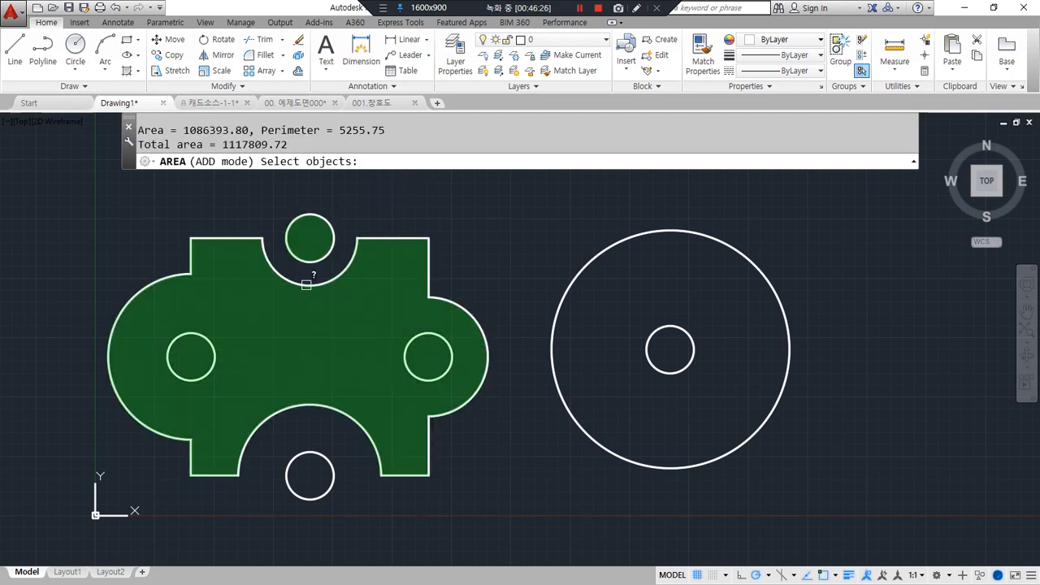
left_click(309, 451)
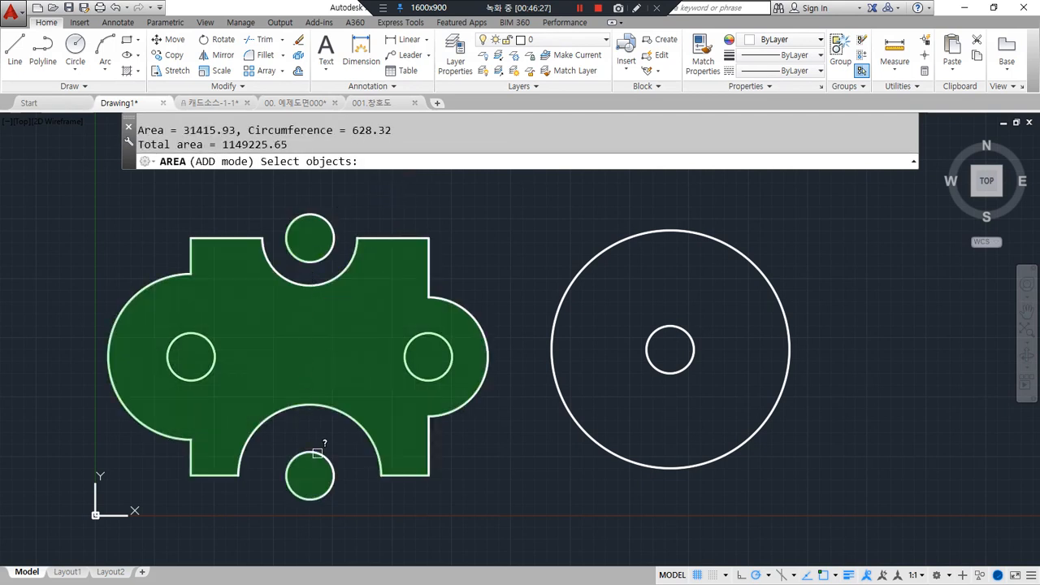
left_click(575, 417)
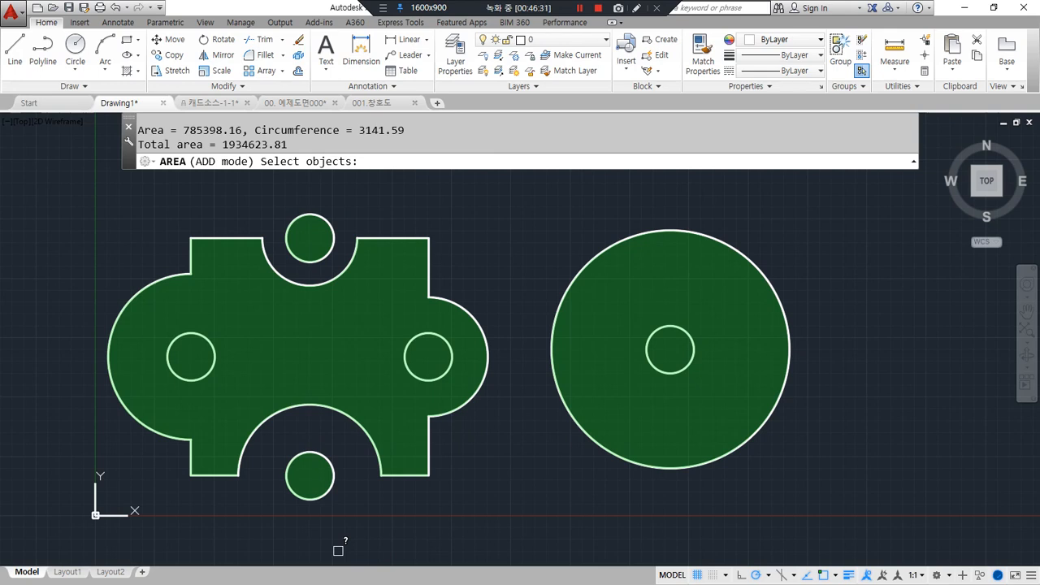
key("Return")
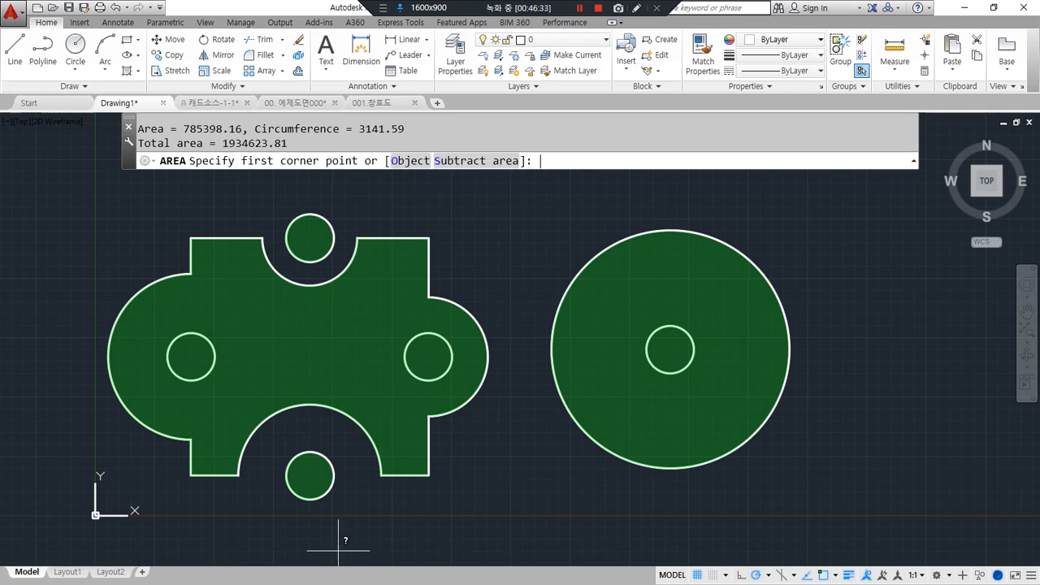
Step: Subtract the three inner small circles from the running area and finish AREA to get the net total
left_click(485, 161)
left_click(409, 160)
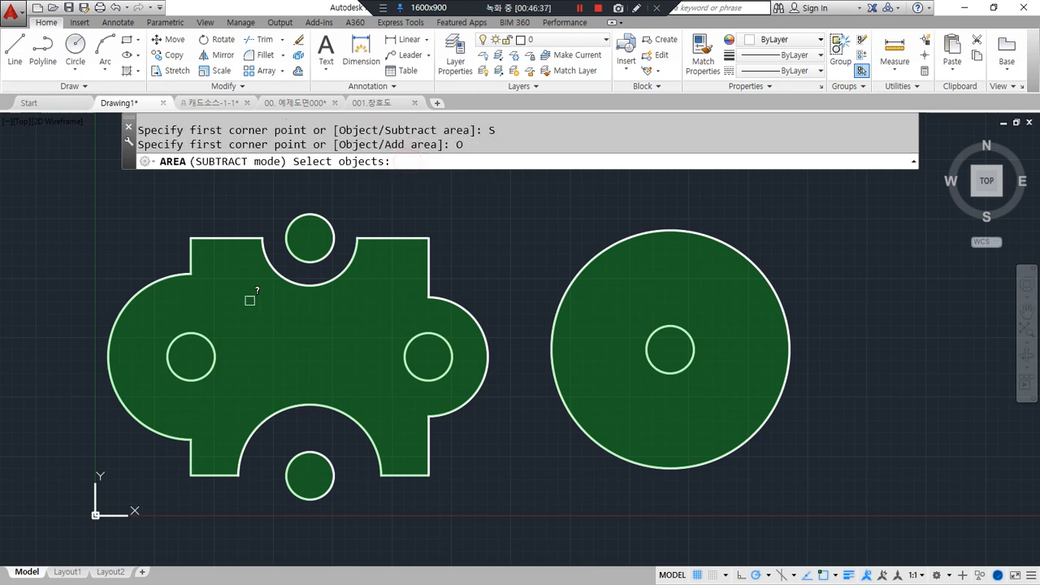
left_click(207, 340)
left_click(410, 341)
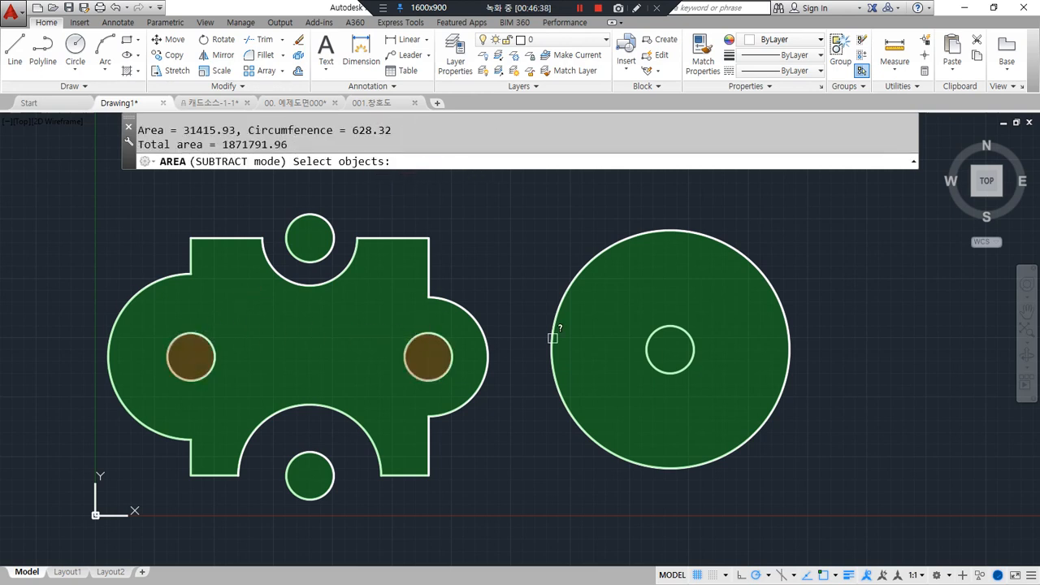
left_click(671, 326)
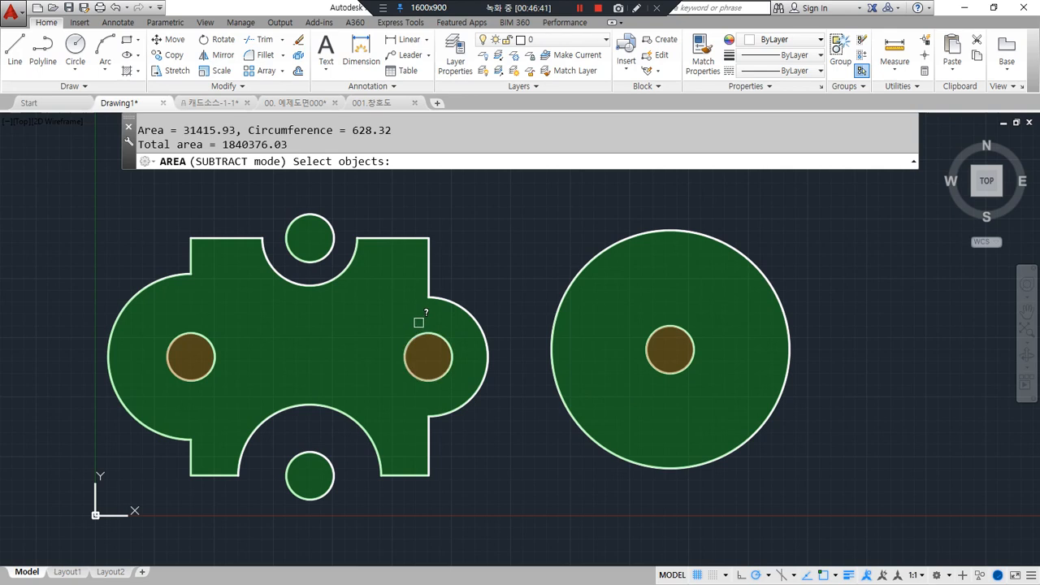
key("Return")
key("Return")
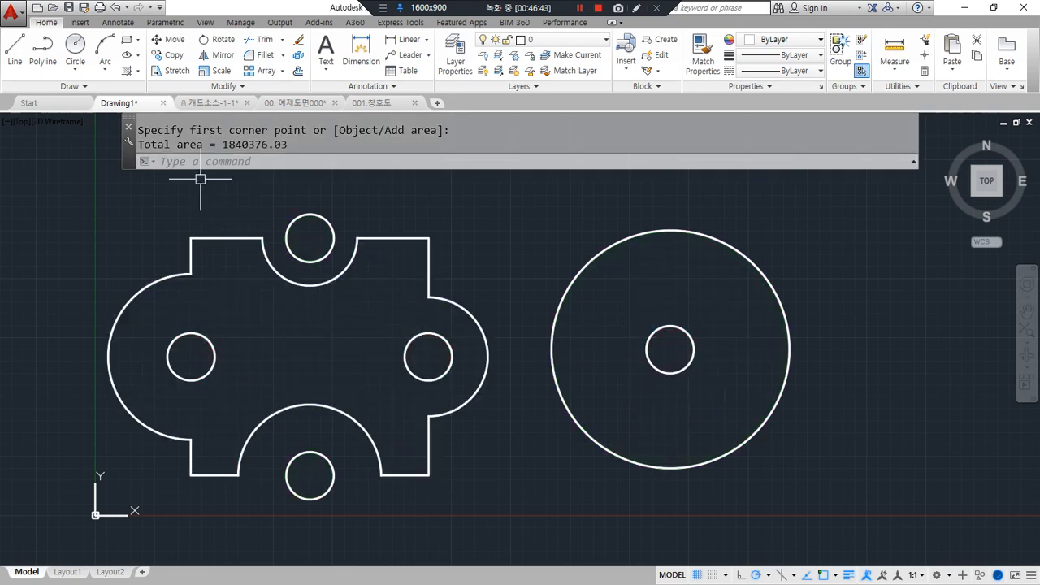
left_click_drag(119, 155, 374, 154)
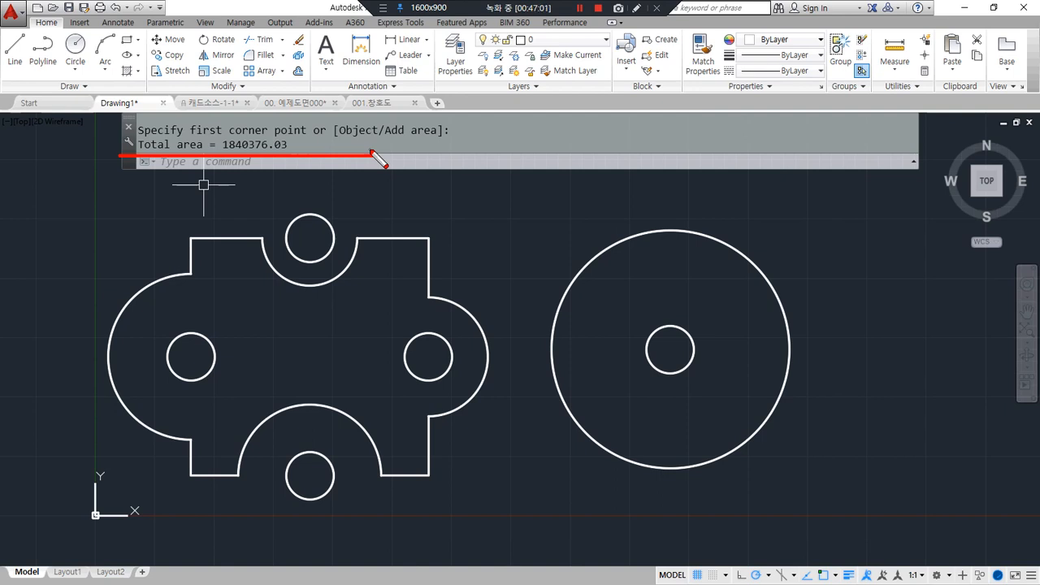
Step: Switch to the Notepad lesson notes and write "중량 m³" on the blank line below the 1m² conversion
key("alt+Tab")
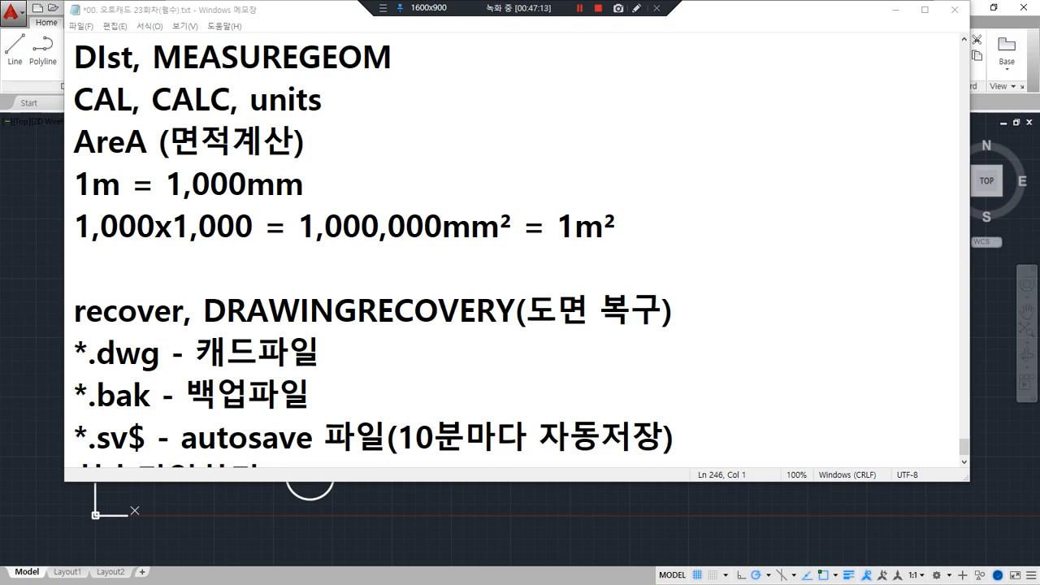
left_click(317, 250)
type("주")
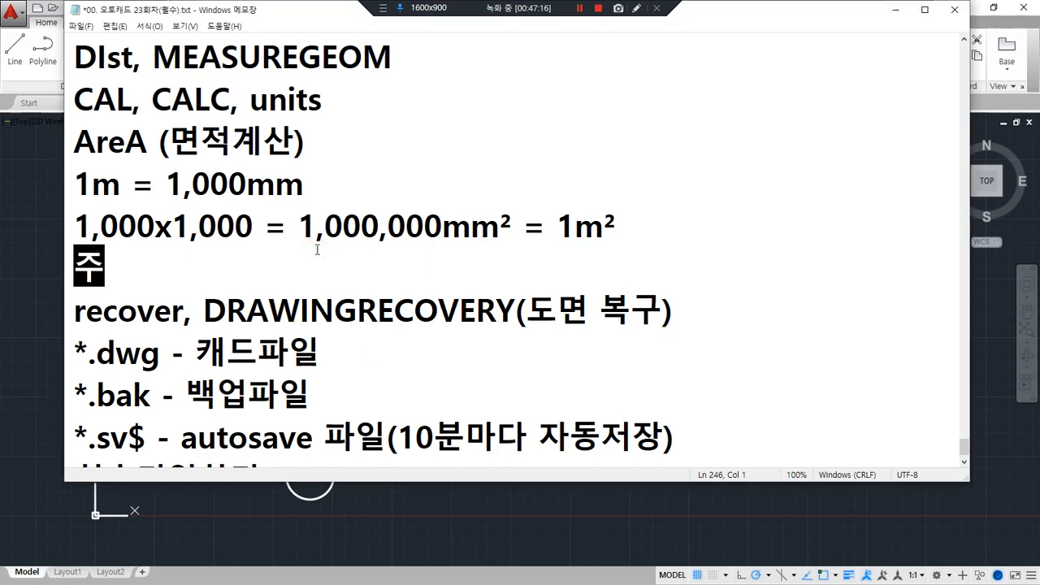
type("중량 ")
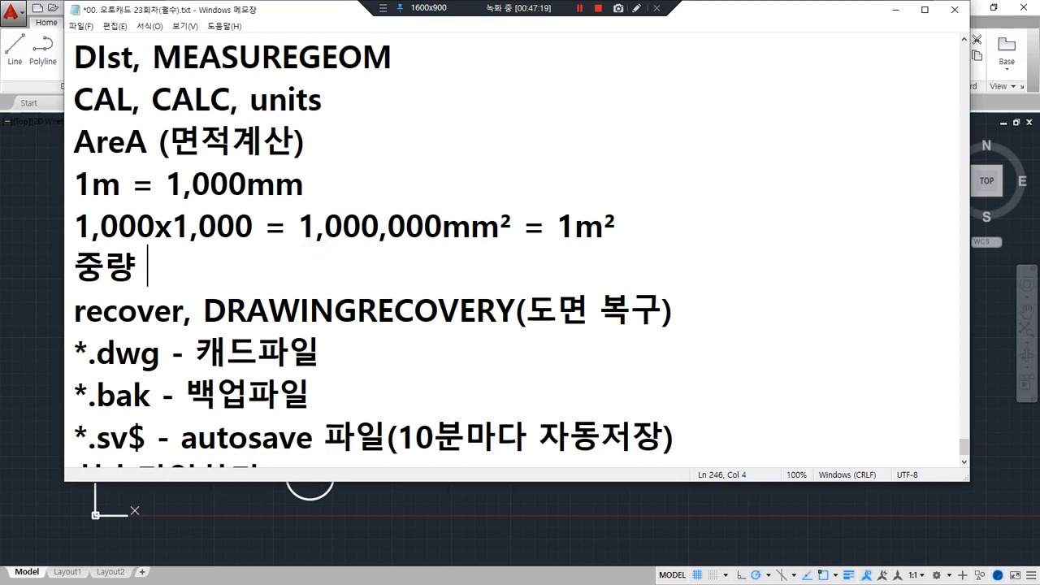
type("m")
key("super+period")
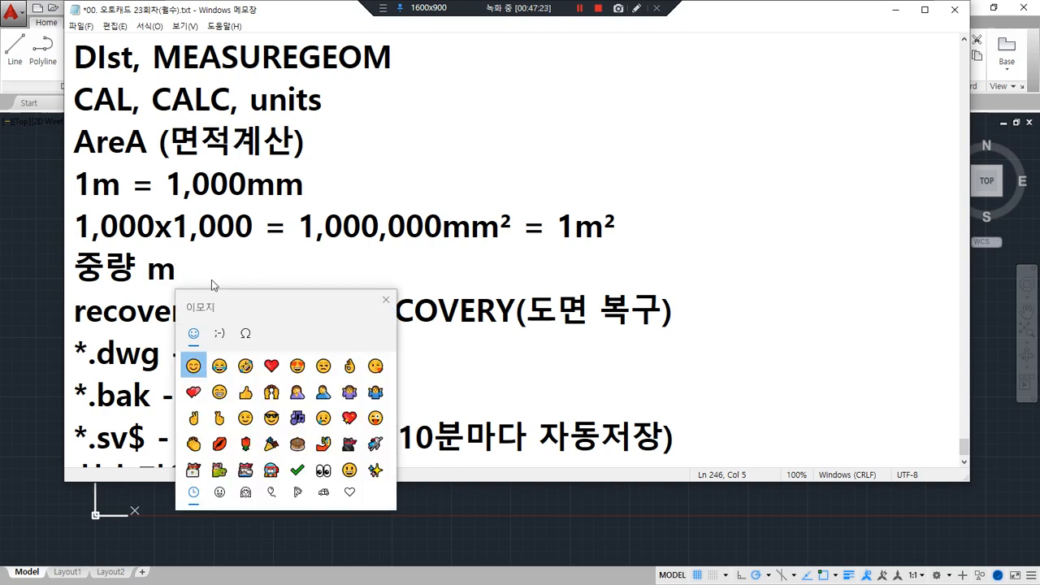
left_click(240, 345)
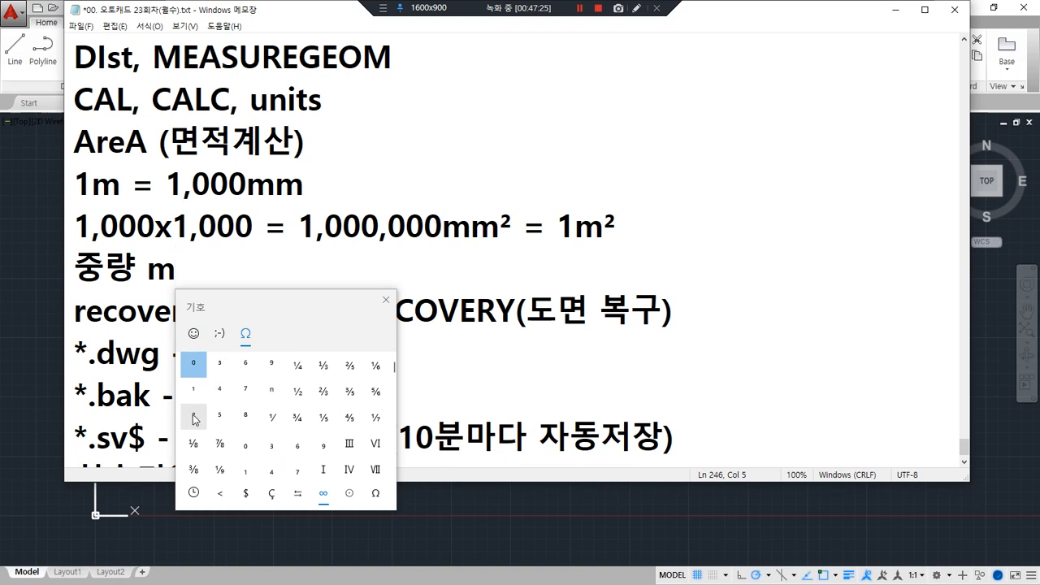
left_click(219, 362)
left_click(386, 300)
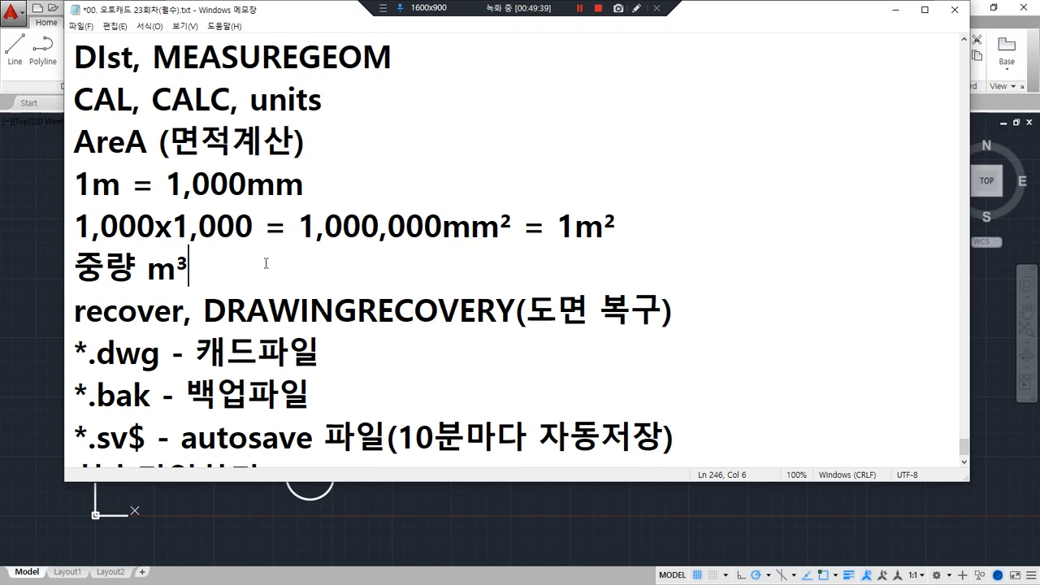
Step: Widen the gap before m³ and extend the 중량 line with "x 비중"
key("Left")
key("Left")
key("End")
type("x 빛")
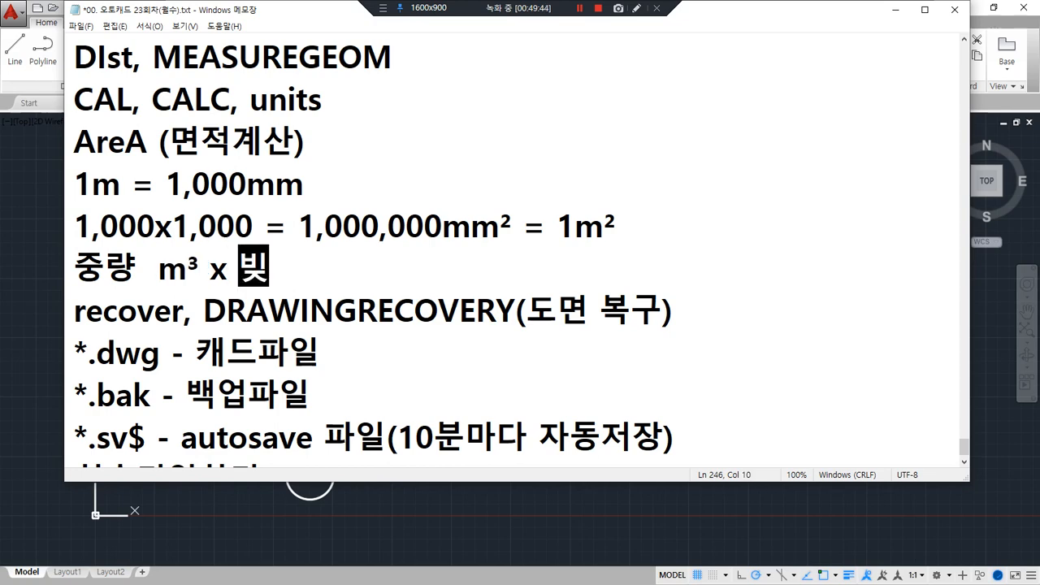
type("중")
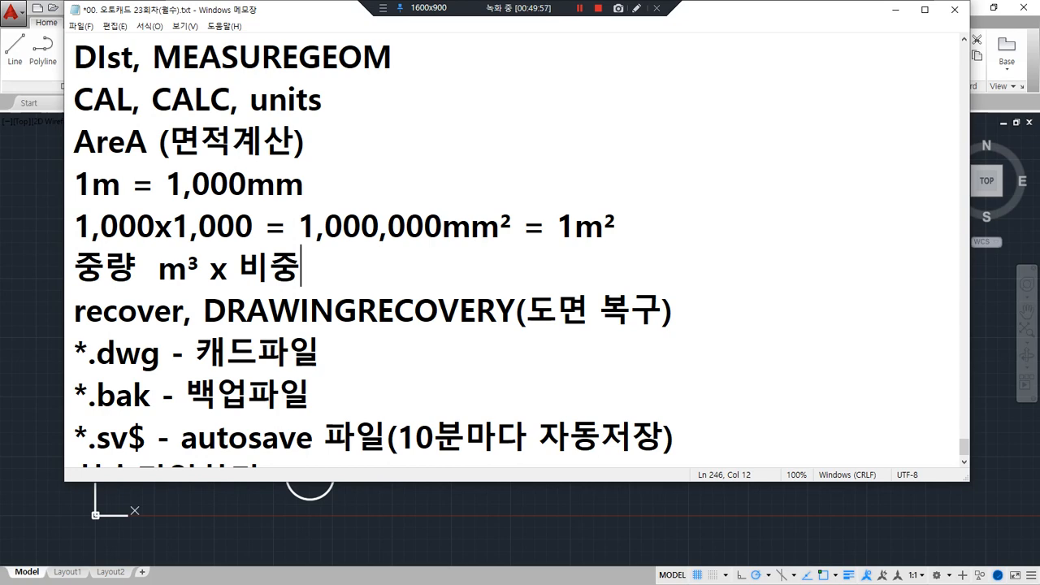
Step: Add "(1cm³ = 1 7.8)" after 비중, reusing the superscript ³ from the same line
type("(1cm")
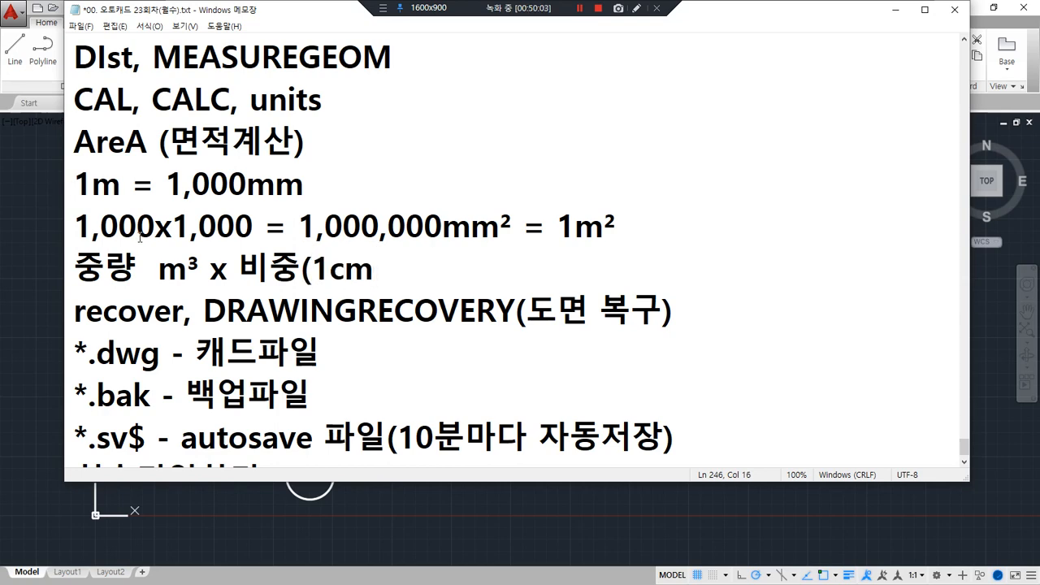
left_click_drag(202, 269, 187, 268)
key("ctrl+c")
left_click(385, 269)
key("ctrl+v")
type(")")
key("Left")
type("= 1")
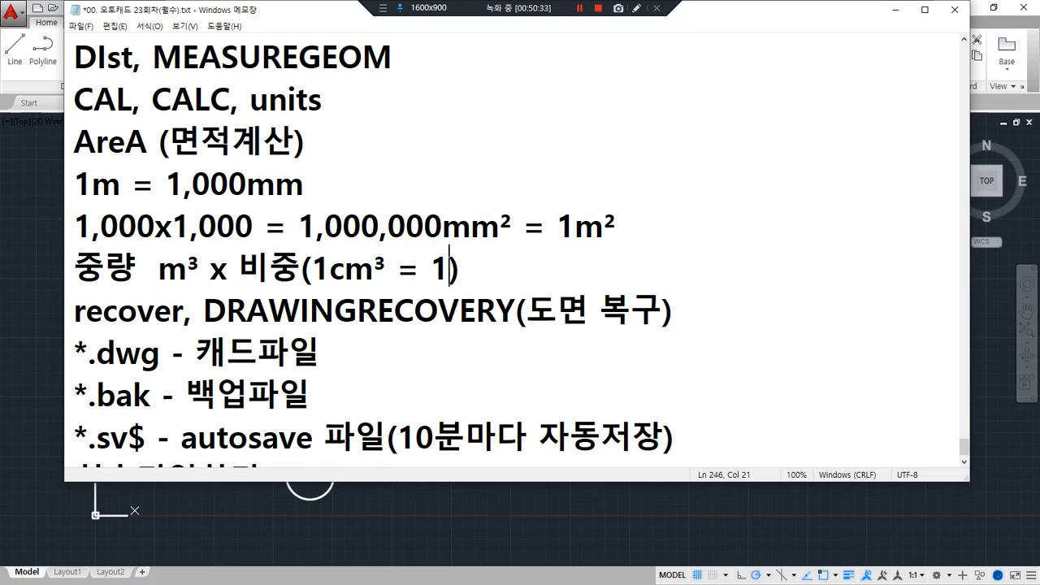
type("7.8")
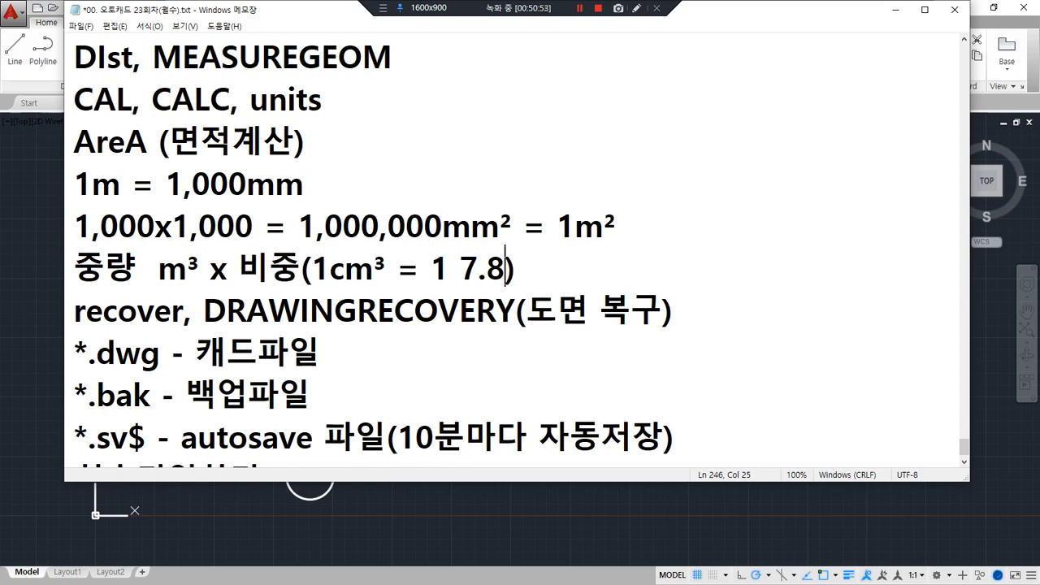
key("Return")
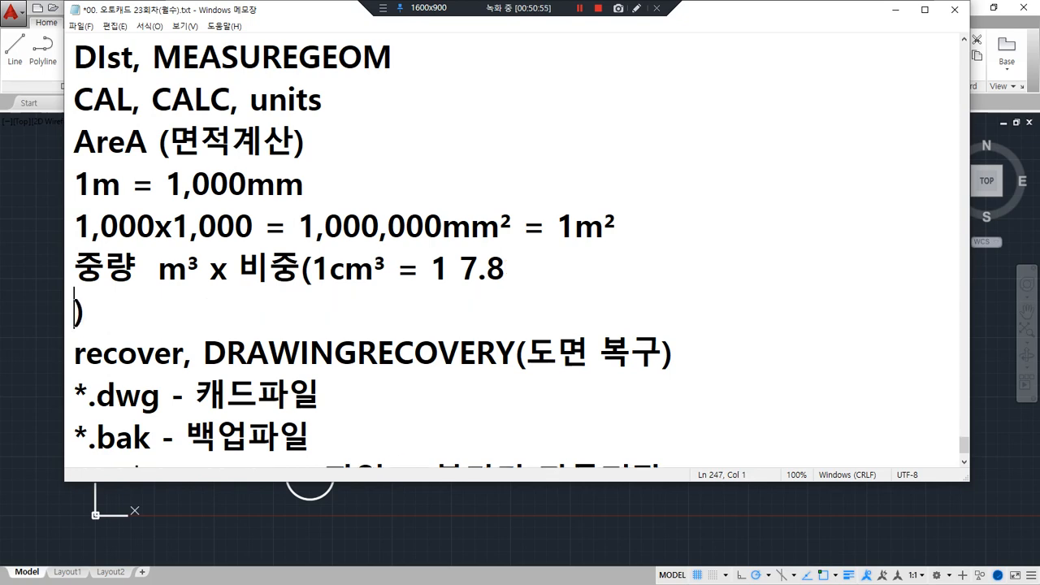
key("BackSpace")
Step: Add separate lines below the 중량 line reading "1자", "1인", "1피트" and "1평"
key("End")
key("Return")
type("1자")
key("Return")
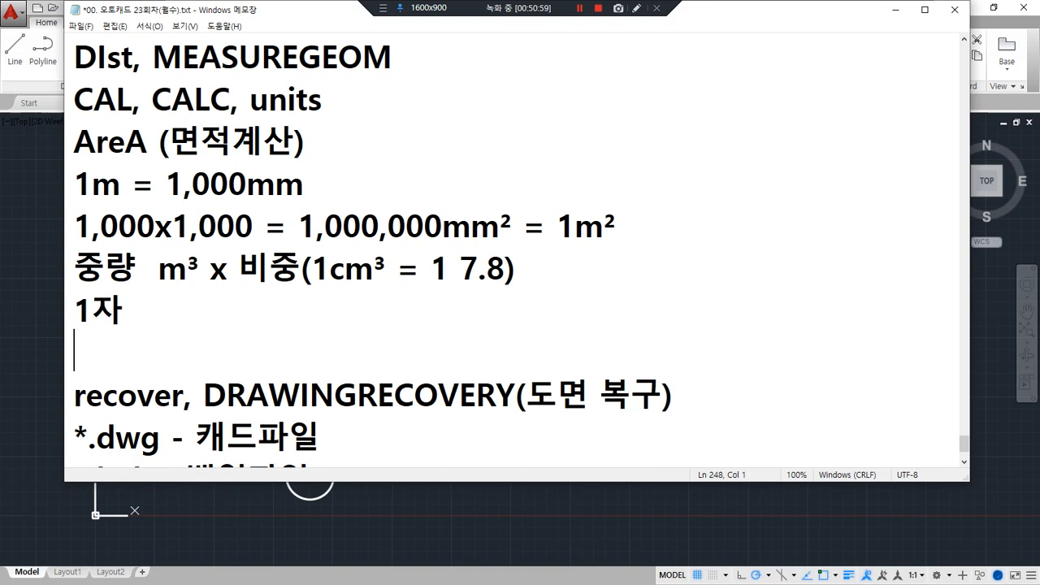
type("1피트")
key("Up")
key("Return")
type("1인")
key("Down")
key("End")
key("Return")
type("1평")
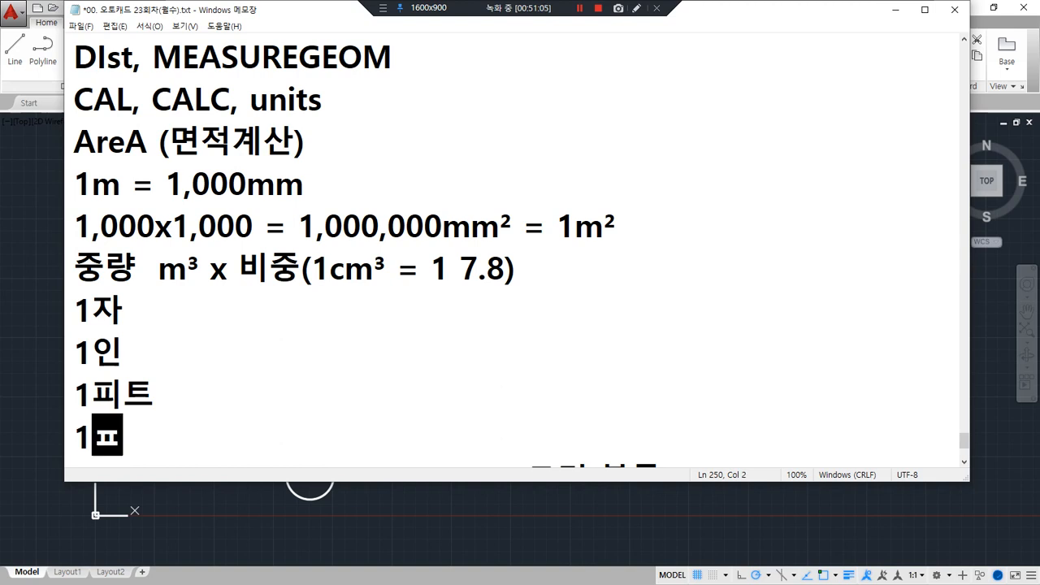
Step: Add the lines "헤베" and "루베" below the 1평 line
key("Return")
type("헤페")
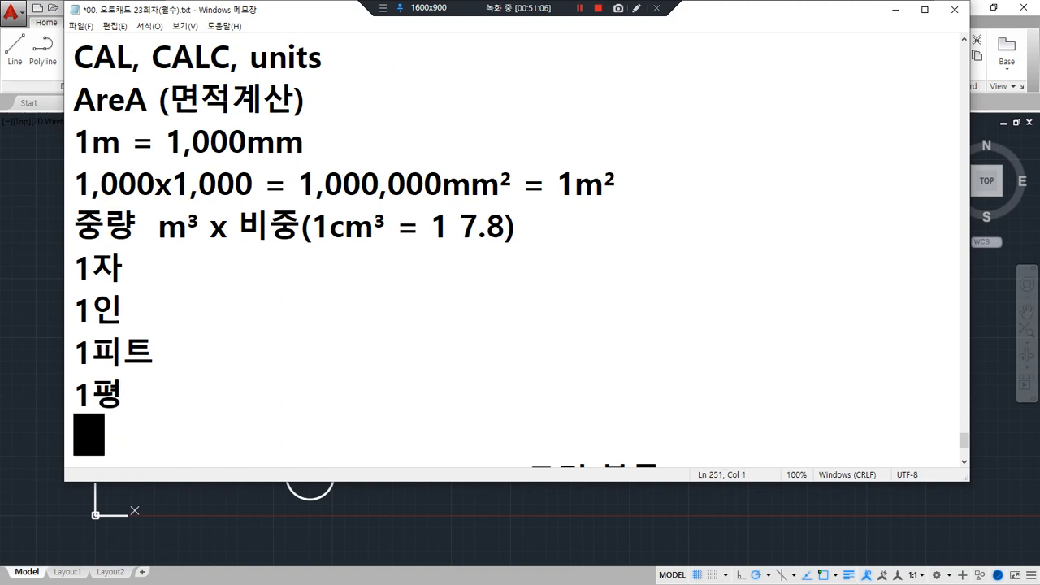
key("BackSpace")
type("베")
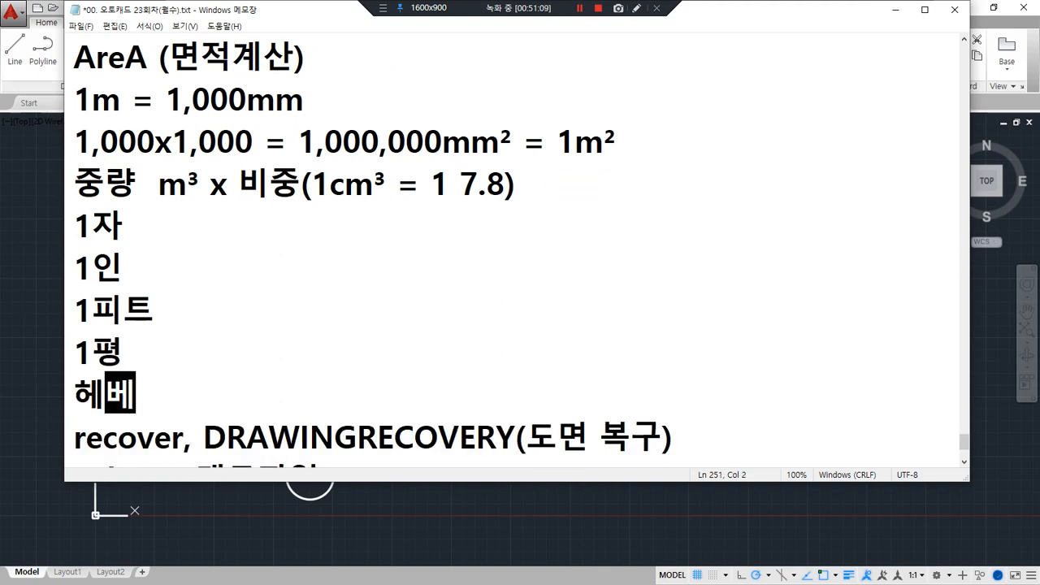
key("Return")
type("루베")
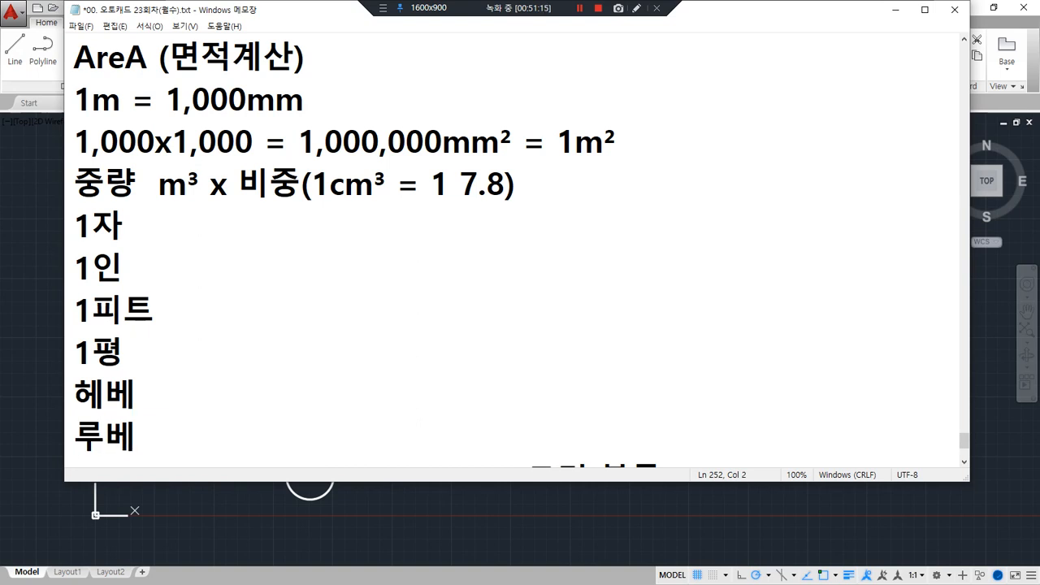
Step: Complete the 1자 line with "- 30.3cm"
key("Up")
key("Up")
key("Up")
key("Up")
key("Up")
type("-")
type("3.0")
key("BackSpace")
key("BackSpace")
type("0.3")
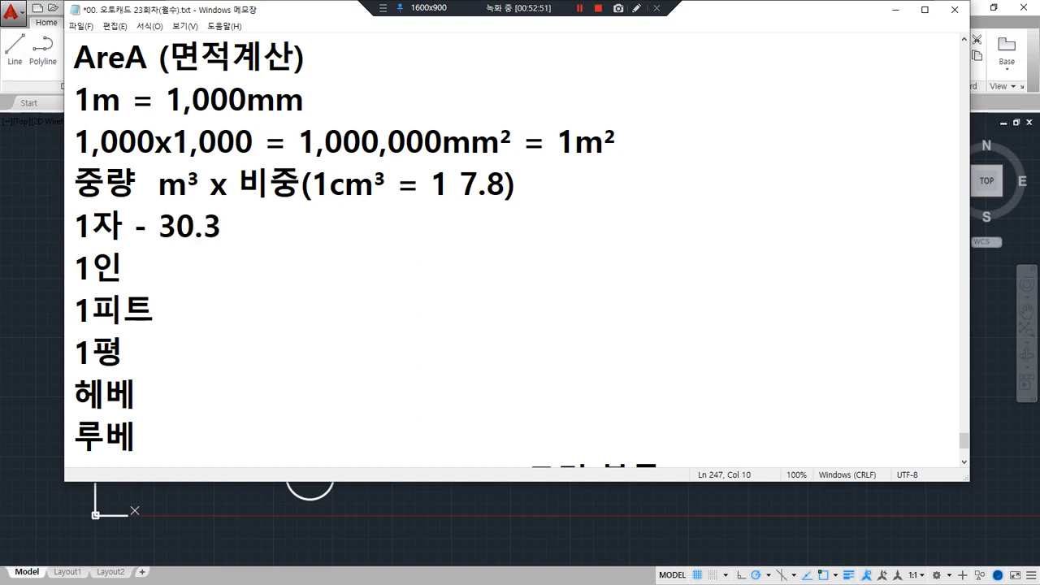
type("ㅊㅗ")
key("BackSpace")
key("BackSpace")
type("cm")
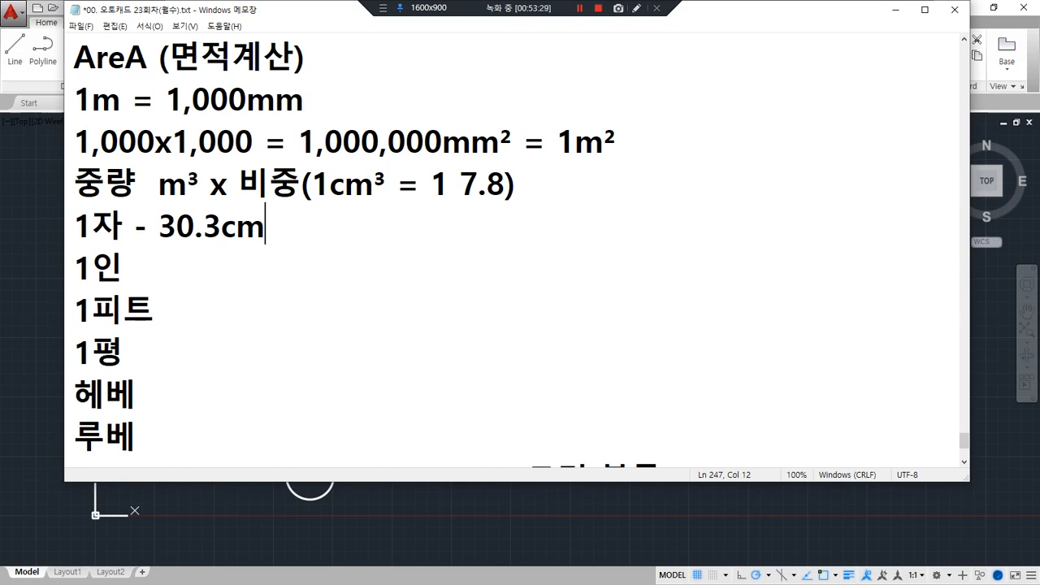
Step: Complete the 1인 line with "- 2.54cm"
key("Down")
type("- 2.54c")
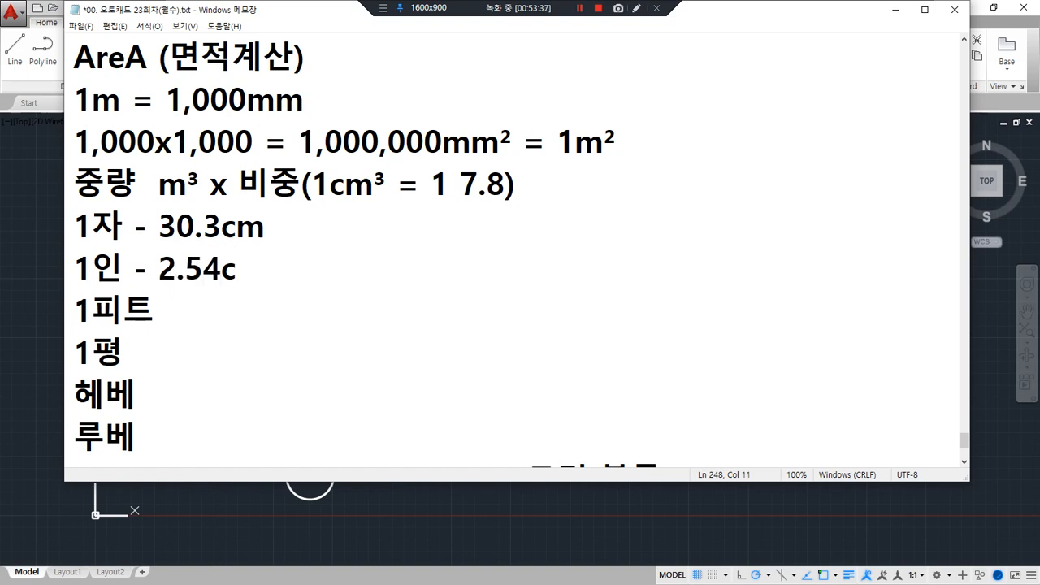
type("m")
Step: Append "-30.48cm 12인치x12인치" to the 1피트 line
left_click(381, 301)
type("-")
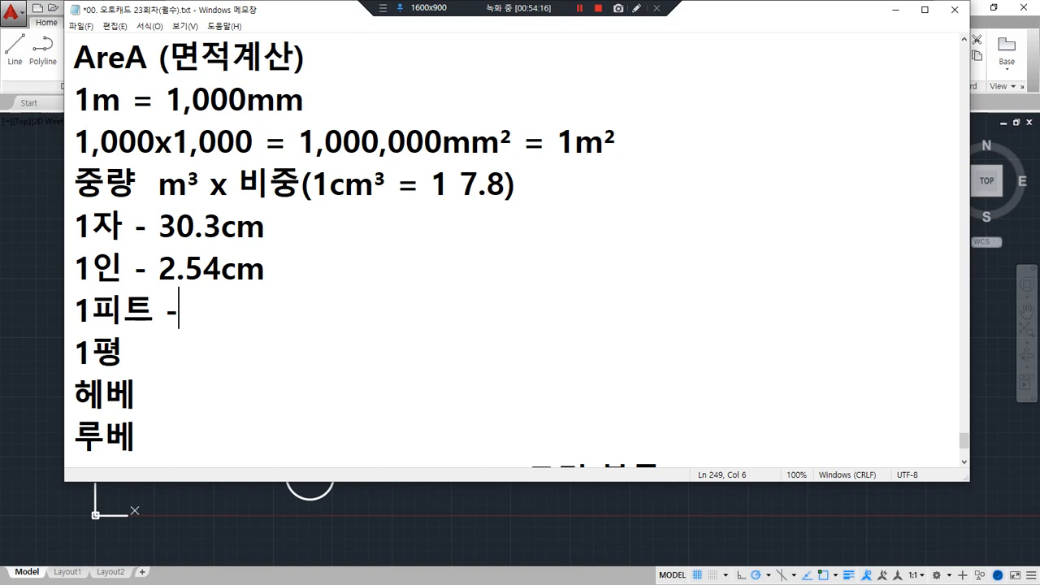
type("30")
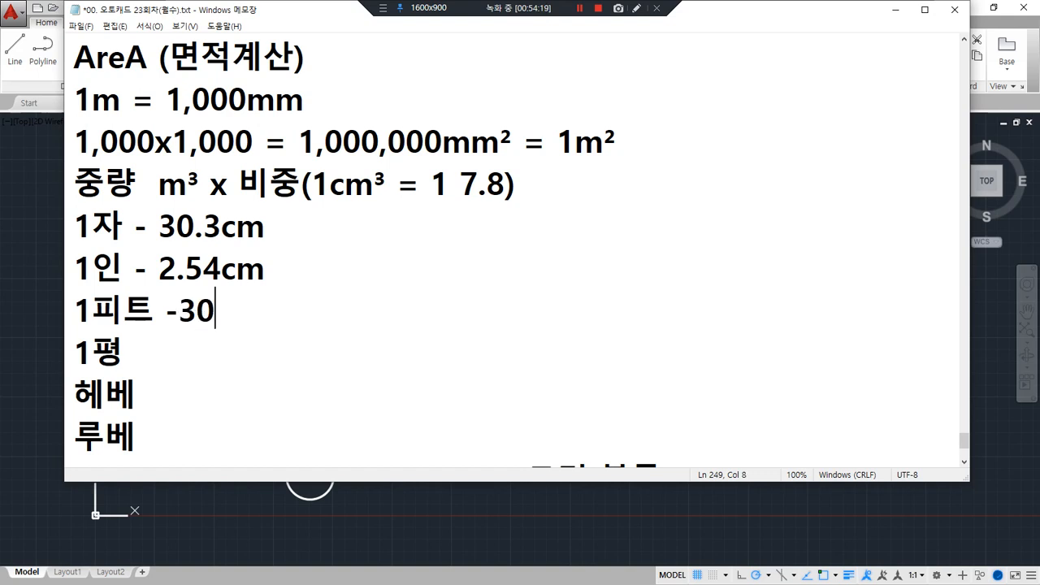
type(".48cm")
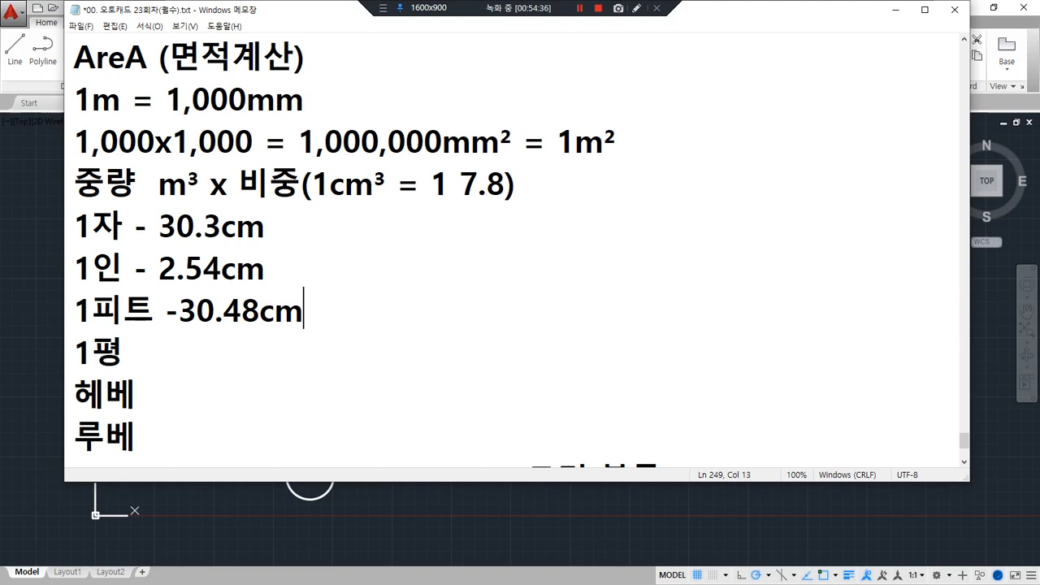
type("12인치z")
key("BackSpace")
type("x")
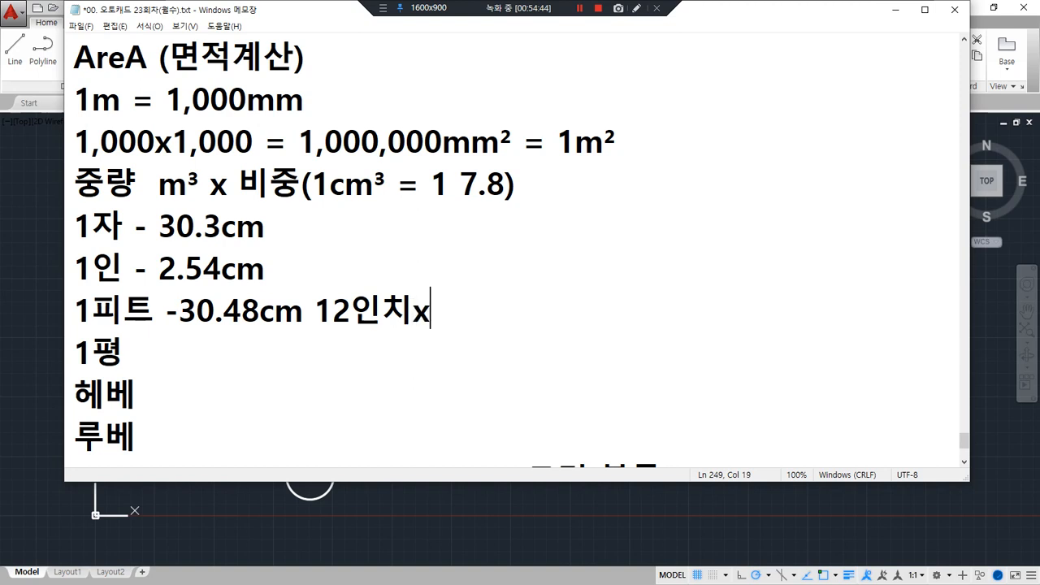
type("12인치")
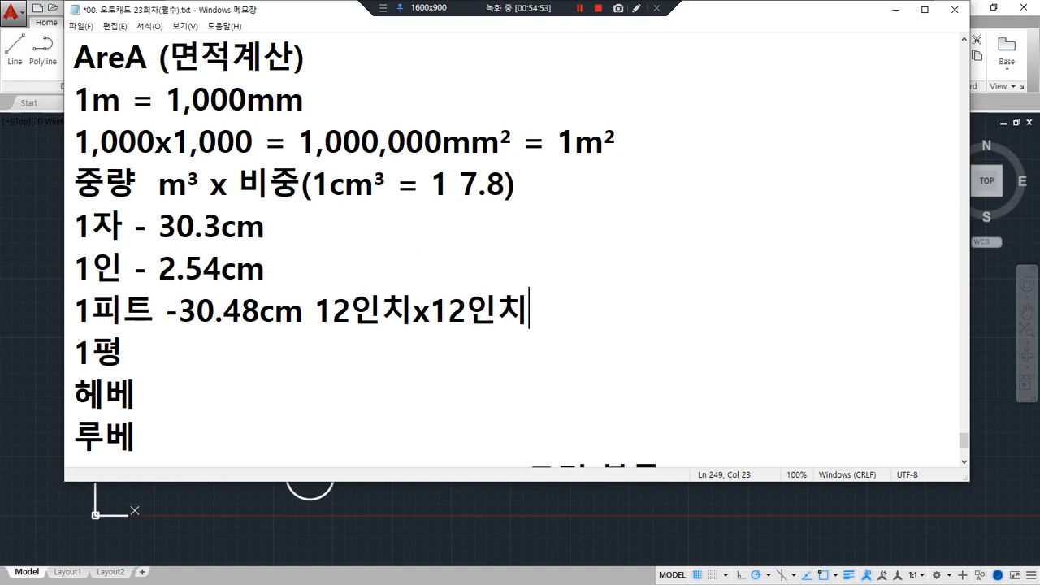
Step: Correct the inch expression at the end of the 1피트 line to "1인치x12"
key("Left")
key("Left")
key("Left")
key("Left")
key("Left")
key("Left")
key("Right")
key("shift+Left")
key("shift+Left")
key("shift+Left")
key("shift+Left")
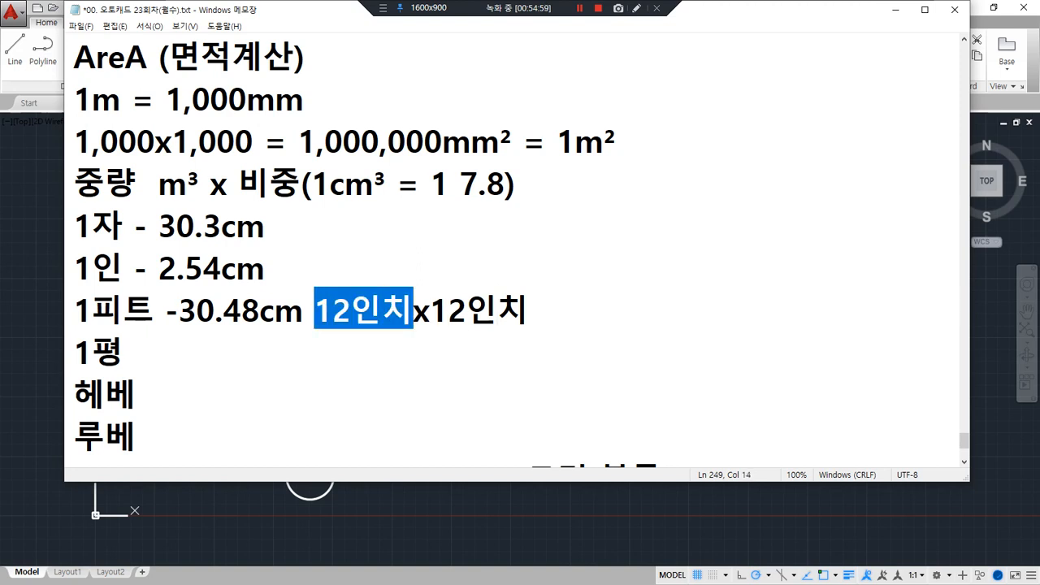
key("Delete")
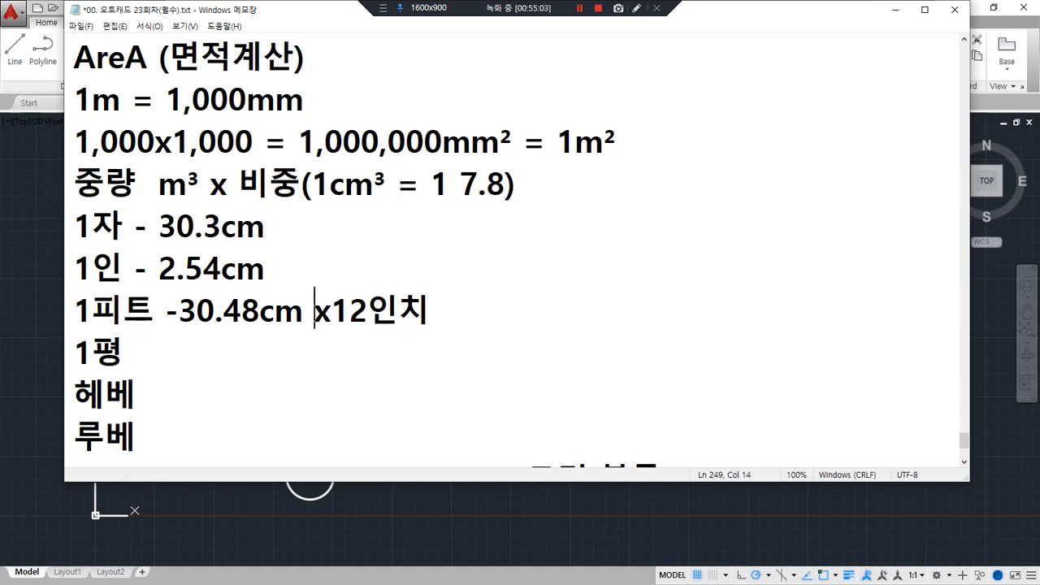
key("Right")
key("BackSpace")
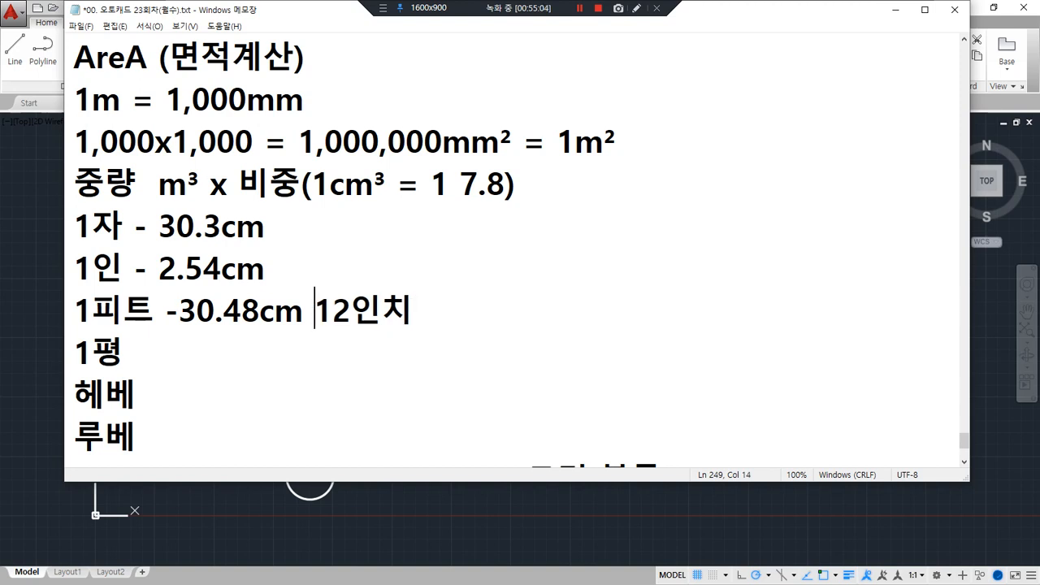
key("Right")
key("Delete")
key("End")
type("x12")
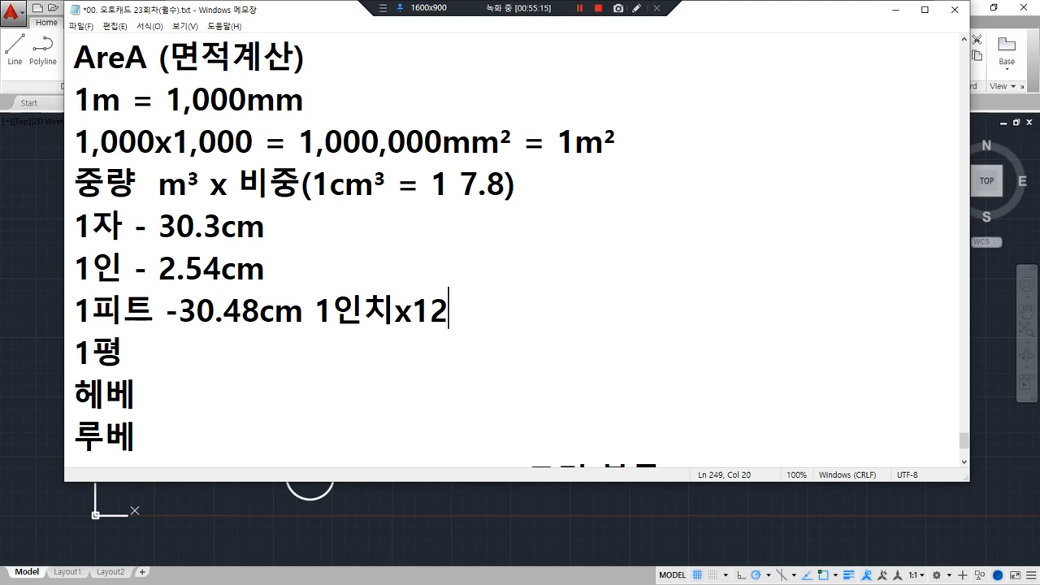
Step: Append "= 3.3m²" to the 1평 line, copying the superscript ² from the 1m² line
key("Down")
type("=")
type("3")
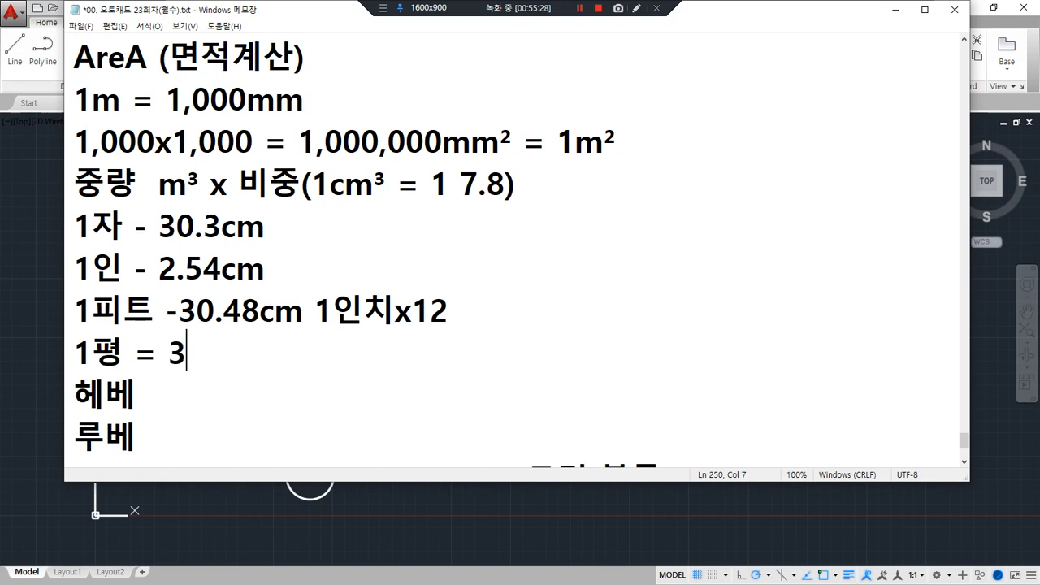
type(".3m")
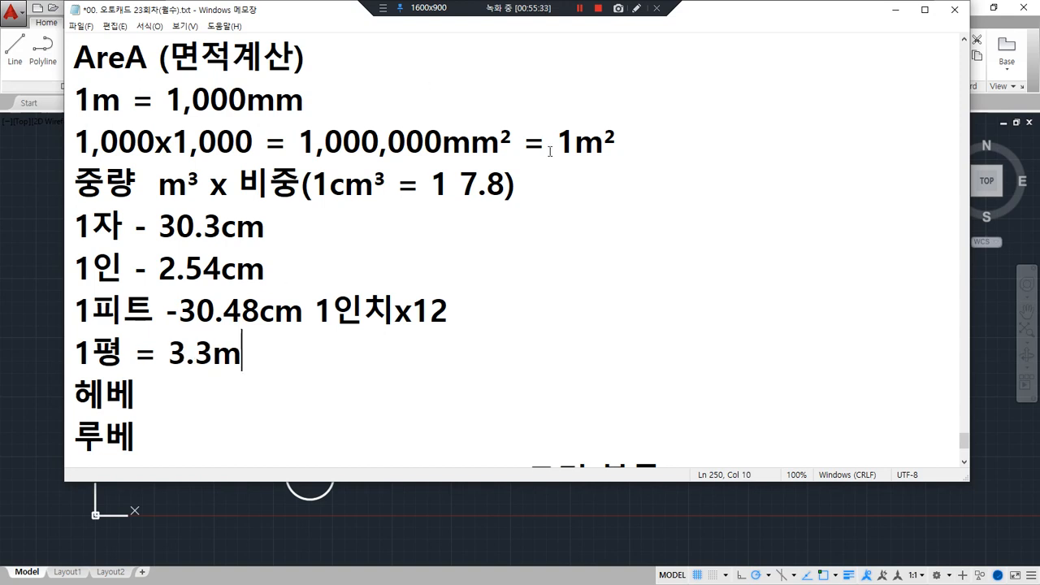
left_click_drag(603, 142, 619, 142)
key("ctrl+c")
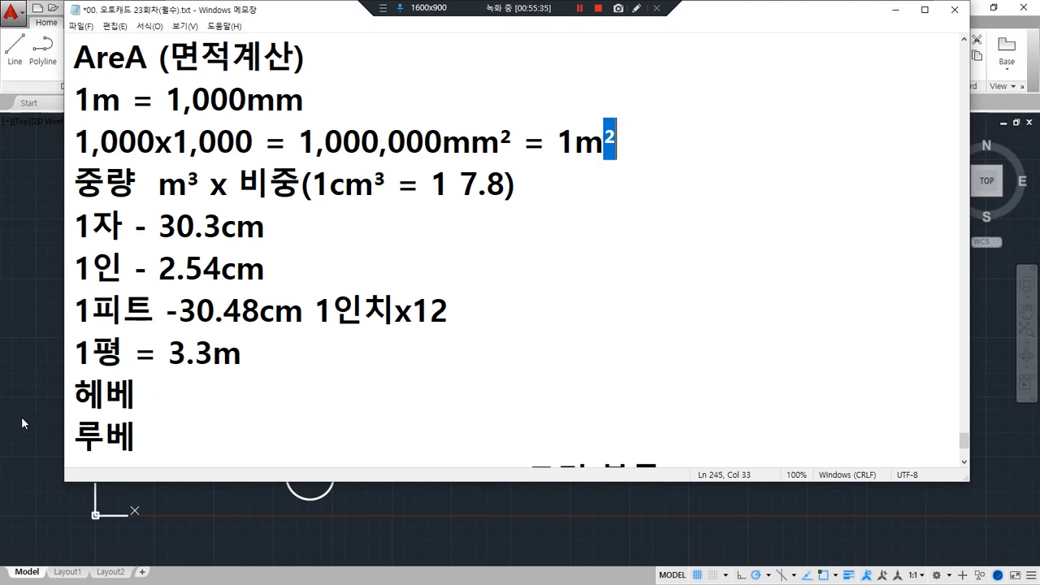
left_click(243, 355)
key("ctrl+v")
Step: Append "= 1.8mx1.8m 6자x6자" to the end of the 1평 line
type("=")
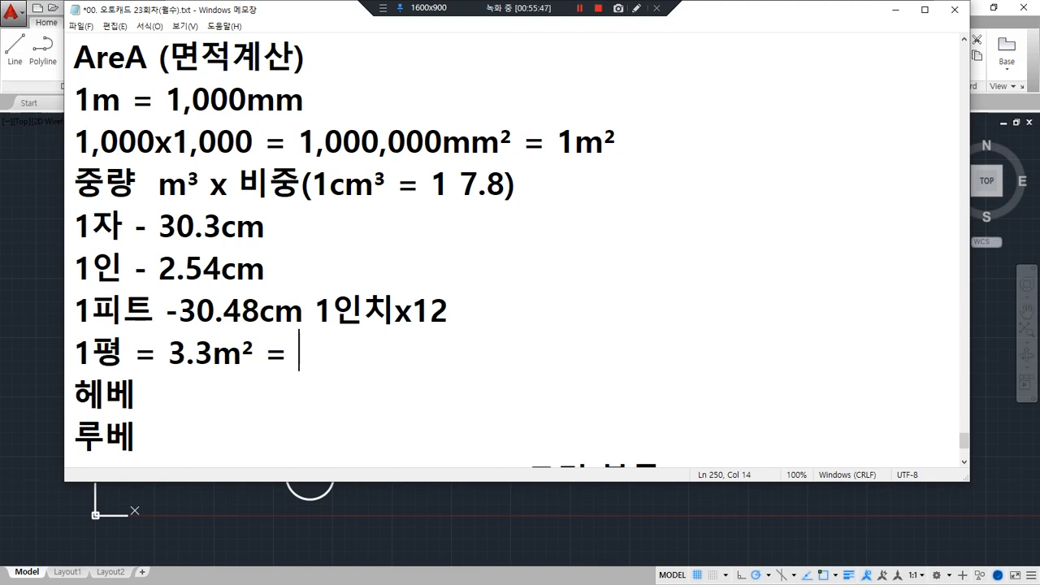
type("1.8")
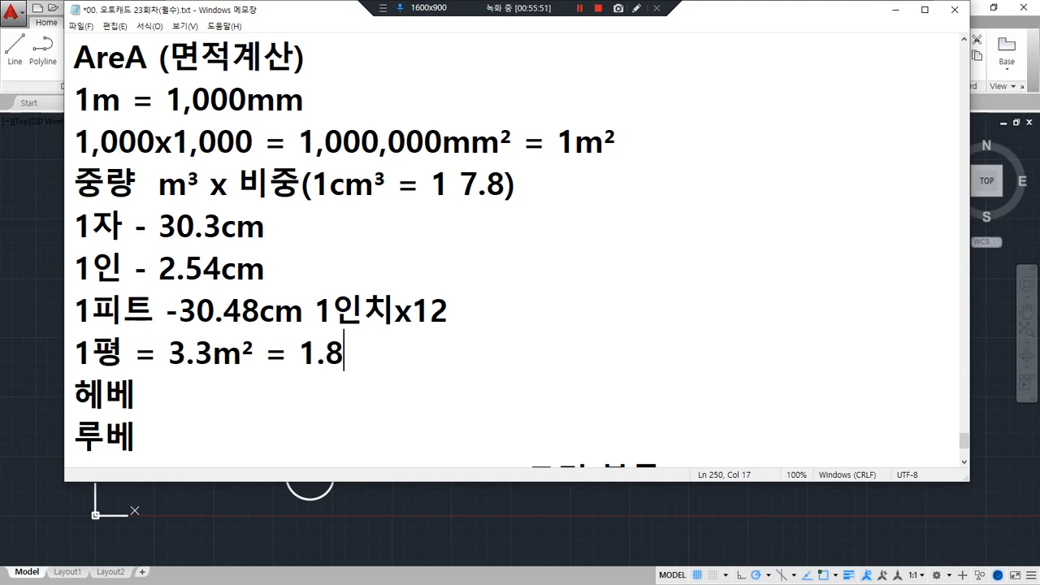
type("mx")
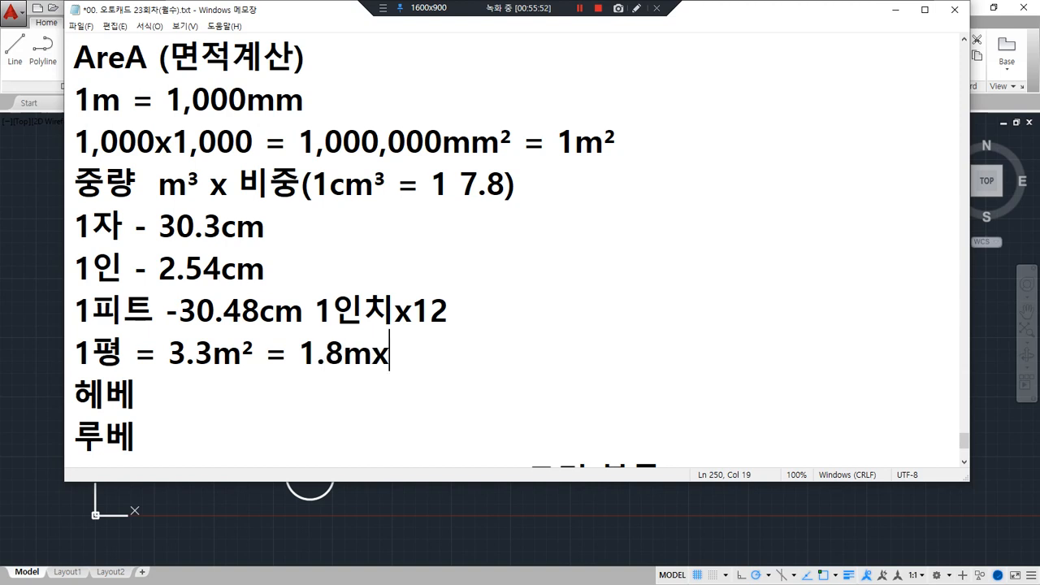
type("1.8m")
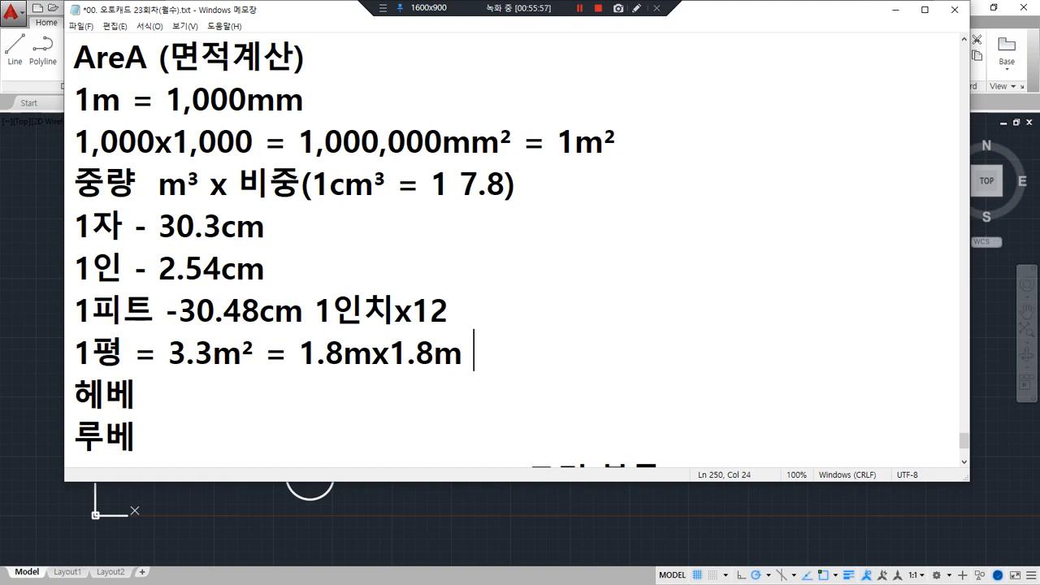
type(" 6자")
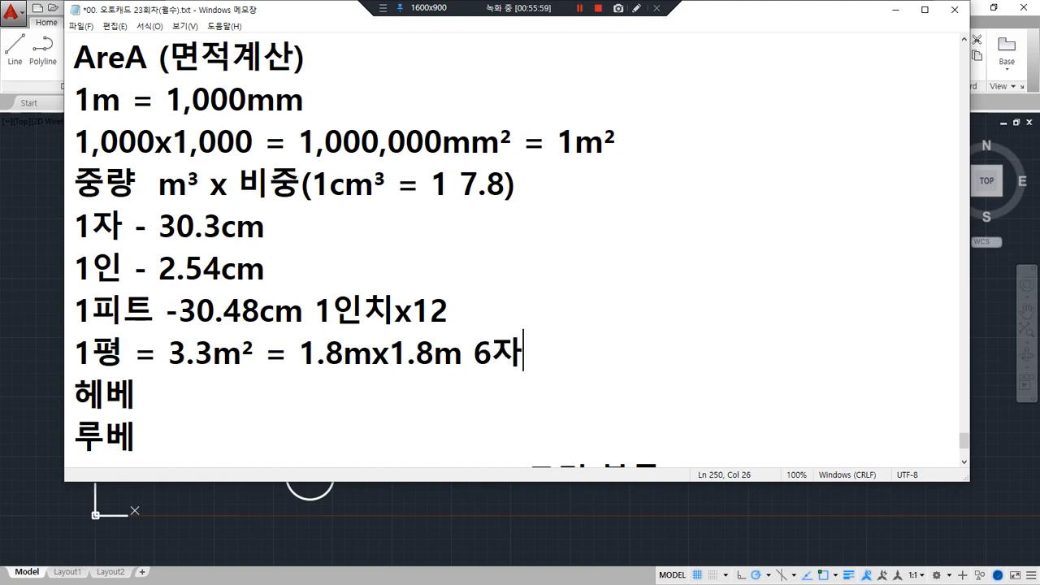
type("x6자")
key("Hangul")
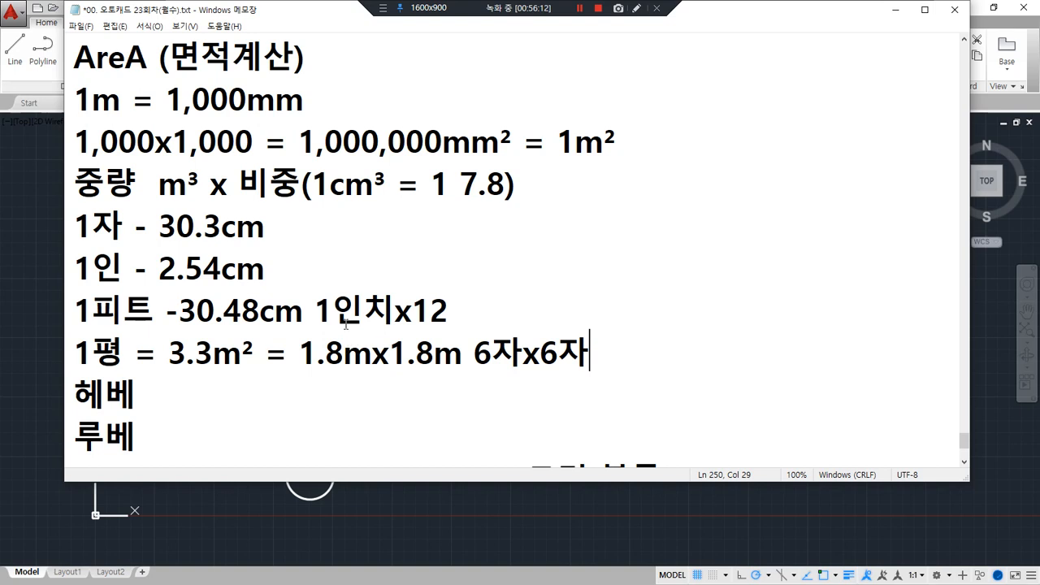
Step: Add a dash after 헤베 and after 루베, and complete the 헤베 line with "1m² 평방미"
key("Down")
type("-")
key("Down")
type("-")
key("Up")
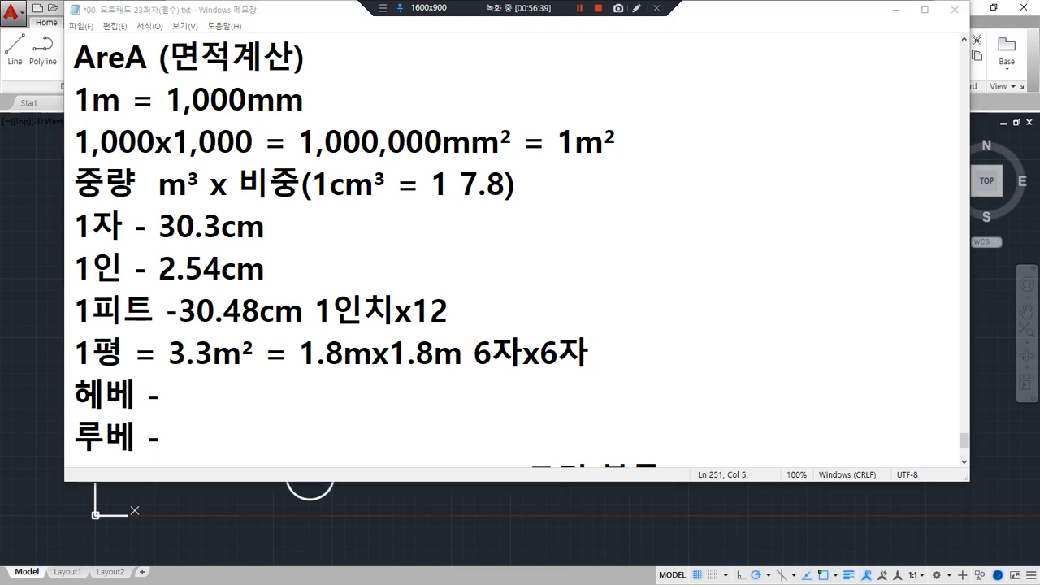
left_click(363, 407)
type("1m² 평방미")
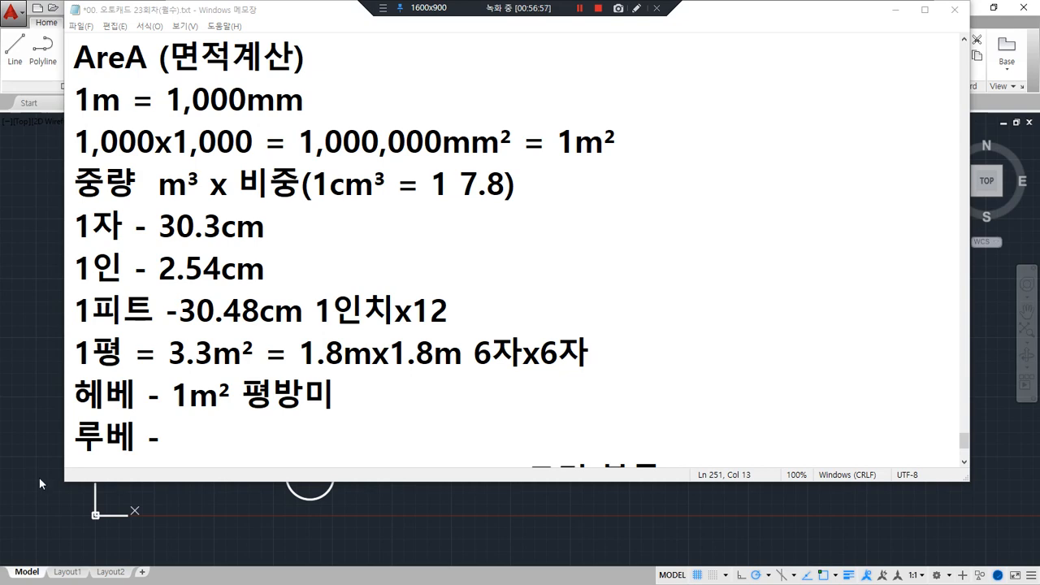
Step: Complete the 루베 line with "1m³ 입방미 부피" after its dash
left_click(216, 447)
type("1m³ 입방미 부피")
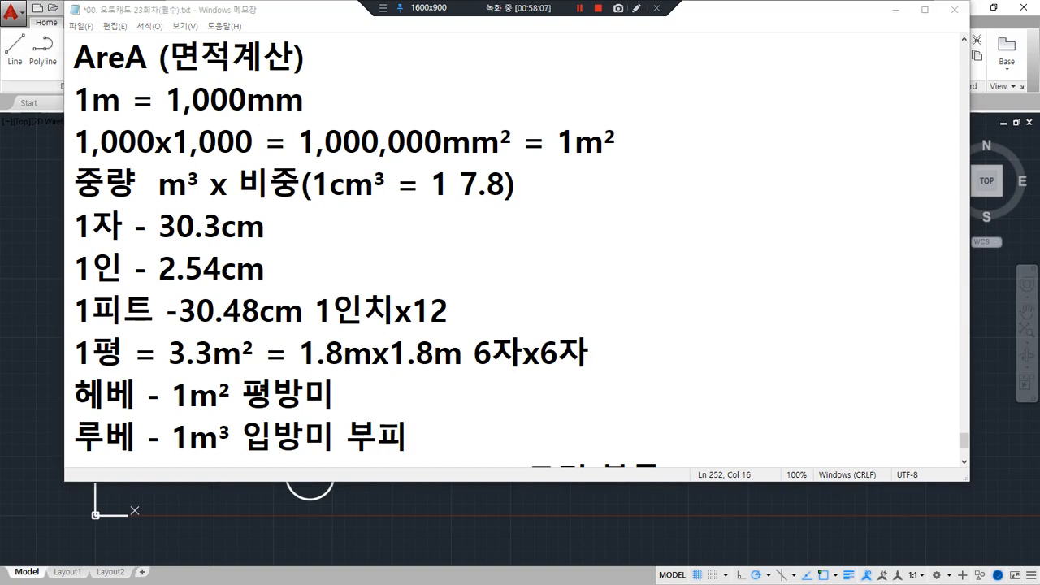
left_click(462, 312)
scroll(465, 312, "up", 1)
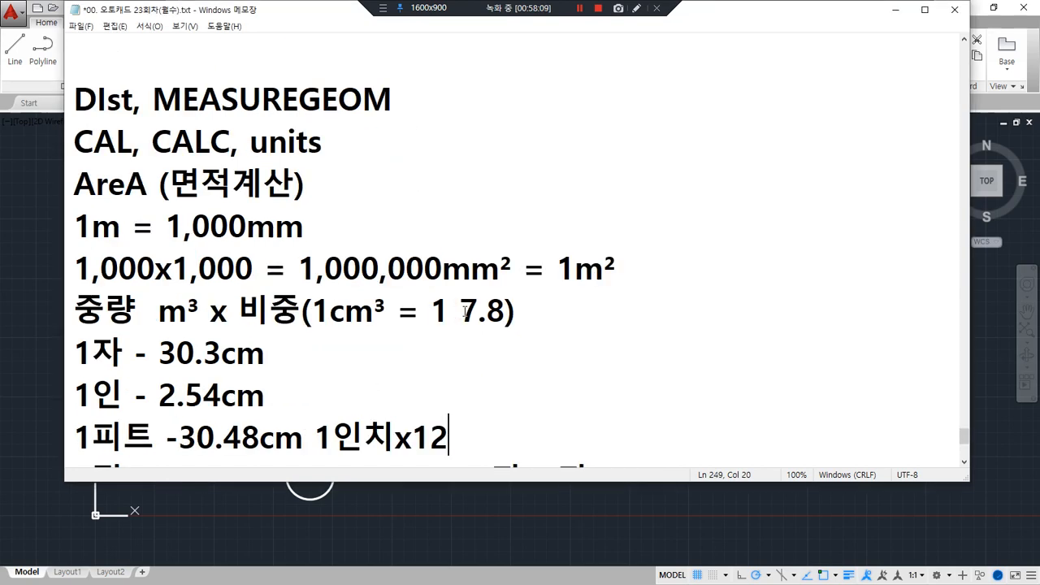